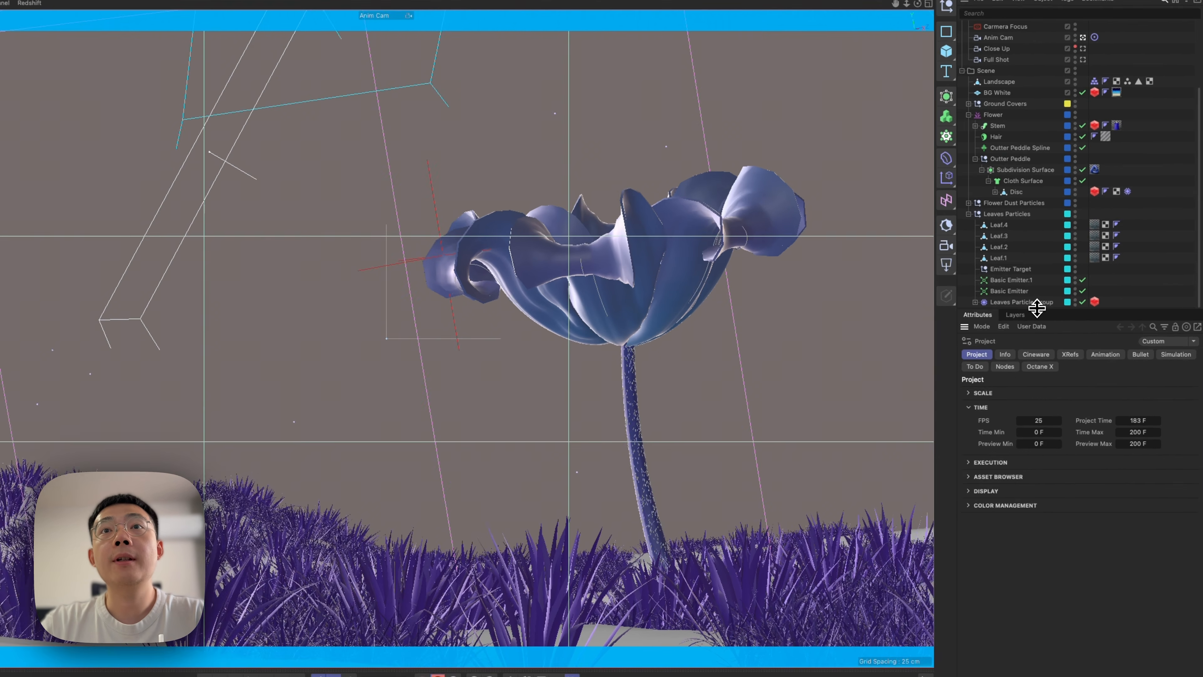
Enlarge the object list, reveal the scene's full hierarchy and scrub the flower animation to frame 130.
{"action": "left_click_drag", "start_coordinate": [1059, 313], "coordinate": [1022, 366]}
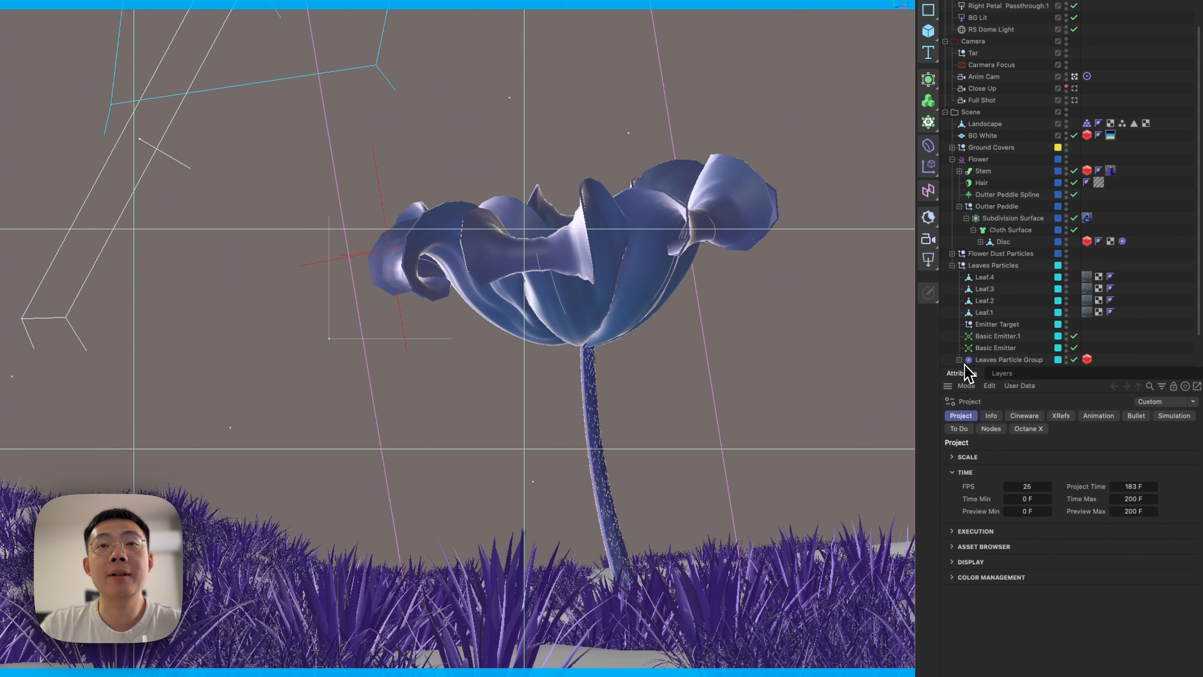
{"action": "scroll", "coordinate": [1019, 365], "scroll_direction": "down", "scroll_amount": 3}
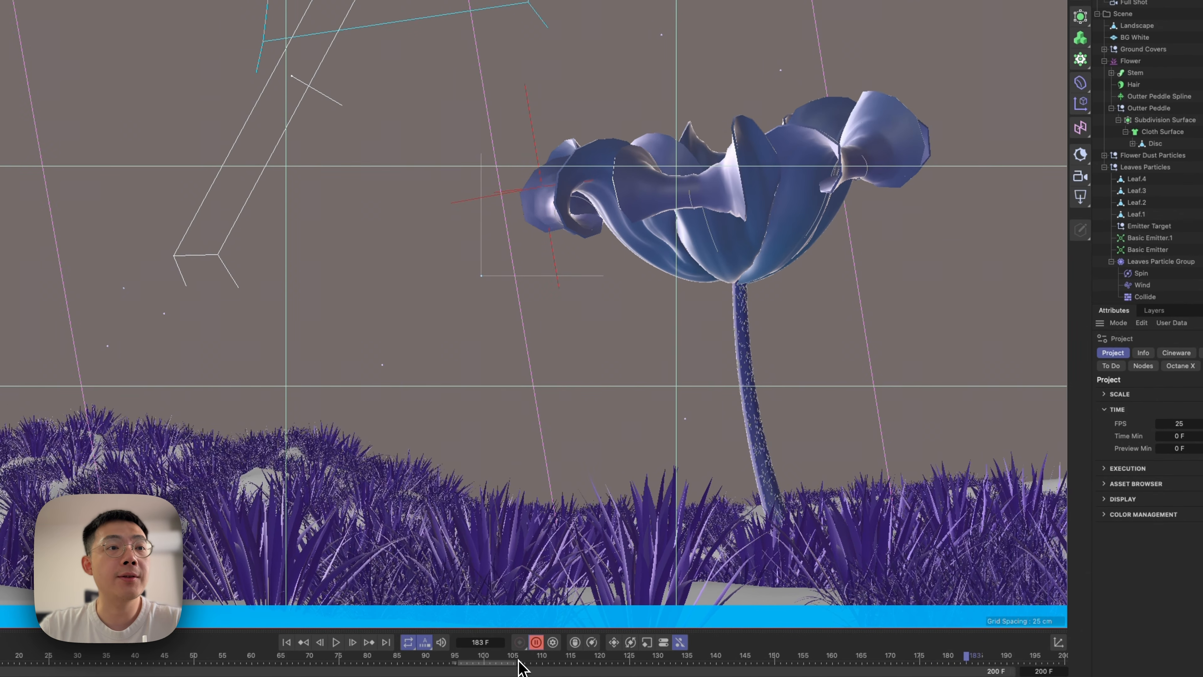
{"action": "left_click_drag", "start_coordinate": [521, 668], "coordinate": [659, 667]}
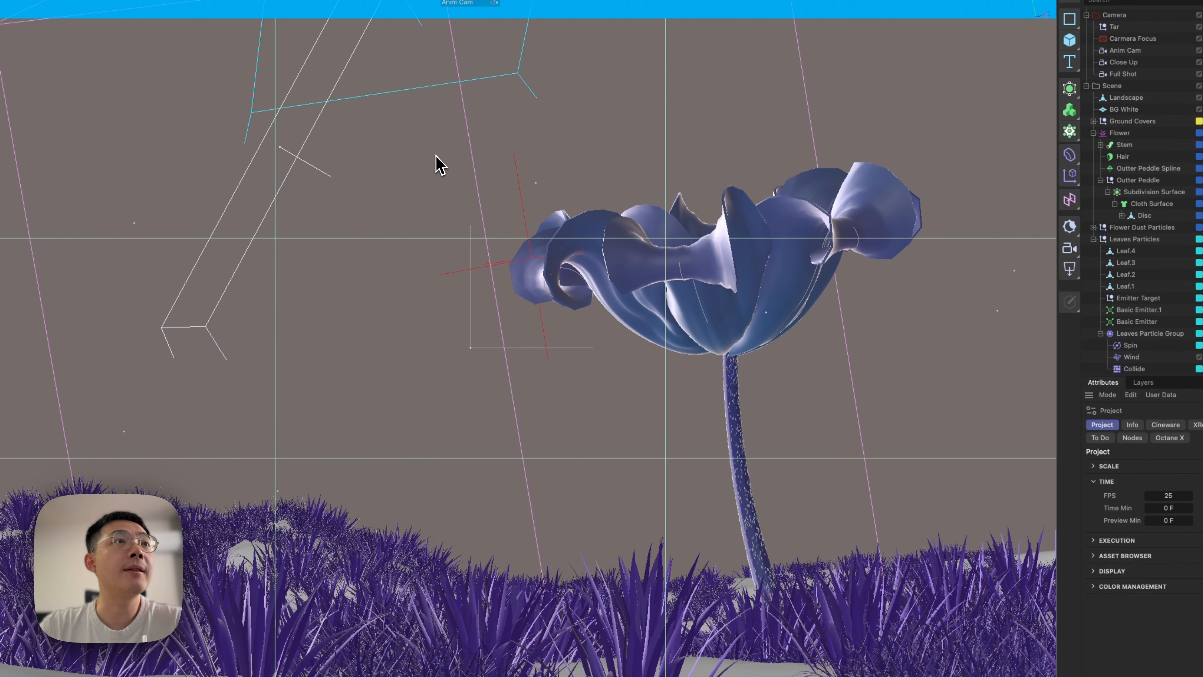
{"action": "left_click", "coordinate": [538, 184]}
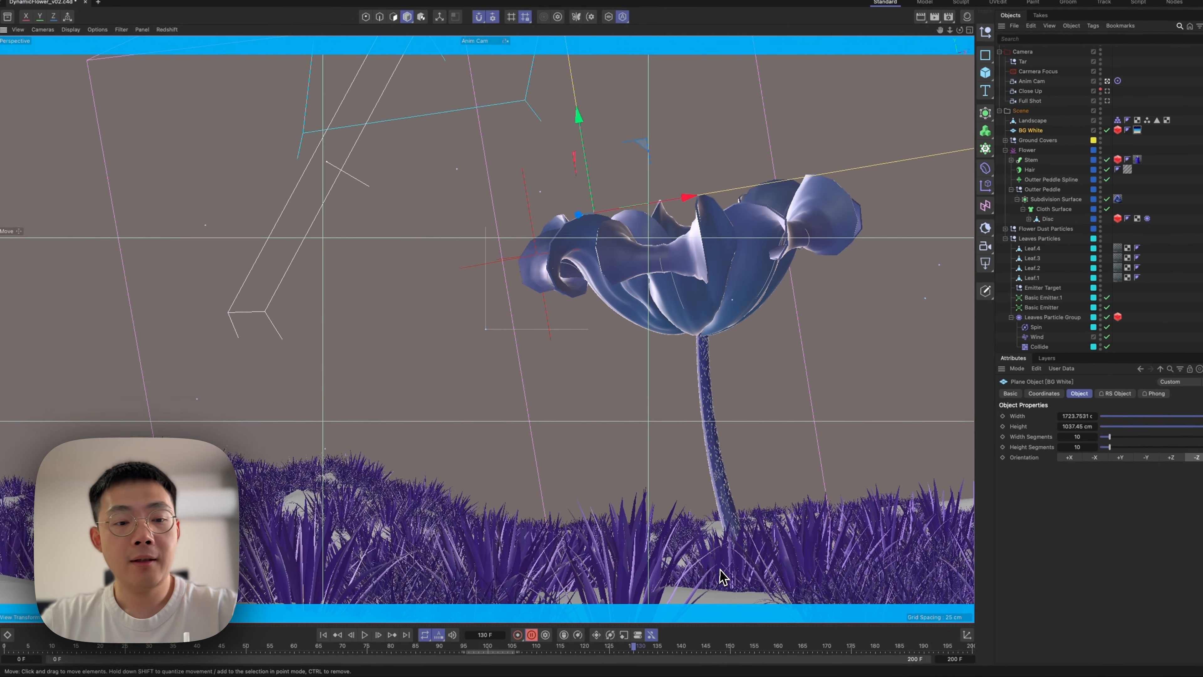
Play the blooming animation from the start, turn off automatic keyframing, and move to frame 102.
{"action": "key", "text": "shift+f"}
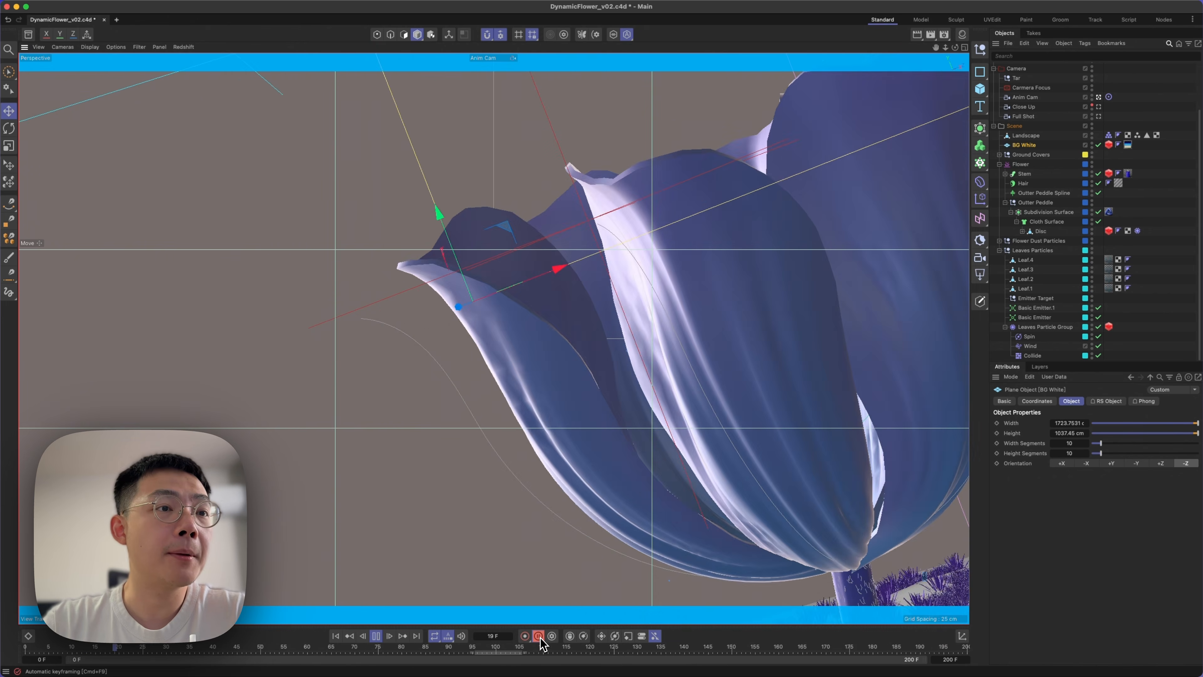
{"action": "left_click", "coordinate": [376, 636]}
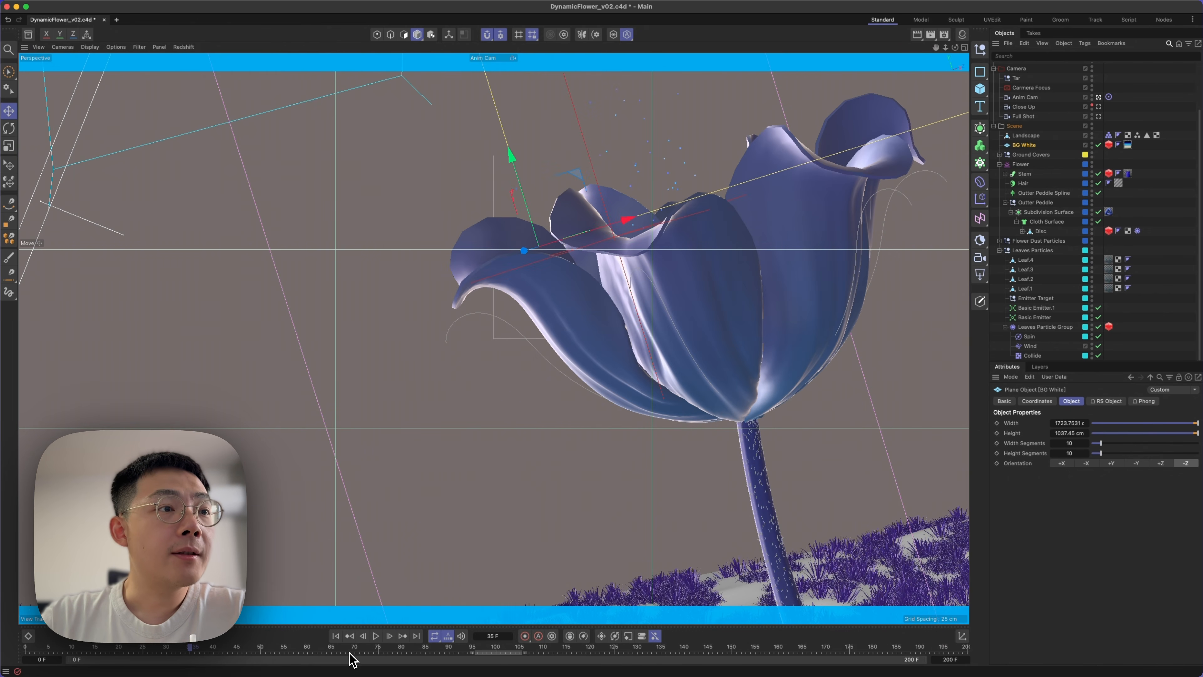
{"action": "left_click_drag", "start_coordinate": [353, 659], "coordinate": [510, 656]}
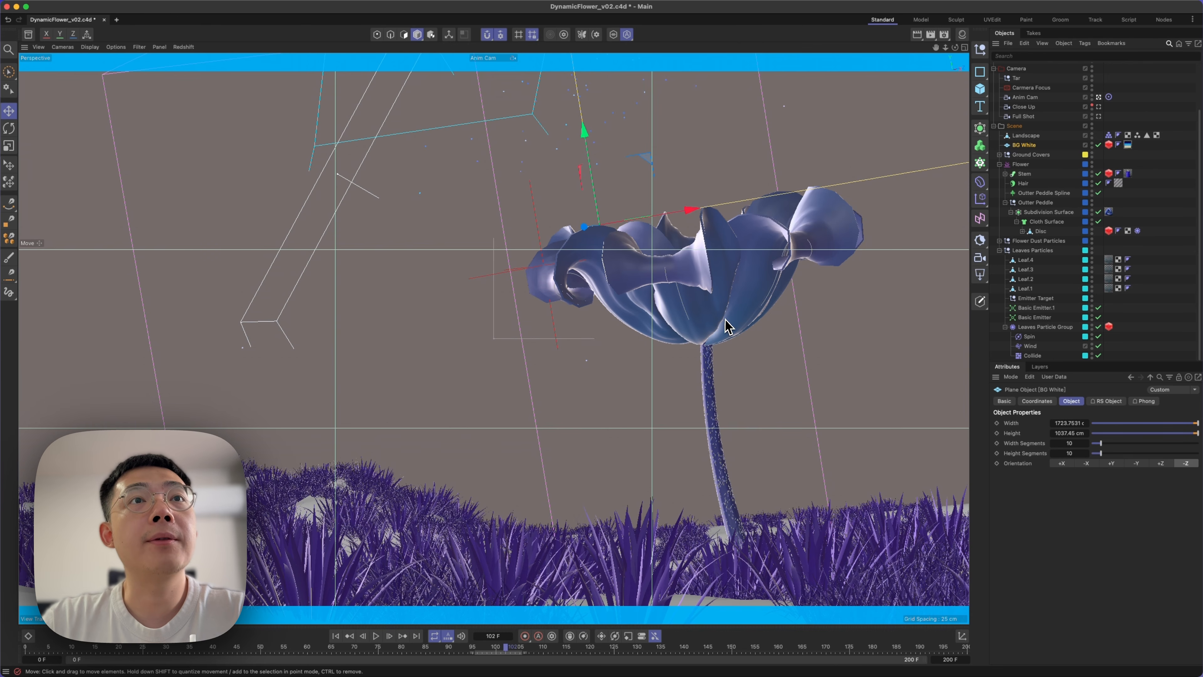
Isolate the flower's Cloth Surface with its Disc deformers expanded, and inspect the petals close up from above.
{"action": "left_click", "coordinate": [734, 282]}
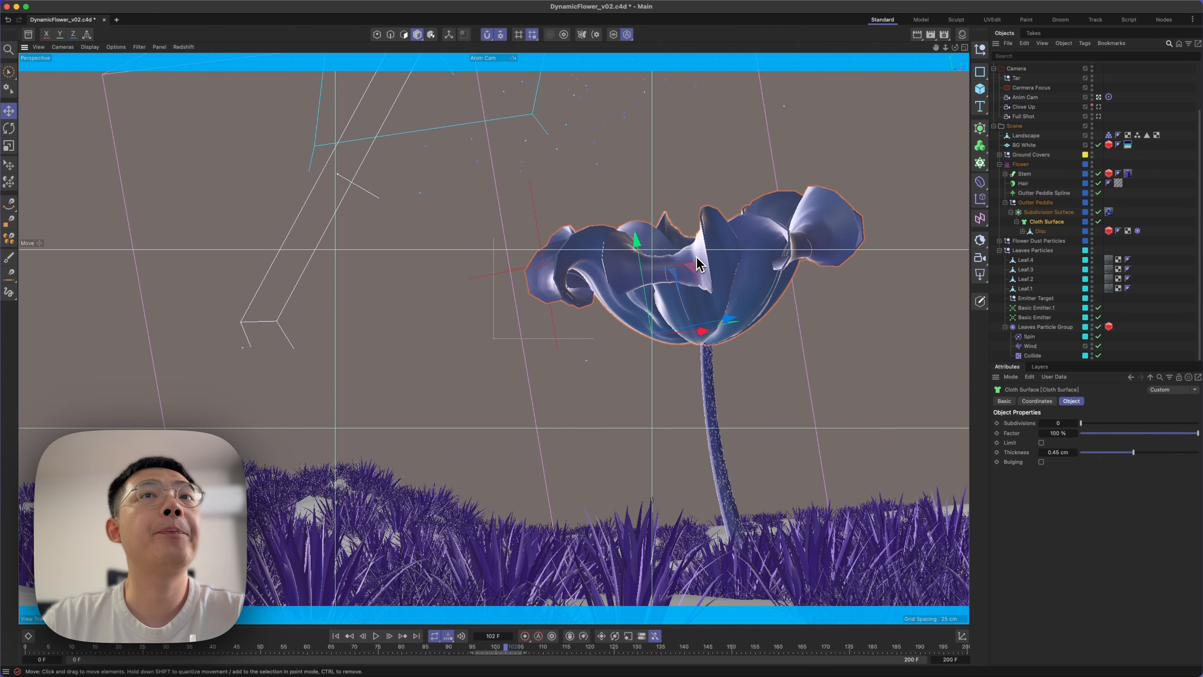
{"action": "left_click", "coordinate": [1022, 231]}
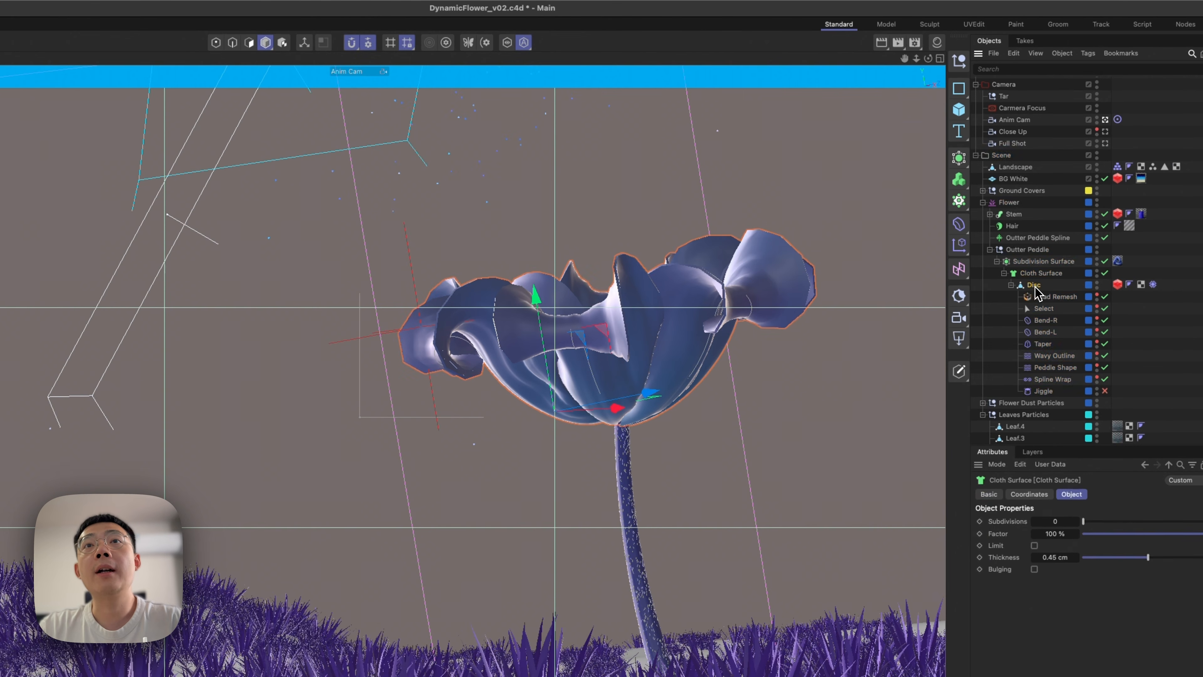
{"action": "left_click", "coordinate": [1035, 285]}
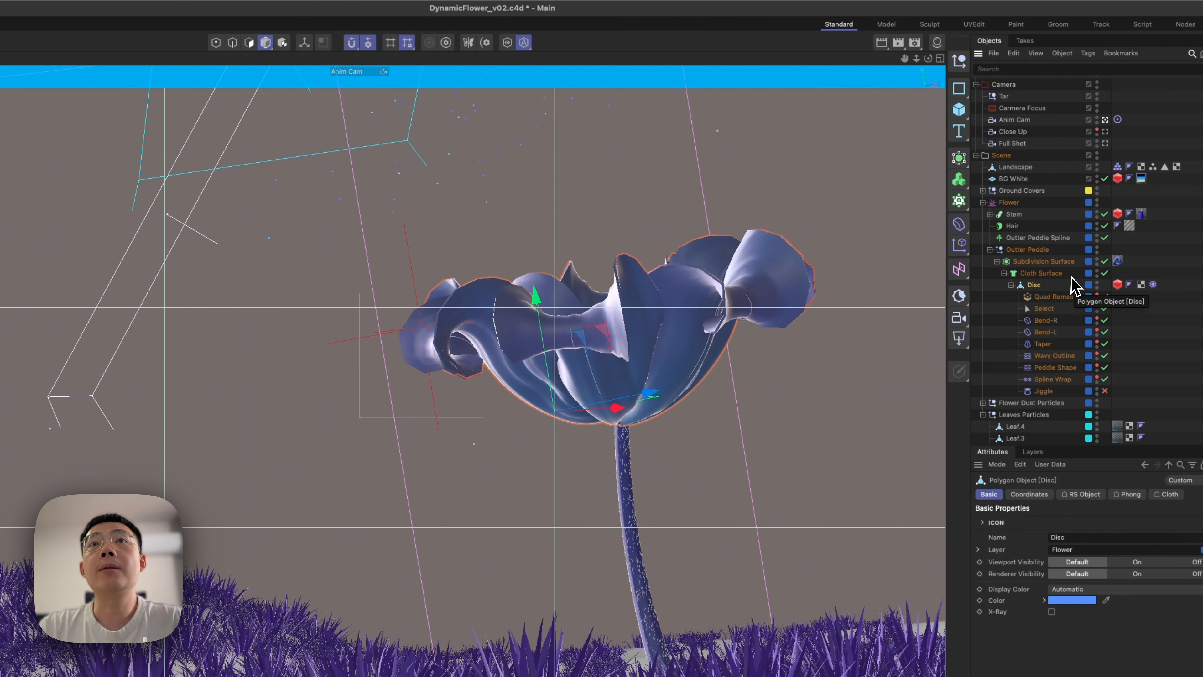
{"action": "left_click", "coordinate": [1042, 278]}
{"action": "left_click", "coordinate": [507, 42]}
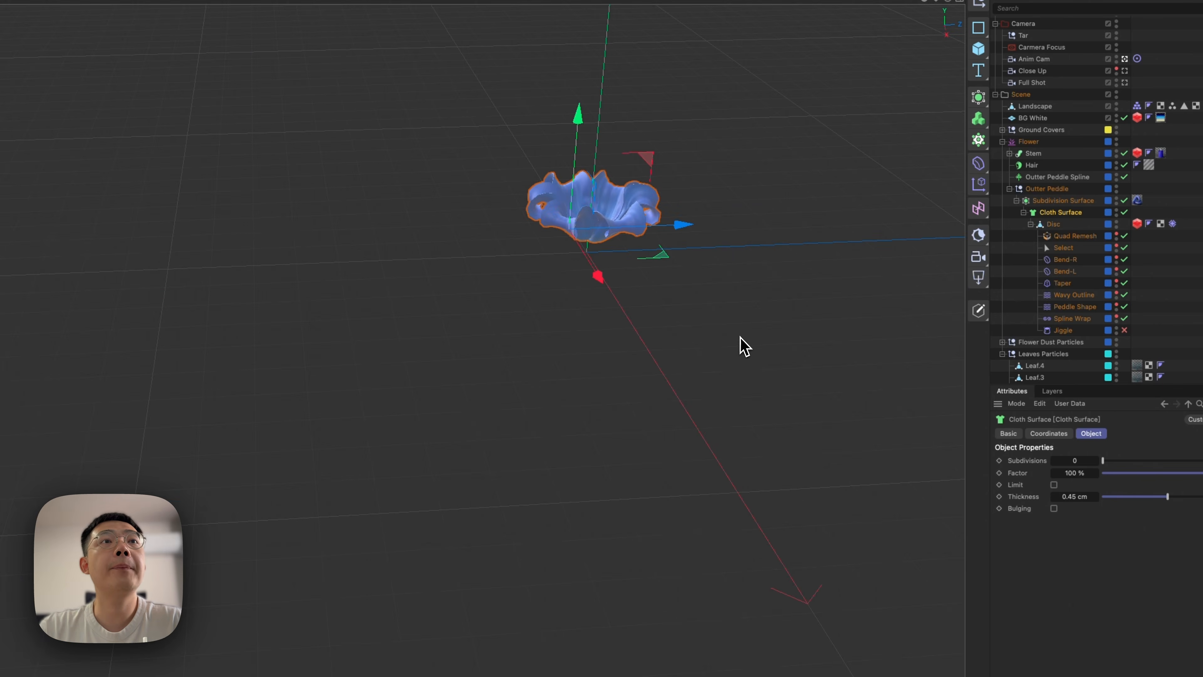
{"action": "key", "text": "o"}
{"action": "left_click_drag", "start_coordinate": [610, 392], "coordinate": [590, 323], "text": "alt"}
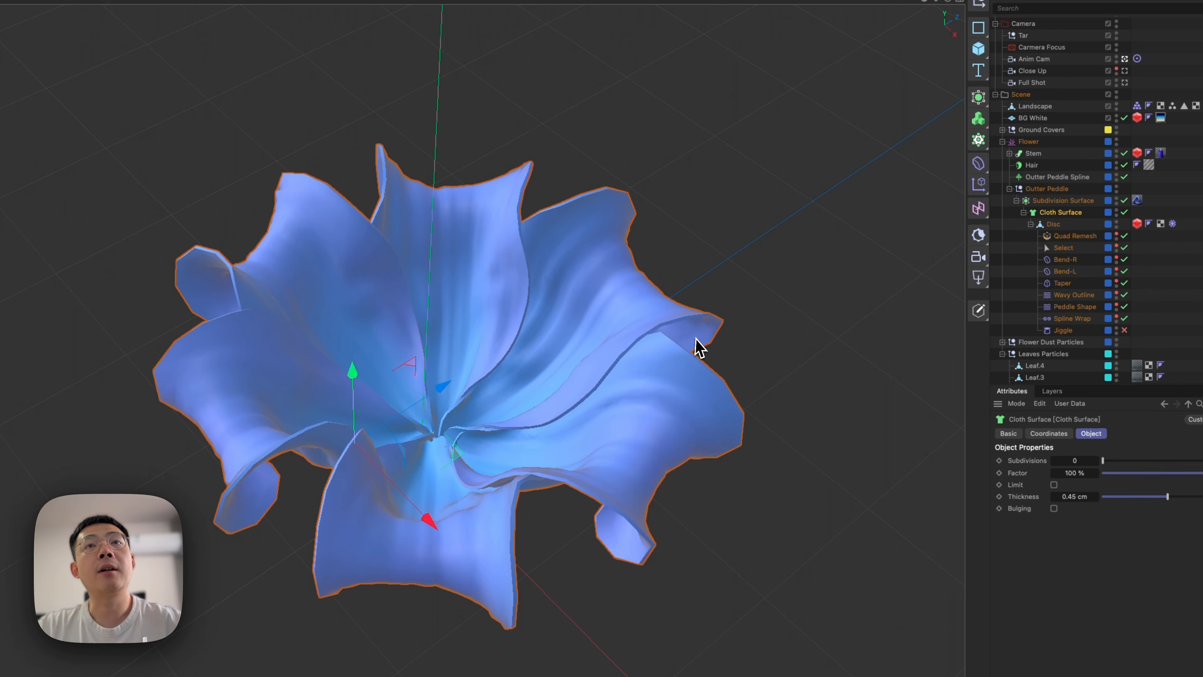
Isolate the Outter Peddle Spline and inspect its curled guide curves from the side.
{"action": "left_click", "coordinate": [993, 171]}
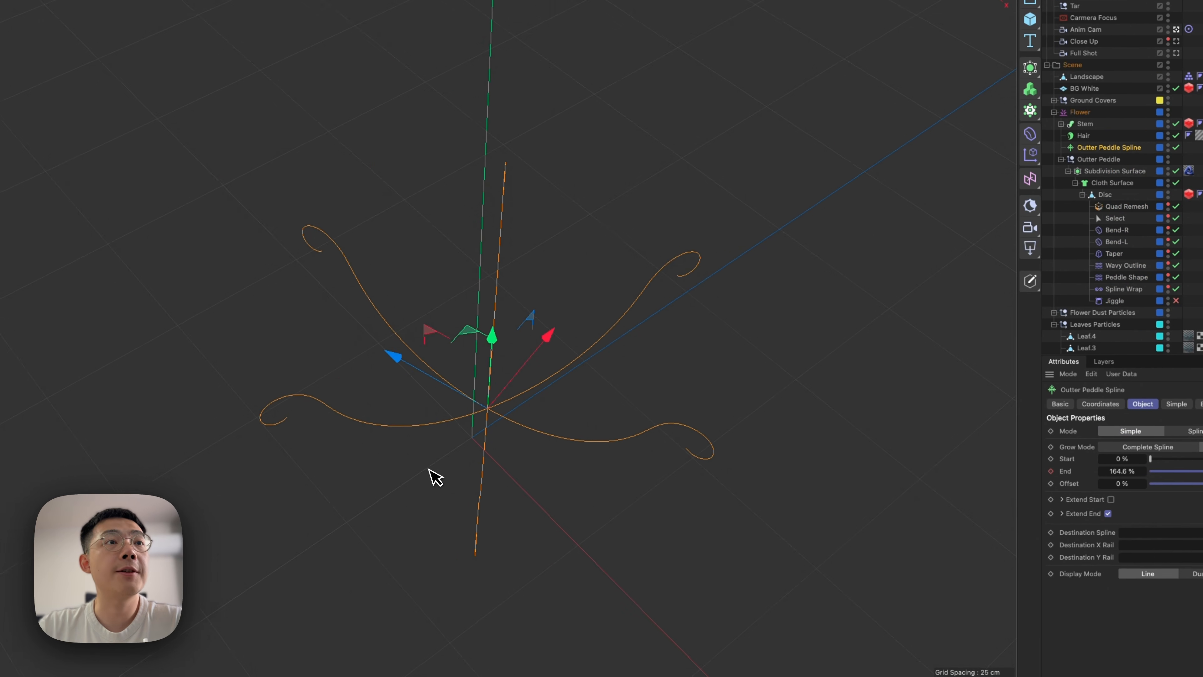
{"action": "left_click_drag", "start_coordinate": [387, 451], "coordinate": [248, 392], "text": "alt"}
{"action": "left_click_drag", "start_coordinate": [364, 379], "coordinate": [417, 304], "text": "alt"}
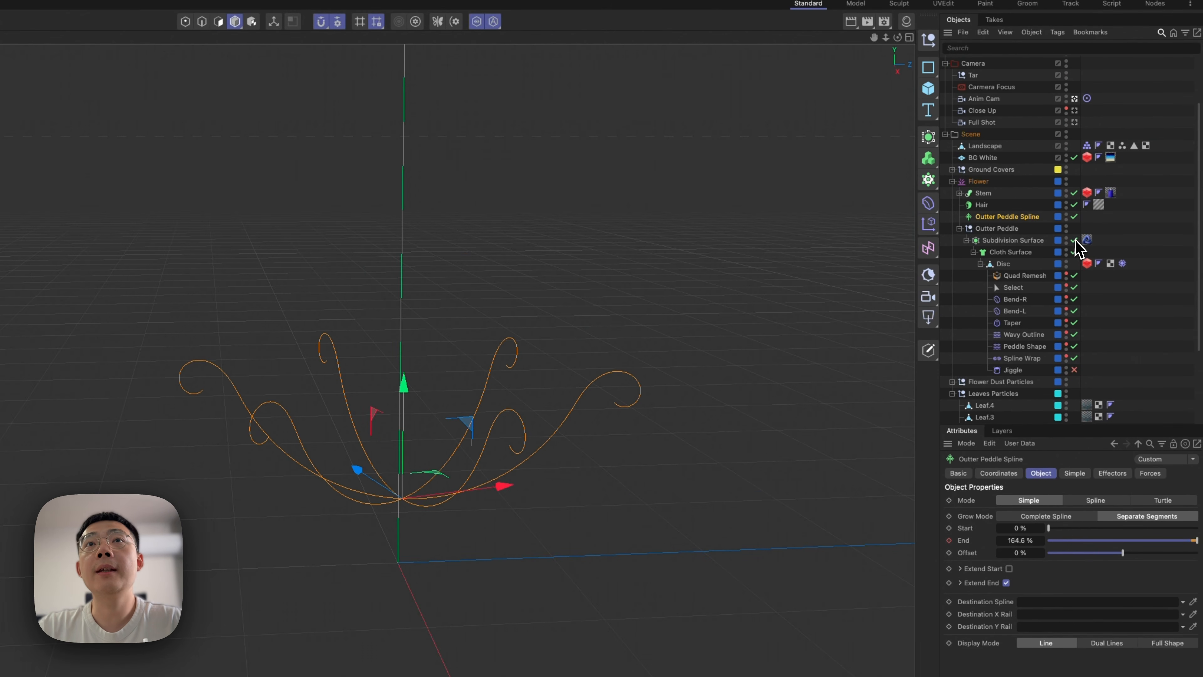
Copy the whole Flower group and paste it into a new project.
{"action": "left_click", "coordinate": [979, 182]}
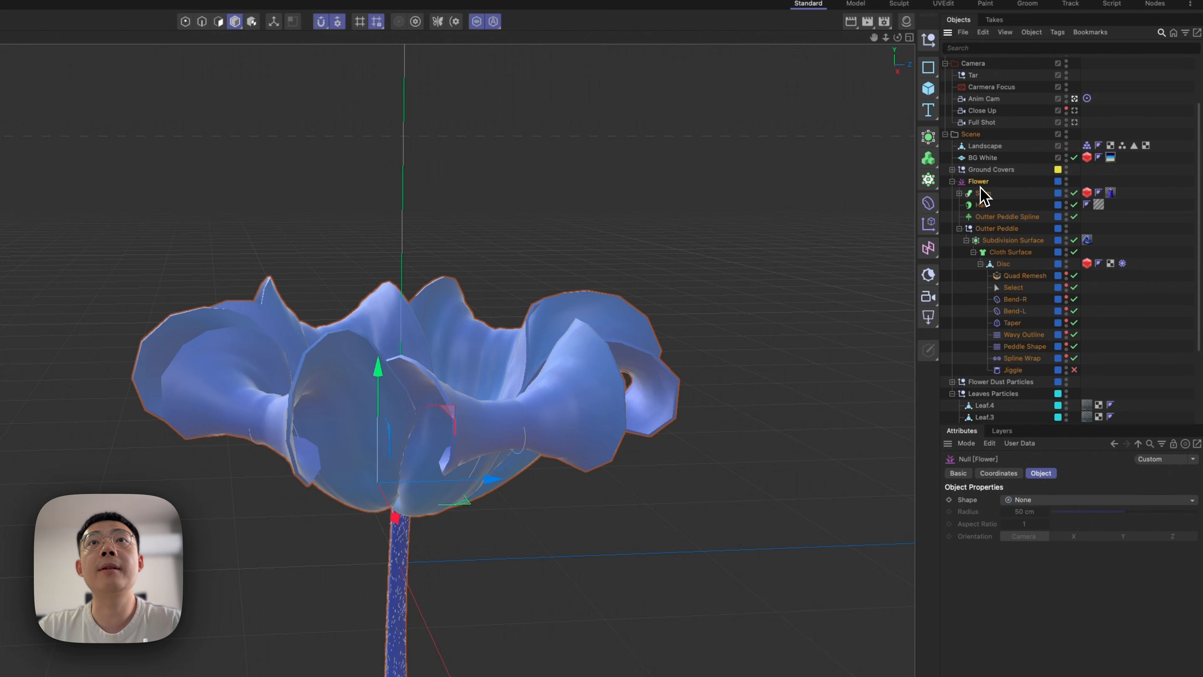
{"action": "key", "text": "super+c"}
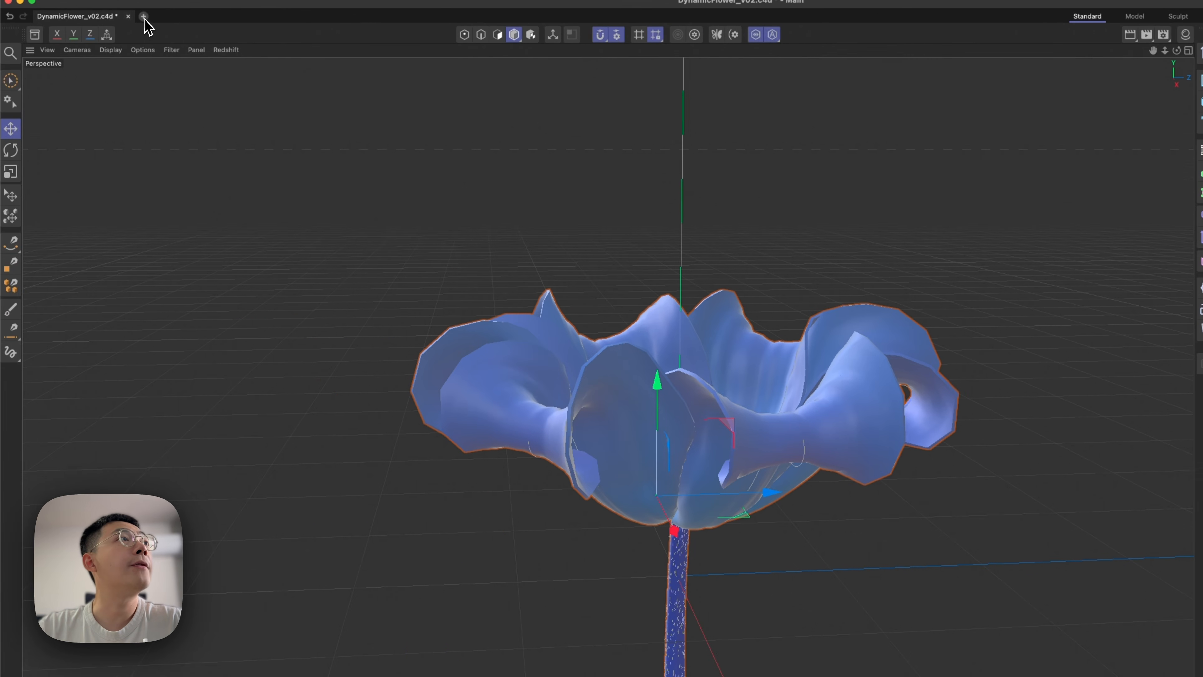
{"action": "left_click", "coordinate": [47, 20]}
{"action": "key", "text": "super+v"}
{"action": "left_click", "coordinate": [1147, 314]}
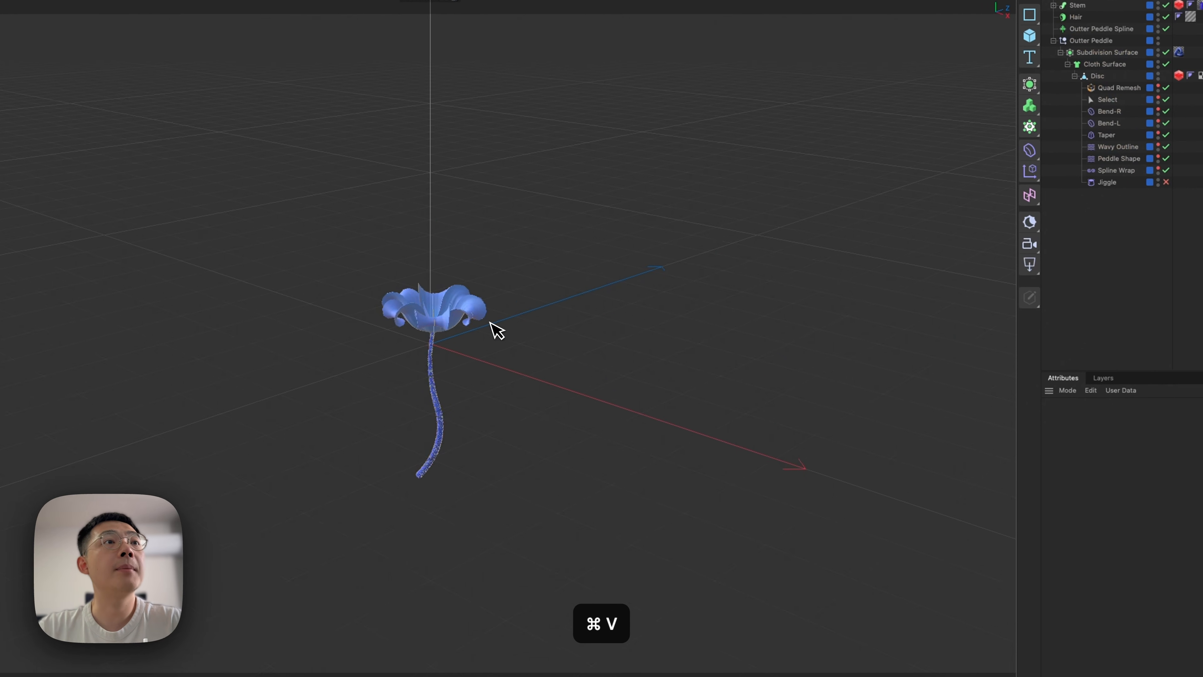
Delete the Stem and Hair objects so only the petals and their guide spline remain.
{"action": "right_click_drag", "start_coordinate": [380, 337], "coordinate": [578, 263], "text": "alt"}
{"action": "left_click", "coordinate": [475, 481]}
{"action": "key", "text": "BackSpace"}
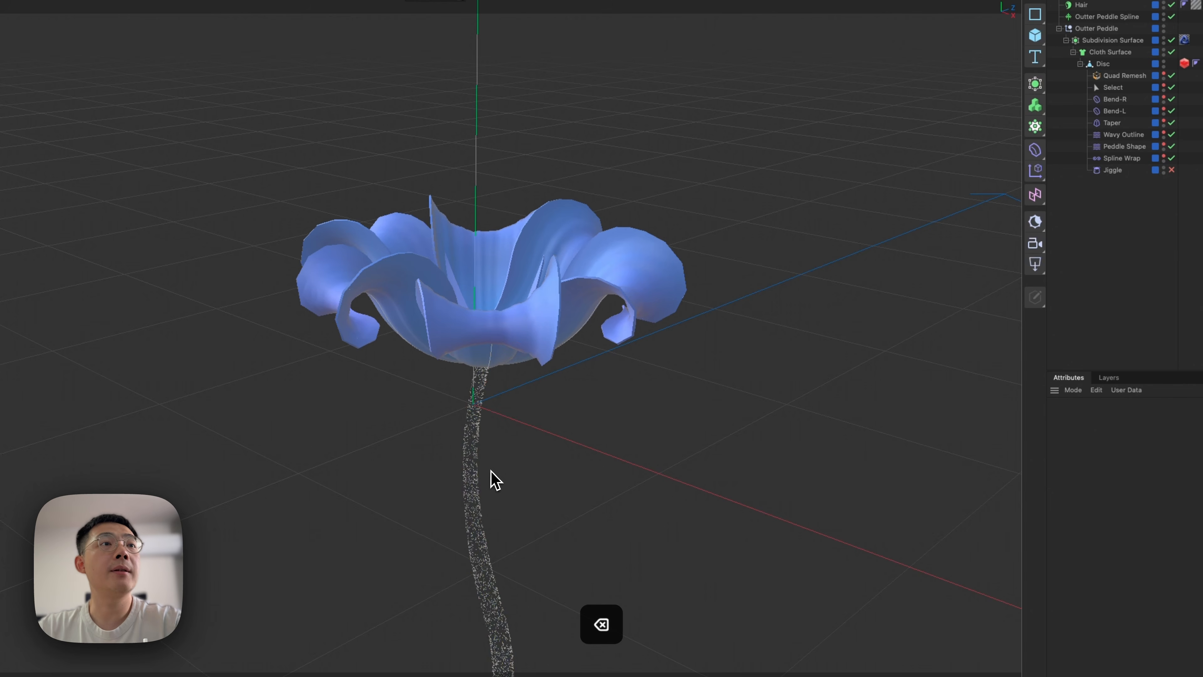
{"action": "left_click", "coordinate": [476, 427]}
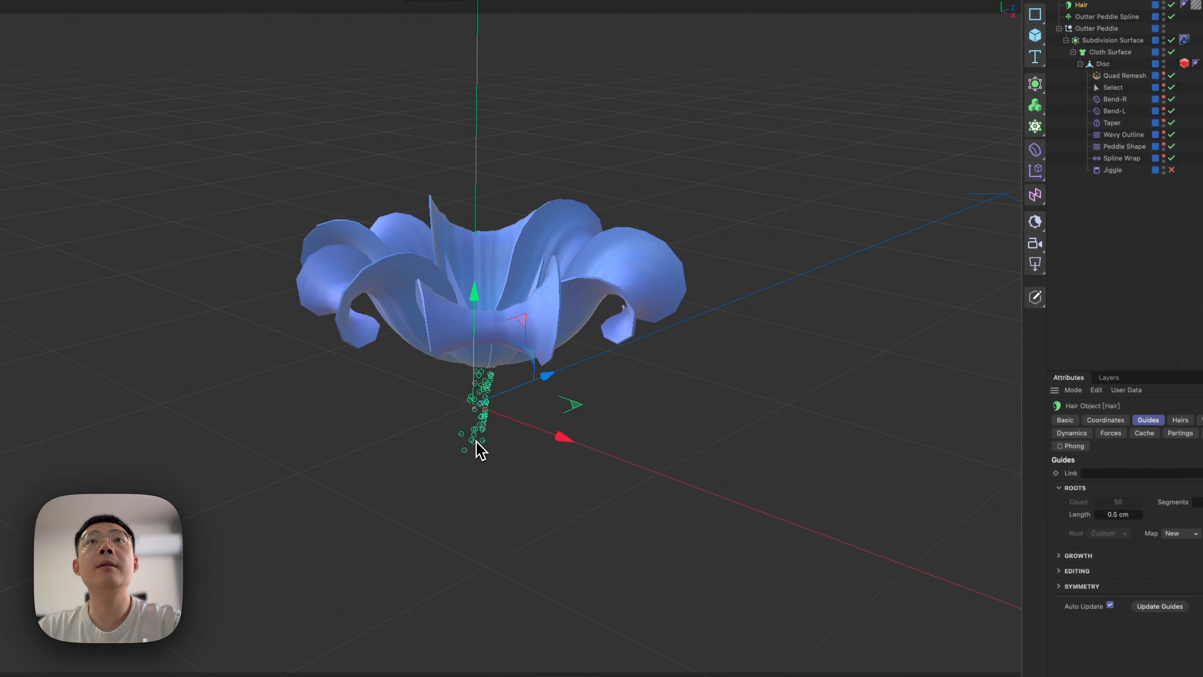
{"action": "key", "text": "BackSpace"}
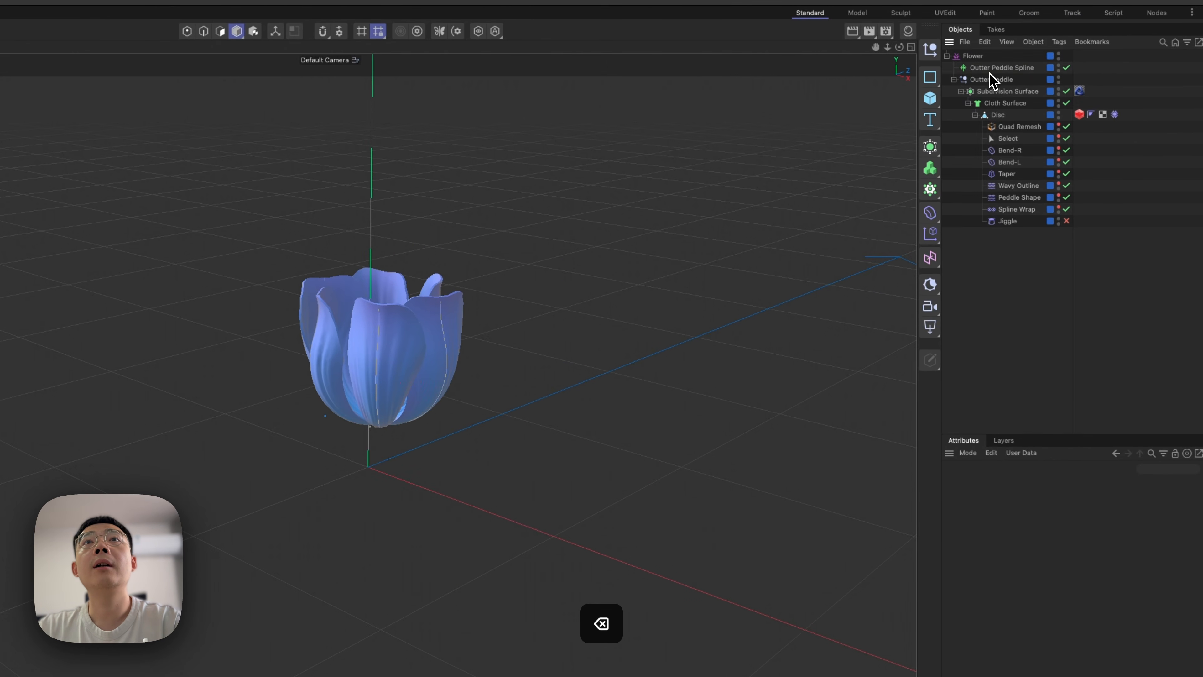
Isolate the Outter Peddle Spline and scrub its opening animation to frame 83.
{"action": "left_click", "coordinate": [990, 72]}
{"action": "left_click", "coordinate": [995, 82]}
{"action": "left_click", "coordinate": [984, 291]}
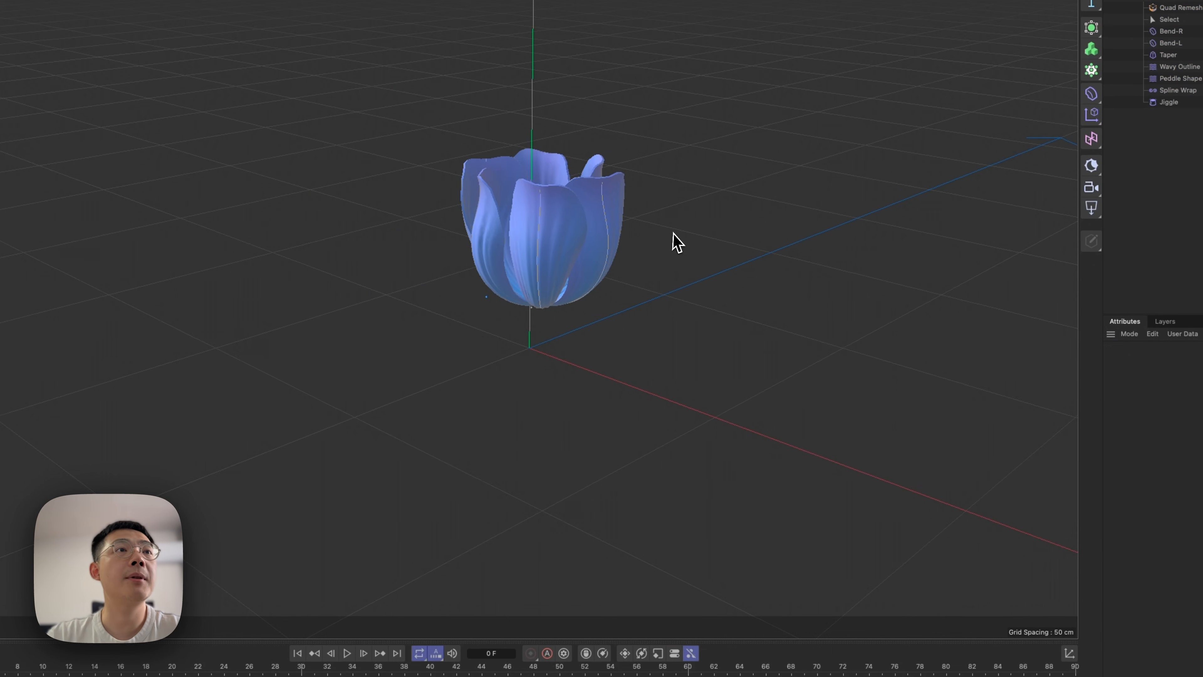
{"action": "right_click_drag", "start_coordinate": [551, 200], "coordinate": [690, 196], "text": "alt"}
{"action": "left_click", "coordinate": [1010, 76]}
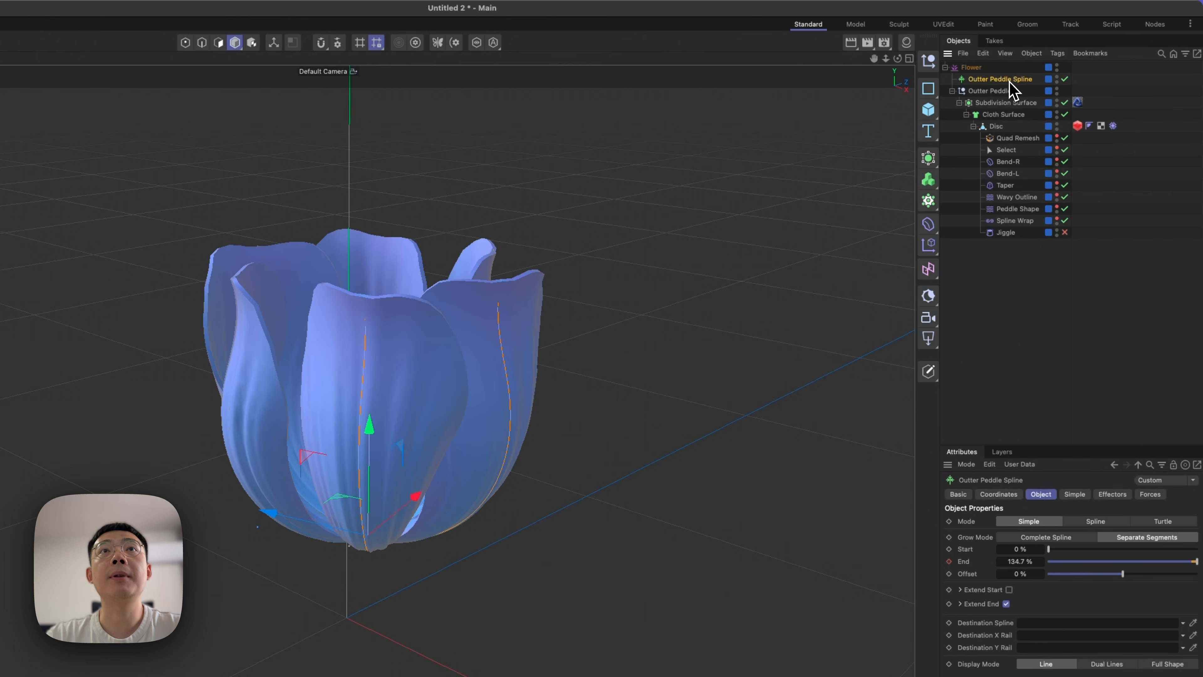
{"action": "left_click", "coordinate": [618, 35]}
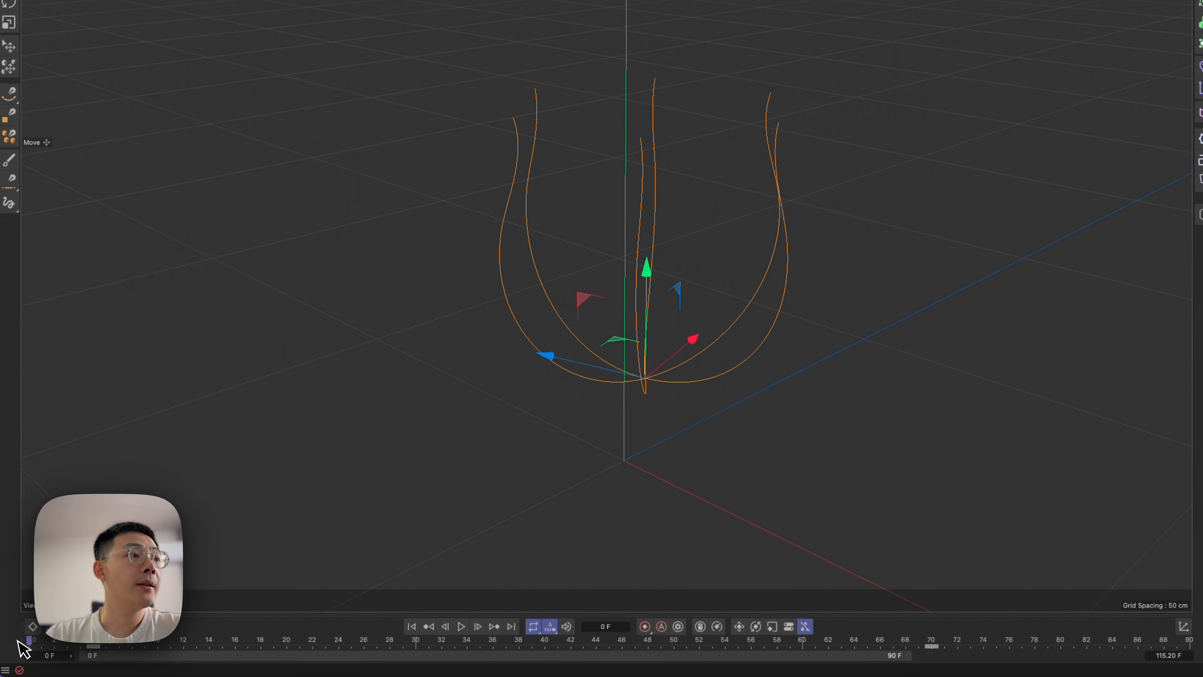
{"action": "left_click_drag", "start_coordinate": [44, 643], "coordinate": [1198, 627]}
{"action": "left_click_drag", "start_coordinate": [1018, 615], "coordinate": [893, 616]}
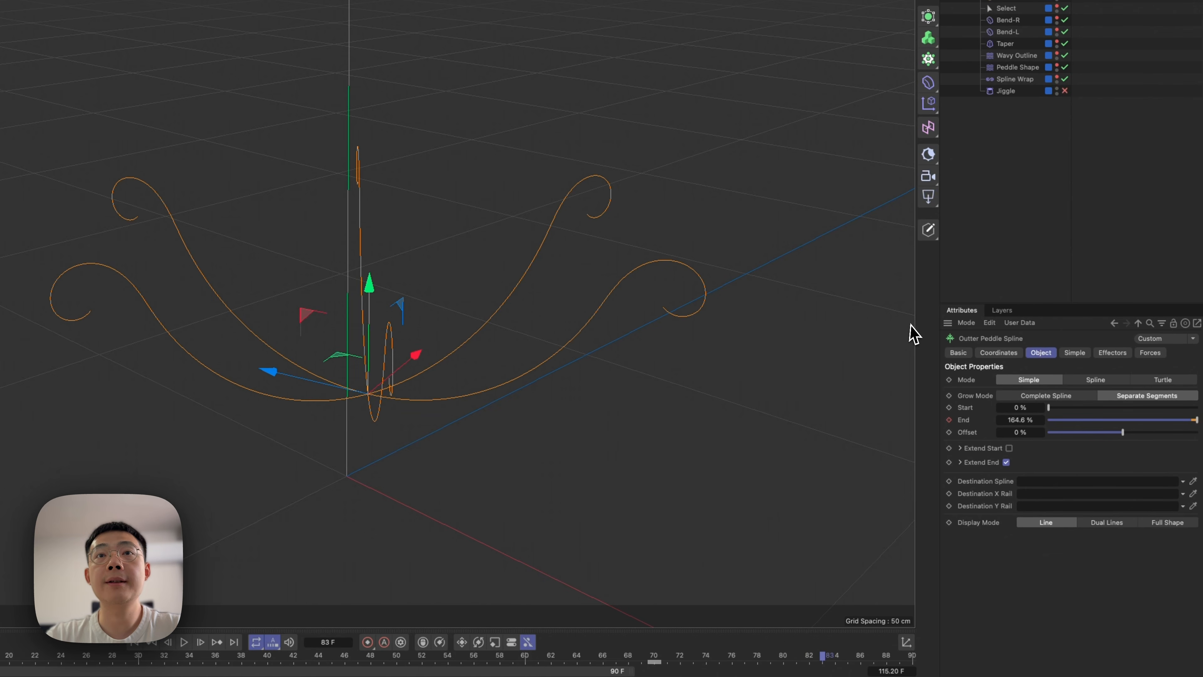
Examine the petal spline's growth mode, length, segment, curve and bend settings.
{"action": "left_click_drag", "start_coordinate": [990, 304], "coordinate": [997, 245]}
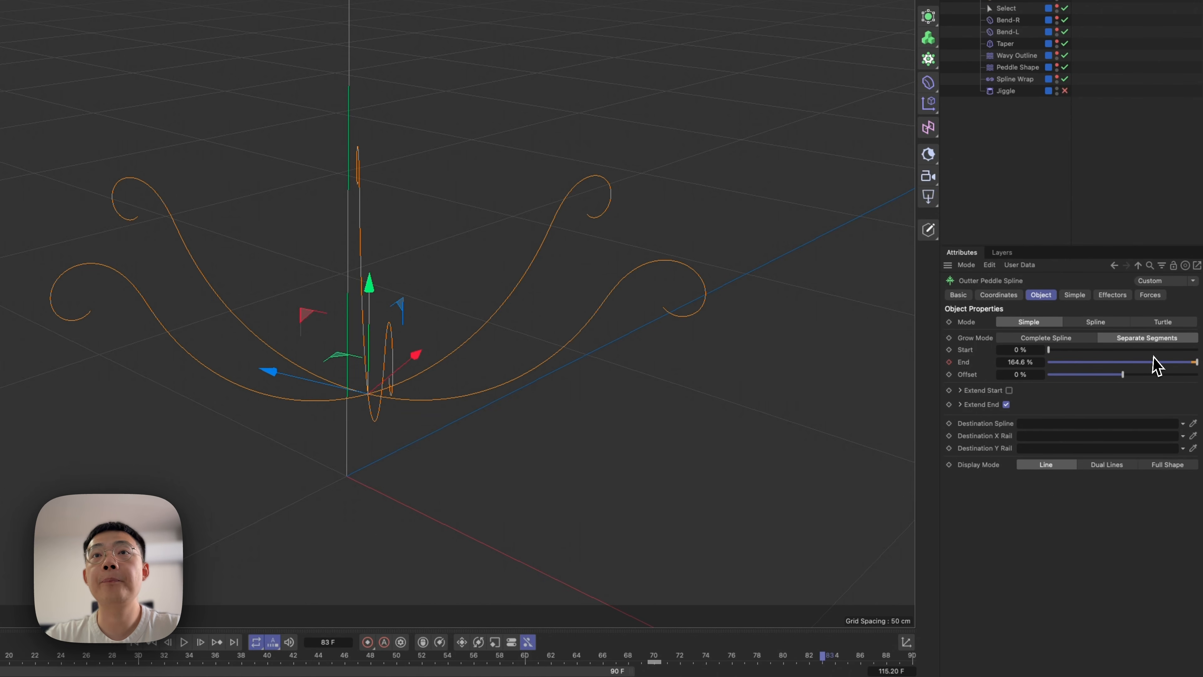
{"action": "left_click", "coordinate": [1068, 339]}
{"action": "left_click", "coordinate": [1118, 339]}
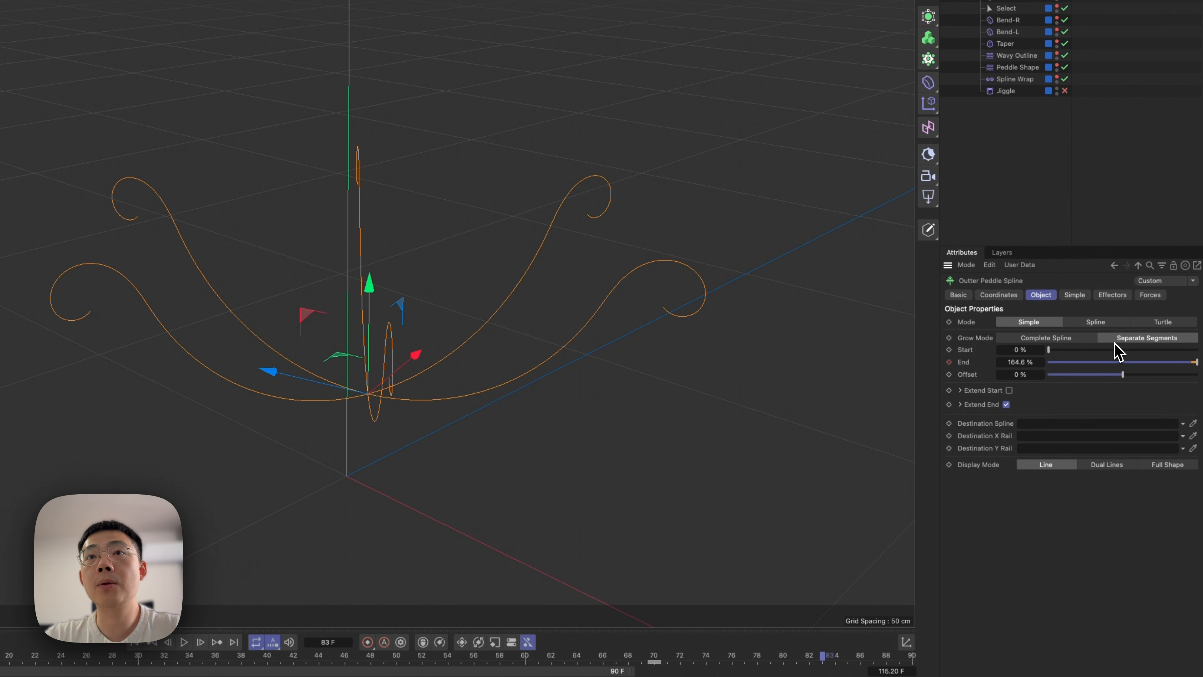
{"action": "left_click", "coordinate": [1075, 295]}
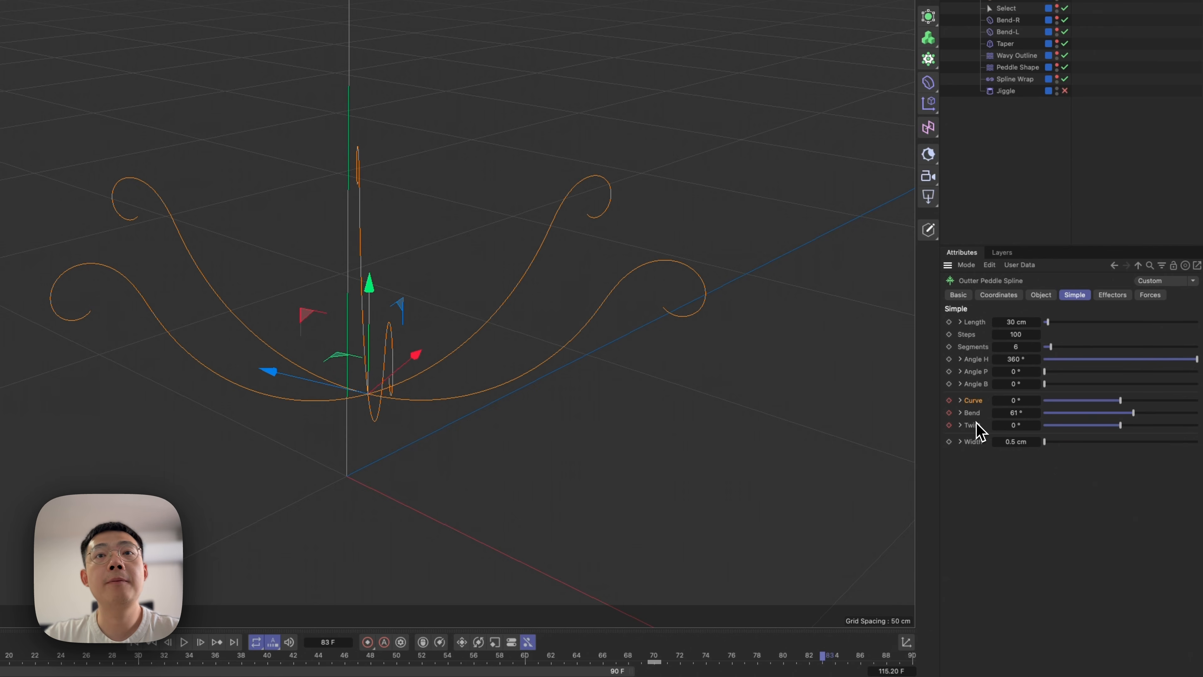
{"action": "left_click_drag", "start_coordinate": [239, 660], "coordinate": [905, 601]}
{"action": "left_click", "coordinate": [1045, 73]}
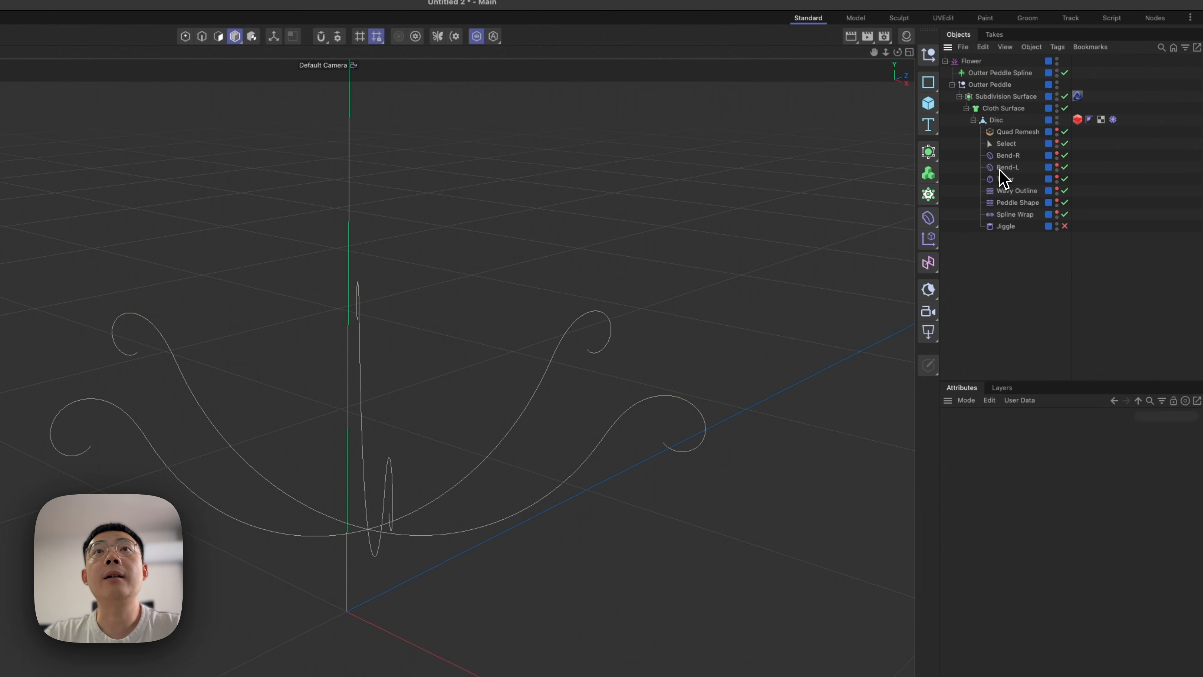
Delete the Outter Peddle Spline and ungroup Outter Peddle, Subdivision Surface and Cloth Surface to free the Disc.
{"action": "left_click", "coordinate": [991, 75]}
{"action": "key", "text": "BackSpace"}
{"action": "left_click", "coordinate": [986, 84]}
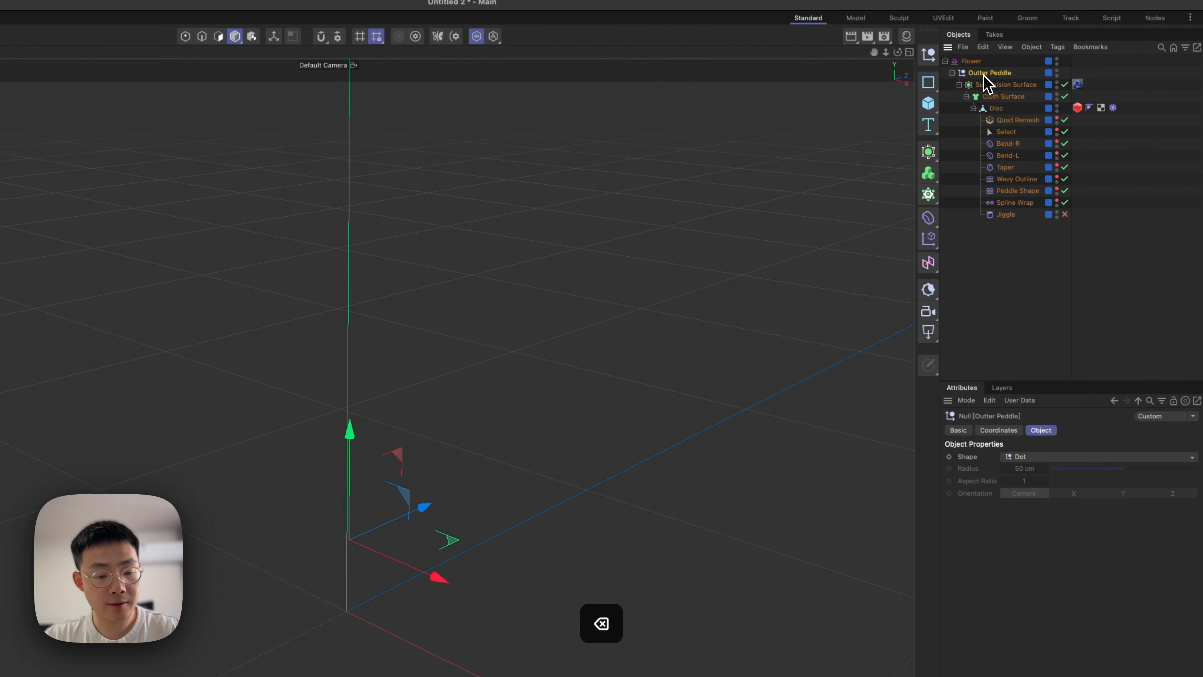
{"action": "key", "text": "shift+g"}
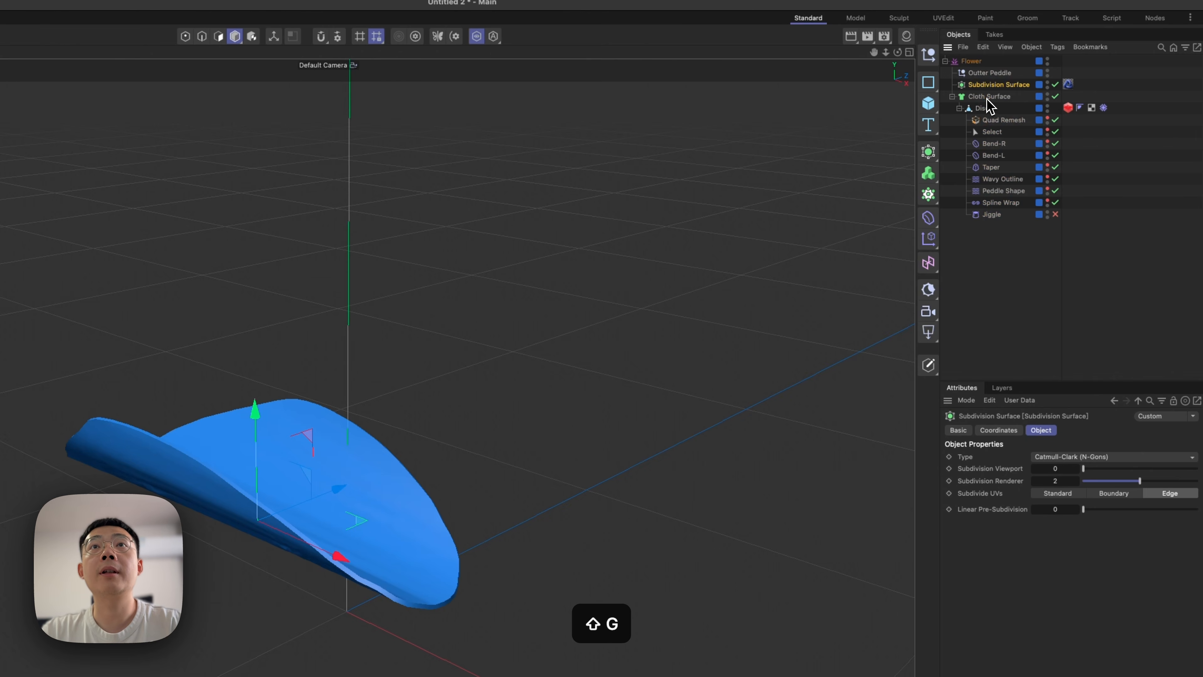
{"action": "left_click", "coordinate": [989, 98]}
{"action": "left_click", "coordinate": [979, 109]}
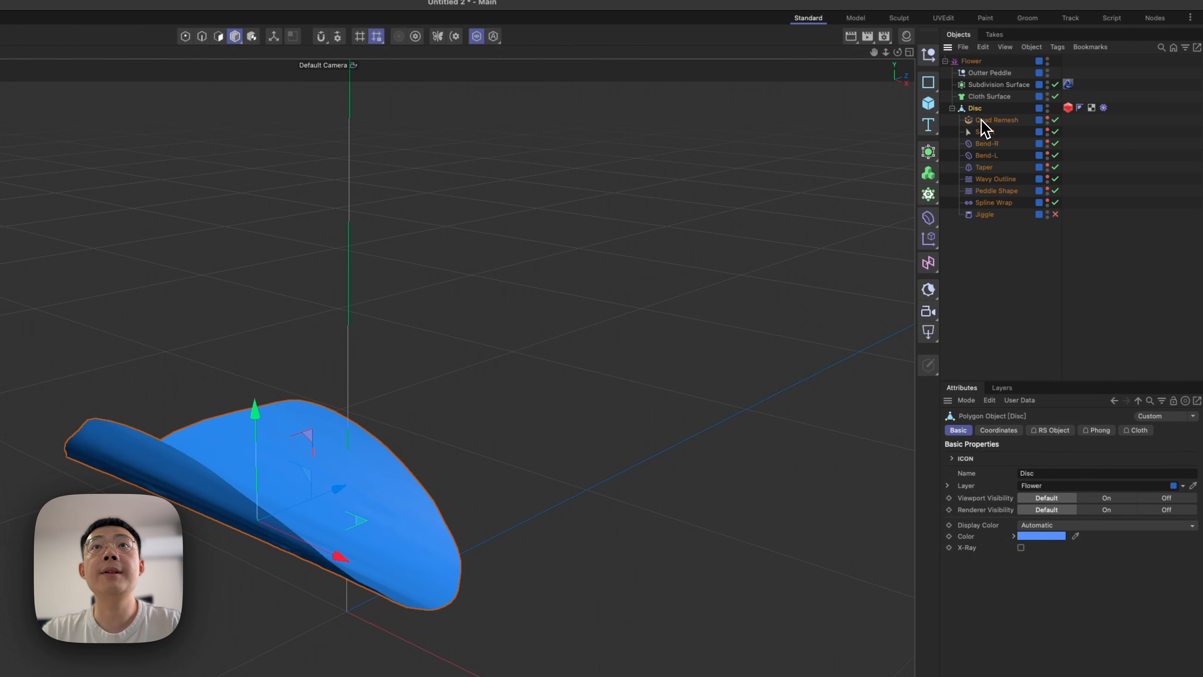
Disable all deformers under the Disc, from Quad Remesh down to Spline Wrap, to expose the flat base shape.
{"action": "left_click_drag", "start_coordinate": [1057, 209], "coordinate": [1060, 221]}
{"action": "left_click", "coordinate": [1060, 223]}
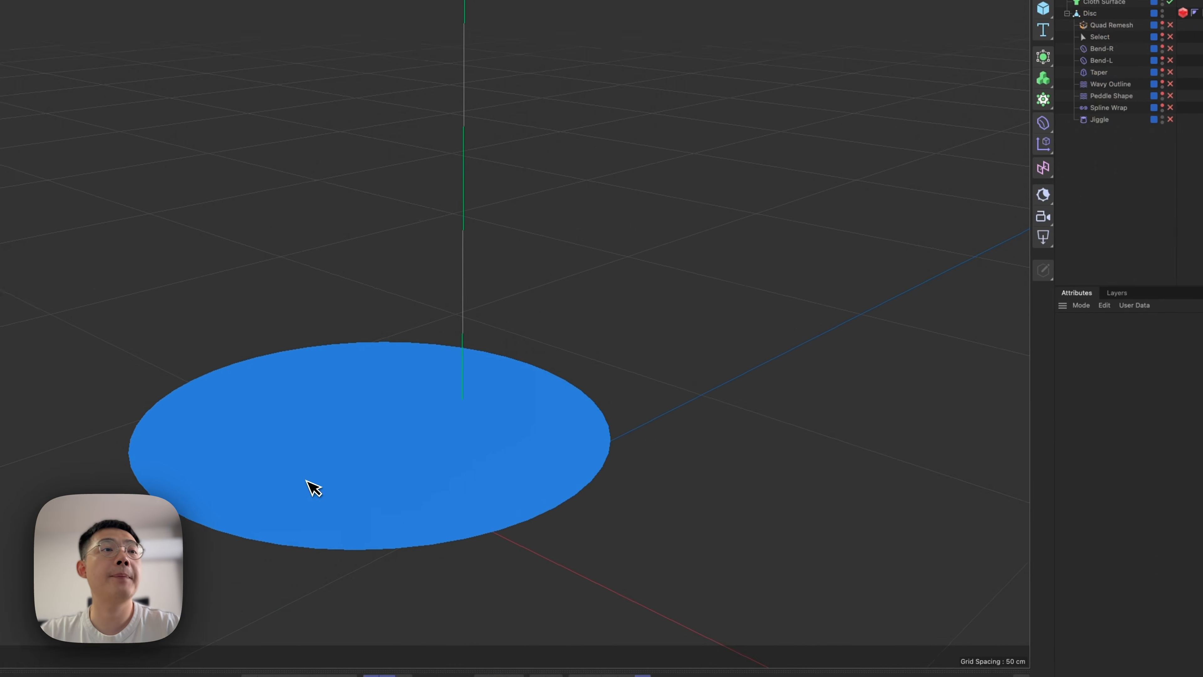
{"action": "left_click_drag", "start_coordinate": [292, 496], "coordinate": [291, 528], "text": "alt"}
{"action": "left_click_drag", "start_coordinate": [482, 436], "coordinate": [464, 438], "text": "alt"}
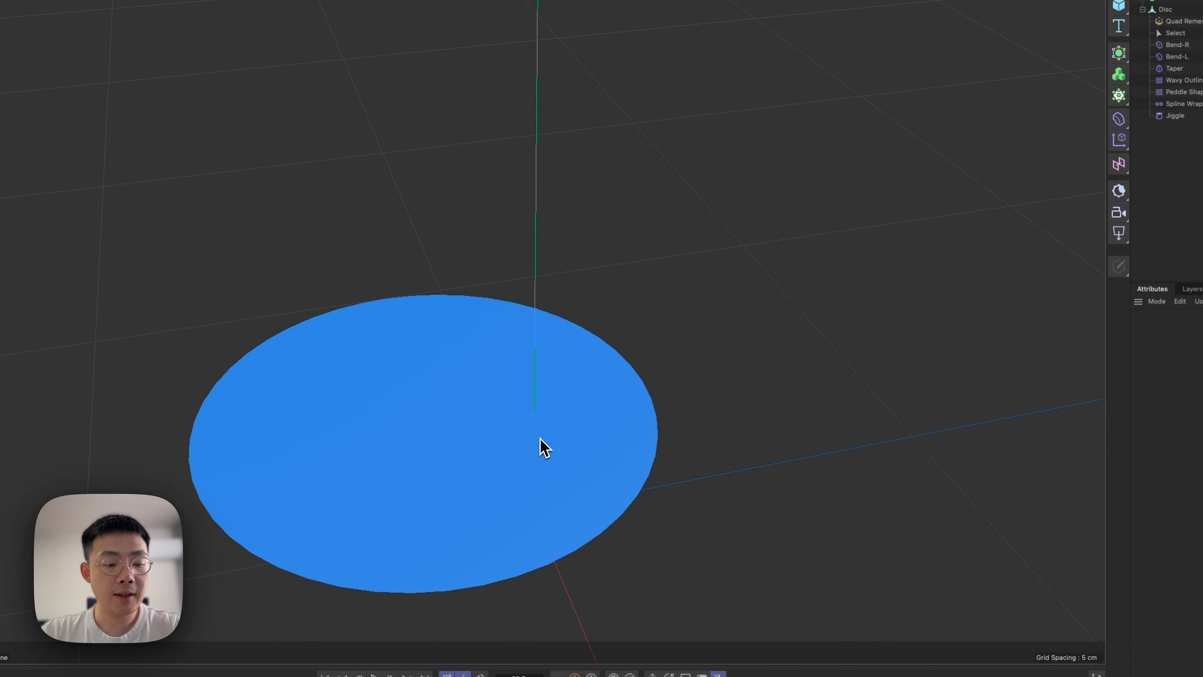
Show the polygon lines on the shaded disc and enable its Quad Remesh deformer.
{"action": "key", "text": "n"}
{"action": "key", "text": "b"}
{"action": "right_click_drag", "start_coordinate": [441, 430], "coordinate": [365, 457], "text": "alt"}
{"action": "left_click", "coordinate": [1016, 106]}
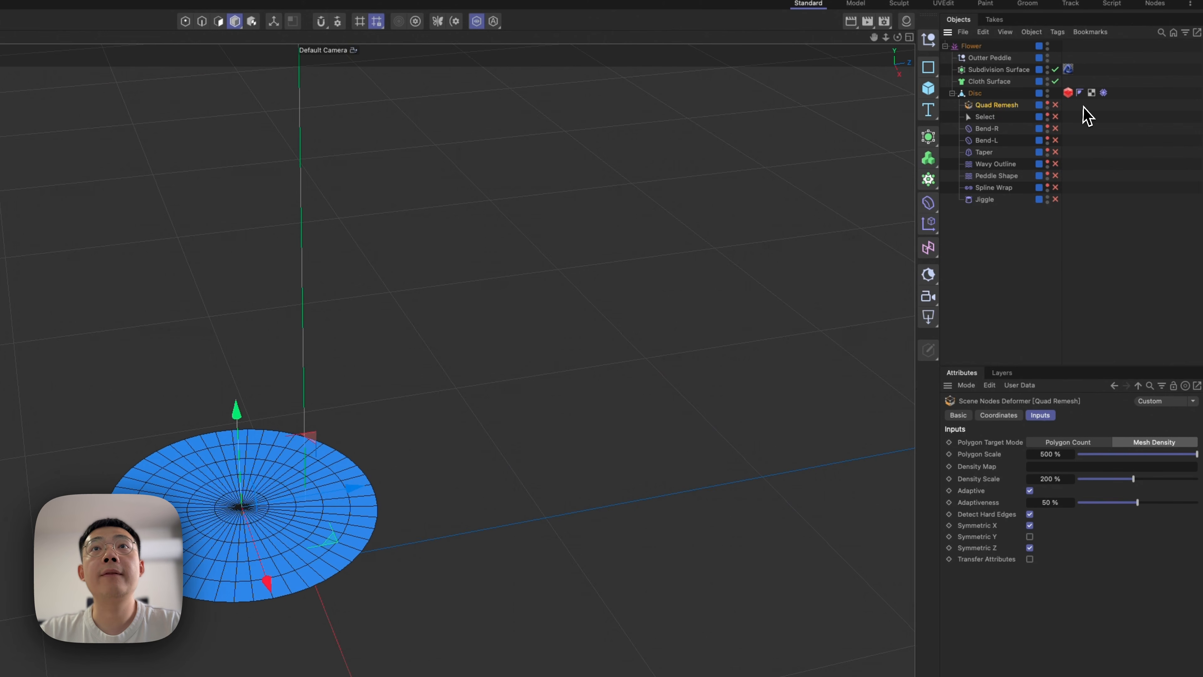
{"action": "left_click", "coordinate": [1055, 104]}
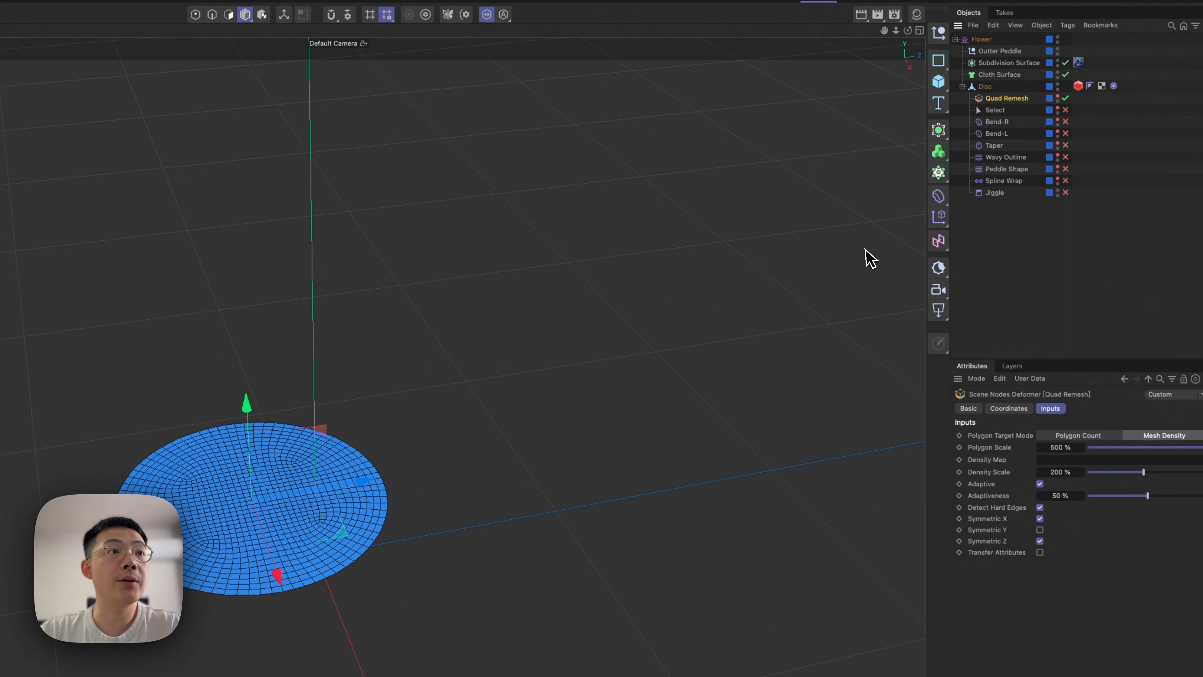
Select and enable the Select deformer under the Disc.
{"action": "right_click_drag", "start_coordinate": [390, 430], "coordinate": [407, 405], "text": "alt"}
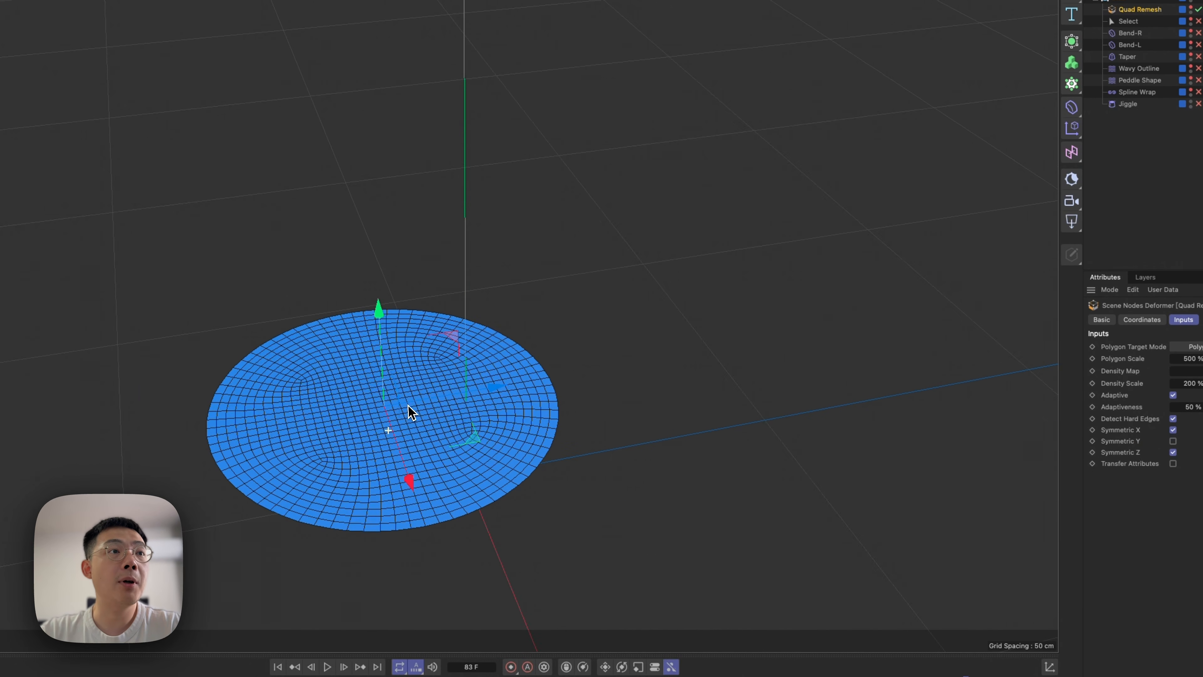
{"action": "middle_click_drag", "start_coordinate": [417, 401], "coordinate": [461, 379], "text": "alt"}
{"action": "mouse_move", "coordinate": [460, 391]}
{"action": "left_mouse_down", "text": "alt"}
{"action": "mouse_move", "coordinate": [436, 380]}
{"action": "mouse_move", "coordinate": [455, 386]}
{"action": "left_mouse_up", "text": "alt"}
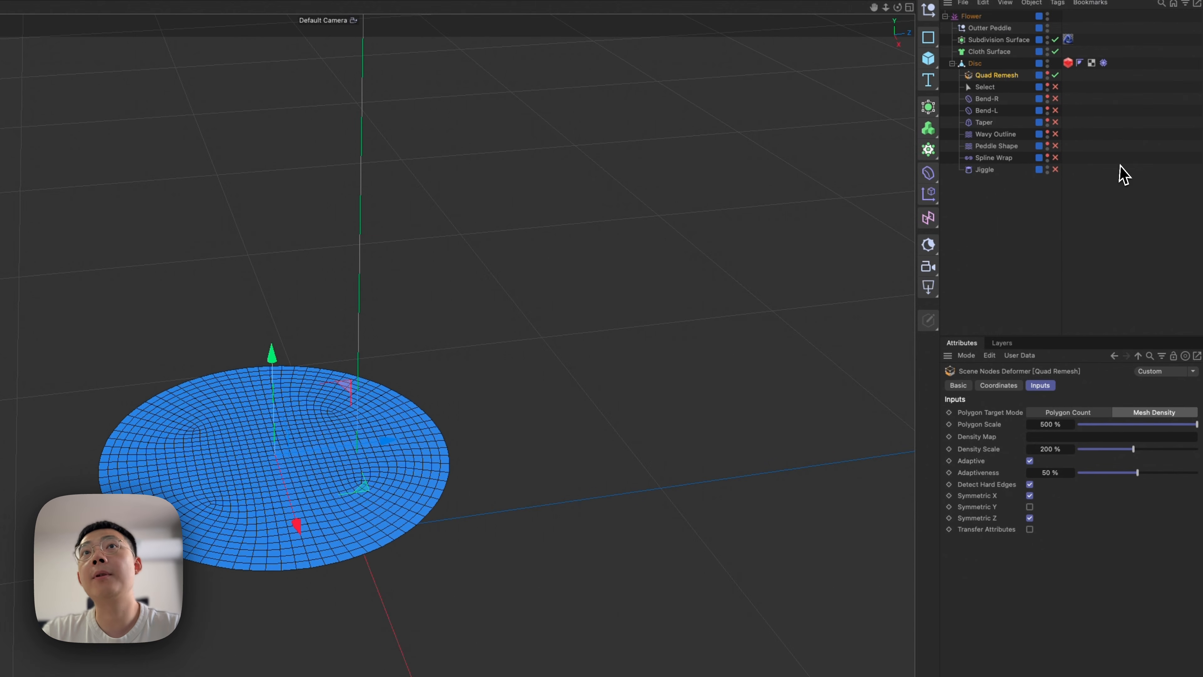
{"action": "left_click", "coordinate": [1000, 89]}
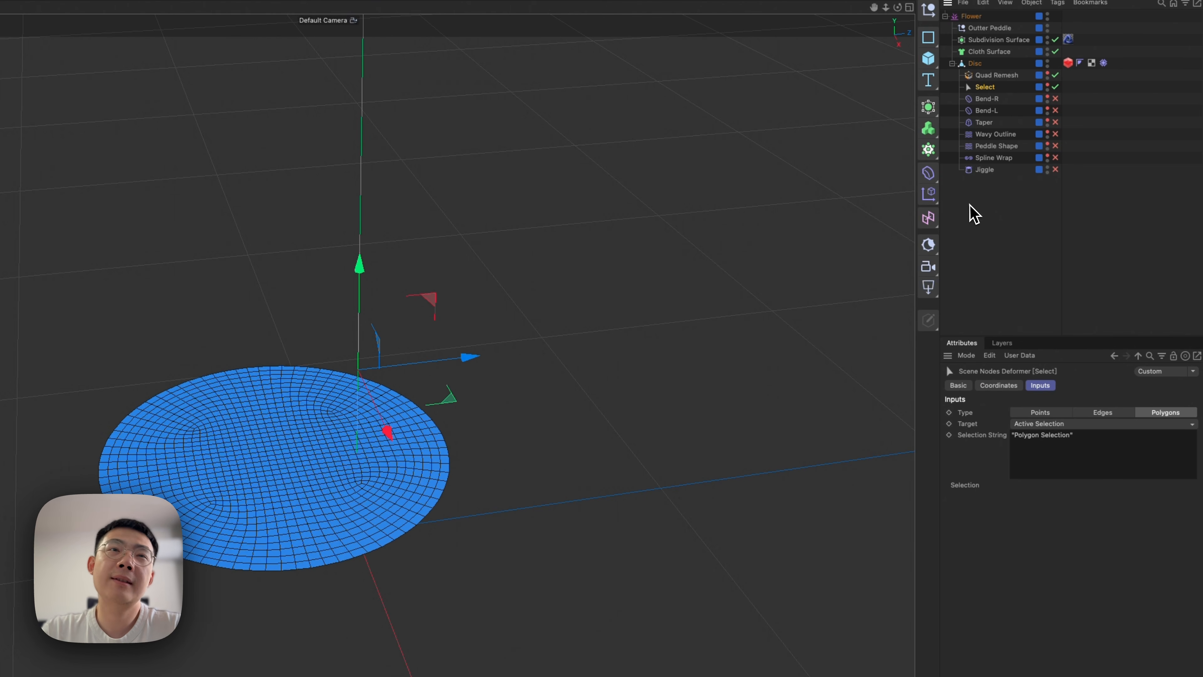
Enable the Bend-R and Bend-L deformers under the Disc and show Bend-R's deformer cage.
{"action": "left_click", "coordinate": [995, 100]}
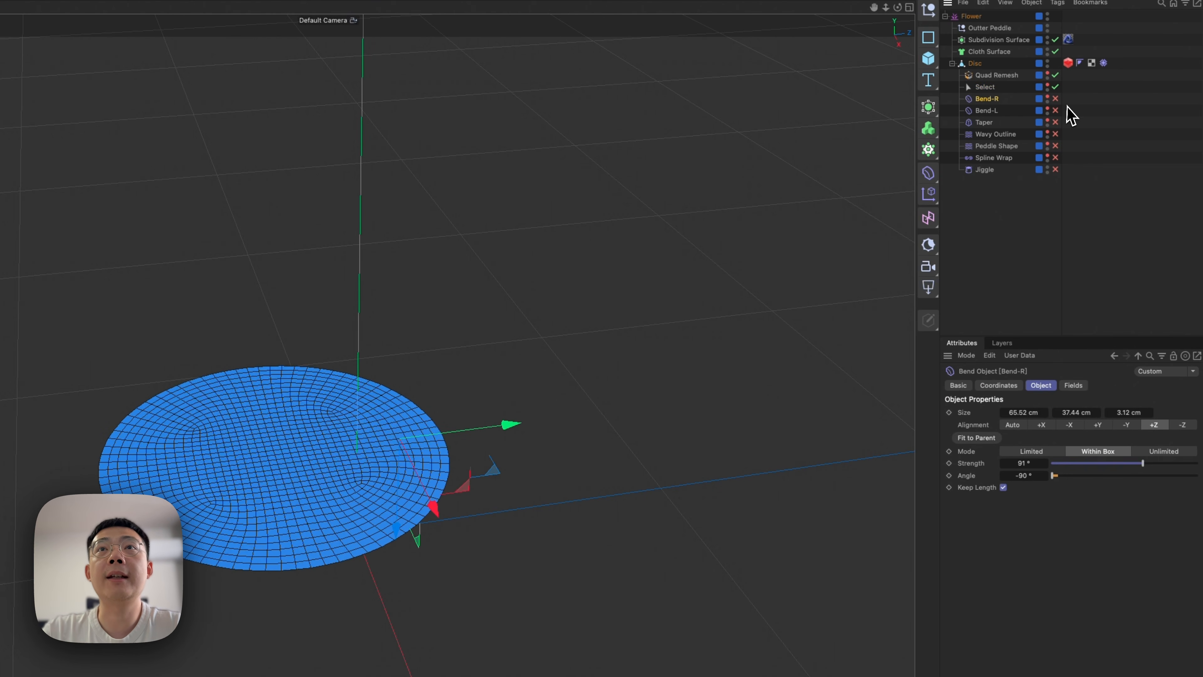
{"action": "left_click", "coordinate": [1056, 99]}
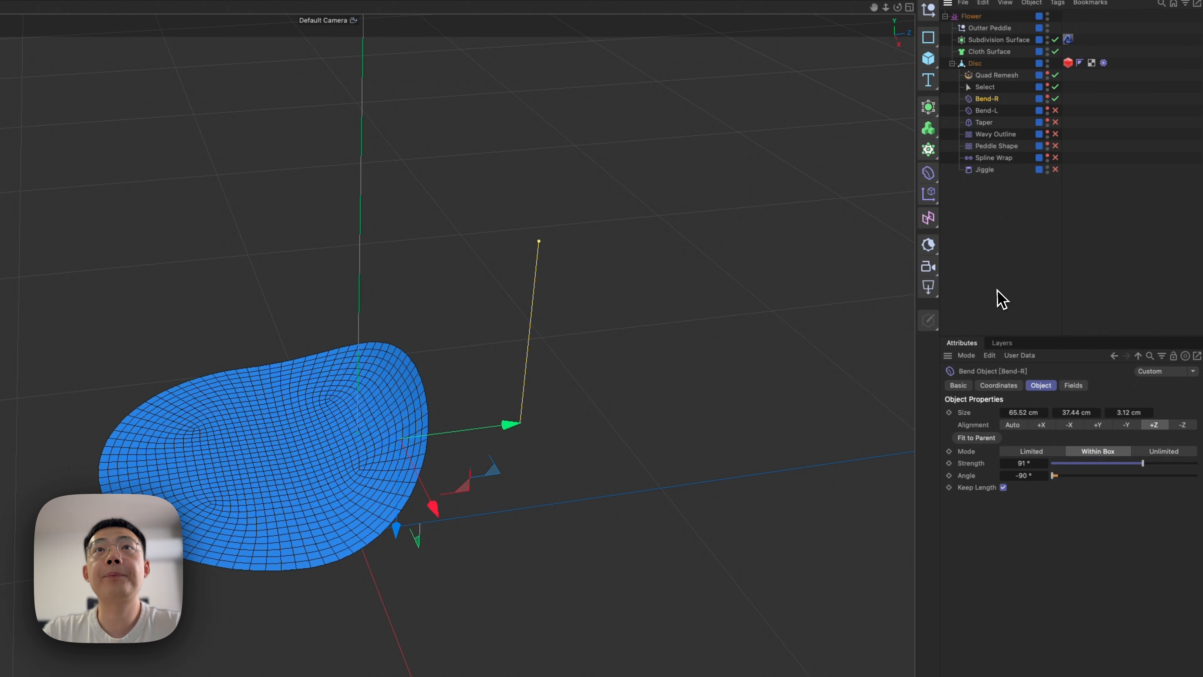
{"action": "left_click", "coordinate": [1048, 103], "text": "alt"}
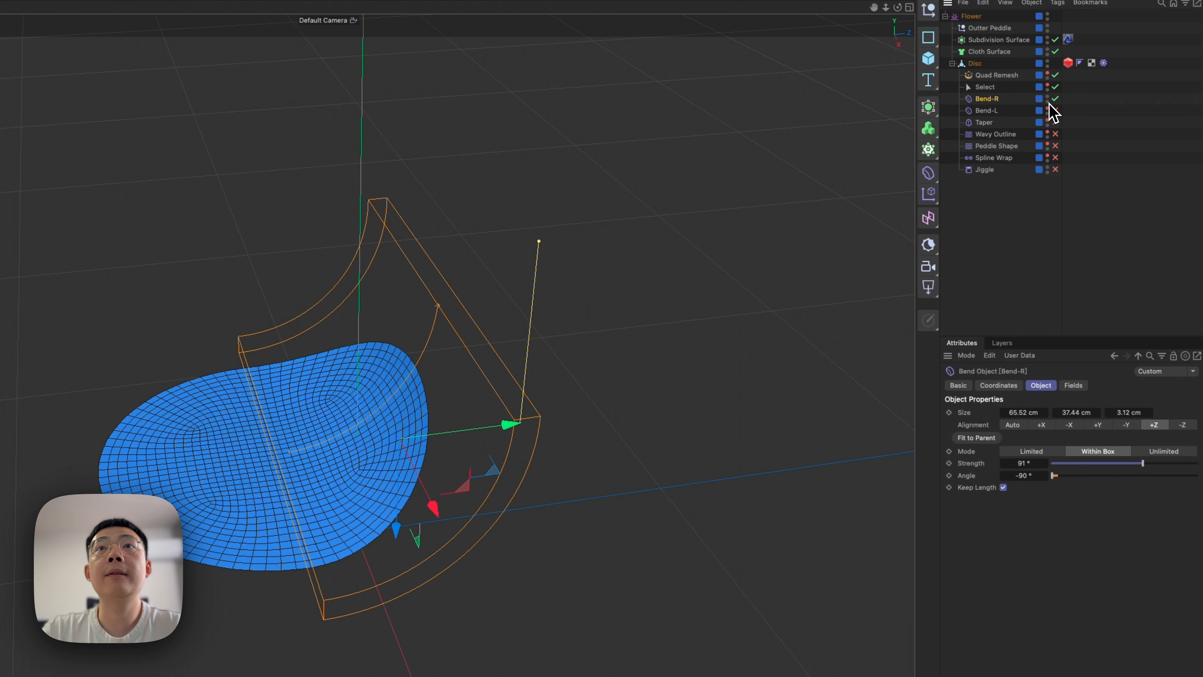
{"action": "left_click", "coordinate": [1055, 111]}
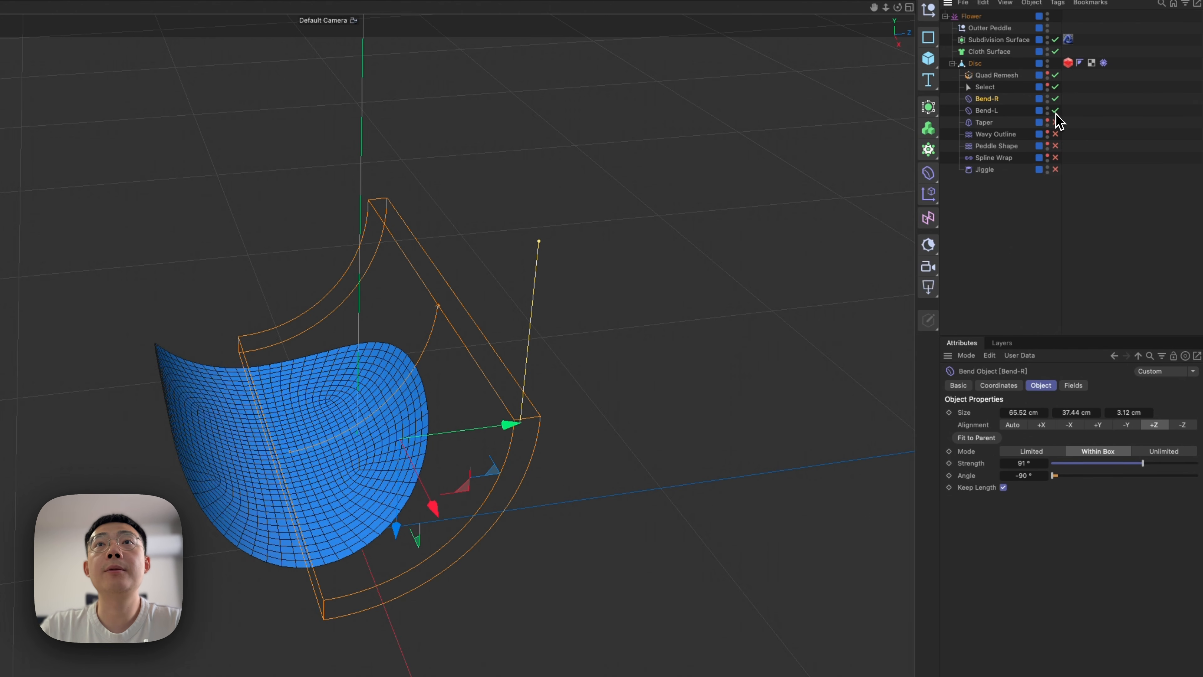
{"action": "left_click", "coordinate": [986, 111]}
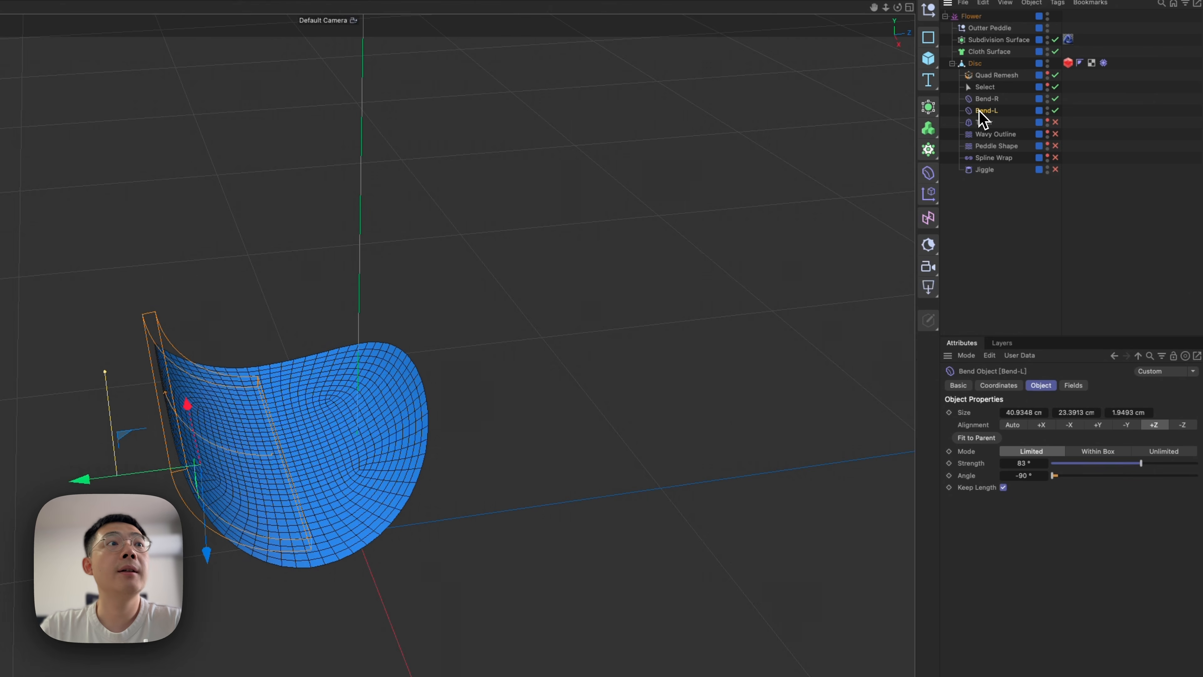
{"action": "left_click_drag", "start_coordinate": [299, 465], "coordinate": [244, 486], "text": "alt"}
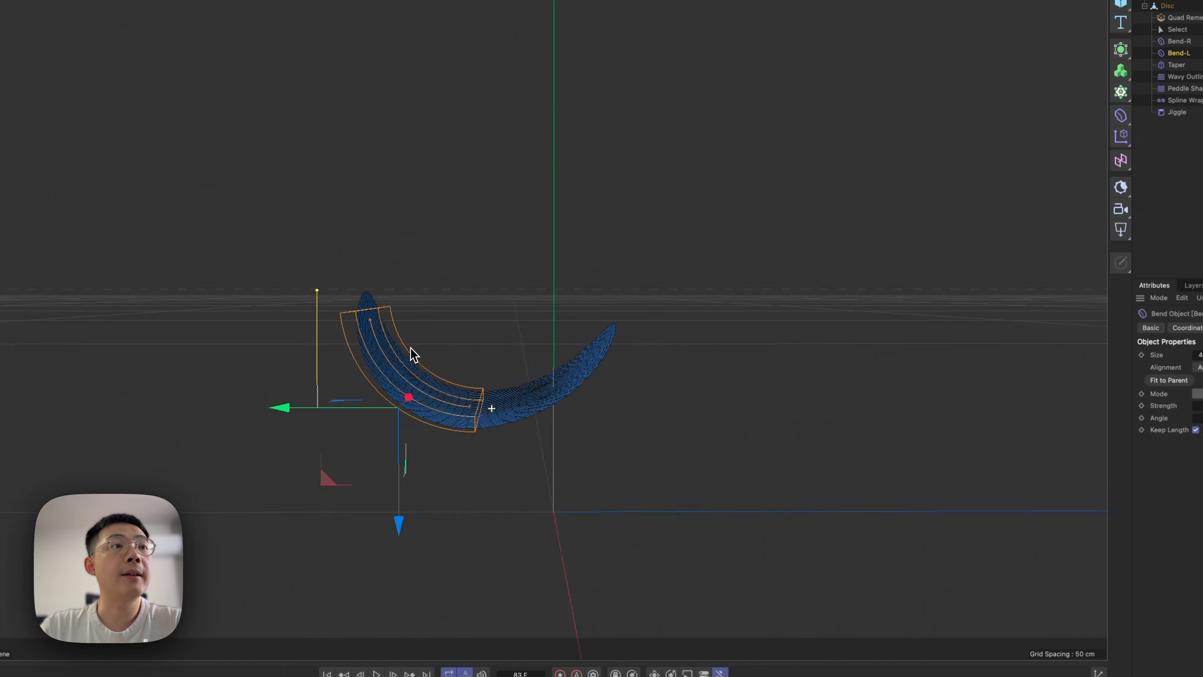
{"action": "middle_click_drag", "start_coordinate": [411, 347], "coordinate": [582, 424]}
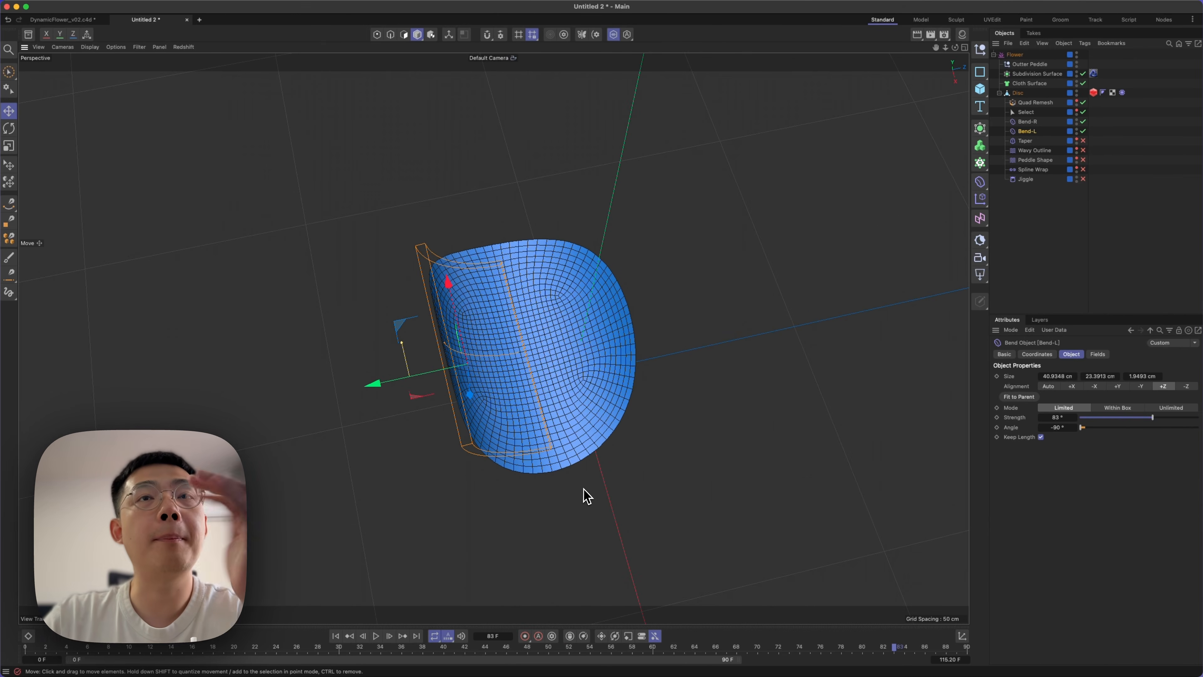
Enable and select the Taper deformer, and display the cages of the unselected deformers in the viewport.
{"action": "left_click", "coordinate": [1084, 141]}
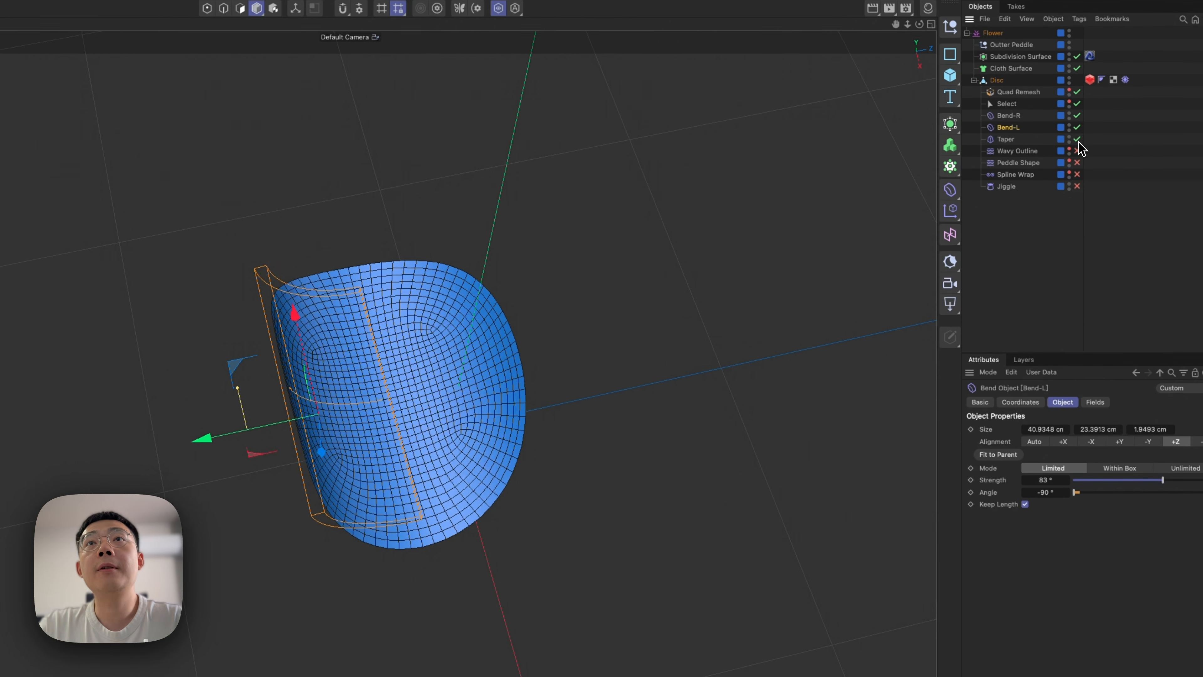
{"action": "left_click", "coordinate": [1006, 139]}
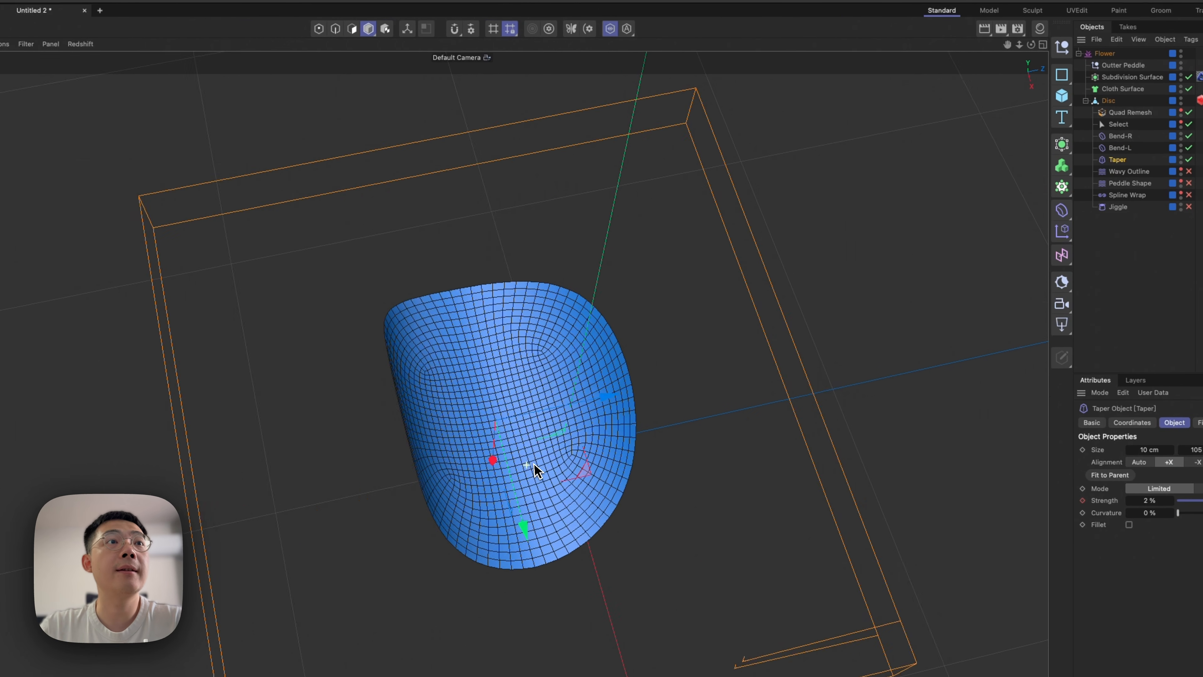
{"action": "left_click_drag", "start_coordinate": [404, 468], "coordinate": [493, 378], "text": "alt"}
{"action": "left_click_drag", "start_coordinate": [620, 381], "coordinate": [530, 422], "text": "alt"}
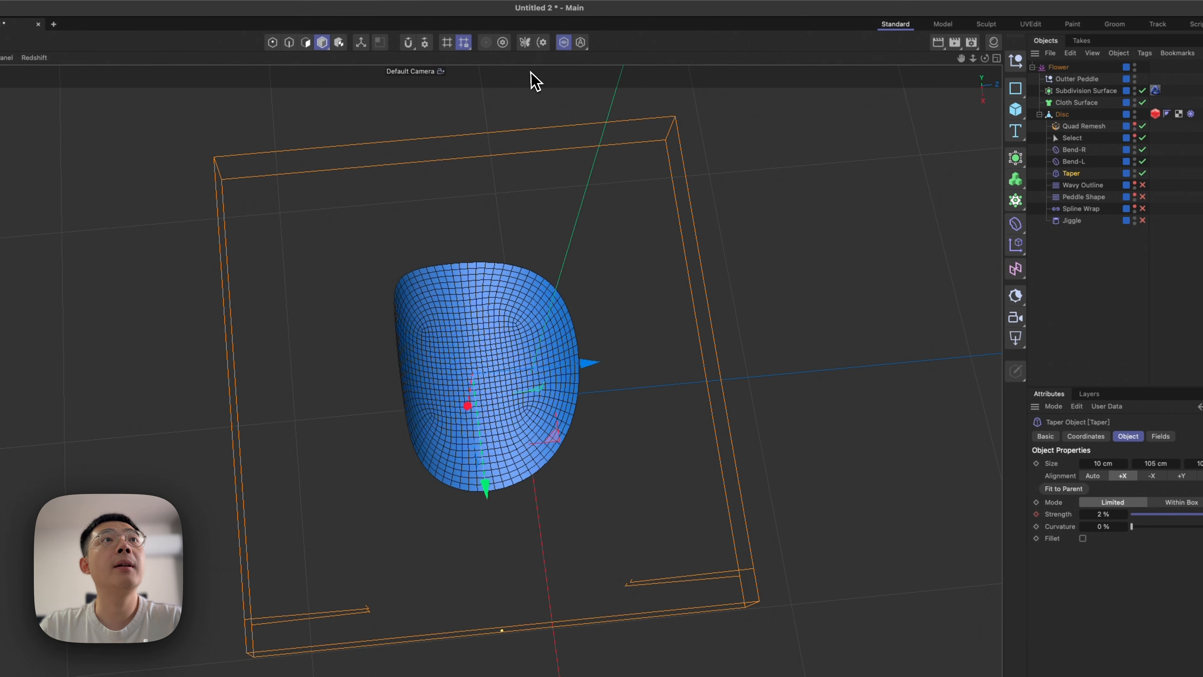
{"action": "left_click", "coordinate": [614, 29]}
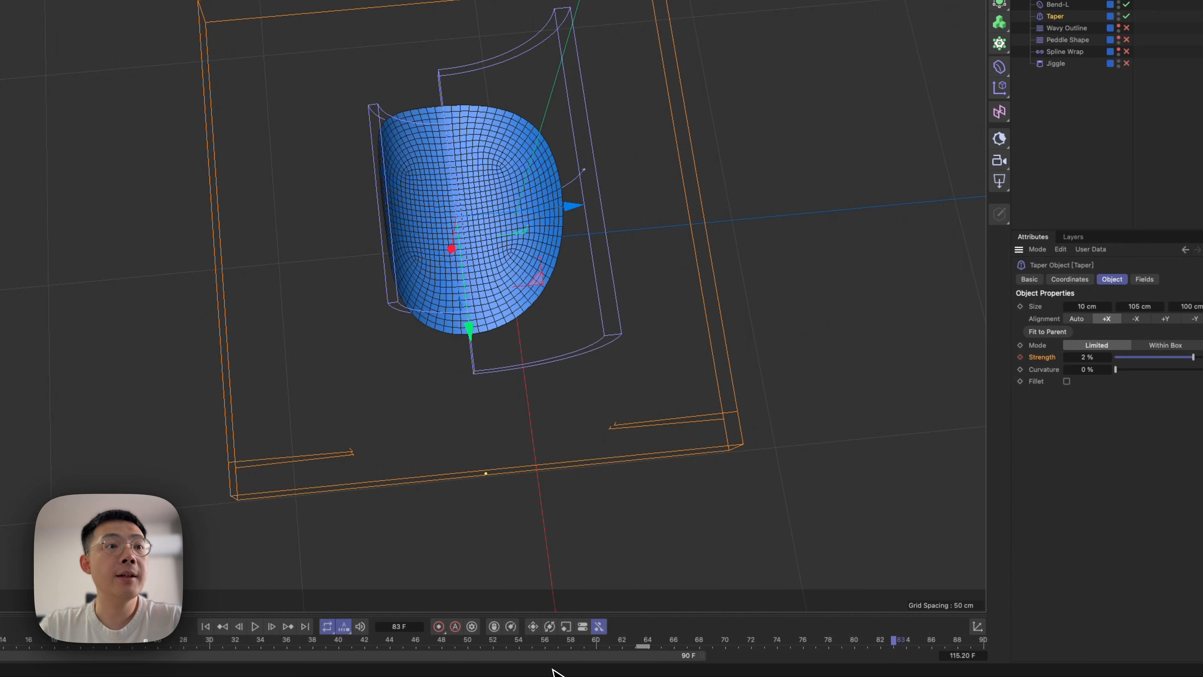
Scrub the timeline through the Taper's strength animation and stop at frame 35.
{"action": "left_click", "coordinate": [29, 643]}
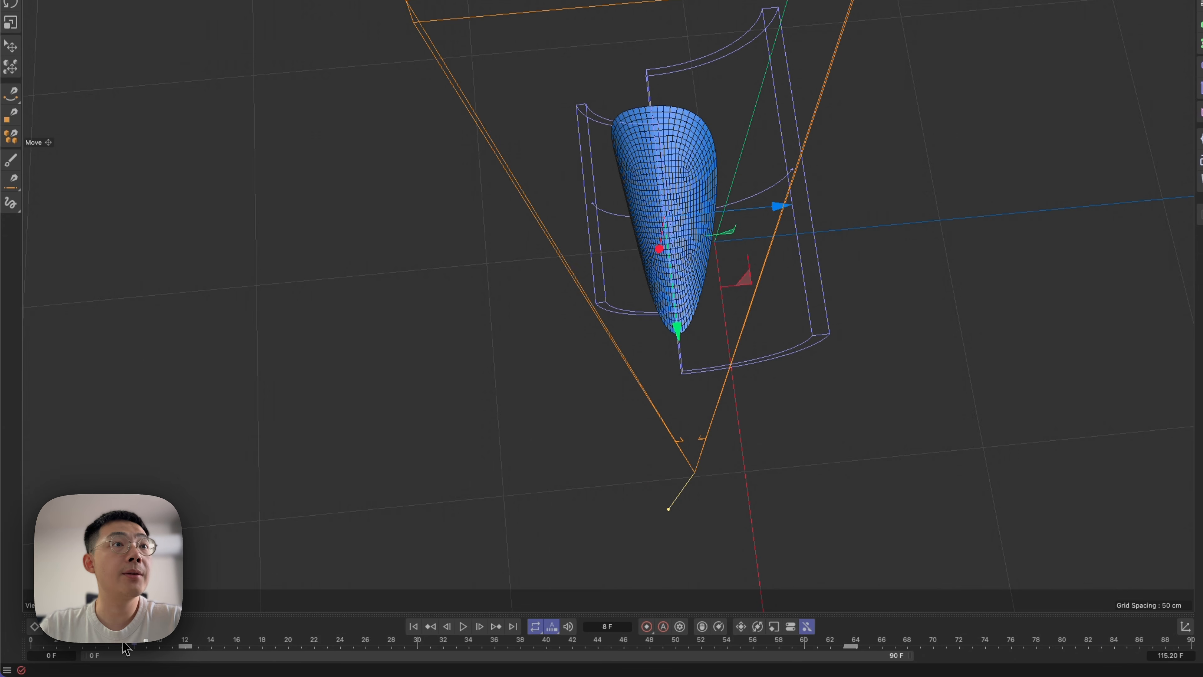
{"action": "left_click_drag", "start_coordinate": [175, 651], "coordinate": [837, 668]}
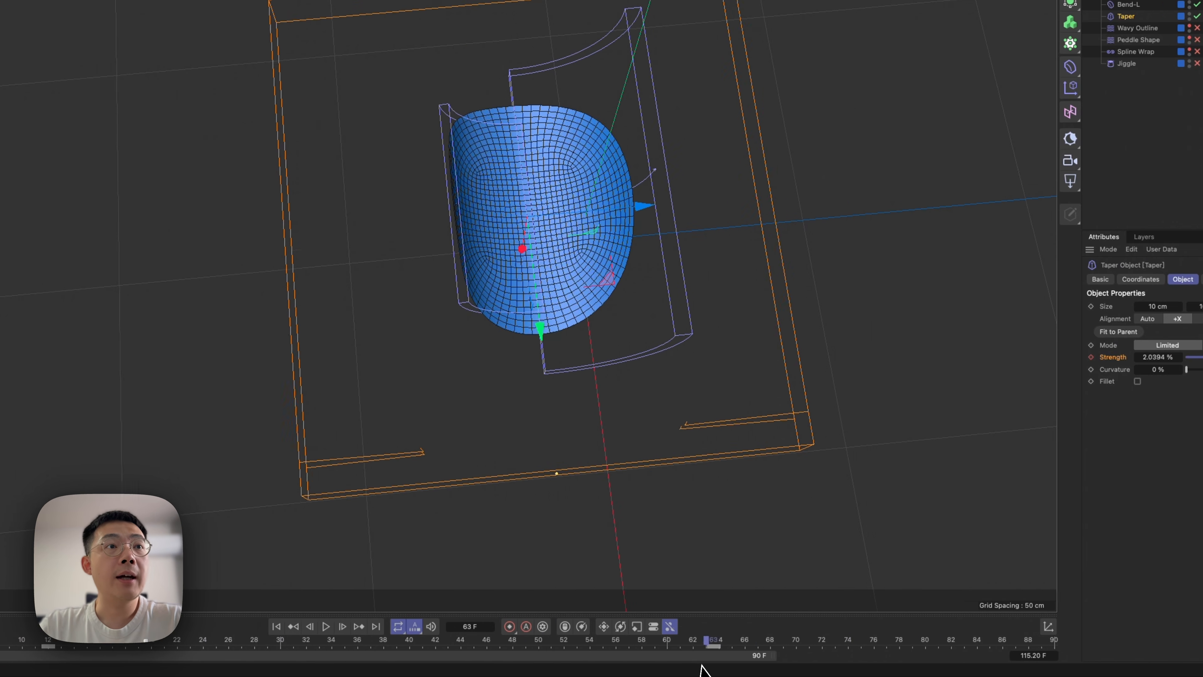
{"action": "left_click_drag", "start_coordinate": [702, 666], "coordinate": [390, 669]}
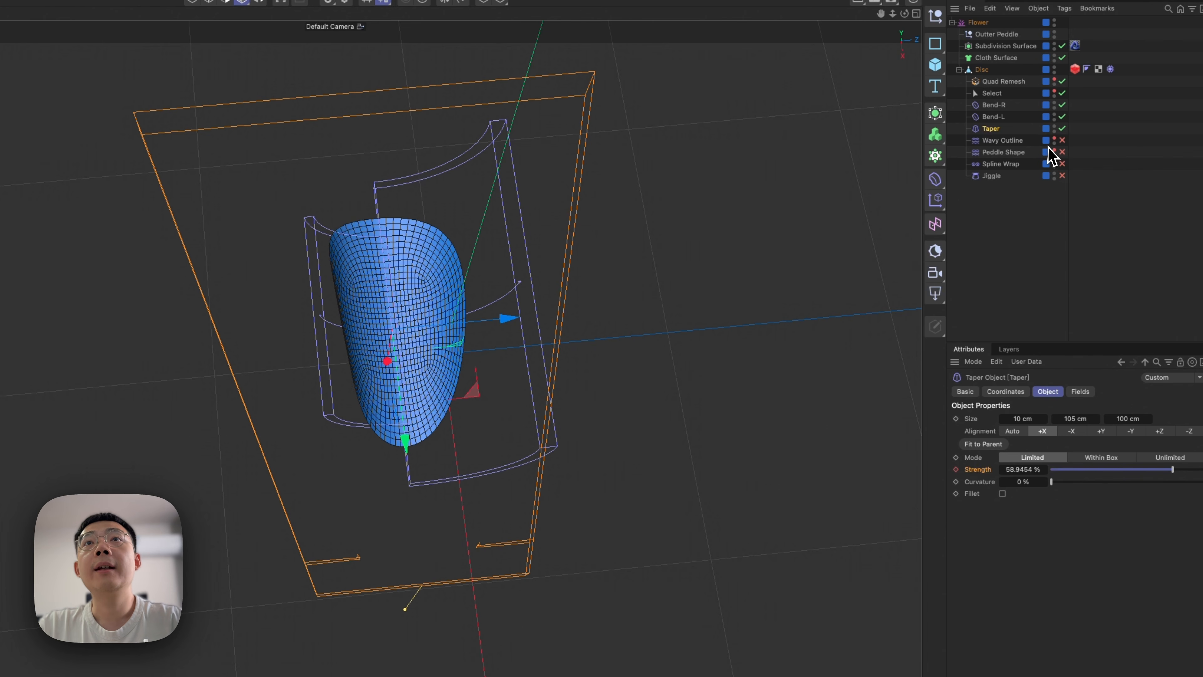
Enable and select the Wavy Outline displacer, keeping Peddle Shape disabled.
{"action": "left_click", "coordinate": [1062, 164]}
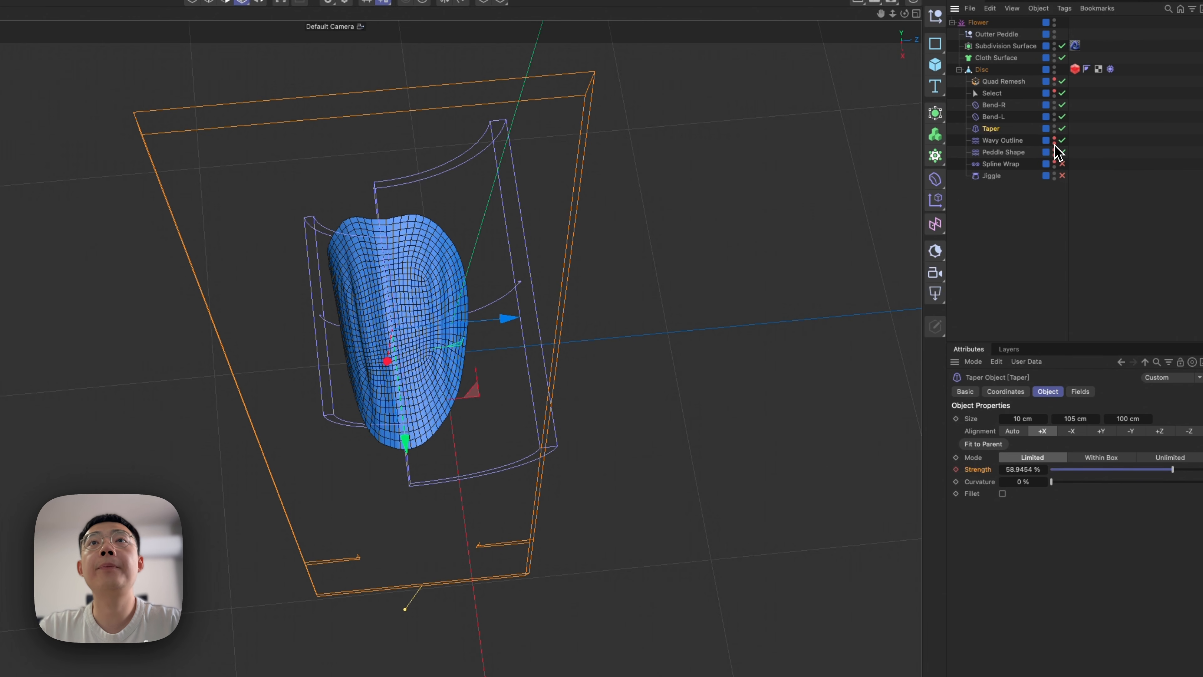
{"action": "left_click", "coordinate": [1061, 141]}
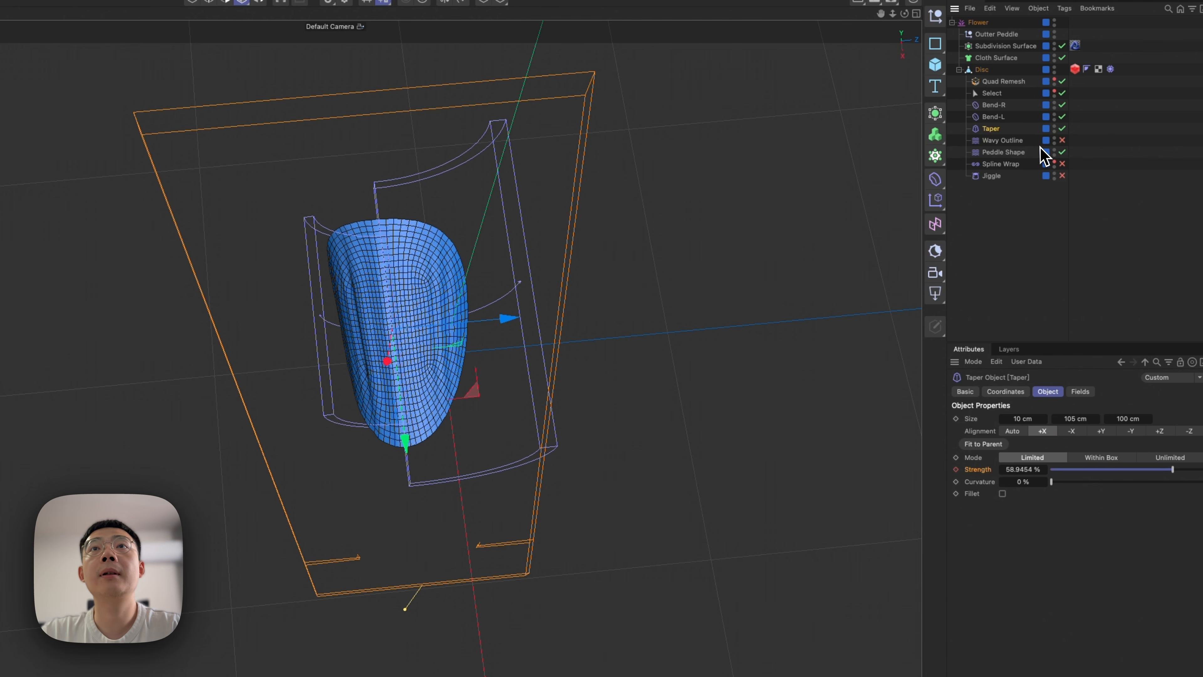
{"action": "left_click", "coordinate": [1062, 140]}
{"action": "left_click", "coordinate": [1019, 142]}
{"action": "left_click", "coordinate": [1062, 152]}
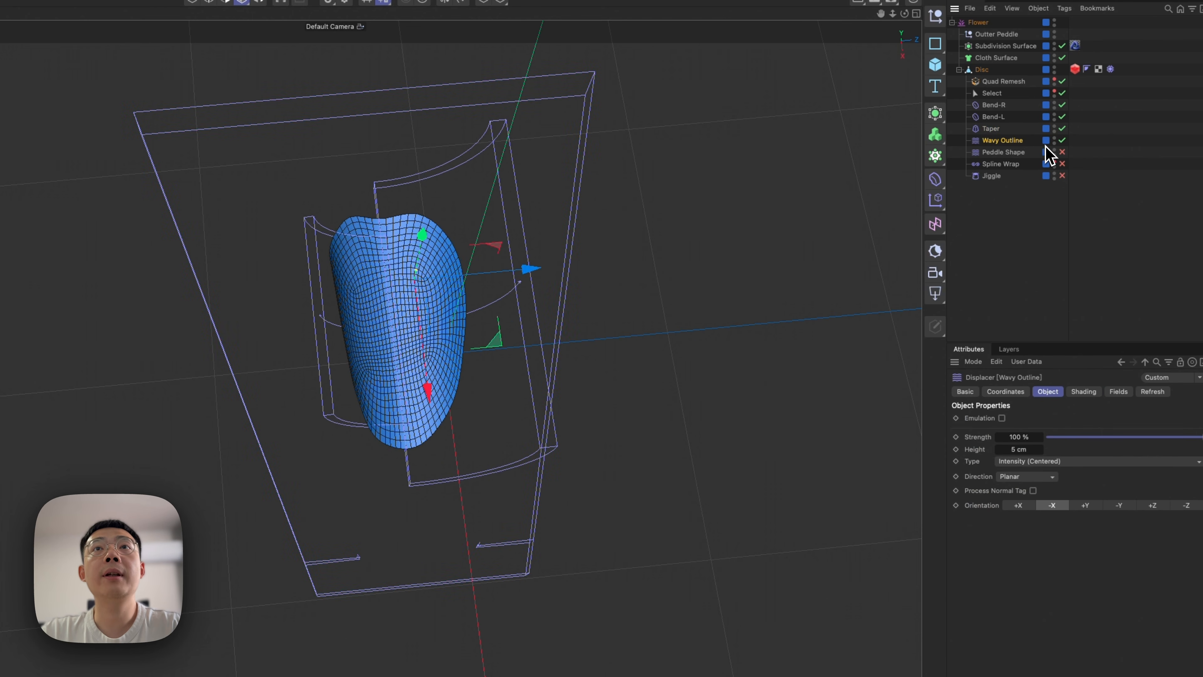
Examine the Wavy Outline displacer's effect on the petal edge, its Noise shader settings and its object properties.
{"action": "right_click_drag", "start_coordinate": [355, 234], "coordinate": [511, 192], "text": "alt"}
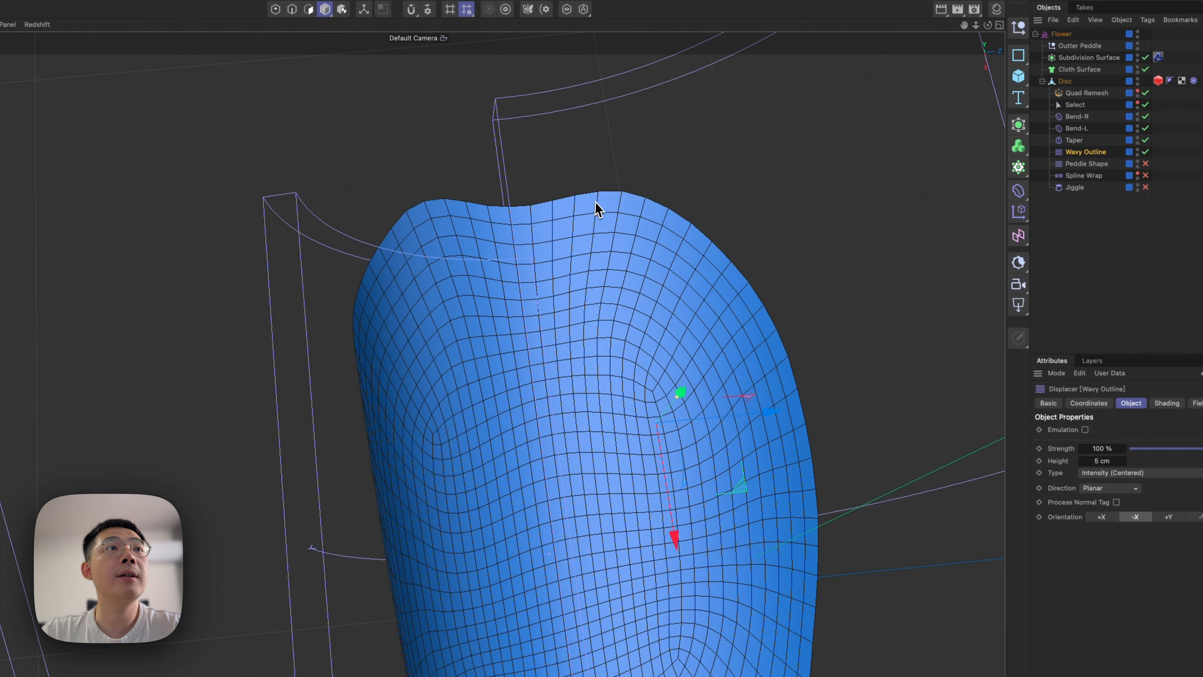
{"action": "left_click_drag", "start_coordinate": [450, 278], "coordinate": [524, 233], "text": "alt"}
{"action": "left_click_drag", "start_coordinate": [607, 244], "coordinate": [645, 269], "text": "alt"}
{"action": "right_click_drag", "start_coordinate": [645, 268], "coordinate": [540, 266], "text": "alt"}
{"action": "middle_click_drag", "start_coordinate": [540, 265], "coordinate": [523, 268], "text": "alt"}
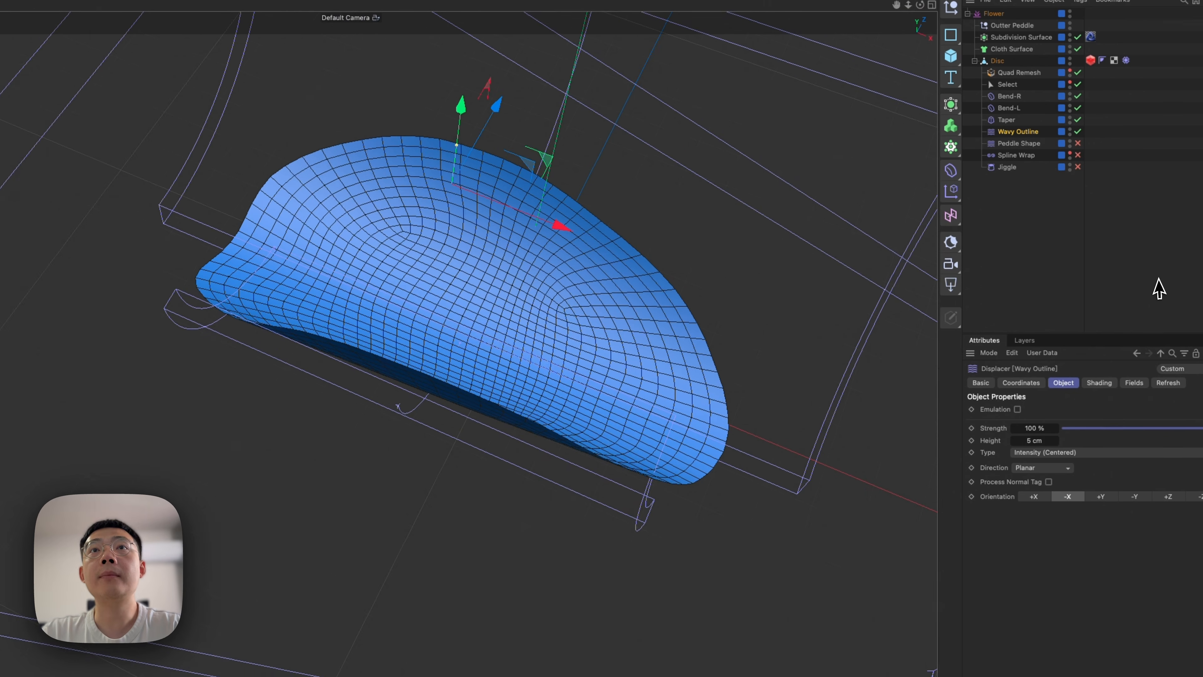
{"action": "left_click", "coordinate": [1077, 377]}
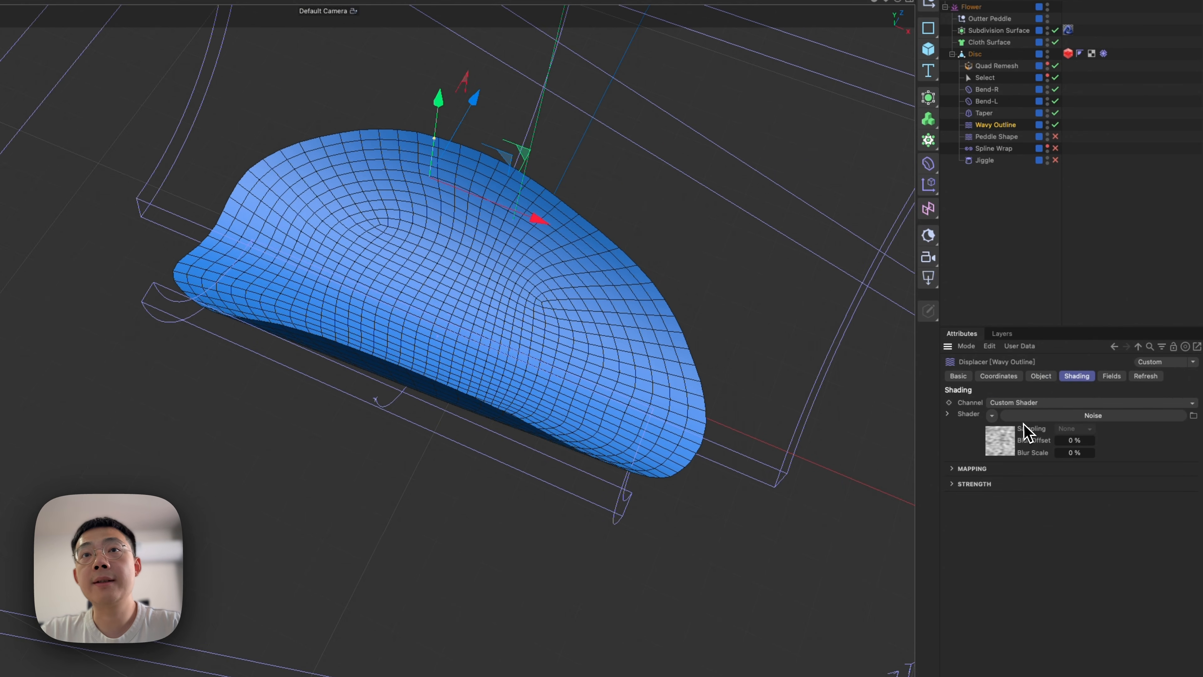
{"action": "left_click", "coordinate": [1006, 446]}
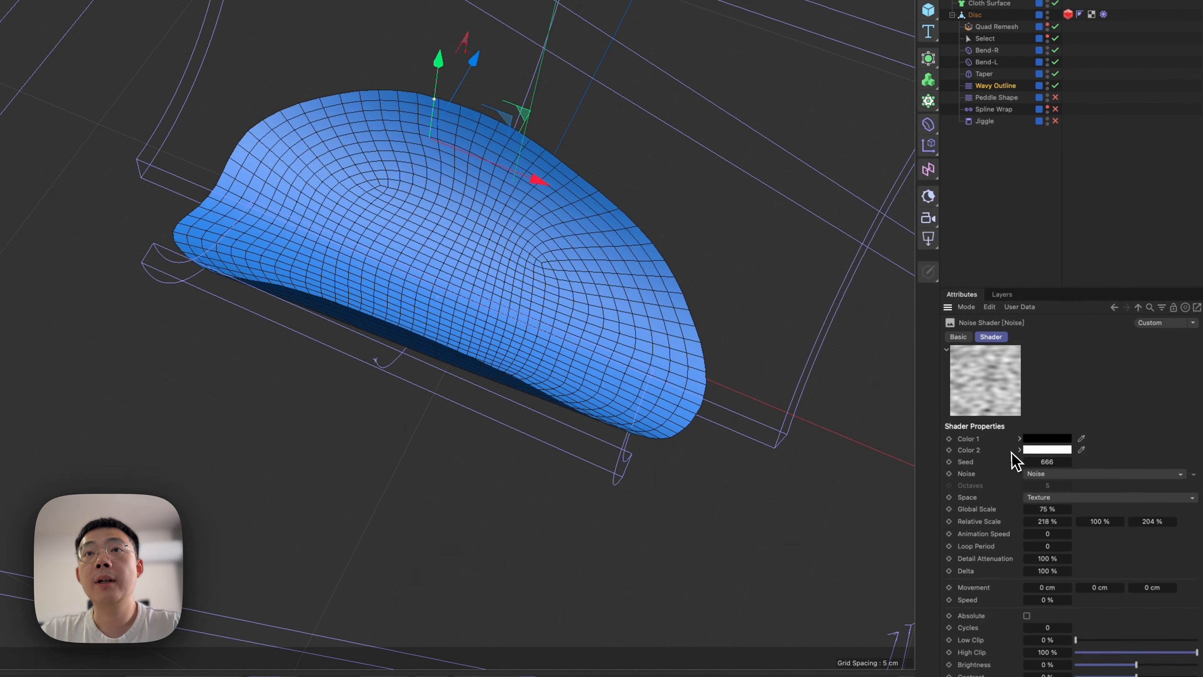
{"action": "left_click", "coordinate": [1137, 303]}
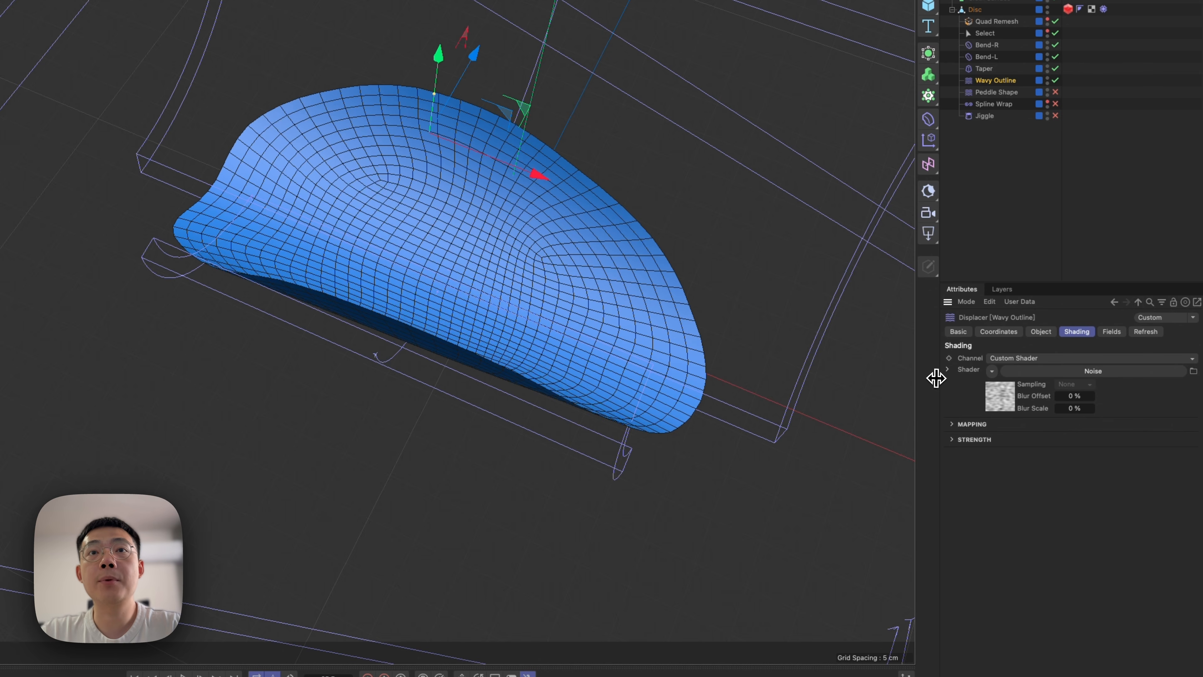
{"action": "left_click_drag", "start_coordinate": [936, 378], "coordinate": [841, 379]}
{"action": "left_click", "coordinate": [946, 332]}
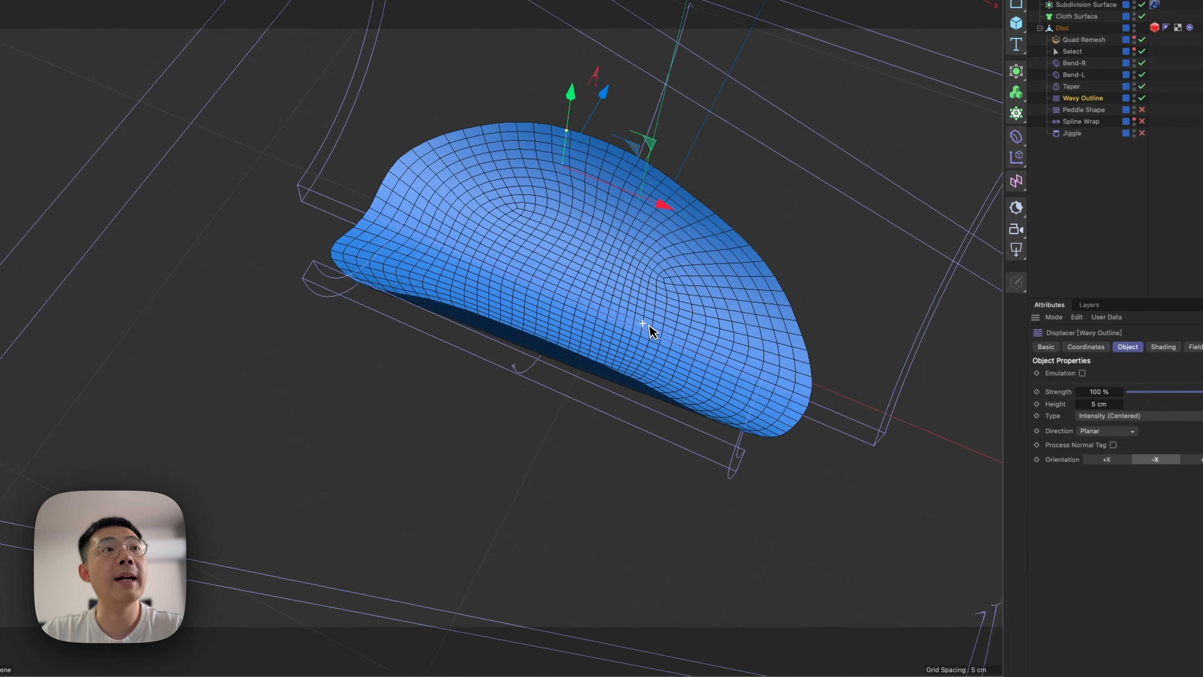
Try the Vertex normal direction for the Wavy Outline displacer and return the direction to Planar.
{"action": "right_click_drag", "start_coordinate": [596, 336], "coordinate": [576, 361], "text": "alt"}
{"action": "middle_click_drag", "start_coordinate": [592, 335], "coordinate": [575, 342], "text": "alt"}
{"action": "left_click_drag", "start_coordinate": [622, 339], "coordinate": [586, 361], "text": "alt"}
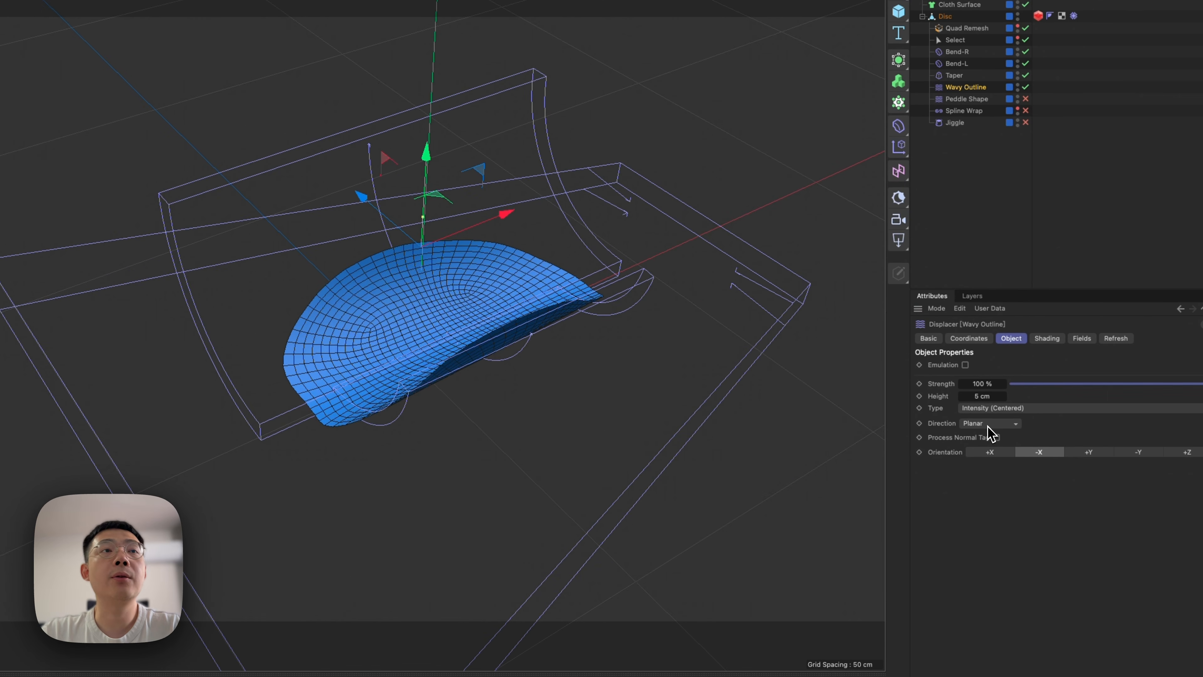
{"action": "left_click", "coordinate": [992, 425]}
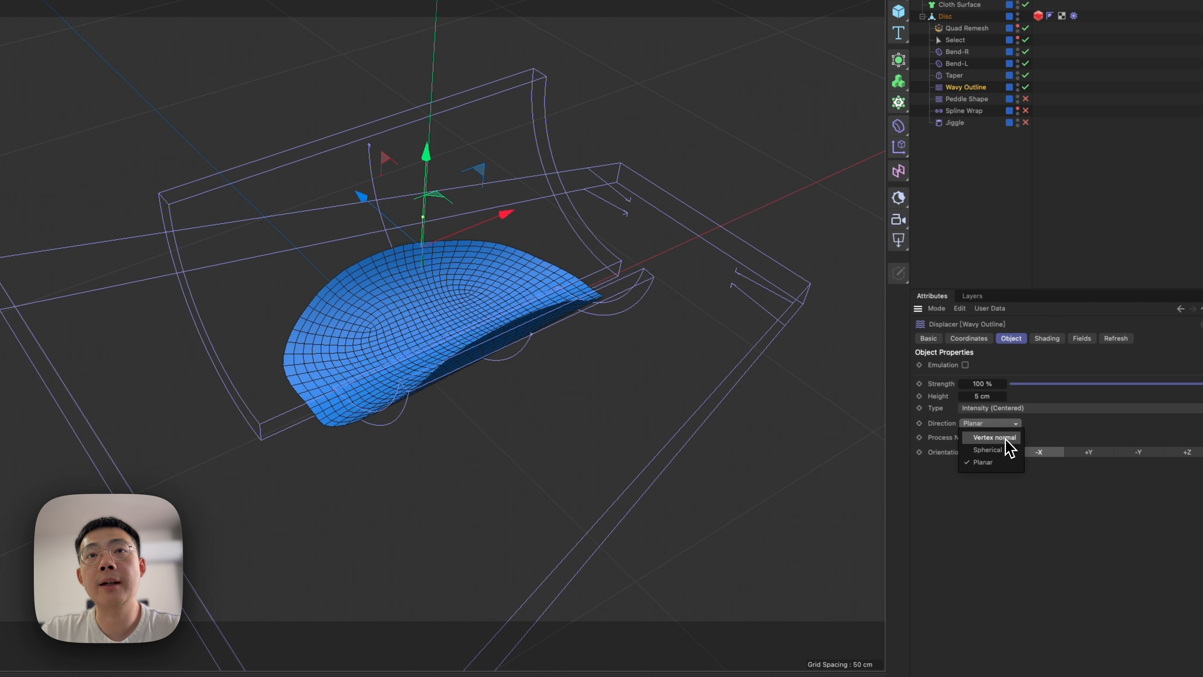
{"action": "left_click", "coordinate": [995, 437]}
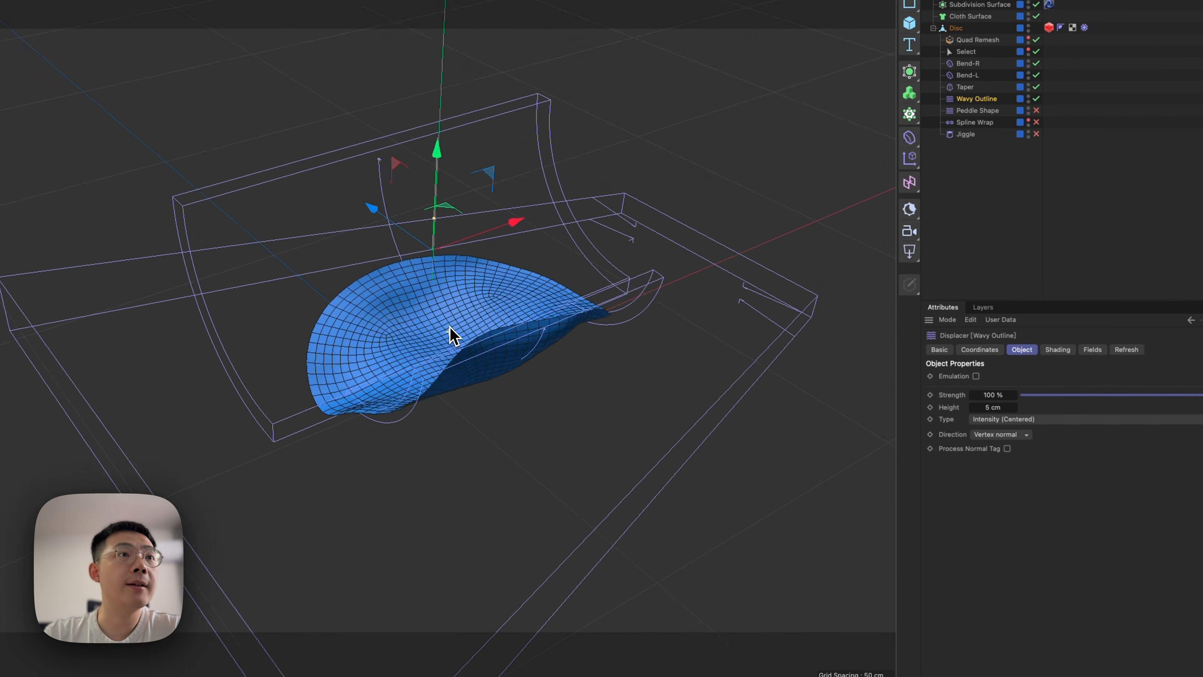
{"action": "left_click_drag", "start_coordinate": [535, 339], "coordinate": [605, 282], "text": "alt"}
{"action": "left_click_drag", "start_coordinate": [536, 263], "coordinate": [417, 317], "text": "alt"}
{"action": "left_click", "coordinate": [982, 426]}
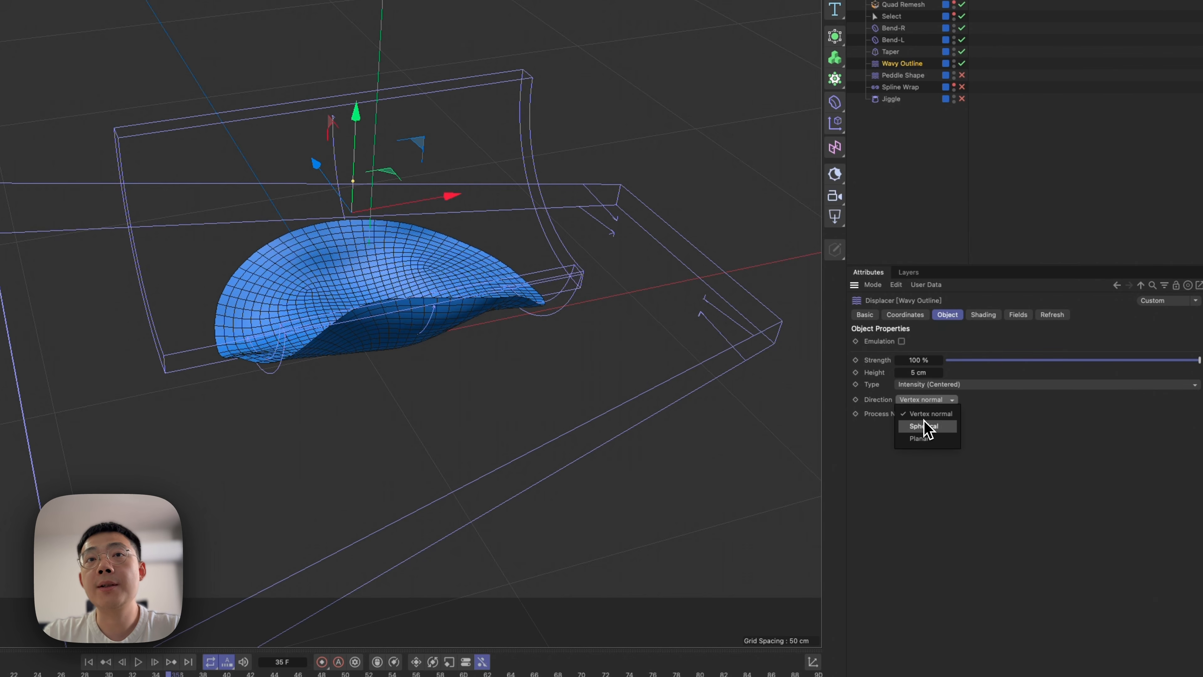
{"action": "left_click", "coordinate": [982, 453]}
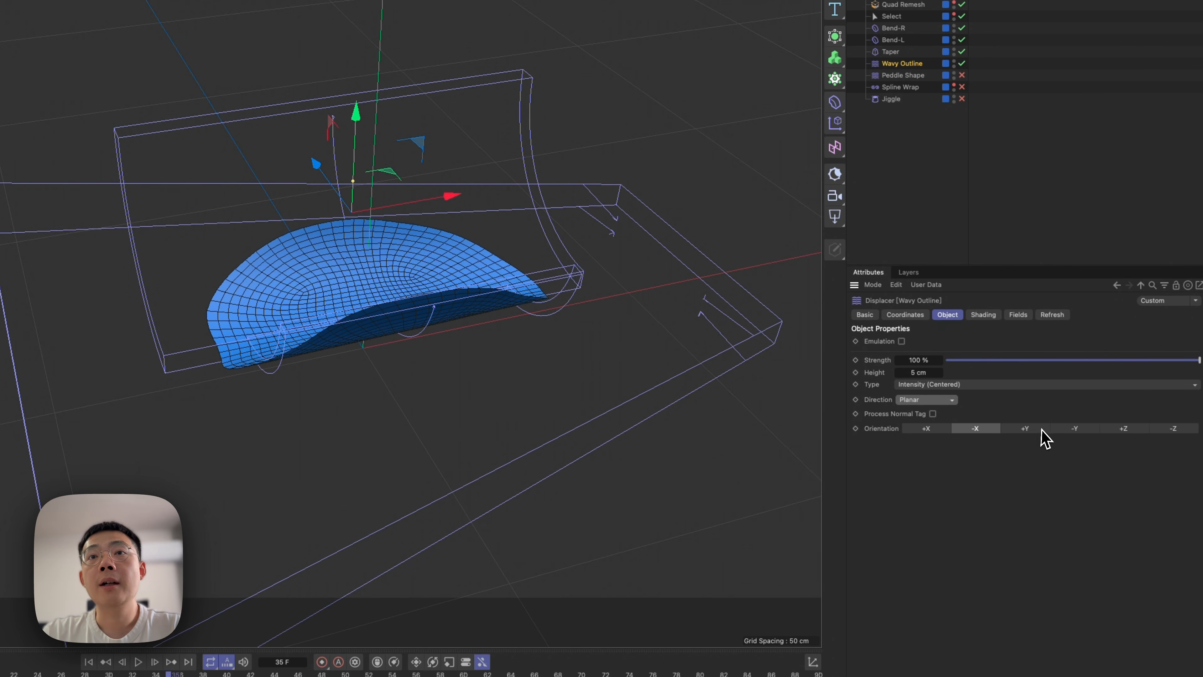
Try the +Y and +Z orientations for the Wavy Outline displacer and return the orientation to -X.
{"action": "left_click", "coordinate": [1038, 428]}
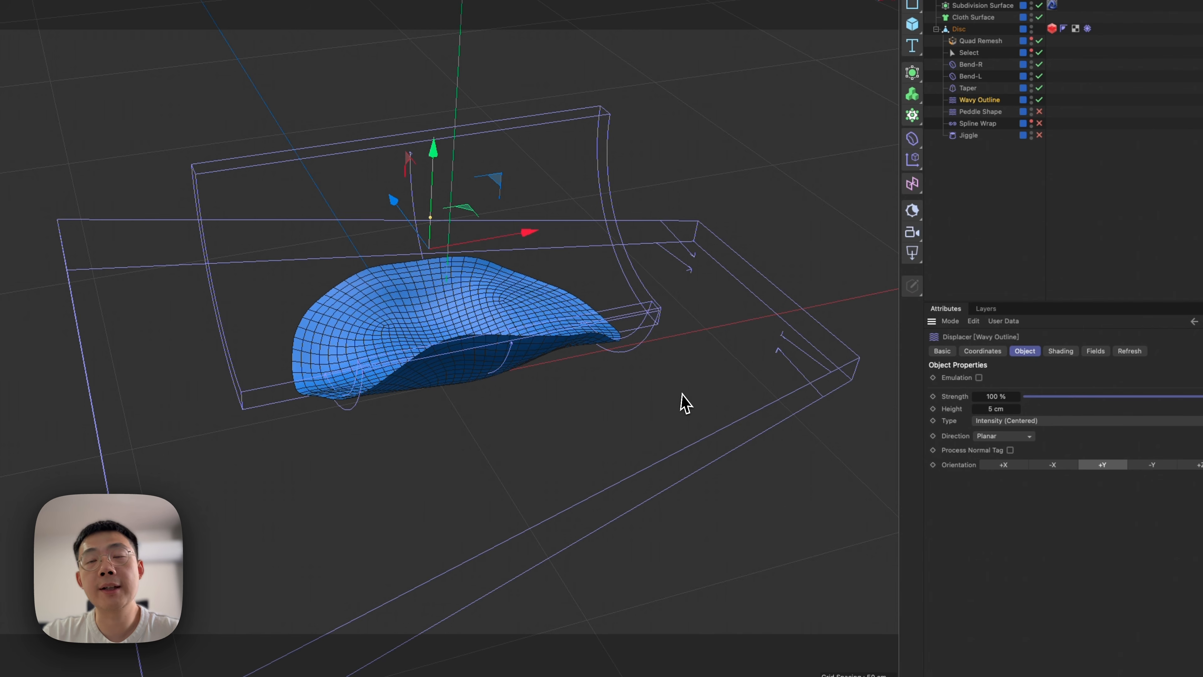
{"action": "left_click", "coordinate": [1200, 465]}
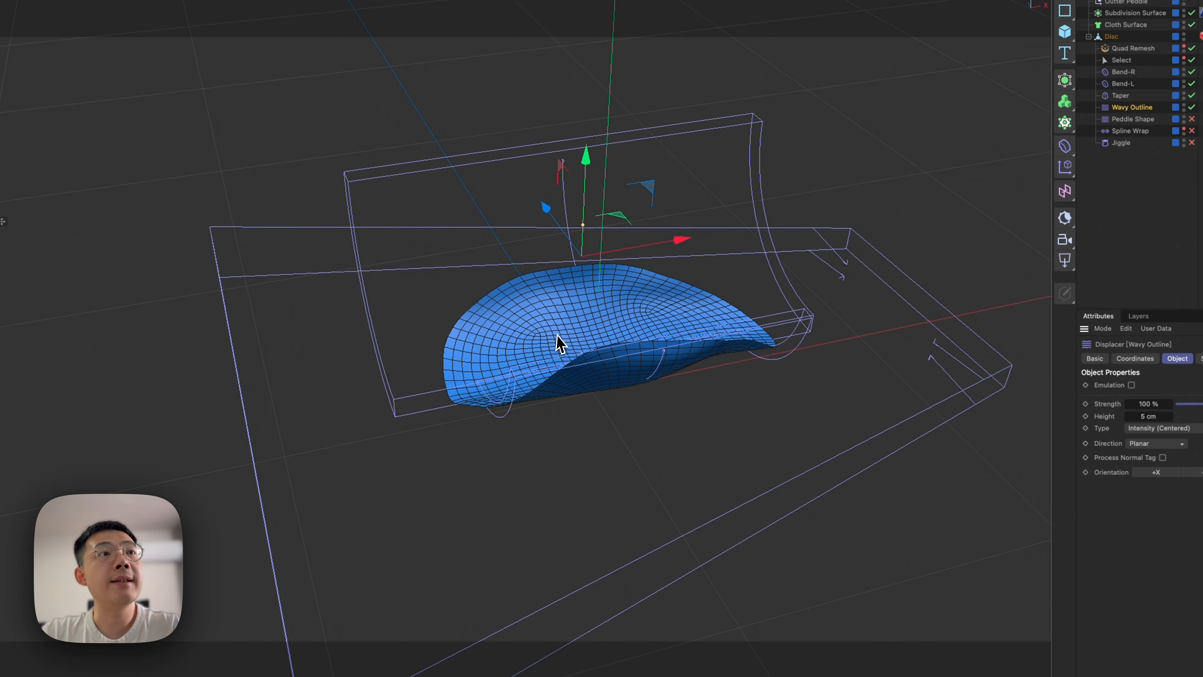
{"action": "left_click_drag", "start_coordinate": [559, 344], "coordinate": [672, 308], "text": "alt"}
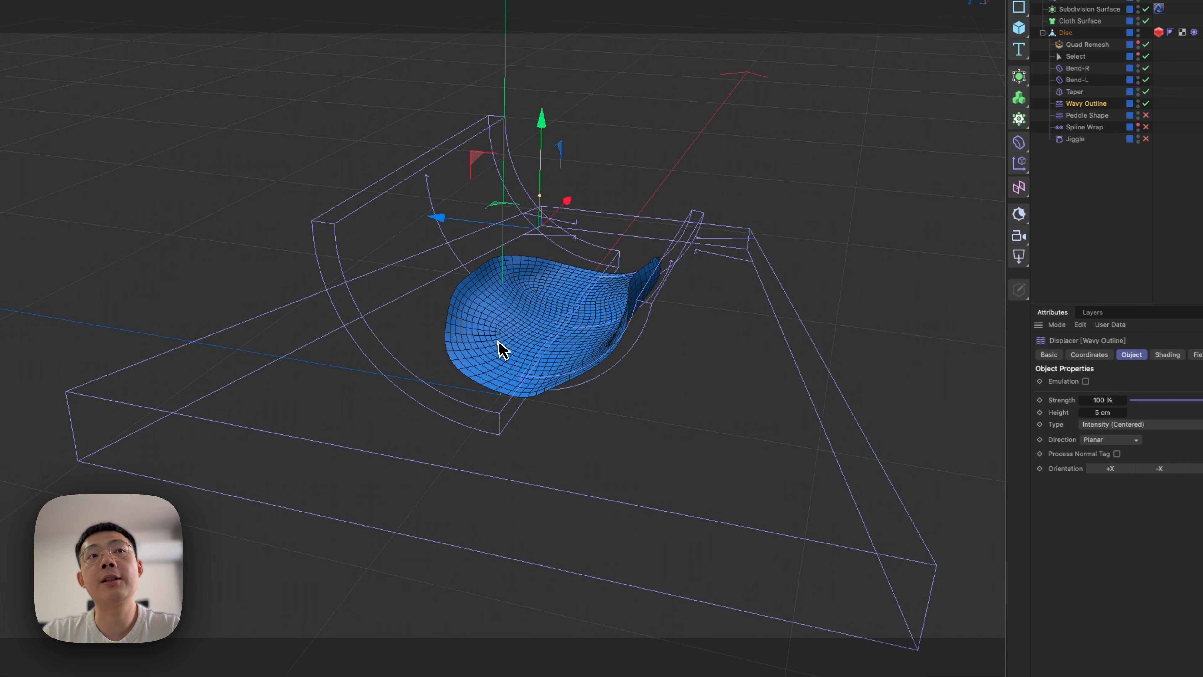
{"action": "left_click", "coordinate": [1159, 468]}
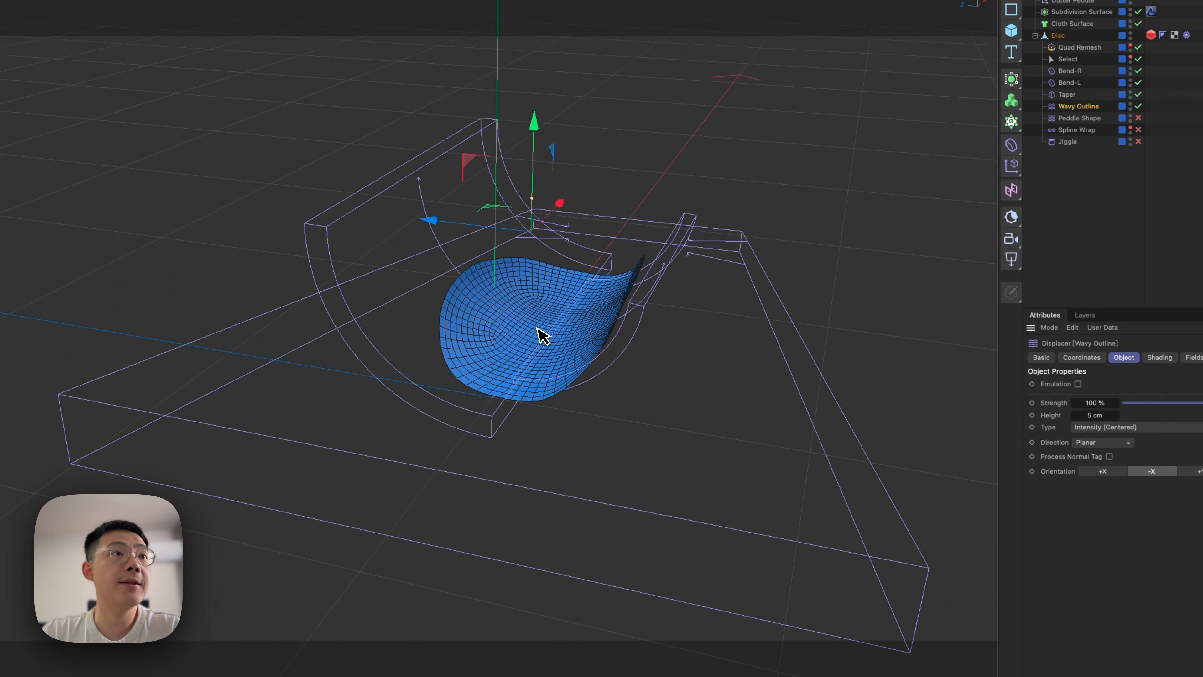
{"action": "left_click_drag", "start_coordinate": [540, 330], "coordinate": [365, 331], "text": "alt"}
{"action": "right_click_drag", "start_coordinate": [467, 289], "coordinate": [500, 284], "text": "alt"}
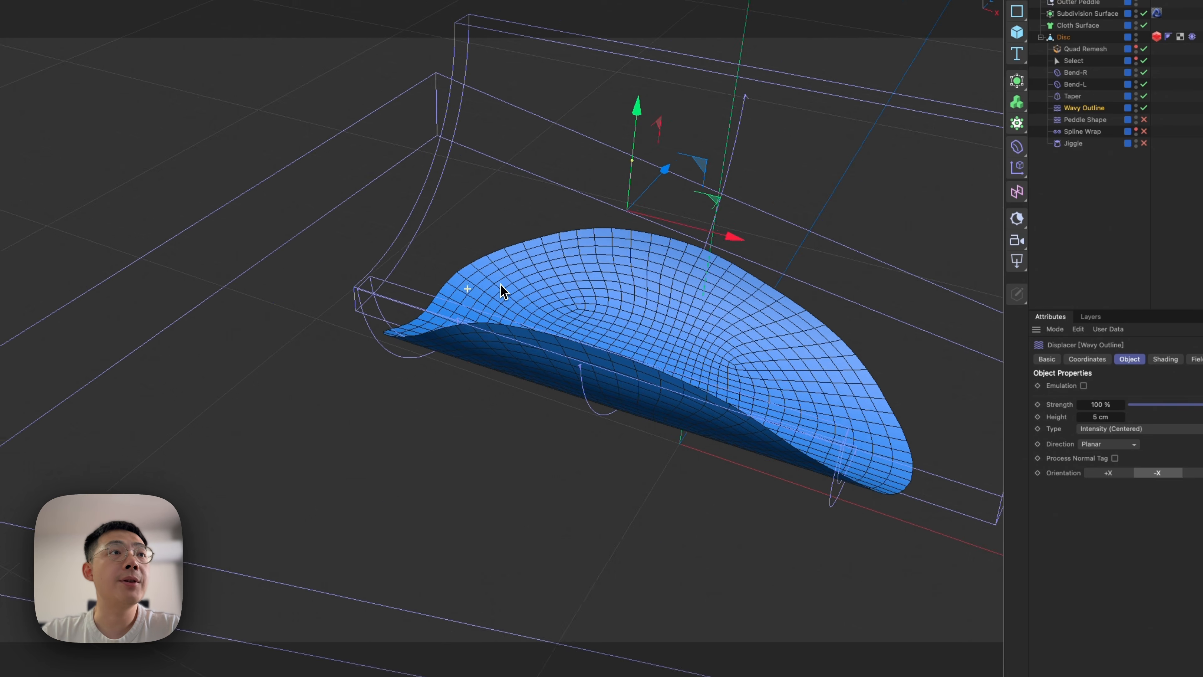
{"action": "left_click_drag", "start_coordinate": [501, 284], "coordinate": [439, 362], "text": "alt"}
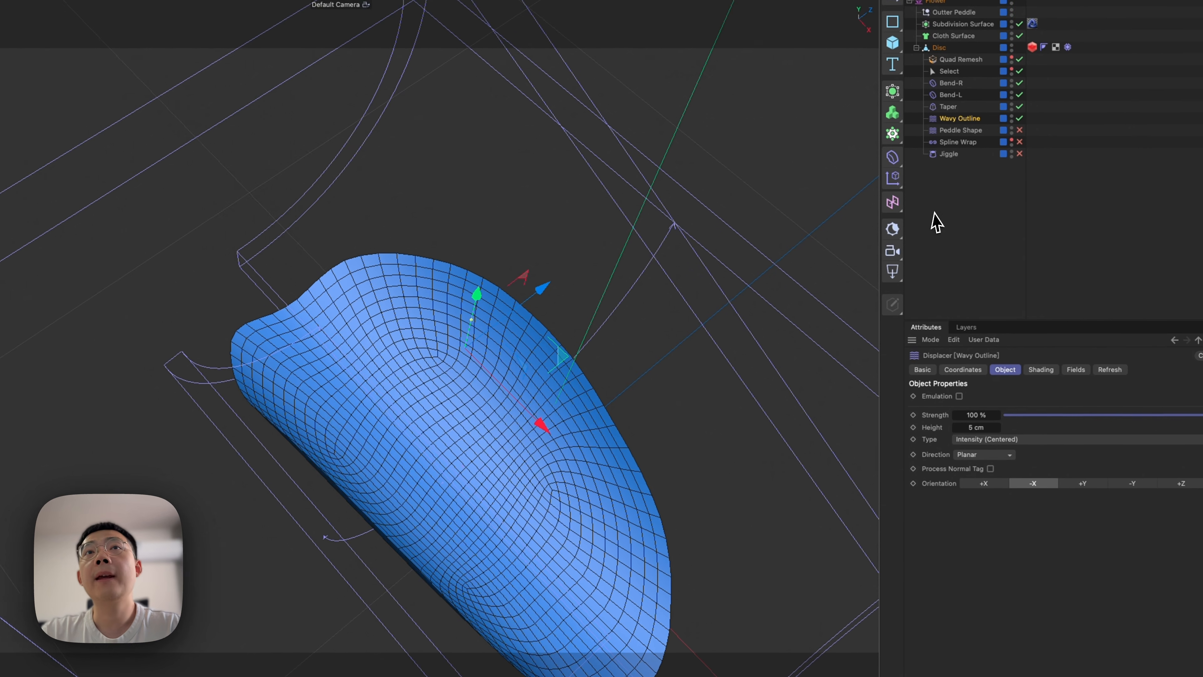
Enable the Peddle Shape displacer and view its effect on the petal surface from another angle.
{"action": "left_click", "coordinate": [969, 133]}
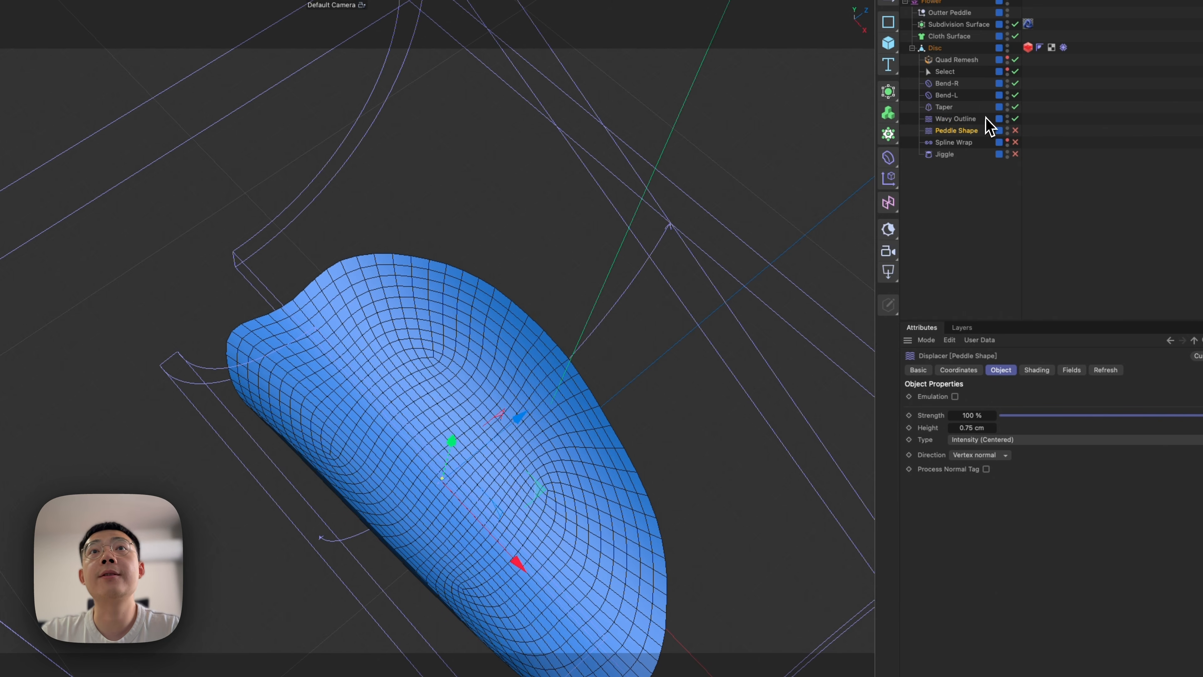
{"action": "left_click", "coordinate": [1015, 143]}
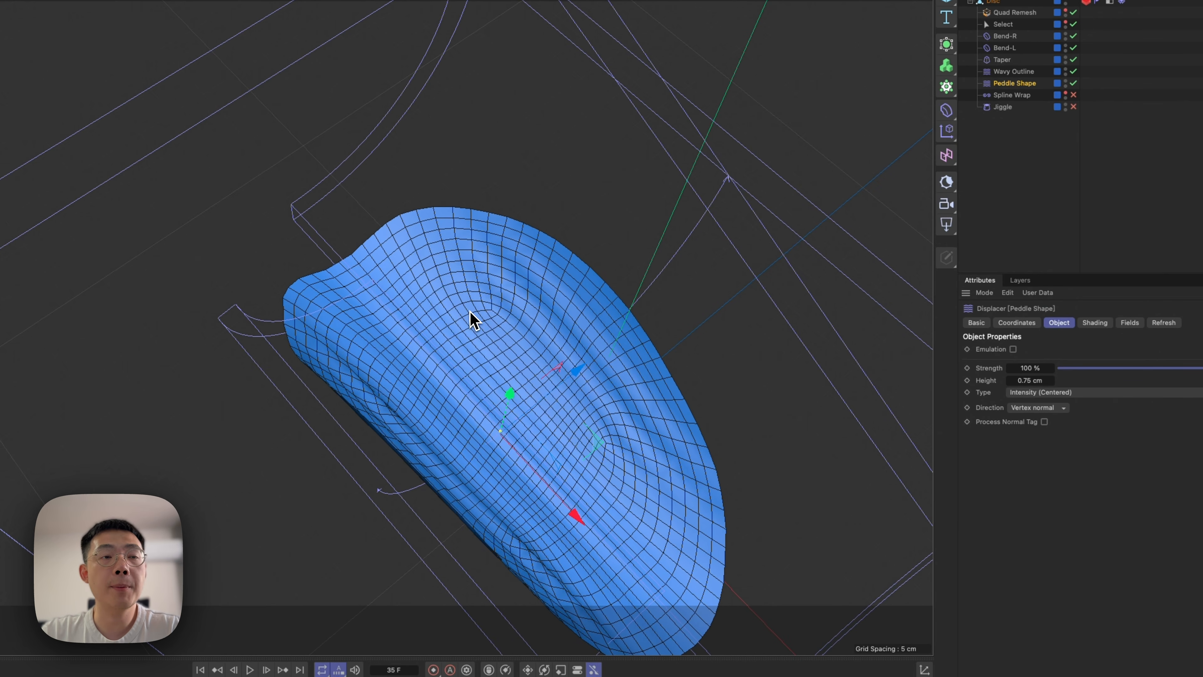
{"action": "left_click_drag", "start_coordinate": [530, 455], "coordinate": [422, 451], "text": "alt"}
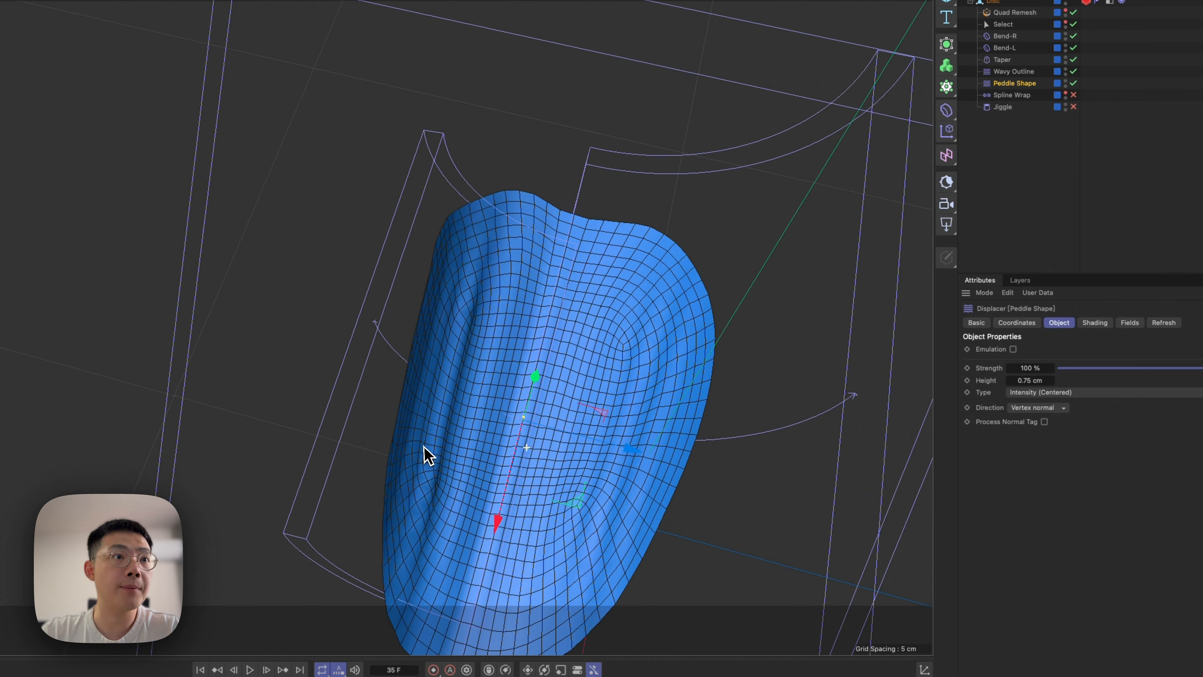
Examine the Peddle Shape displacer's Layer shader and the settings of its Noise layer.
{"action": "left_click", "coordinate": [1094, 323]}
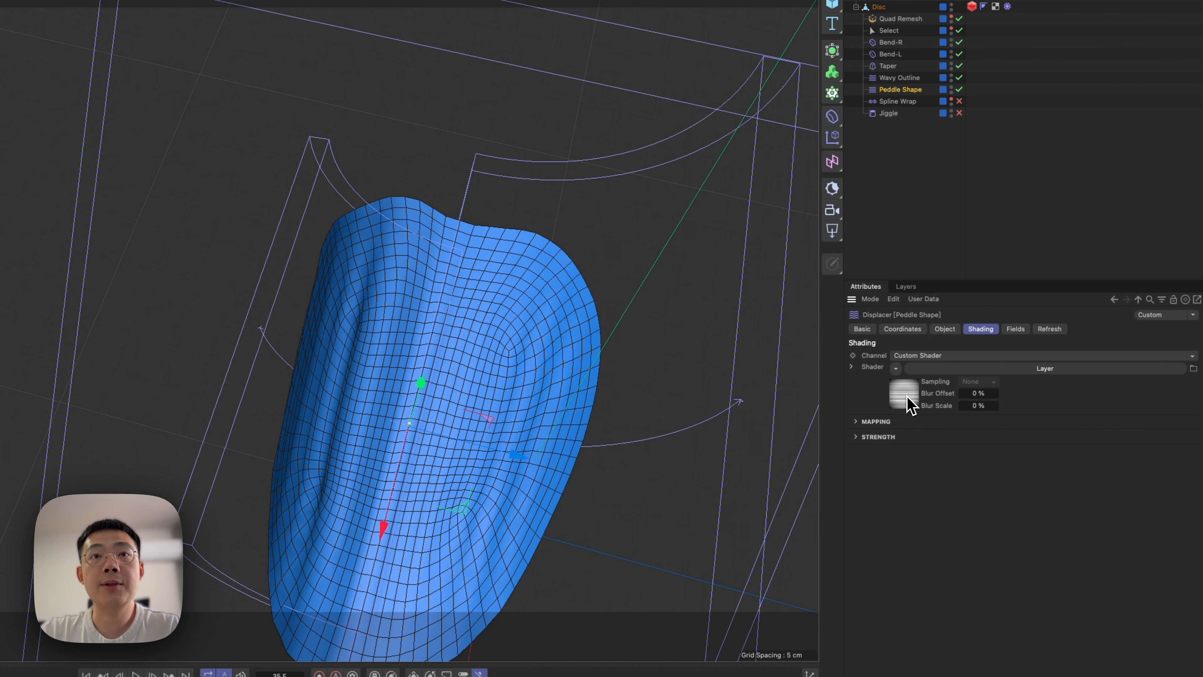
{"action": "left_click", "coordinate": [905, 396]}
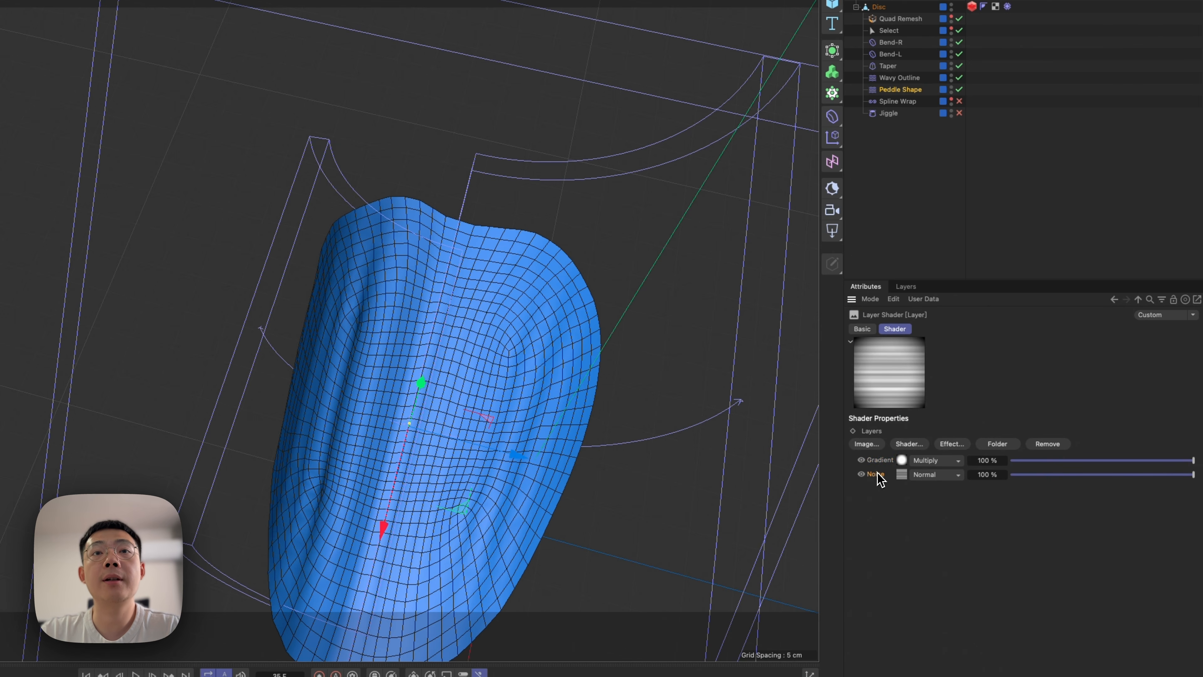
{"action": "left_click", "coordinate": [900, 475]}
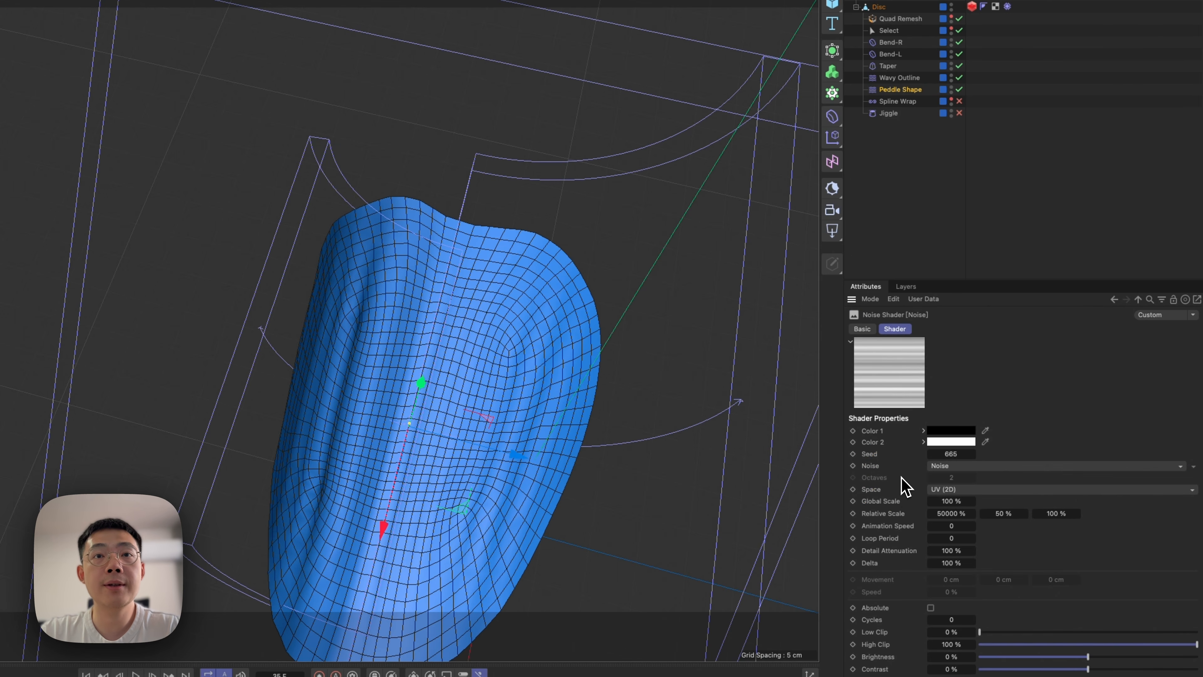
{"action": "left_click", "coordinate": [1138, 300]}
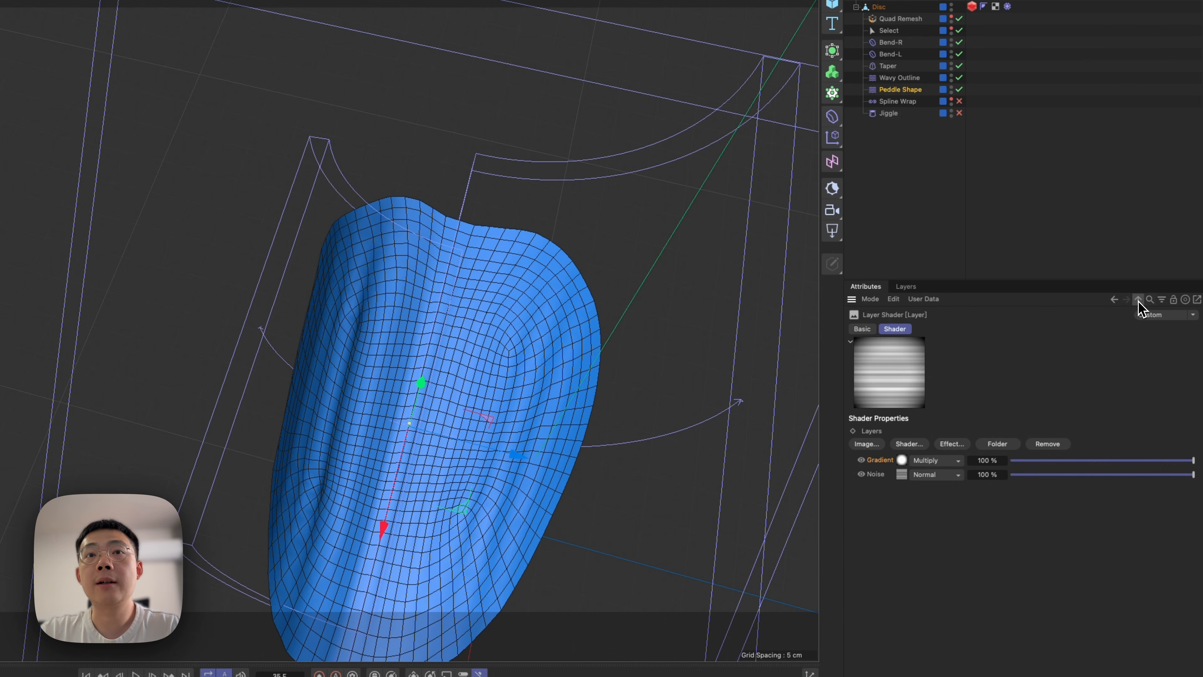
Toggle the Gradient layer of the Peddle Shape shader off and on to compare the petal edge, leaving the layer enabled.
{"action": "left_click", "coordinate": [862, 461]}
{"action": "middle_click_drag", "start_coordinate": [348, 416], "coordinate": [420, 306], "text": "alt"}
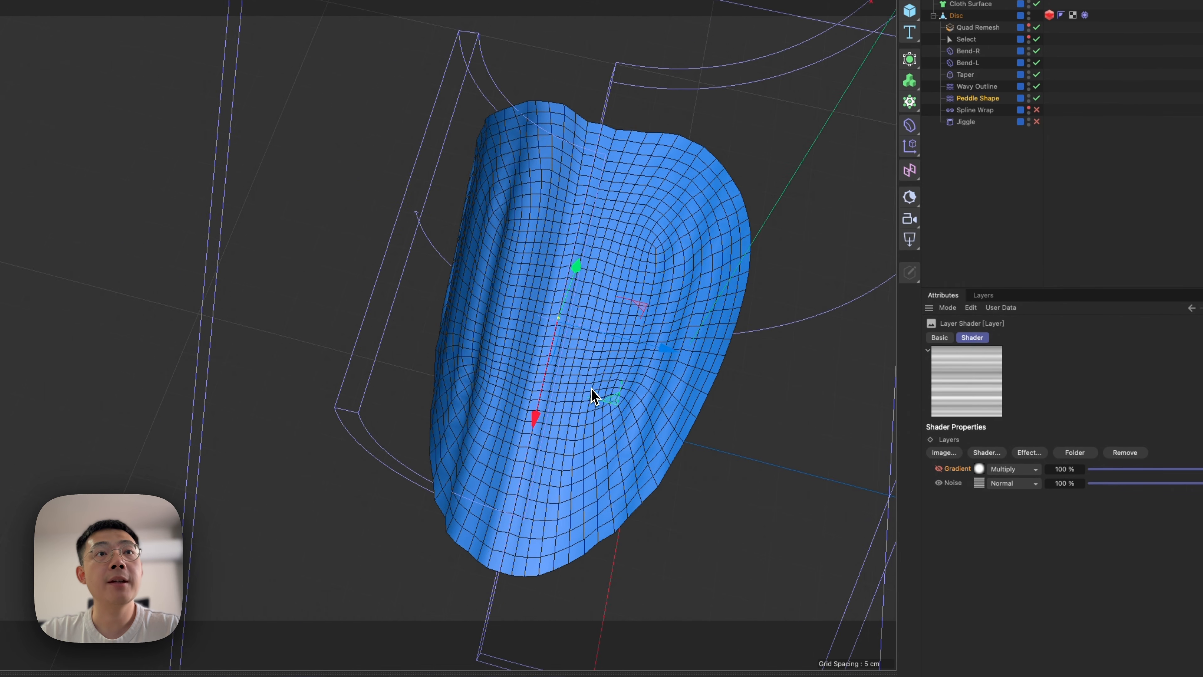
{"action": "left_click_drag", "start_coordinate": [594, 395], "coordinate": [448, 352], "text": "alt"}
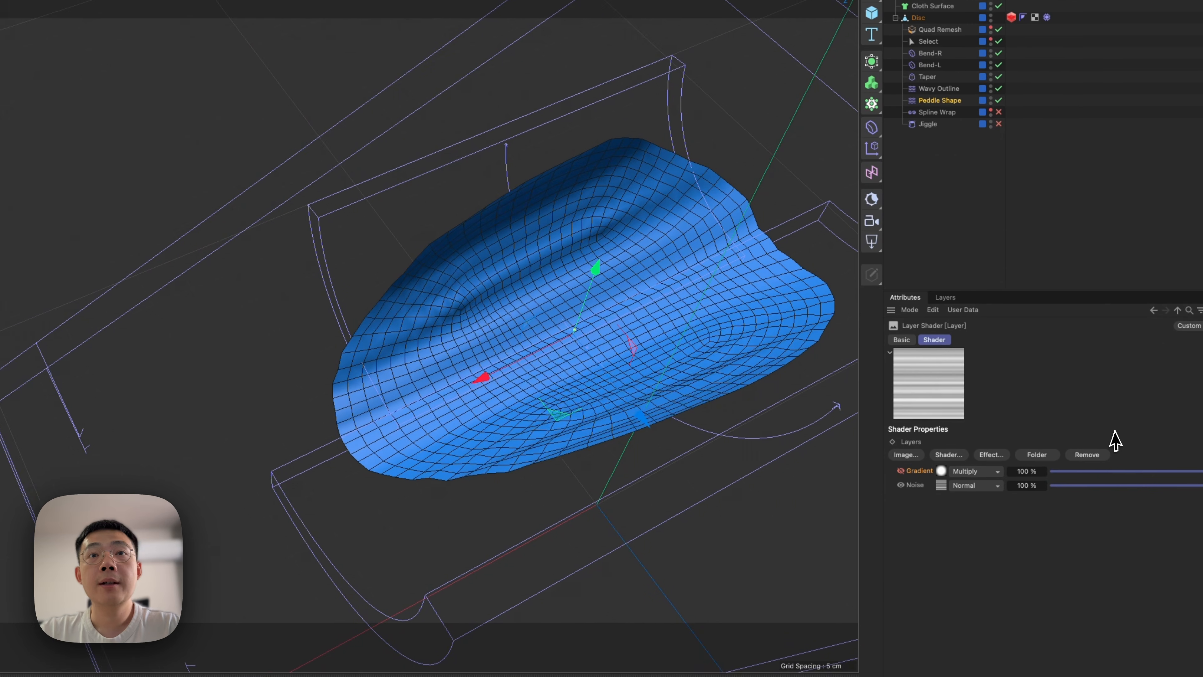
{"action": "left_click", "coordinate": [900, 471]}
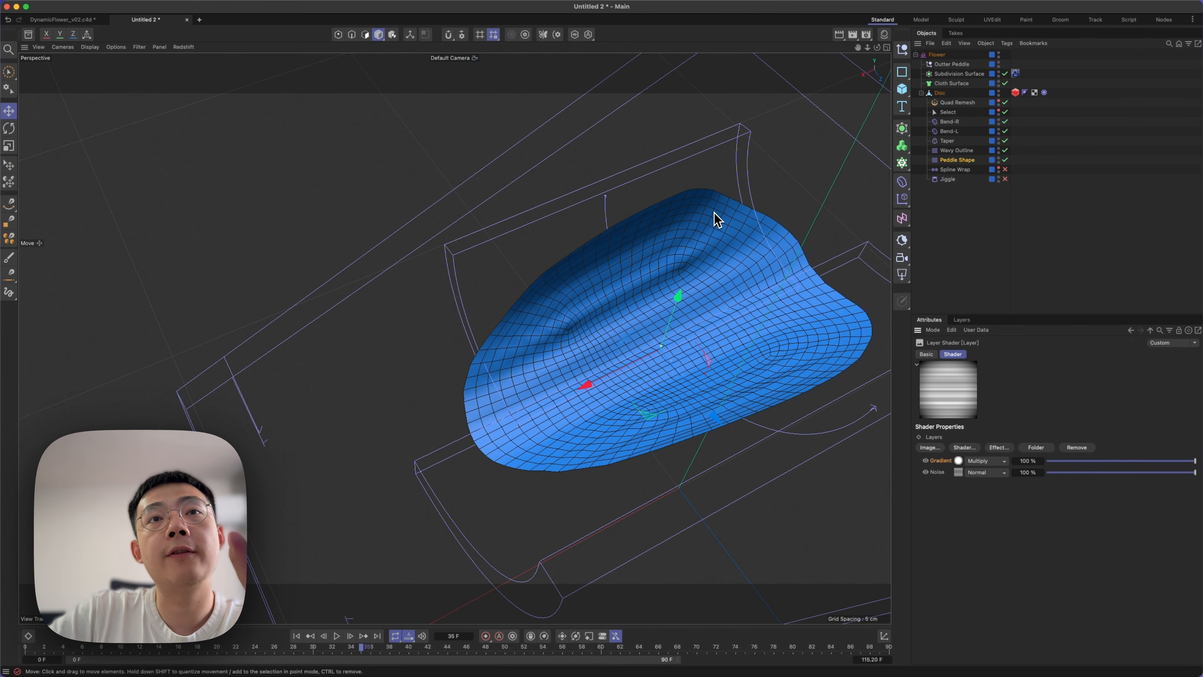
{"action": "left_click", "coordinate": [927, 460]}
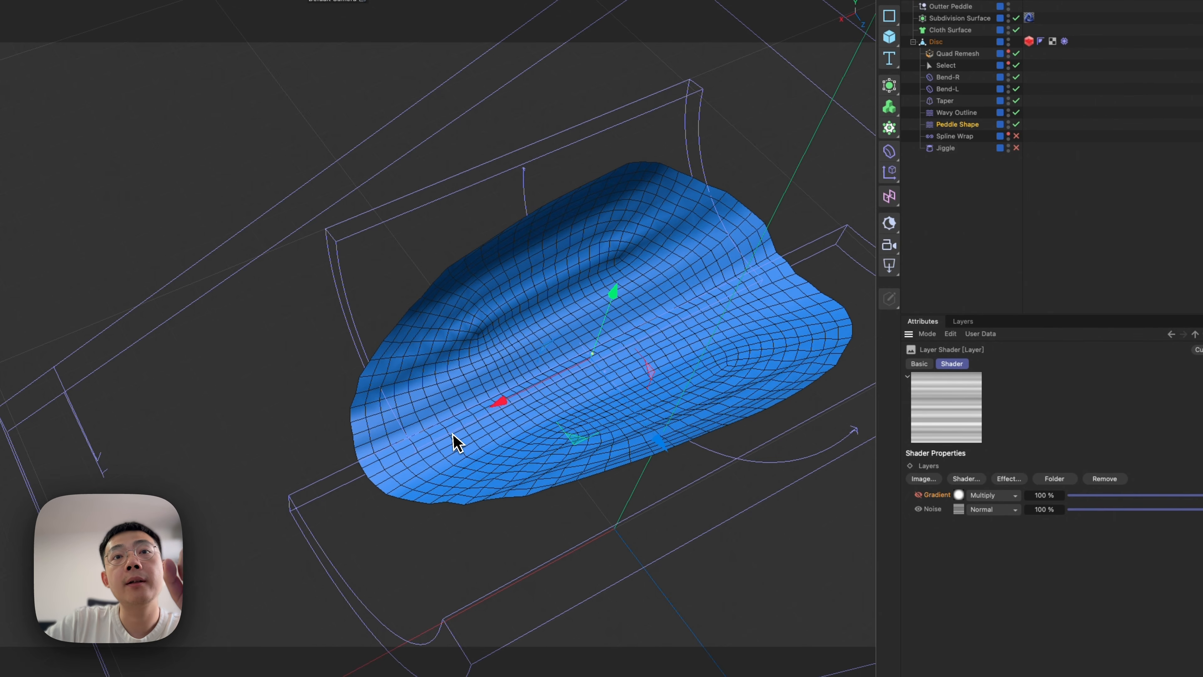
{"action": "left_click", "coordinate": [918, 495]}
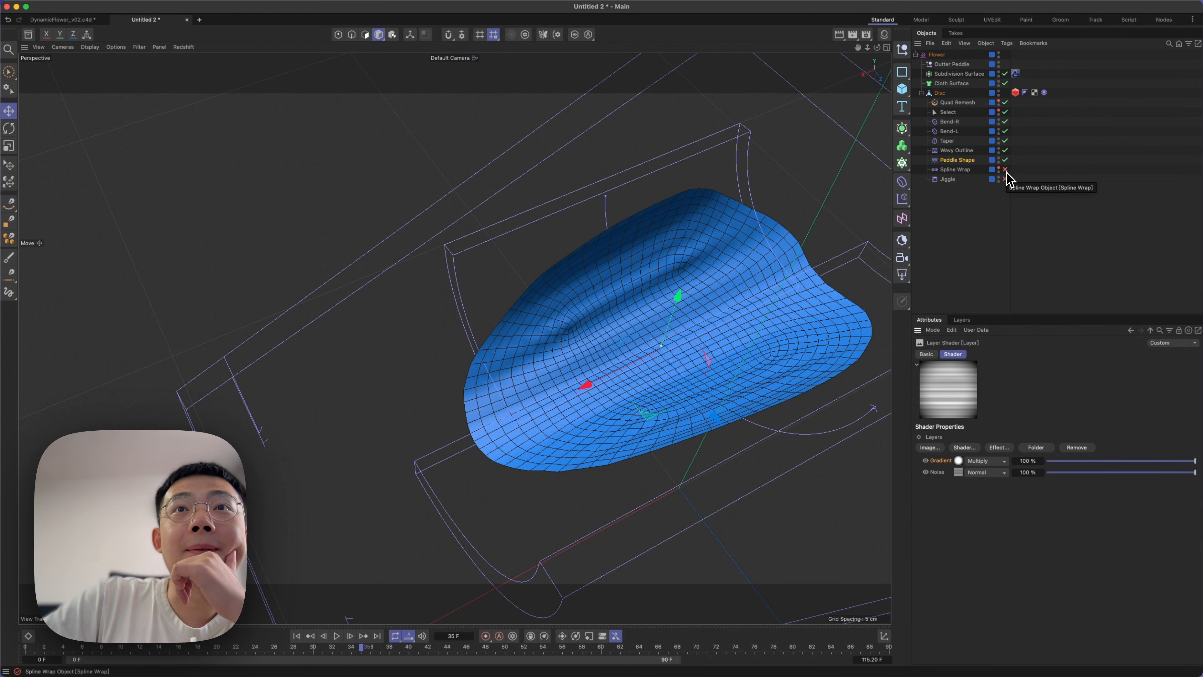
Enable the Spline Wrap deformer on the petal disc, inspect the petal from several angles and clear the selection.
{"action": "left_click", "coordinate": [1005, 172]}
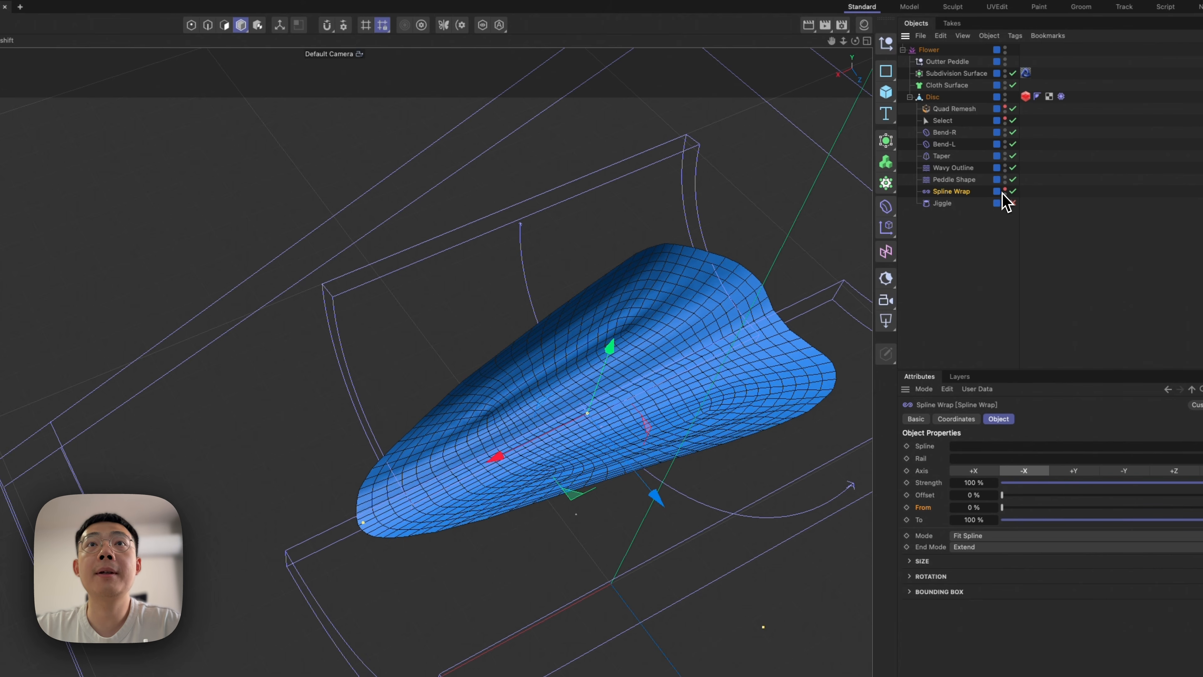
{"action": "left_click", "coordinate": [1012, 203]}
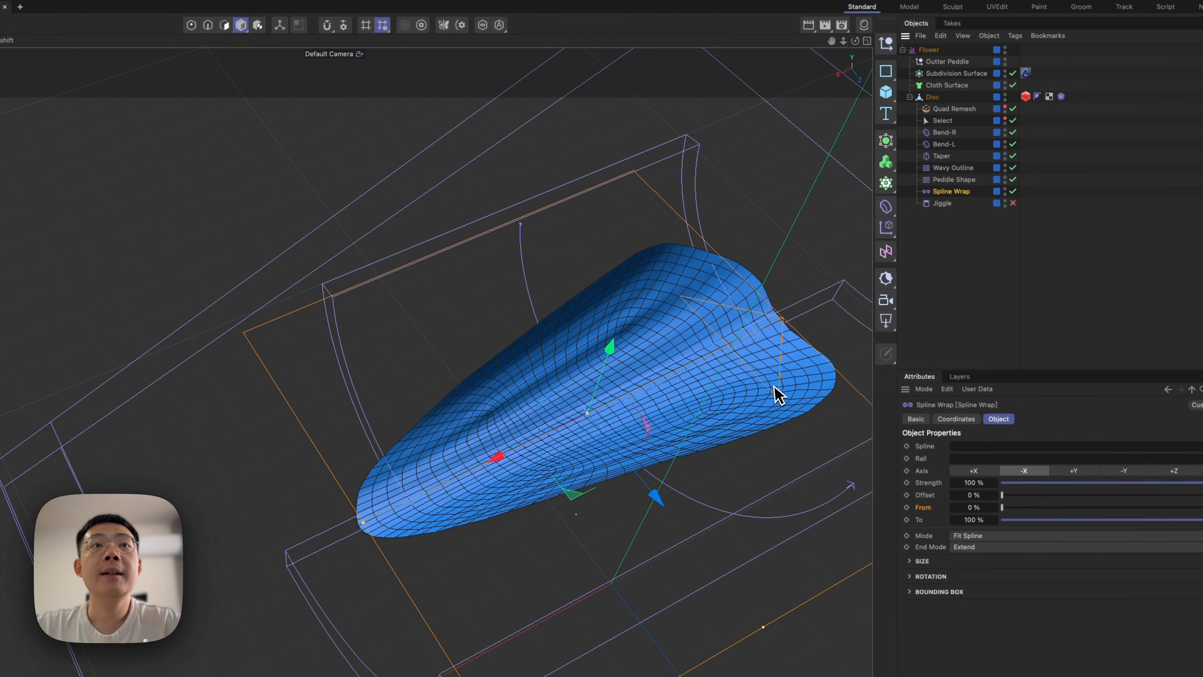
{"action": "right_click_drag", "start_coordinate": [706, 374], "coordinate": [581, 447], "text": "alt"}
{"action": "middle_click_drag", "start_coordinate": [645, 408], "coordinate": [584, 426], "text": "alt"}
{"action": "right_click_drag", "start_coordinate": [596, 414], "coordinate": [675, 373], "text": "alt"}
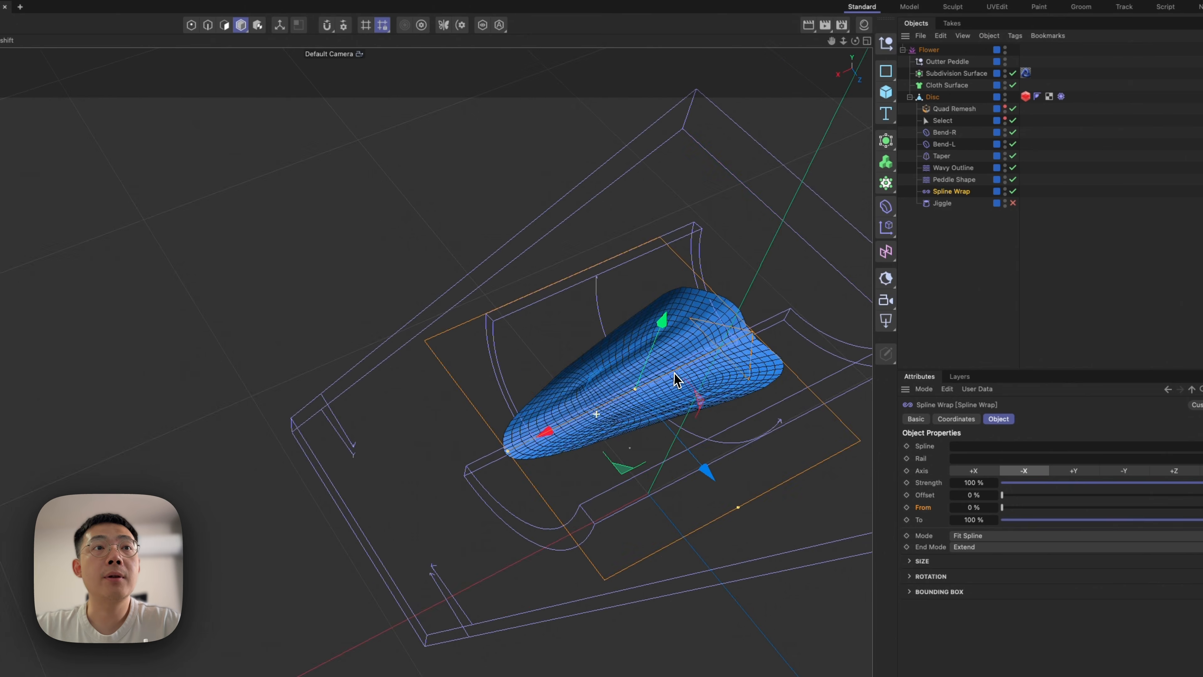
{"action": "left_click_drag", "start_coordinate": [678, 379], "coordinate": [461, 322], "text": "alt"}
{"action": "left_click", "coordinate": [990, 300]}
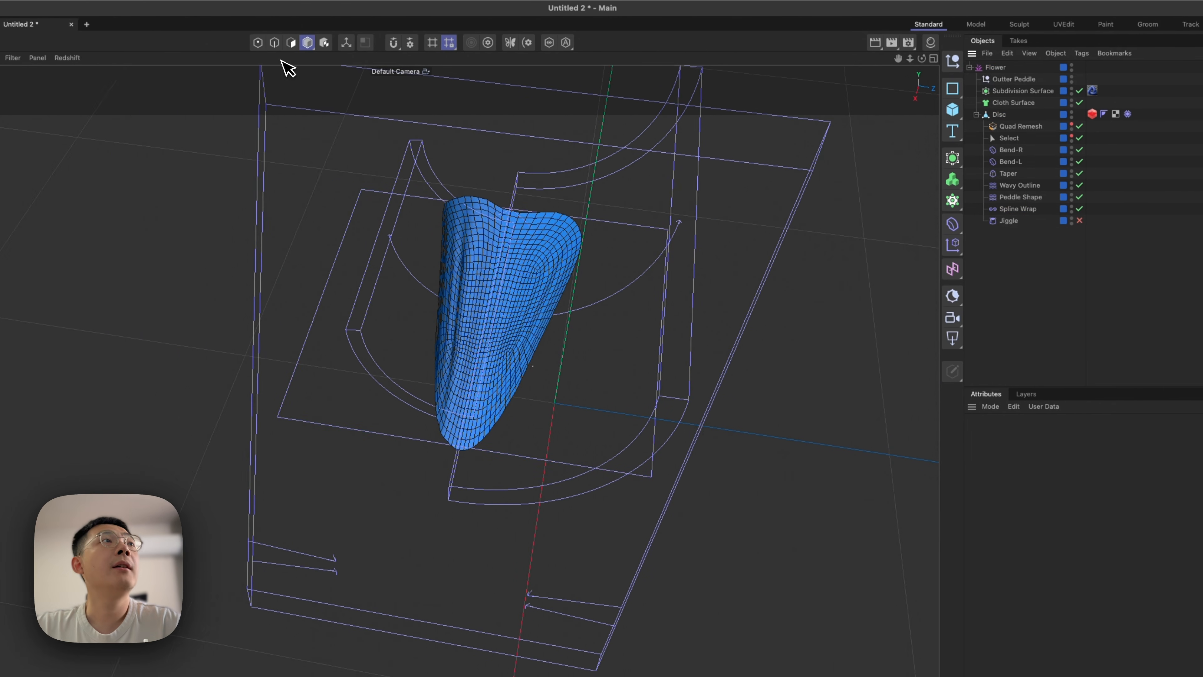
Close the Untitled 2 project without saving and view the full flower in the DynamicFlower_v02.c4d scene.
{"action": "left_click", "coordinate": [71, 24]}
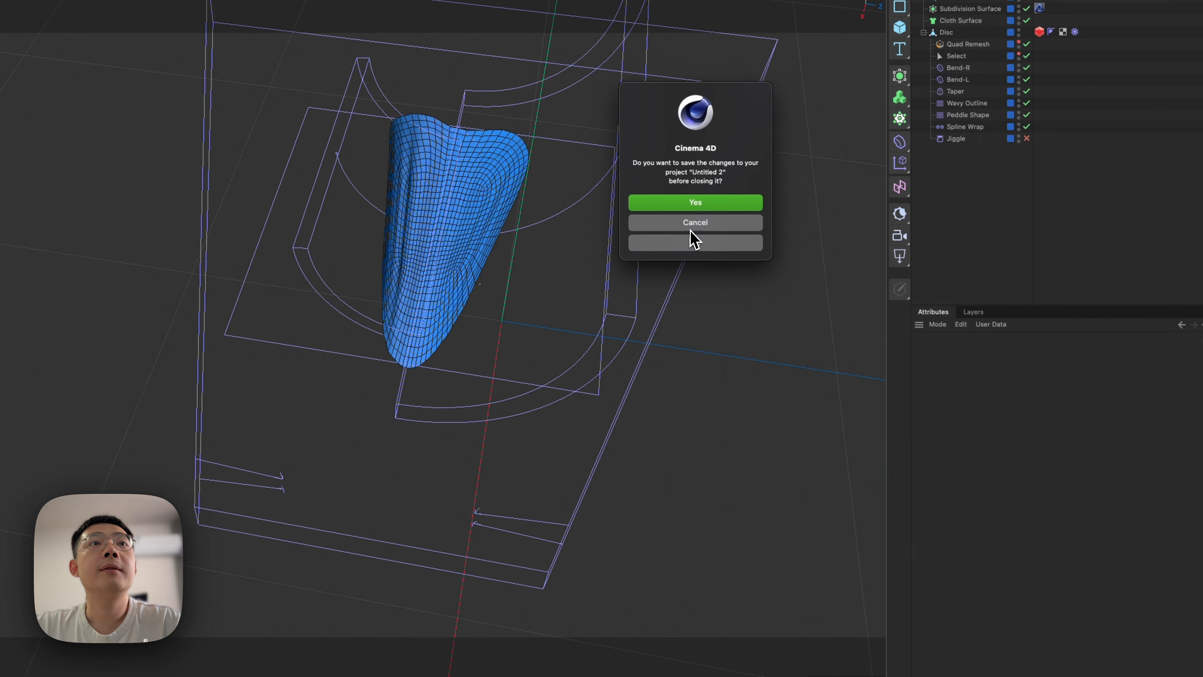
{"action": "left_click", "coordinate": [692, 244]}
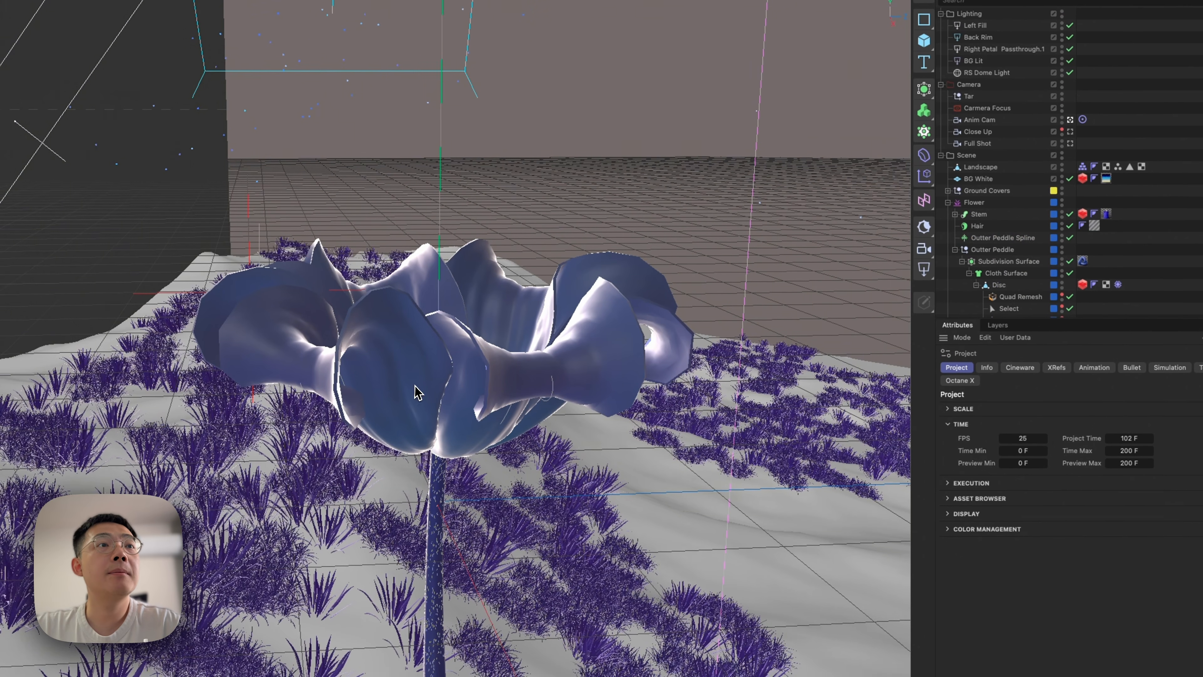
{"action": "mouse_move", "coordinate": [413, 384]}
{"action": "left_mouse_down", "text": "alt"}
{"action": "mouse_move", "coordinate": [477, 362]}
{"action": "mouse_move", "coordinate": [445, 373]}
{"action": "mouse_move", "coordinate": [511, 389]}
{"action": "mouse_move", "coordinate": [456, 409]}
{"action": "mouse_move", "coordinate": [411, 366]}
{"action": "mouse_move", "coordinate": [539, 317]}
{"action": "mouse_move", "coordinate": [407, 377]}
{"action": "left_mouse_up", "text": "alt"}
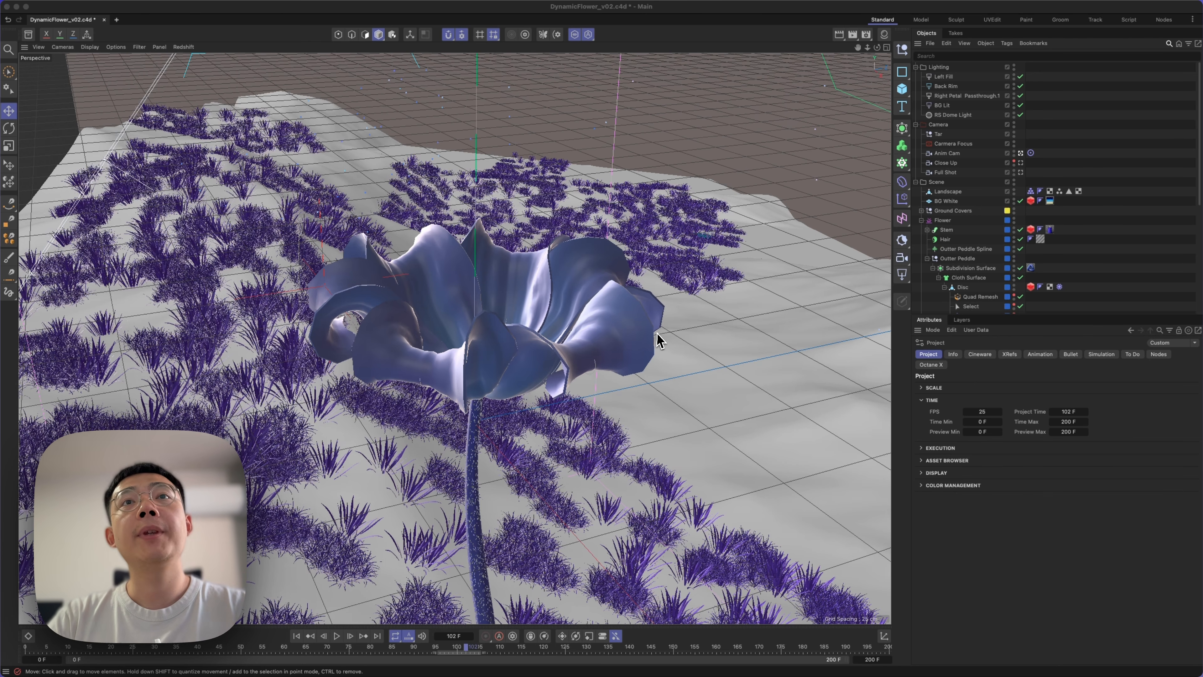
Copy the Outter Peddle Spline and the Disc from the flower scene into a new empty project.
{"action": "left_click", "coordinate": [946, 230]}
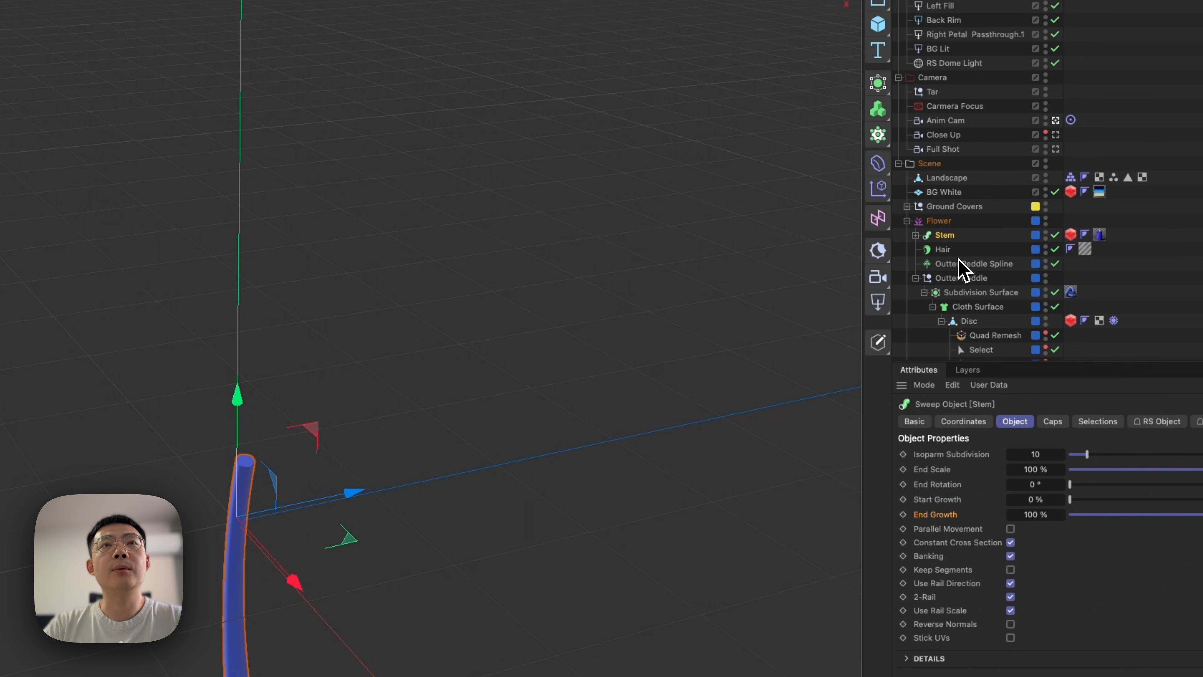
{"action": "left_click", "coordinate": [961, 263]}
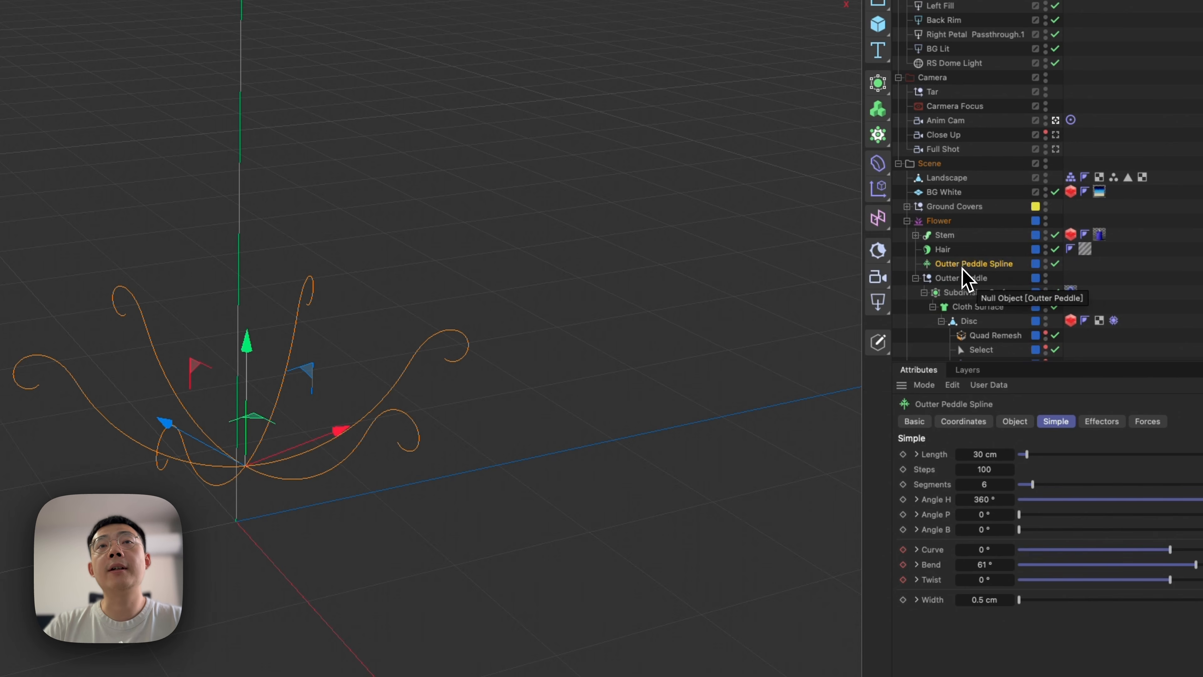
{"action": "left_click", "coordinate": [968, 322], "text": "super"}
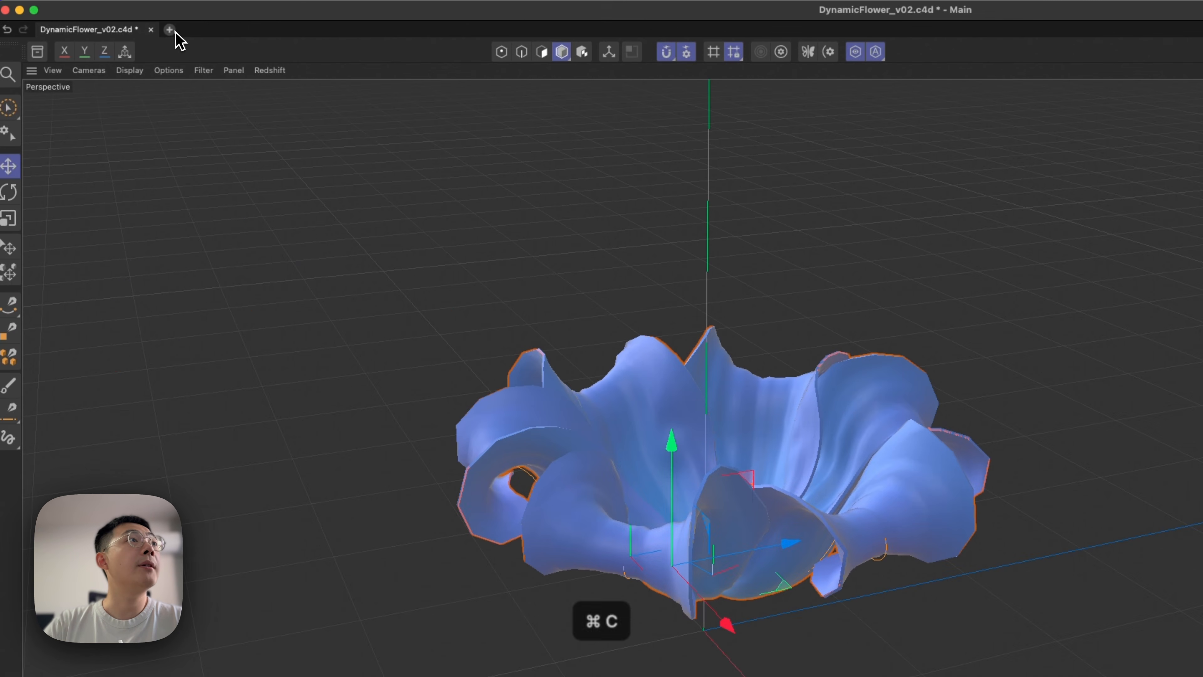
{"action": "left_click", "coordinate": [168, 27]}
{"action": "key", "text": "super+v"}
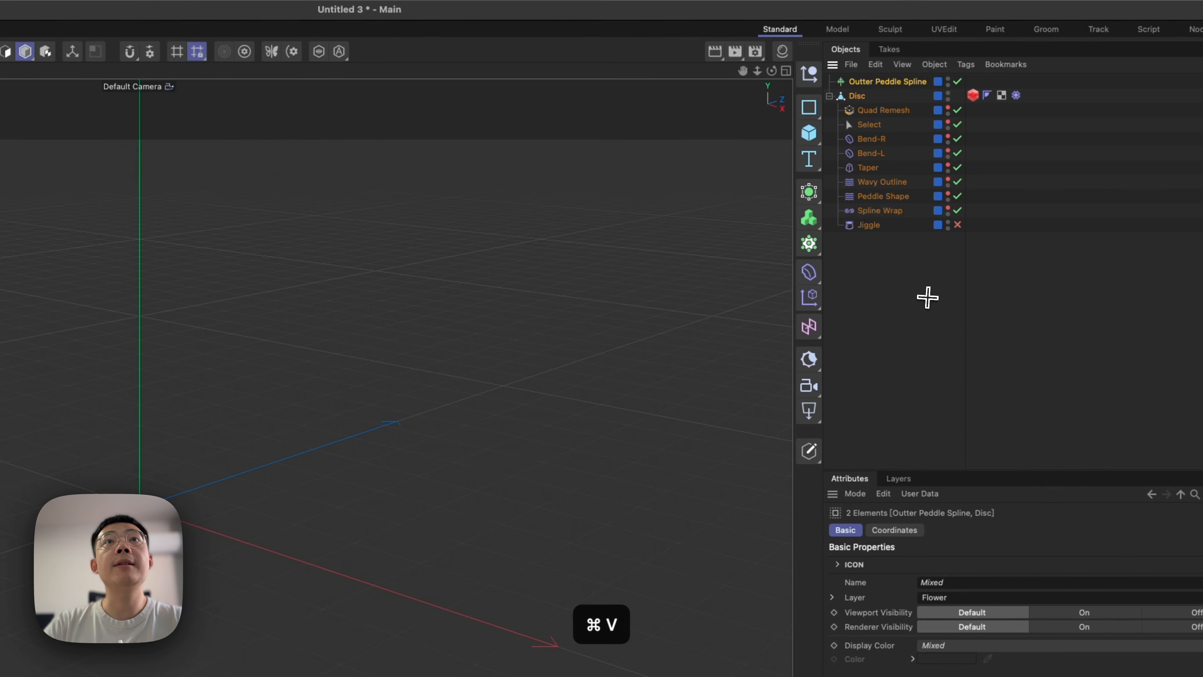
{"action": "left_click", "coordinate": [861, 262]}
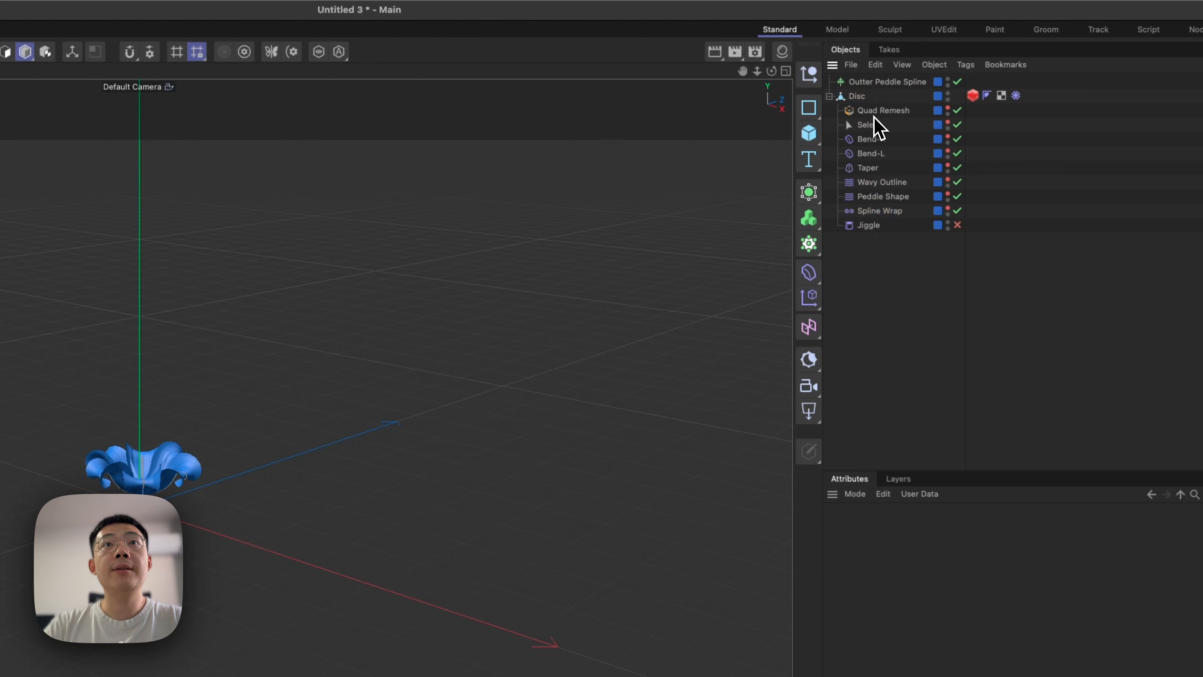
Disable the Spline Wrap deformer under the Disc in the new project.
{"action": "left_click", "coordinate": [858, 97]}
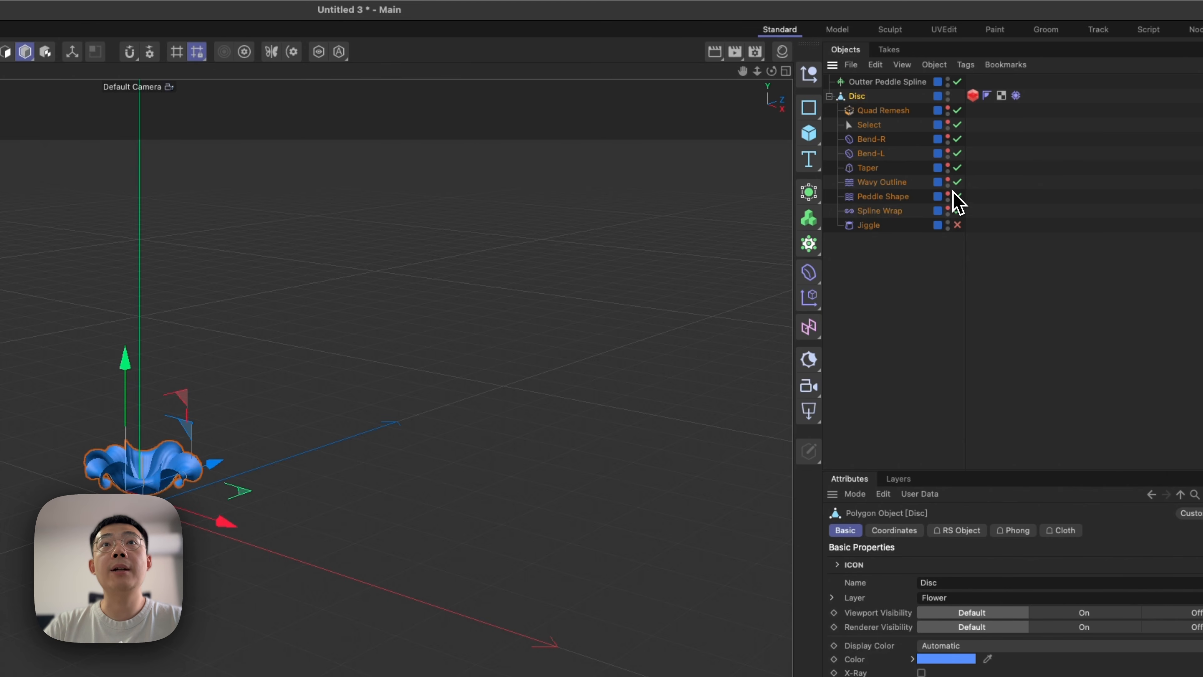
{"action": "left_click", "coordinate": [895, 211]}
{"action": "left_click", "coordinate": [957, 211]}
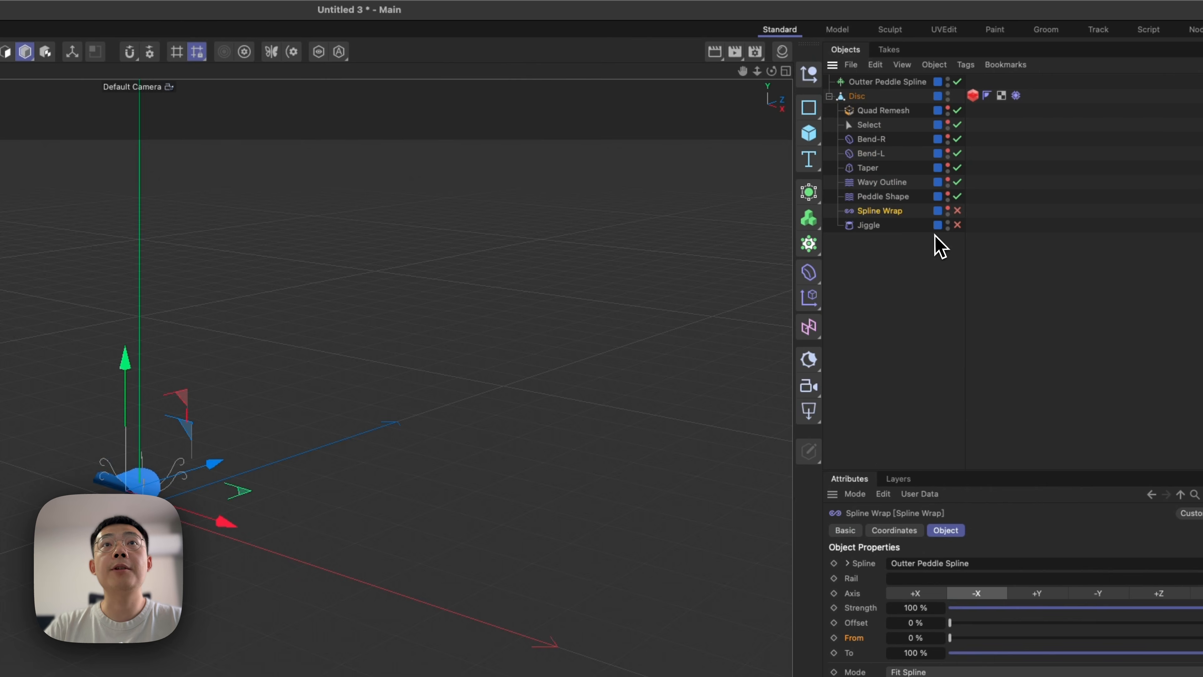
Move the Disc petal horizontally away from the Outter Peddle Spline so the two stand apart.
{"action": "left_click", "coordinate": [860, 91]}
{"action": "right_click_drag", "start_coordinate": [128, 485], "coordinate": [303, 412], "text": "alt"}
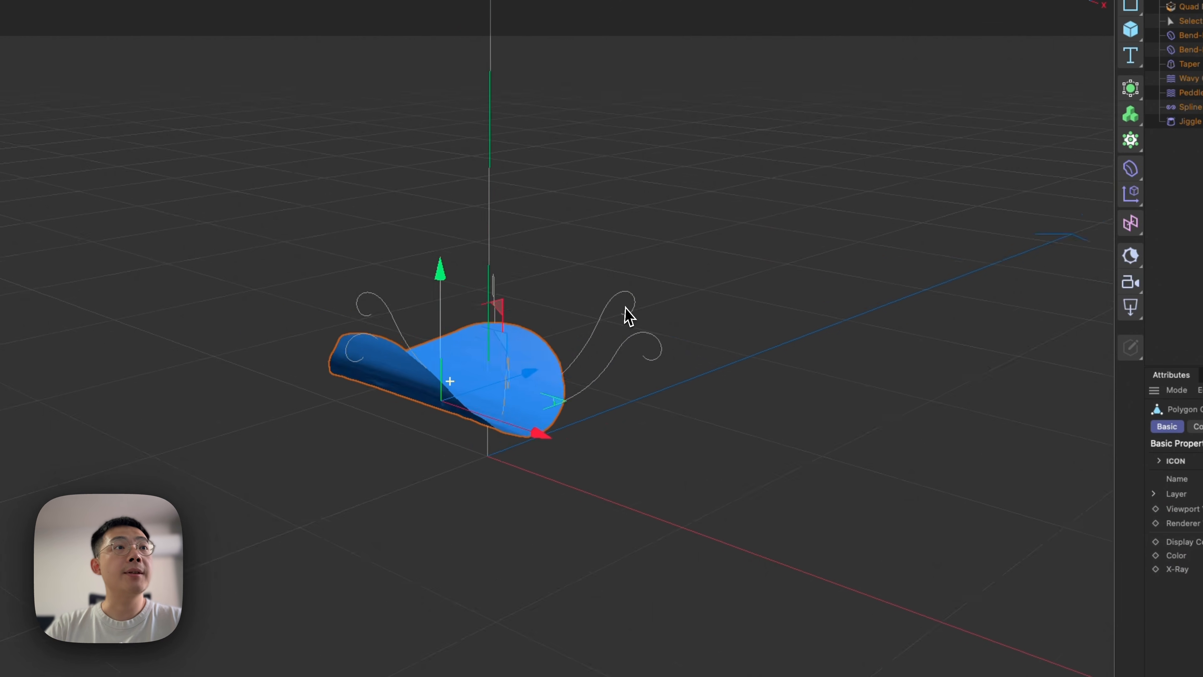
{"action": "left_click_drag", "start_coordinate": [535, 398], "coordinate": [473, 521], "text": "alt"}
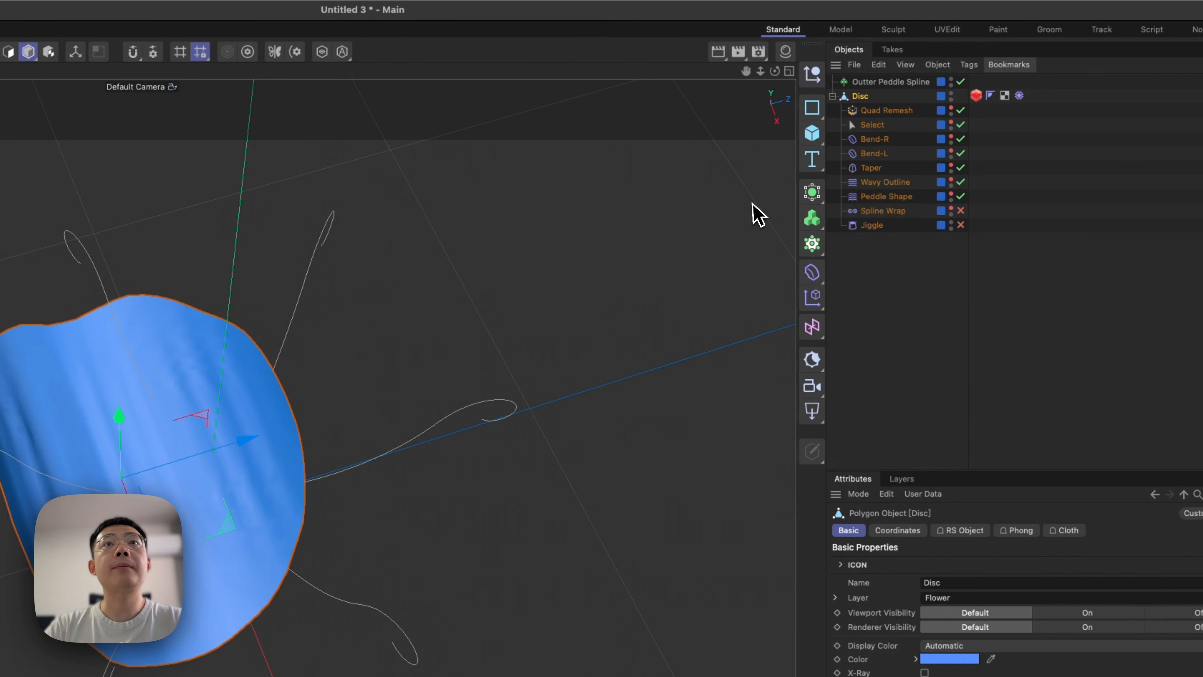
{"action": "right_click_drag", "start_coordinate": [268, 493], "coordinate": [204, 538], "text": "alt"}
{"action": "middle_click_drag", "start_coordinate": [219, 534], "coordinate": [236, 504], "text": "alt"}
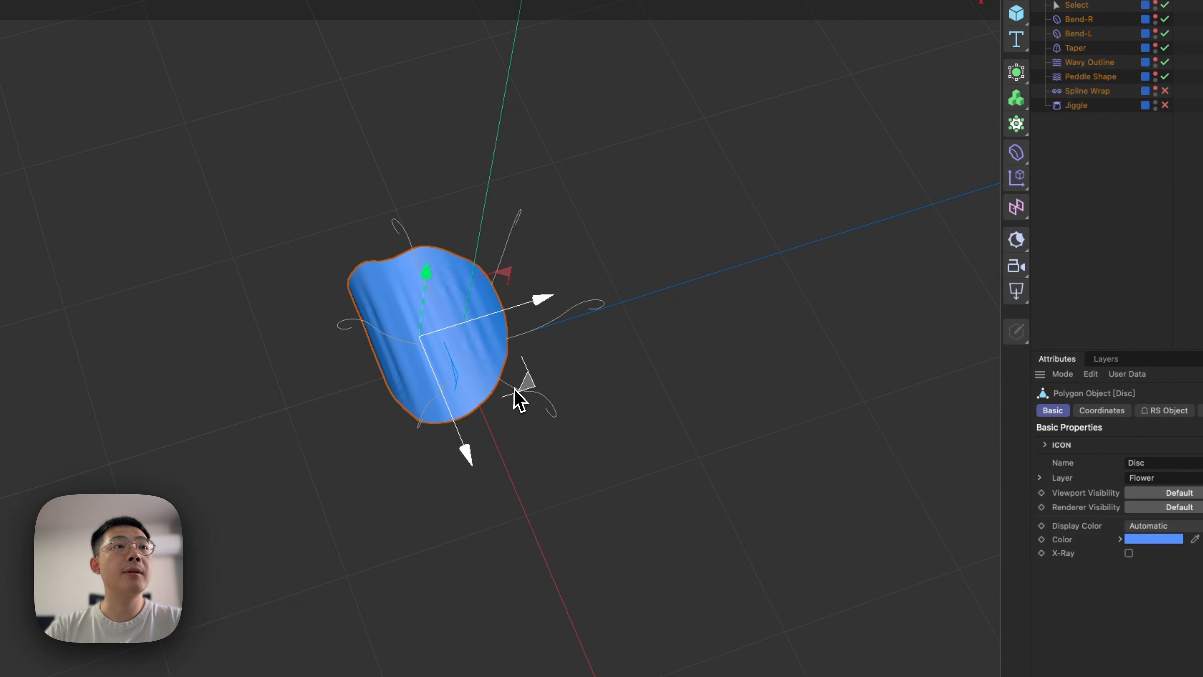
{"action": "left_click_drag", "start_coordinate": [515, 388], "coordinate": [876, 270]}
{"action": "left_click_drag", "start_coordinate": [504, 360], "coordinate": [492, 252], "text": "alt"}
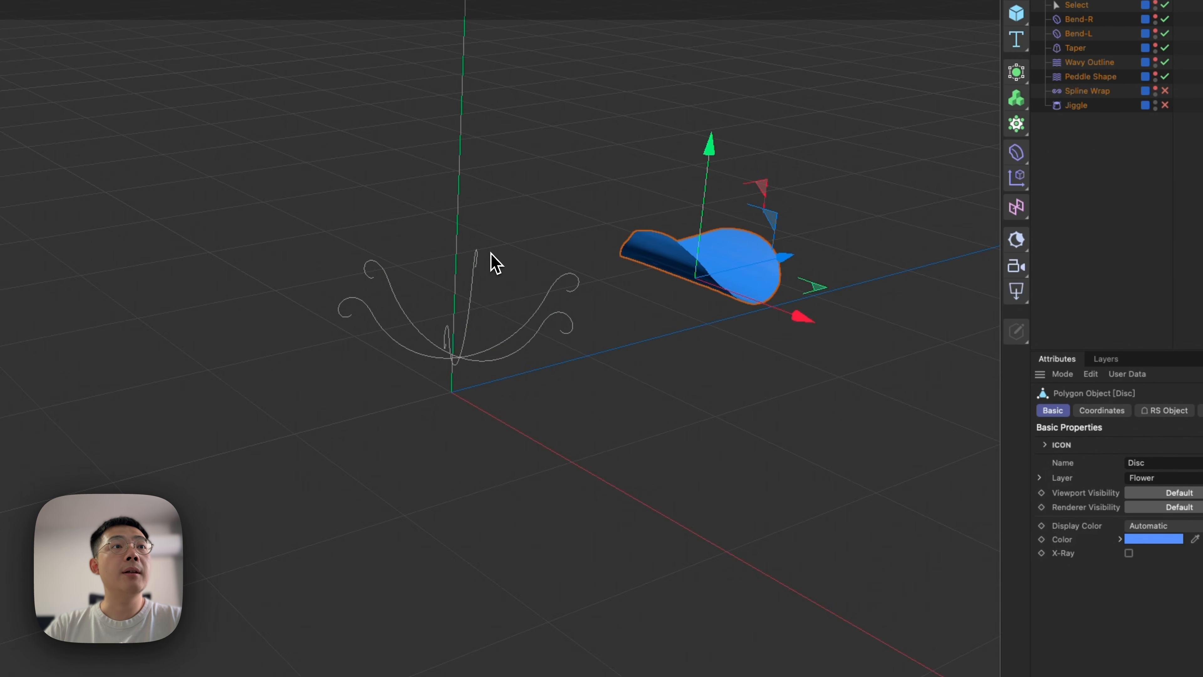
Hide the Outter Peddle Spline and add a new MoSpline to the project.
{"action": "right_click_drag", "start_coordinate": [462, 375], "coordinate": [515, 354], "text": "alt"}
{"action": "key", "text": "1"}
{"action": "left_click_drag", "start_coordinate": [494, 355], "coordinate": [445, 414]}
{"action": "left_click", "coordinate": [446, 413]}
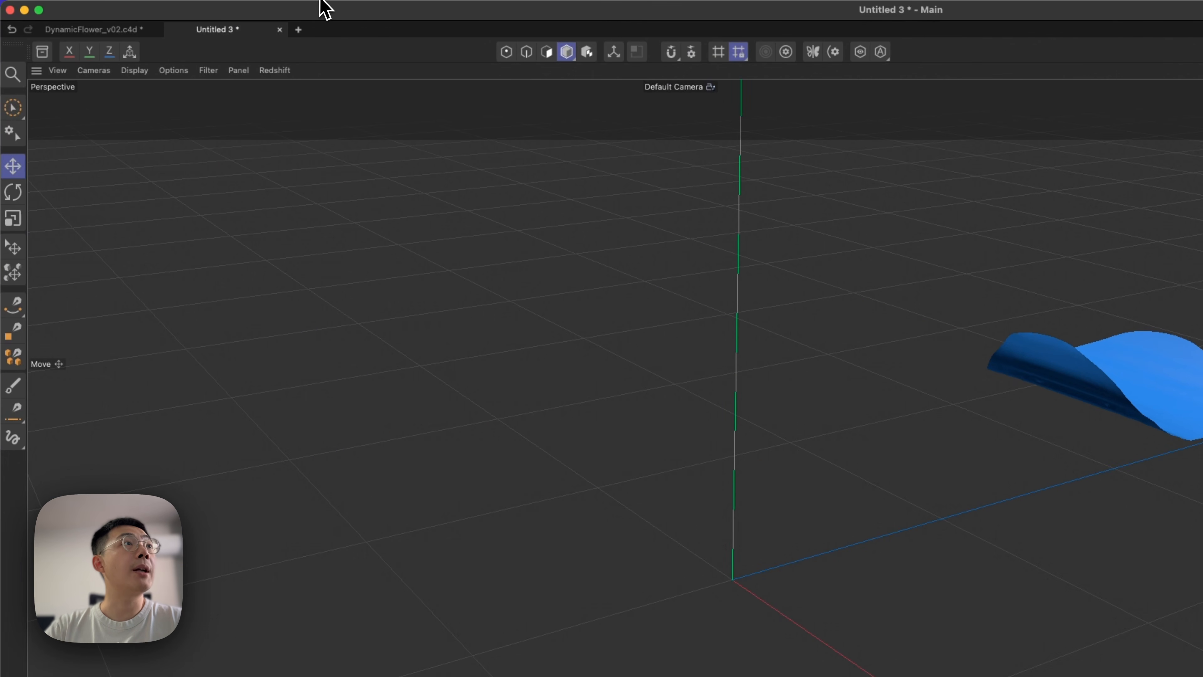
{"action": "left_click", "coordinate": [327, 7]}
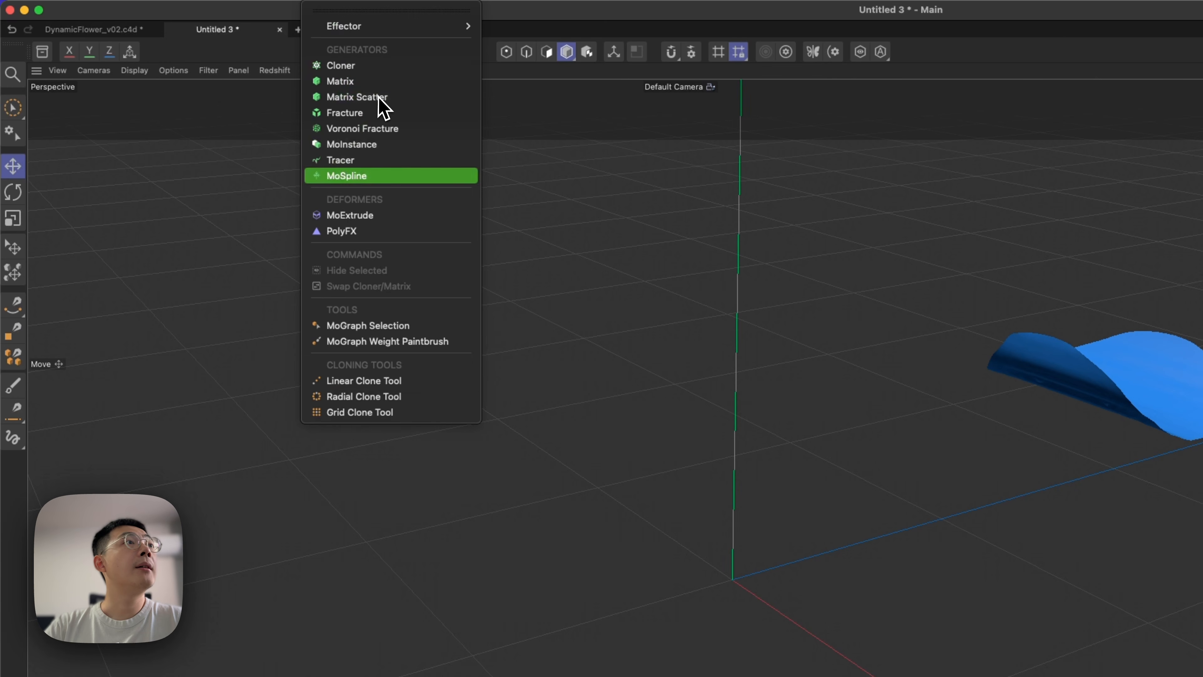
{"action": "left_click", "coordinate": [393, 176]}
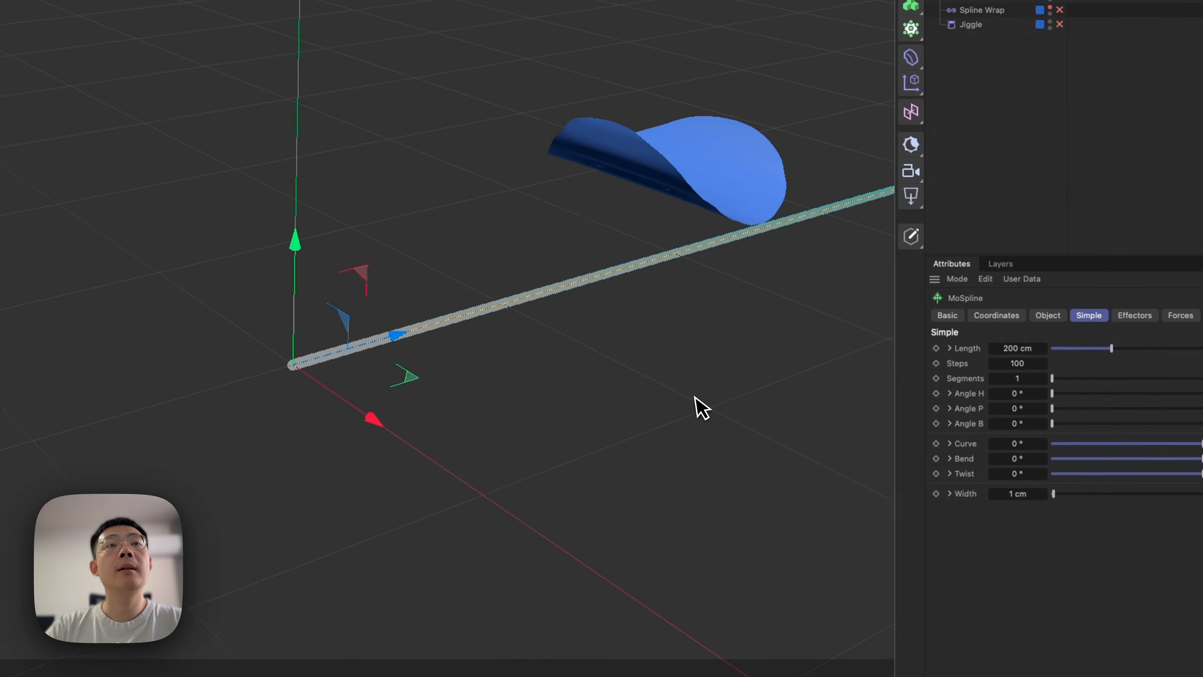
Shorten the MoSpline to a length of 62 cm.
{"action": "scroll", "coordinate": [675, 267], "scroll_direction": "down", "scroll_amount": 5}
{"action": "middle_click_drag", "start_coordinate": [662, 278], "coordinate": [429, 301], "text": "alt"}
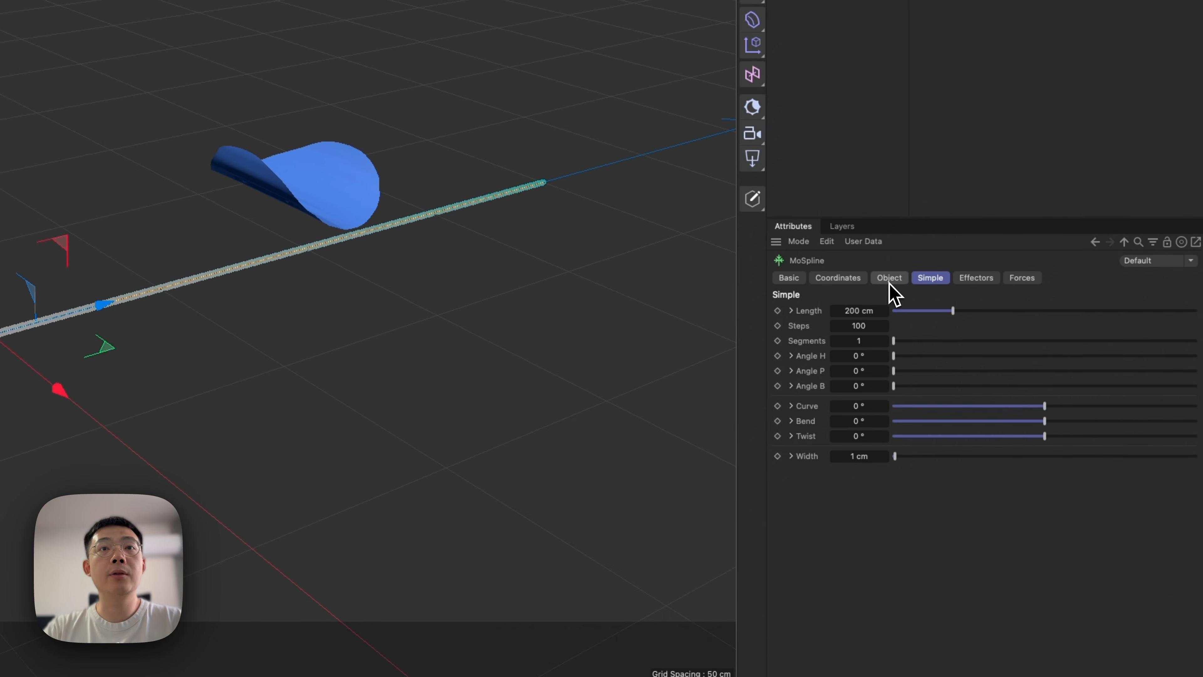
{"action": "left_click_drag", "start_coordinate": [932, 313], "coordinate": [922, 312]}
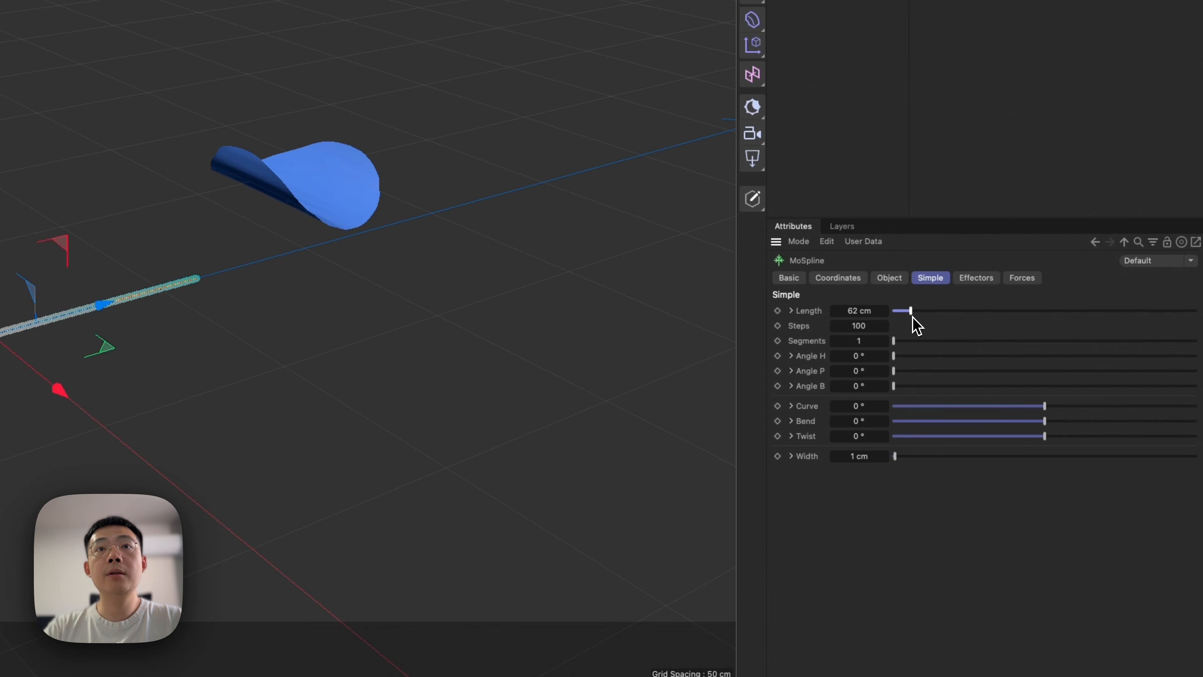
Expand the MoSpline's Extend End settings and grow the spline past its length with an End value of 154.9 %.
{"action": "left_click", "coordinate": [889, 278]}
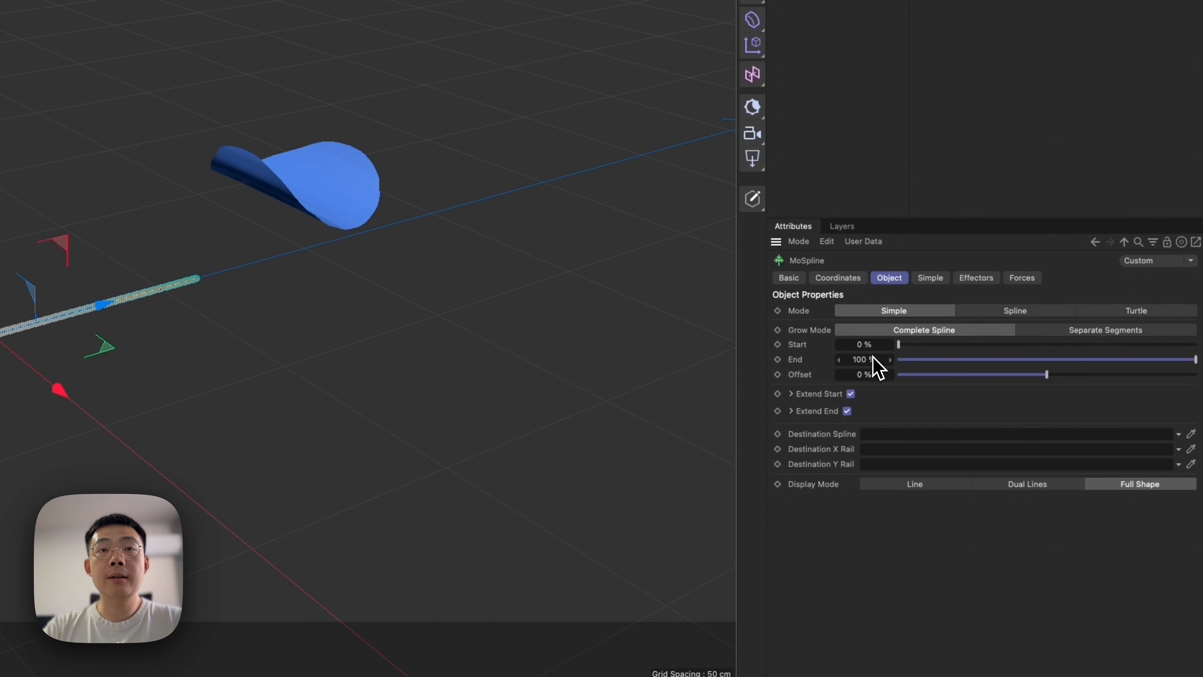
{"action": "left_click", "coordinate": [791, 412]}
{"action": "left_click", "coordinate": [791, 412]}
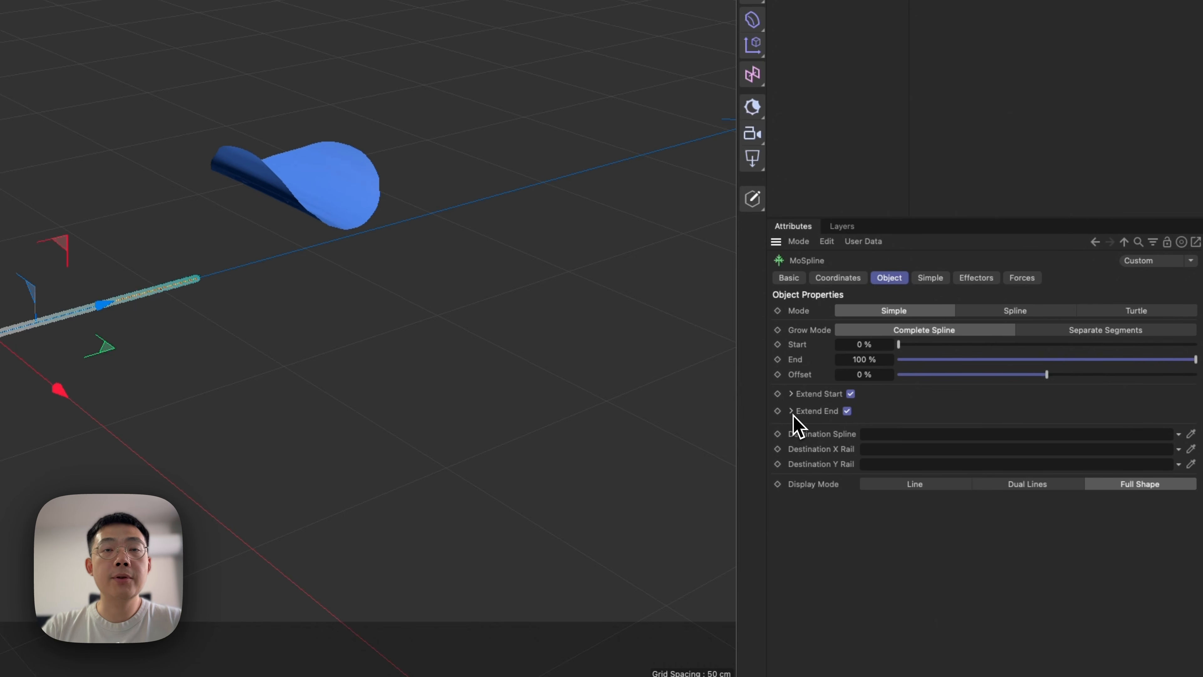
{"action": "left_click", "coordinate": [791, 411]}
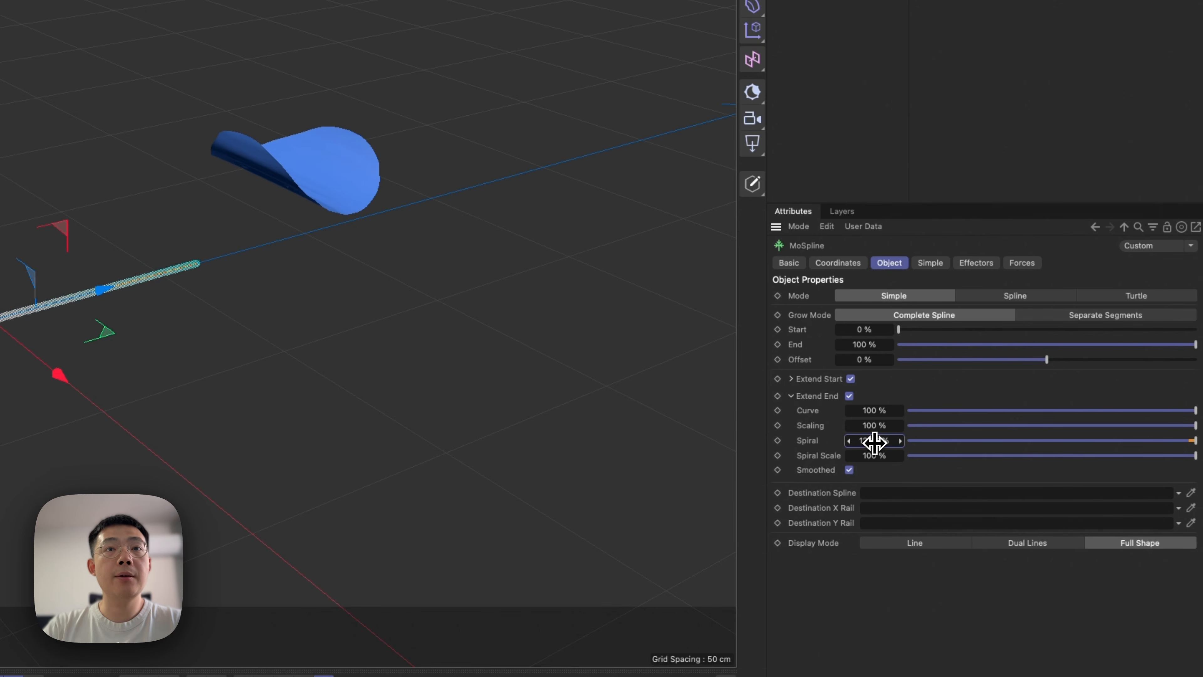
{"action": "key", "text": "super+z"}
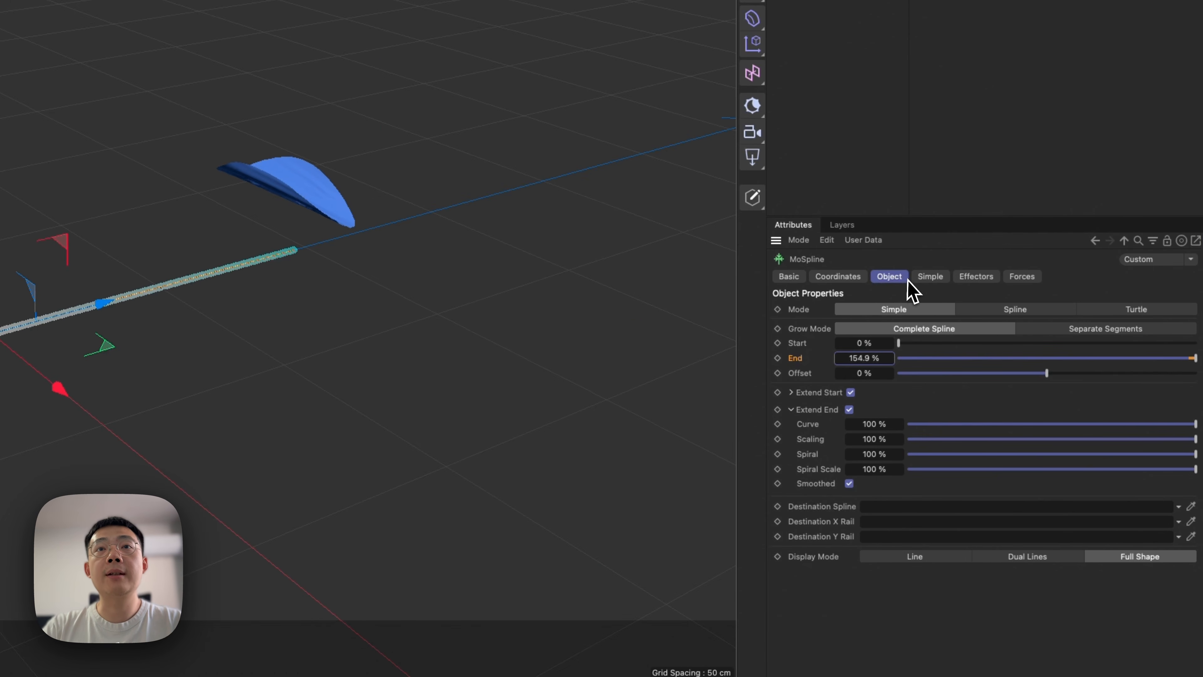
Set the MoSpline's Bend to -51° and rotate the spline so that it stands upright.
{"action": "left_click", "coordinate": [930, 276]}
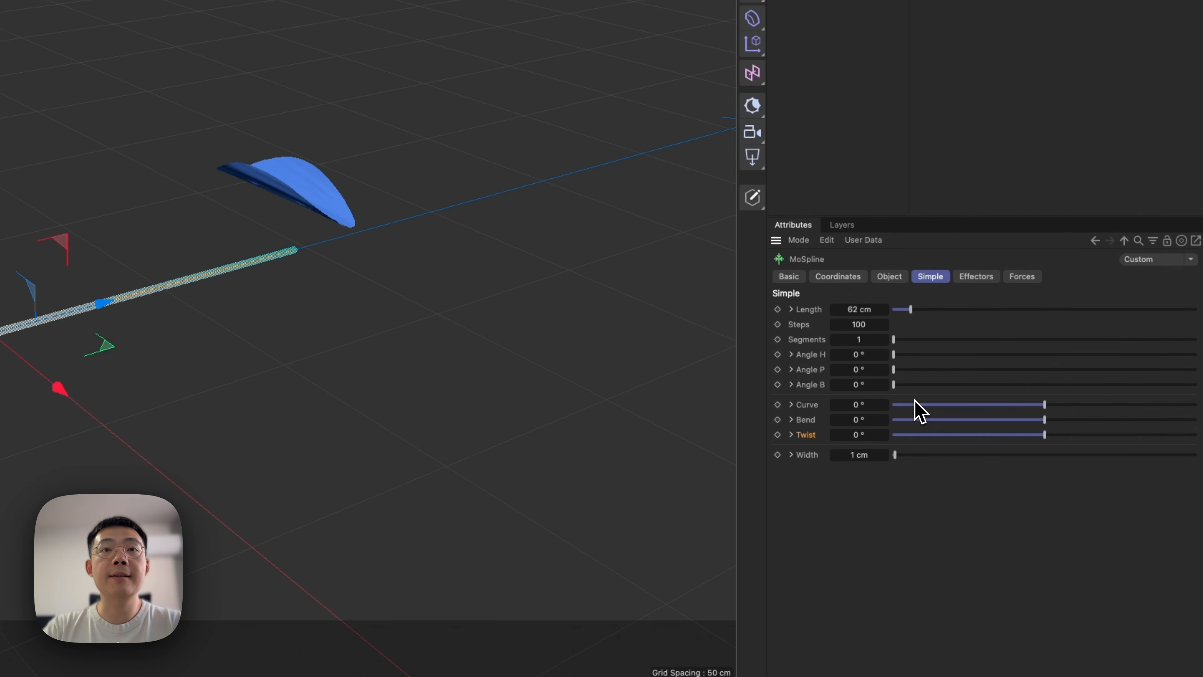
{"action": "mouse_move", "coordinate": [1044, 419]}
{"action": "left_mouse_down"}
{"action": "mouse_move", "coordinate": [1064, 421]}
{"action": "mouse_move", "coordinate": [1004, 427]}
{"action": "mouse_move", "coordinate": [1023, 428]}
{"action": "left_mouse_up"}
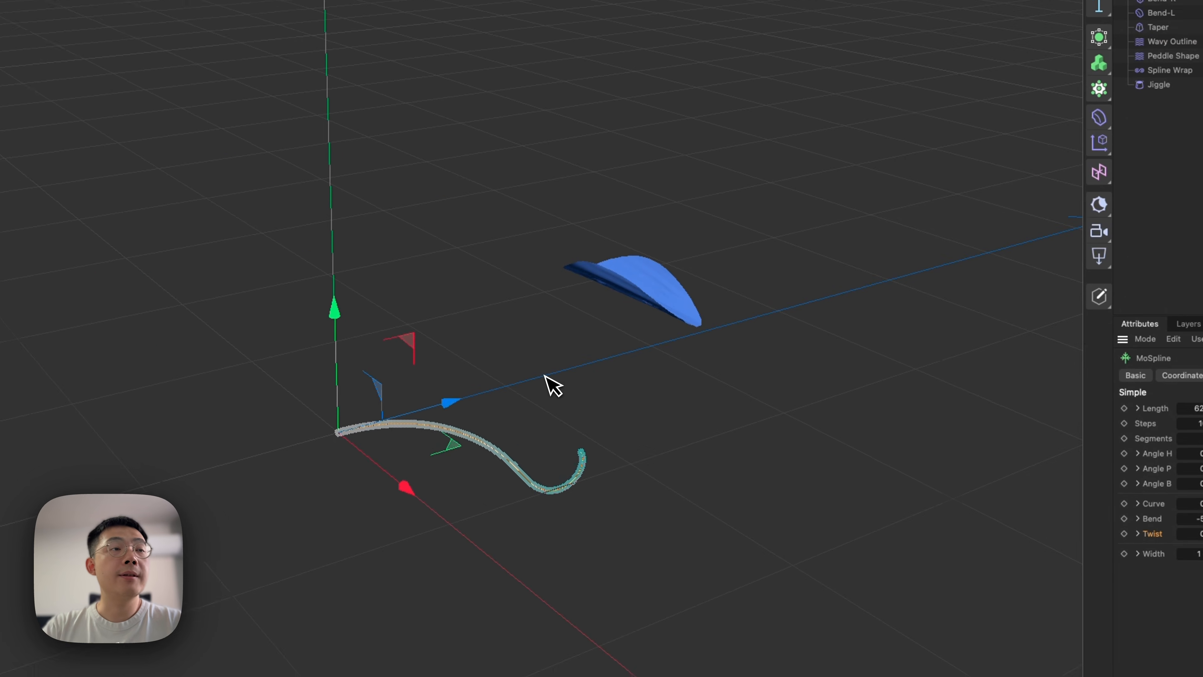
{"action": "key", "text": "r"}
{"action": "left_click_drag", "start_coordinate": [368, 384], "coordinate": [293, 480]}
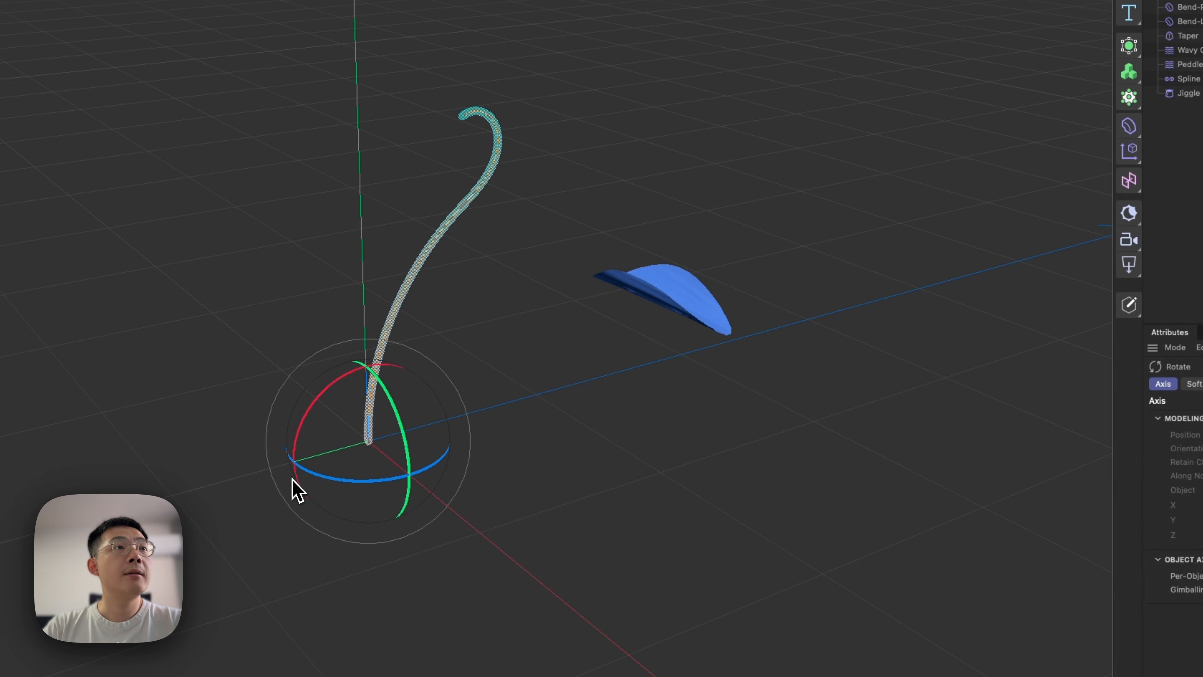
Reselect the MoSpline and set its Bend to 98°.
{"action": "left_click", "coordinate": [466, 167]}
{"action": "left_click", "coordinate": [479, 187]}
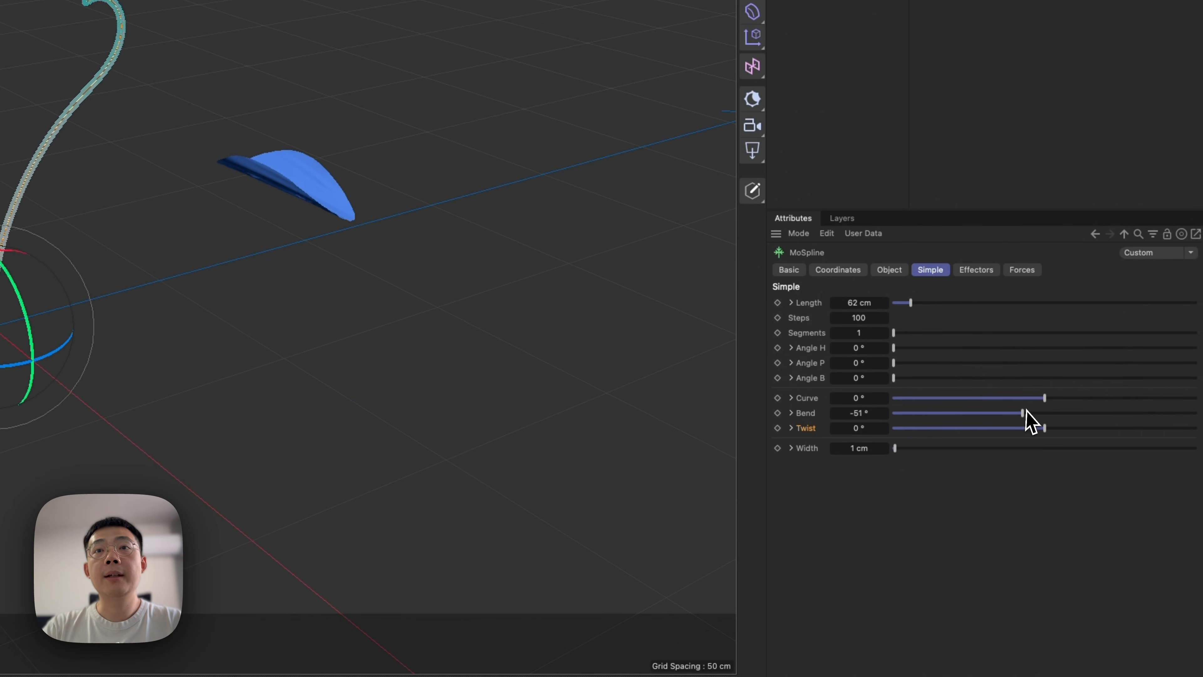
{"action": "left_click_drag", "start_coordinate": [1022, 416], "coordinate": [1048, 415]}
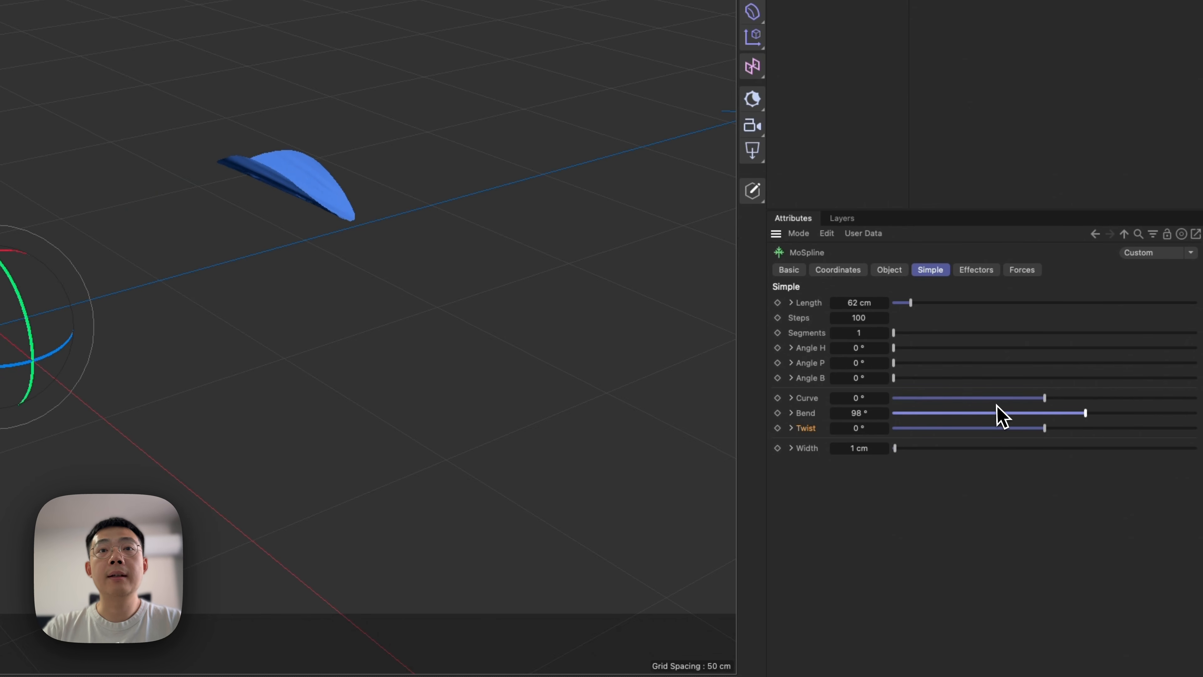
Try a Curve of -34° on the MoSpline, view it from the front, and reset Curve to its default.
{"action": "left_click_drag", "start_coordinate": [1029, 400], "coordinate": [1028, 400]}
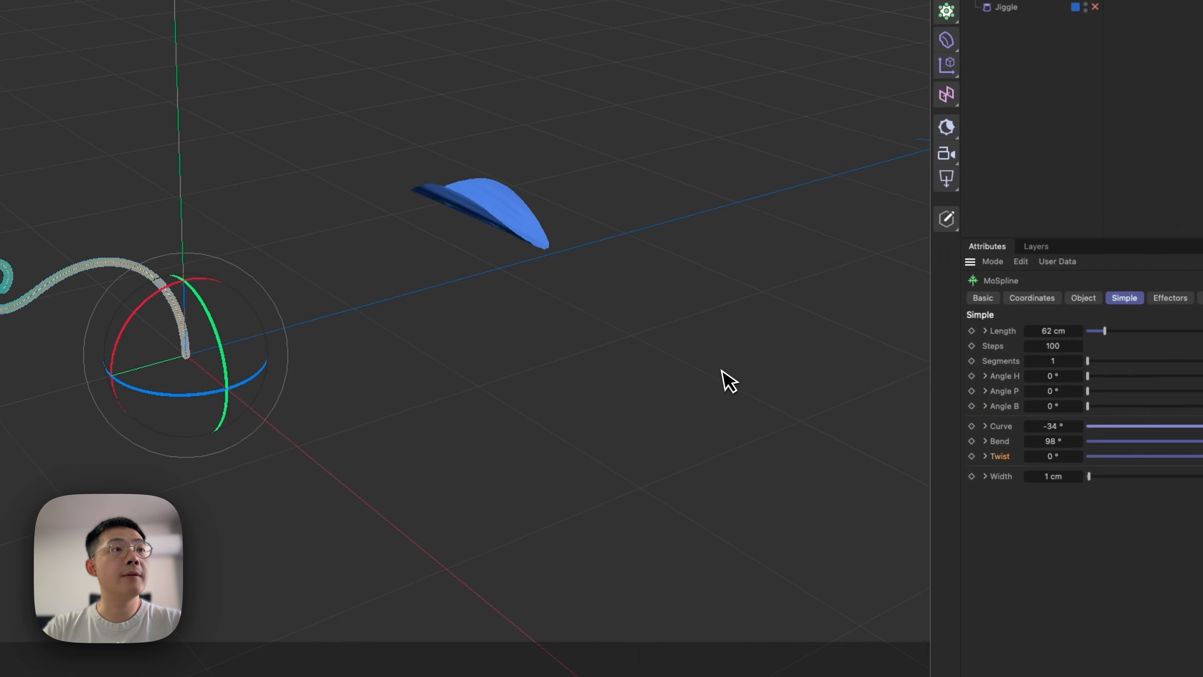
{"action": "left_click_drag", "start_coordinate": [349, 375], "coordinate": [548, 344], "text": "alt"}
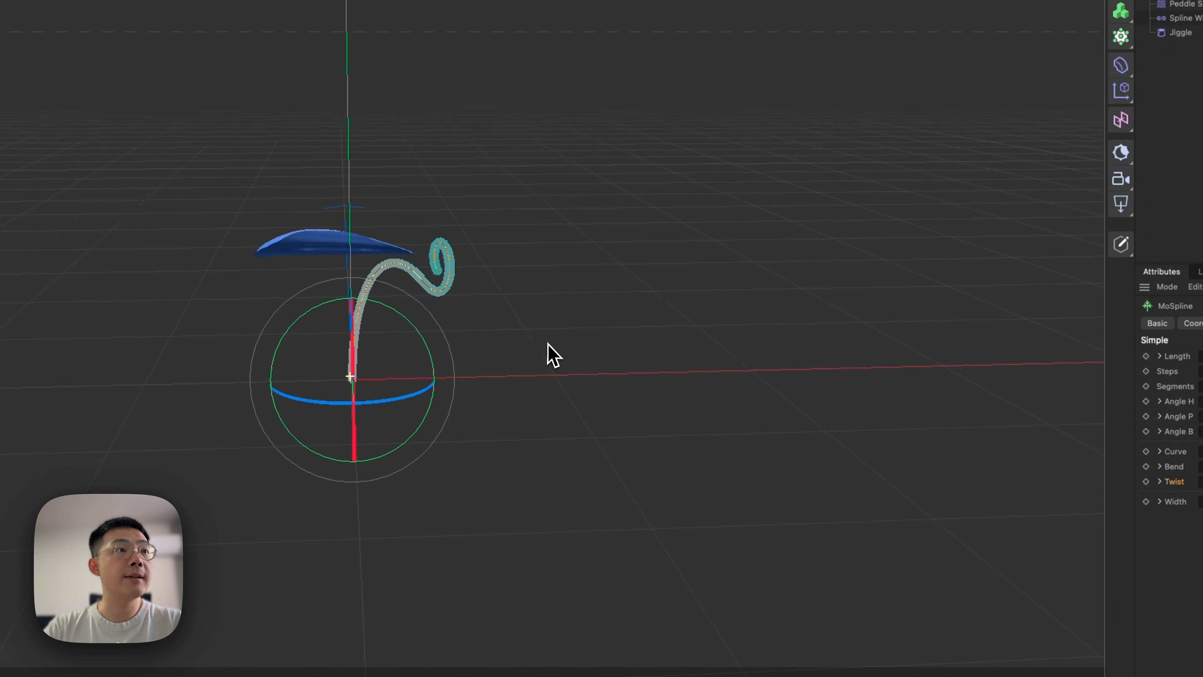
{"action": "key", "text": "3"}
{"action": "left_click_drag", "start_coordinate": [1028, 374], "coordinate": [1030, 375]}
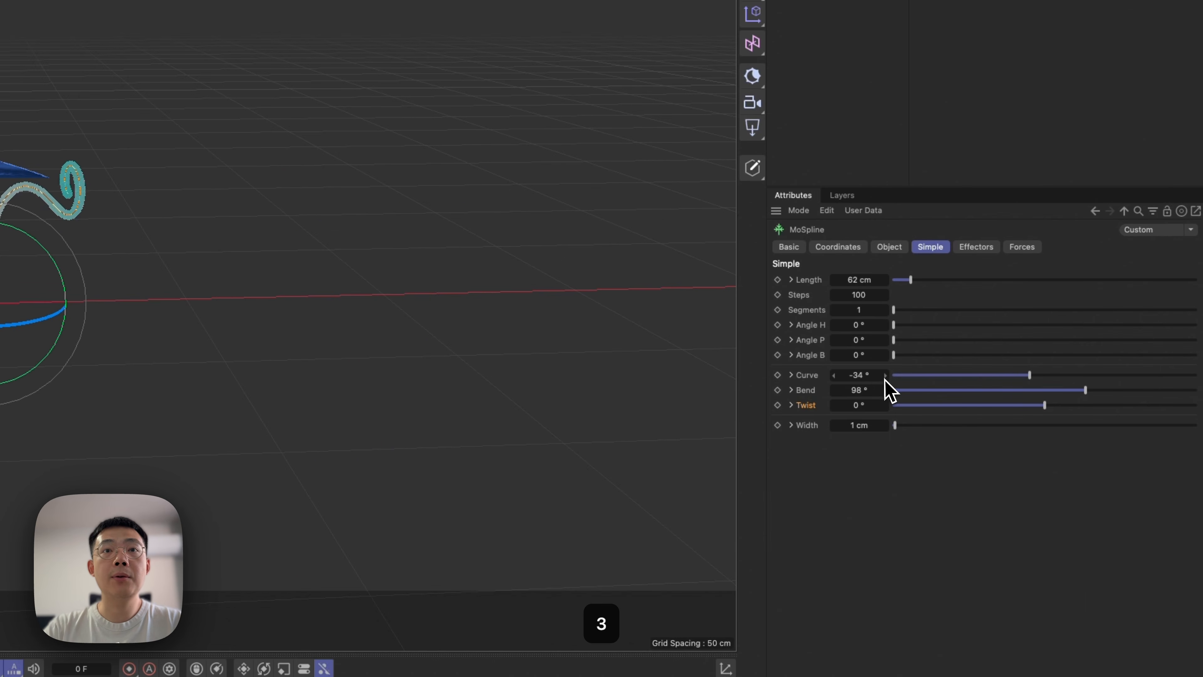
{"action": "right_click", "coordinate": [885, 377]}
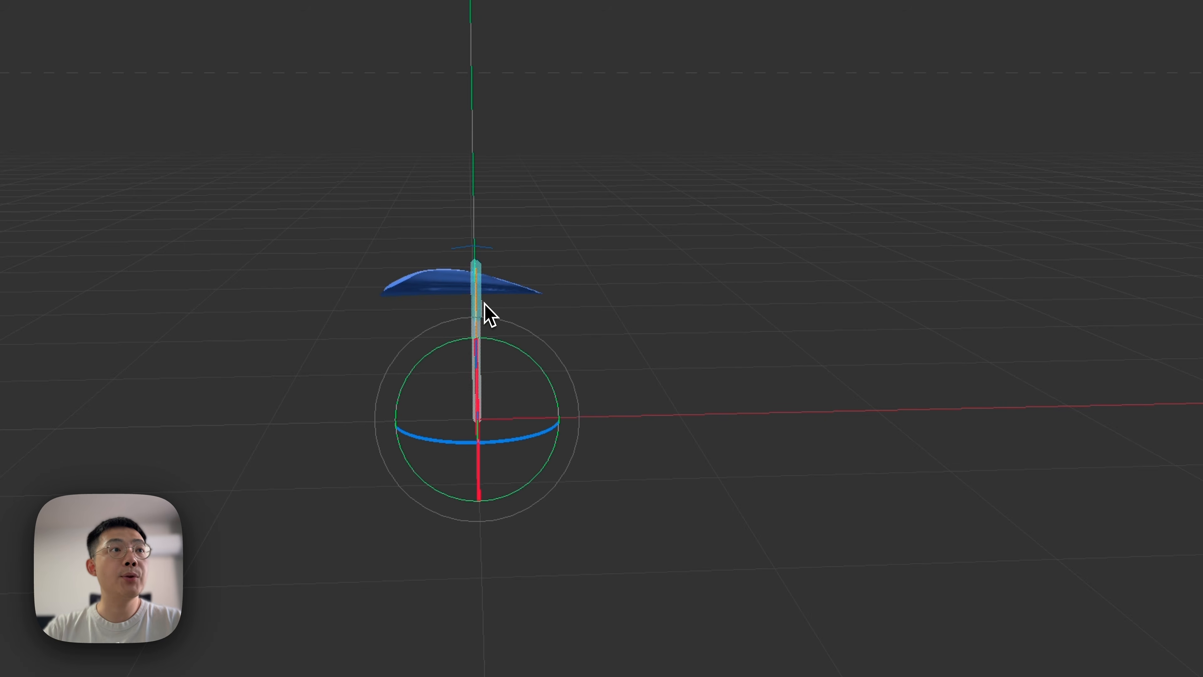
Set the MoSpline's Curve to 56° and check the sideways arc from several angles.
{"action": "left_click_drag", "start_coordinate": [484, 303], "coordinate": [416, 332], "text": "alt"}
{"action": "key", "text": "3"}
{"action": "left_click_drag", "start_coordinate": [1044, 400], "coordinate": [1065, 403]}
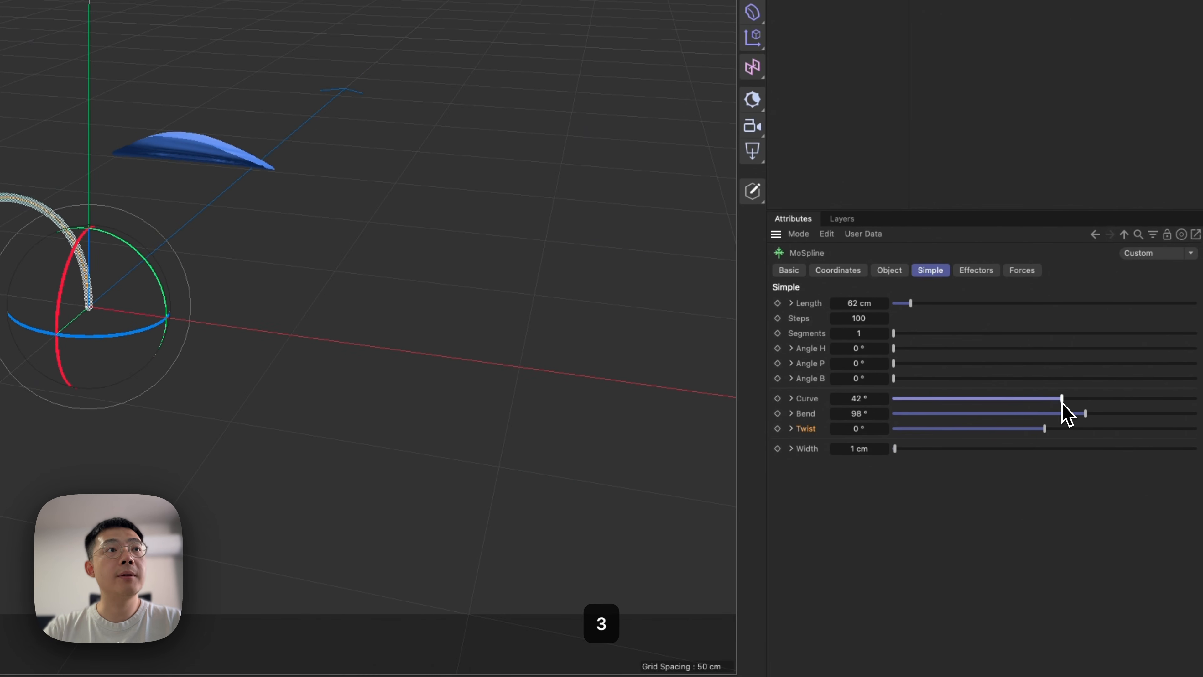
{"action": "left_click_drag", "start_coordinate": [61, 318], "coordinate": [177, 284], "text": "alt"}
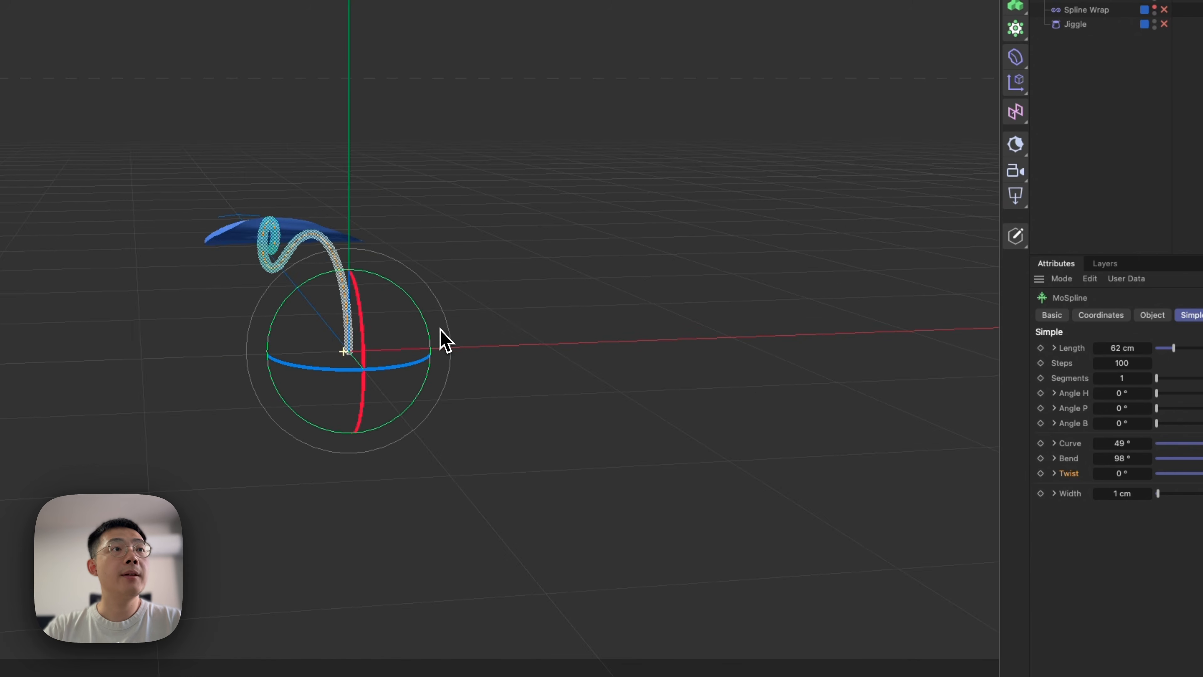
{"action": "left_click_drag", "start_coordinate": [441, 329], "coordinate": [451, 334], "text": "alt"}
{"action": "key", "text": "3"}
{"action": "mouse_move", "coordinate": [1066, 388]}
{"action": "left_mouse_down"}
{"action": "mouse_move", "coordinate": [1016, 400]}
{"action": "mouse_move", "coordinate": [1070, 394]}
{"action": "left_mouse_up"}
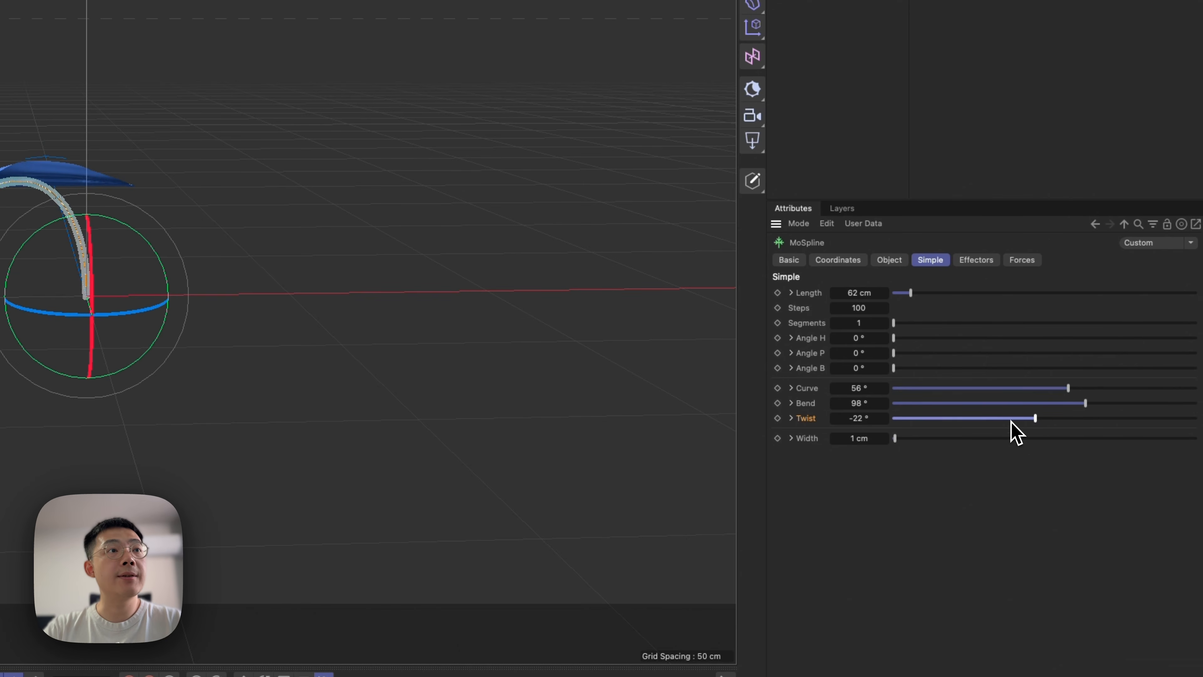
Try twisting the MoSpline by 37° while viewing it from above, and reset Twist to 0°.
{"action": "left_click_drag", "start_coordinate": [105, 291], "coordinate": [14, 422], "text": "alt"}
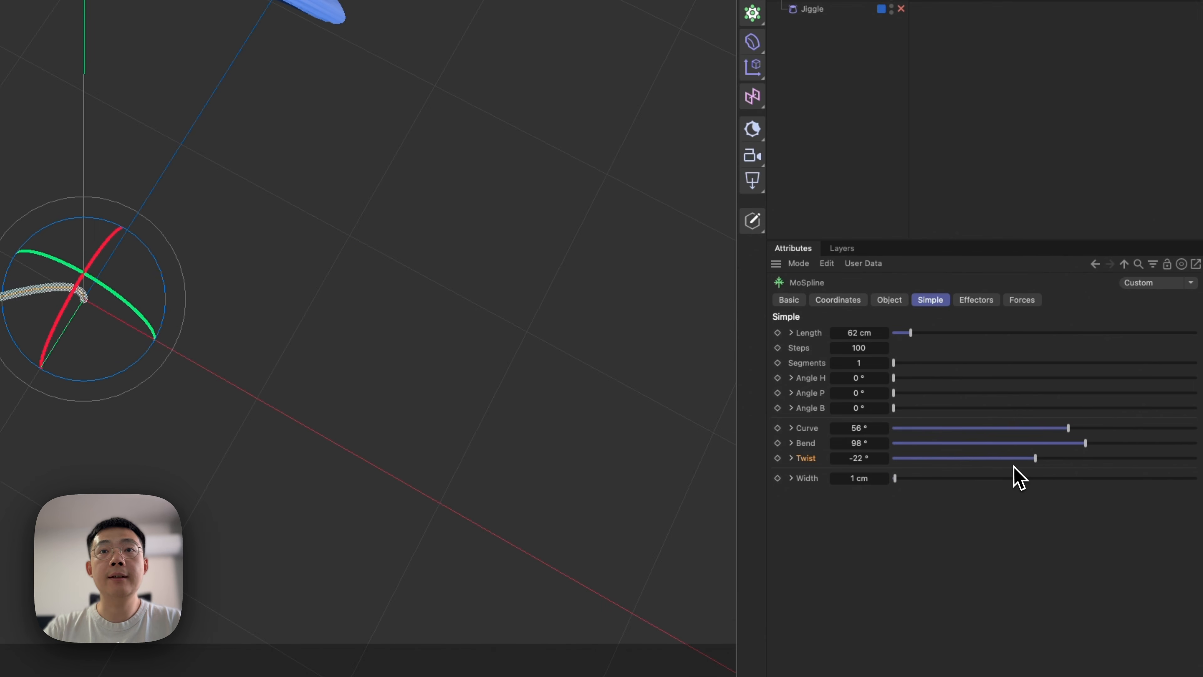
{"action": "left_click_drag", "start_coordinate": [1000, 472], "coordinate": [1061, 479]}
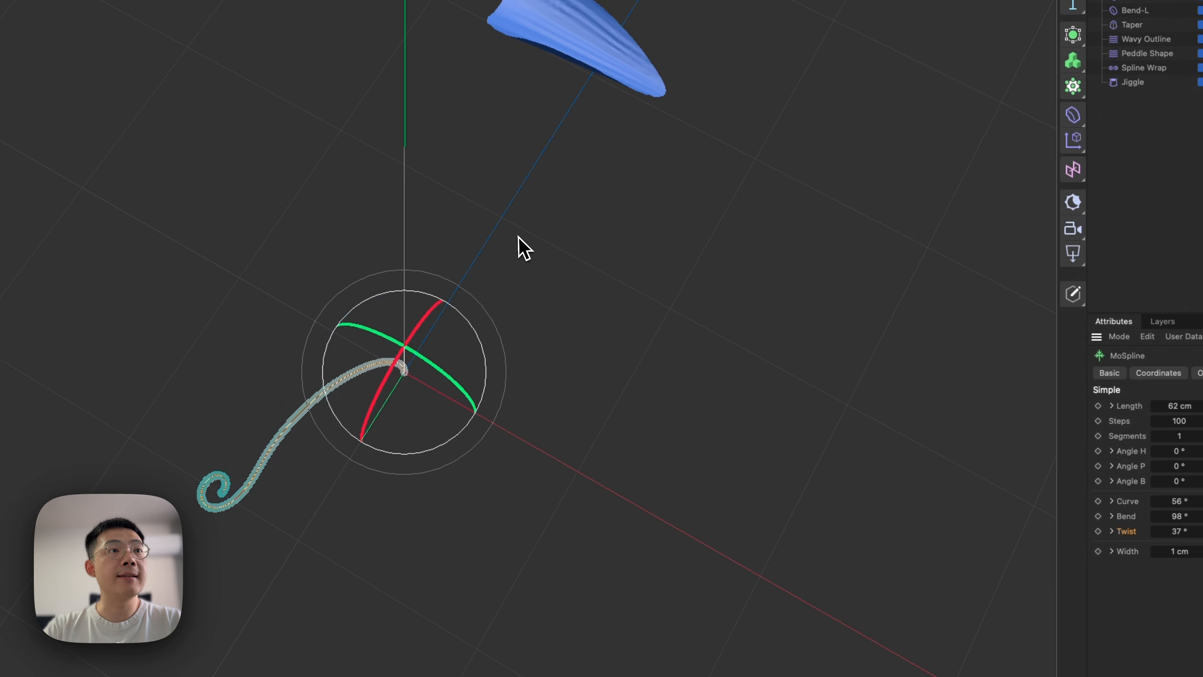
{"action": "right_click", "coordinate": [885, 452]}
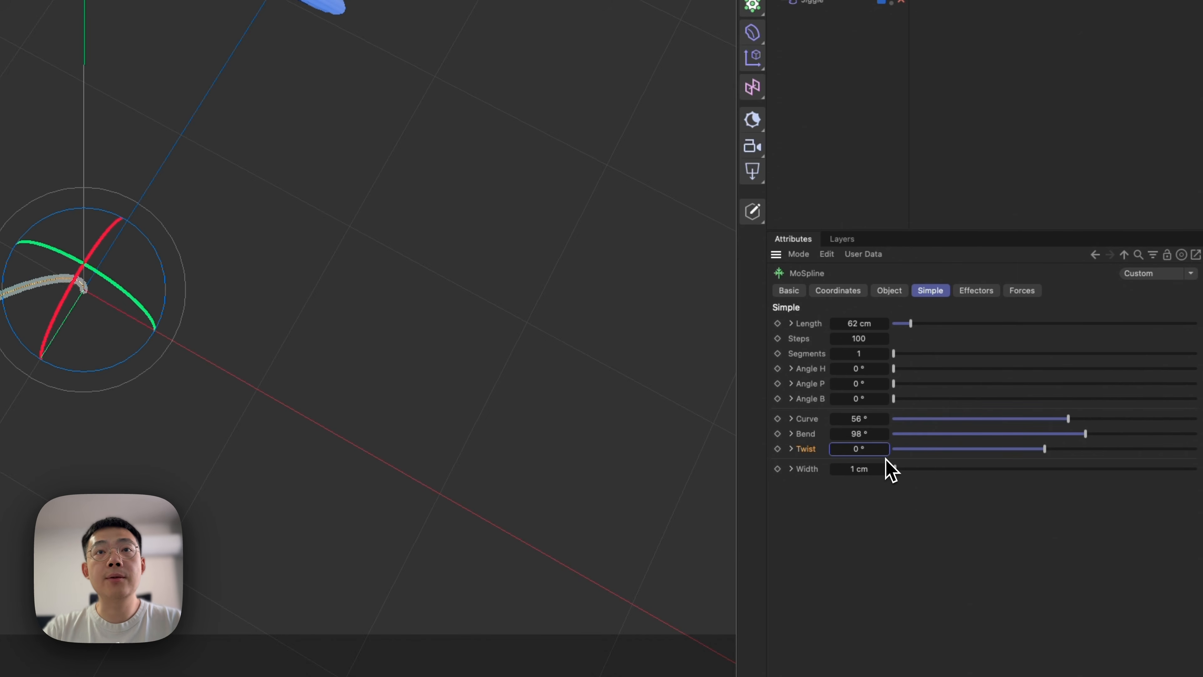
{"action": "left_click", "coordinate": [901, 290]}
{"action": "left_click", "coordinate": [932, 291]}
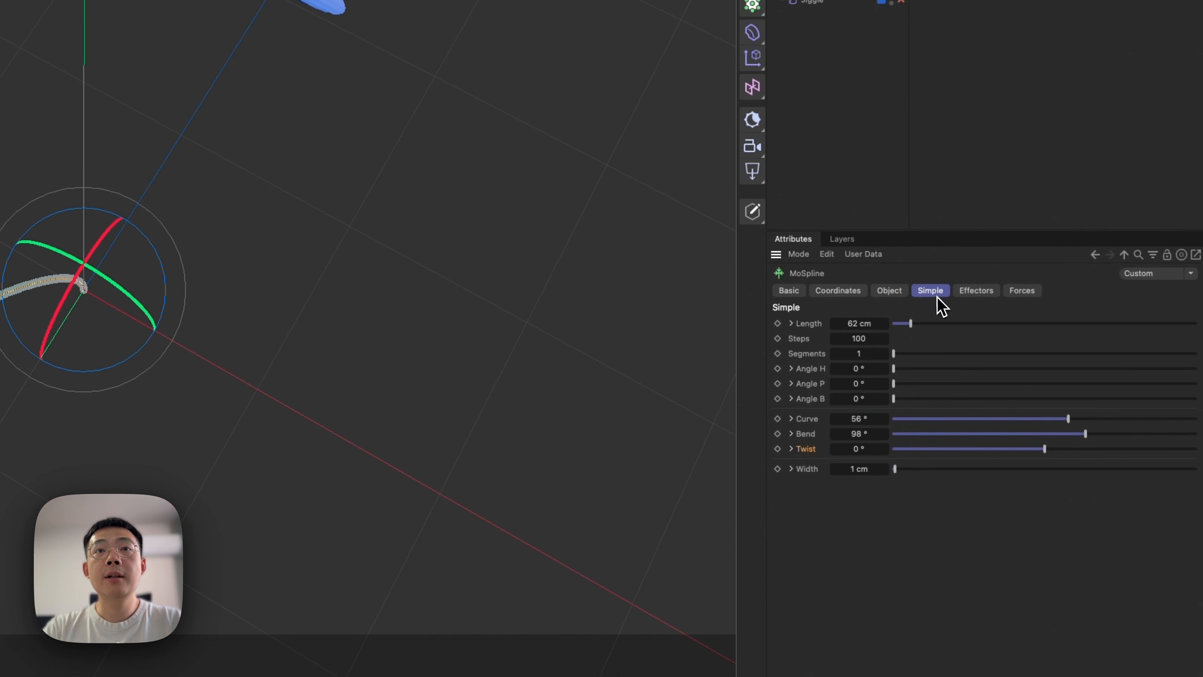
Give the MoSpline 14 segments and fan them around in a full circle with an Angle H of 360°.
{"action": "left_click_drag", "start_coordinate": [515, 383], "coordinate": [382, 206], "text": "alt"}
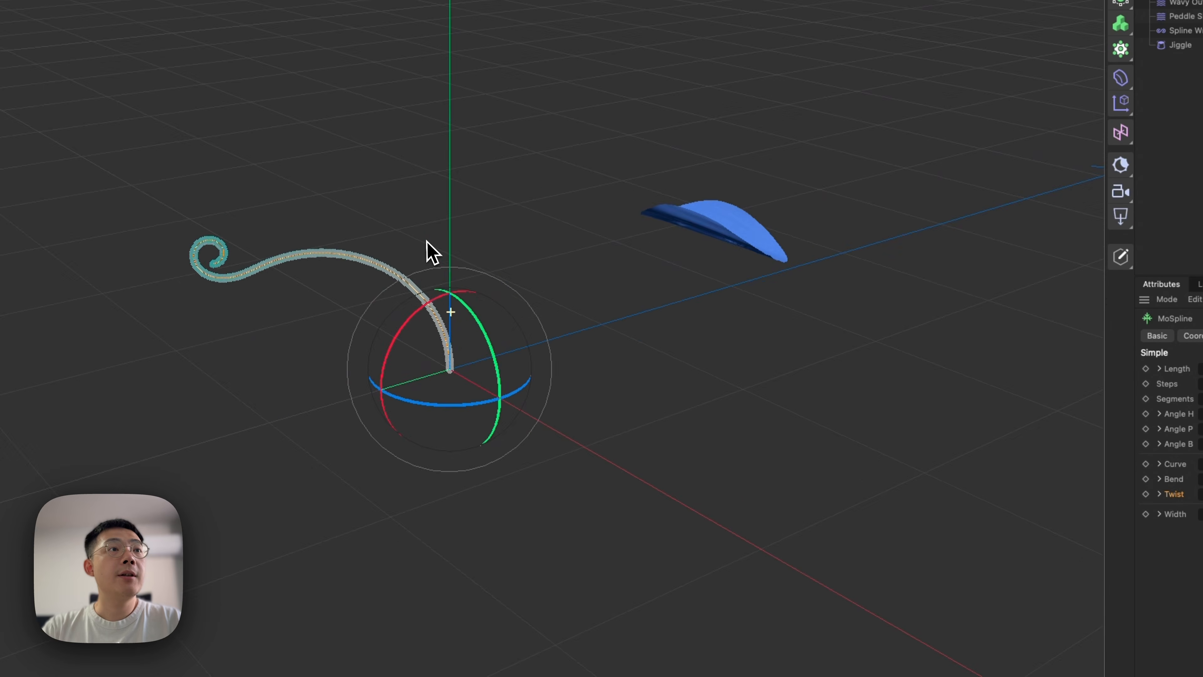
{"action": "key", "text": "3"}
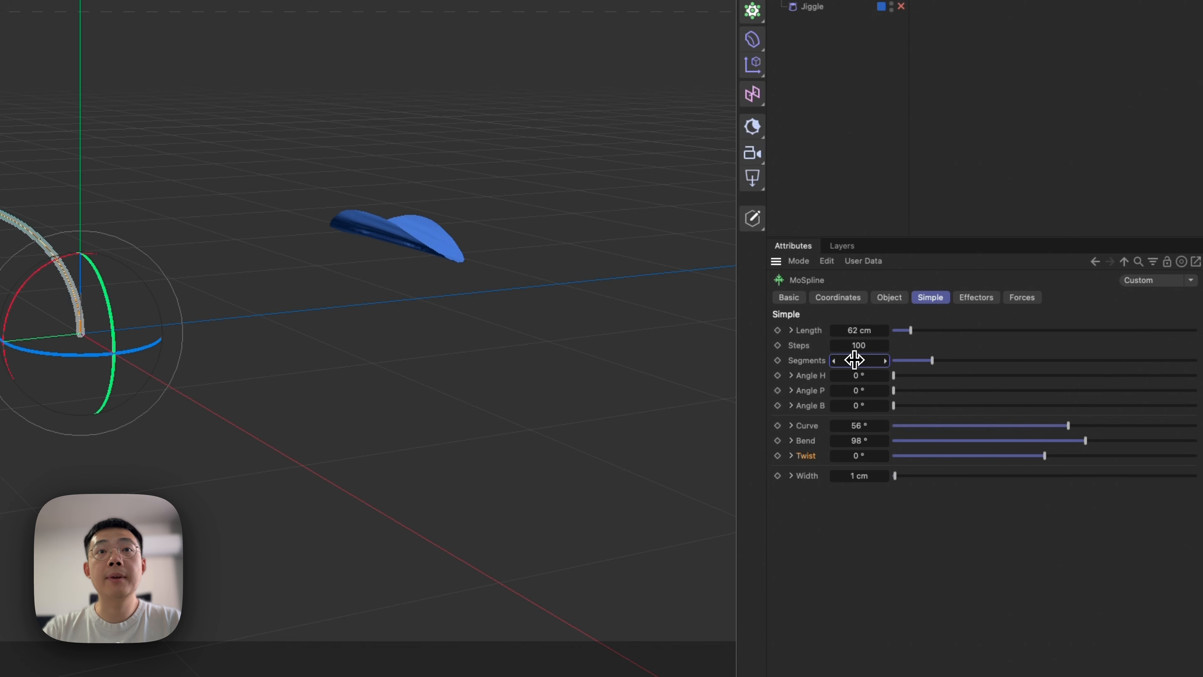
{"action": "left_click_drag", "start_coordinate": [906, 375], "coordinate": [1191, 381]}
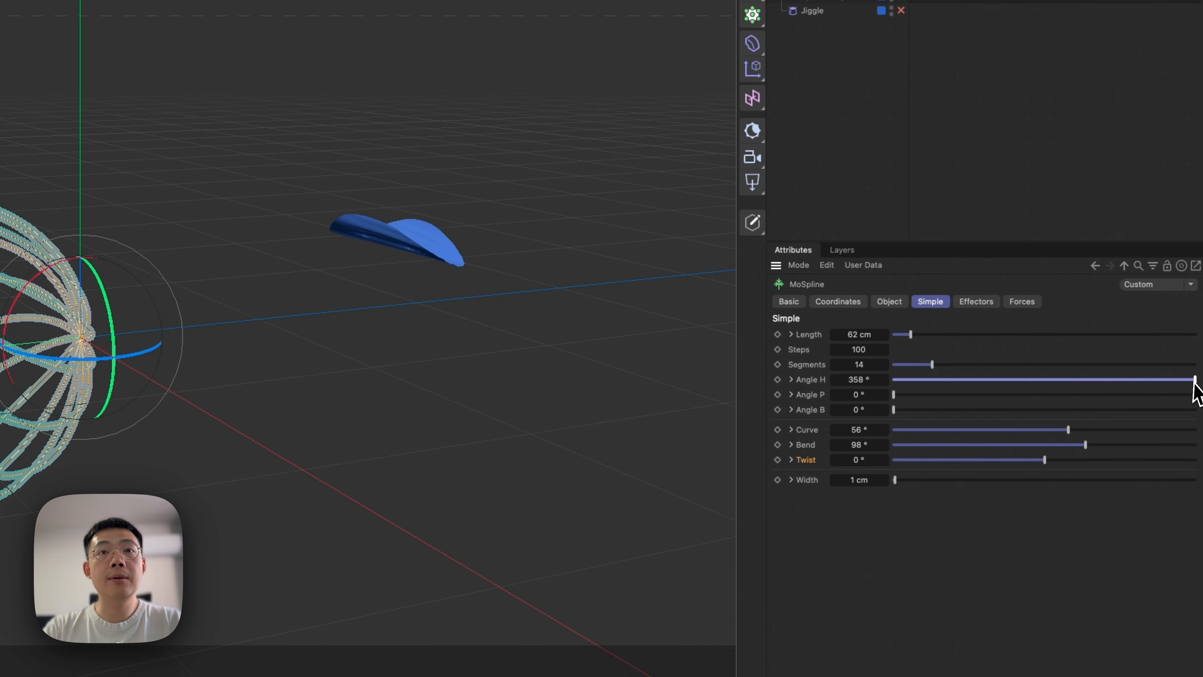
{"action": "left_click_drag", "start_coordinate": [458, 326], "coordinate": [323, 394], "text": "alt"}
{"action": "mouse_move", "coordinate": [1192, 428]}
{"action": "left_mouse_down"}
{"action": "mouse_move", "coordinate": [1202, 426]}
{"action": "mouse_move", "coordinate": [1202, 447]}
{"action": "left_mouse_up"}
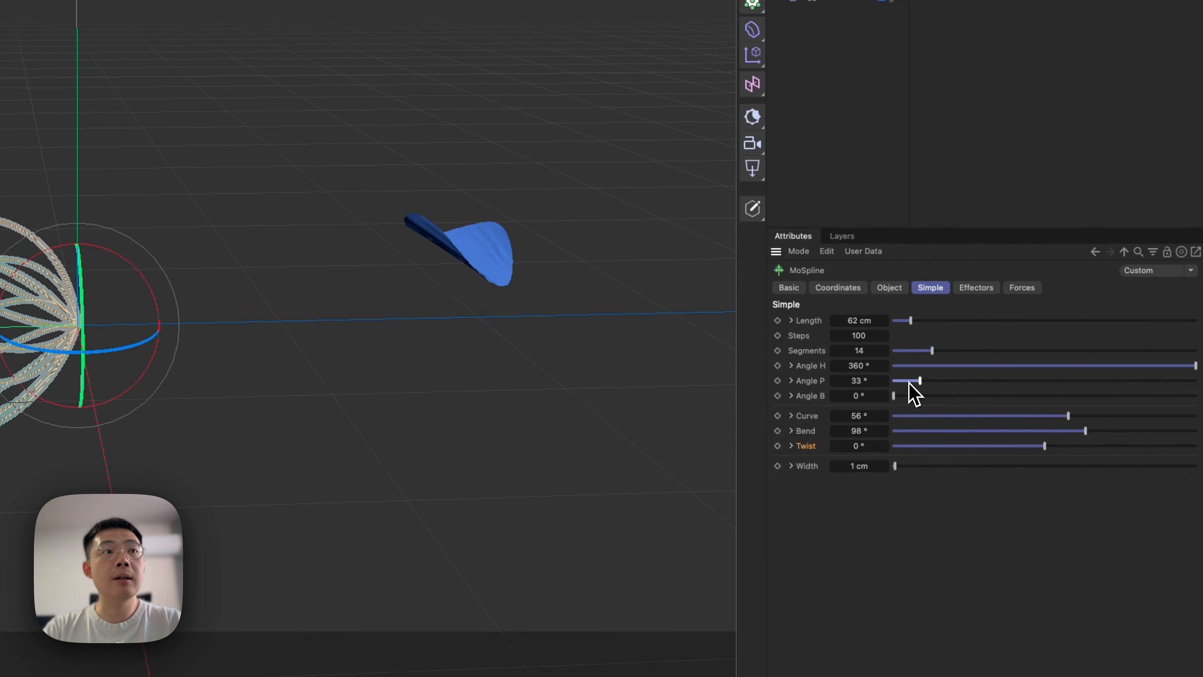
{"action": "mouse_move", "coordinate": [1099, 398]}
{"action": "left_mouse_down"}
{"action": "mouse_move", "coordinate": [1159, 392]}
{"action": "mouse_move", "coordinate": [1112, 400]}
{"action": "left_mouse_up"}
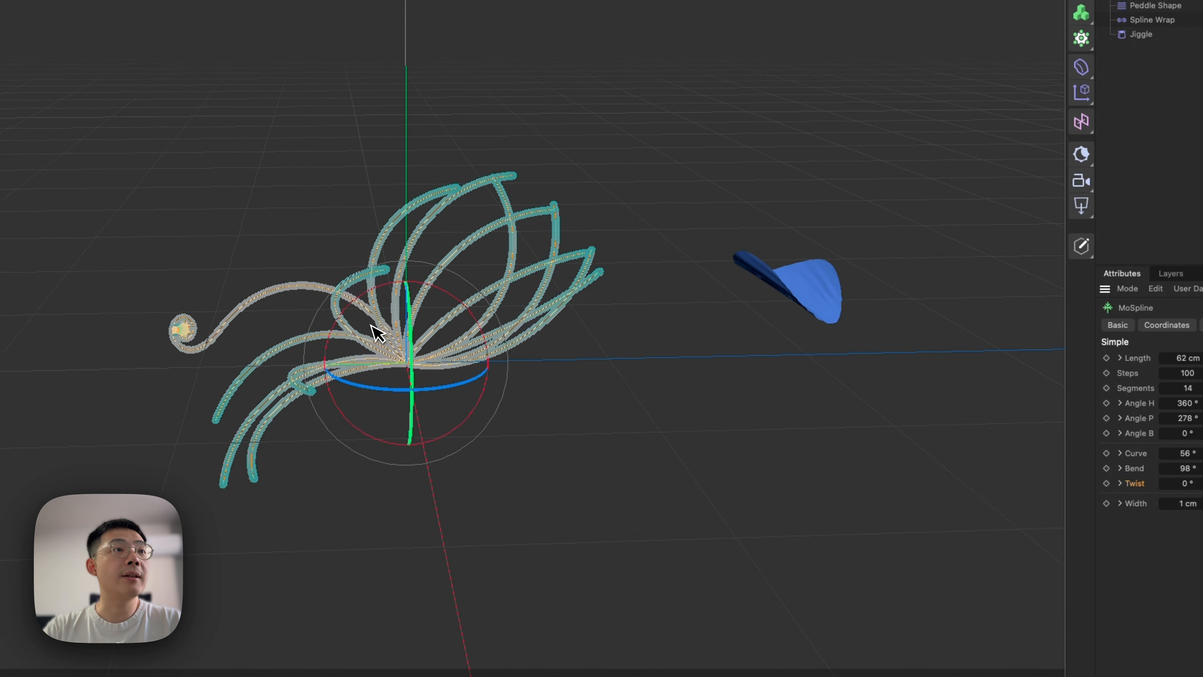
Rotate the circular MoSpline arrangement so that it opens upward like a flower.
{"action": "left_click_drag", "start_coordinate": [371, 325], "coordinate": [395, 288], "text": "alt"}
{"action": "key", "text": "3"}
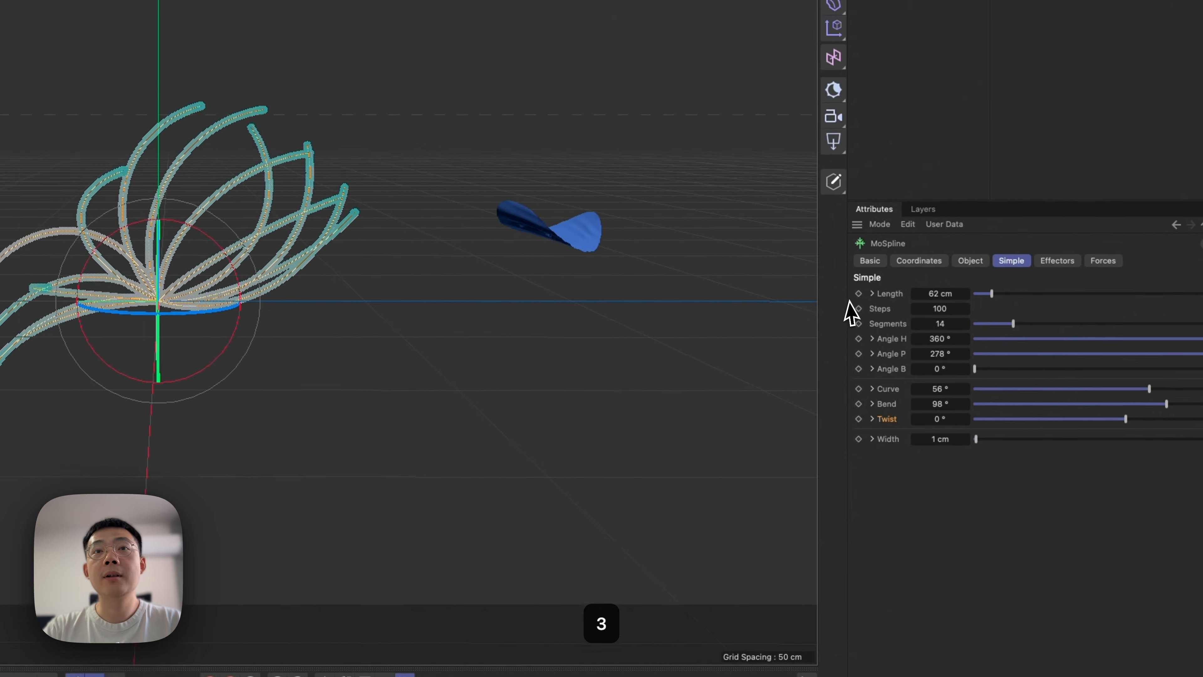
{"action": "left_click_drag", "start_coordinate": [1028, 354], "coordinate": [949, 354]}
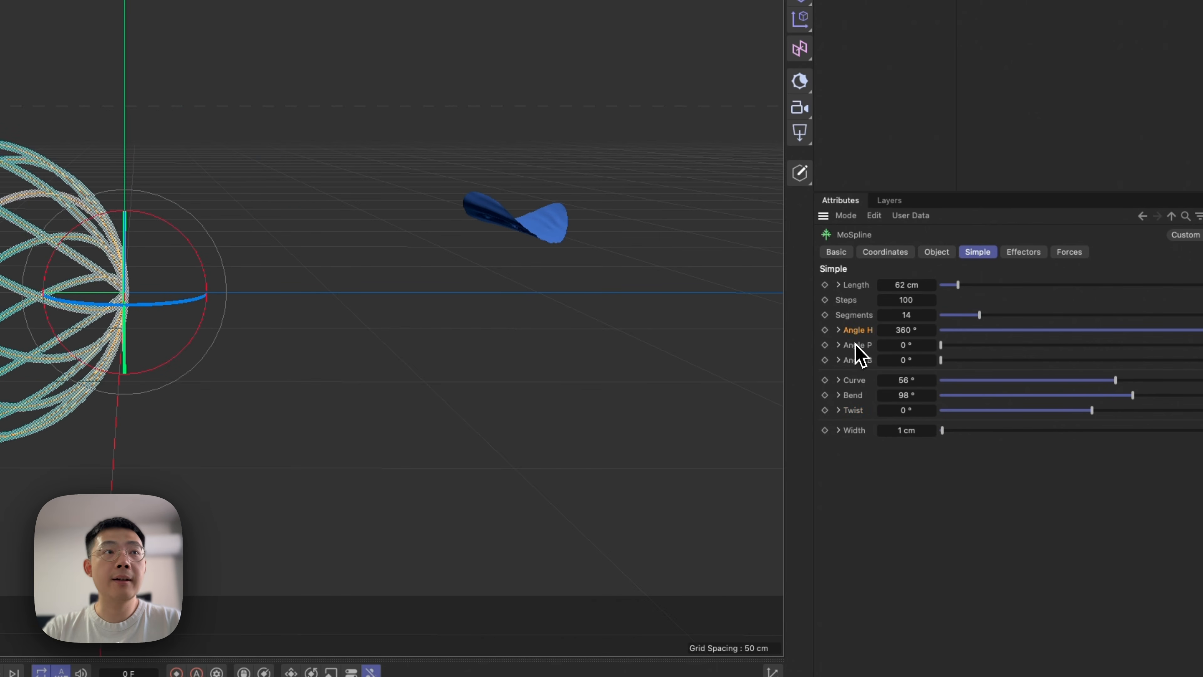
{"action": "left_click_drag", "start_coordinate": [39, 250], "coordinate": [204, 279], "text": "alt"}
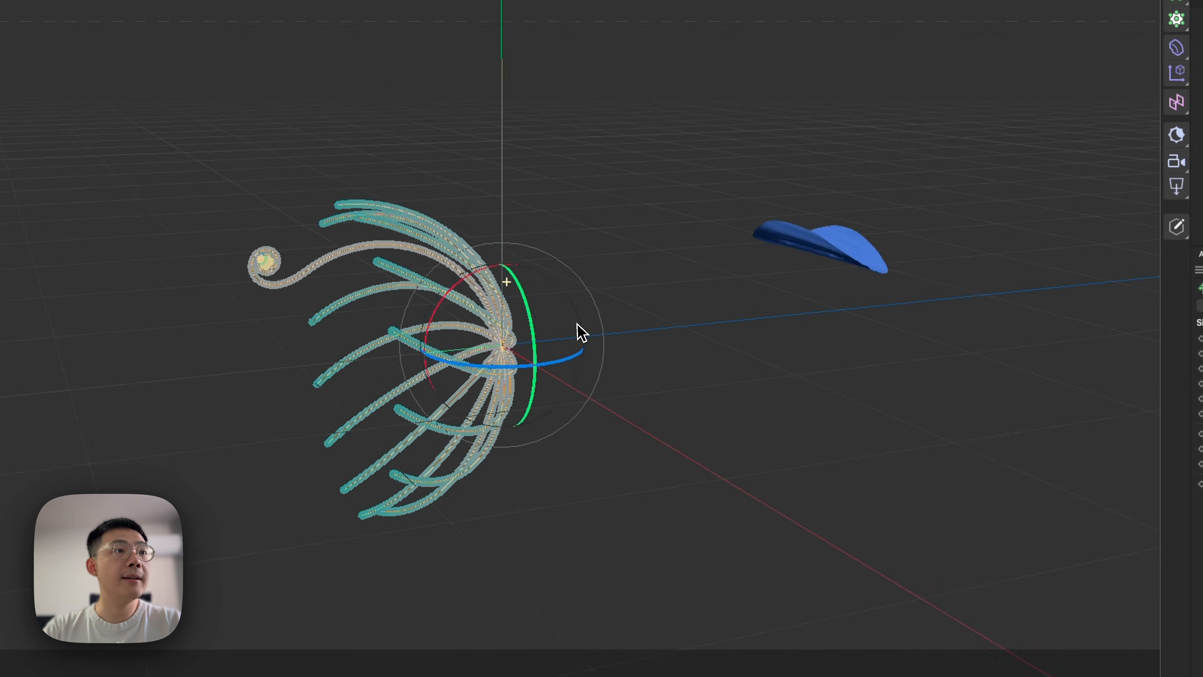
{"action": "left_click_drag", "start_coordinate": [582, 332], "coordinate": [511, 319], "text": "alt"}
{"action": "key", "text": "3"}
{"action": "left_click_drag", "start_coordinate": [520, 265], "coordinate": [647, 356]}
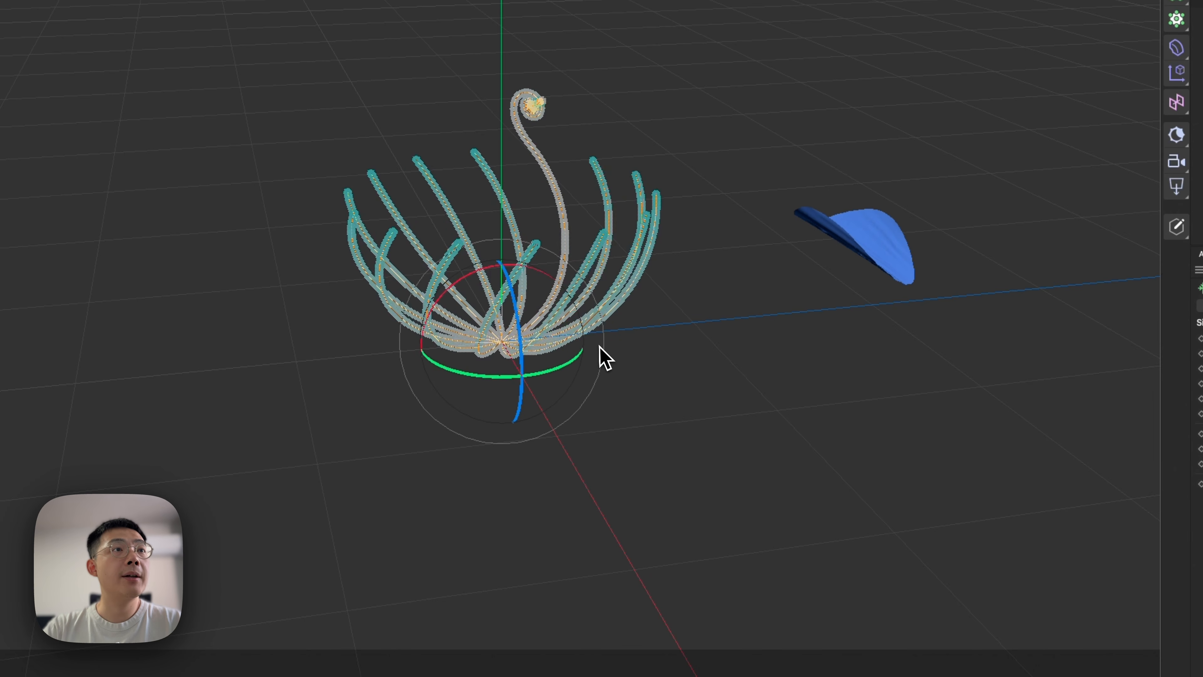
{"action": "left_click_drag", "start_coordinate": [566, 265], "coordinate": [622, 317]}
{"action": "key", "text": "3"}
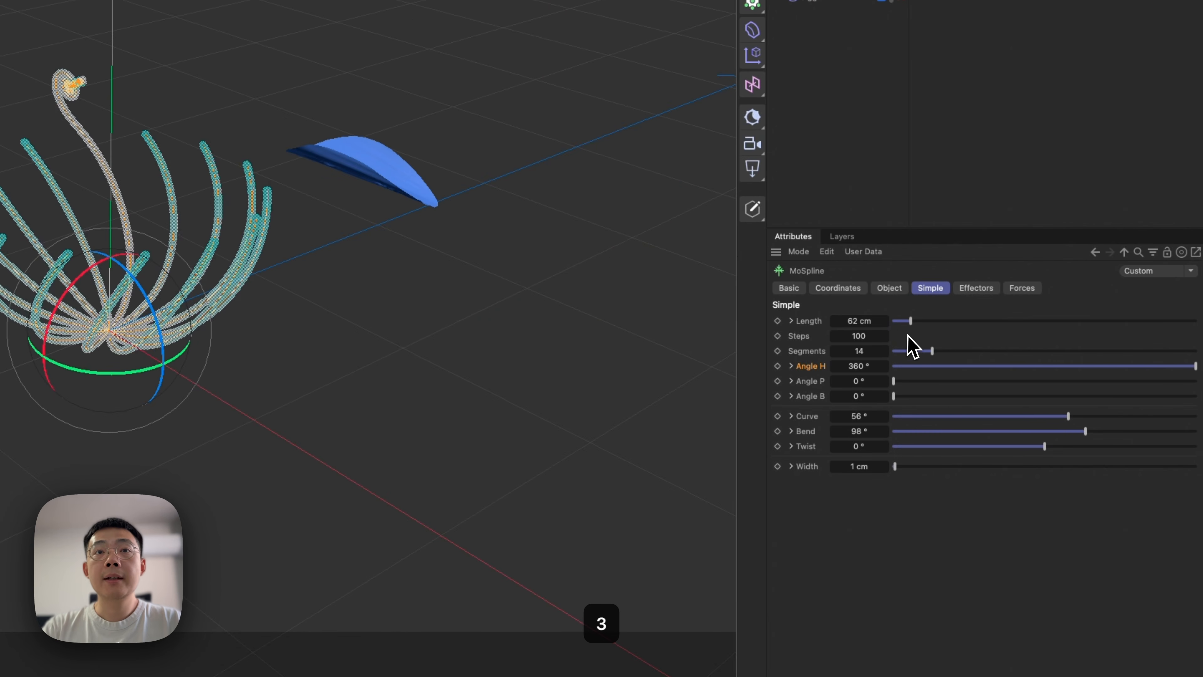
Compare the MoSpline's Complete Spline and Separate Segments grow modes and keep Separate Segments.
{"action": "left_click", "coordinate": [893, 290]}
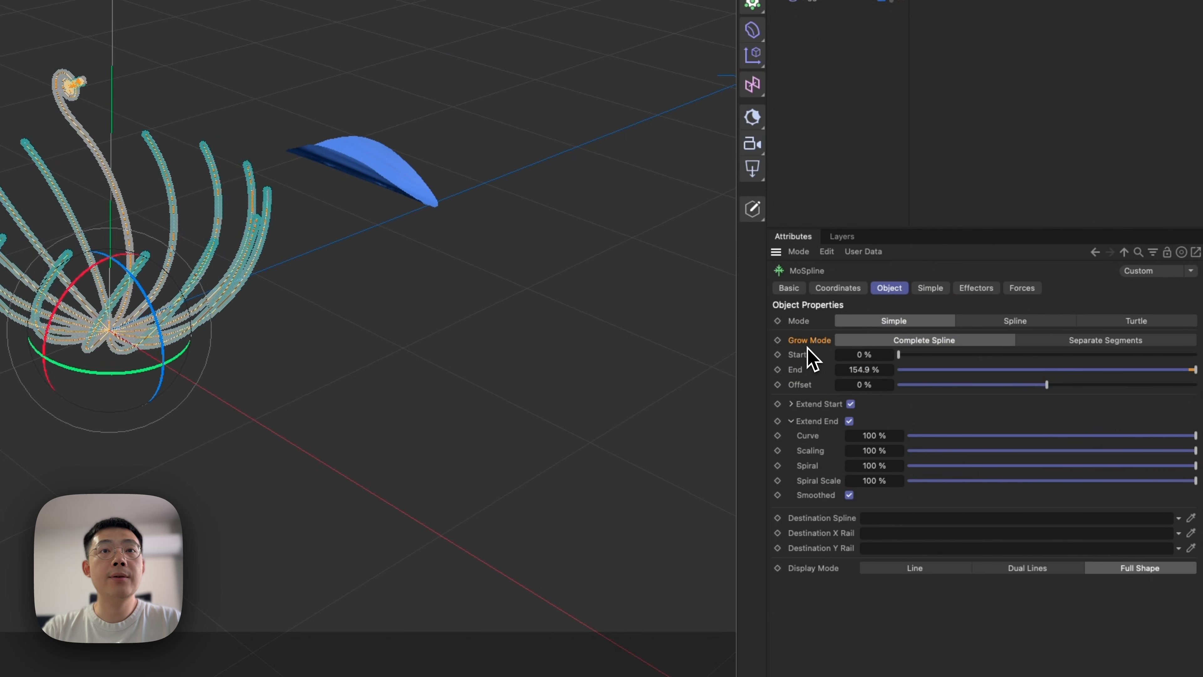
{"action": "left_click", "coordinate": [1089, 340]}
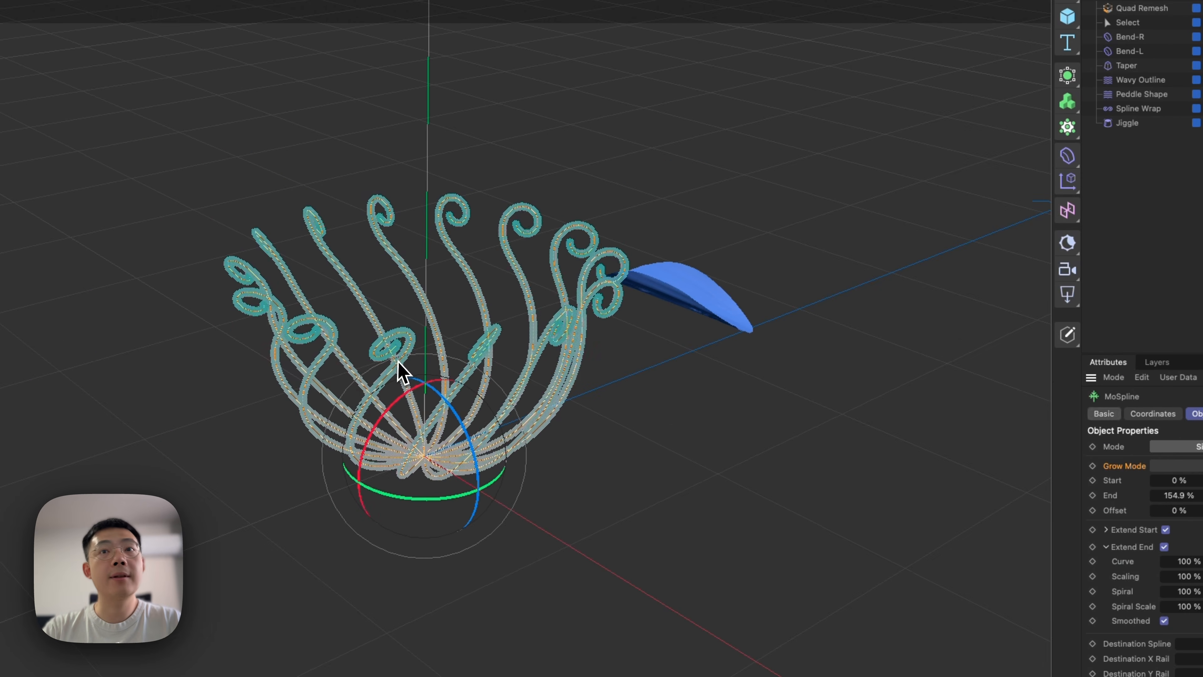
{"action": "left_click", "coordinate": [992, 356]}
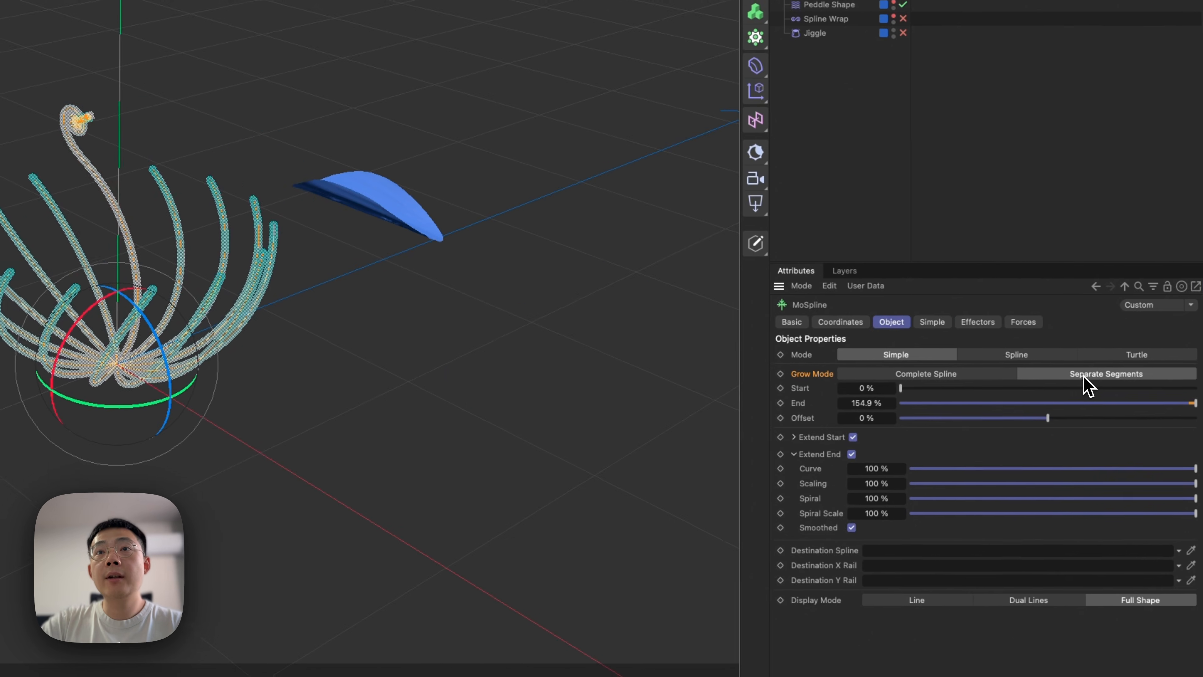
{"action": "left_click", "coordinate": [1126, 390]}
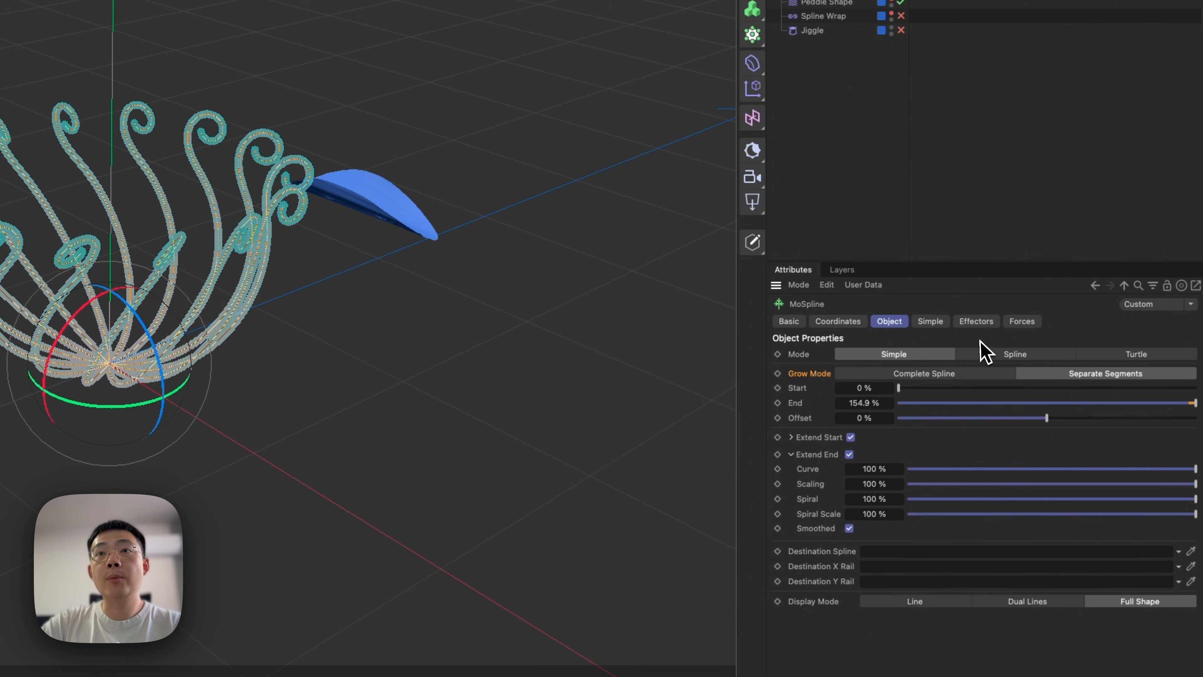
{"action": "left_click_drag", "start_coordinate": [500, 436], "coordinate": [449, 428], "text": "alt"}
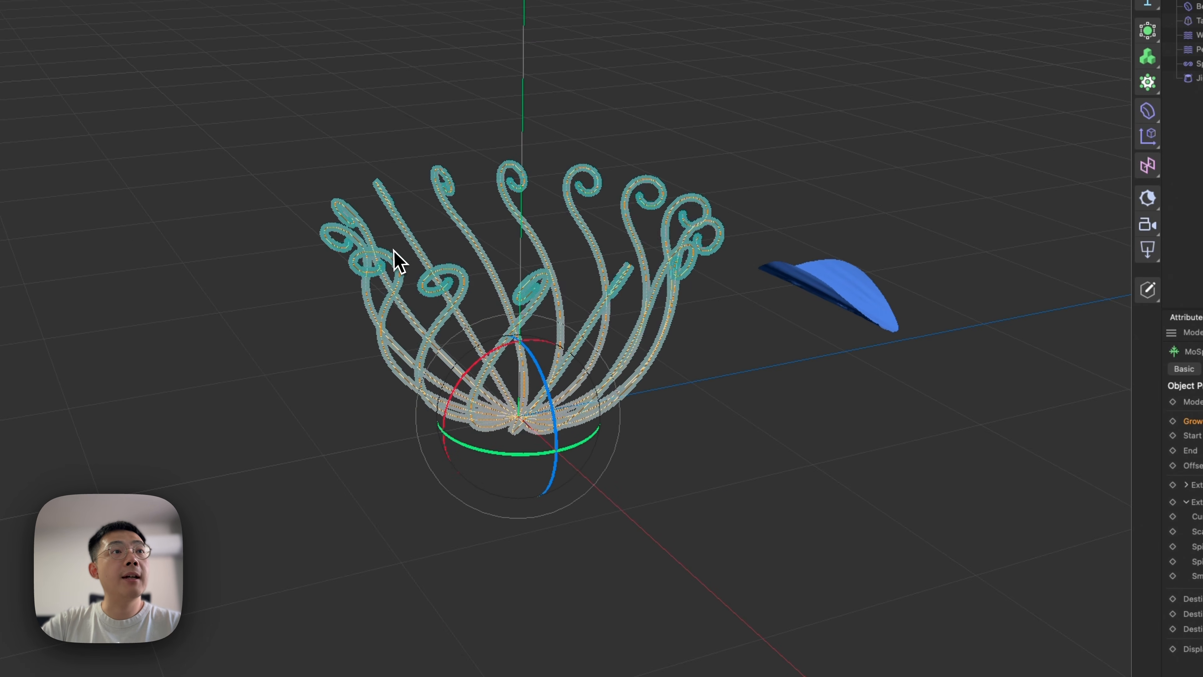
{"action": "left_click_drag", "start_coordinate": [414, 257], "coordinate": [430, 357], "text": "alt"}
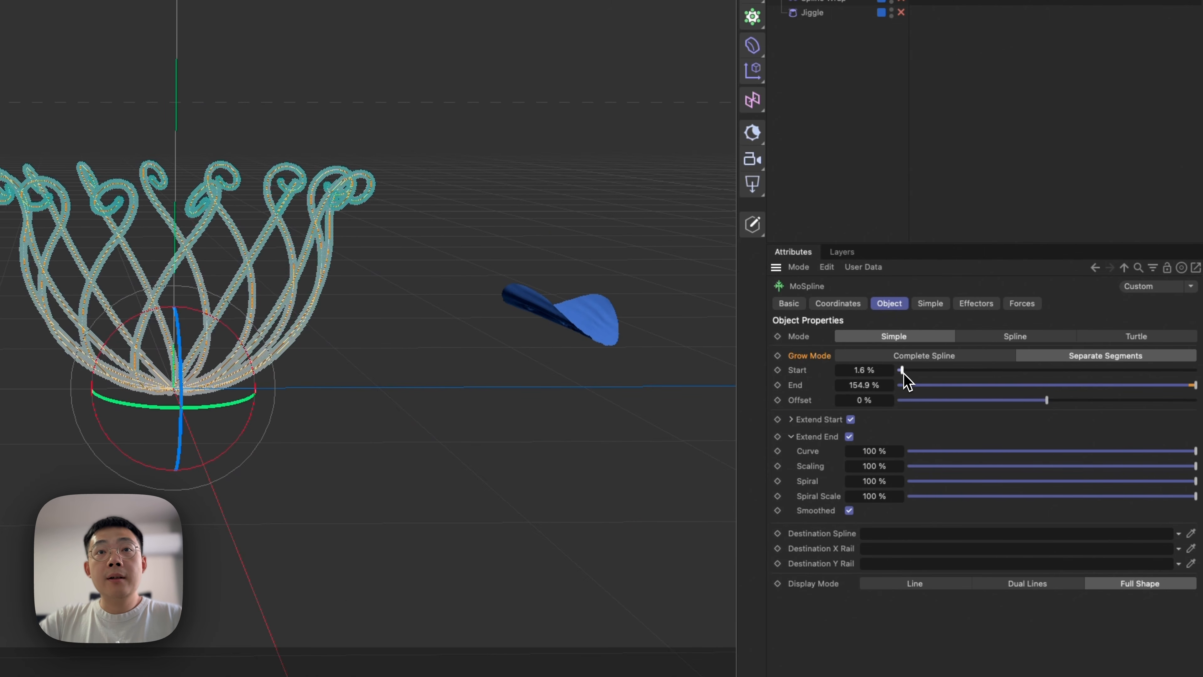
Vary the MoSpline's End value to demonstrate its growth and set it to 150 %.
{"action": "left_click_drag", "start_coordinate": [903, 374], "coordinate": [1004, 384]}
{"action": "left_click_drag", "start_coordinate": [1076, 301], "coordinate": [871, 296]}
{"action": "mouse_move", "coordinate": [1194, 285]}
{"action": "left_mouse_down"}
{"action": "mouse_move", "coordinate": [979, 306]}
{"action": "mouse_move", "coordinate": [1195, 285]}
{"action": "left_mouse_up"}
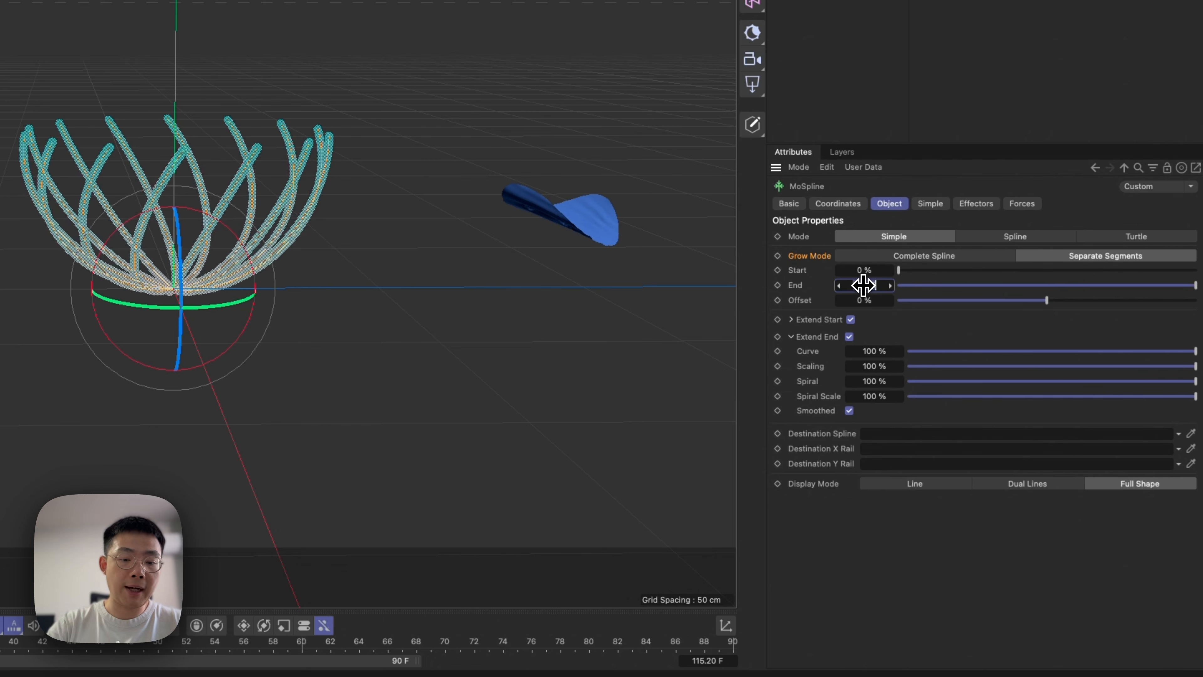
{"action": "key", "text": "Return"}
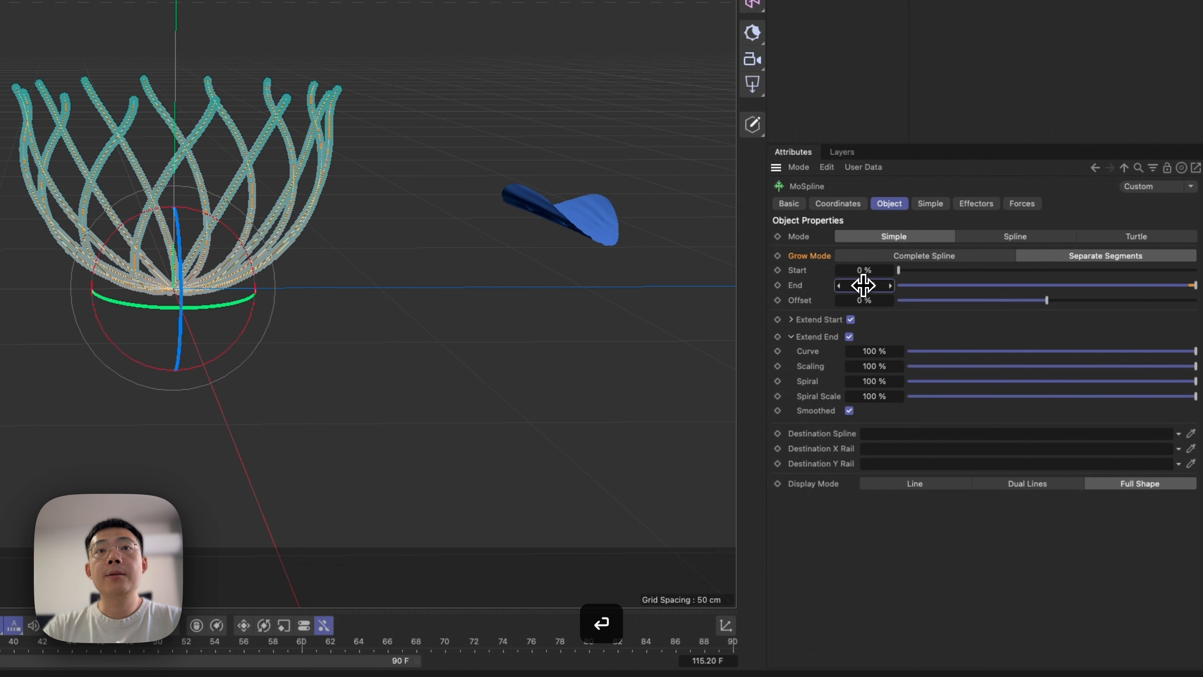
{"action": "key", "text": "Return"}
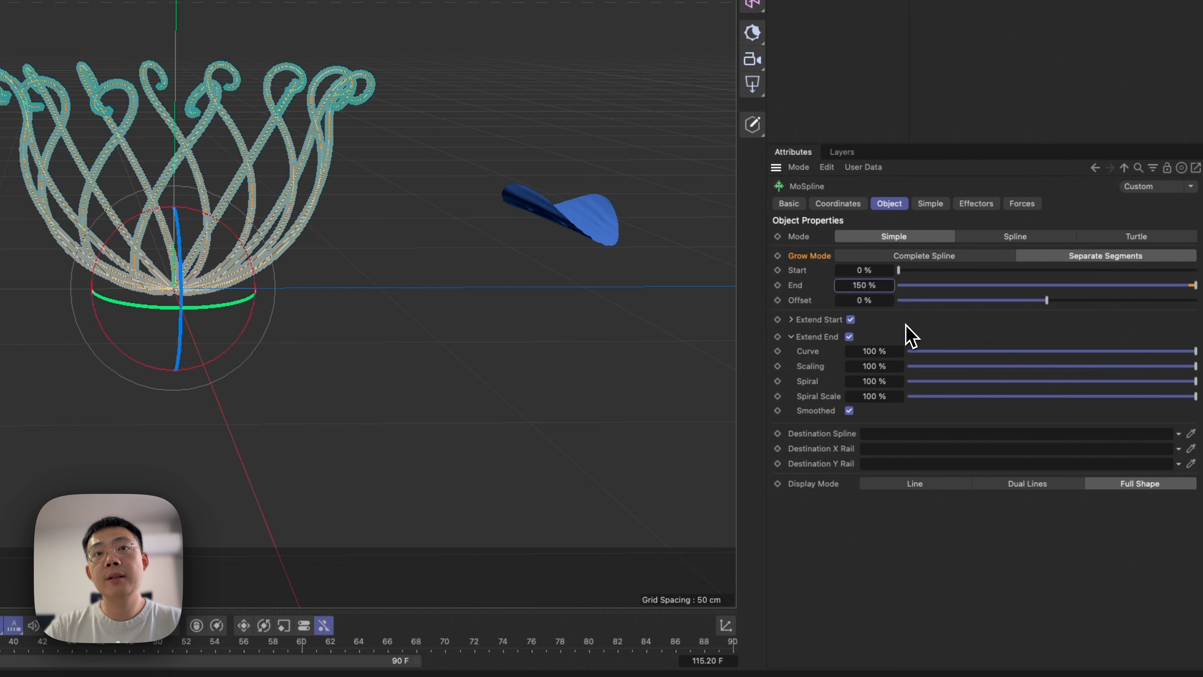
Try out the MoSpline's Extend End Scaling and Curve values and reduce its Spiral value to 35.3 %.
{"action": "left_click_drag", "start_coordinate": [1059, 368], "coordinate": [1197, 366]}
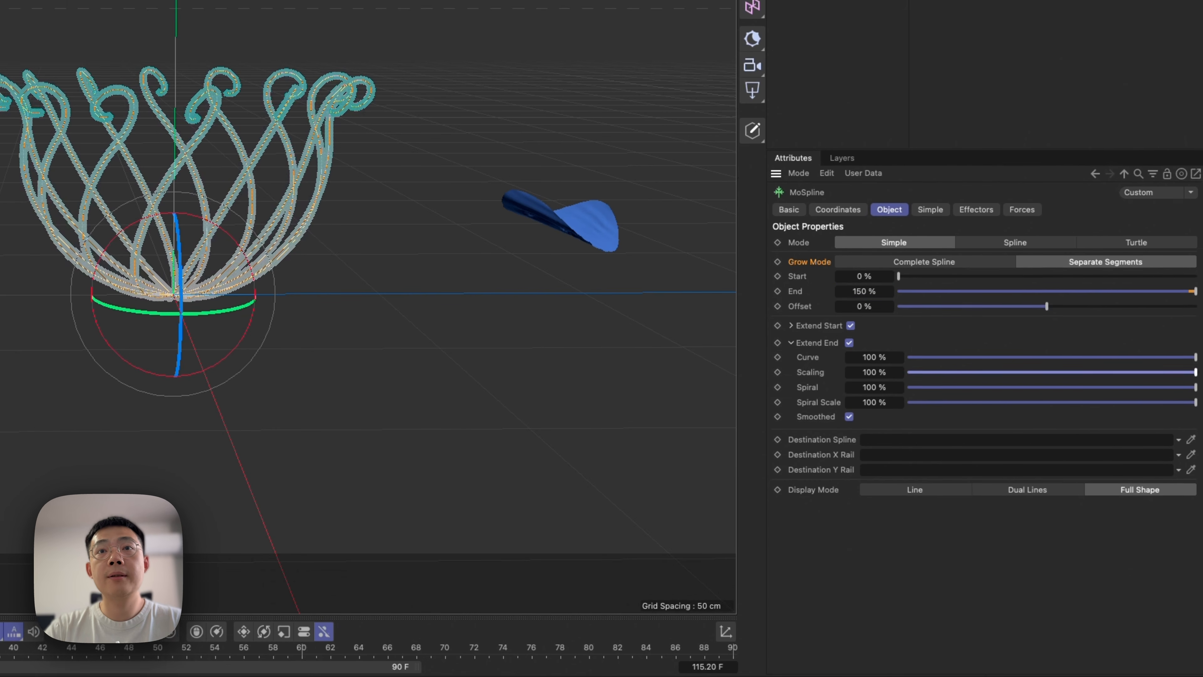
{"action": "left_click_drag", "start_coordinate": [991, 350], "coordinate": [1189, 383]}
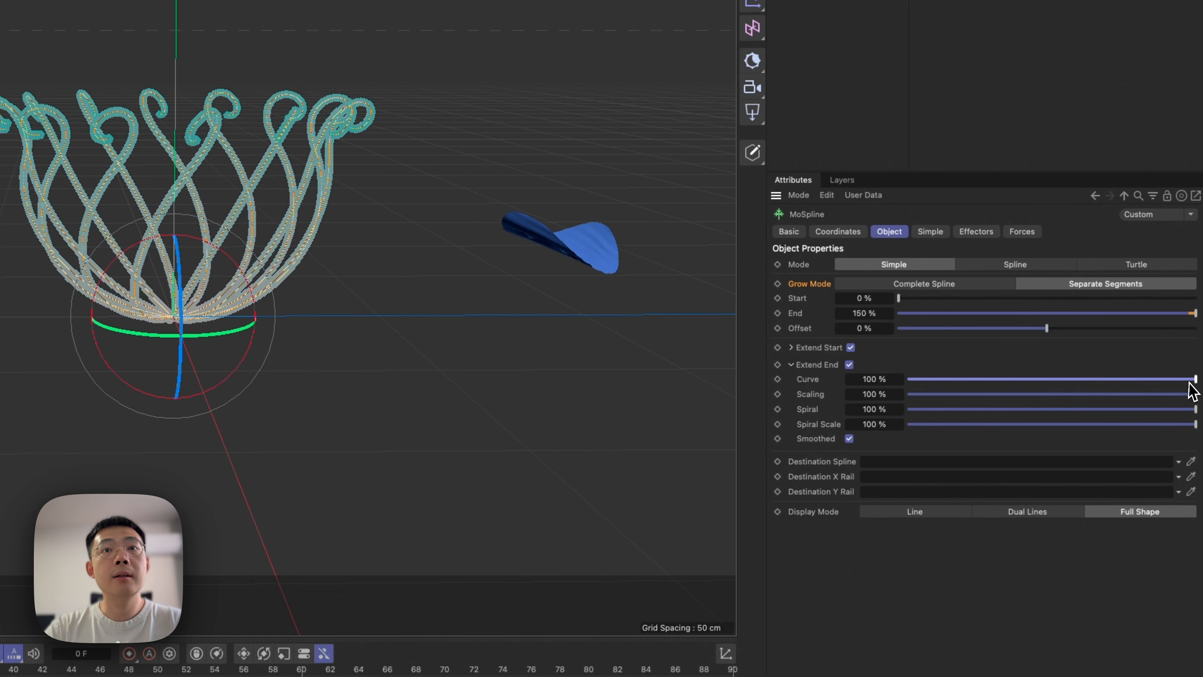
{"action": "left_click_drag", "start_coordinate": [912, 410], "coordinate": [969, 432]}
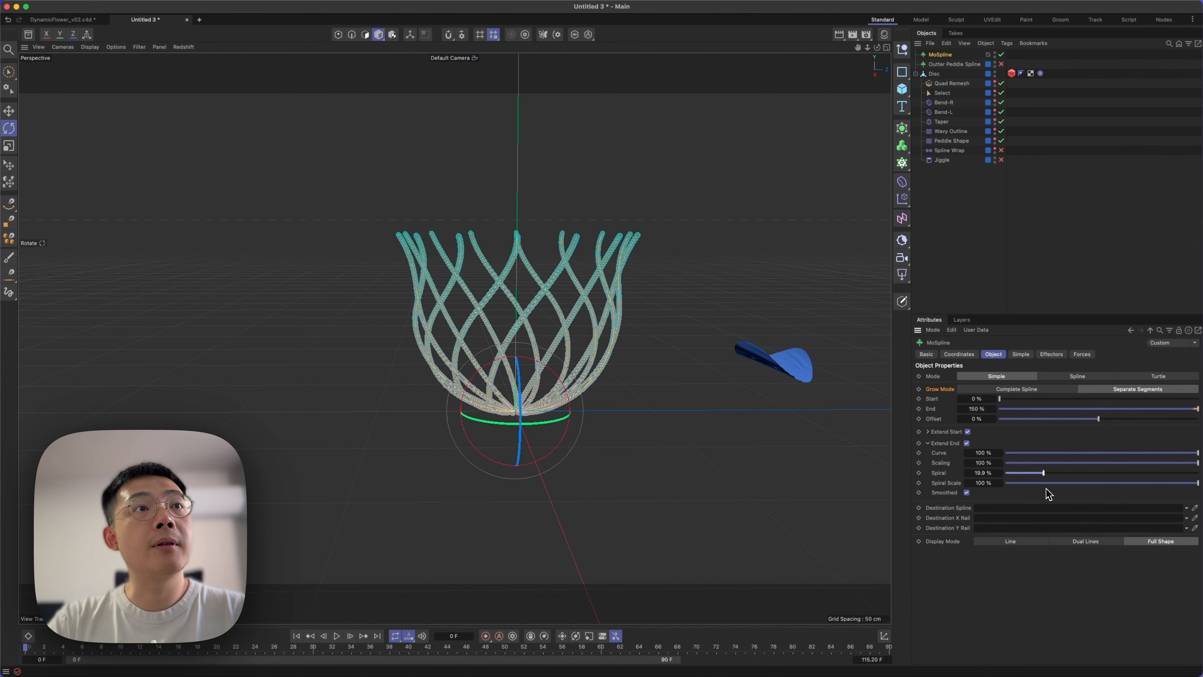
{"action": "left_click_drag", "start_coordinate": [1049, 492], "coordinate": [1077, 499]}
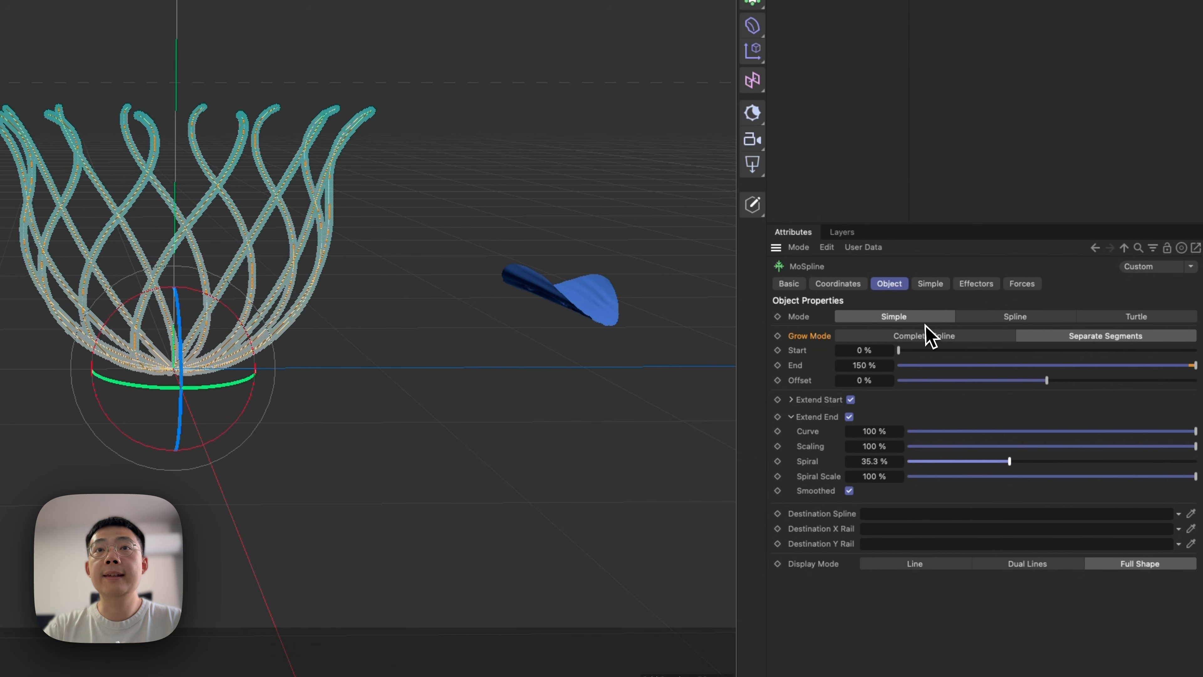
Shape the MoSpline with a Length of 48 cm, Curve of 29°, Bend of 46° and Twist of 59°.
{"action": "left_click", "coordinate": [929, 284]}
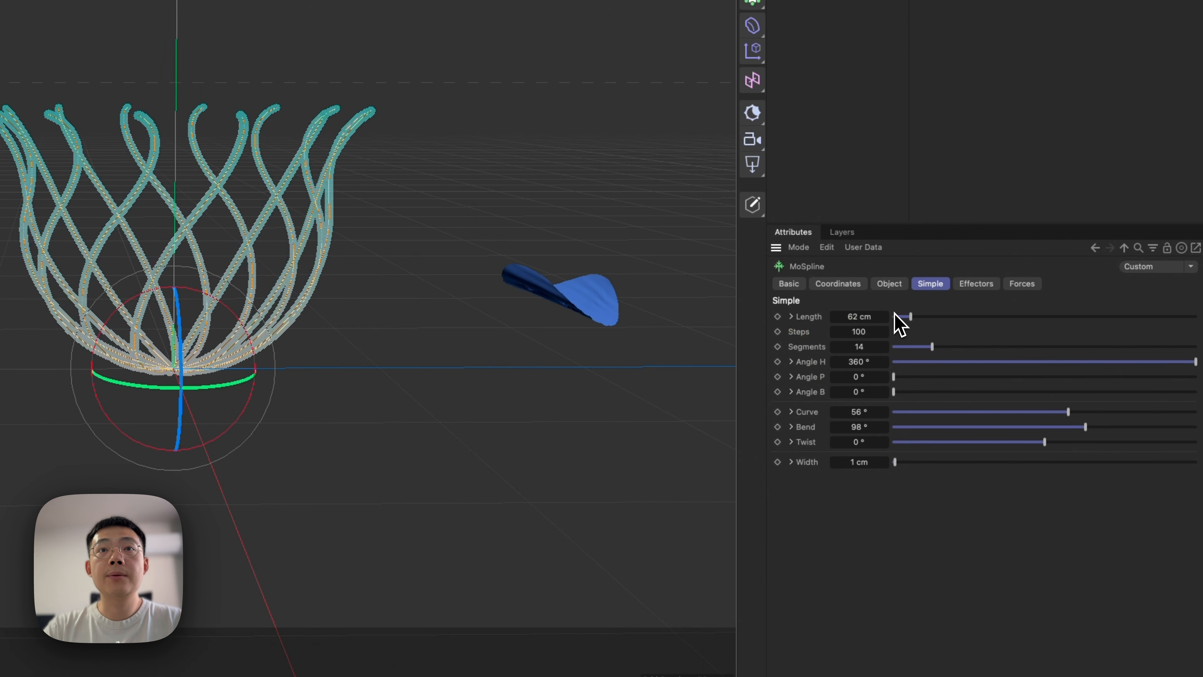
{"action": "left_click_drag", "start_coordinate": [904, 318], "coordinate": [907, 324]}
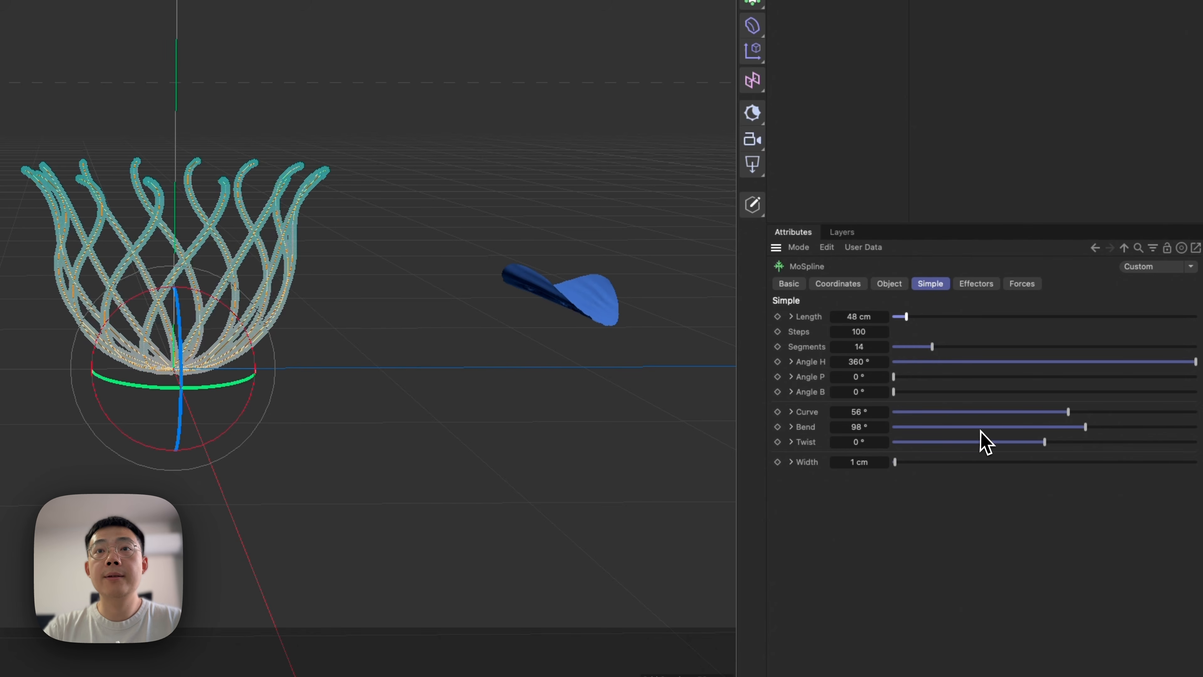
{"action": "mouse_move", "coordinate": [1077, 431]}
{"action": "left_mouse_down"}
{"action": "mouse_move", "coordinate": [1111, 430]}
{"action": "mouse_move", "coordinate": [1053, 443]}
{"action": "mouse_move", "coordinate": [1065, 437]}
{"action": "left_mouse_up"}
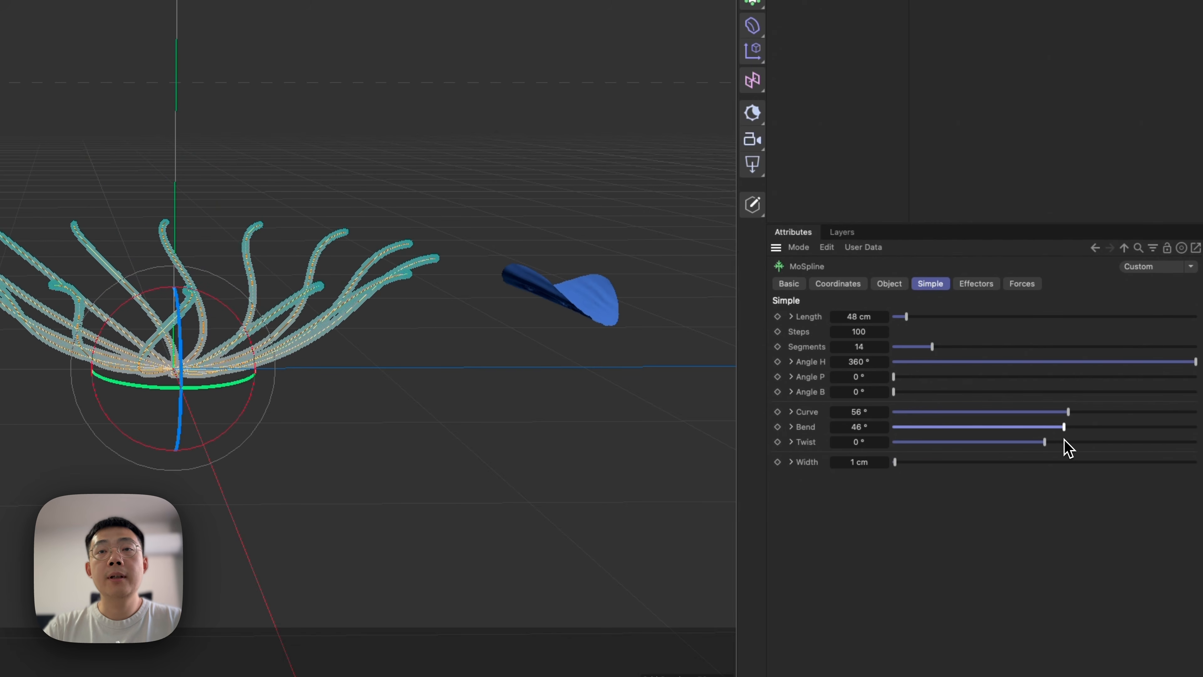
{"action": "left_click_drag", "start_coordinate": [1072, 416], "coordinate": [1071, 443]}
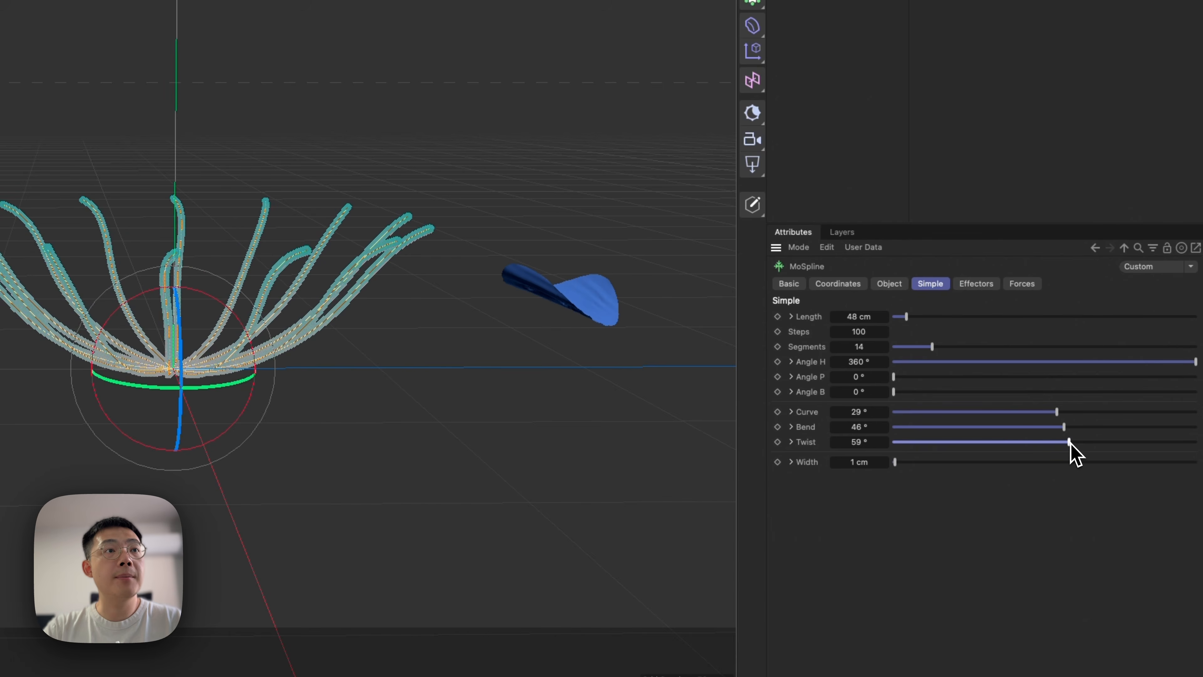
Check the spline arrangement from several angles and fine-tune the MoSpline's Bend to 51°.
{"action": "left_click_drag", "start_coordinate": [196, 368], "coordinate": [128, 328], "text": "alt"}
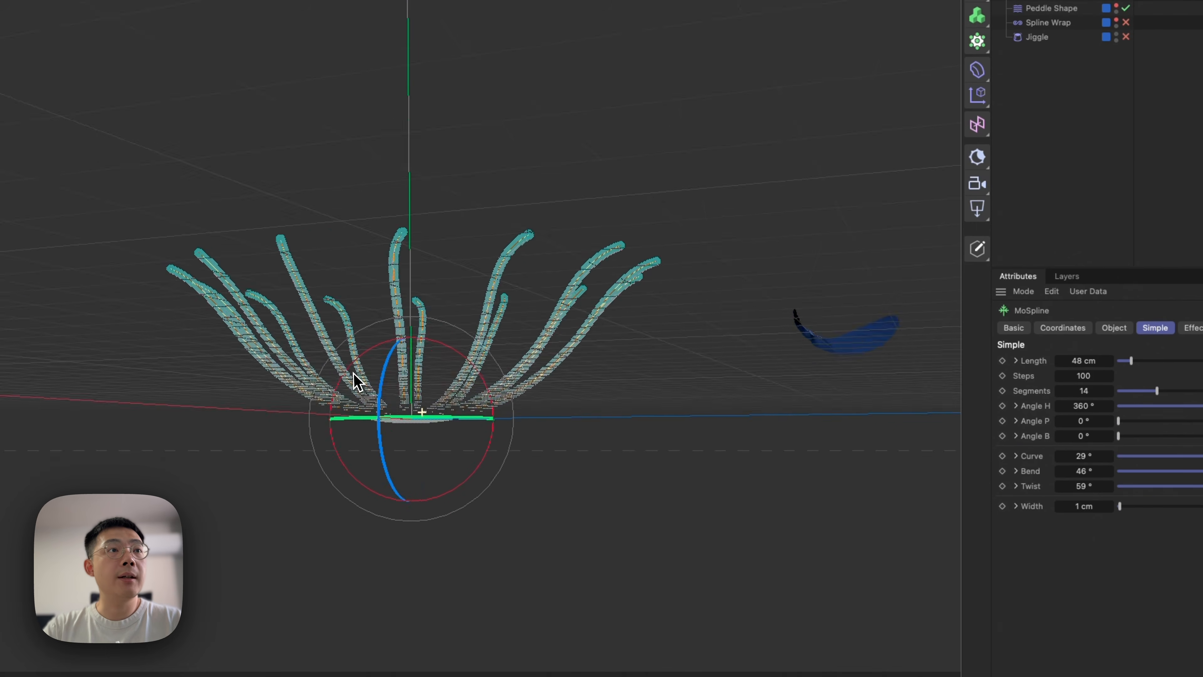
{"action": "left_click_drag", "start_coordinate": [356, 381], "coordinate": [458, 322], "text": "alt"}
{"action": "key", "text": "3"}
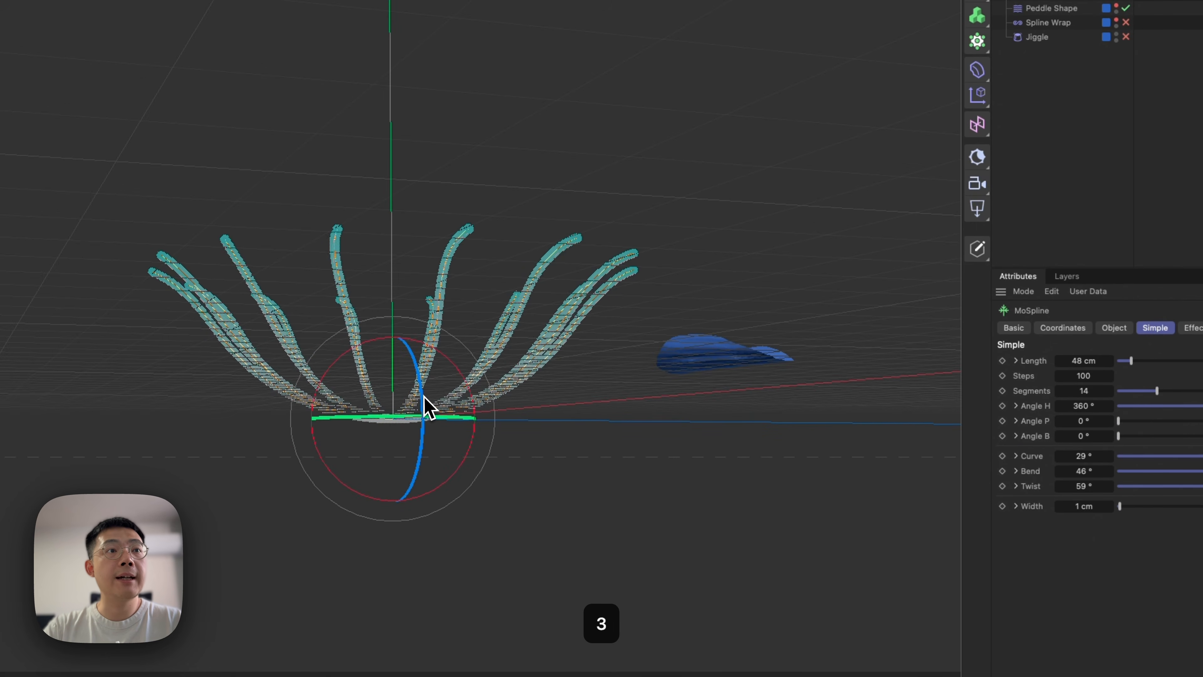
{"action": "left_click_drag", "start_coordinate": [428, 408], "coordinate": [384, 463]}
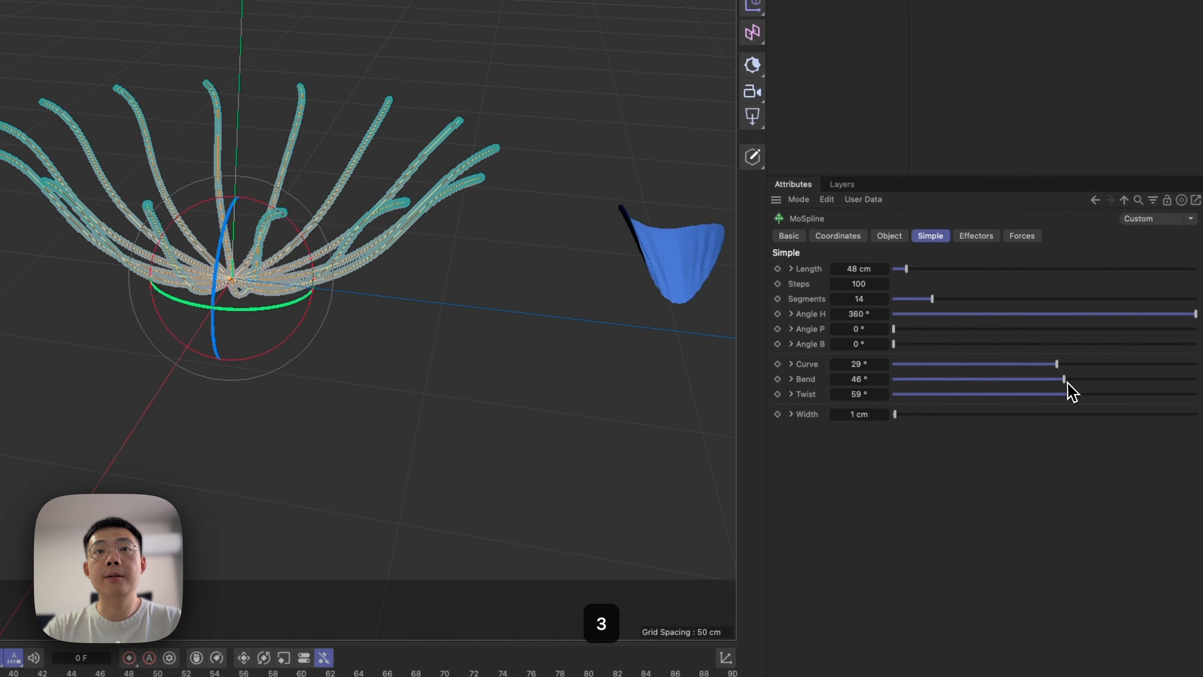
{"action": "left_click_drag", "start_coordinate": [1068, 383], "coordinate": [1066, 386]}
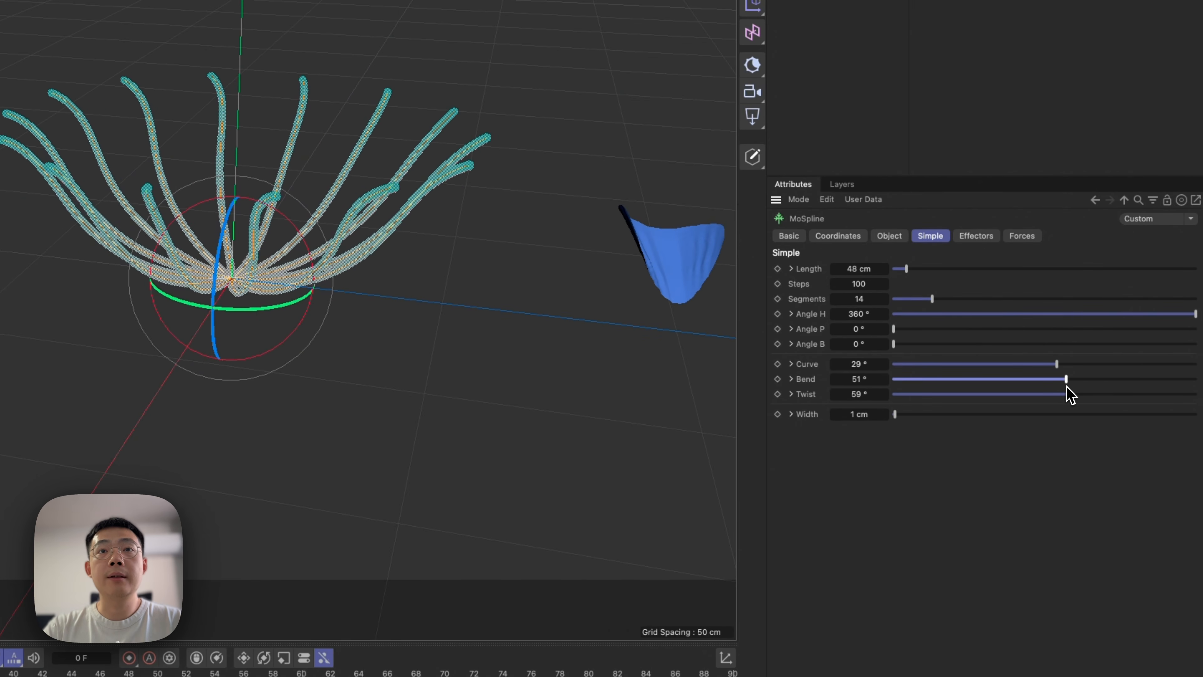
Extend the MoSpline's End to 173.9 % and set its Extend End Spiral to 59 % so the tips curl outward.
{"action": "left_click", "coordinate": [888, 236]}
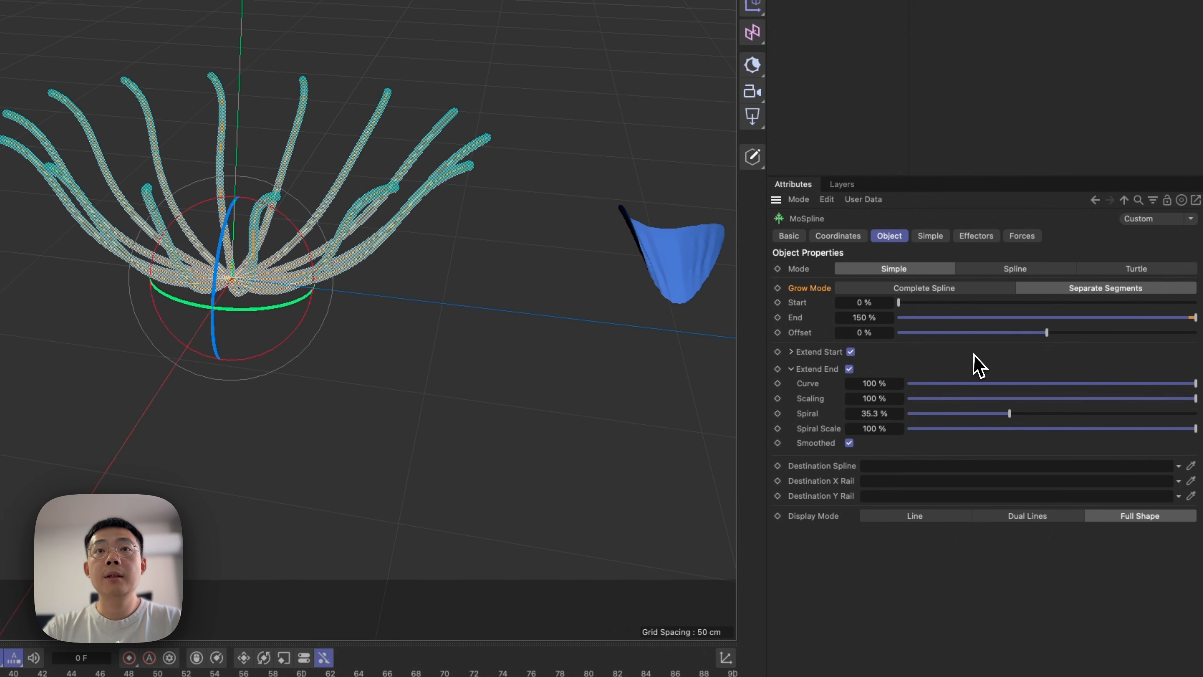
{"action": "left_click_drag", "start_coordinate": [865, 317], "coordinate": [856, 320]}
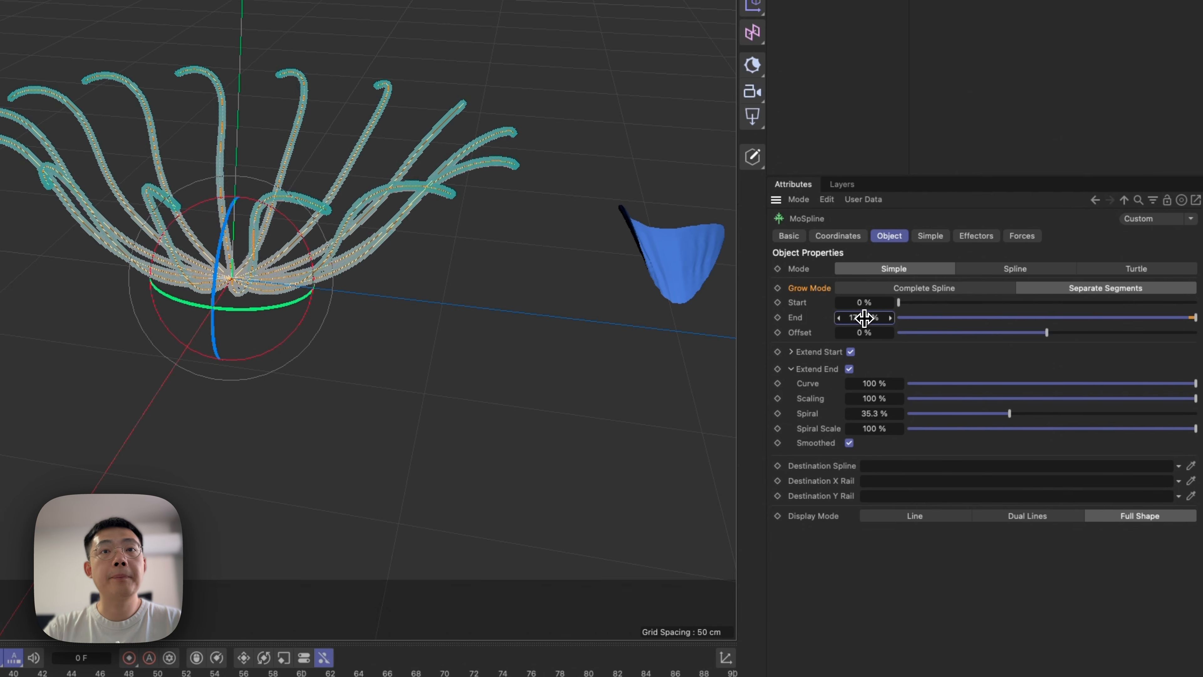
{"action": "left_click_drag", "start_coordinate": [1019, 414], "coordinate": [1078, 443]}
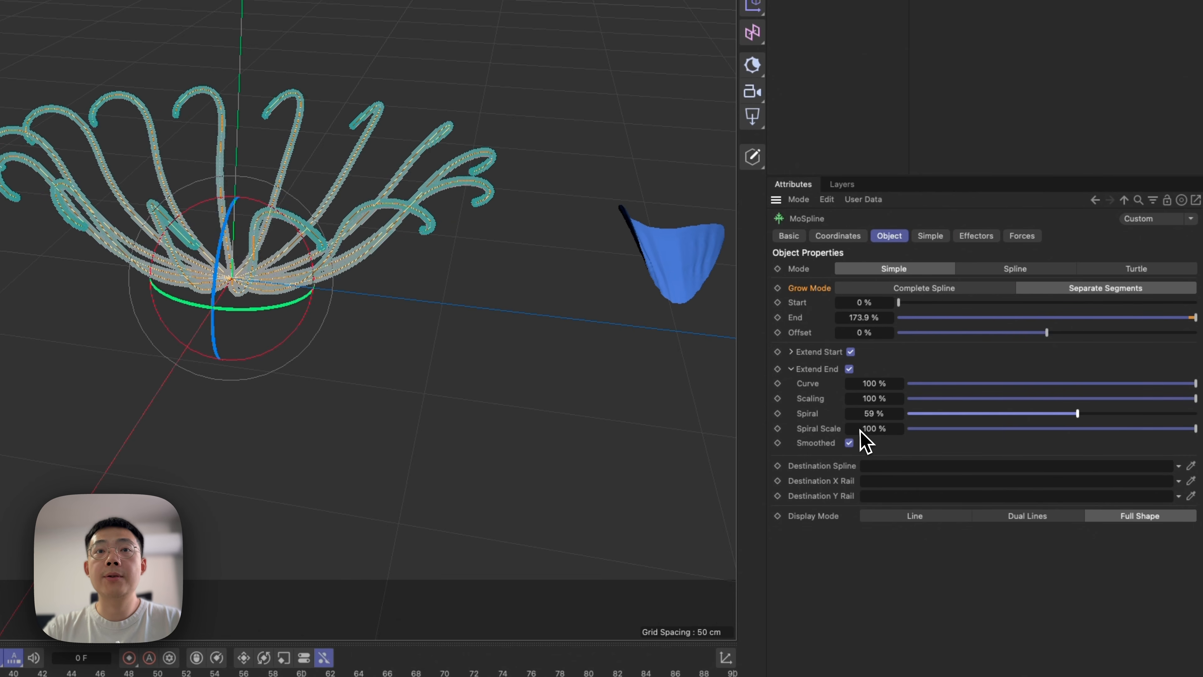
Reset the MoSpline's Twist and Curve, and fine-tune Curve to -10° and Twist to -8°.
{"action": "left_click", "coordinate": [929, 236]}
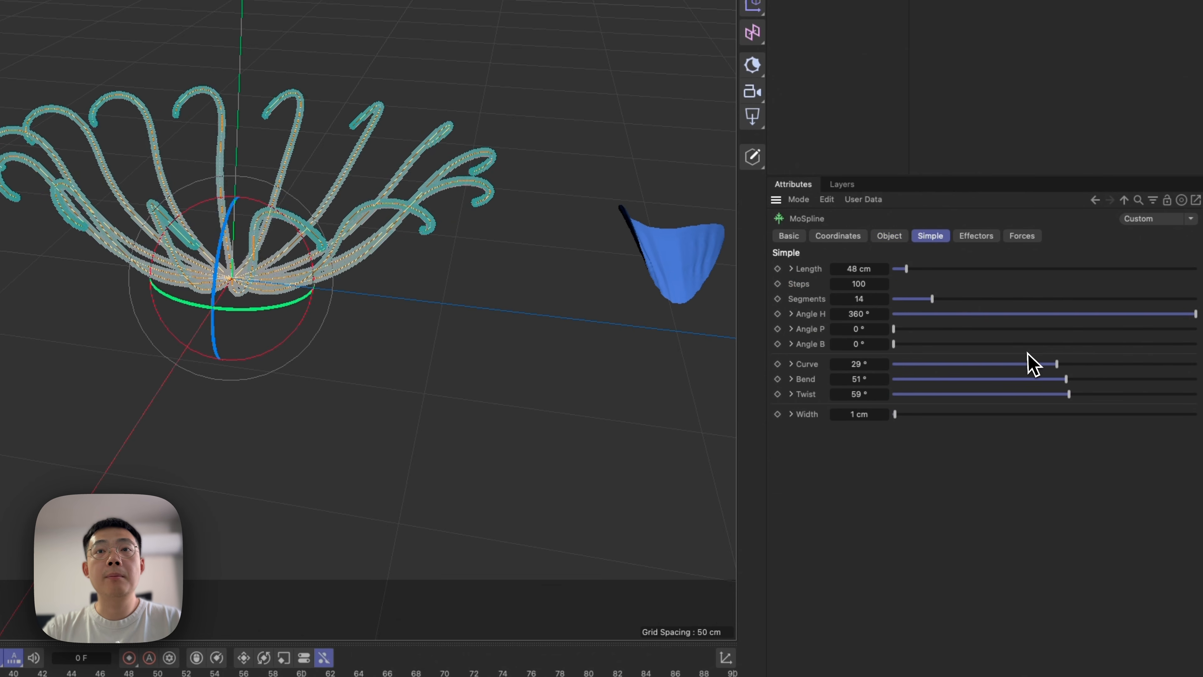
{"action": "right_click", "coordinate": [885, 393]}
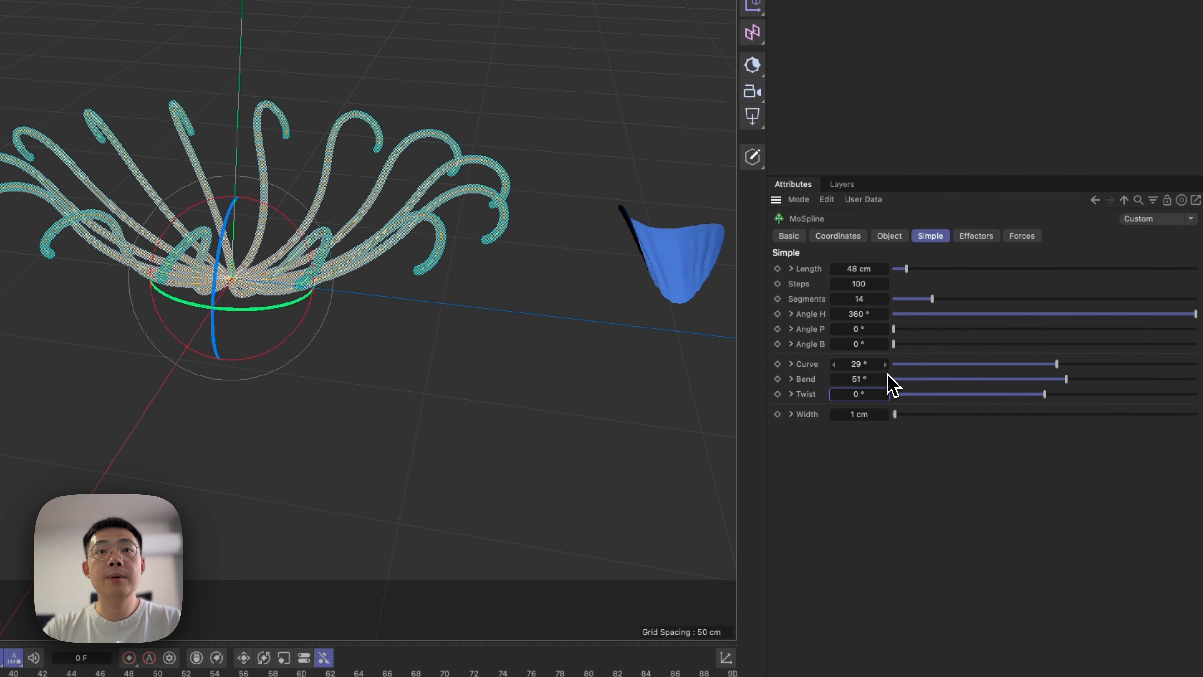
{"action": "right_click", "coordinate": [885, 364]}
{"action": "left_click_drag", "start_coordinate": [1040, 366], "coordinate": [1040, 393]}
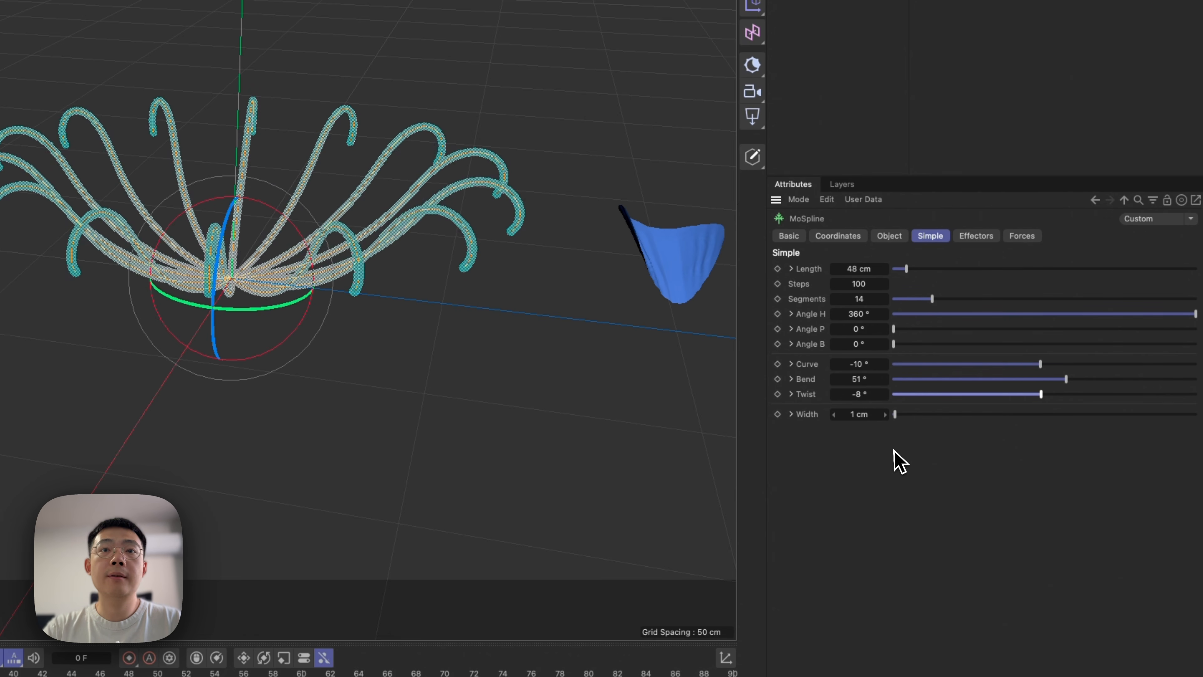
Keyframe the open-flower Curve, Bend, Twist, Spiral and End values and move those keys to frame 30.
{"action": "left_click", "coordinate": [890, 235]}
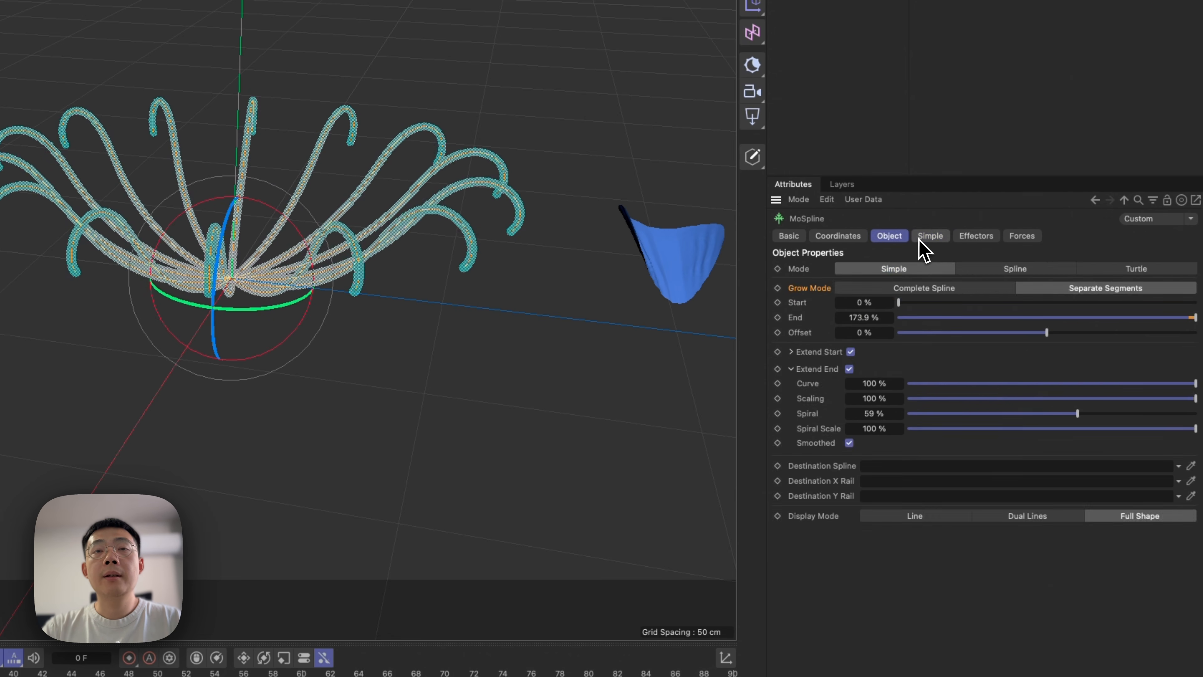
{"action": "left_click", "coordinate": [929, 237]}
{"action": "left_click_drag", "start_coordinate": [298, 264], "coordinate": [235, 246], "text": "alt"}
{"action": "left_click_drag", "start_coordinate": [482, 207], "coordinate": [625, 236], "text": "alt"}
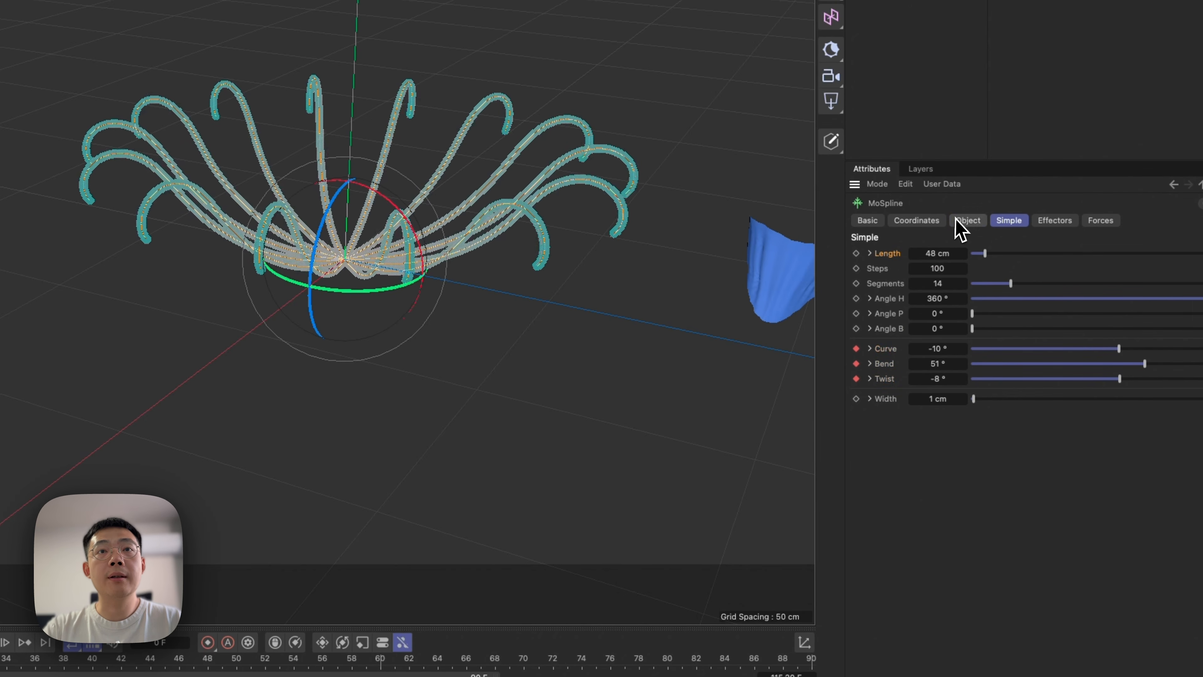
{"action": "left_click", "coordinate": [966, 221]}
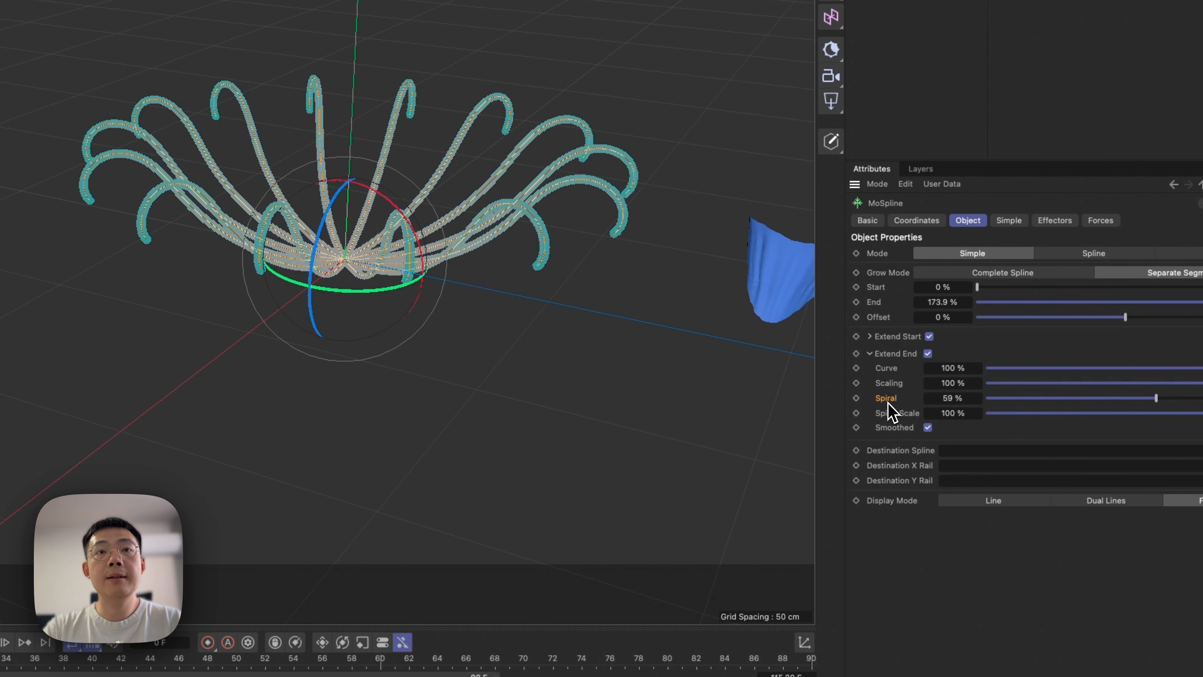
{"action": "left_click", "coordinate": [856, 302]}
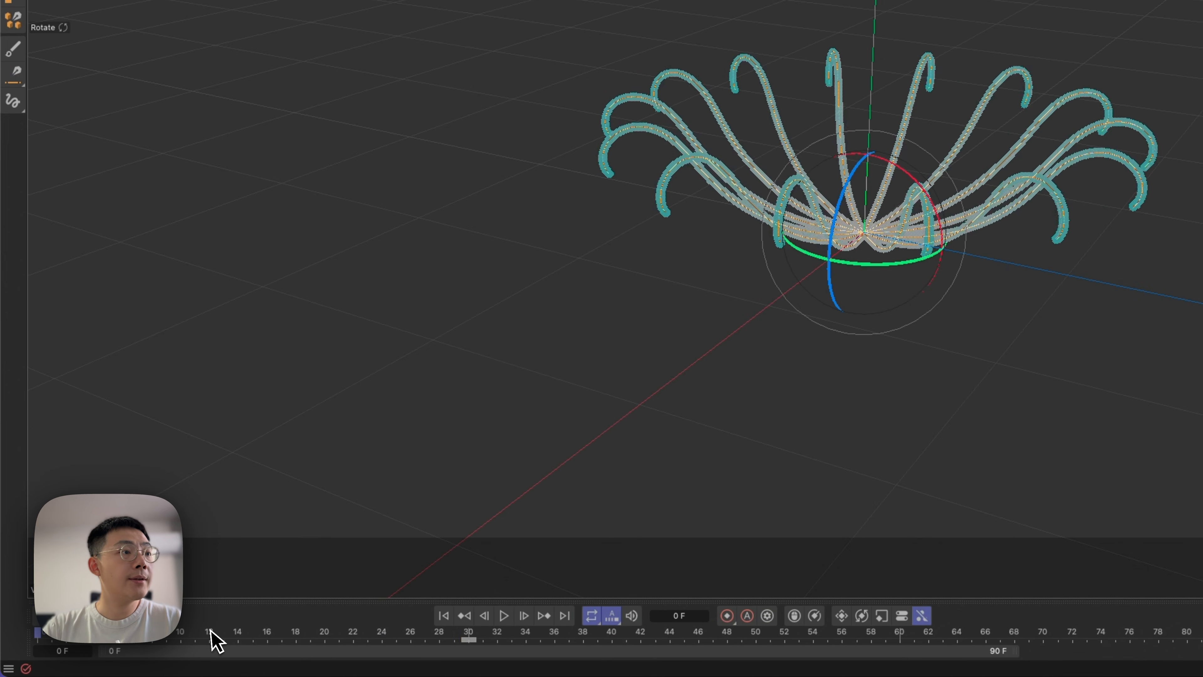
{"action": "left_click_drag", "start_coordinate": [99, 643], "coordinate": [38, 636]}
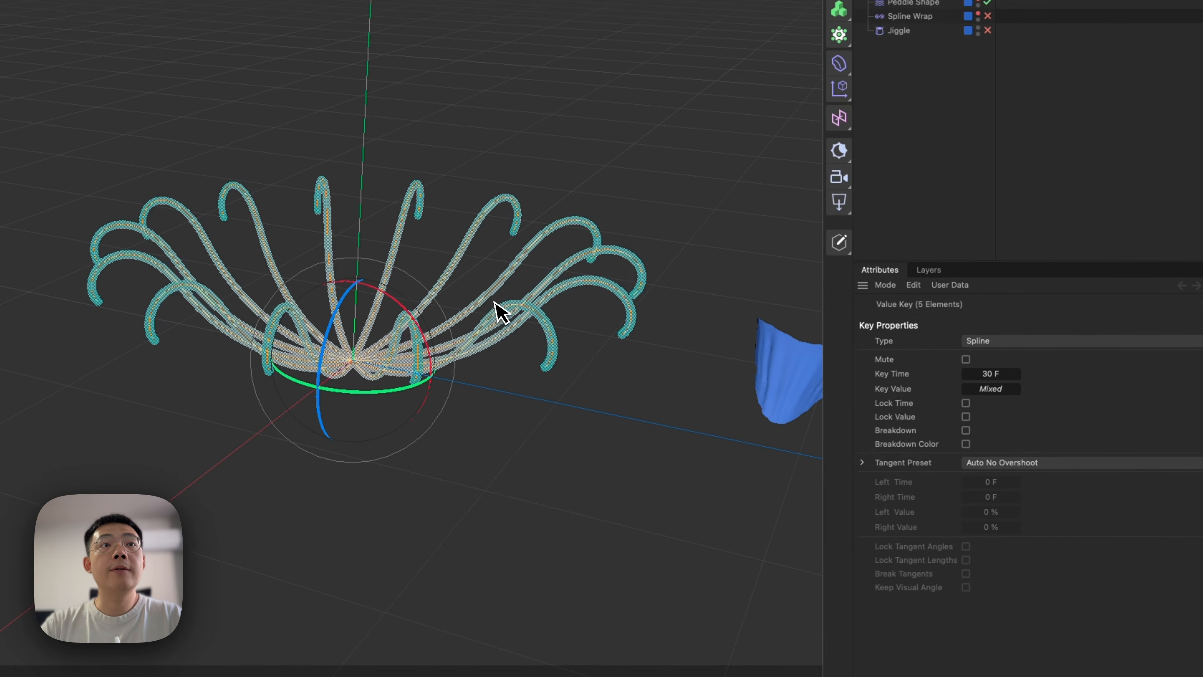
Form the closed bud at frame 0 with End 136.5 %, Spiral 35 %, Curve -30°, Bend 146° and Twist -29°.
{"action": "left_click", "coordinate": [999, 191]}
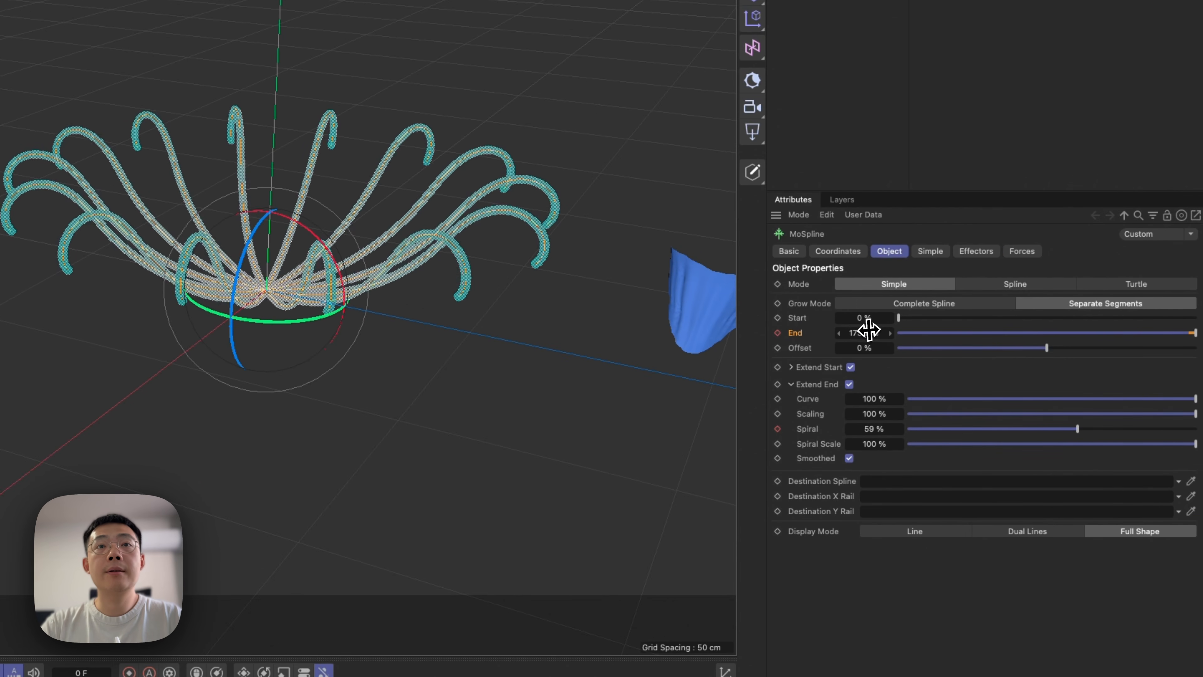
{"action": "left_click_drag", "start_coordinate": [854, 332], "coordinate": [860, 332]}
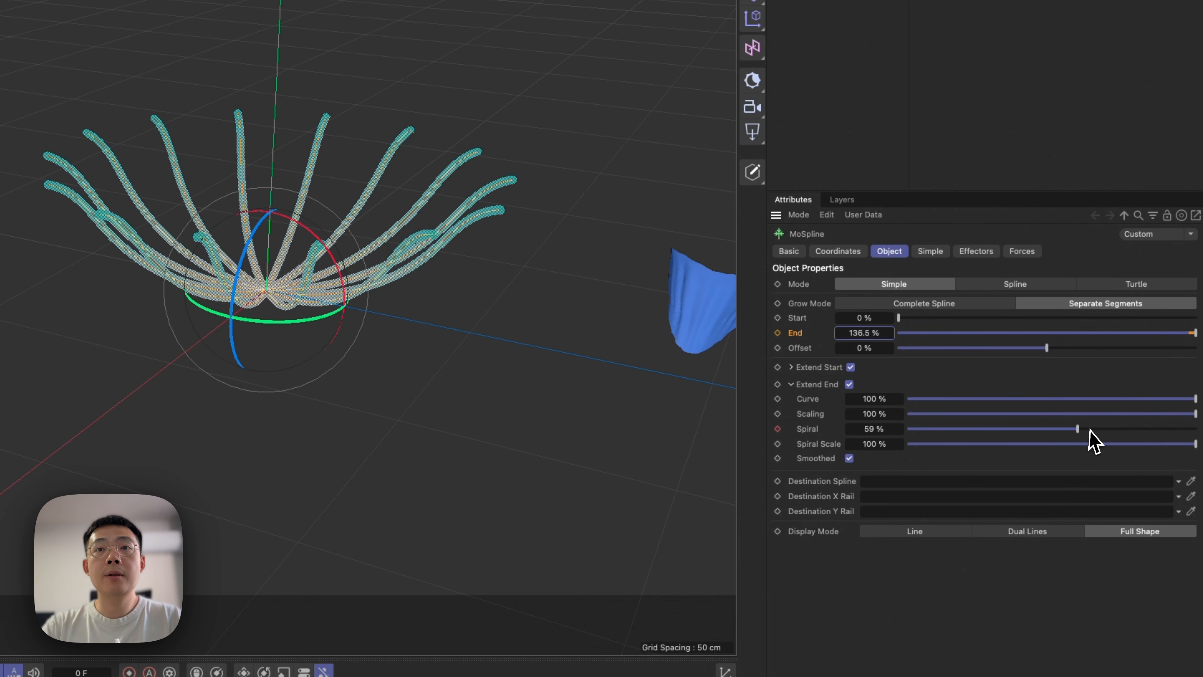
{"action": "left_click_drag", "start_coordinate": [1090, 430], "coordinate": [1032, 410]}
{"action": "left_click", "coordinate": [931, 253]}
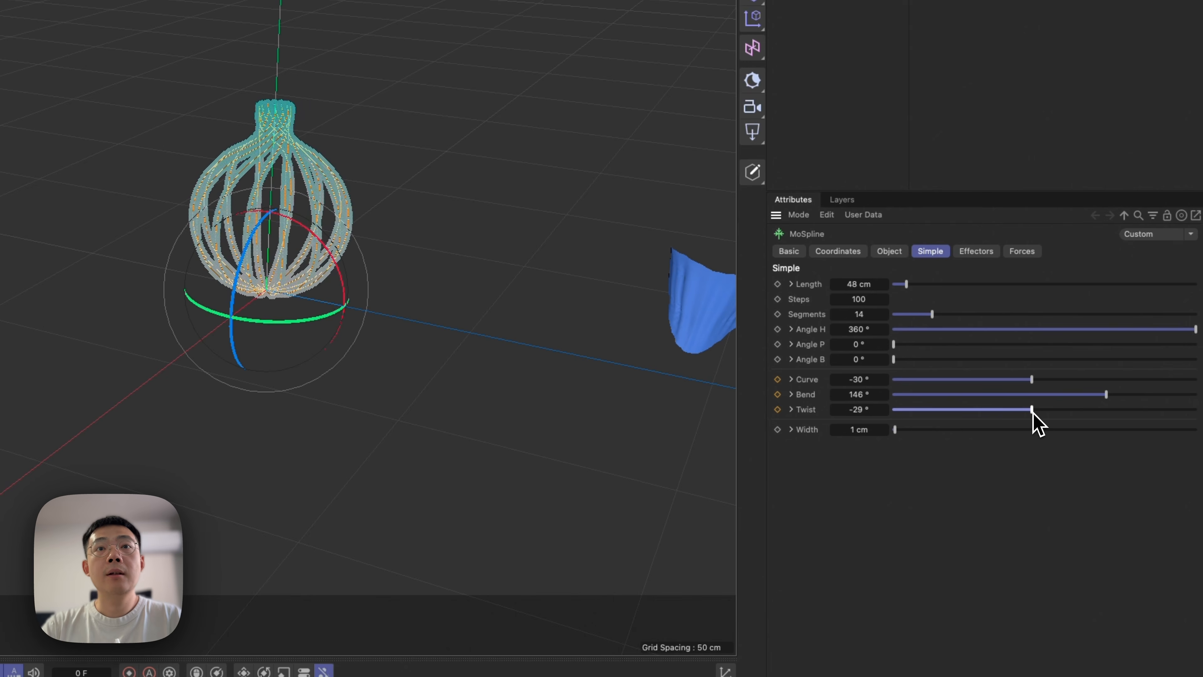
Change the MoSpline's Display Mode to Line to see the closed bud's curves clearly.
{"action": "left_click", "coordinate": [893, 254]}
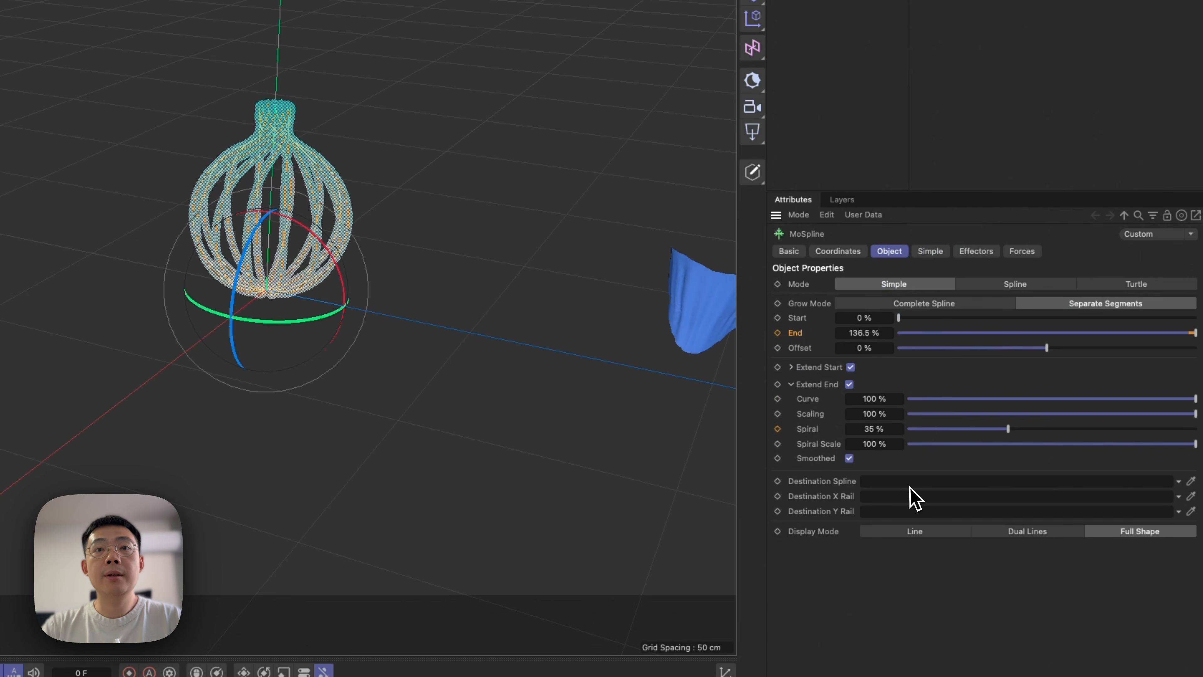
{"action": "scroll", "coordinate": [398, 90], "scroll_direction": "up", "scroll_amount": 10}
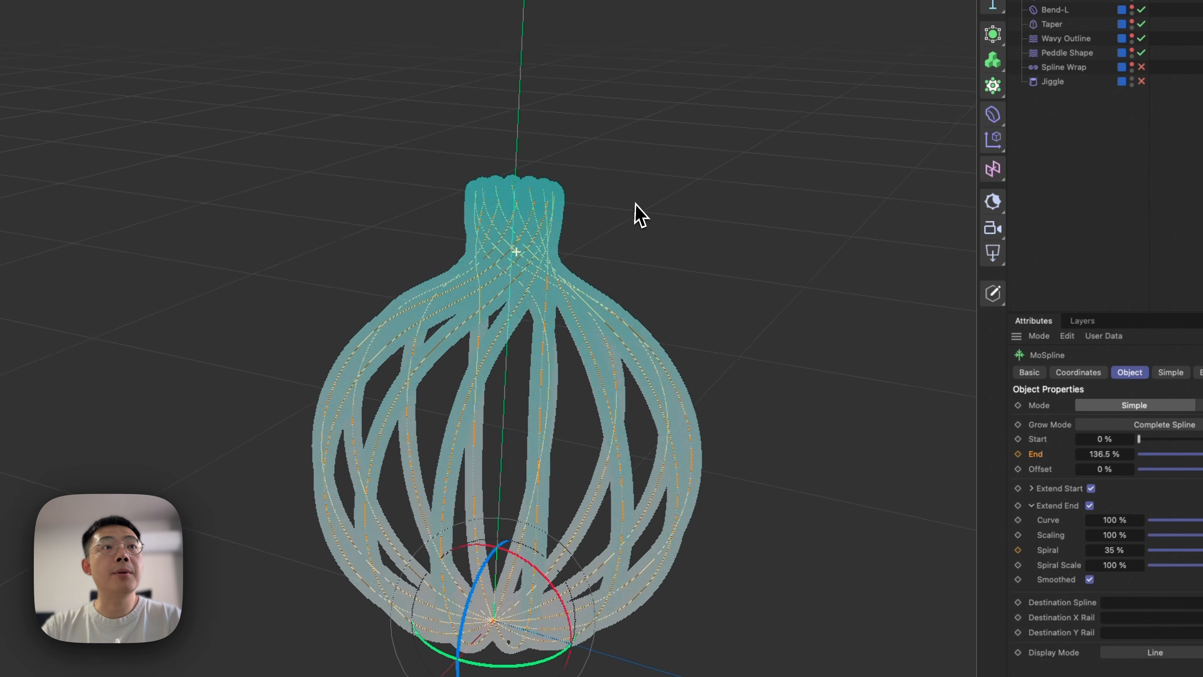
{"action": "mouse_move", "coordinate": [532, 304]}
{"action": "left_mouse_down", "text": "alt"}
{"action": "mouse_move", "coordinate": [432, 296]}
{"action": "mouse_move", "coordinate": [368, 392]}
{"action": "mouse_move", "coordinate": [502, 314]}
{"action": "mouse_move", "coordinate": [537, 317]}
{"action": "left_mouse_up", "text": "alt"}
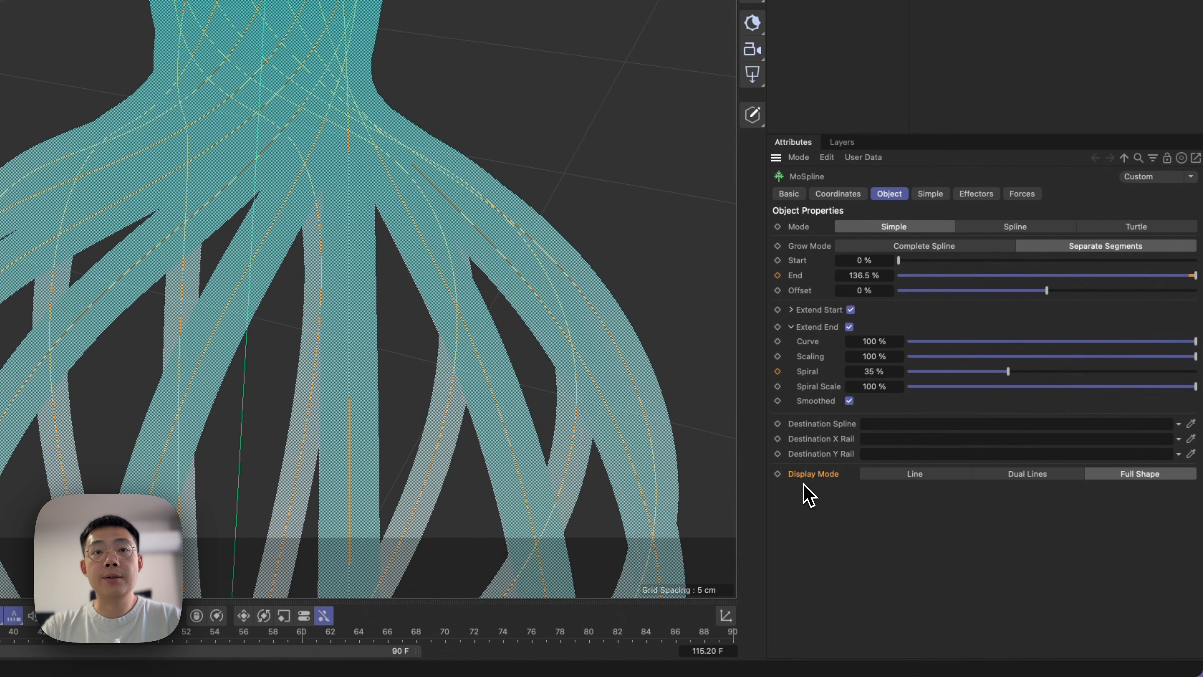
{"action": "left_click", "coordinate": [913, 475]}
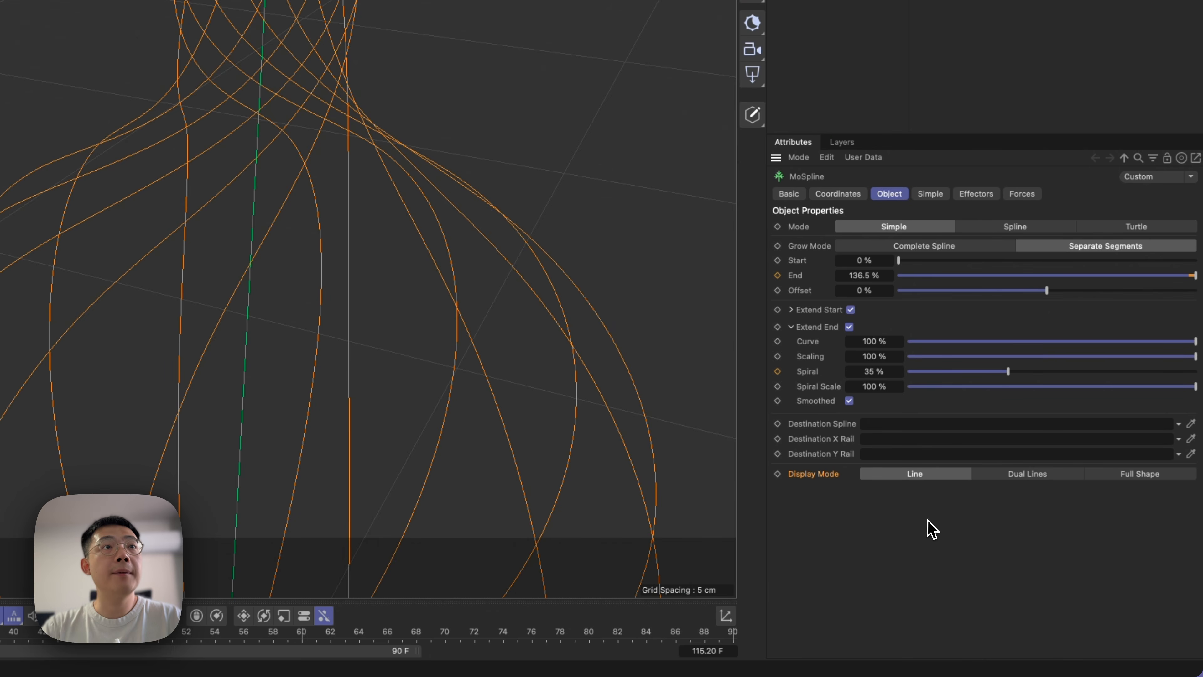
Inspect the bud's crossing tips, reset the MoSpline's End to 100 % and fine-tune it to 111.4 %.
{"action": "scroll", "coordinate": [448, 353], "scroll_direction": "down", "scroll_amount": 10}
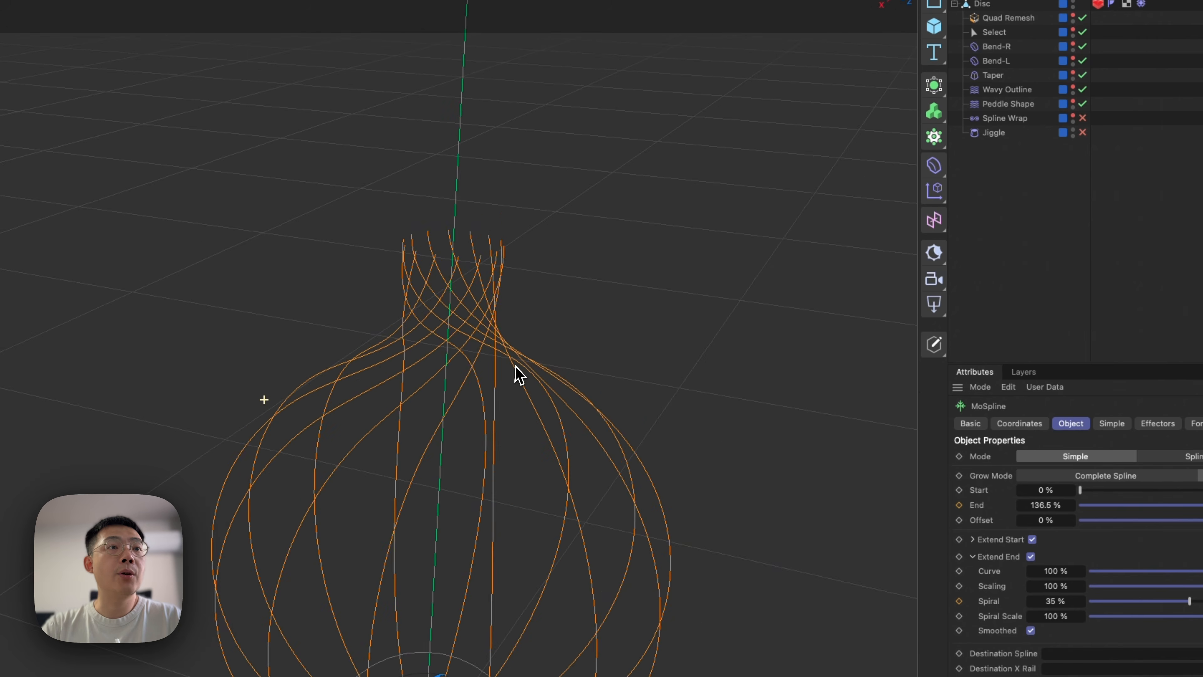
{"action": "key", "text": "1"}
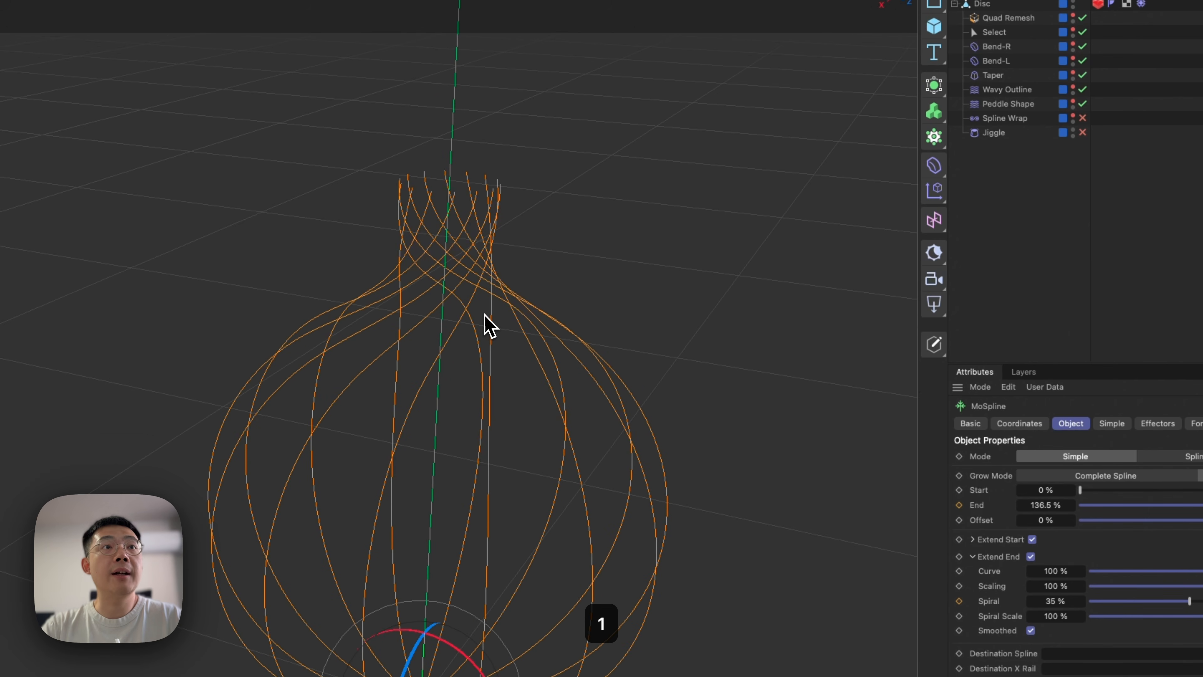
{"action": "left_click_drag", "start_coordinate": [472, 291], "coordinate": [441, 274], "text": "alt"}
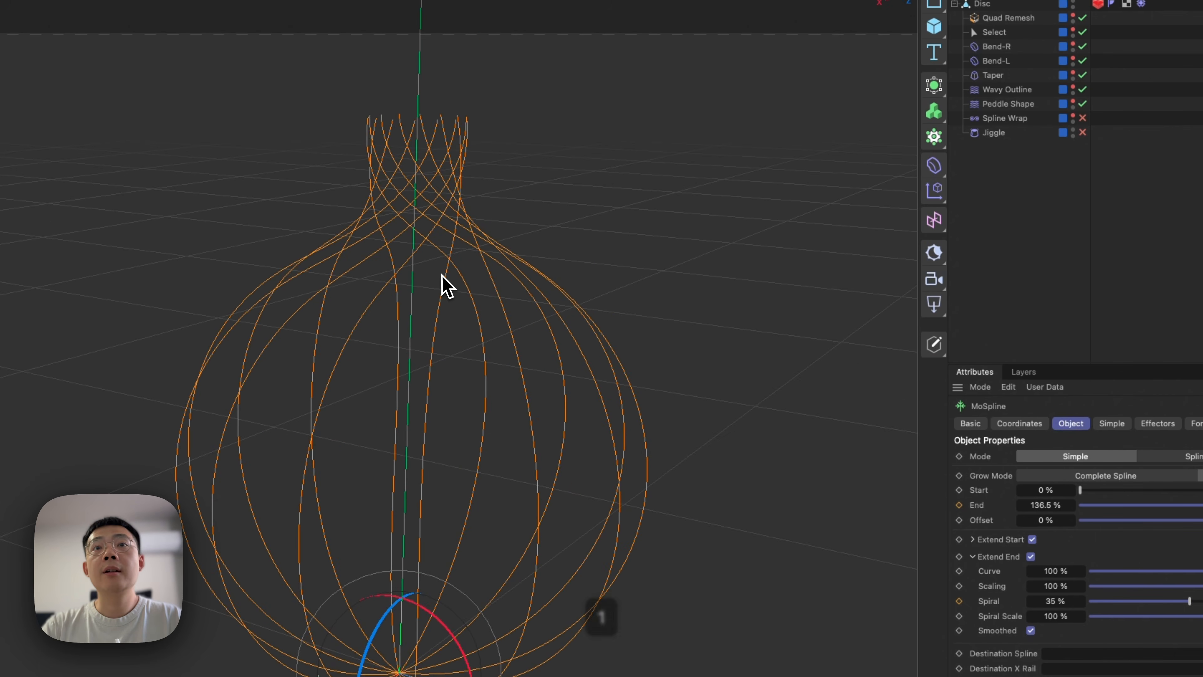
{"action": "left_click", "coordinate": [862, 330]}
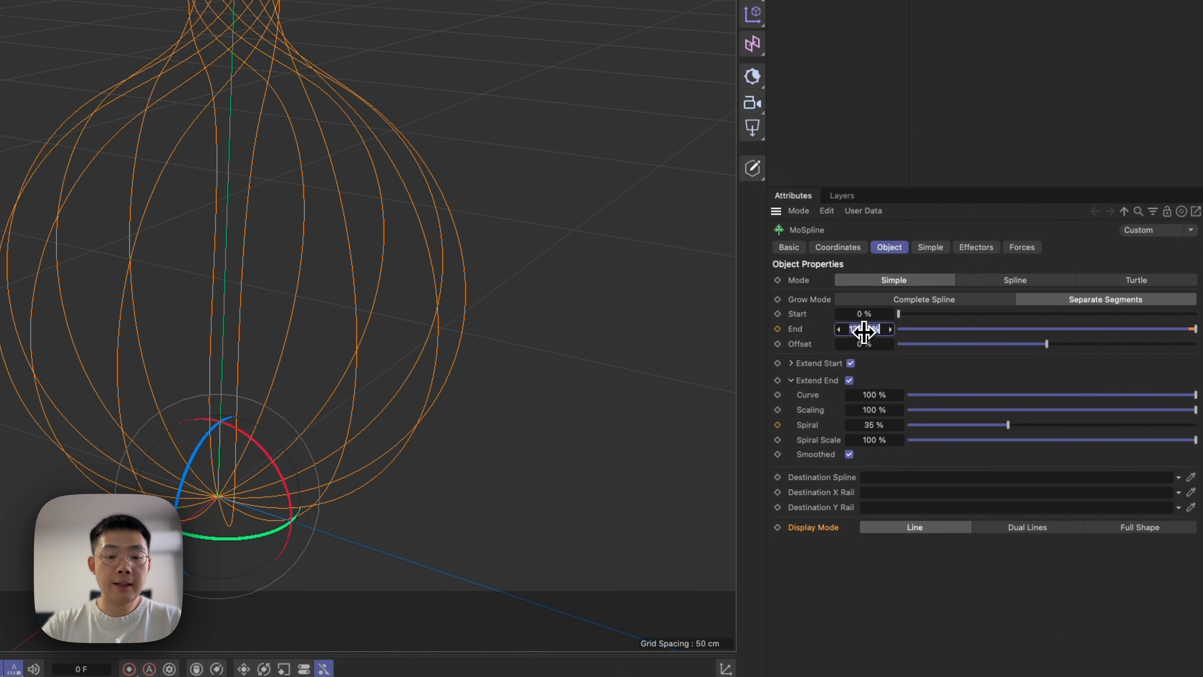
{"action": "key", "text": "Return"}
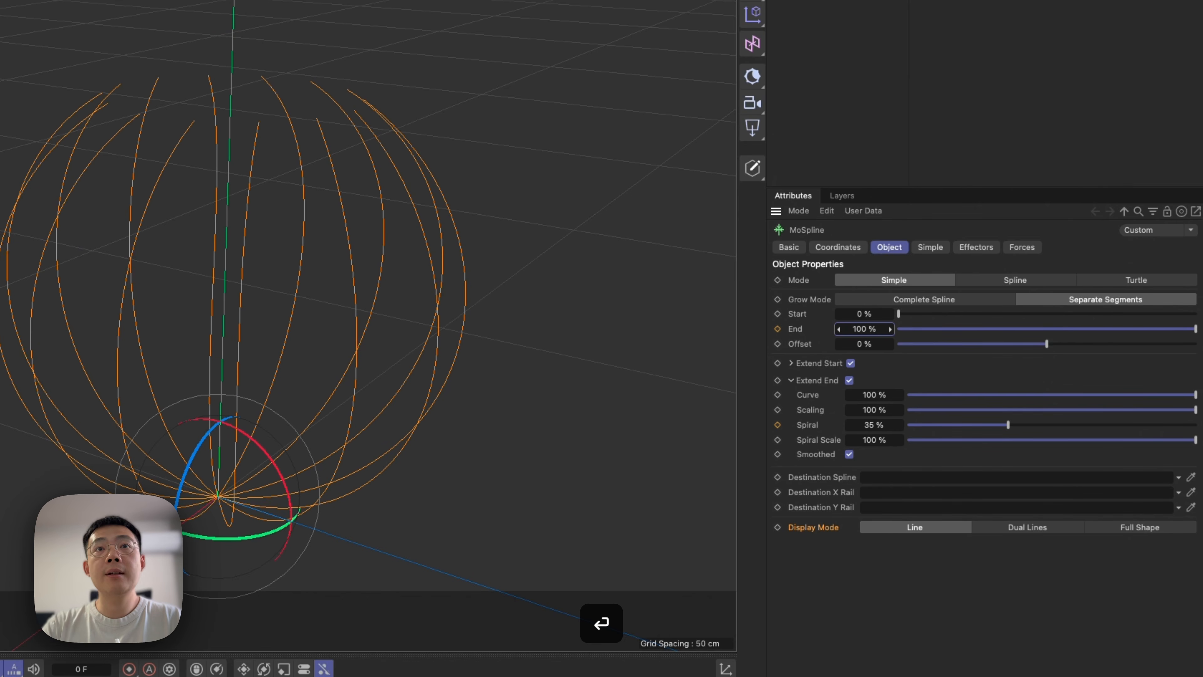
{"action": "left_click_drag", "start_coordinate": [866, 332], "coordinate": [864, 333]}
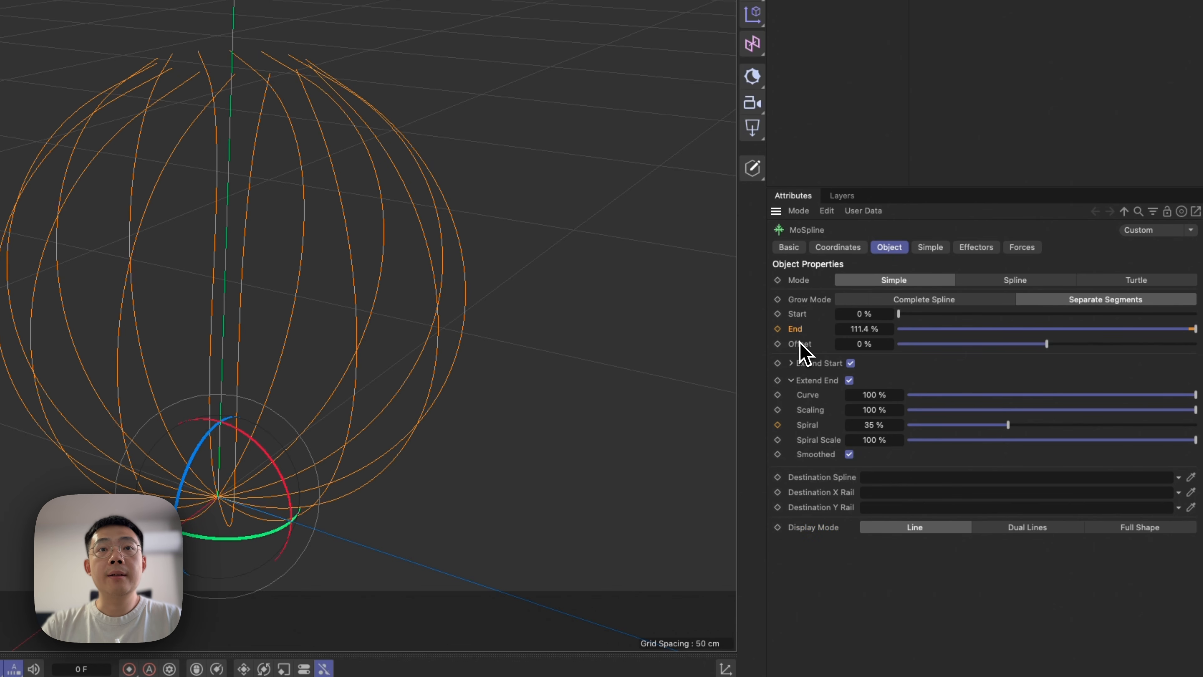
{"action": "left_click", "coordinate": [929, 247]}
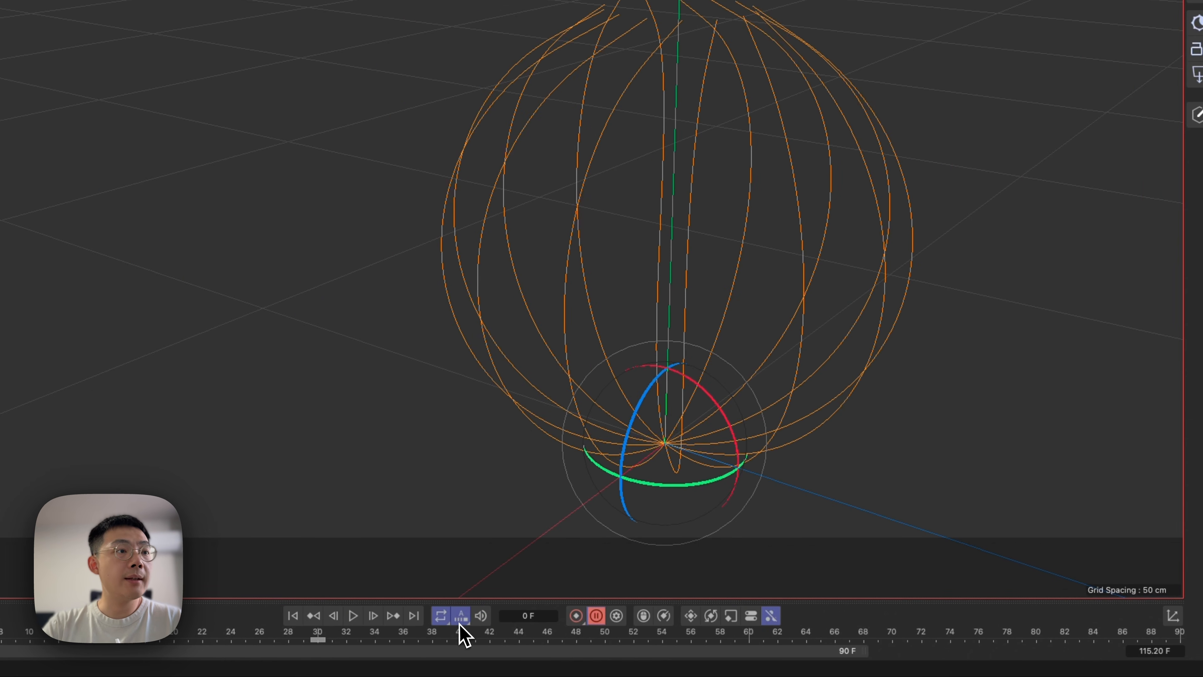
Play back the spline's bloom and reduce the MoSpline's Segments to 8 and finally to 6.
{"action": "left_click", "coordinate": [350, 615]}
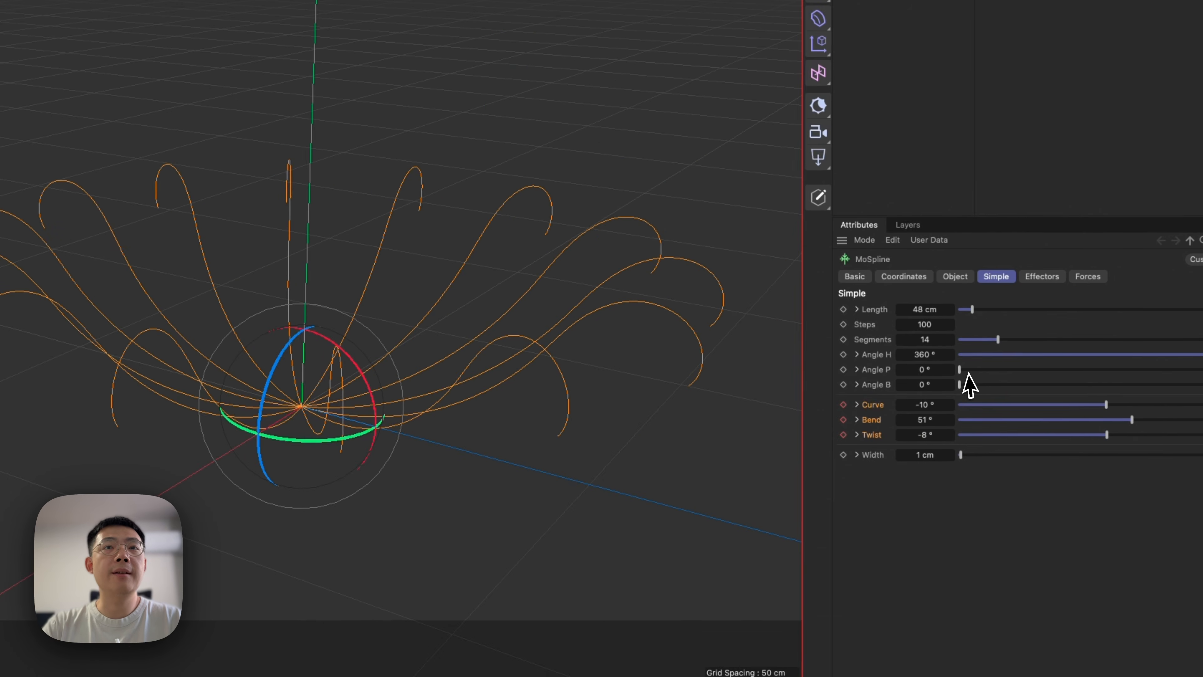
{"action": "left_click", "coordinate": [1158, 337]}
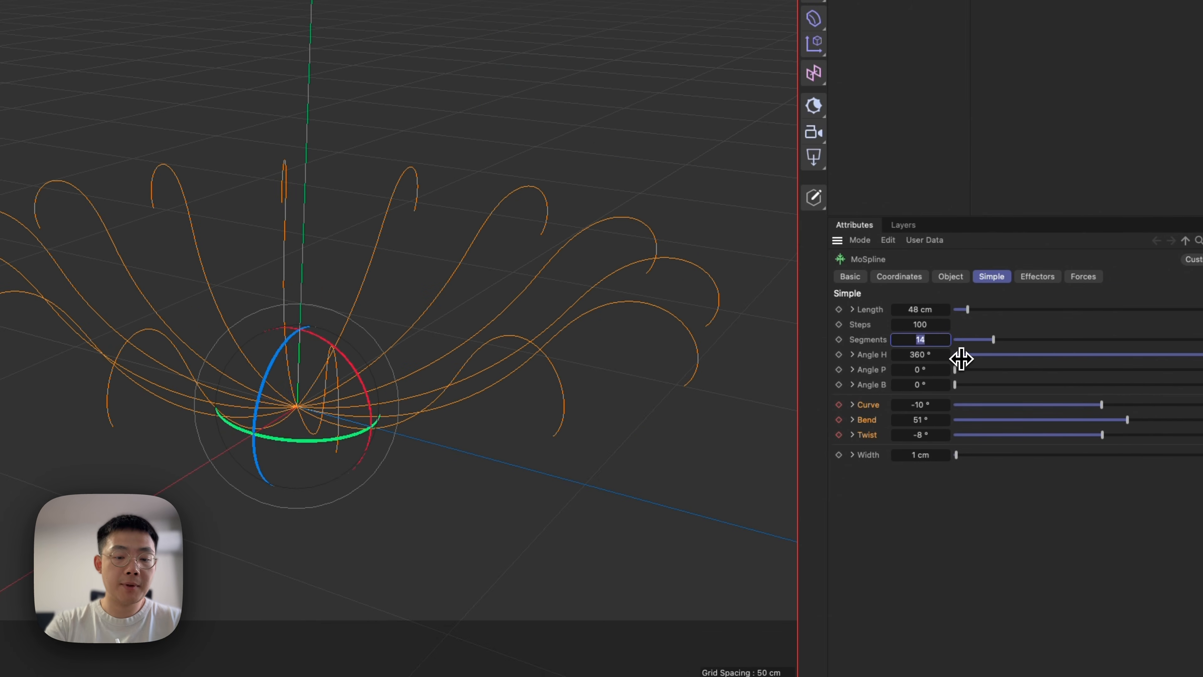
{"action": "type", "text": "8"}
{"action": "key", "text": "Return"}
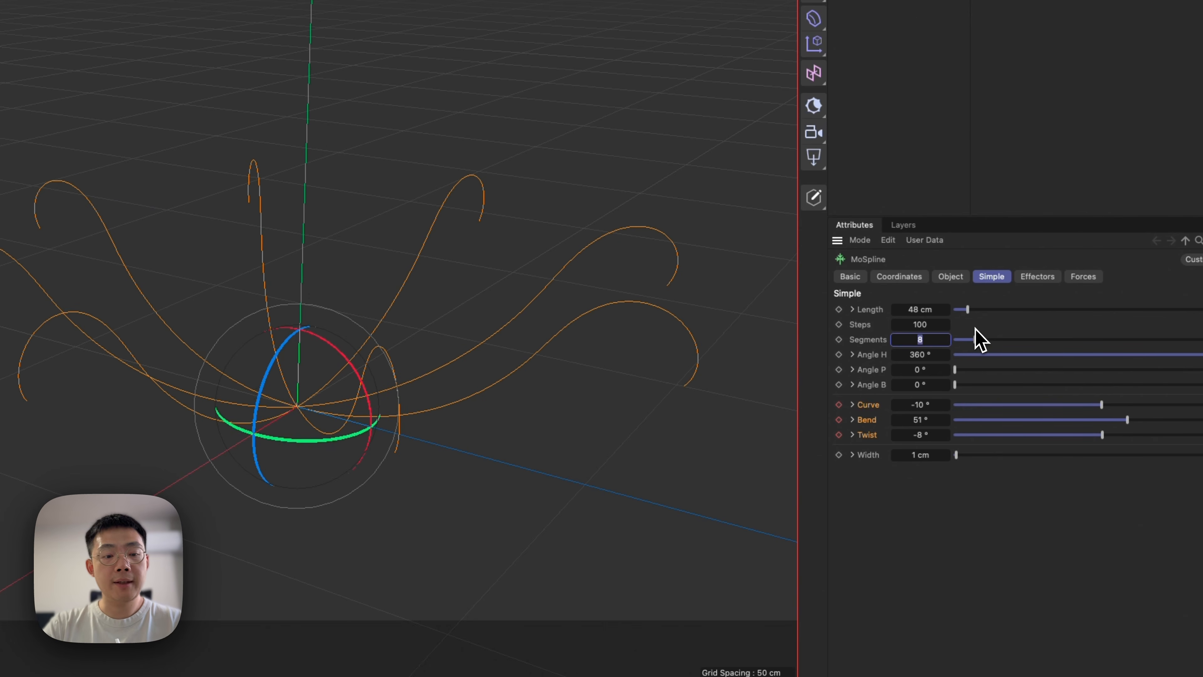
{"action": "type", "text": "6"}
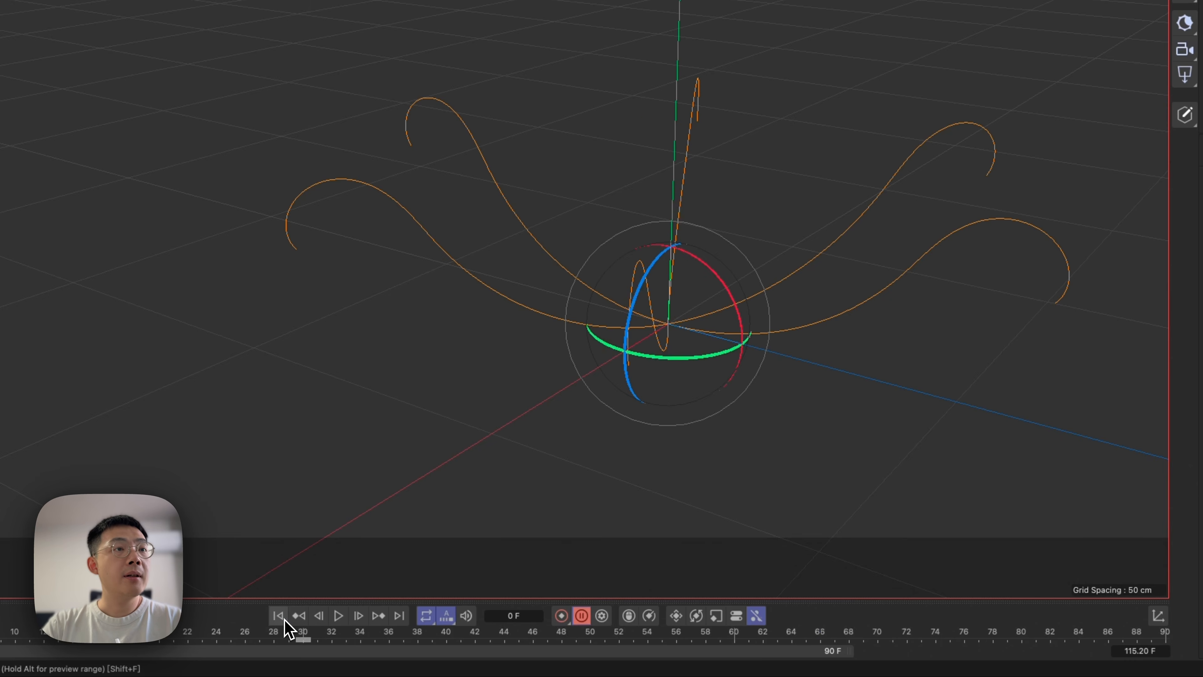
{"action": "type", "text": "2"}
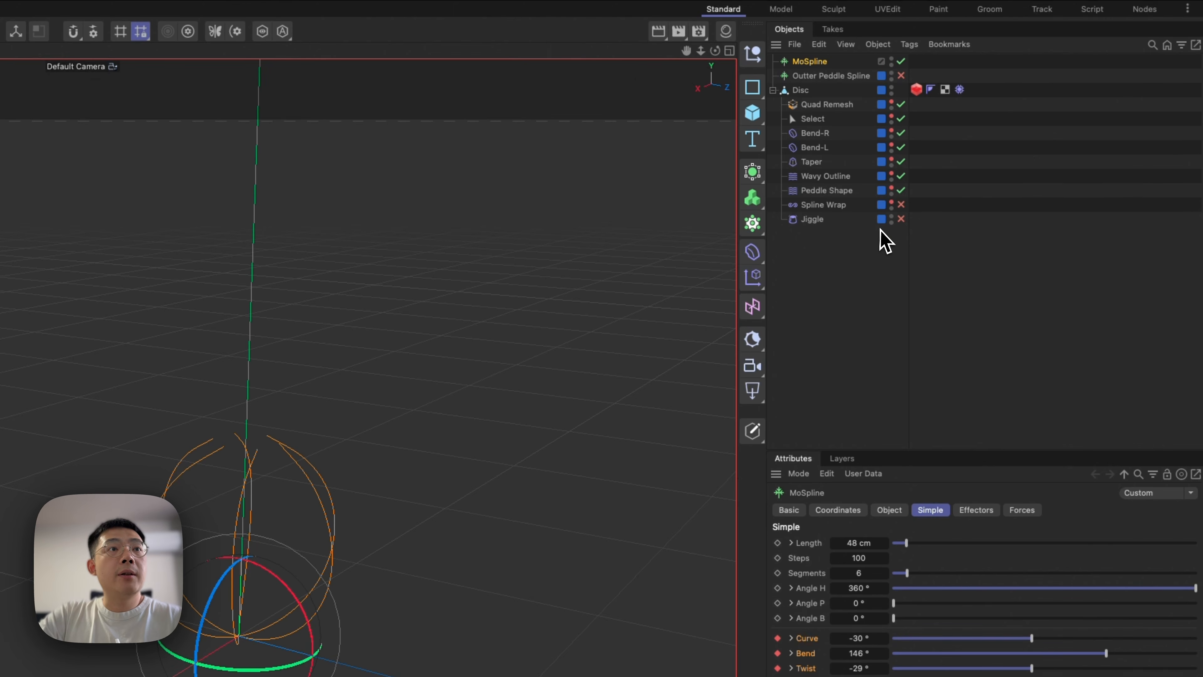
Enable the Disc's Spline Wrap deformer and delete the last tag on the Disc.
{"action": "left_click", "coordinate": [901, 205]}
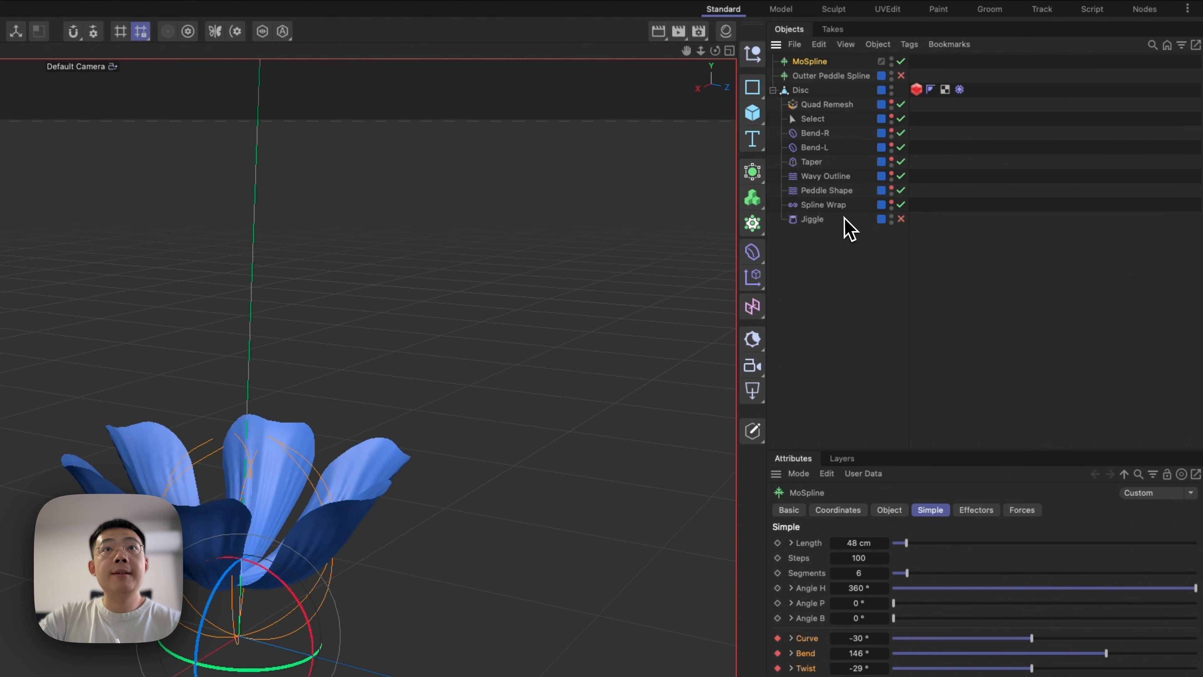
{"action": "left_click", "coordinate": [960, 90]}
{"action": "key", "text": "BackSpace"}
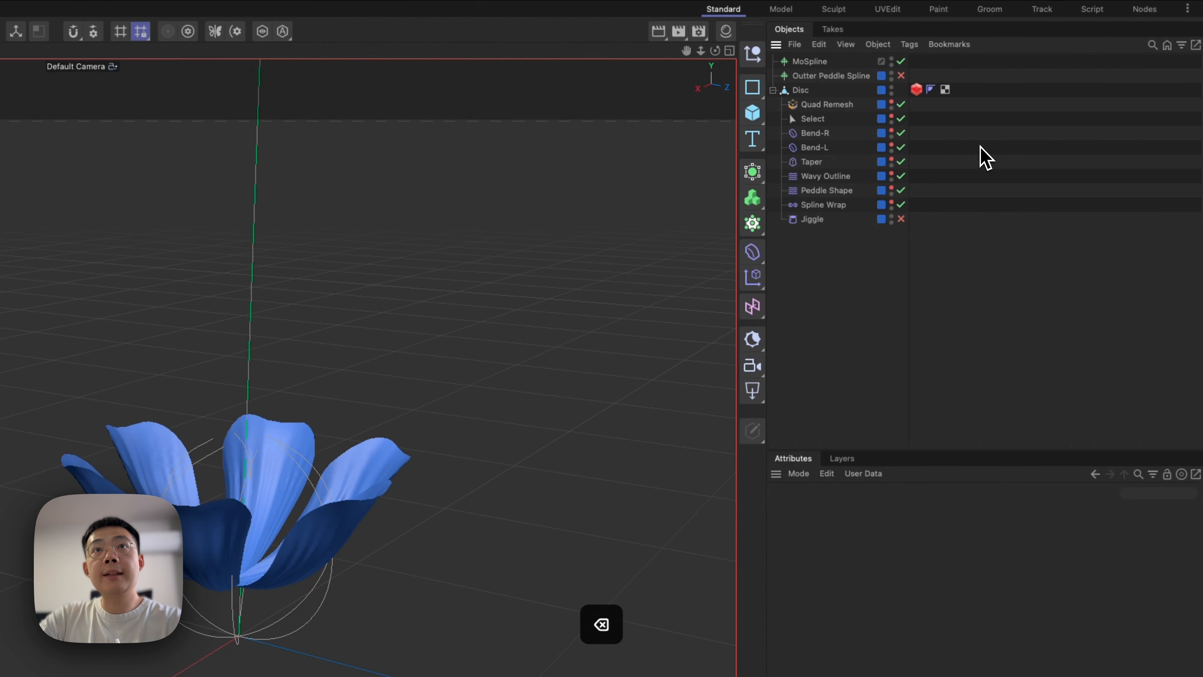
Assign MoSpline as the Spline Wrap's Spline and play back the petals to check the bloom.
{"action": "left_click", "coordinate": [823, 205]}
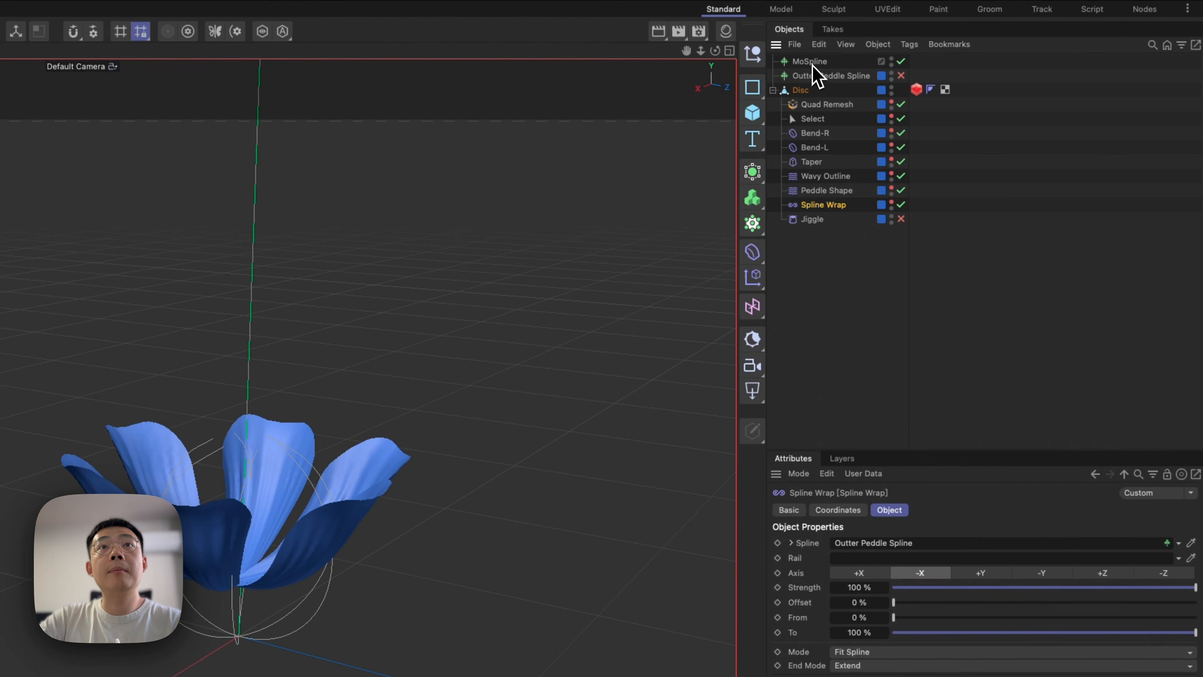
{"action": "left_click_drag", "start_coordinate": [812, 65], "coordinate": [881, 545]}
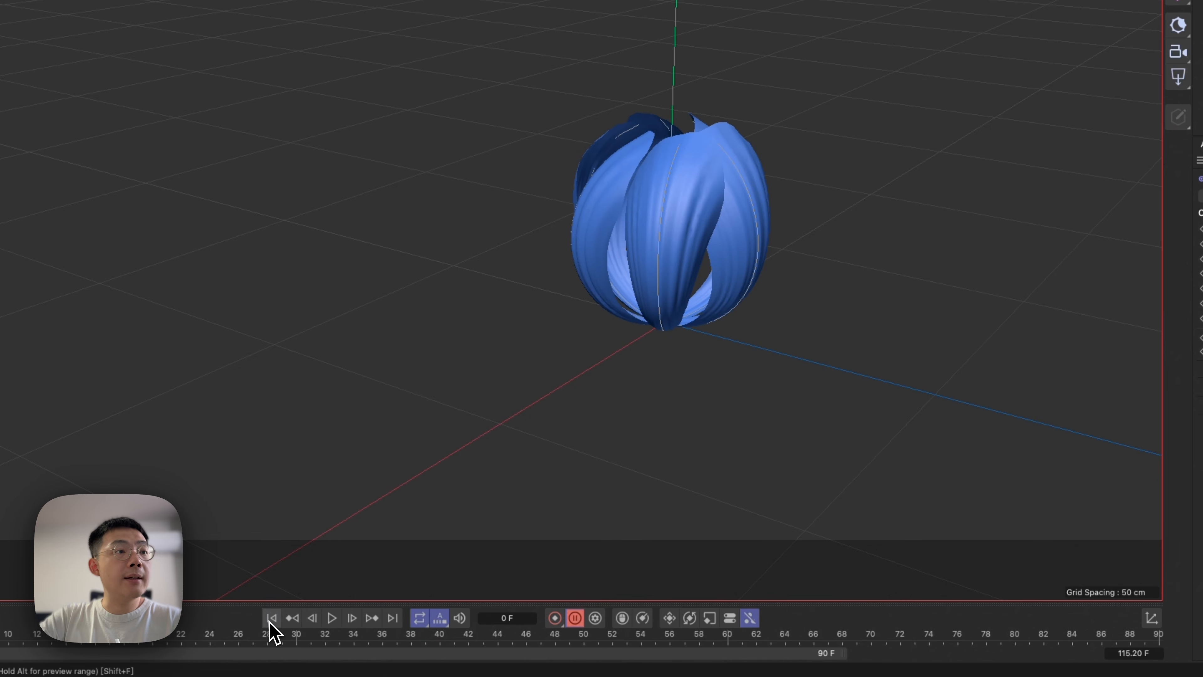
{"action": "left_click", "coordinate": [332, 617]}
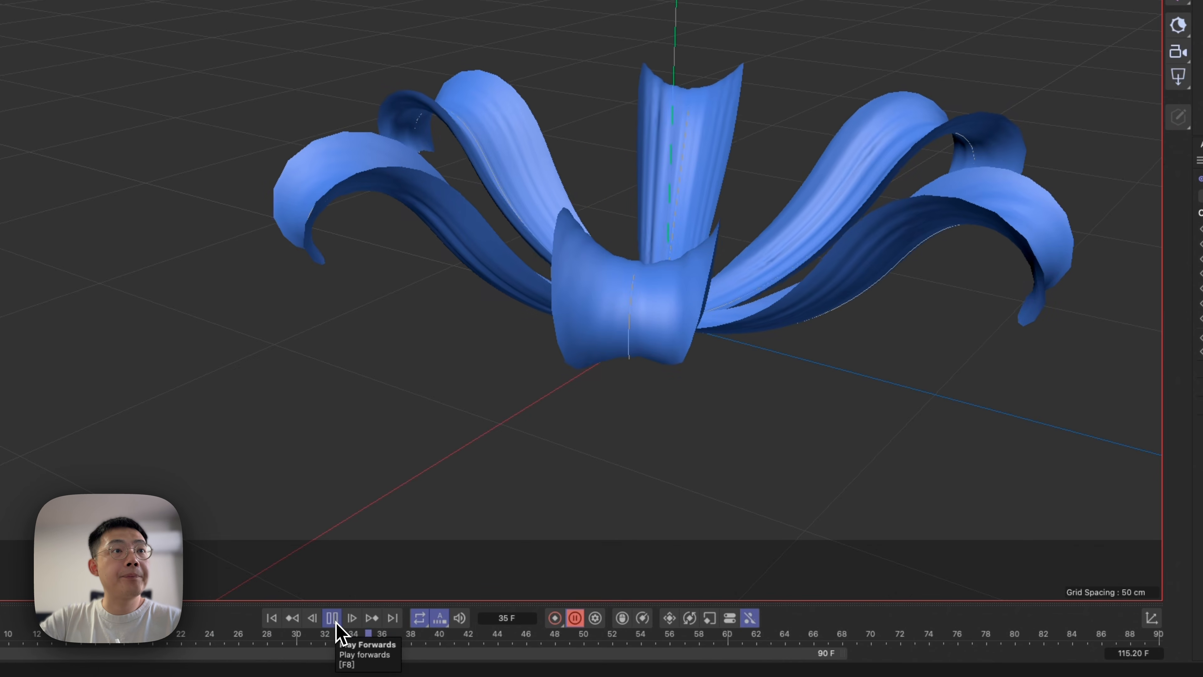
{"action": "left_click", "coordinate": [333, 619]}
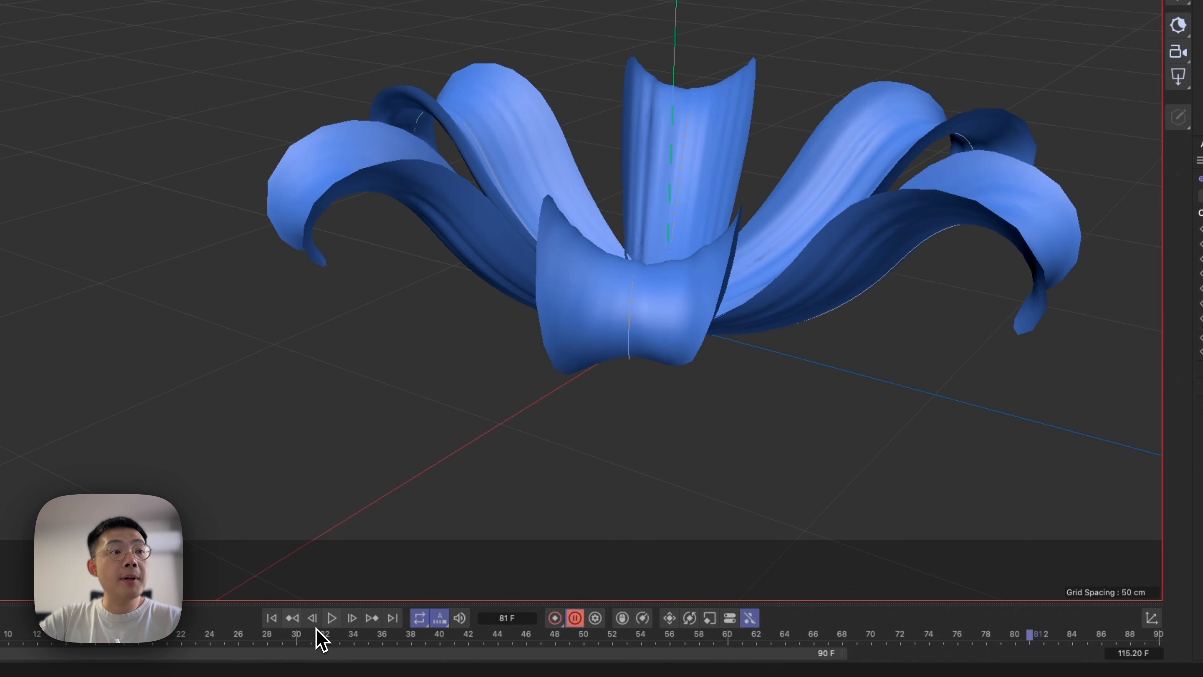
{"action": "left_click_drag", "start_coordinate": [739, 240], "coordinate": [758, 313], "text": "alt"}
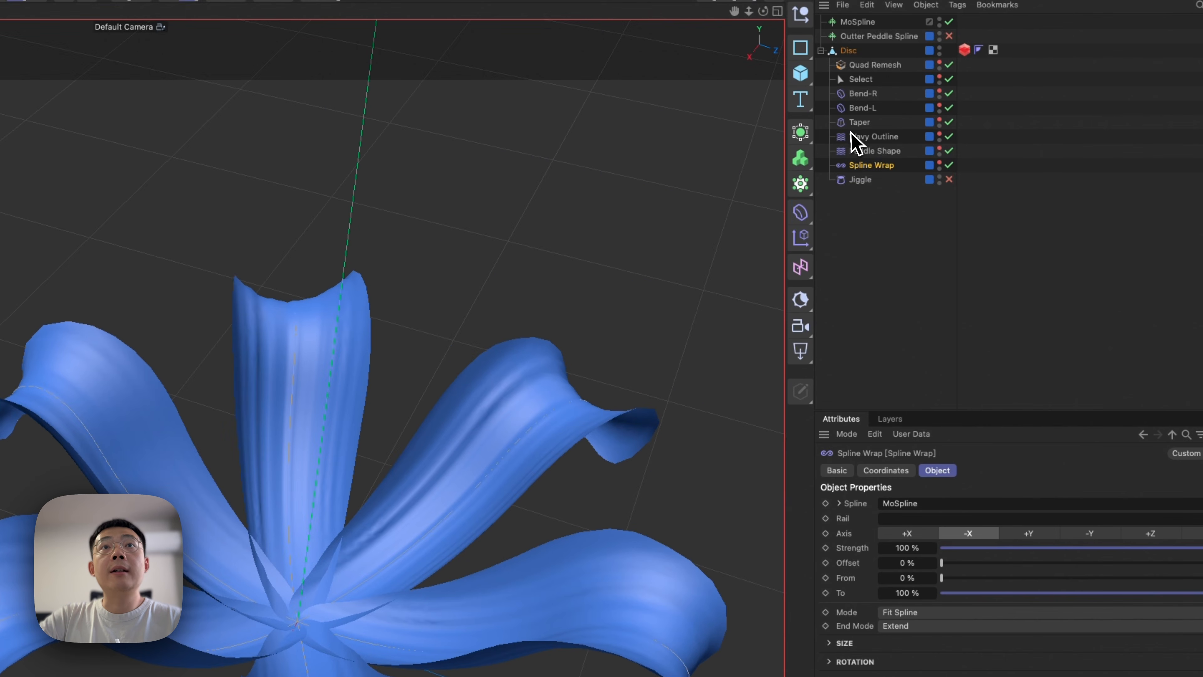
Select the Taper deformer and check its Strength animation at different points of the timeline.
{"action": "left_click", "coordinate": [860, 123]}
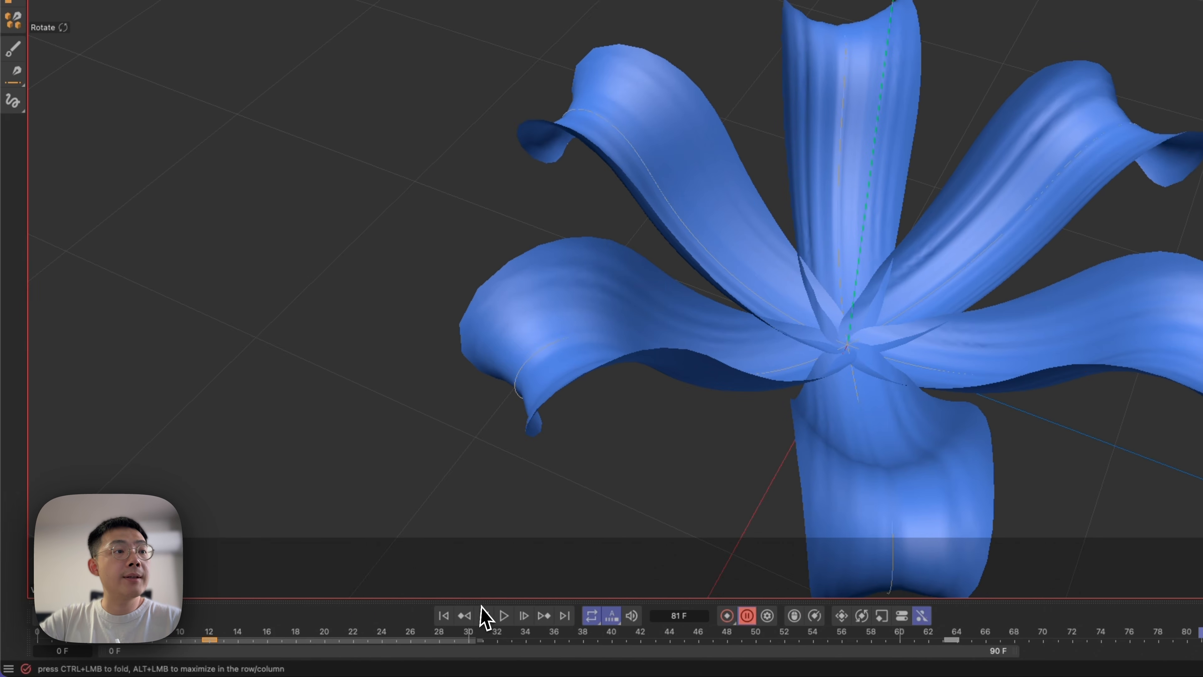
{"action": "left_click_drag", "start_coordinate": [478, 633], "coordinate": [48, 649]}
{"action": "left_click", "coordinate": [504, 616]}
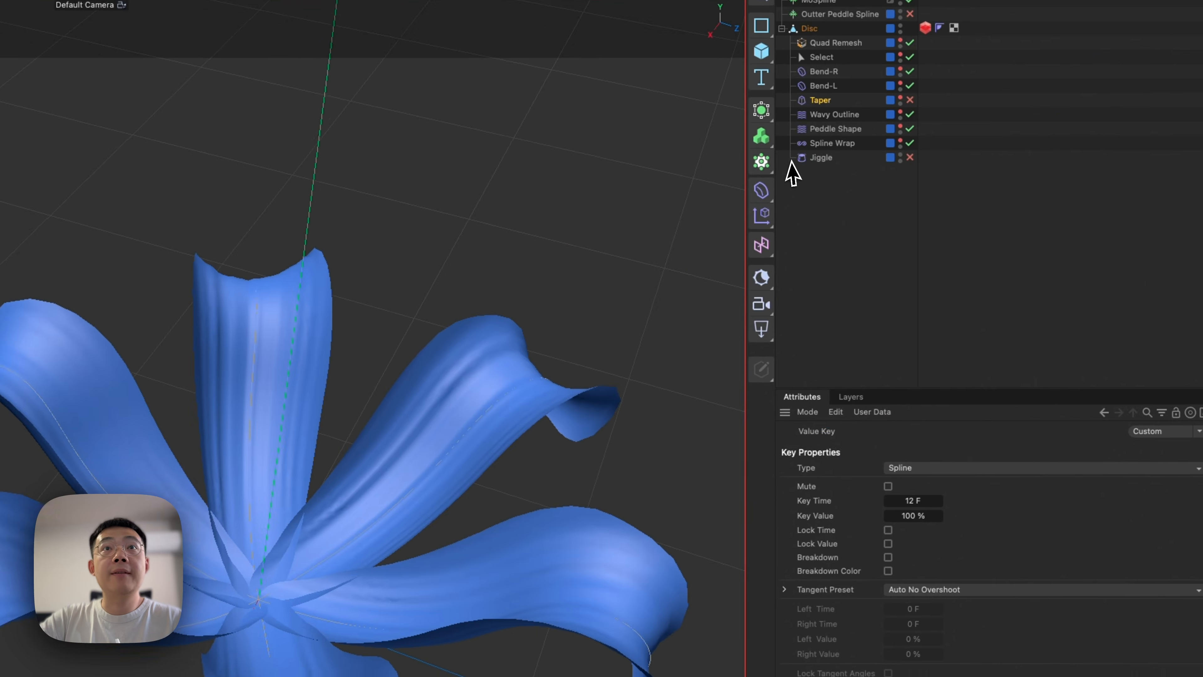
{"action": "left_click", "coordinate": [812, 106]}
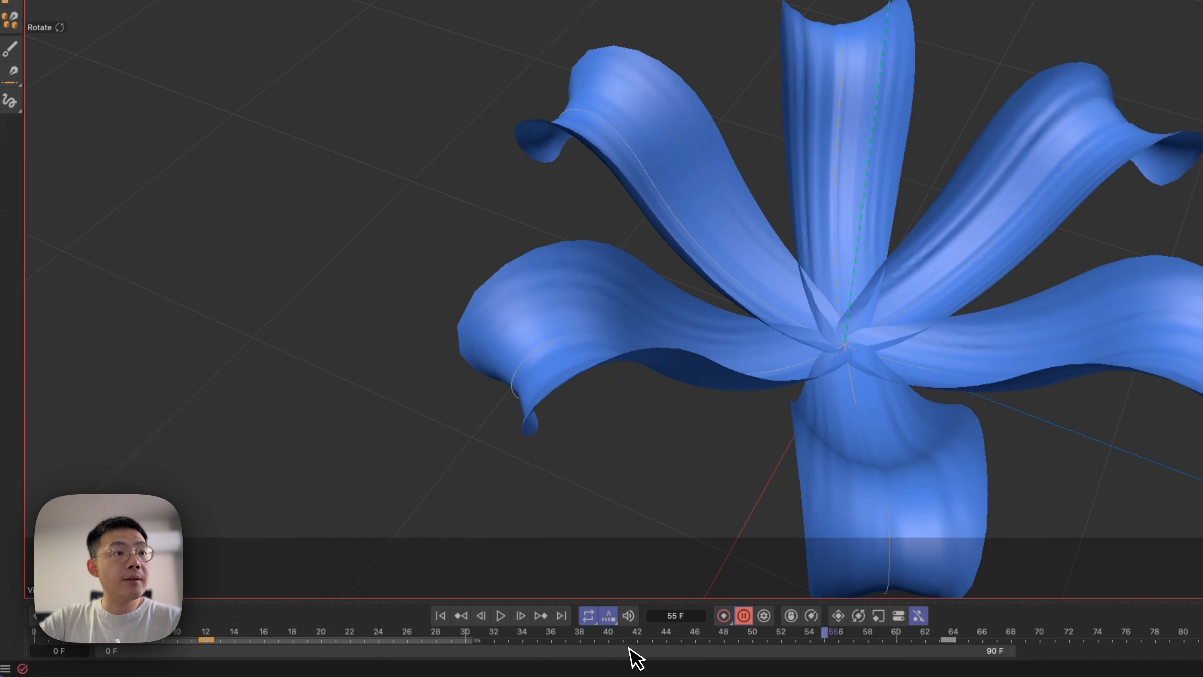
{"action": "left_click_drag", "start_coordinate": [606, 639], "coordinate": [839, 641]}
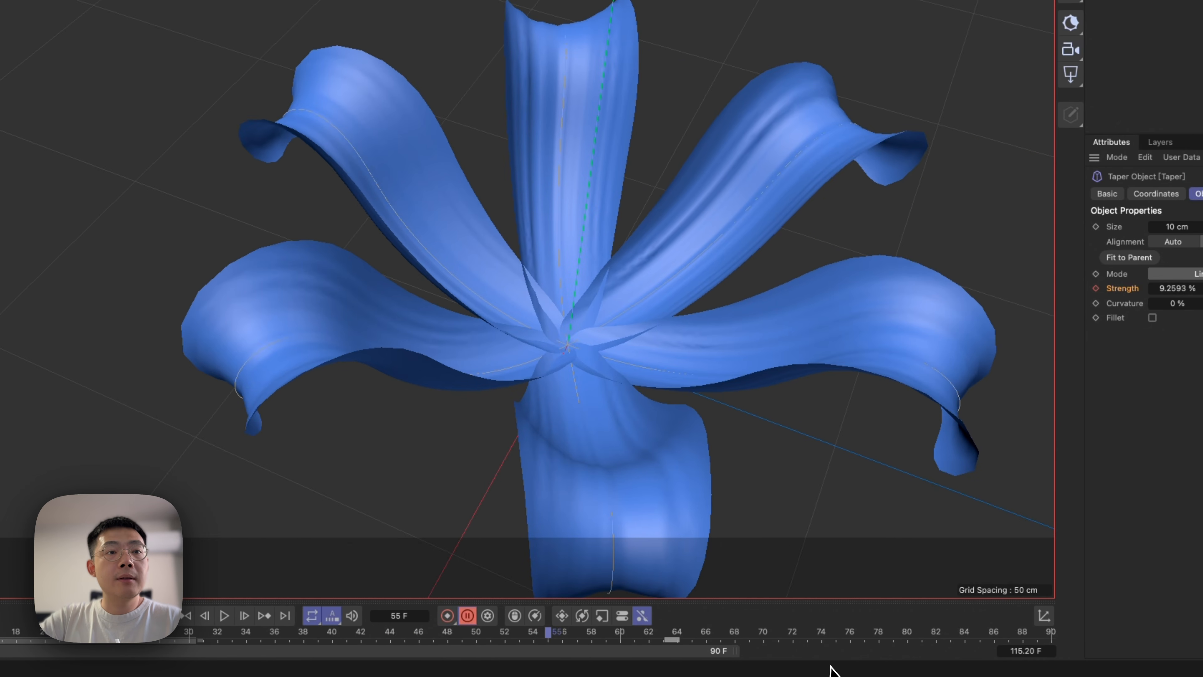
Extend the preview range to 115.20 F and change the project's frame rate to 25 FPS.
{"action": "double_click", "coordinate": [702, 656]}
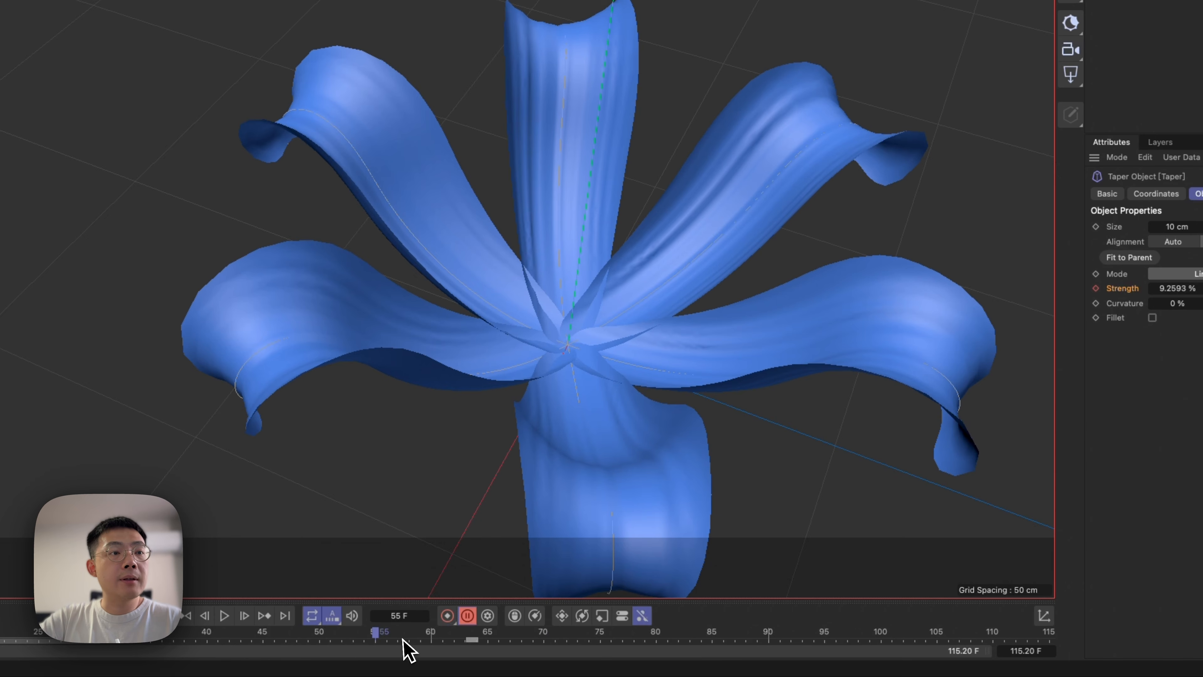
{"action": "left_click_drag", "start_coordinate": [403, 640], "coordinate": [475, 637]}
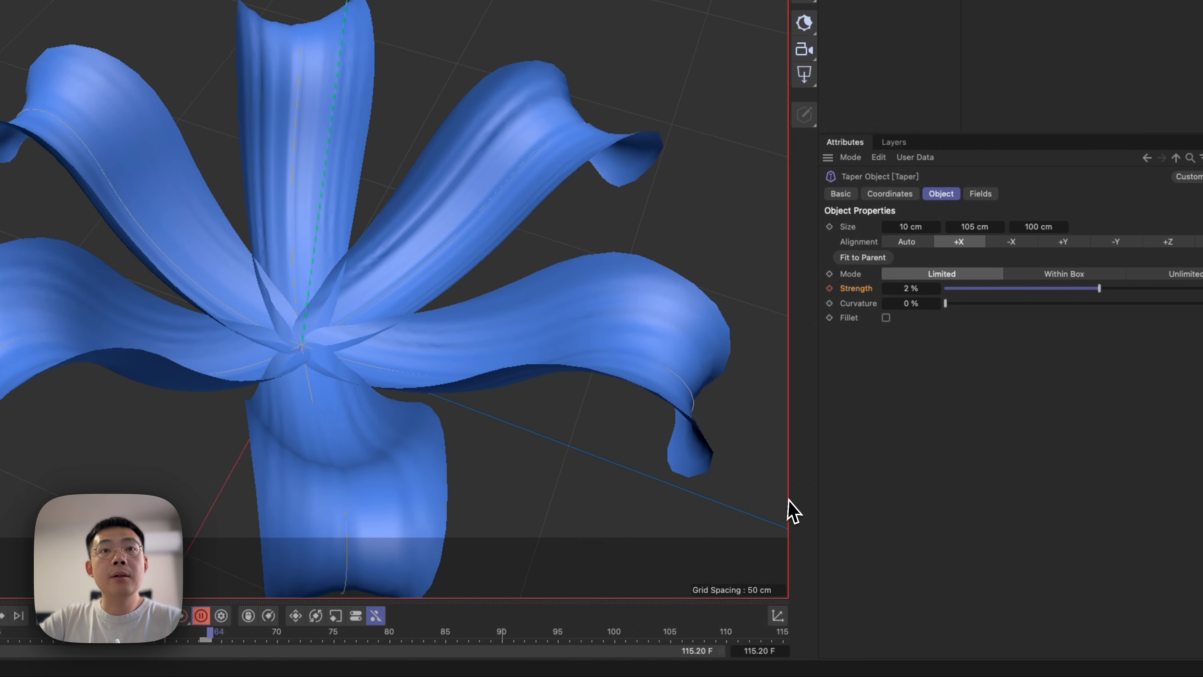
{"action": "key", "text": "super+d"}
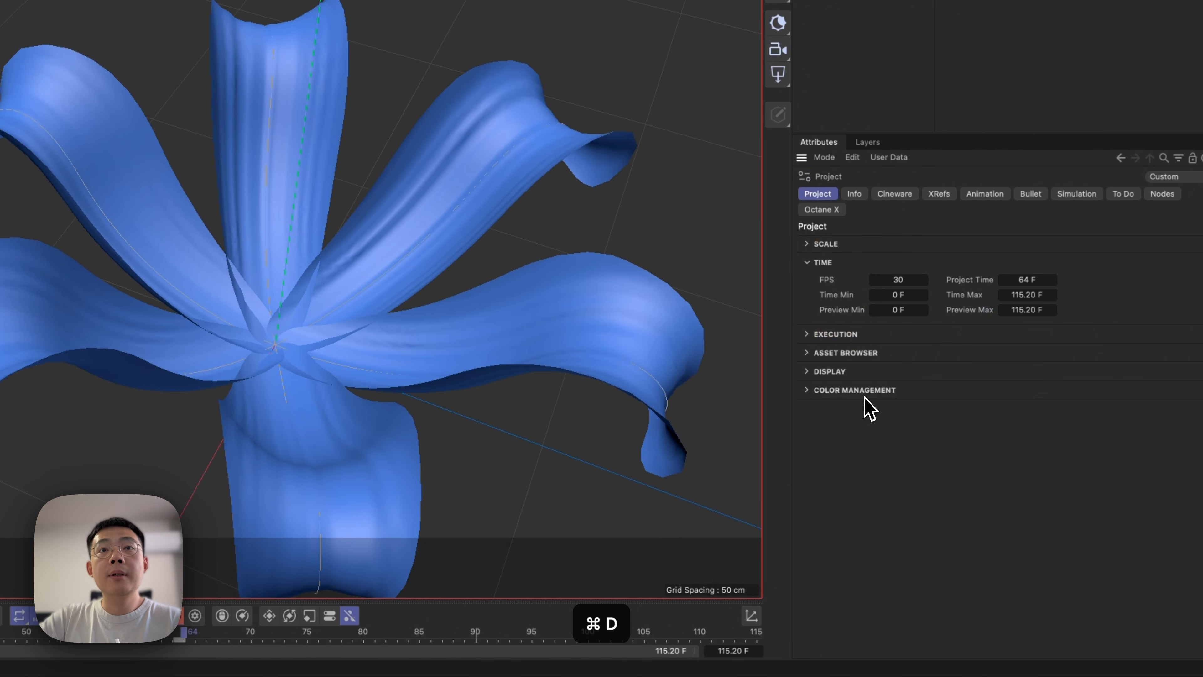
{"action": "key", "text": "Return"}
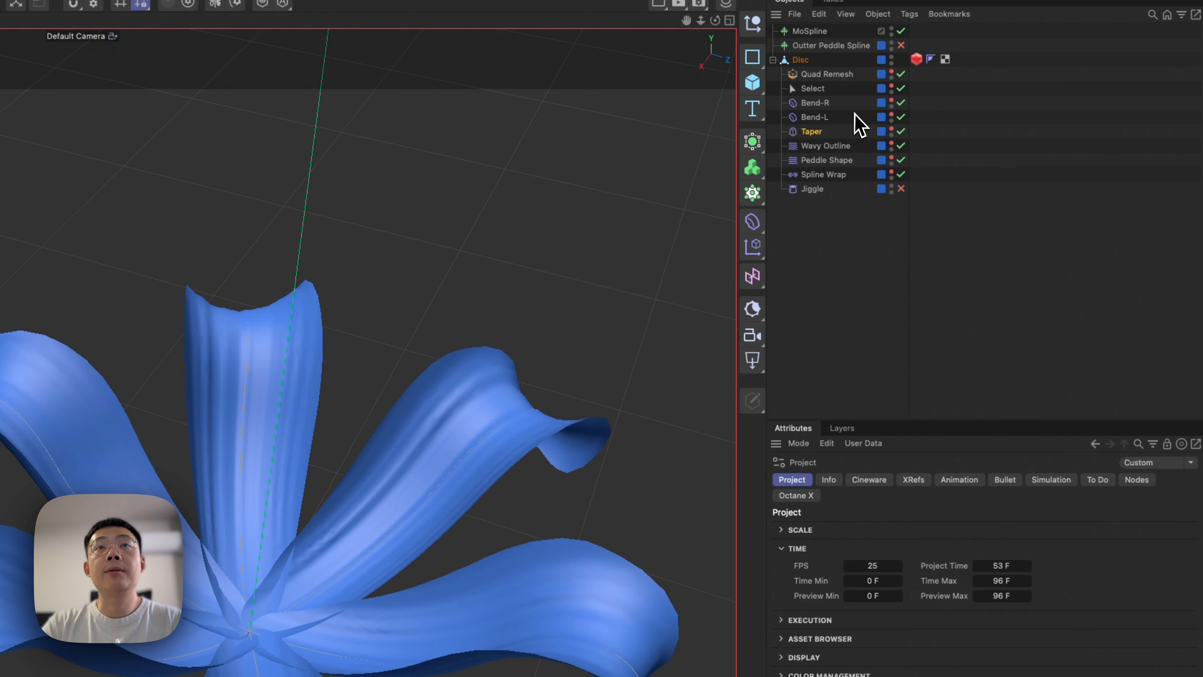
Raise the Taper's Strength to 50 % to narrow the petals where they meet at the flower's centre.
{"action": "left_click", "coordinate": [812, 131]}
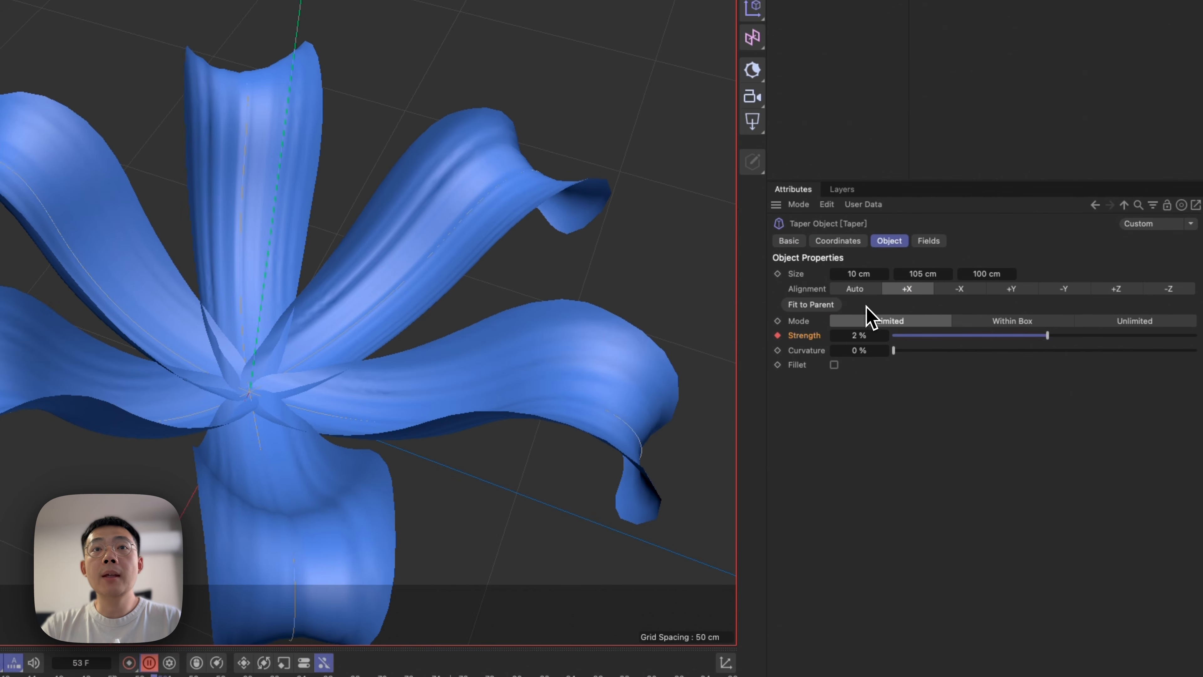
{"action": "left_click_drag", "start_coordinate": [1050, 340], "coordinate": [1121, 335]}
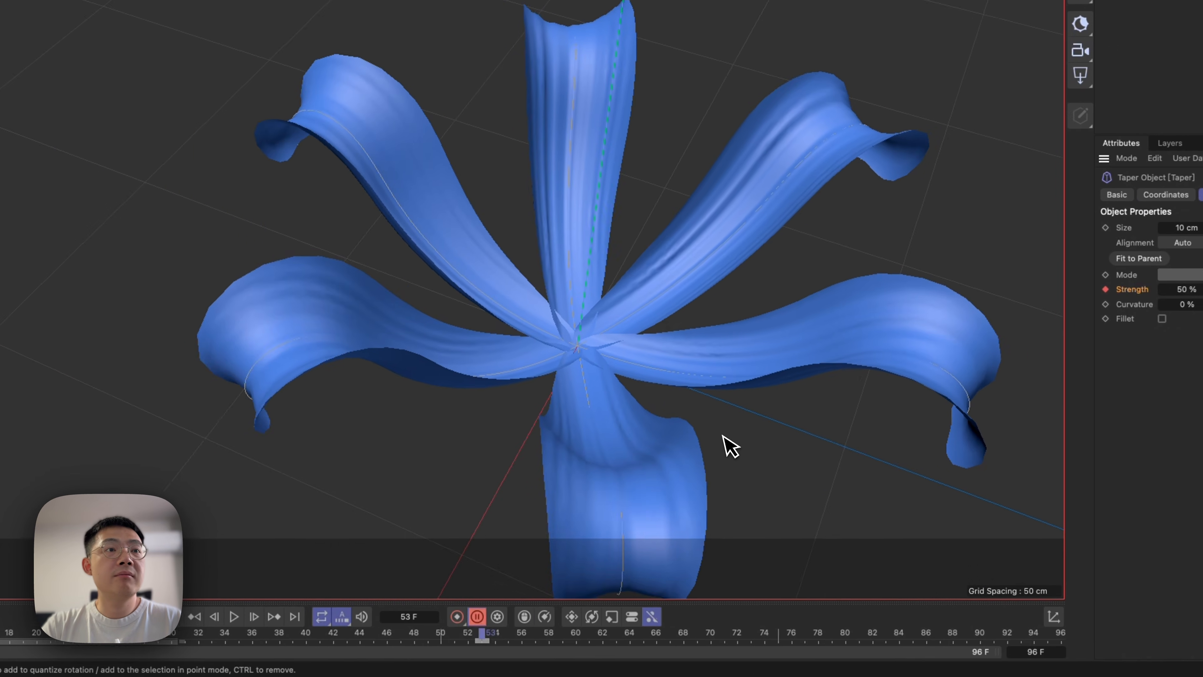
{"action": "scroll", "coordinate": [288, 385], "scroll_direction": "up", "scroll_amount": 3}
{"action": "scroll", "coordinate": [260, 406], "scroll_direction": "down", "scroll_amount": 4}
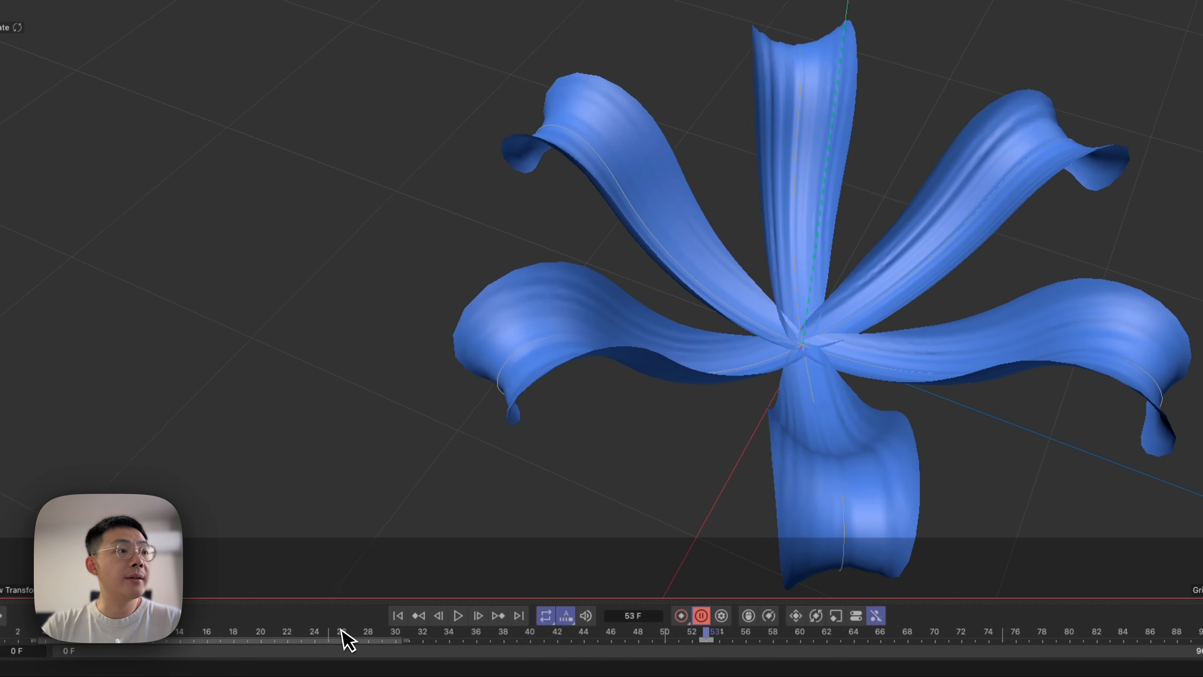
Move off the Taper's keyframe to frame 58 and remove the animation from its Strength parameter.
{"action": "left_click_drag", "start_coordinate": [341, 631], "coordinate": [806, 640]}
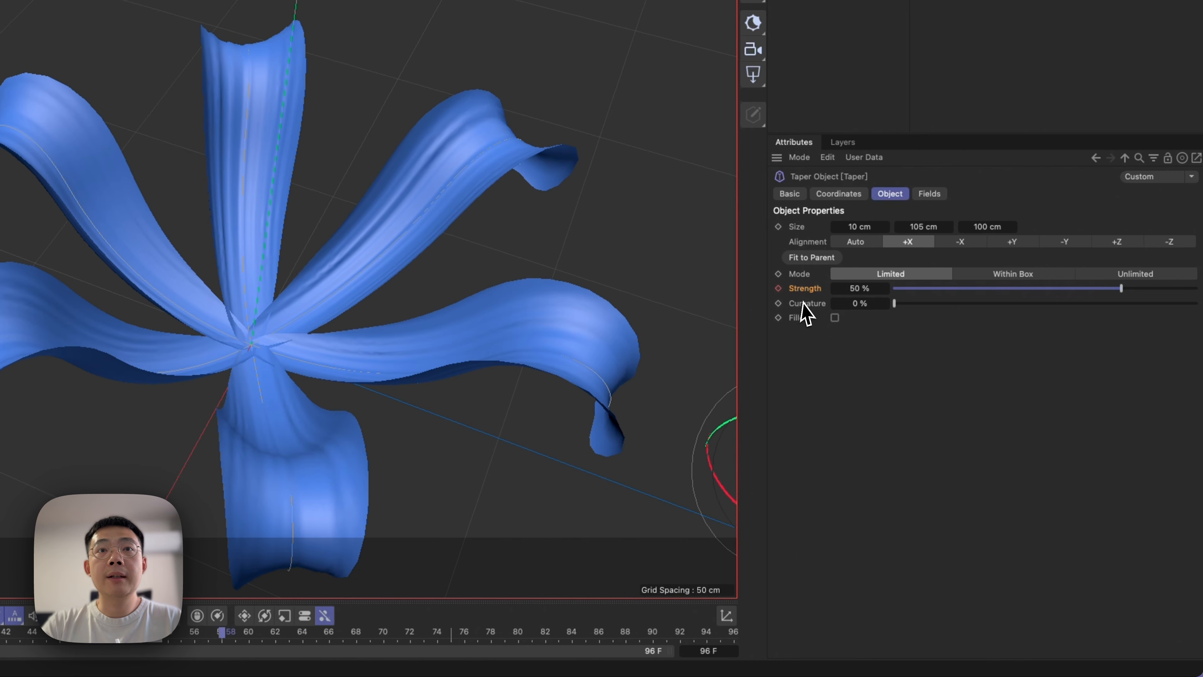
{"action": "right_click", "coordinate": [959, 314]}
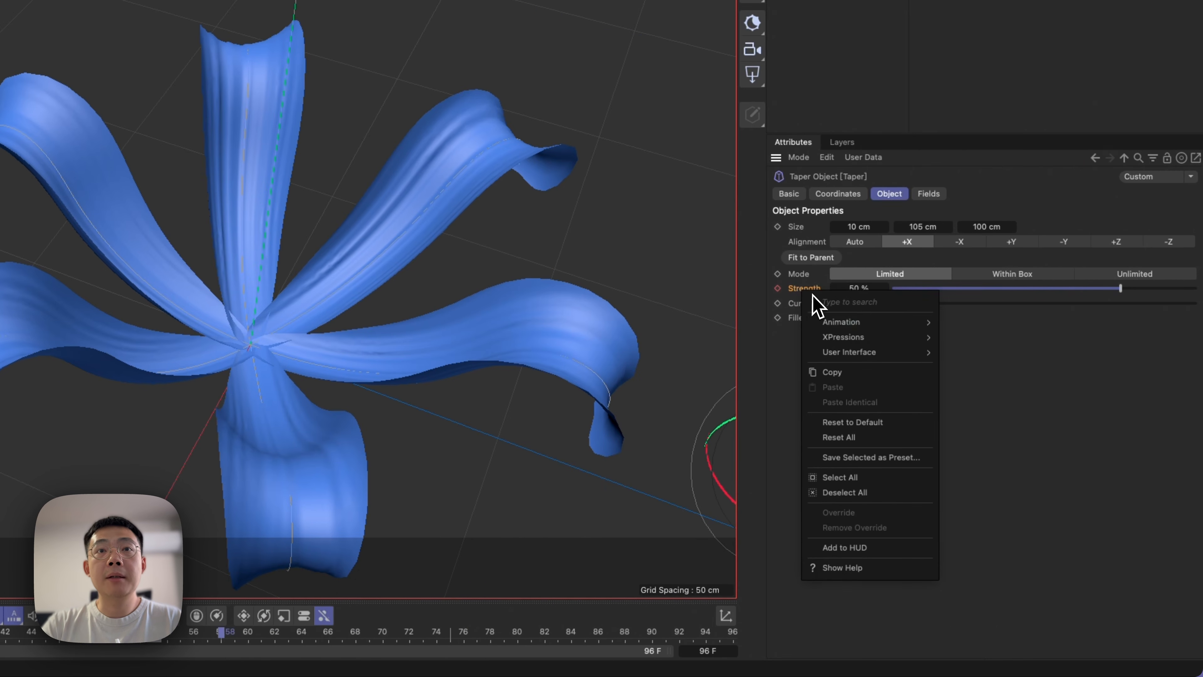
{"action": "mouse_move", "coordinate": [860, 327]}
{"action": "left_click", "coordinate": [962, 435]}
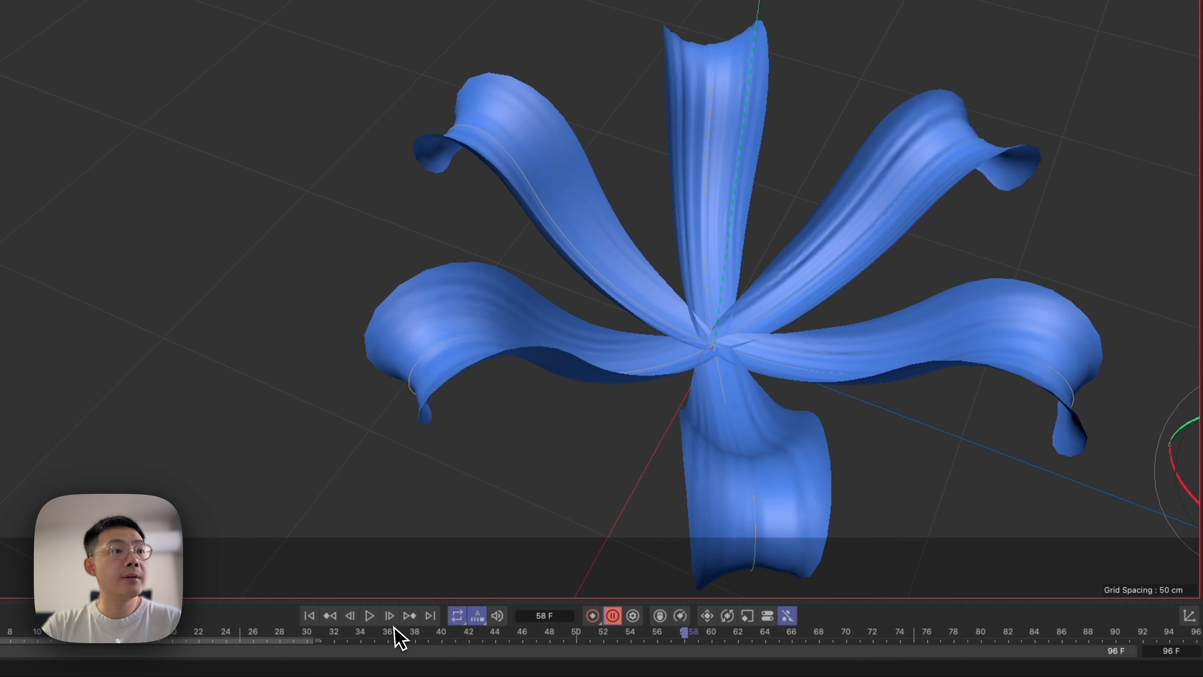
Return to the closed bud at frame 0 and disable the Bend-R and Bend-L deformers to widen the petals.
{"action": "left_click_drag", "start_coordinate": [395, 627], "coordinate": [31, 659]}
{"action": "right_click_drag", "start_coordinate": [910, 270], "coordinate": [1012, 228], "text": "alt"}
{"action": "middle_click_drag", "start_coordinate": [818, 384], "coordinate": [800, 247], "text": "alt"}
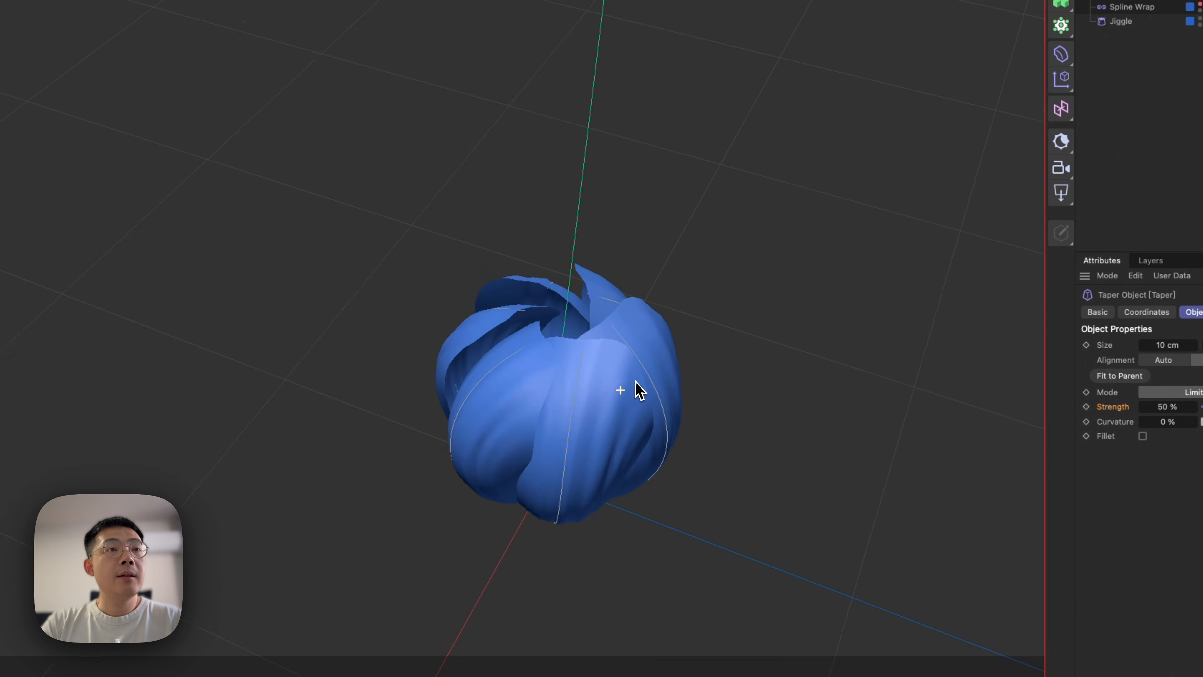
{"action": "left_click_drag", "start_coordinate": [515, 378], "coordinate": [574, 428], "text": "alt"}
{"action": "key", "text": "3"}
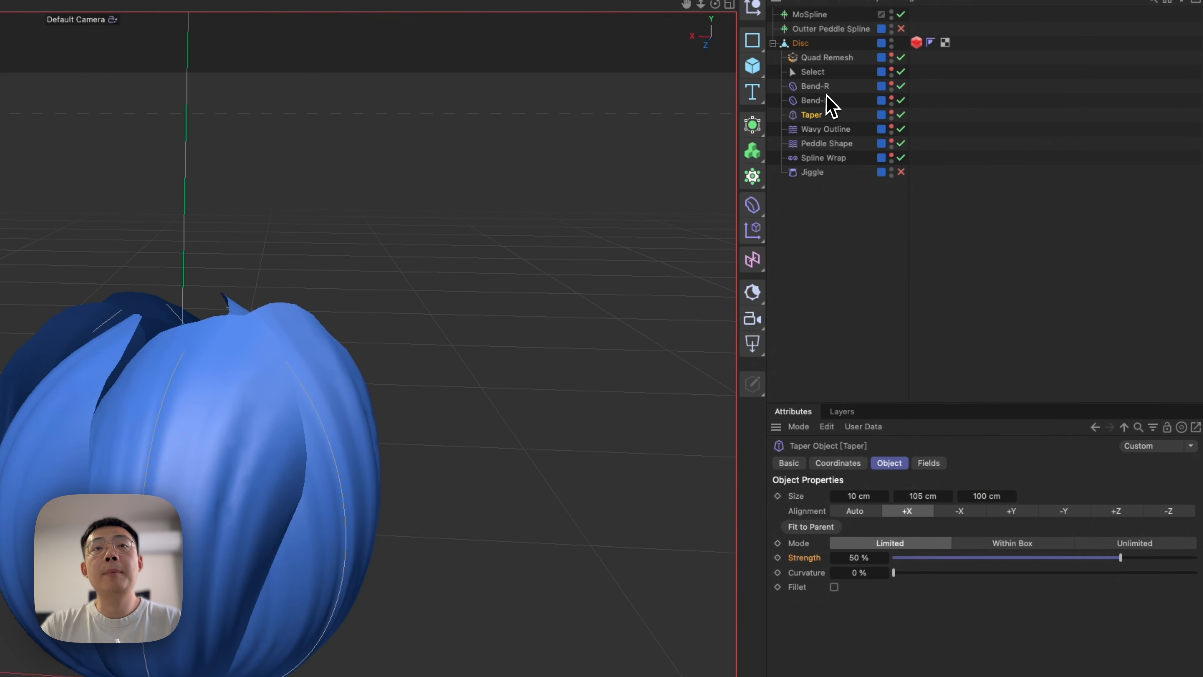
{"action": "left_click", "coordinate": [826, 100]}
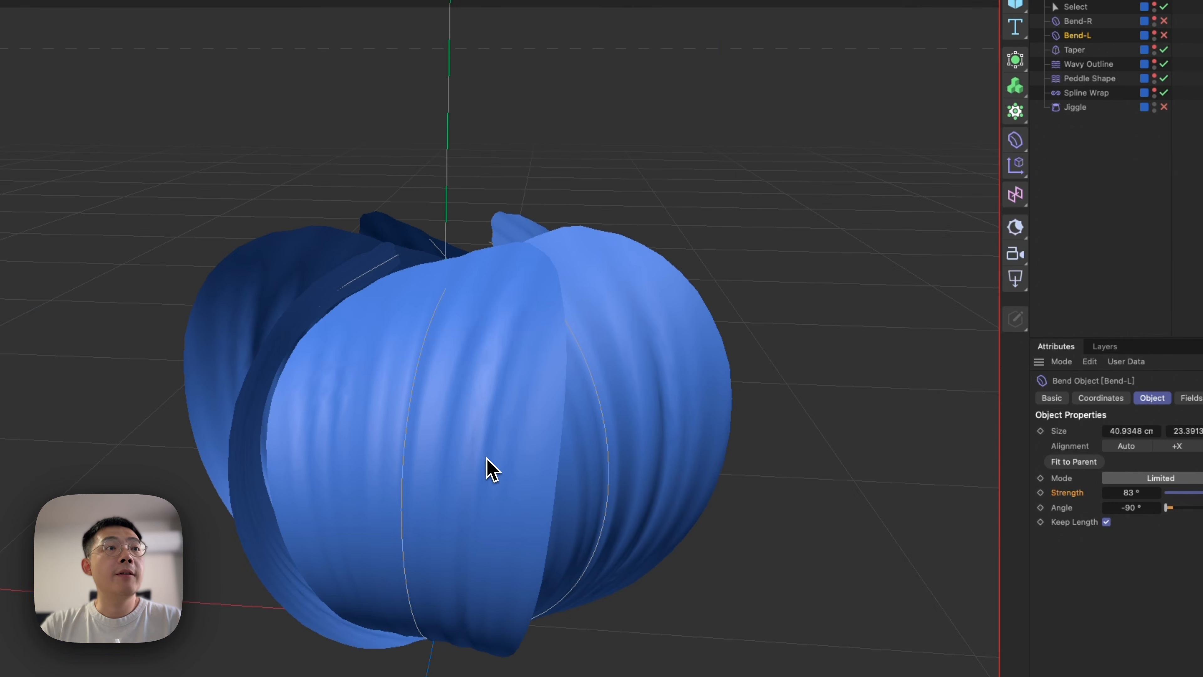
{"action": "left_click_drag", "start_coordinate": [229, 532], "coordinate": [266, 585], "text": "alt"}
{"action": "left_click_drag", "start_coordinate": [527, 519], "coordinate": [640, 471], "text": "alt"}
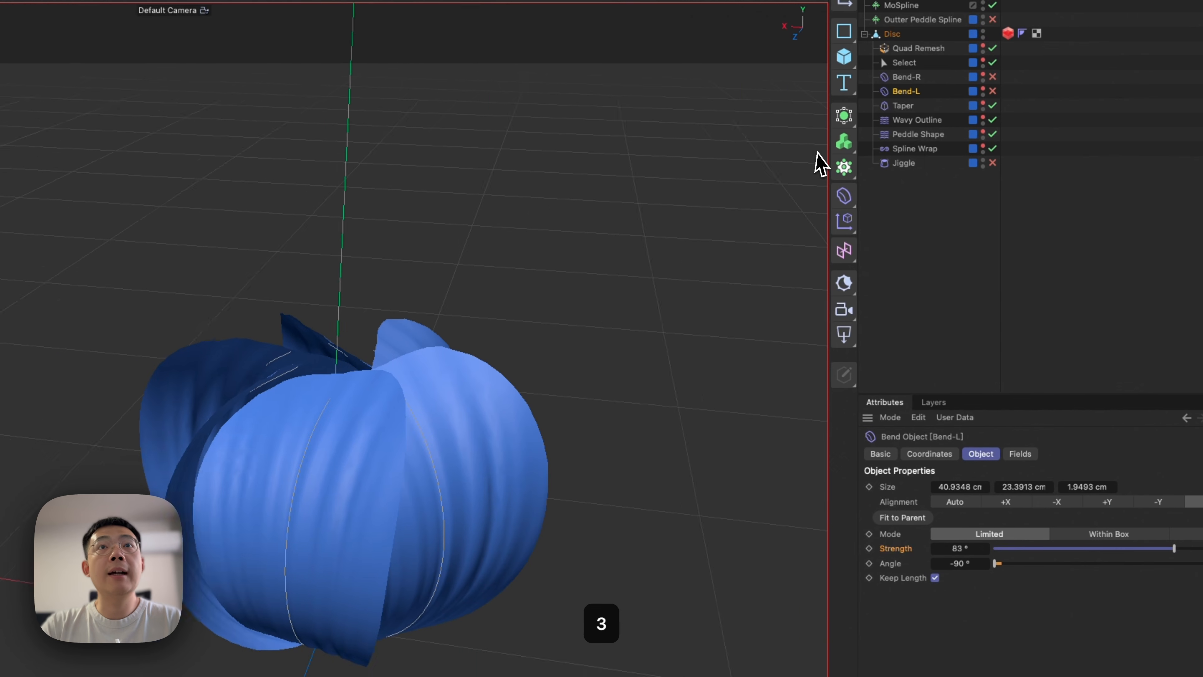
Try a Banking of 15° in the Spline Wrap's Rotation settings and settle on -1°.
{"action": "left_click", "coordinate": [1089, 92]}
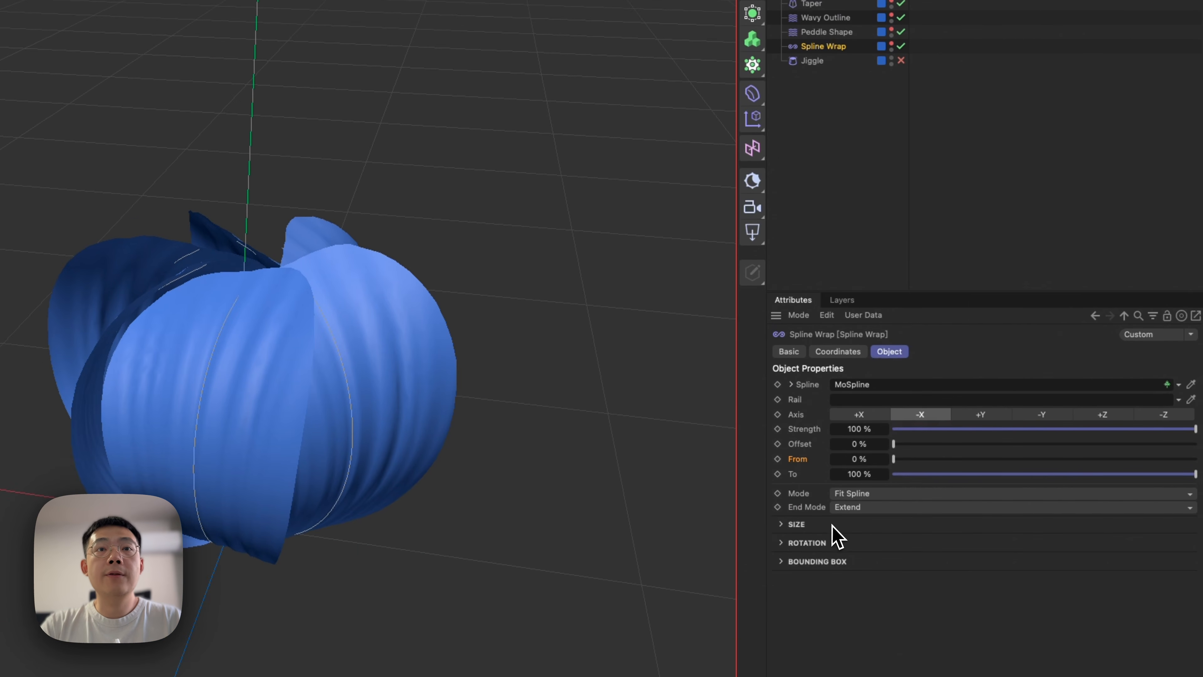
{"action": "left_click", "coordinate": [805, 542]}
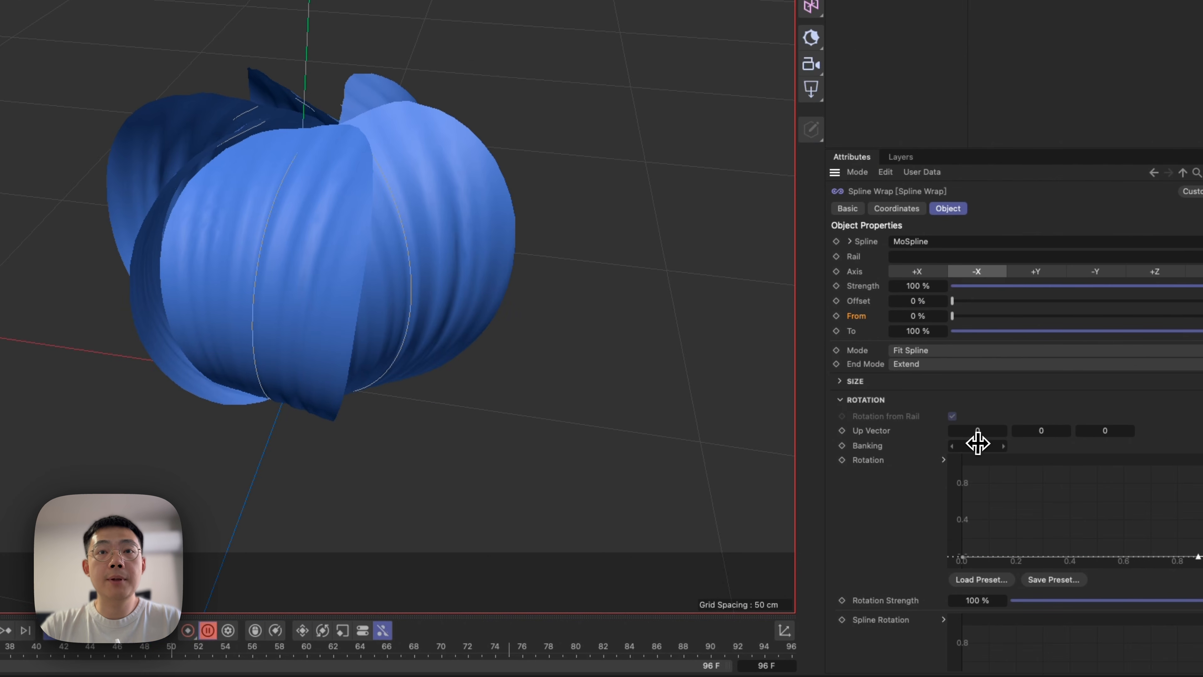
{"action": "left_click_drag", "start_coordinate": [979, 448], "coordinate": [981, 447]}
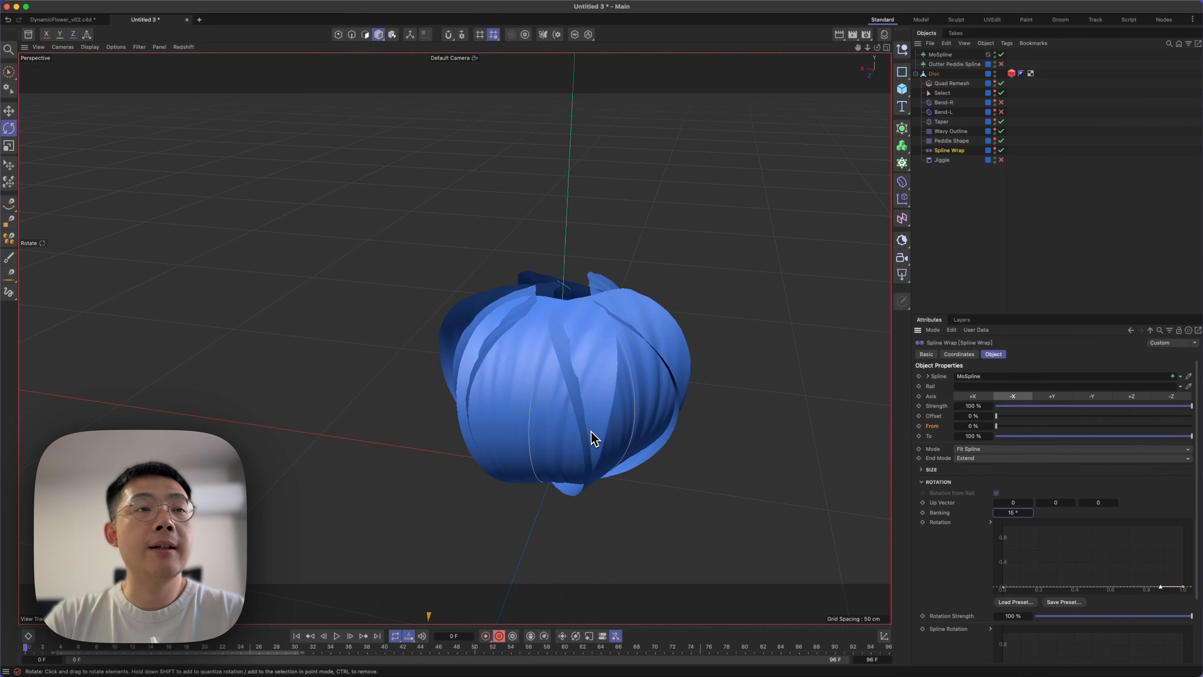
{"action": "left_click_drag", "start_coordinate": [1034, 510], "coordinate": [1015, 514]}
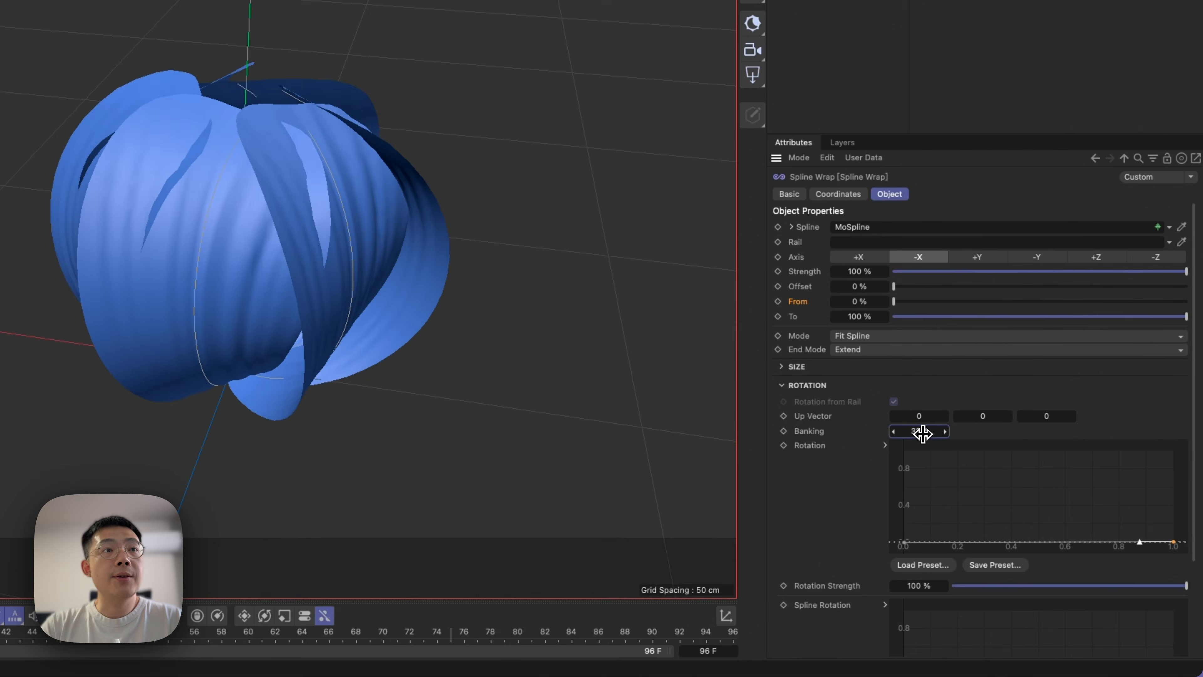
{"action": "left_click_drag", "start_coordinate": [922, 433], "coordinate": [923, 435]}
Collapse the Spline Wrap's Rotation settings and examine the start point of its Size curve.
{"action": "scroll", "coordinate": [810, 511], "scroll_direction": "down", "scroll_amount": 3}
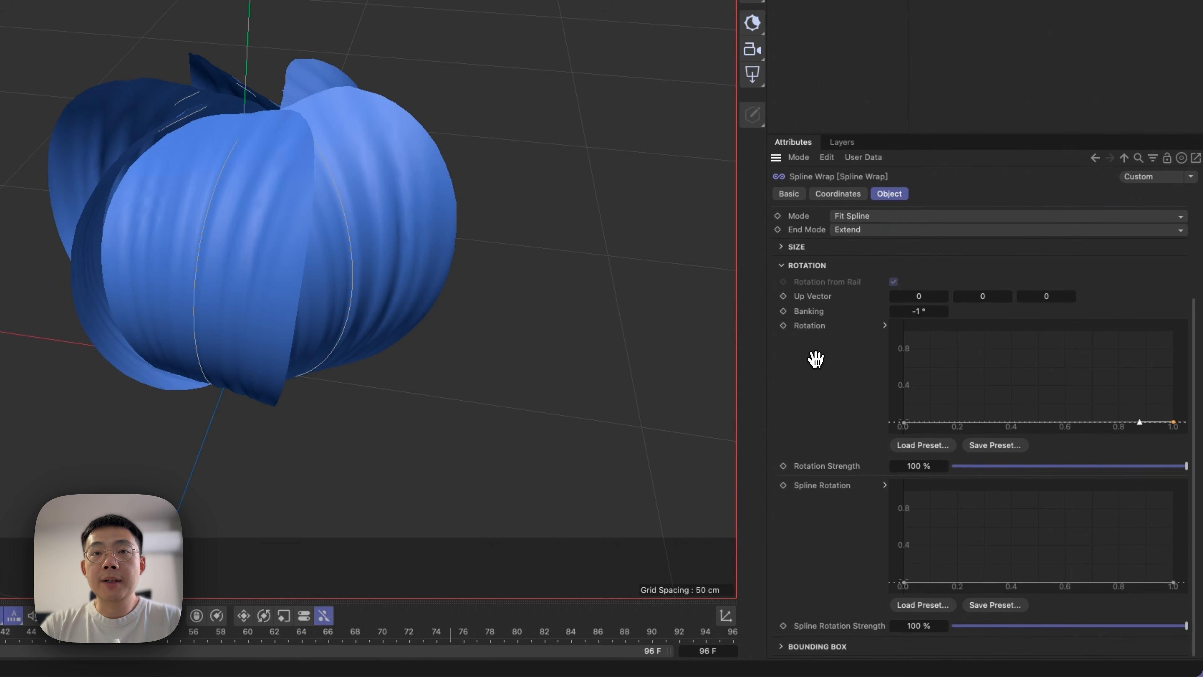
{"action": "scroll", "coordinate": [814, 354], "scroll_direction": "up", "scroll_amount": 3}
{"action": "left_click", "coordinate": [815, 387]}
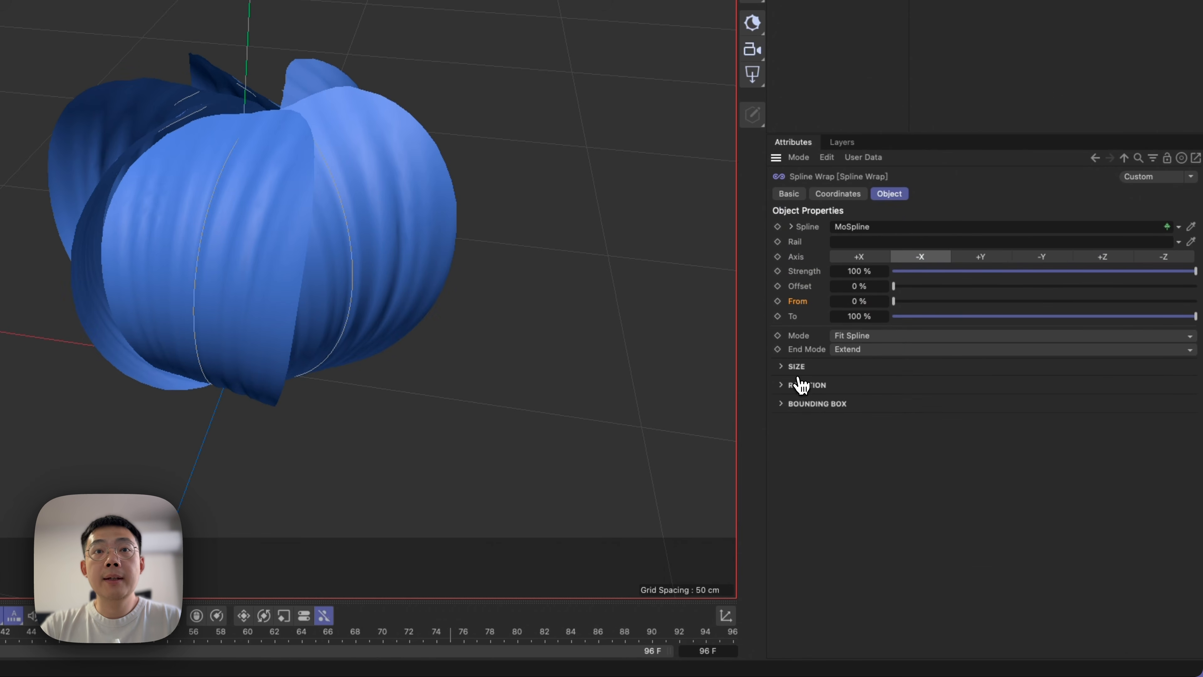
{"action": "left_click", "coordinate": [798, 367]}
{"action": "scroll", "coordinate": [852, 412], "scroll_direction": "down", "scroll_amount": 3}
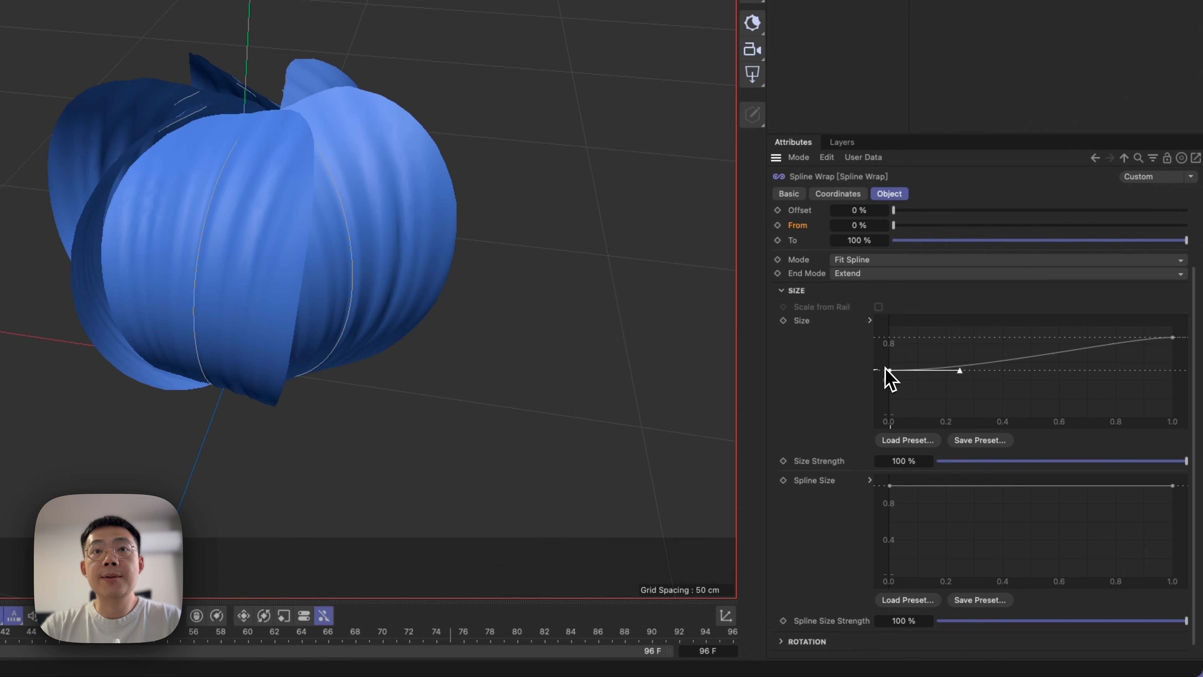
{"action": "mouse_move", "coordinate": [887, 370]}
{"action": "left_mouse_down"}
{"action": "mouse_move", "coordinate": [889, 348]}
{"action": "mouse_move", "coordinate": [891, 395]}
{"action": "mouse_move", "coordinate": [891, 367]}
{"action": "left_mouse_up"}
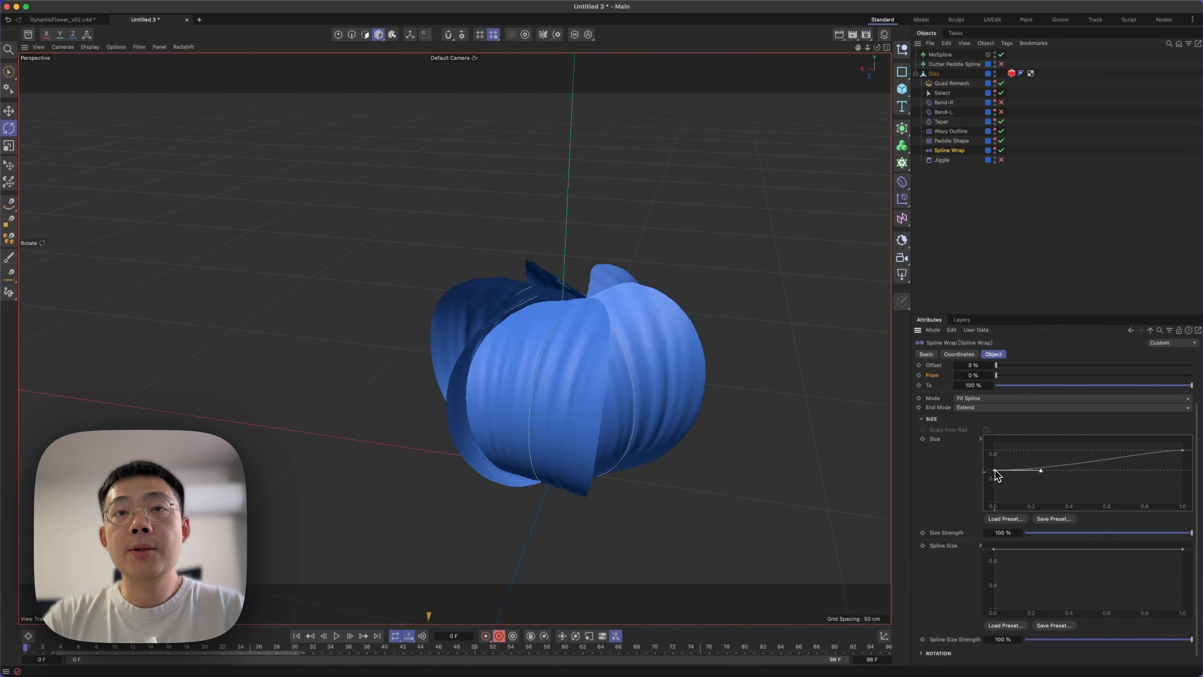
{"action": "left_click_drag", "start_coordinate": [995, 470], "coordinate": [989, 472]}
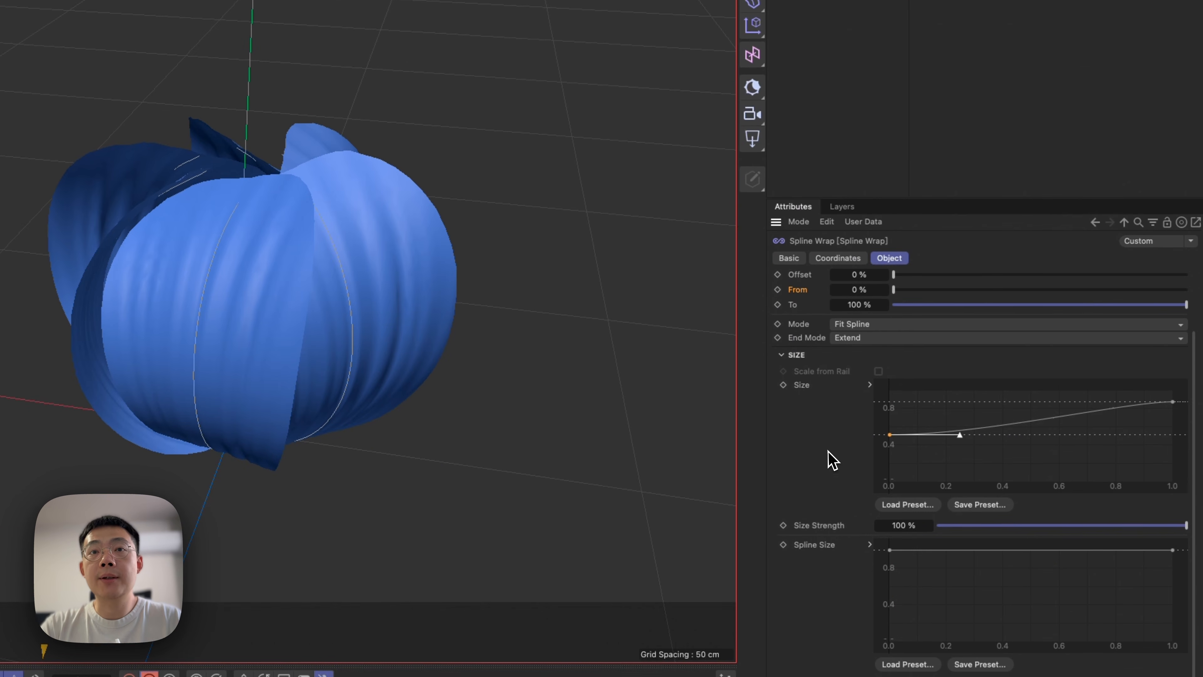
{"action": "middle_click_drag", "start_coordinate": [829, 638], "coordinate": [851, 429]}
{"action": "scroll", "coordinate": [821, 526], "scroll_direction": "up", "scroll_amount": 3}
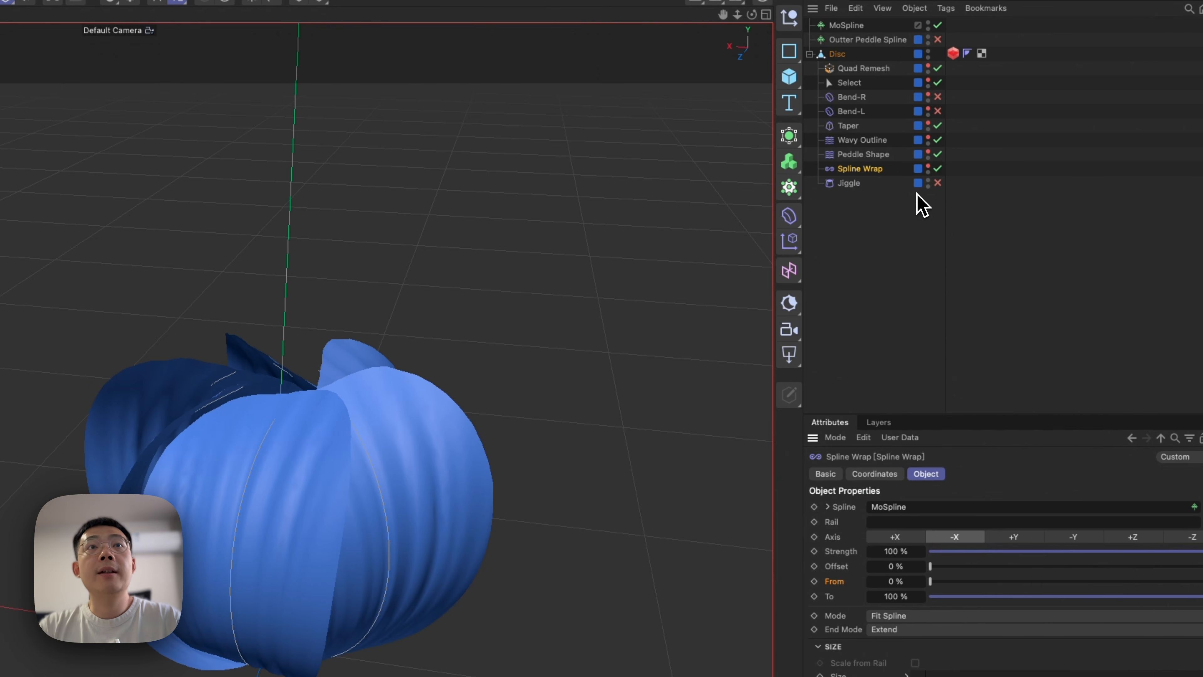
Re-enable the Bend-R and Bend-L deformers on the petals.
{"action": "left_click", "coordinate": [886, 331]}
{"action": "left_click_drag", "start_coordinate": [632, 408], "coordinate": [597, 445], "text": "alt"}
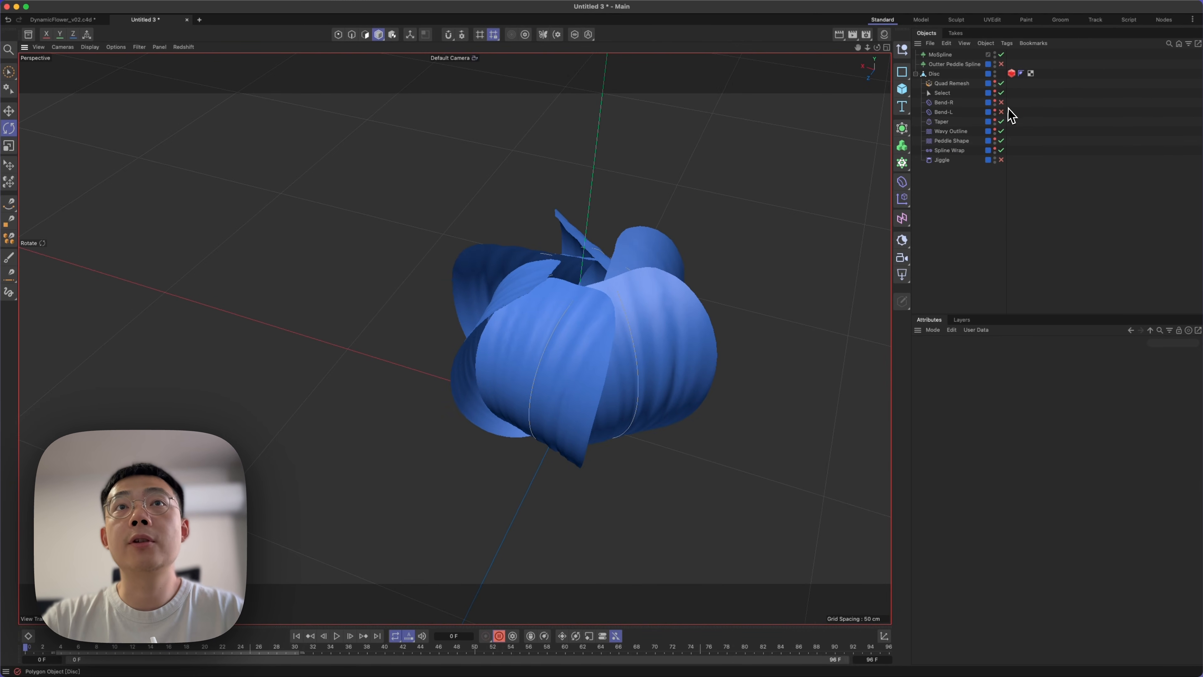
{"action": "left_click", "coordinate": [1002, 104]}
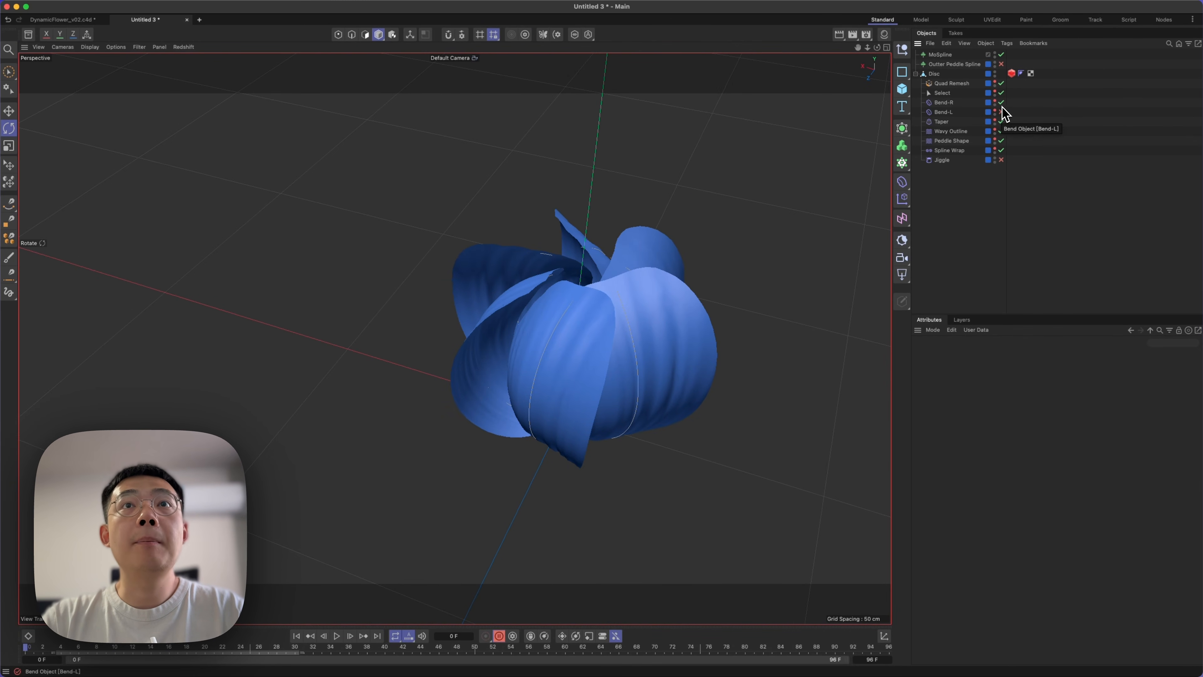
{"action": "left_click", "coordinate": [1002, 113]}
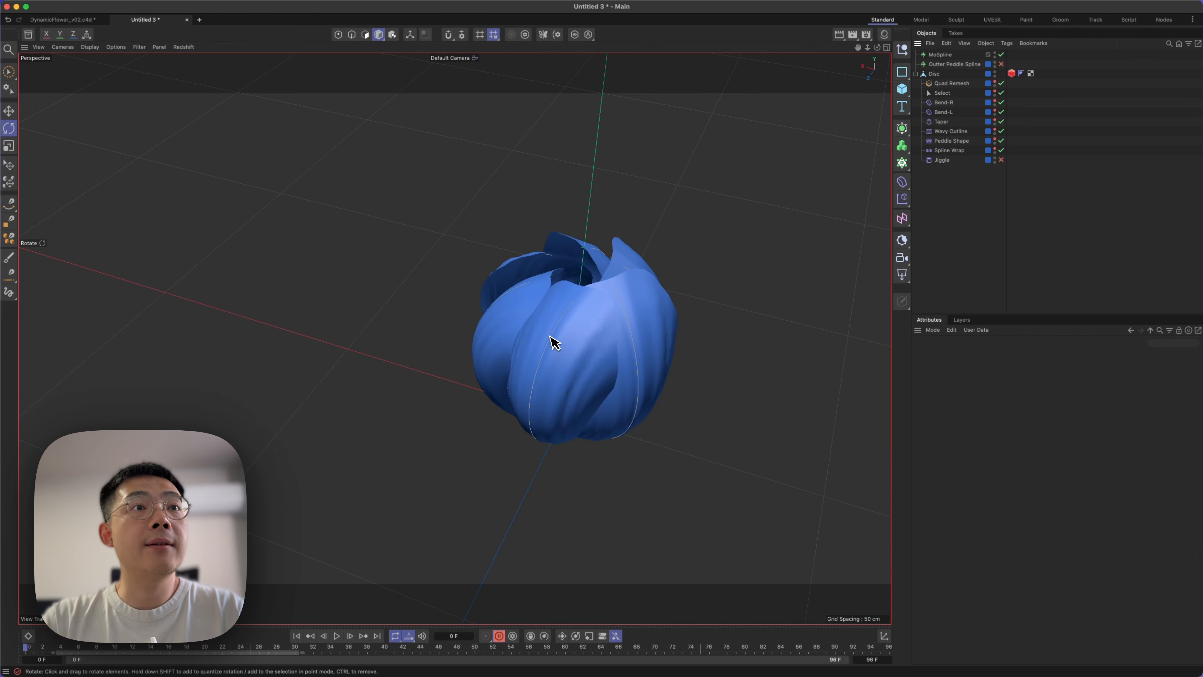
{"action": "mouse_move", "coordinate": [575, 394]}
{"action": "left_mouse_down", "text": "alt"}
{"action": "mouse_move", "coordinate": [605, 293]}
{"action": "mouse_move", "coordinate": [623, 361]}
{"action": "left_mouse_up", "text": "alt"}
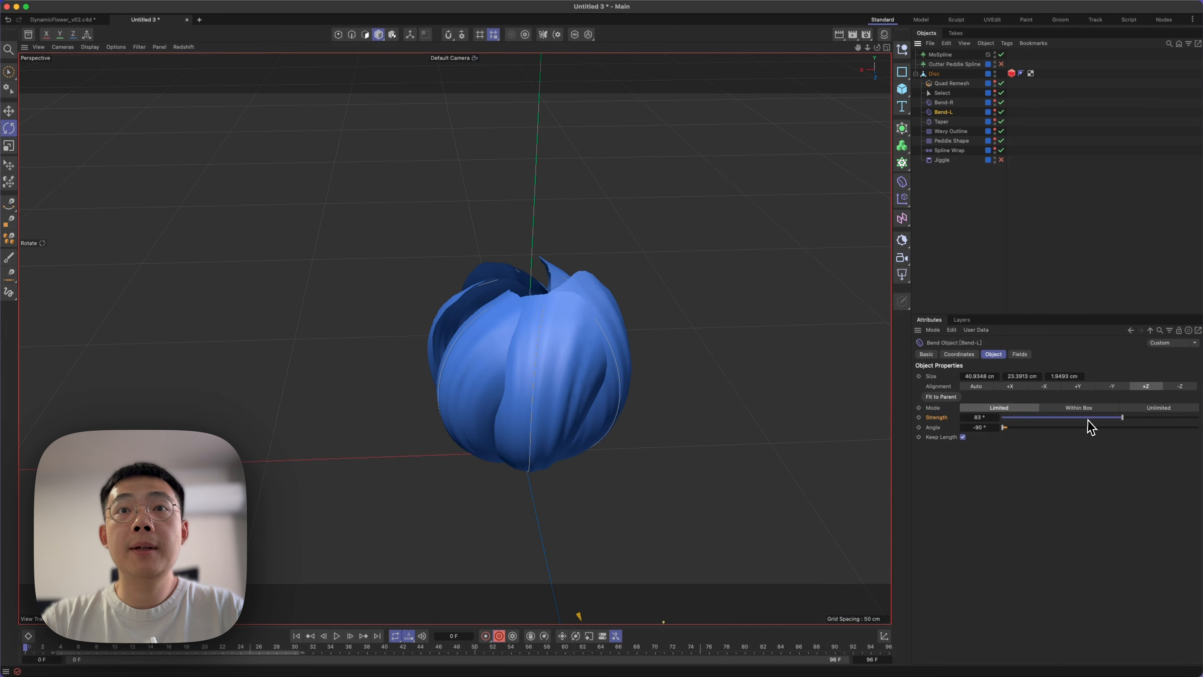
Reduce Bend-L's Strength to 62° and fine-tune its Y position to adjust the closed bud.
{"action": "left_click_drag", "start_coordinate": [1117, 420], "coordinate": [1120, 423]}
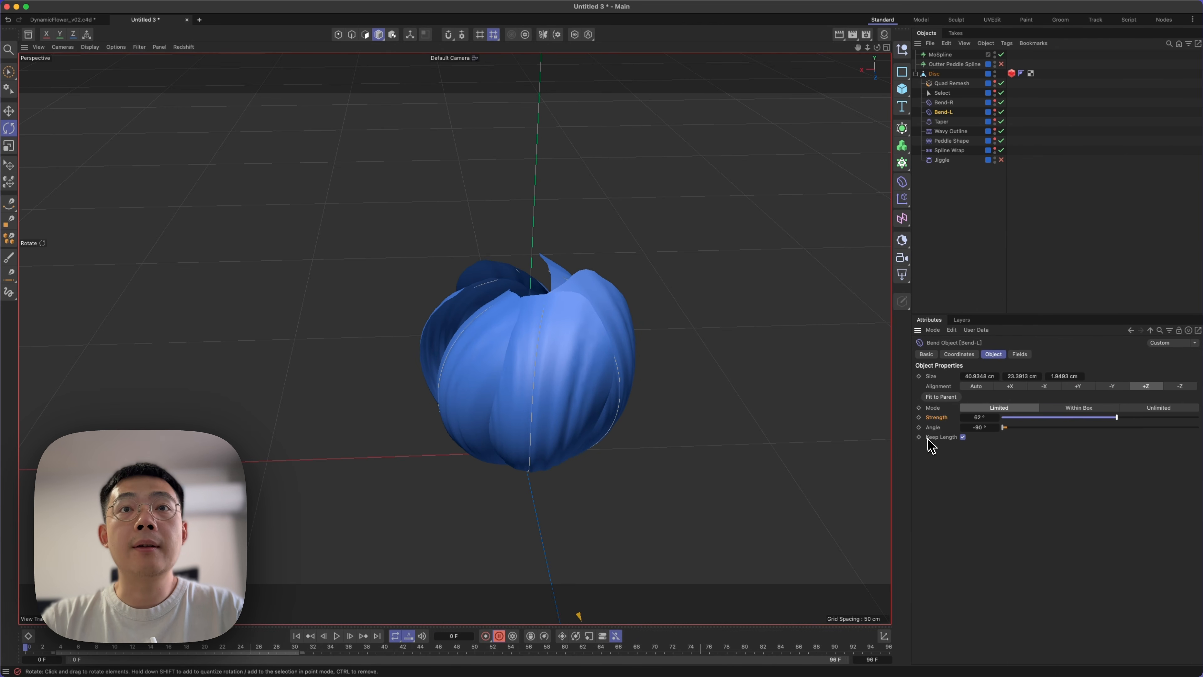
{"action": "left_click", "coordinate": [966, 354]}
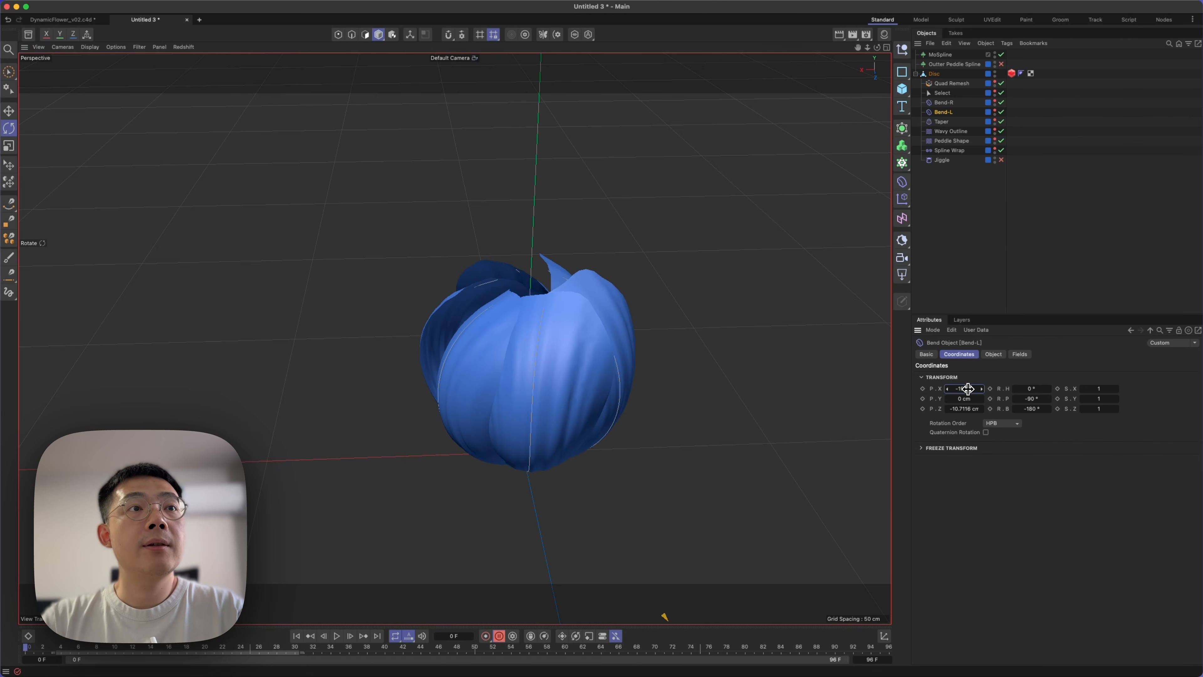
{"action": "left_click_drag", "start_coordinate": [967, 400], "coordinate": [964, 399]}
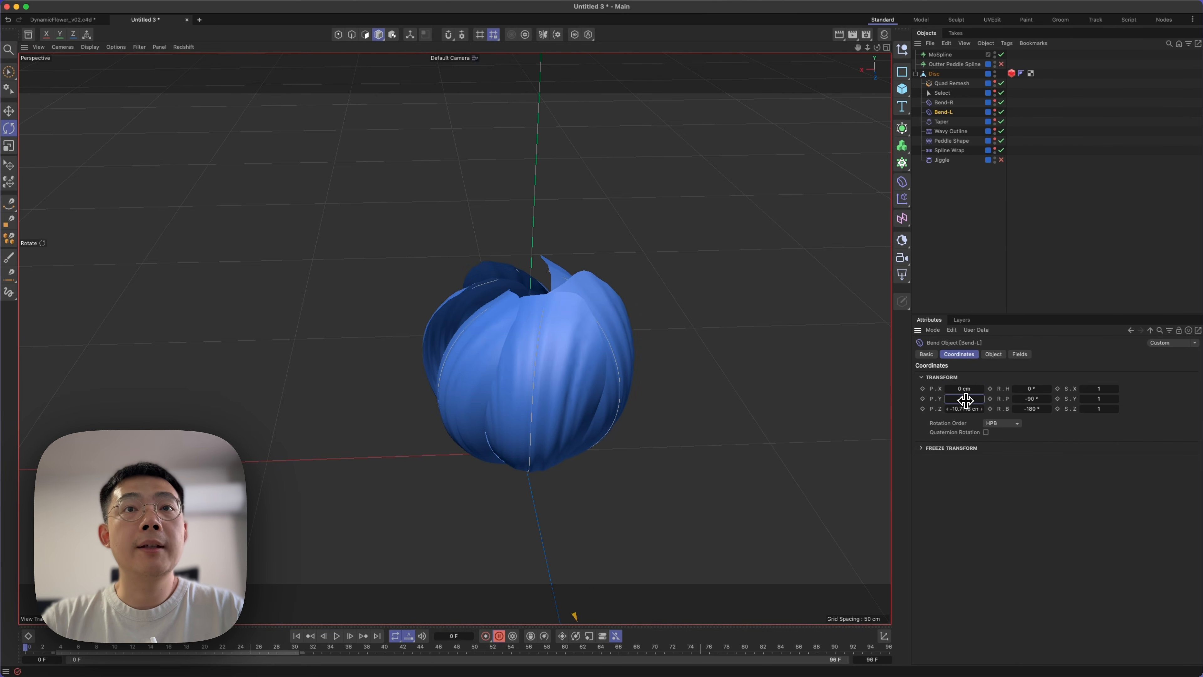
{"action": "left_click", "coordinate": [991, 355]}
{"action": "mouse_move", "coordinate": [561, 395]}
{"action": "left_mouse_down", "text": "alt"}
{"action": "mouse_move", "coordinate": [493, 372]}
{"action": "mouse_move", "coordinate": [623, 337]}
{"action": "mouse_move", "coordinate": [551, 412]}
{"action": "mouse_move", "coordinate": [542, 379]}
{"action": "left_mouse_up", "text": "alt"}
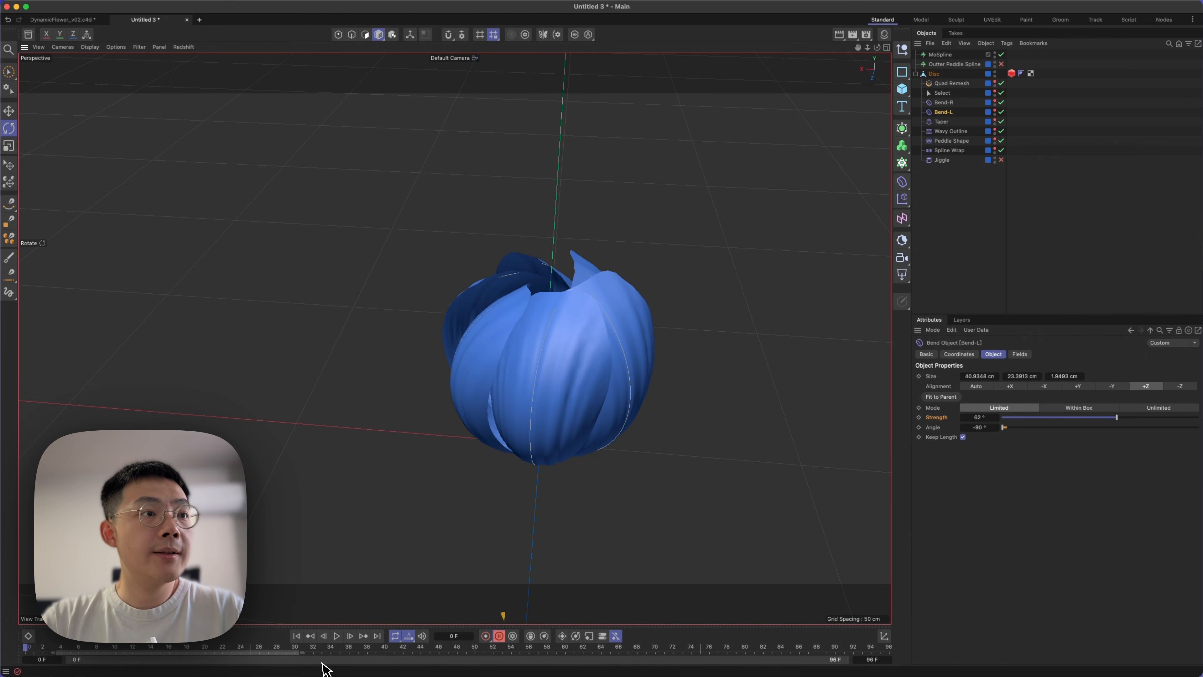
Play the blooming animation to check the petals, then return to frame 0.
{"action": "left_click", "coordinate": [336, 636]}
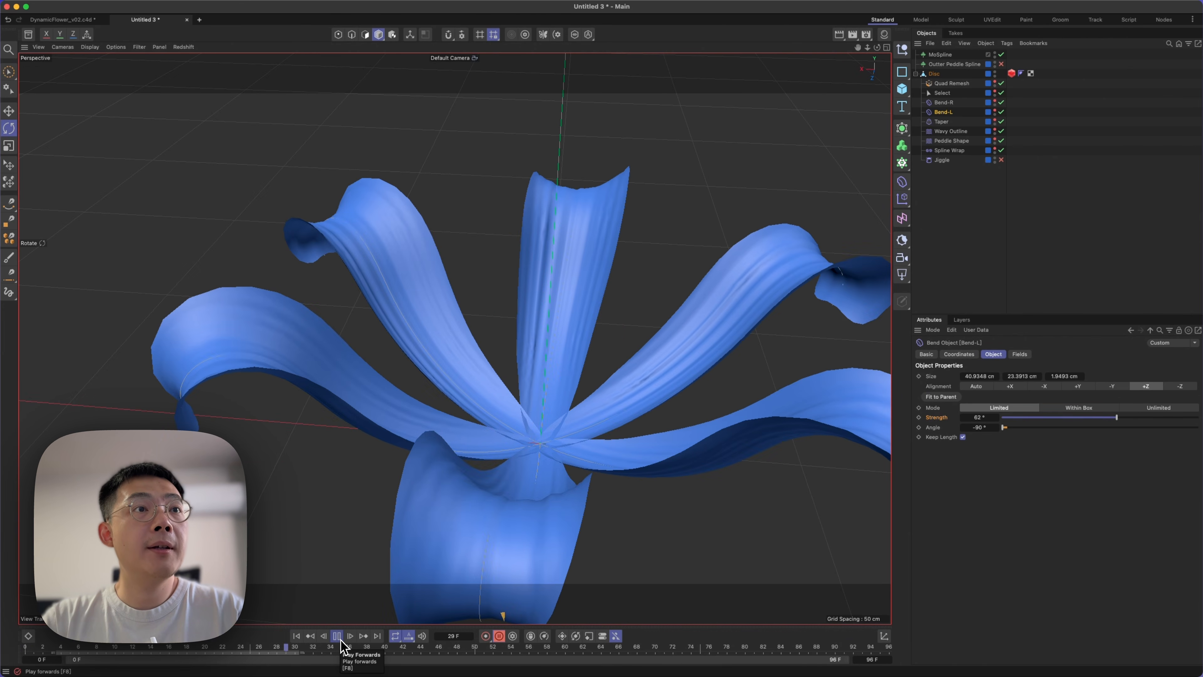
{"action": "scroll", "coordinate": [573, 431], "scroll_direction": "down", "scroll_amount": 5}
{"action": "mouse_move", "coordinate": [573, 431]}
{"action": "left_mouse_down", "text": "alt"}
{"action": "mouse_move", "coordinate": [594, 419]}
{"action": "mouse_move", "coordinate": [590, 434]}
{"action": "mouse_move", "coordinate": [576, 380]}
{"action": "mouse_move", "coordinate": [574, 422]}
{"action": "left_mouse_up", "text": "alt"}
{"action": "key", "text": "3"}
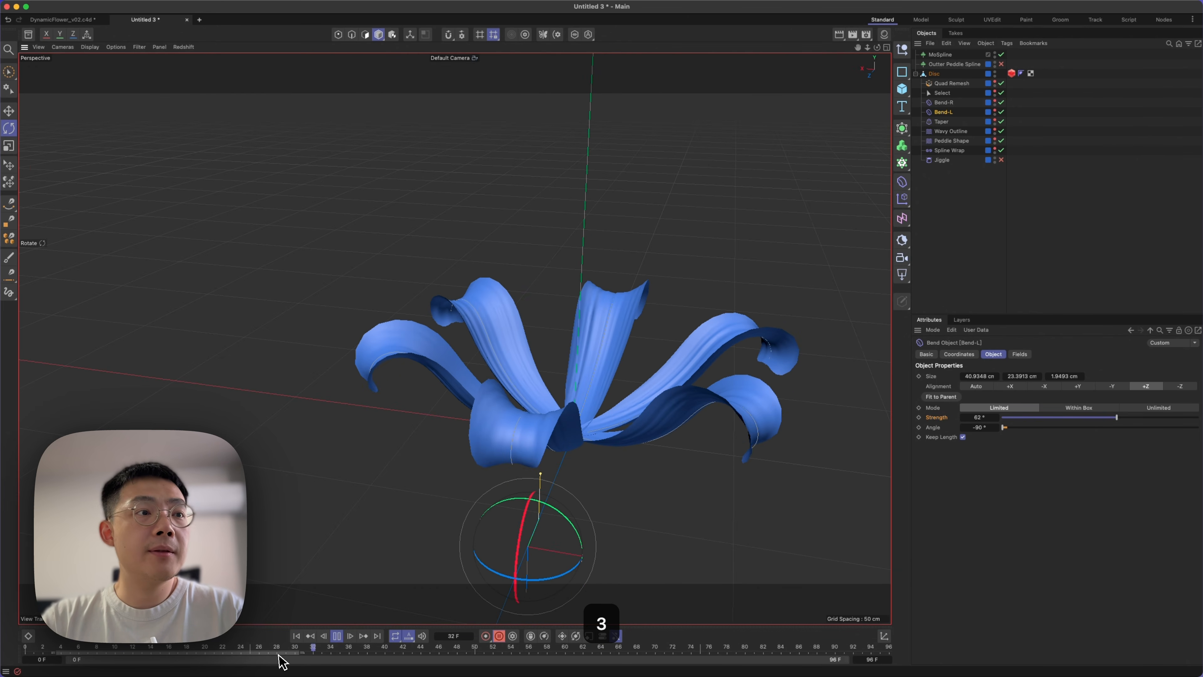
{"action": "left_click", "coordinate": [310, 637]}
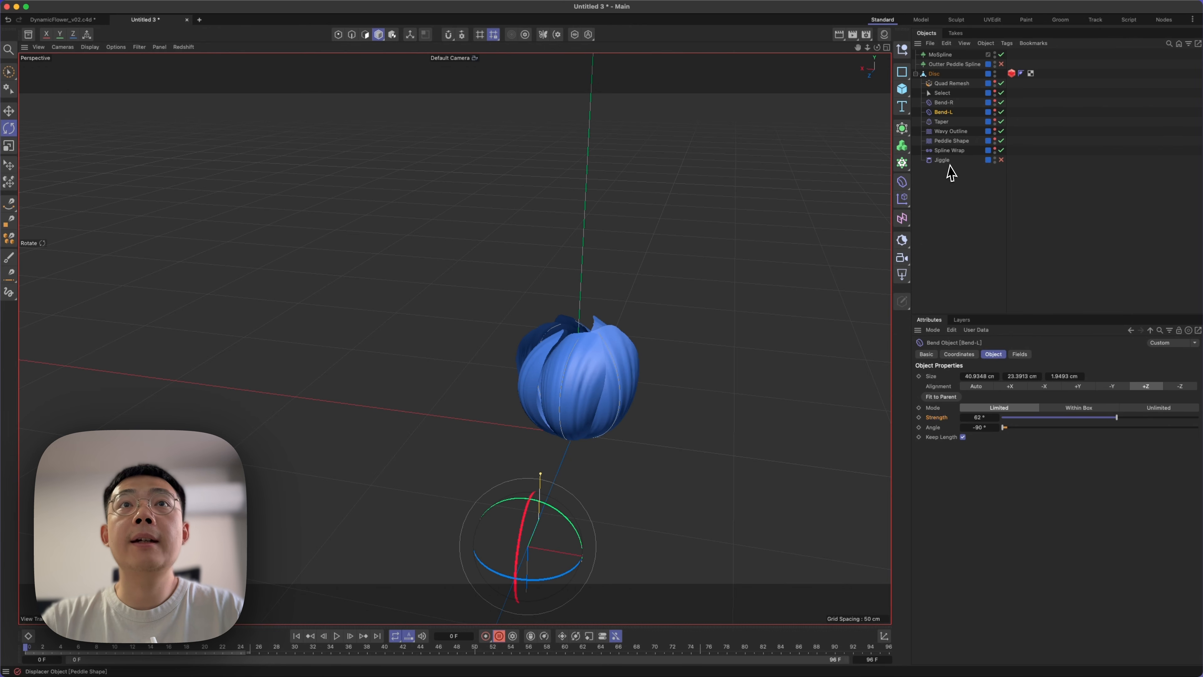
Keyframe the Taper's Strength at 50 % on frame 0 and 15 % on frame 26.
{"action": "left_click", "coordinate": [942, 122]}
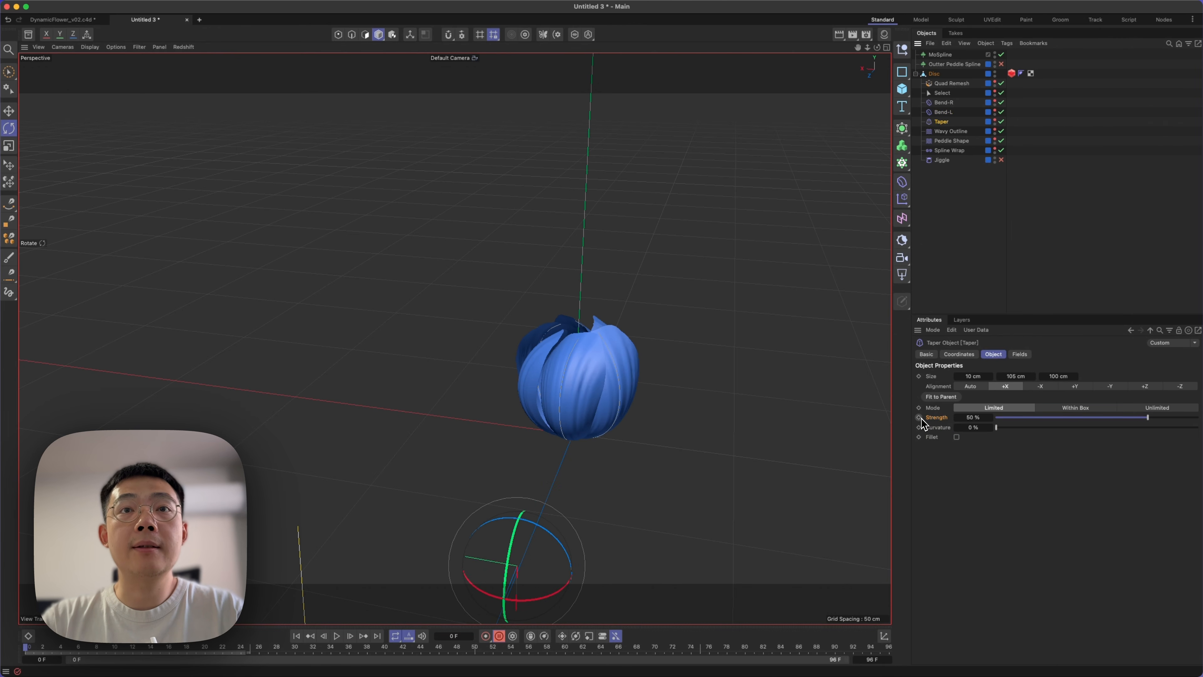
{"action": "left_click_drag", "start_coordinate": [118, 647], "coordinate": [243, 661]}
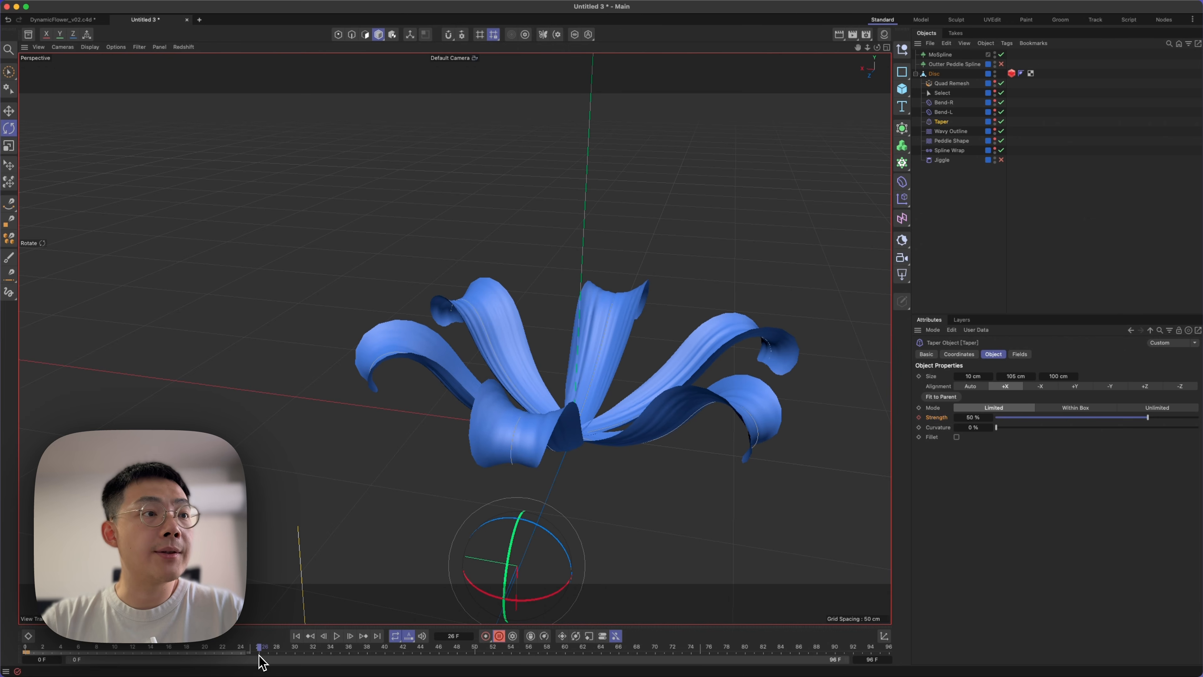
{"action": "left_click_drag", "start_coordinate": [1143, 418], "coordinate": [1112, 418]}
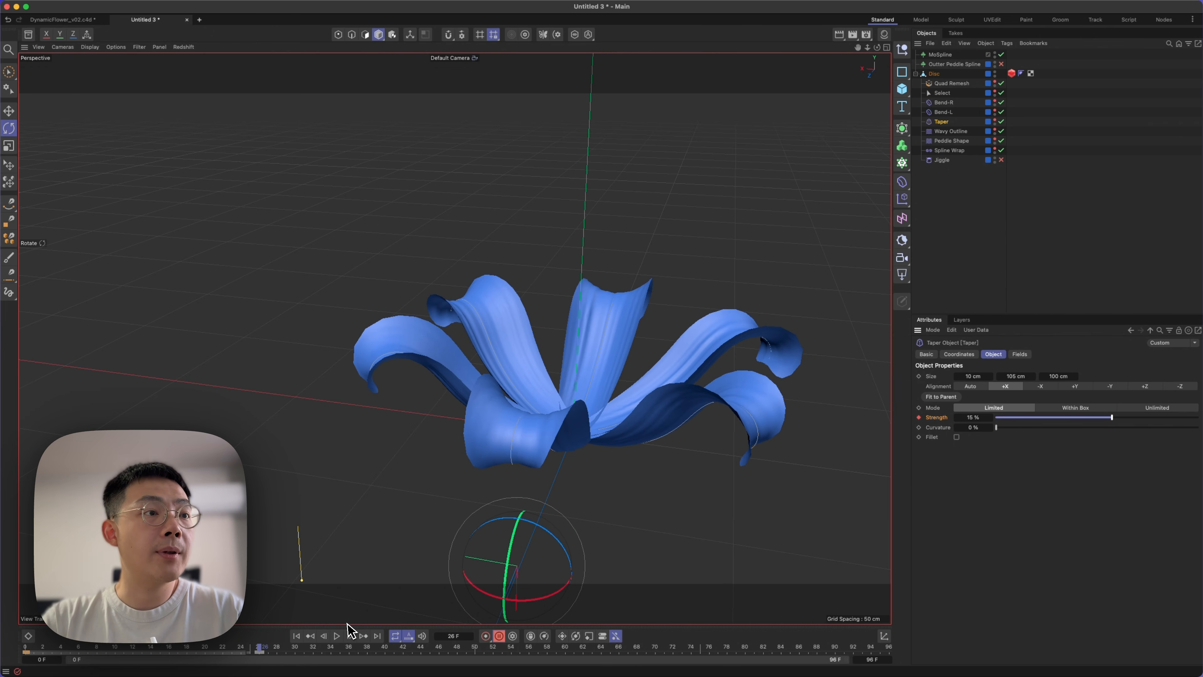
Play the animation from the start and inspect the tapered petals as the flower opens.
{"action": "left_click", "coordinate": [296, 636]}
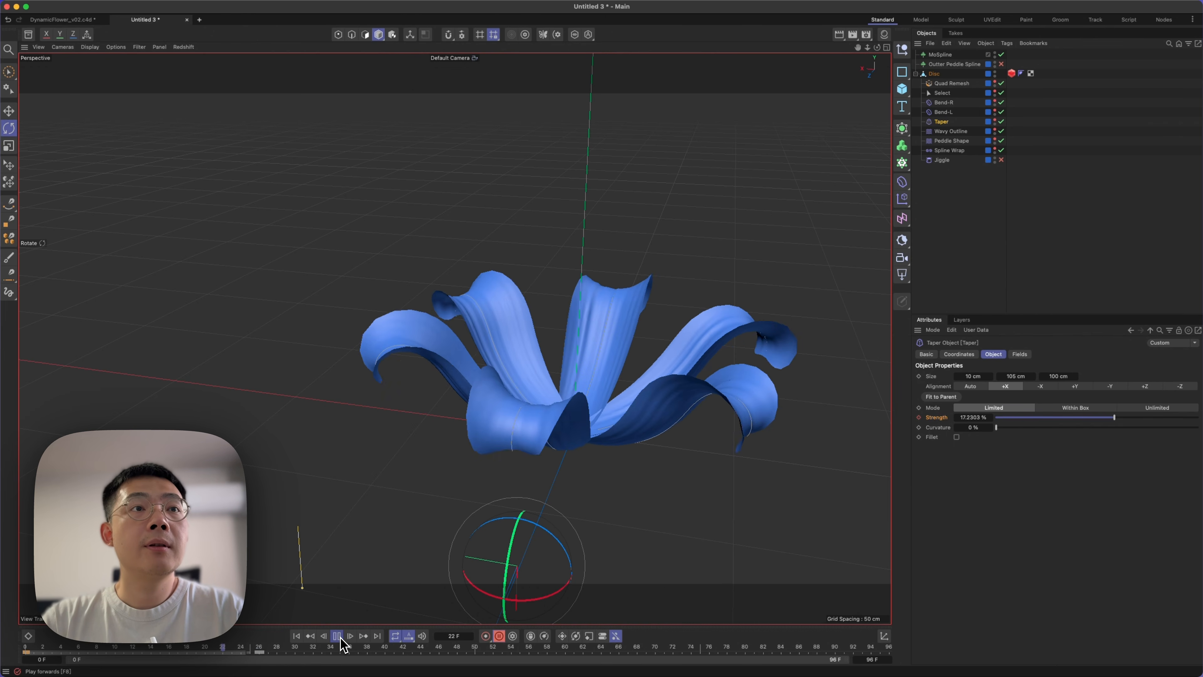
{"action": "mouse_move", "coordinate": [612, 401]}
{"action": "left_mouse_down", "text": "alt"}
{"action": "mouse_move", "coordinate": [639, 484]}
{"action": "mouse_move", "coordinate": [704, 395]}
{"action": "mouse_move", "coordinate": [679, 480]}
{"action": "mouse_move", "coordinate": [647, 395]}
{"action": "mouse_move", "coordinate": [621, 413]}
{"action": "mouse_move", "coordinate": [668, 390]}
{"action": "mouse_move", "coordinate": [634, 438]}
{"action": "mouse_move", "coordinate": [600, 415]}
{"action": "left_mouse_up", "text": "alt"}
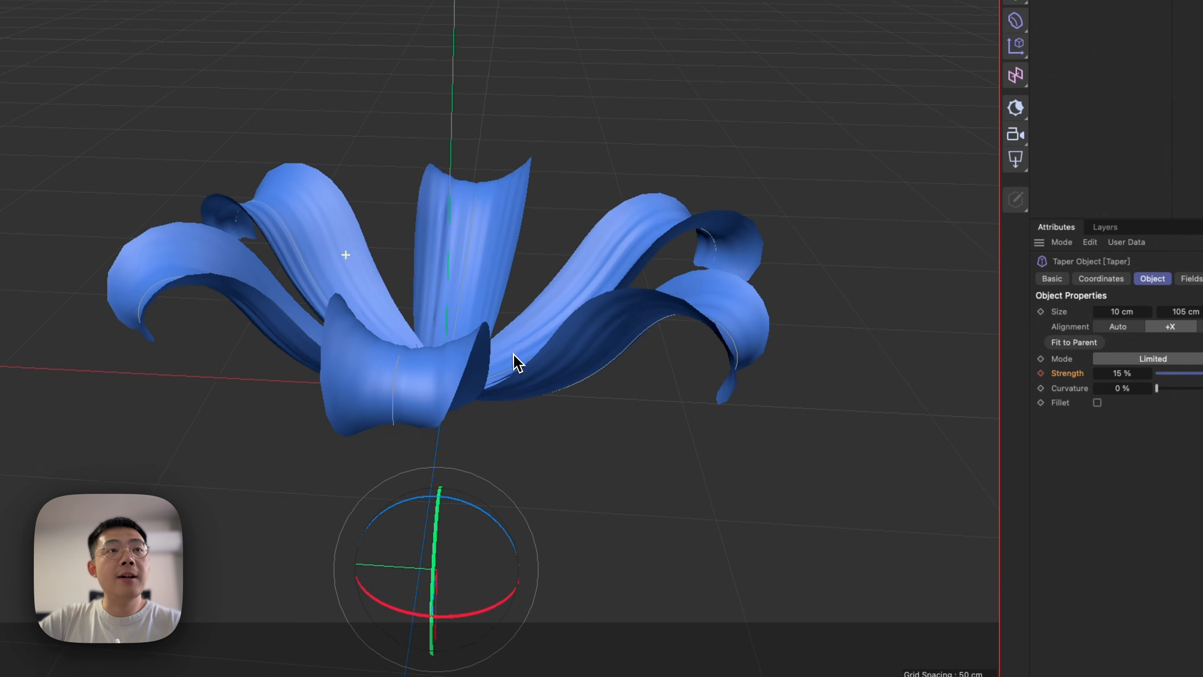
{"action": "key", "text": "3"}
{"action": "left_click_drag", "start_coordinate": [483, 369], "coordinate": [482, 366]}
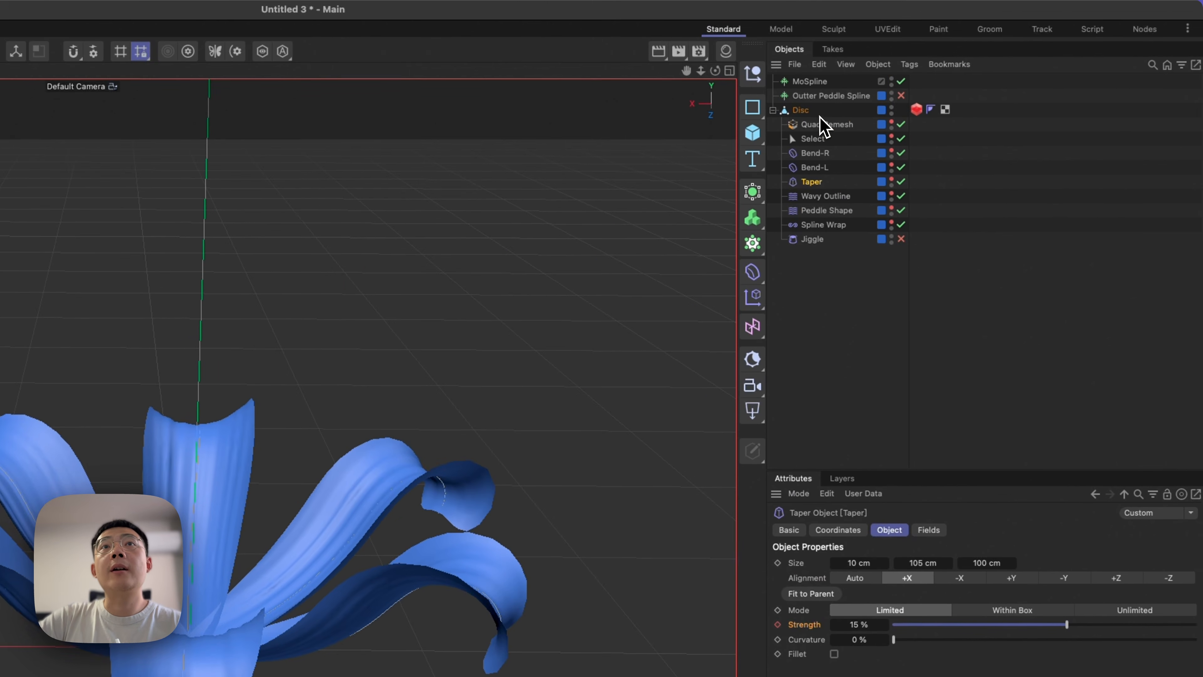
Add a Soft Body simulation tag to the Disc and set its Bendiness to 0.1.
{"action": "right_click", "coordinate": [822, 17]}
{"action": "mouse_move", "coordinate": [899, 323]}
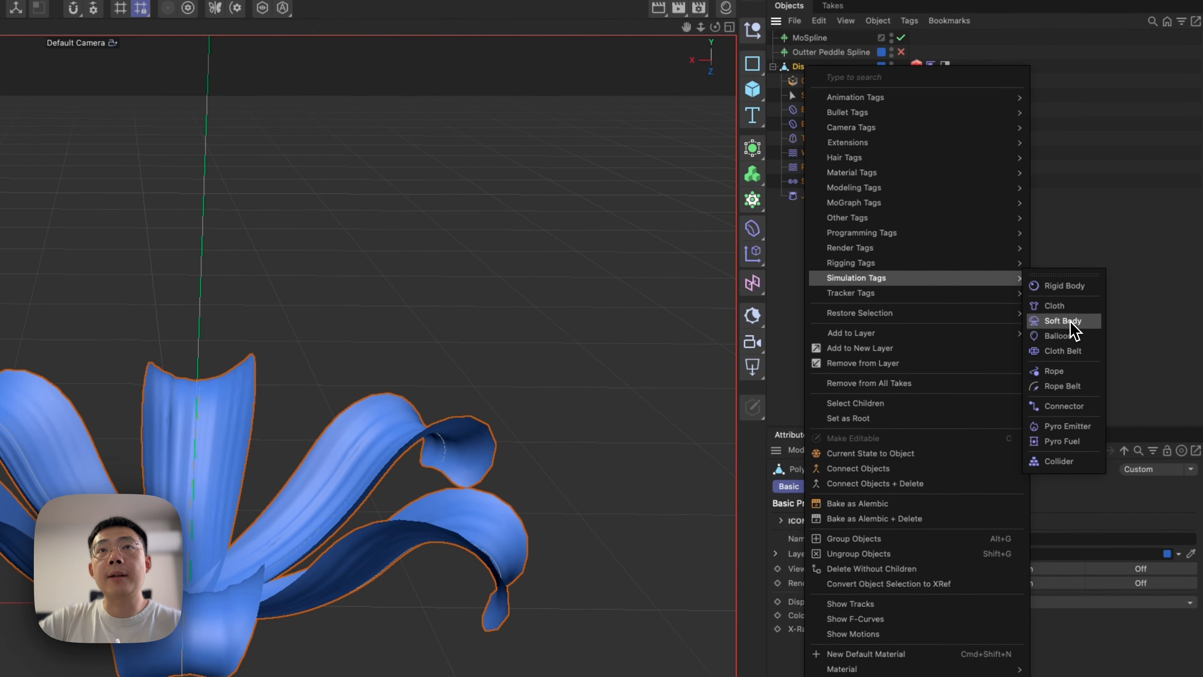
{"action": "left_click", "coordinate": [1071, 367]}
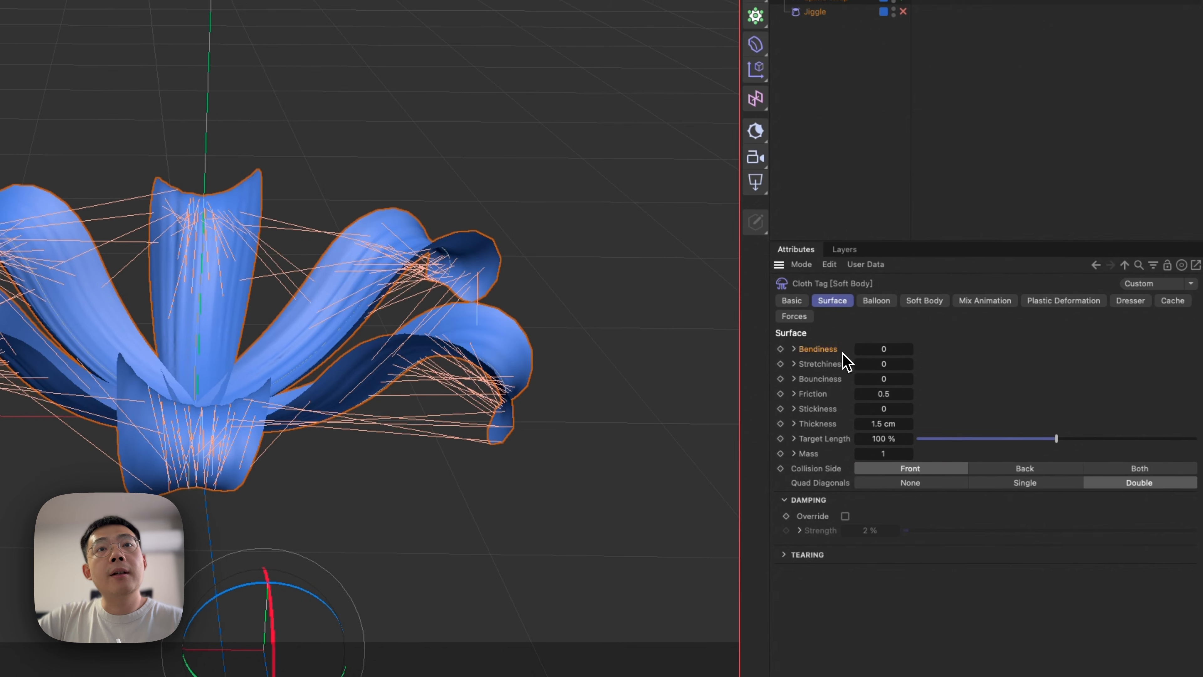
{"action": "left_click", "coordinate": [988, 386]}
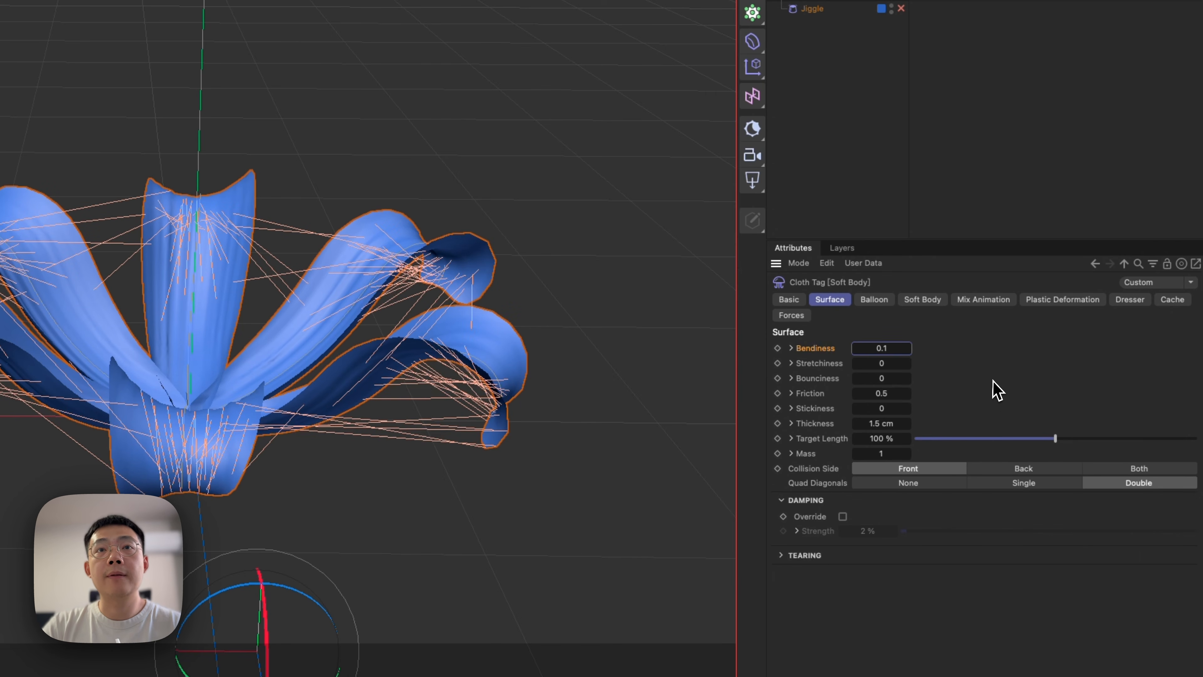
Open the project's simulation Scene settings and open the Scene Scale value for editing.
{"action": "key", "text": "super+d"}
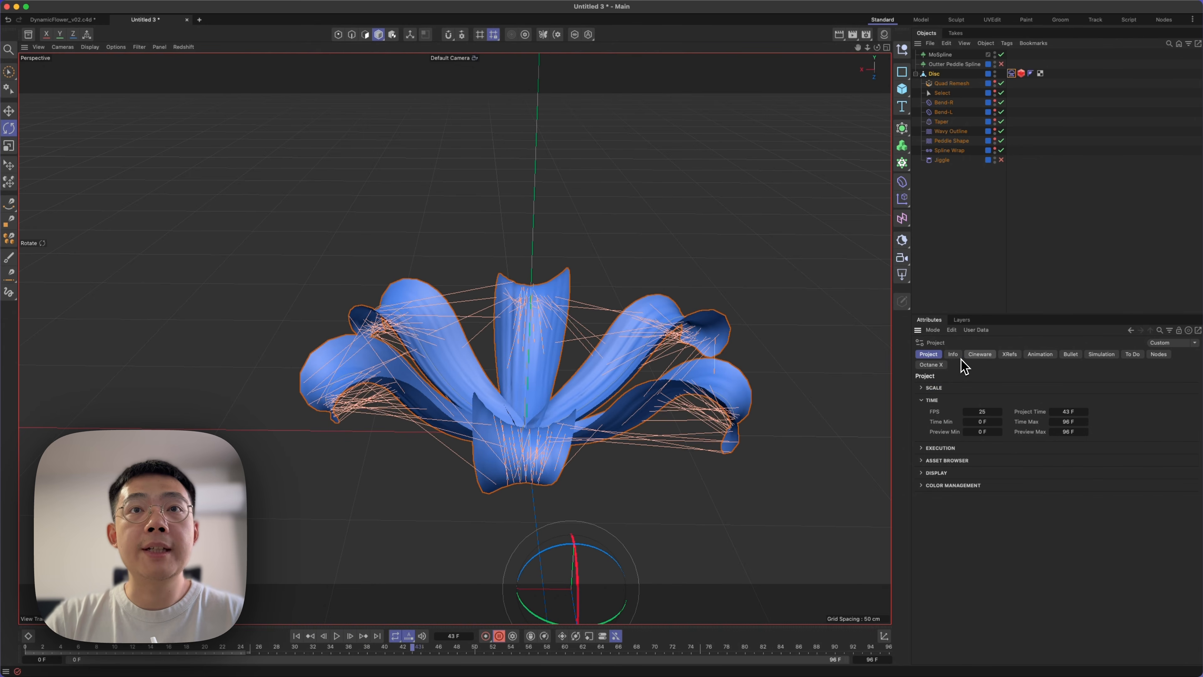
{"action": "left_click", "coordinate": [1106, 355]}
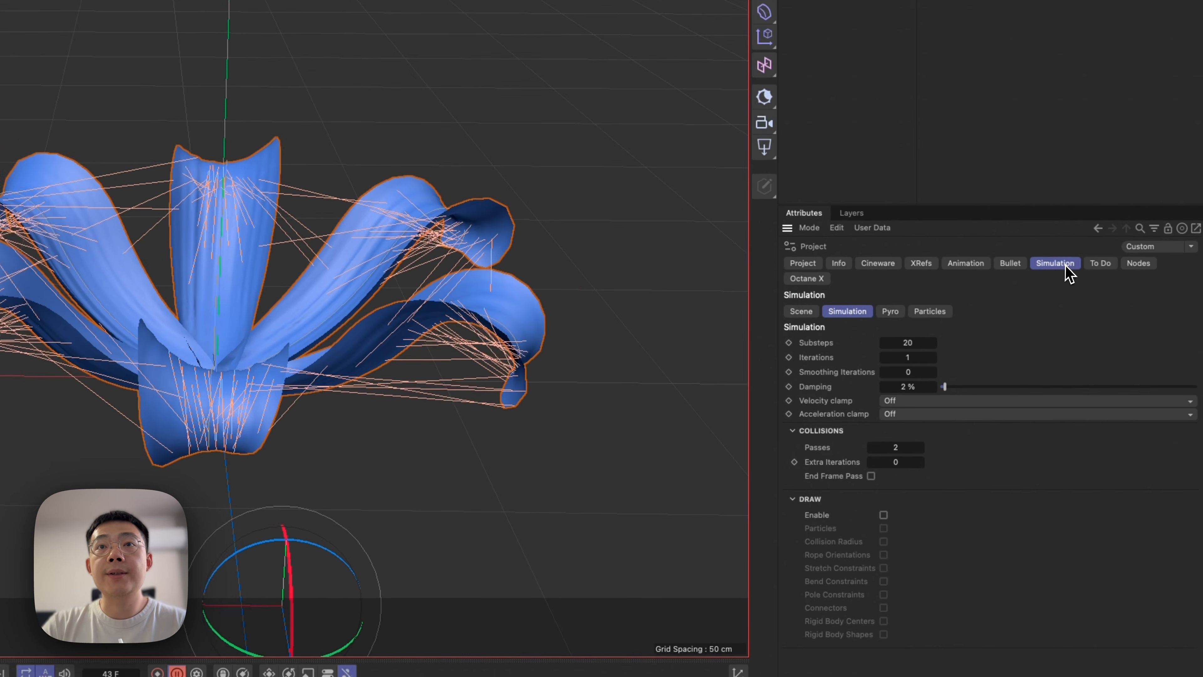
{"action": "left_click", "coordinate": [790, 305]}
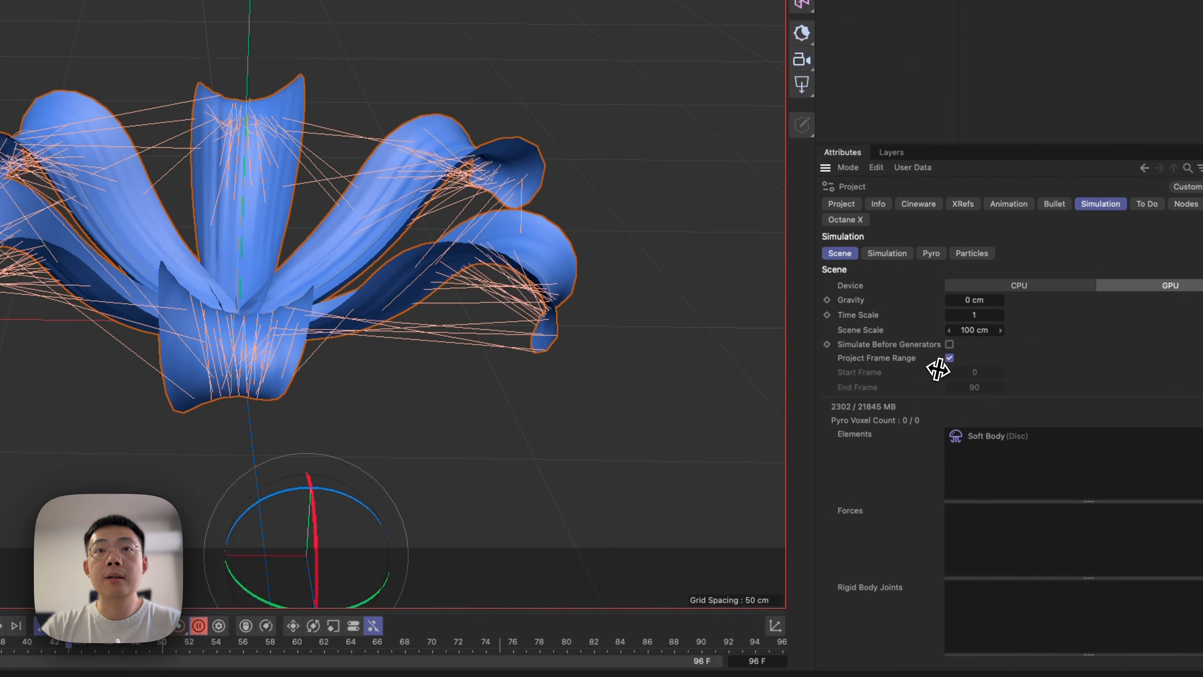
{"action": "left_click", "coordinate": [934, 383]}
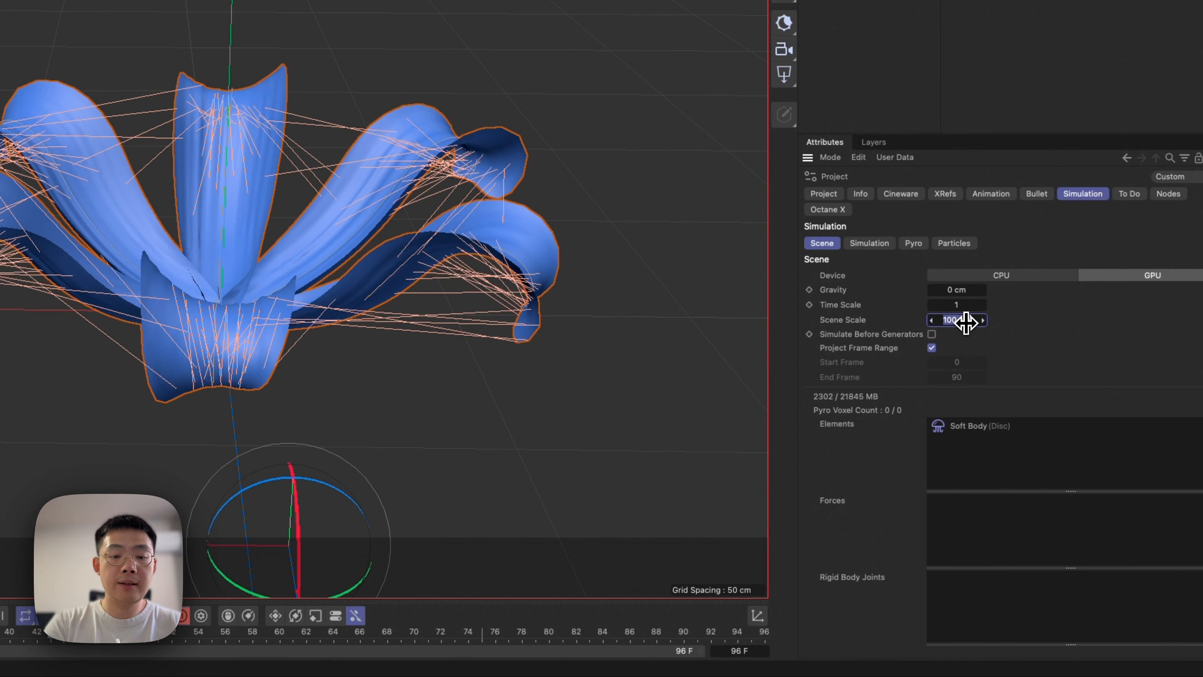
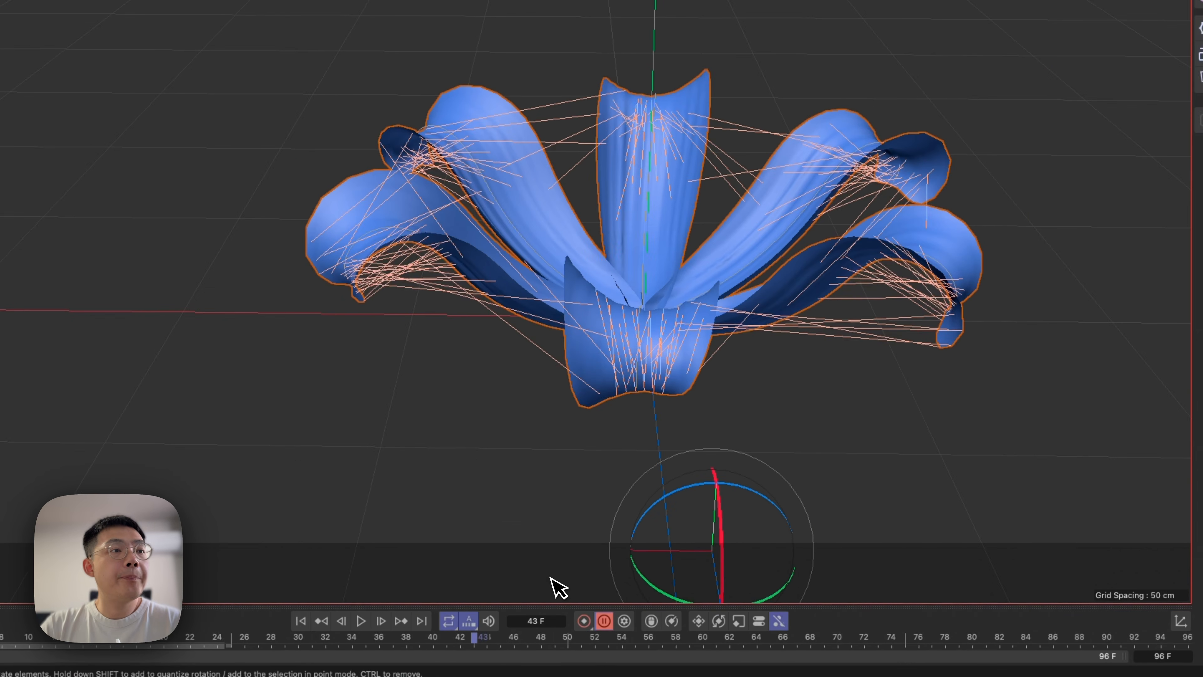
Replay the soft-body simulation from the first frame and check how the petals move.
{"action": "left_click", "coordinate": [297, 636]}
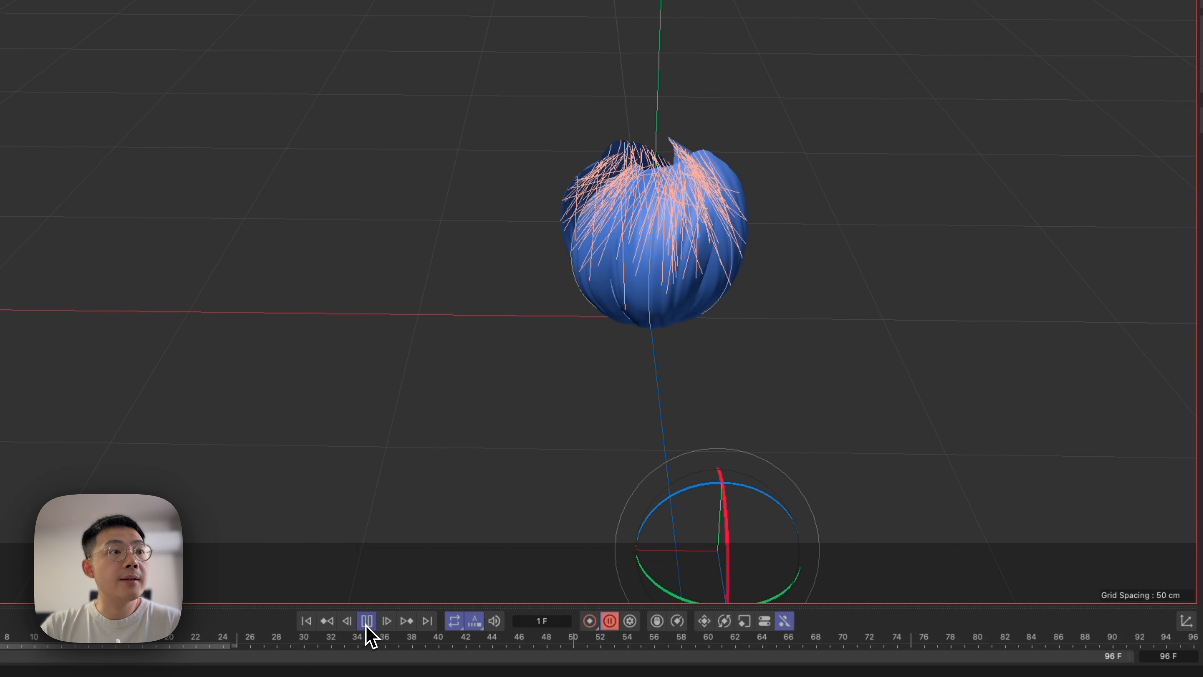
{"action": "left_click", "coordinate": [367, 622]}
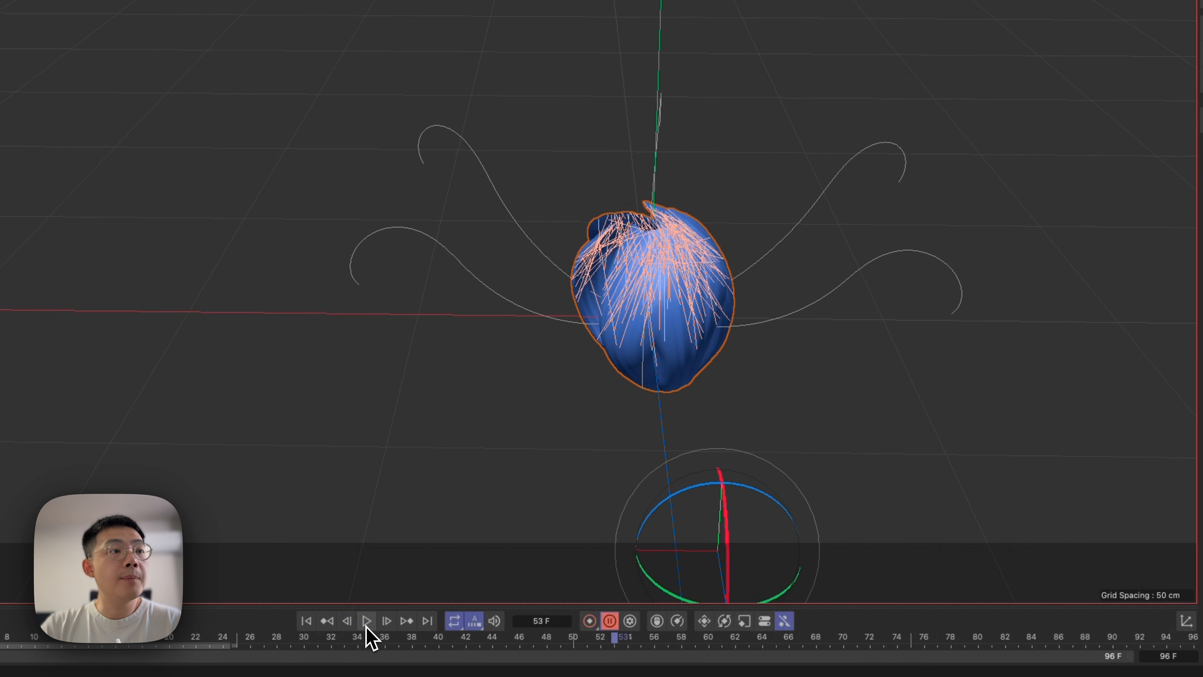
{"action": "left_click", "coordinate": [306, 621]}
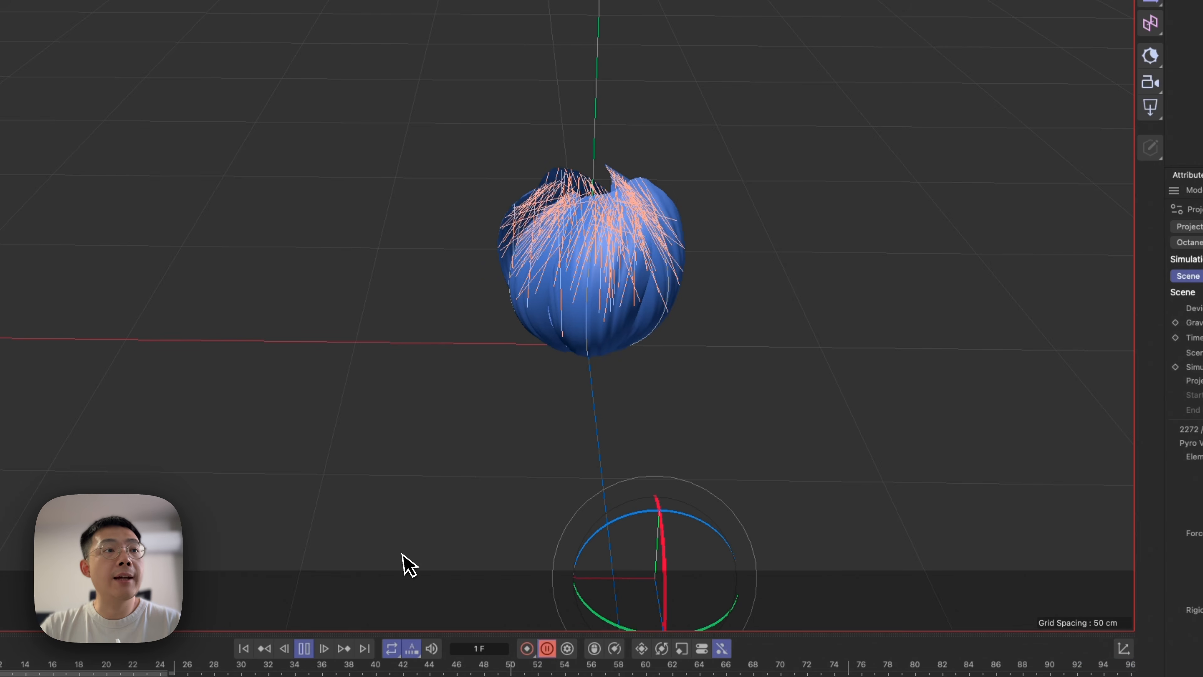
{"action": "left_click", "coordinate": [243, 648]}
{"action": "left_click", "coordinate": [304, 648]}
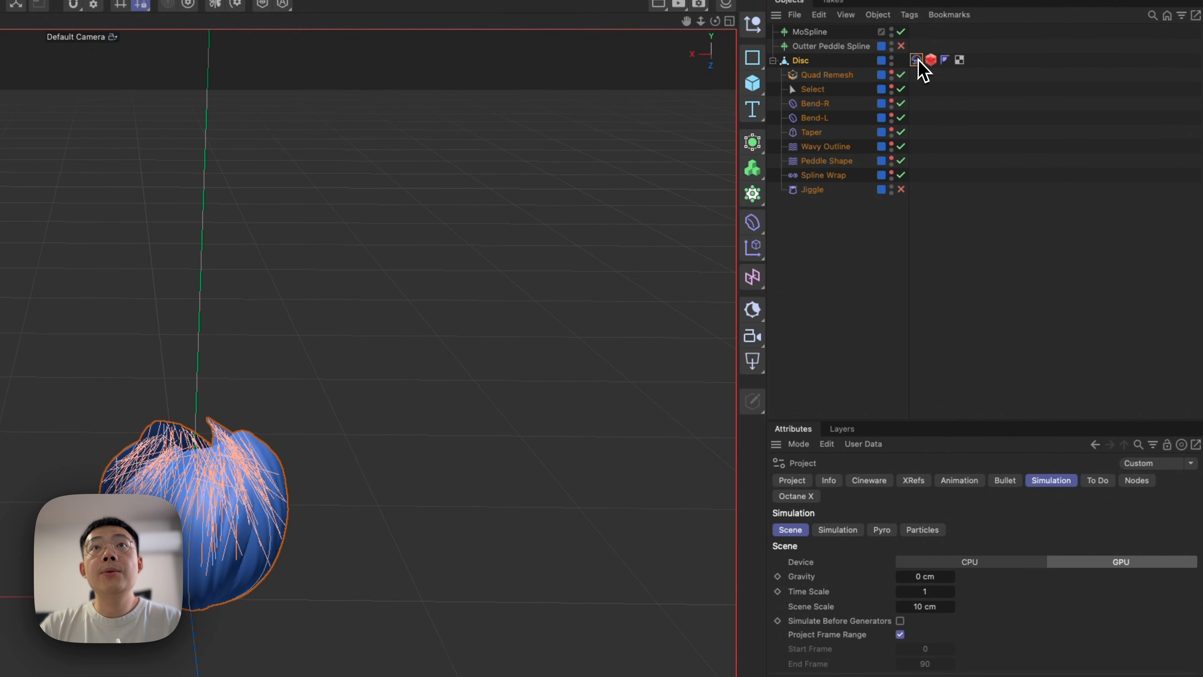
Enable Follow Shape in the Disc's Soft Body Mix Animation settings and replay the bloom from the start.
{"action": "left_click", "coordinate": [917, 60]}
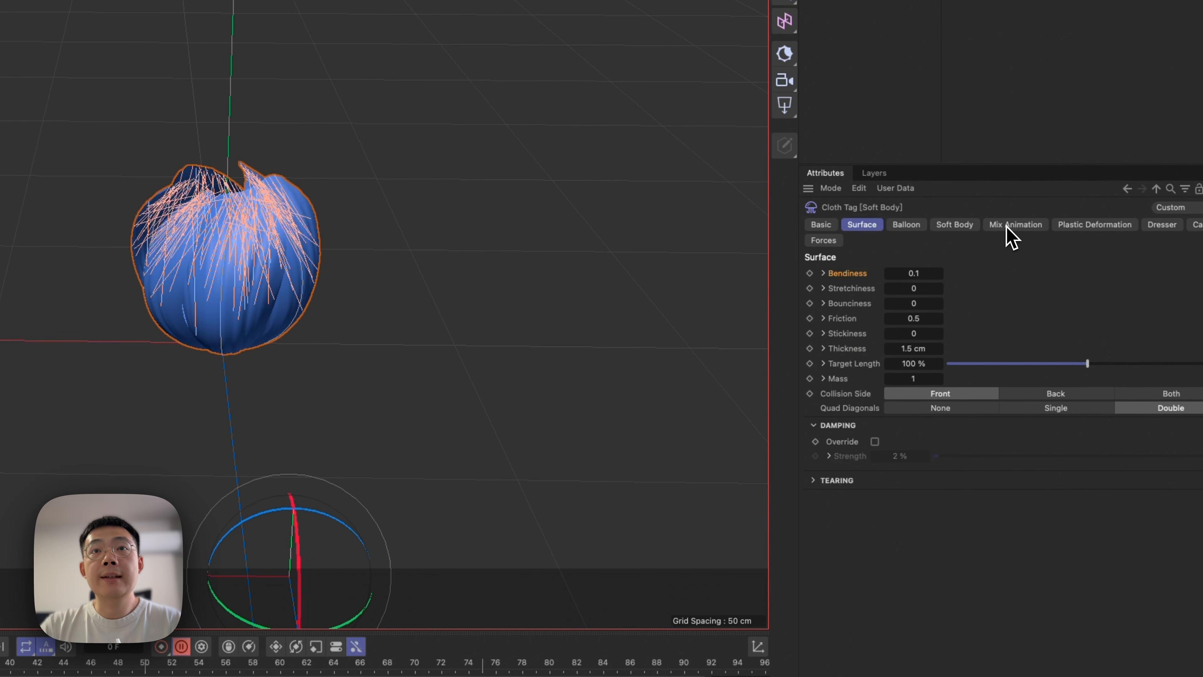
{"action": "left_click", "coordinate": [1024, 226]}
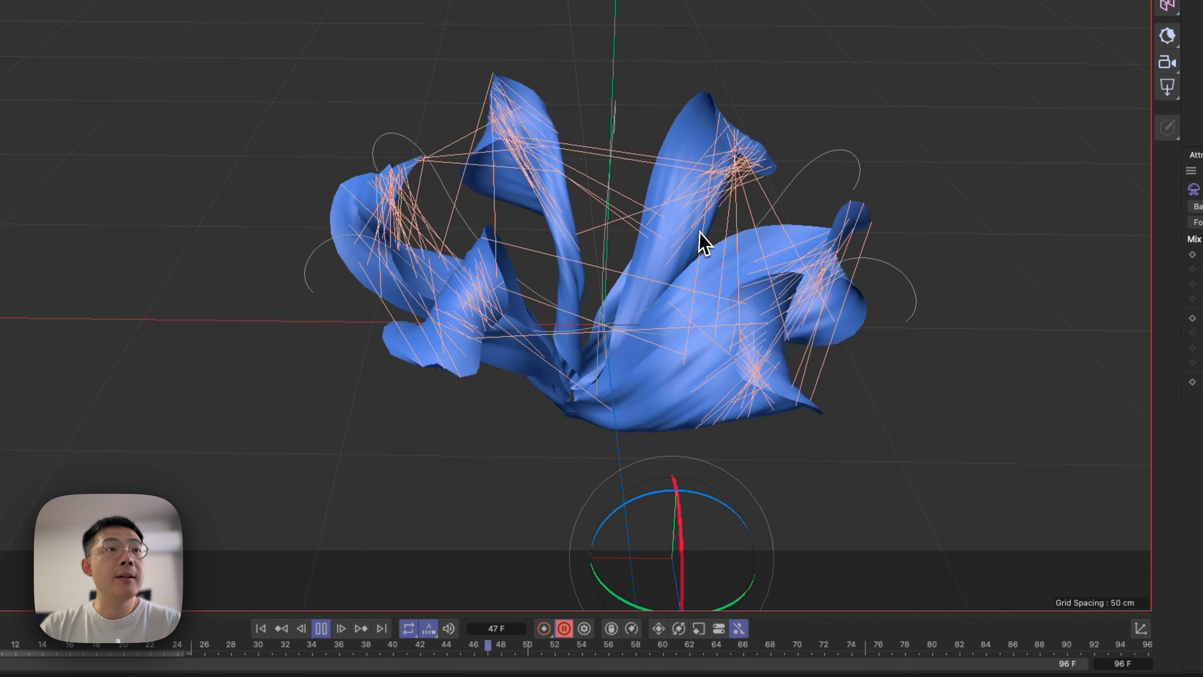
{"action": "left_click", "coordinate": [260, 631]}
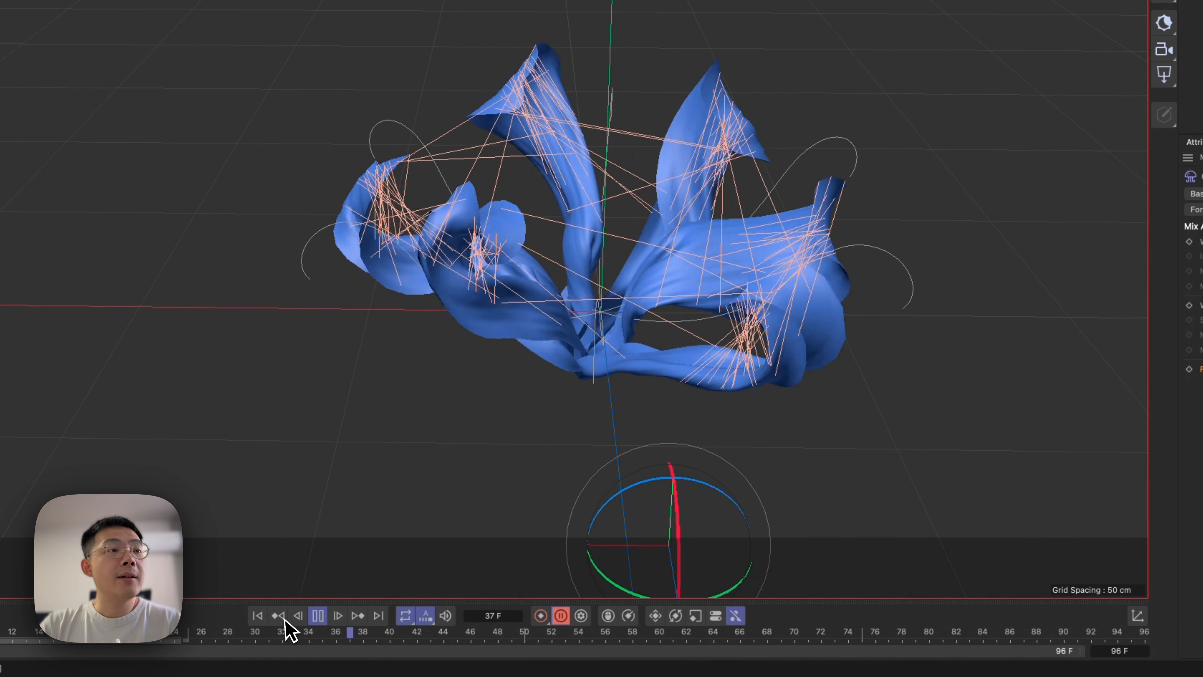
{"action": "left_click", "coordinate": [321, 628]}
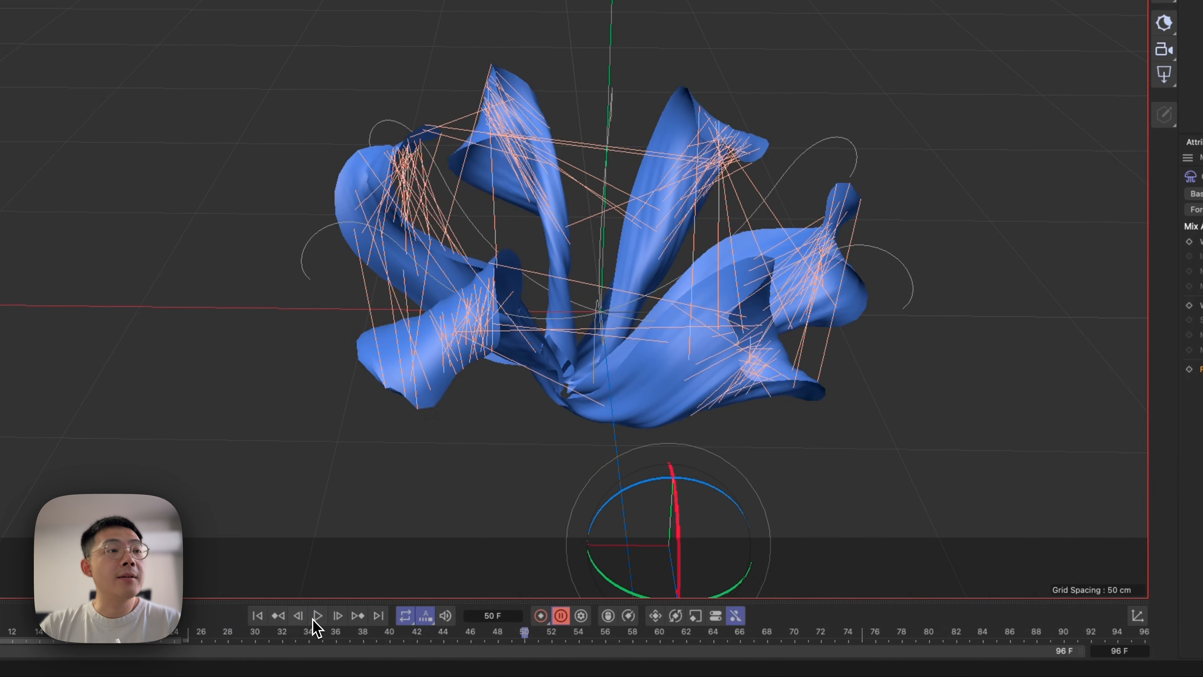
{"action": "left_click", "coordinate": [258, 615]}
Turn on With Pins and With Force for the Soft Body's animation mixing and set the pin Influence to 42 %.
{"action": "left_click", "coordinate": [926, 284]}
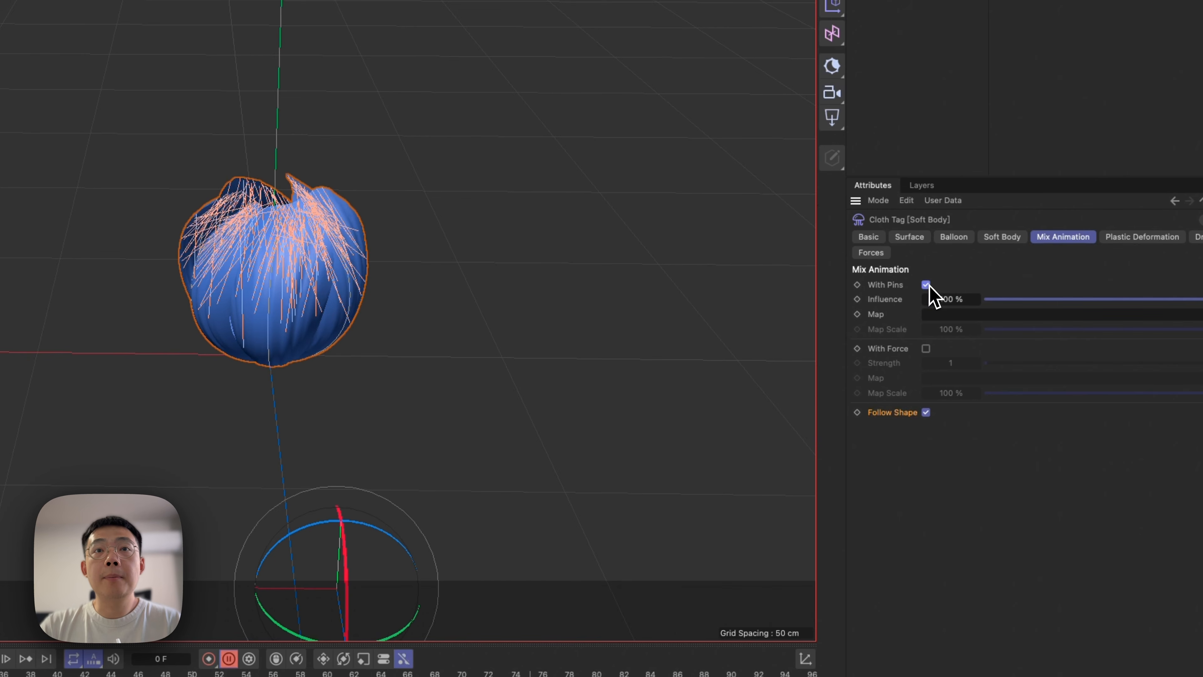
{"action": "left_click", "coordinate": [927, 349]}
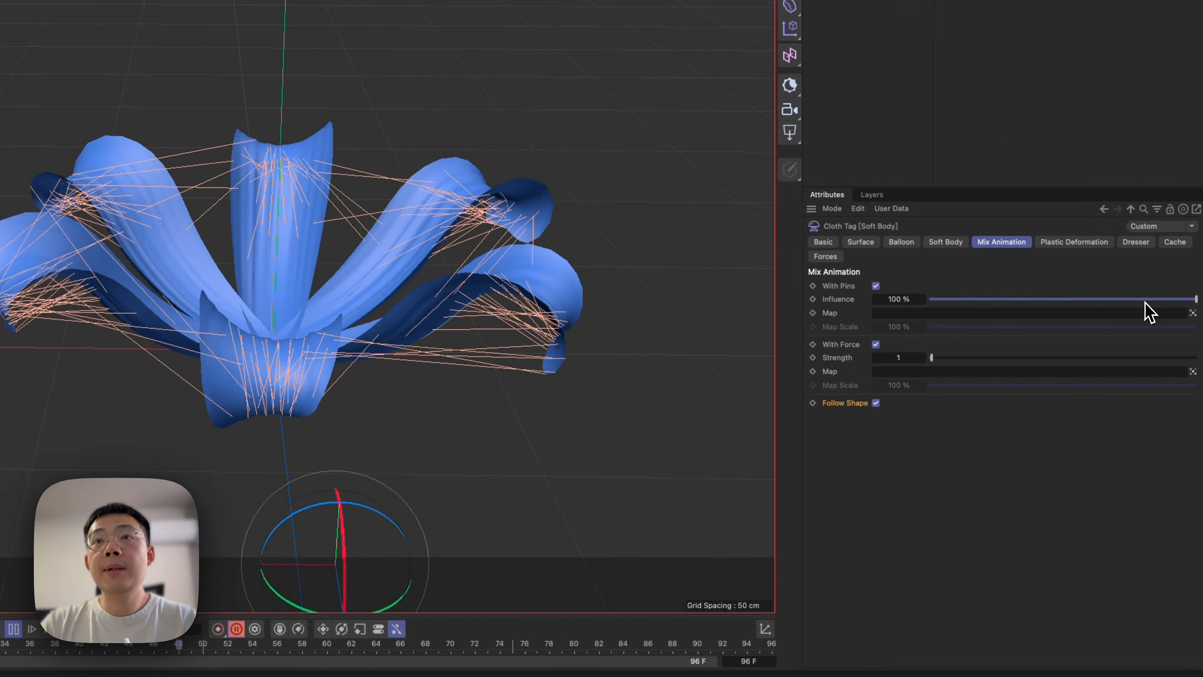
{"action": "left_click_drag", "start_coordinate": [1156, 401], "coordinate": [1111, 407]}
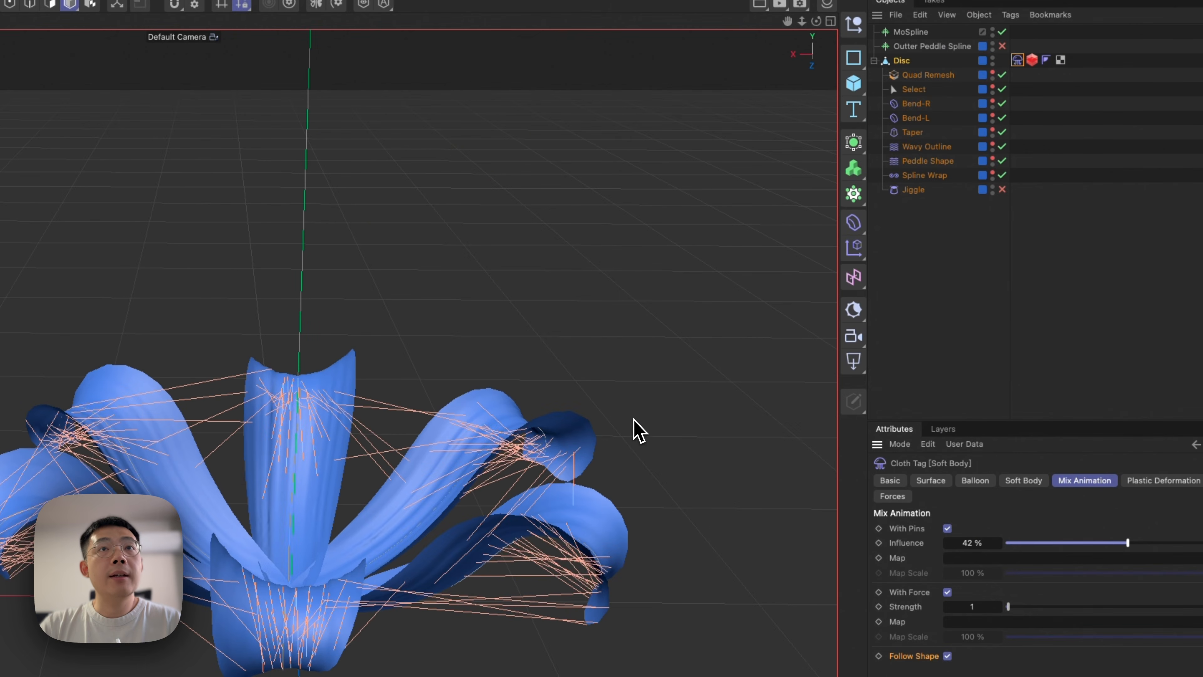
{"action": "left_click", "coordinate": [933, 233]}
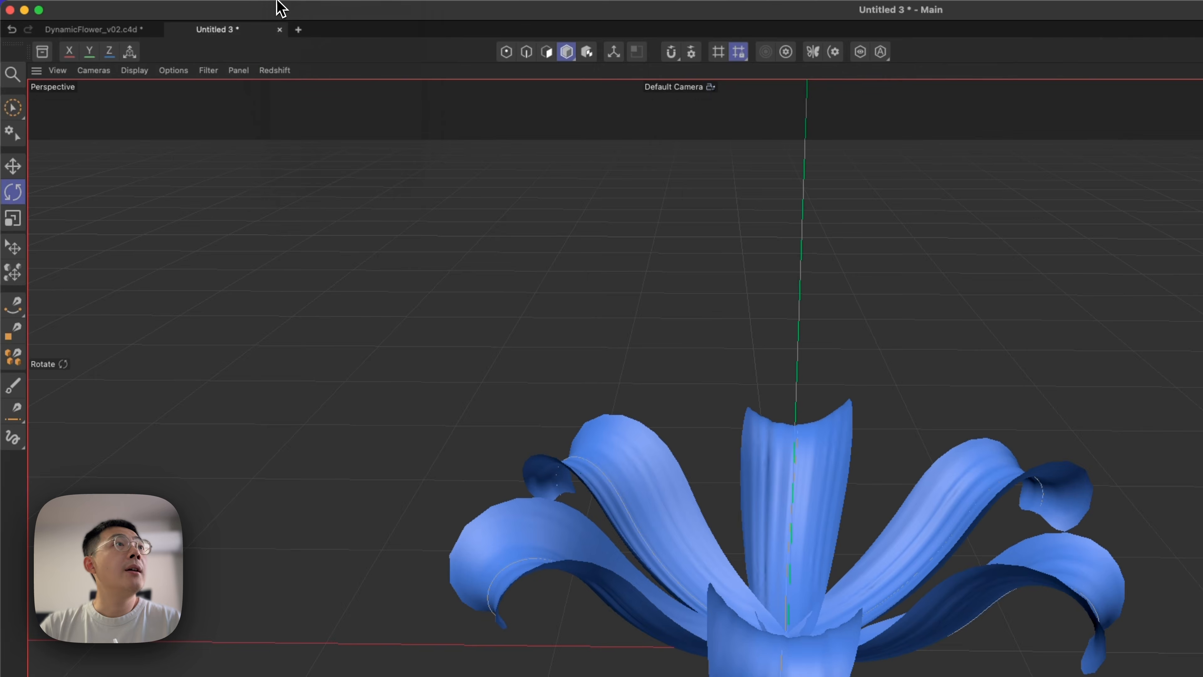
Detach the simulation Forces list as a floating palette and add a Wind force to the scene.
{"action": "left_click", "coordinate": [277, 7]}
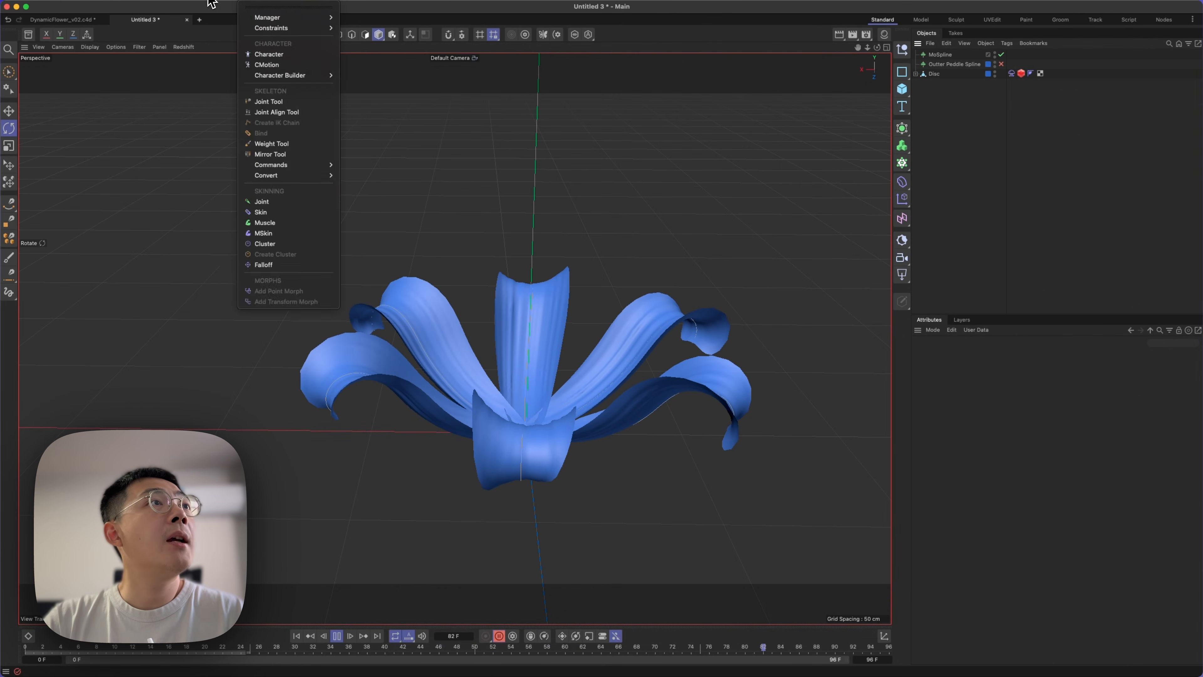
{"action": "mouse_move", "coordinate": [384, 18]}
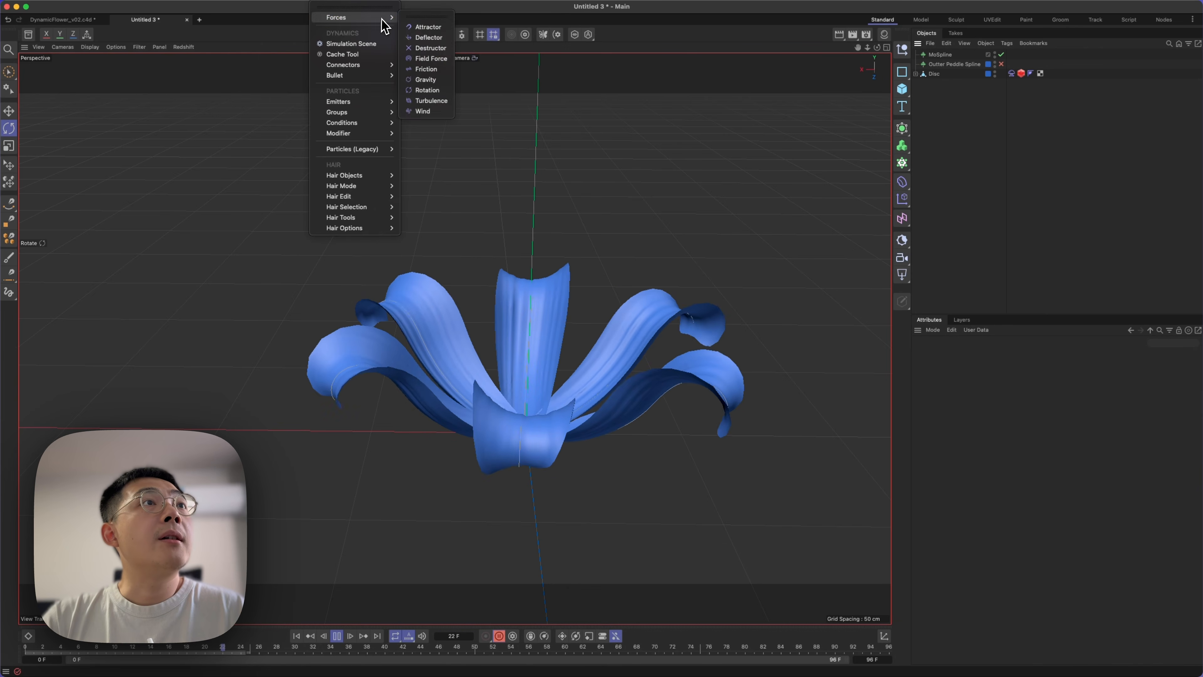
{"action": "left_click_drag", "start_coordinate": [432, 17], "coordinate": [807, 226]}
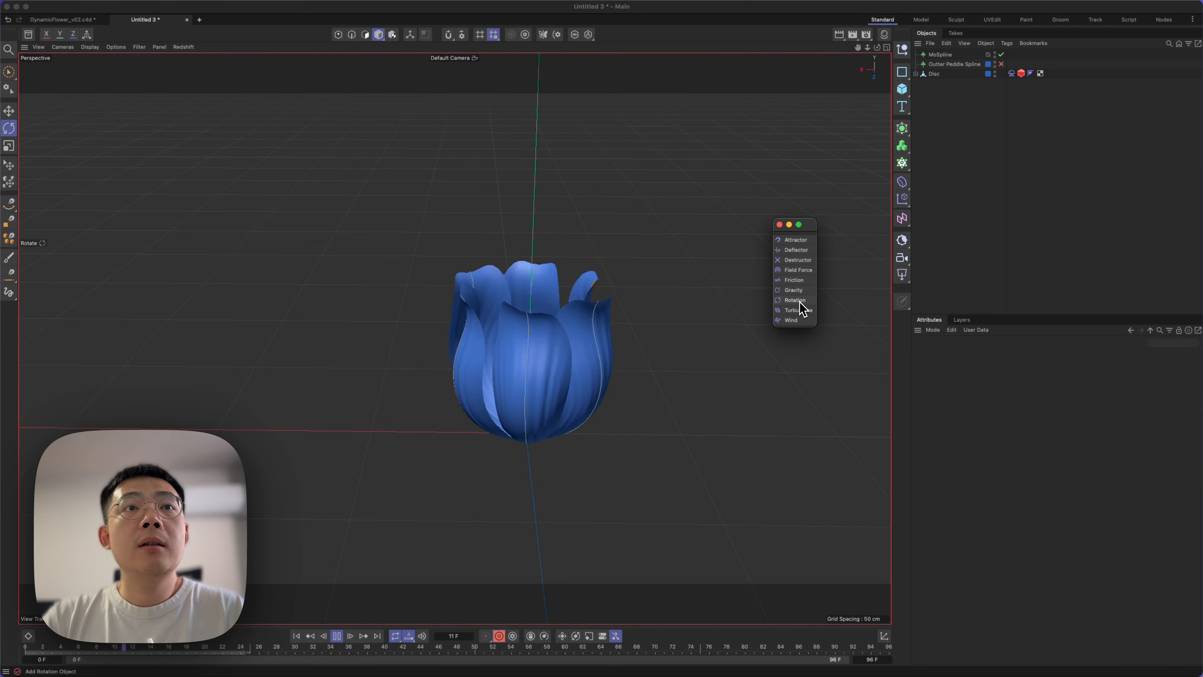
{"action": "left_click", "coordinate": [798, 325]}
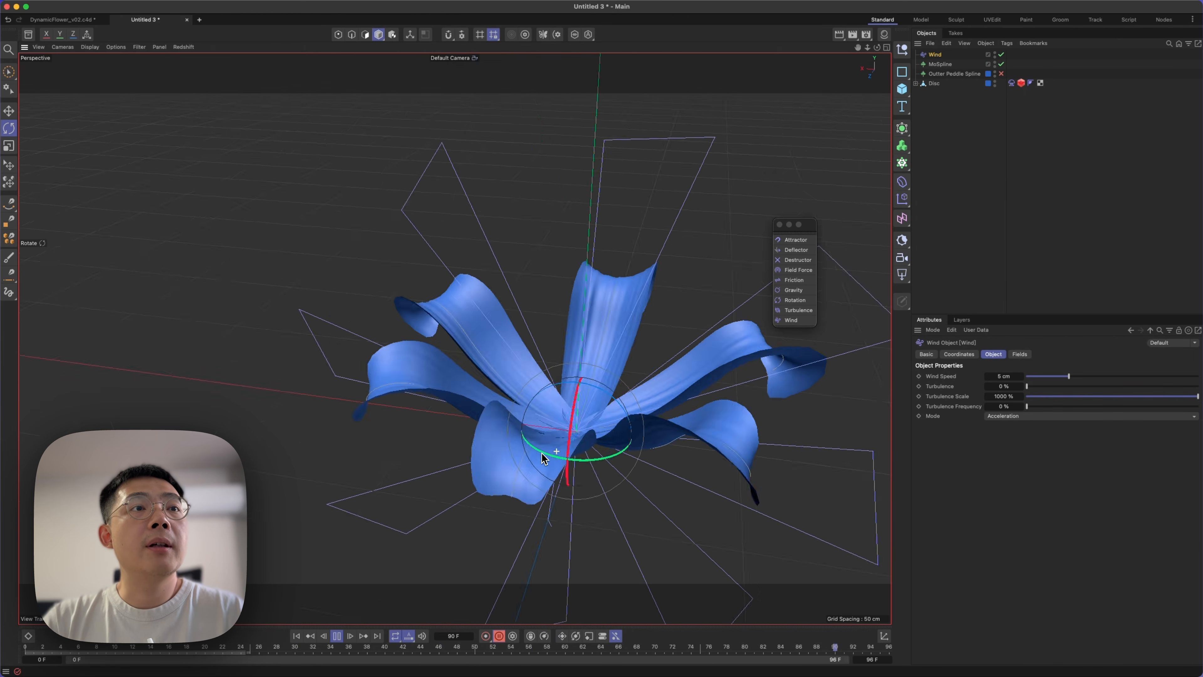
Move the Wind about 42 cm down below the flower and rotate it to blow up toward the petals.
{"action": "left_click_drag", "start_coordinate": [542, 453], "coordinate": [498, 450], "text": "alt"}
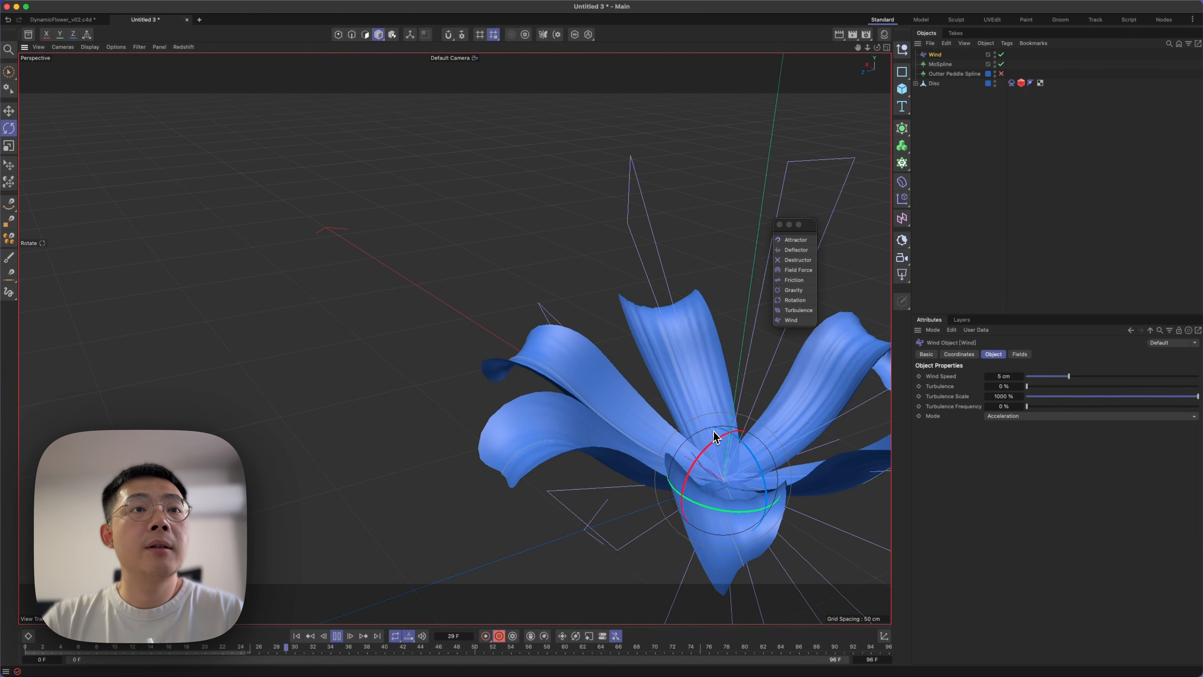
{"action": "middle_click_drag", "start_coordinate": [713, 430], "coordinate": [541, 311], "text": "alt"}
{"action": "left_click", "coordinate": [609, 431]}
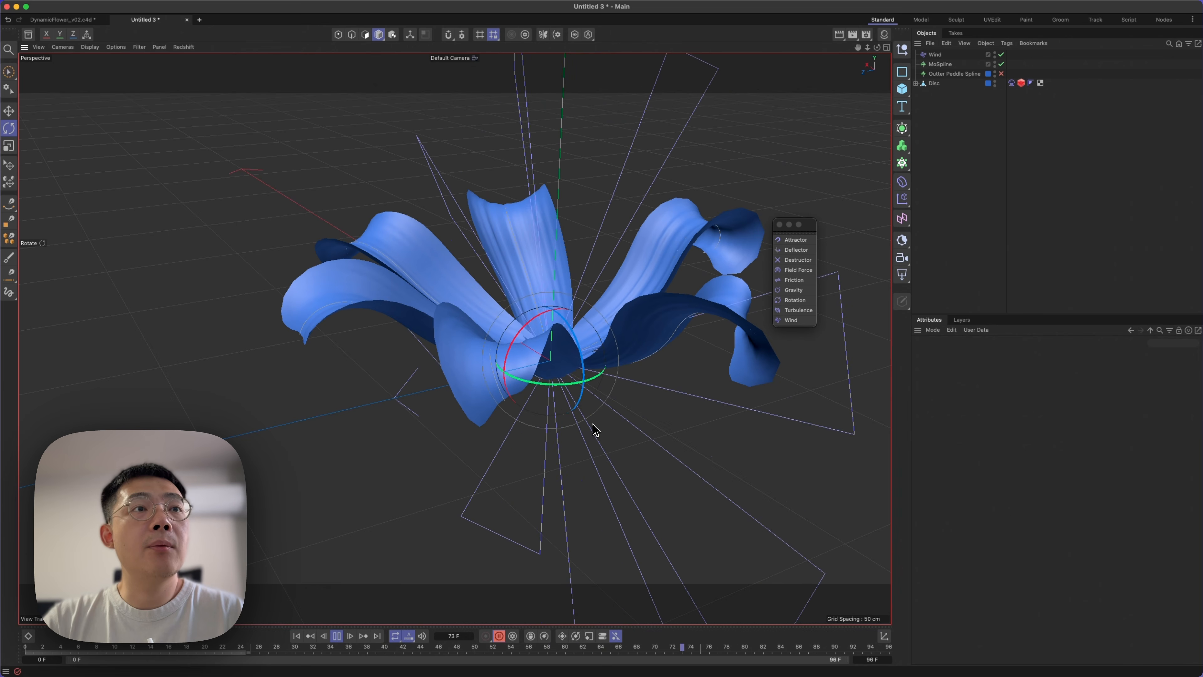
{"action": "left_click", "coordinate": [581, 399]}
{"action": "key", "text": "e"}
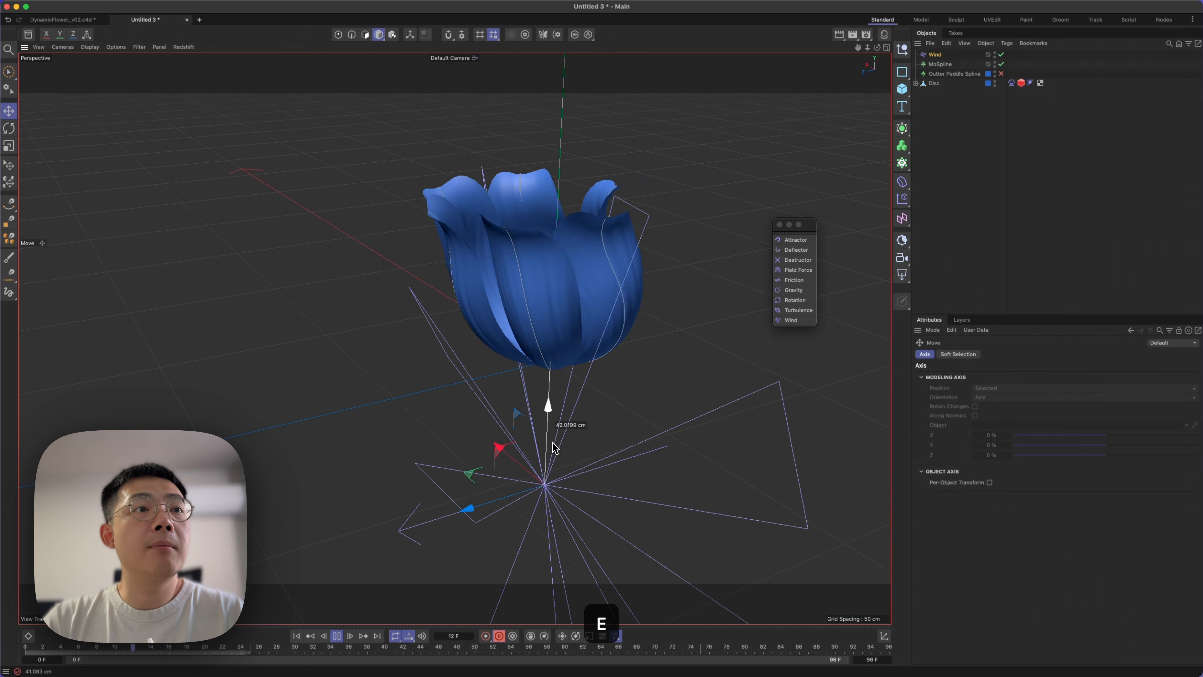
{"action": "key", "text": "r"}
{"action": "mouse_move", "coordinate": [539, 452]}
{"action": "left_mouse_down"}
{"action": "mouse_move", "coordinate": [586, 409]}
{"action": "mouse_move", "coordinate": [690, 368]}
{"action": "mouse_move", "coordinate": [738, 435]}
{"action": "mouse_move", "coordinate": [723, 295]}
{"action": "mouse_move", "coordinate": [768, 419]}
{"action": "mouse_move", "coordinate": [717, 406]}
{"action": "mouse_move", "coordinate": [566, 463]}
{"action": "mouse_move", "coordinate": [506, 469]}
{"action": "mouse_move", "coordinate": [540, 482]}
{"action": "mouse_move", "coordinate": [537, 433]}
{"action": "mouse_move", "coordinate": [562, 462]}
{"action": "mouse_move", "coordinate": [545, 452]}
{"action": "left_mouse_up"}
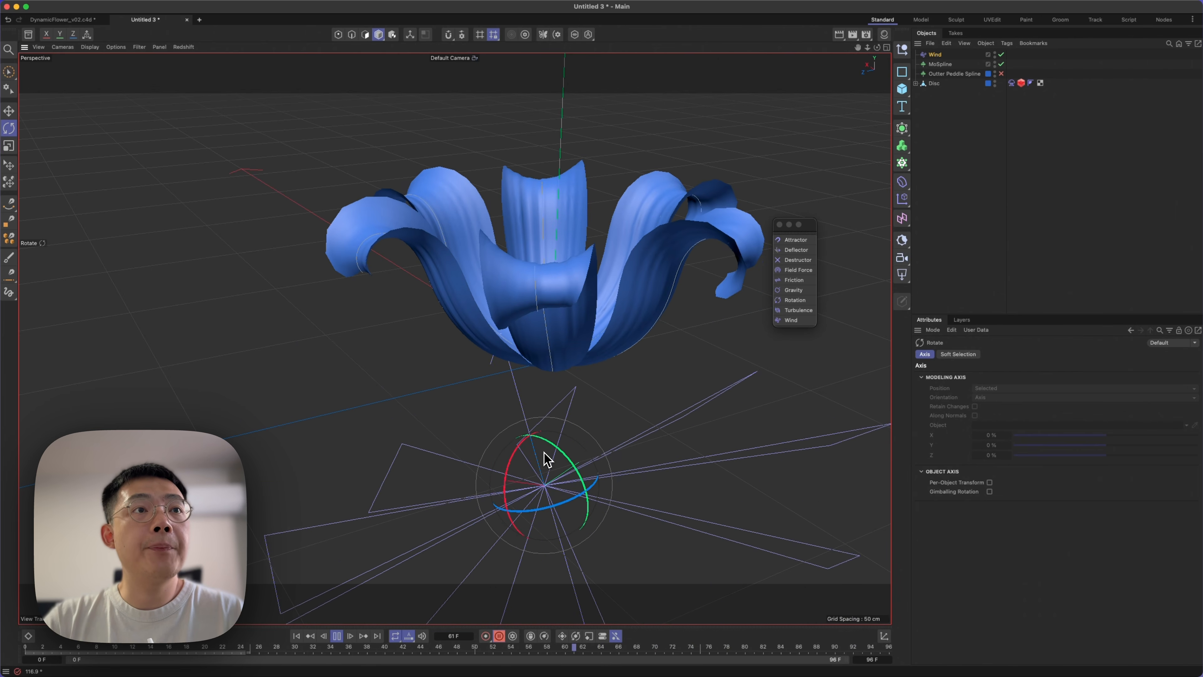
Set the Wind's Wind Speed to 1.7 cm, Turbulence to 10.94 % and Turbulence Scale to 211.91 %.
{"action": "left_click", "coordinate": [935, 54]}
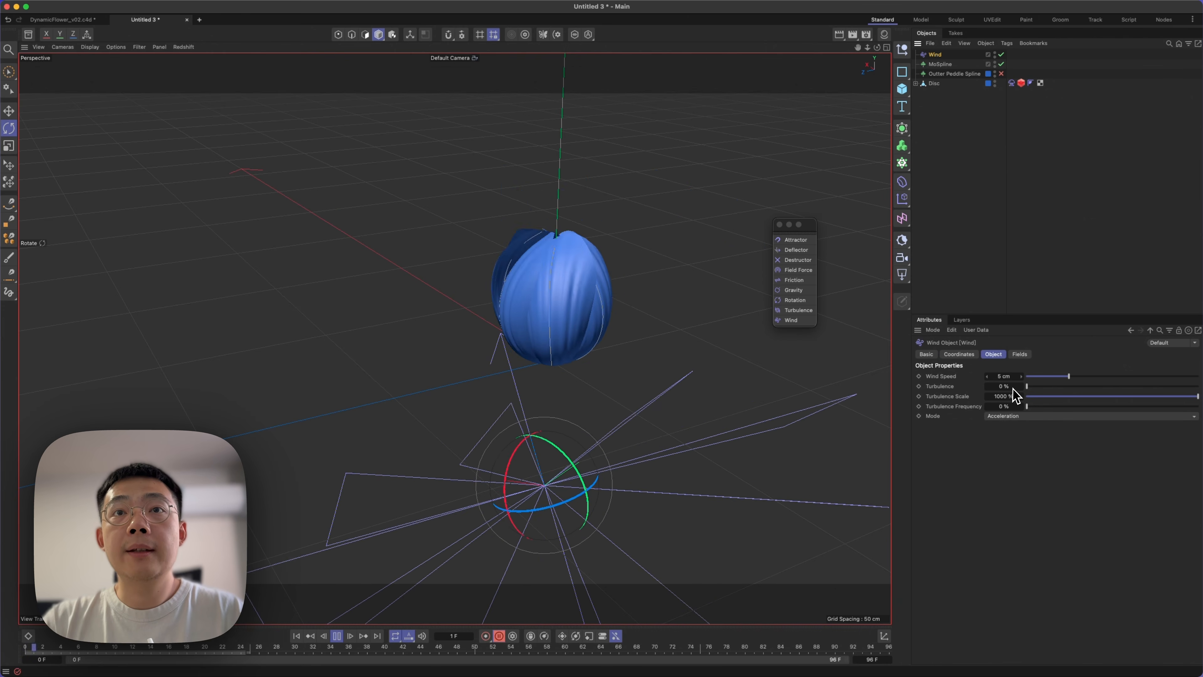
{"action": "left_click_drag", "start_coordinate": [1114, 384], "coordinate": [1120, 384]}
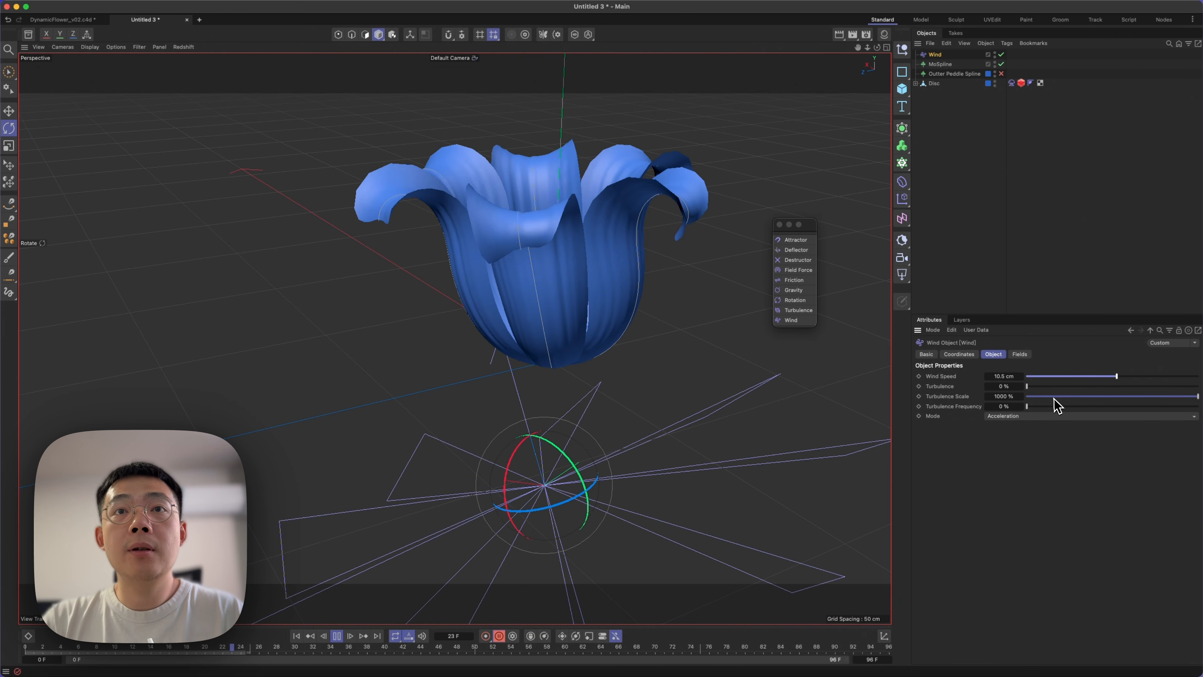
{"action": "left_click_drag", "start_coordinate": [1027, 386], "coordinate": [1040, 396]}
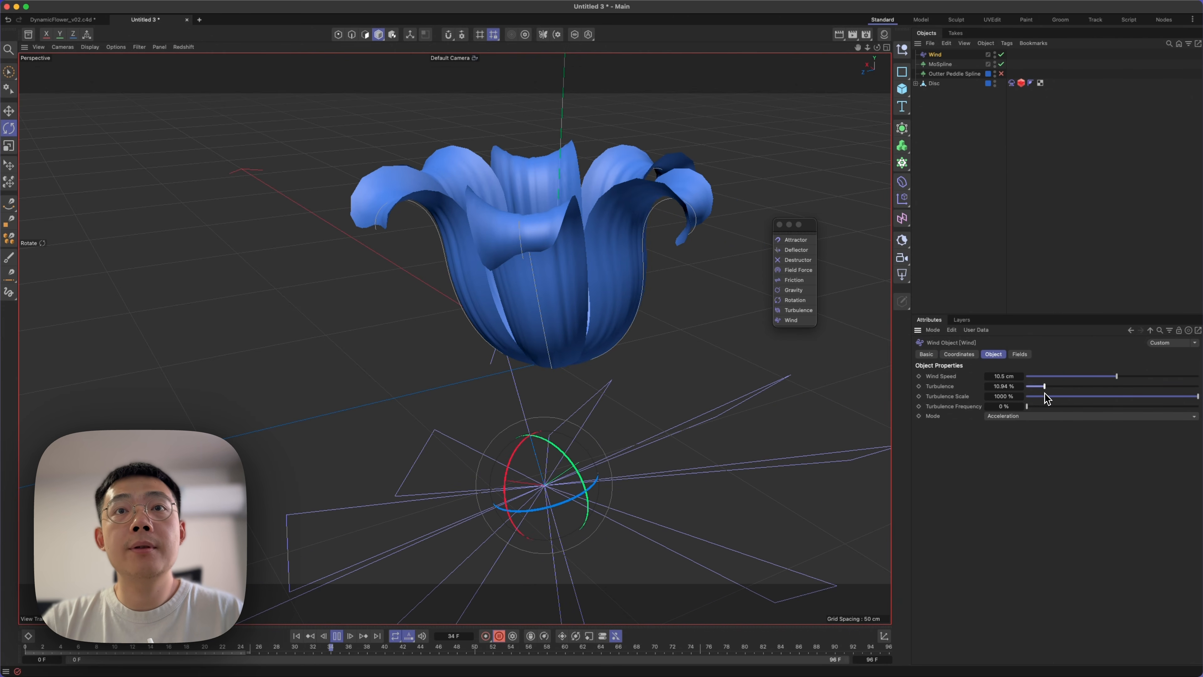
{"action": "left_click", "coordinate": [1045, 397]}
{"action": "left_click_drag", "start_coordinate": [1062, 401], "coordinate": [1062, 403]}
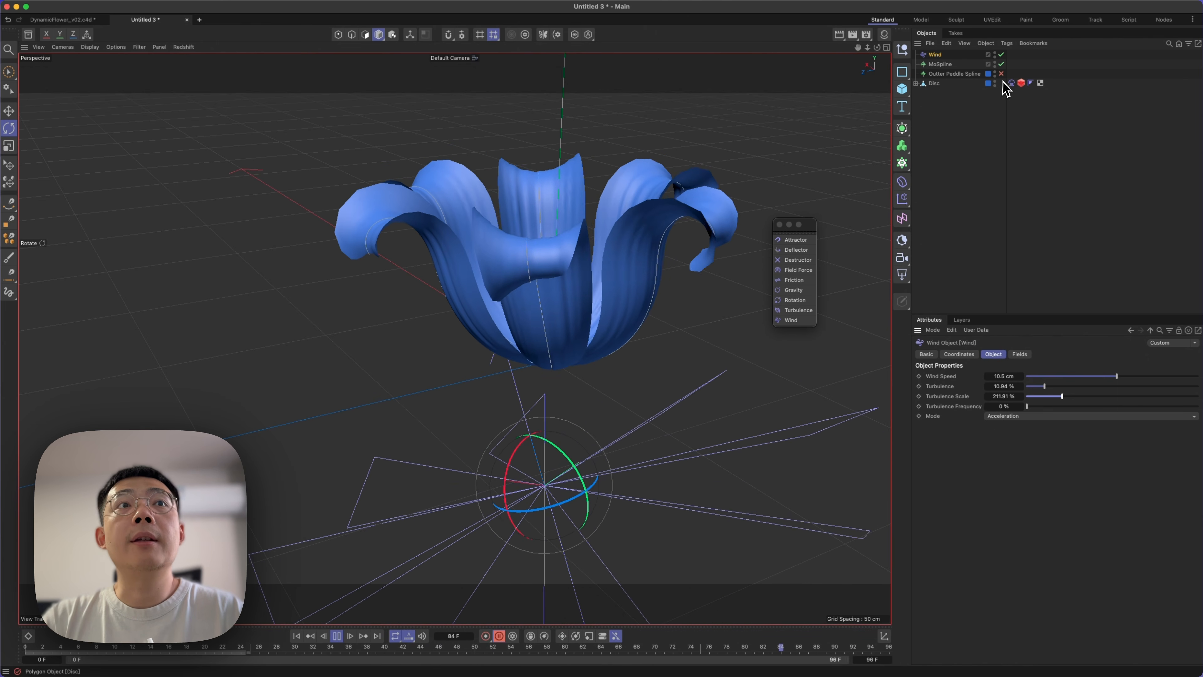
{"action": "left_click", "coordinate": [1035, 376]}
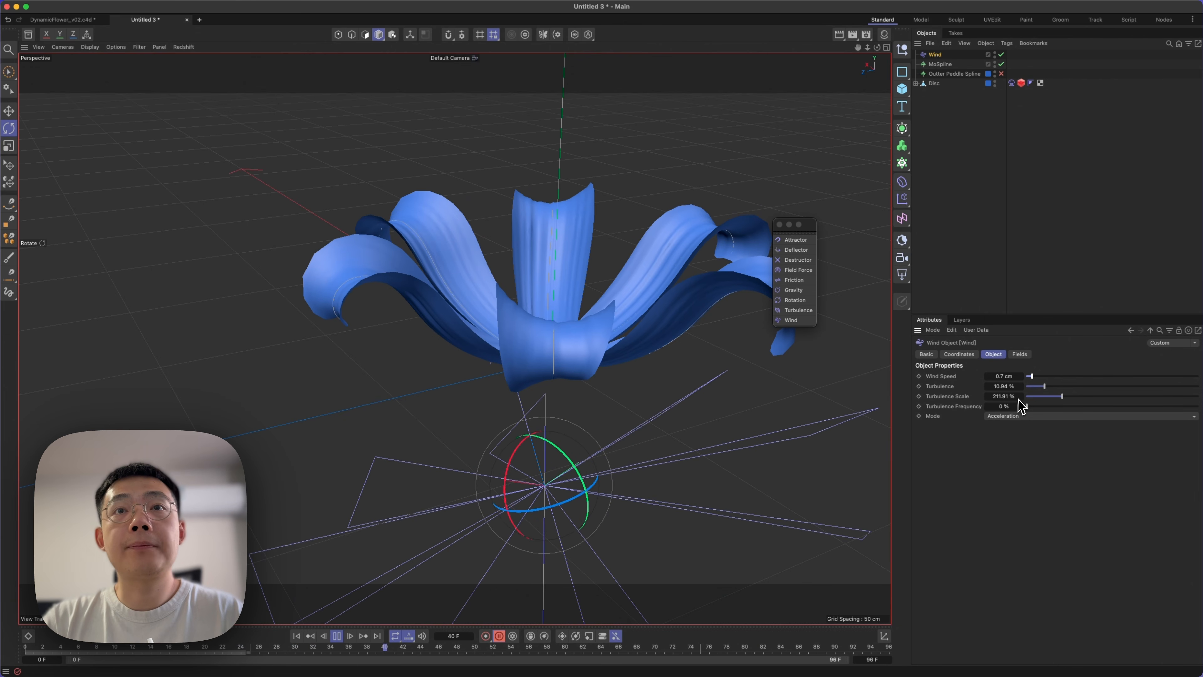
{"action": "left_click_drag", "start_coordinate": [1032, 377], "coordinate": [1041, 378]}
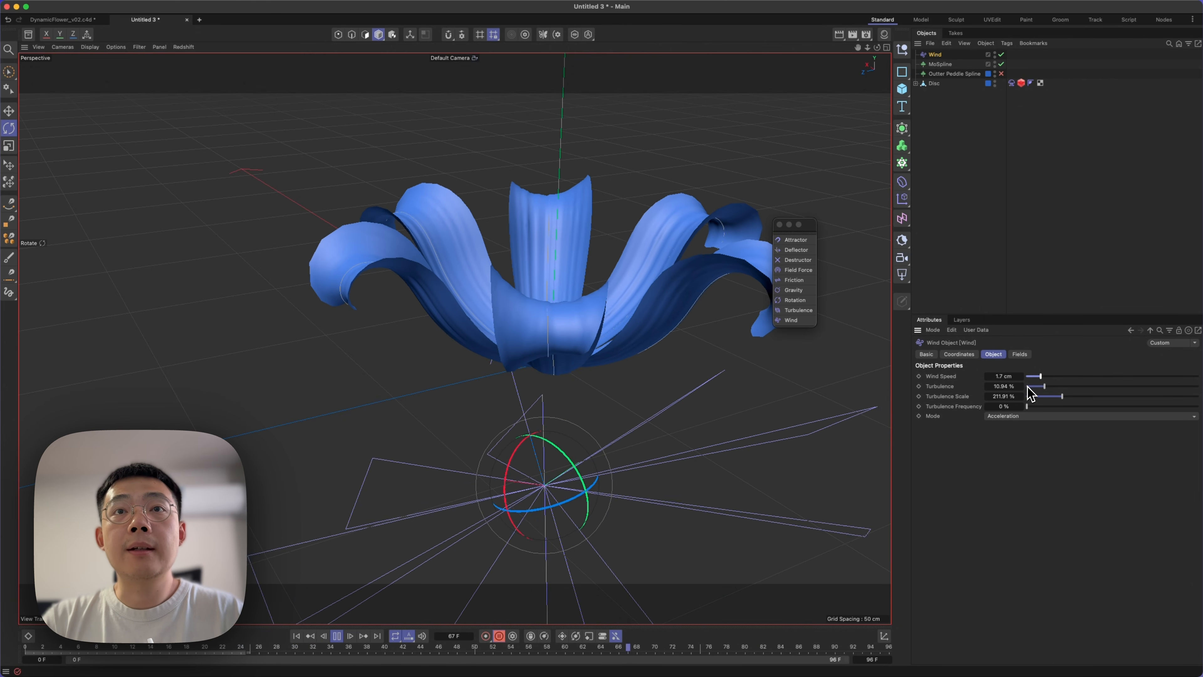
Add a Linear Field to the Wind, shorten its Length to 16.7227 cm and orient its gradient vertically.
{"action": "left_click", "coordinate": [1019, 355]}
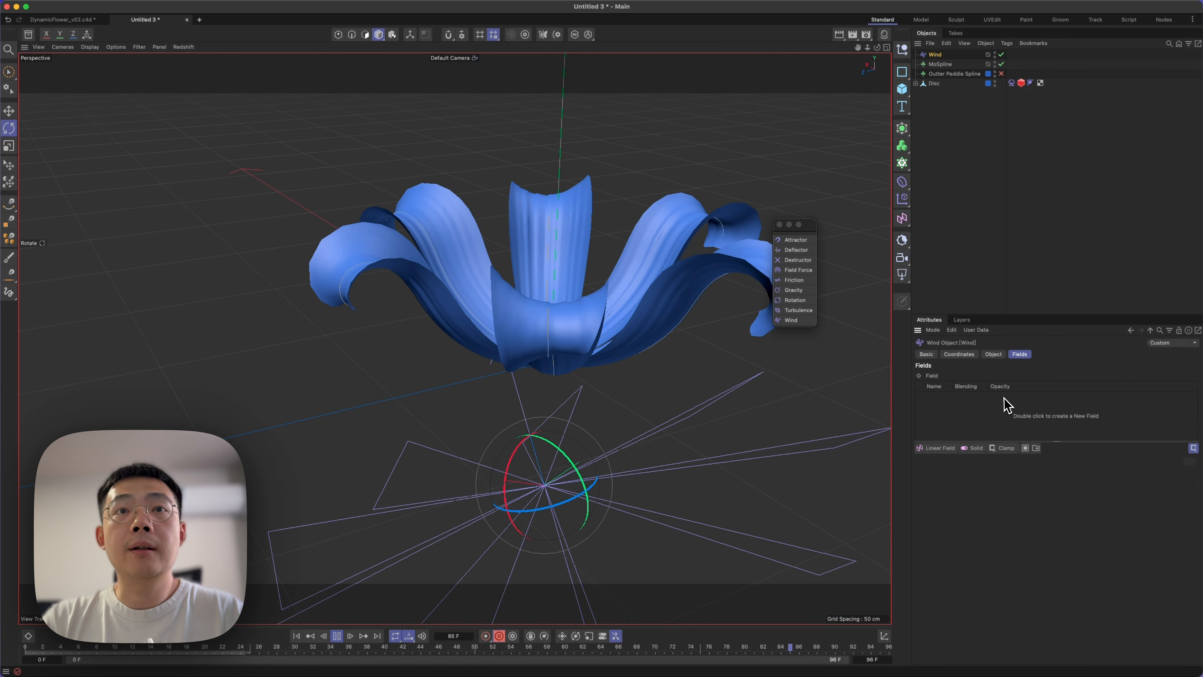
{"action": "left_click", "coordinate": [936, 449]}
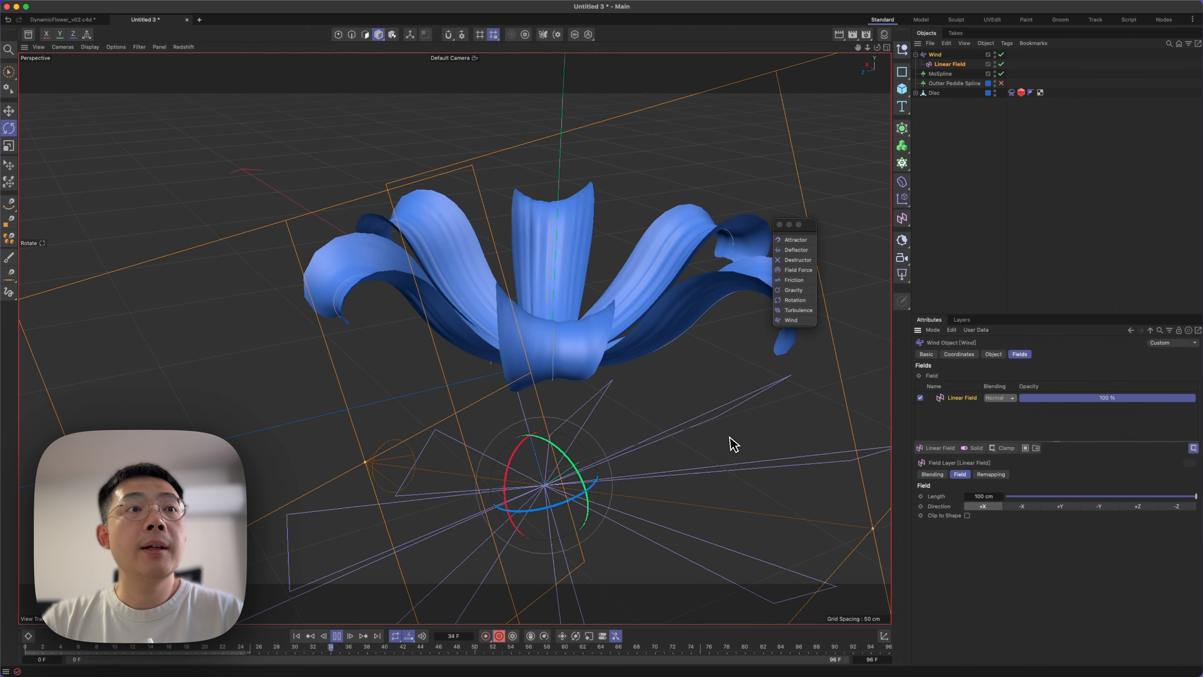
{"action": "left_click_drag", "start_coordinate": [595, 372], "coordinate": [577, 487], "text": "alt"}
{"action": "left_click_drag", "start_coordinate": [596, 282], "coordinate": [633, 269]}
Adjust the Linear Field's height so its falloff spans the petals, and hide the Wind in the viewport.
{"action": "key", "text": "e"}
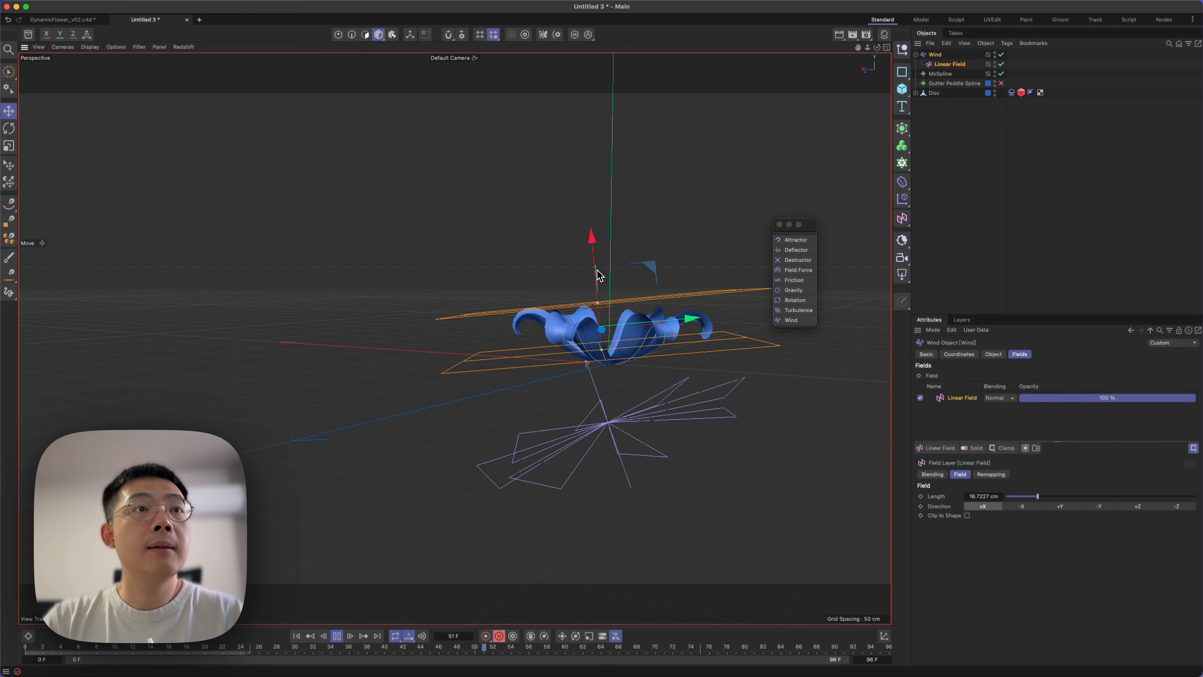
{"action": "left_click_drag", "start_coordinate": [596, 271], "coordinate": [596, 278]}
{"action": "right_click_drag", "start_coordinate": [621, 363], "coordinate": [682, 337], "text": "alt"}
{"action": "mouse_move", "coordinate": [612, 346]}
{"action": "left_mouse_down", "text": "alt"}
{"action": "mouse_move", "coordinate": [610, 391]}
{"action": "mouse_move", "coordinate": [599, 353]}
{"action": "left_mouse_up", "text": "alt"}
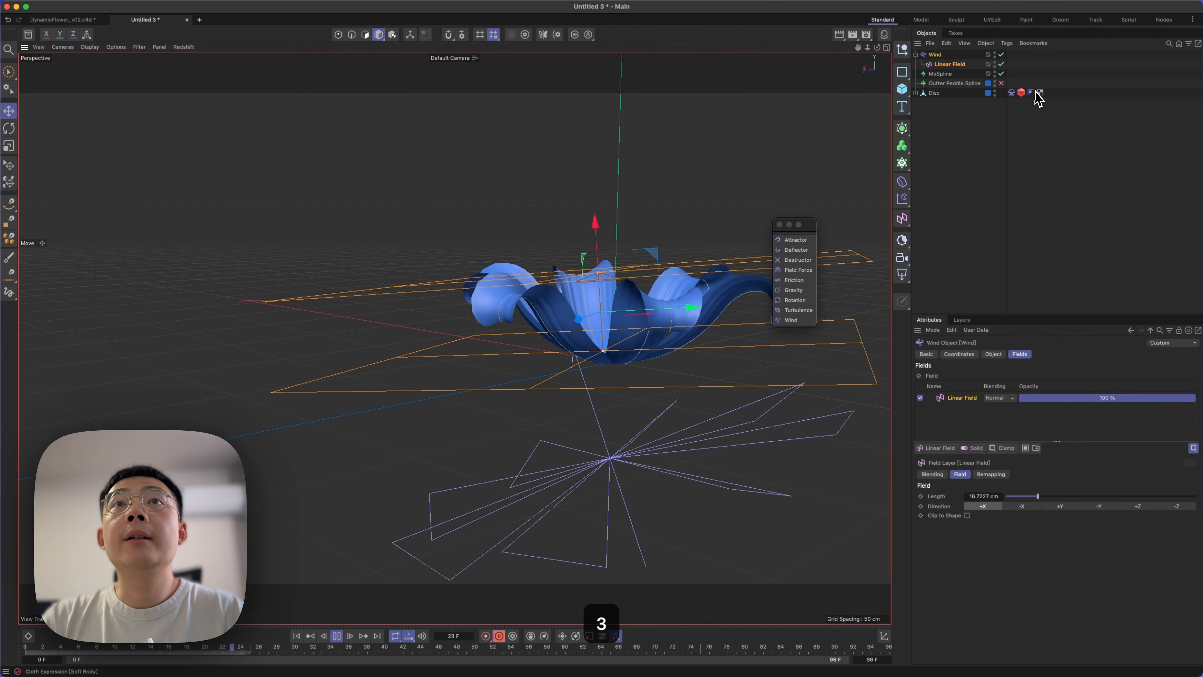
{"action": "left_click", "coordinate": [1019, 199]}
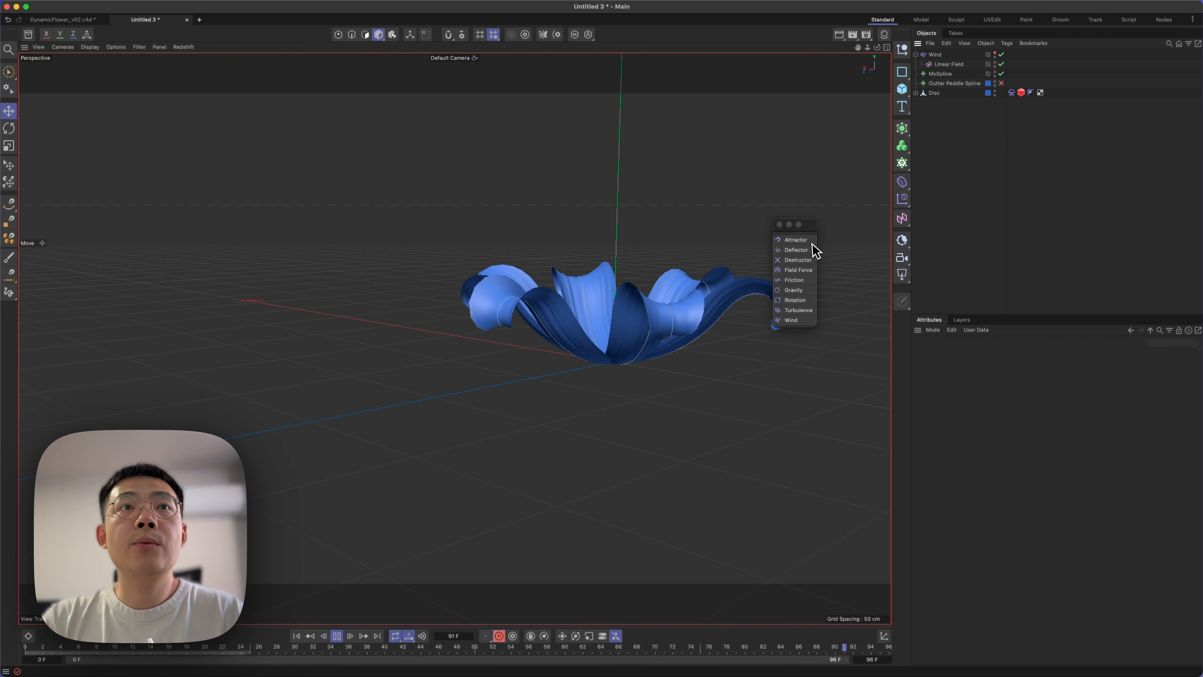
Move the forces palette aside, enable the Disc's Jiggle deformer, replay from the start and open Jiggle's object properties.
{"action": "left_click_drag", "start_coordinate": [805, 225], "coordinate": [832, 167]}
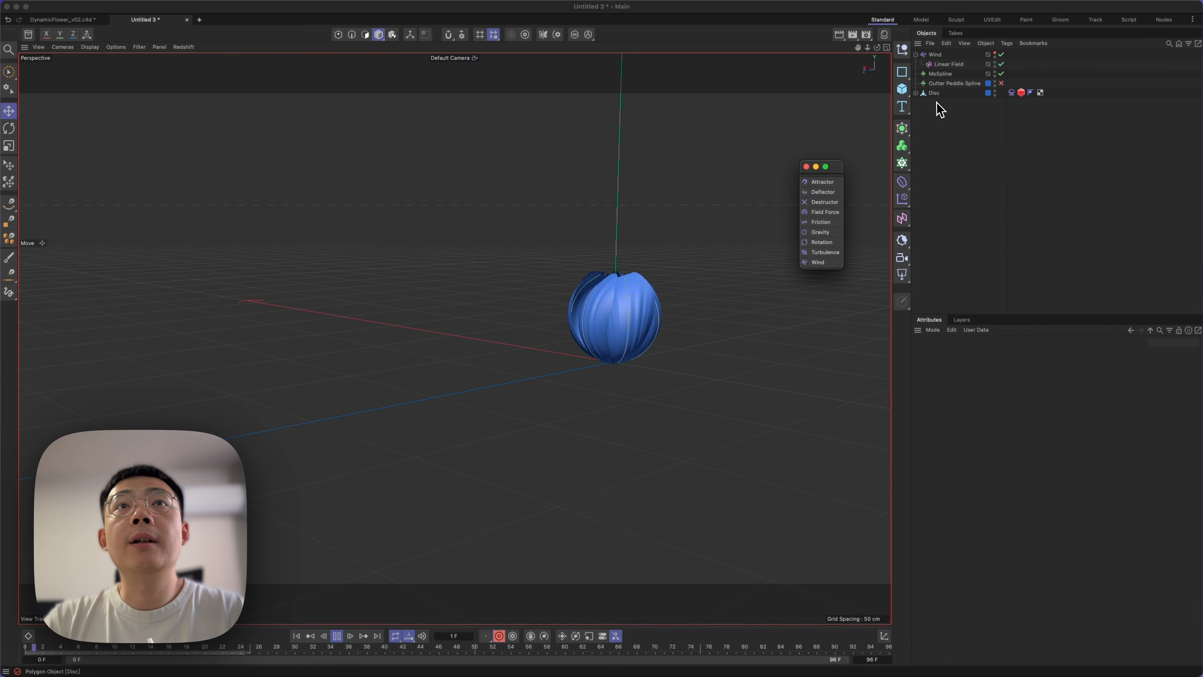
{"action": "left_click", "coordinate": [916, 93]}
{"action": "left_click", "coordinate": [943, 179]}
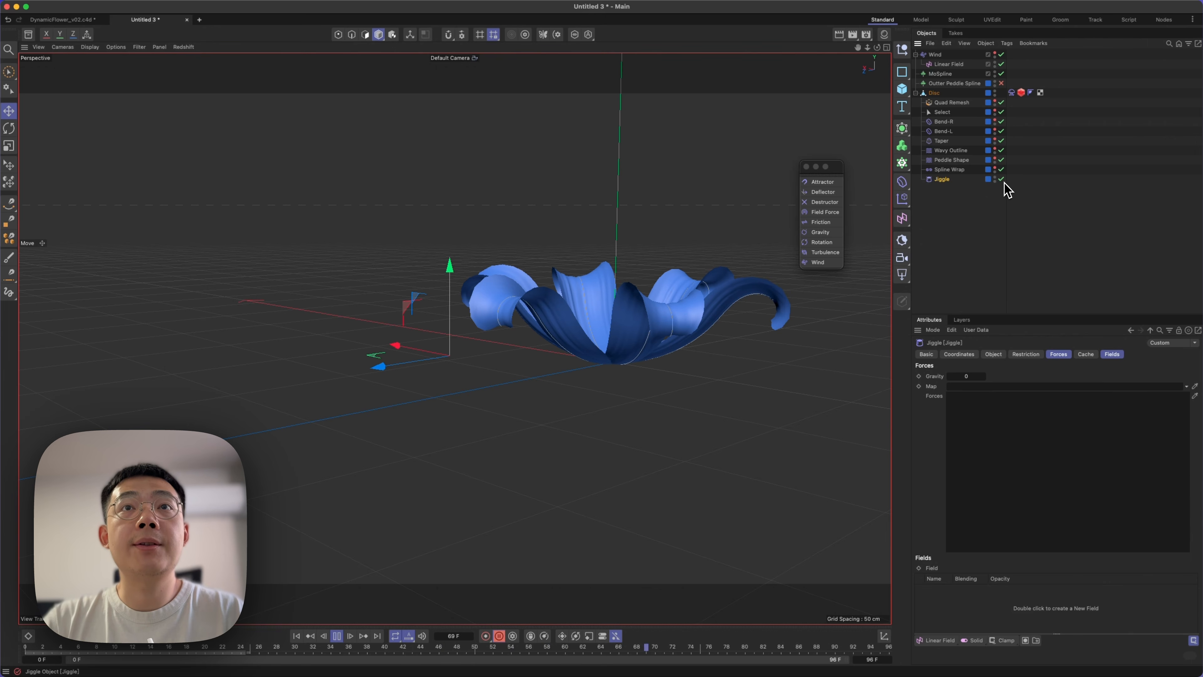
{"action": "left_click", "coordinate": [296, 636]}
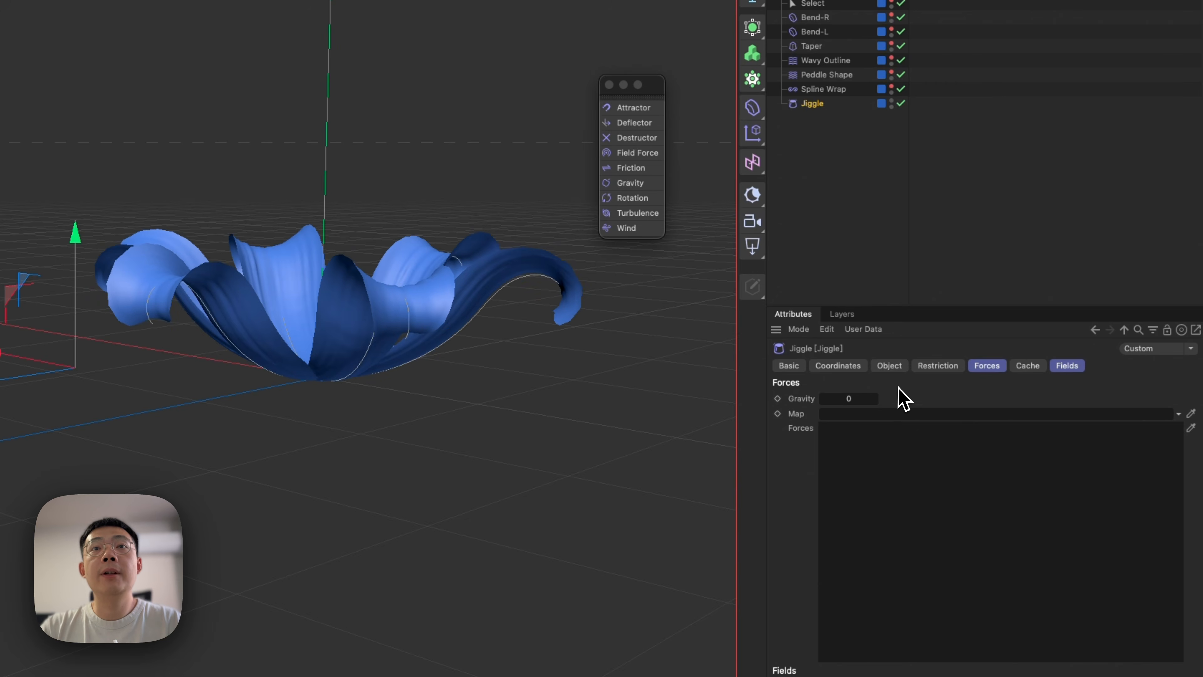
{"action": "left_click", "coordinate": [889, 365]}
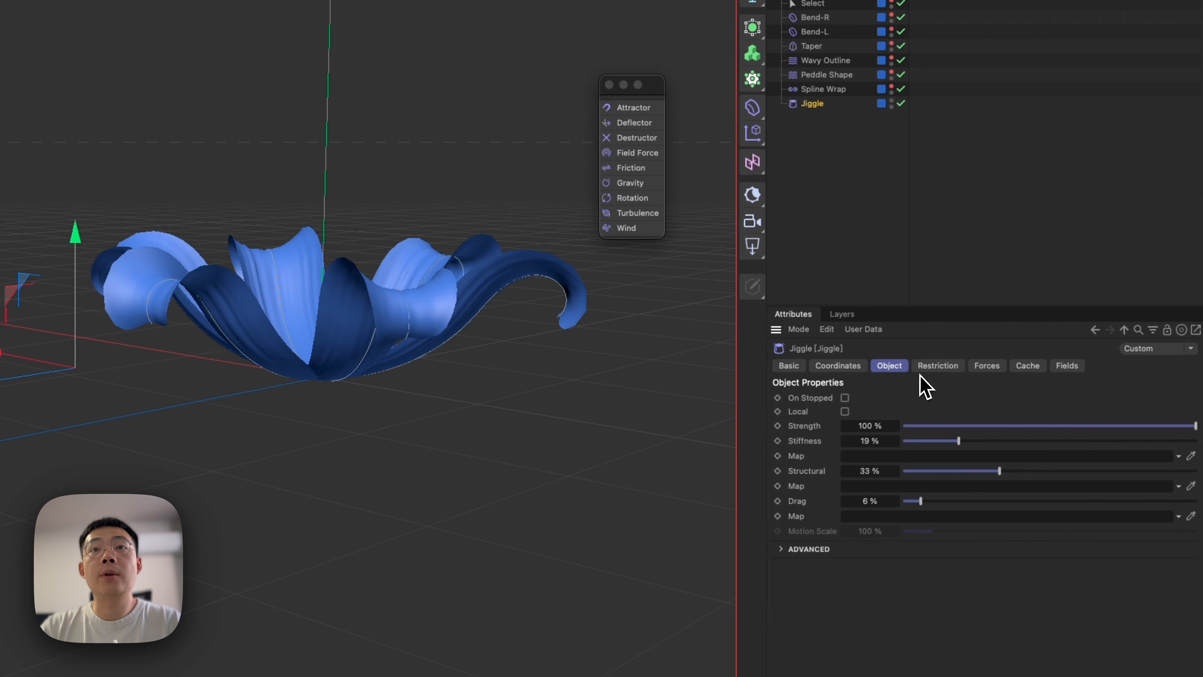
Keep Jiggle's On Stopped option off, lower its Strength to 5 % and set the animation's end to 60 F.
{"action": "left_click", "coordinate": [845, 399]}
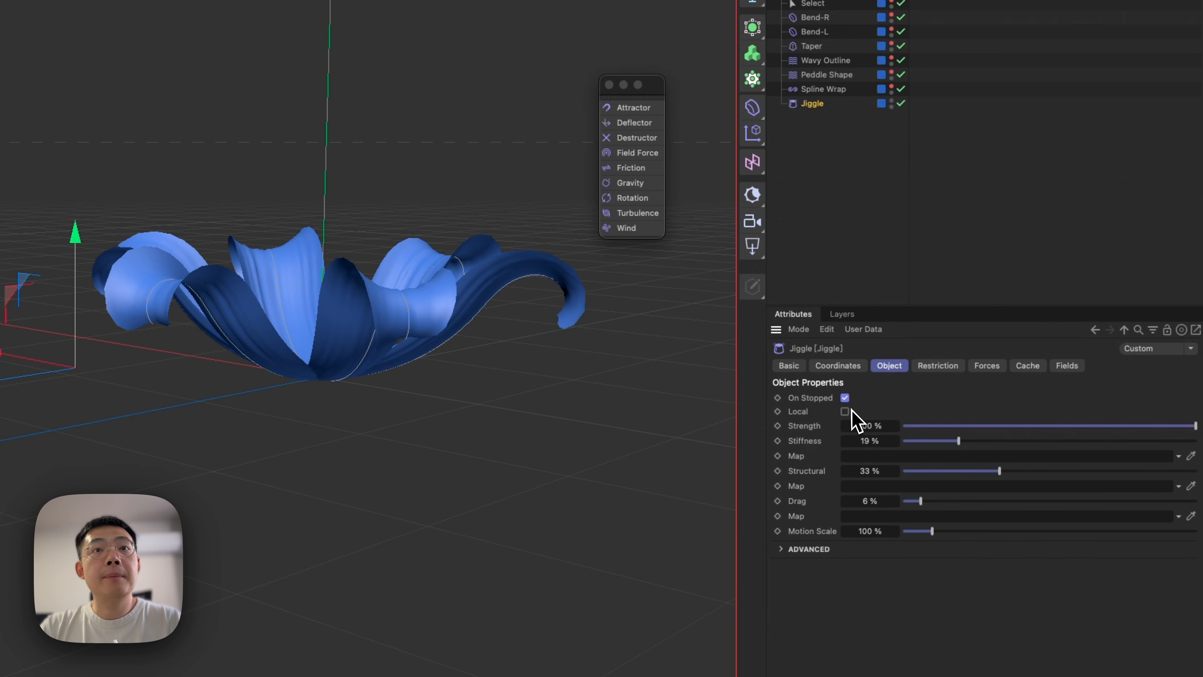
{"action": "left_click", "coordinate": [845, 398]}
{"action": "left_click_drag", "start_coordinate": [1013, 425], "coordinate": [965, 425]}
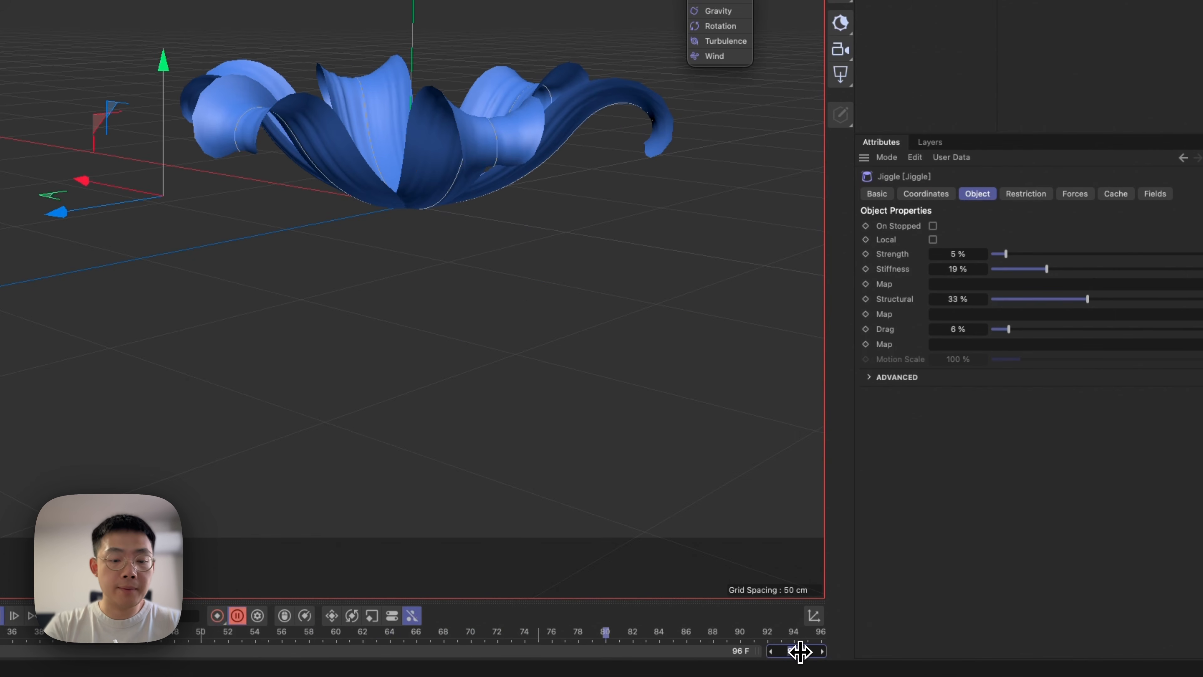
{"action": "key", "text": "Return"}
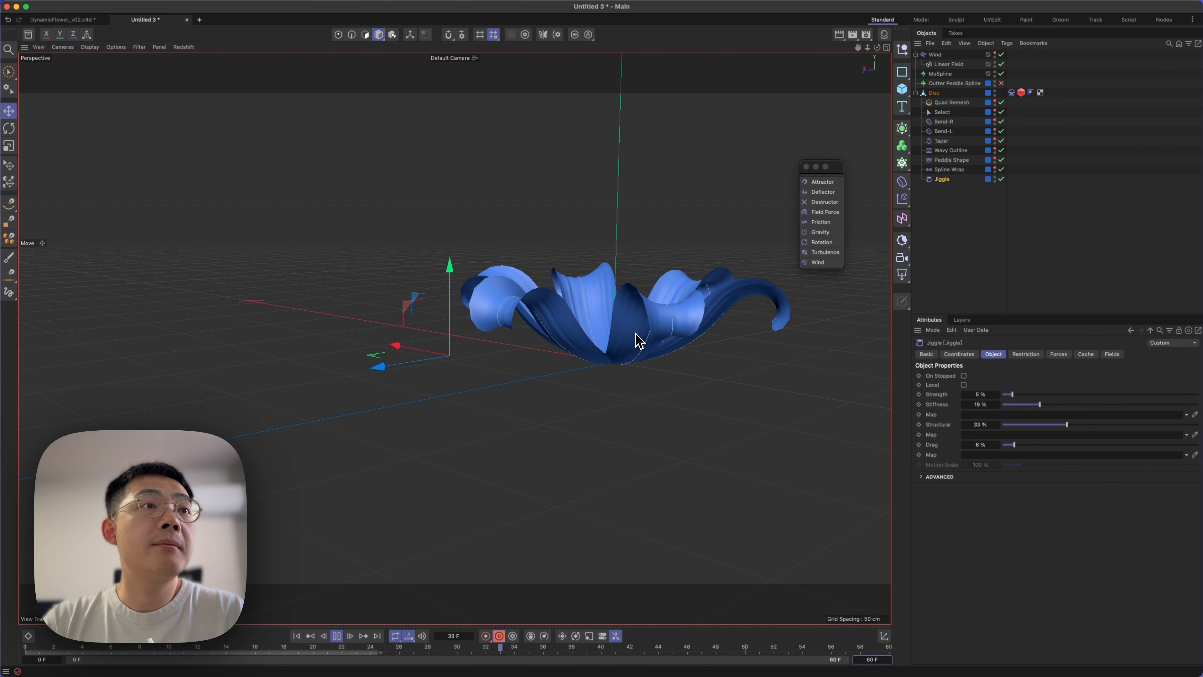
{"action": "key", "text": "3"}
{"action": "left_click_drag", "start_coordinate": [635, 344], "coordinate": [674, 371]}
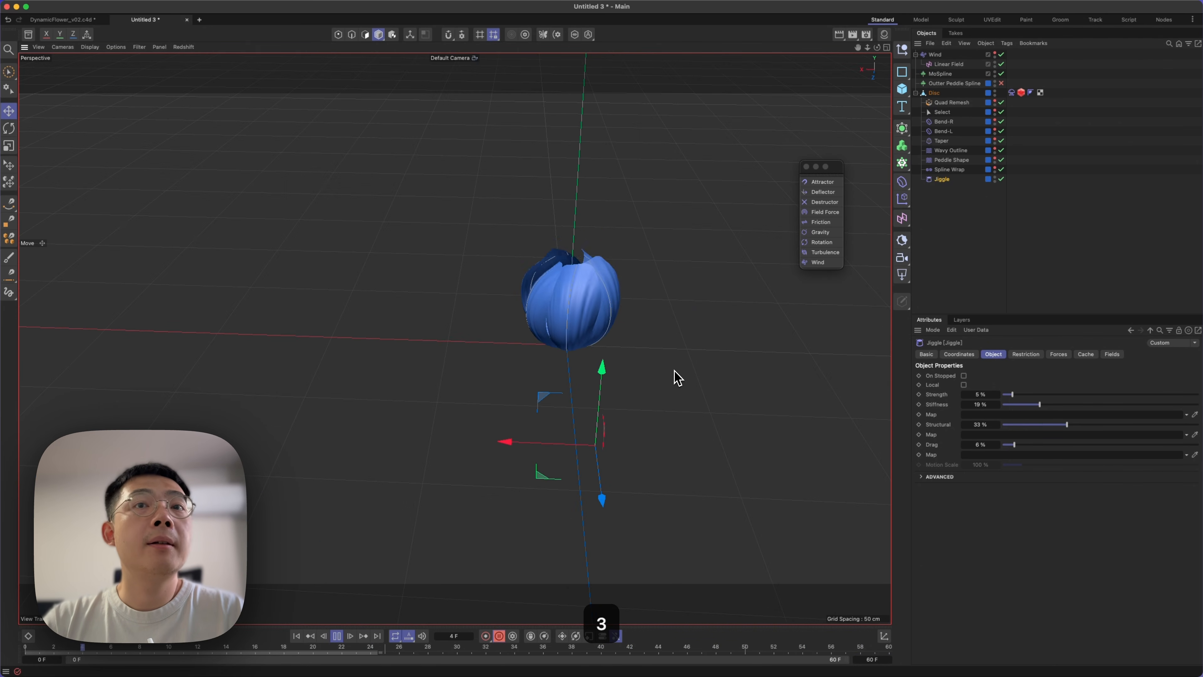
Set Jiggle's Strength to 9 % and check the petals' opening motion up close.
{"action": "left_click", "coordinate": [1029, 396]}
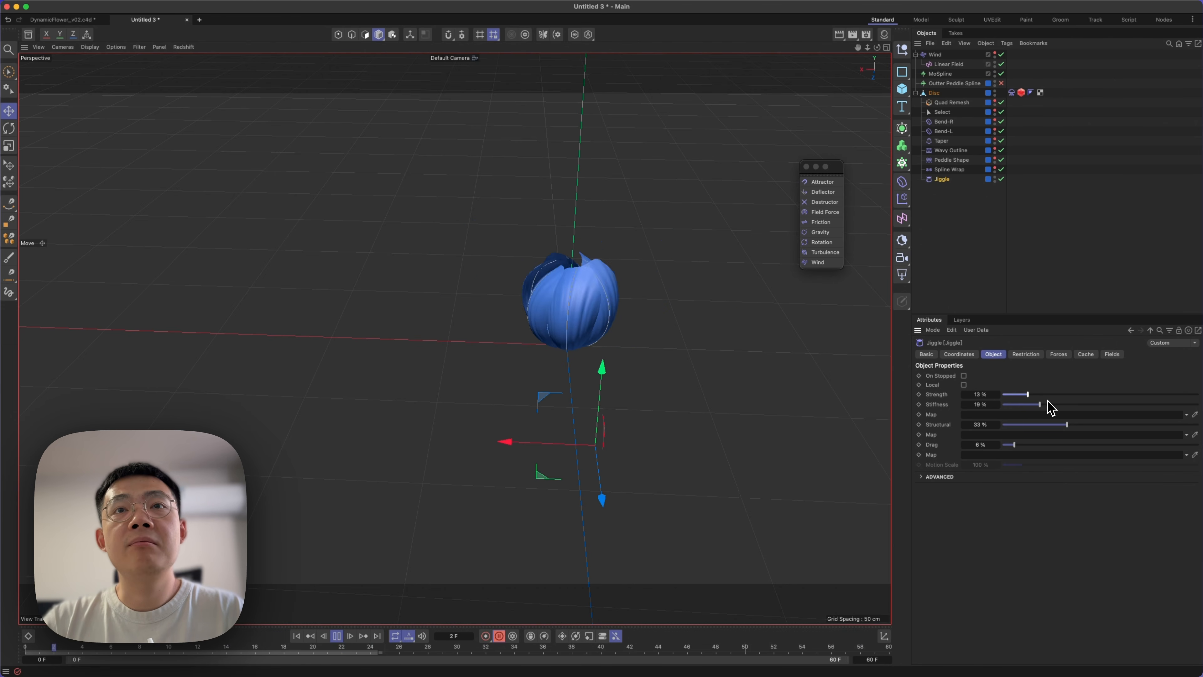
{"action": "left_click", "coordinate": [1015, 396]}
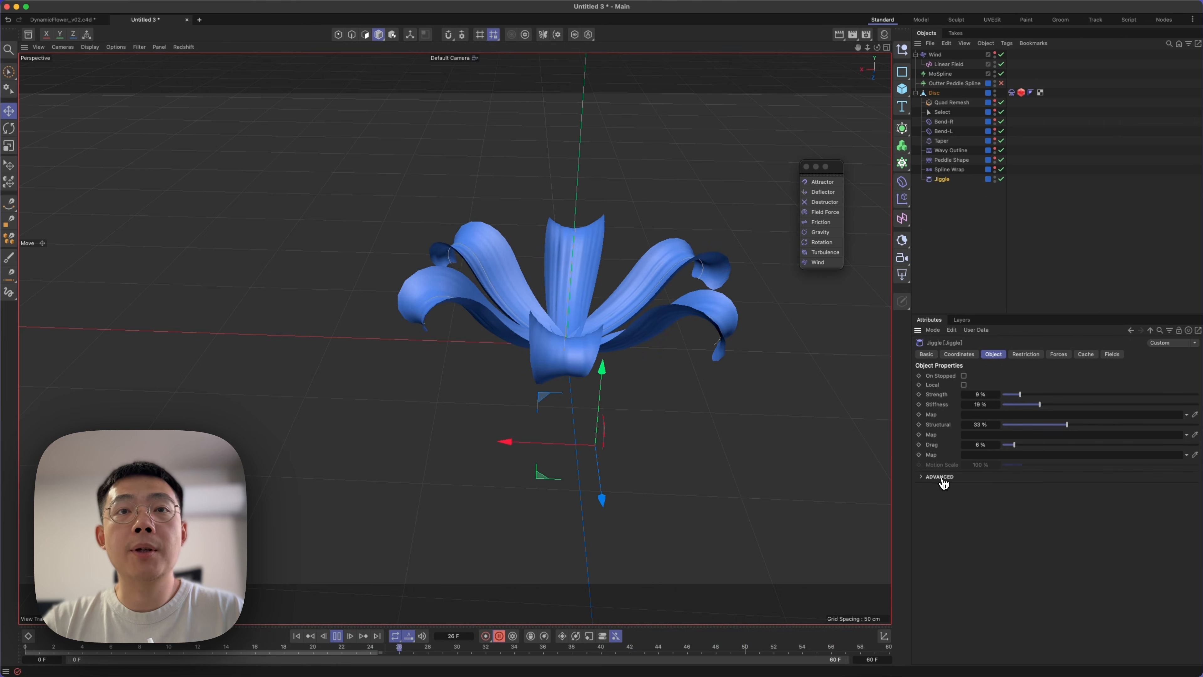
{"action": "left_click_drag", "start_coordinate": [591, 313], "coordinate": [538, 312], "text": "alt"}
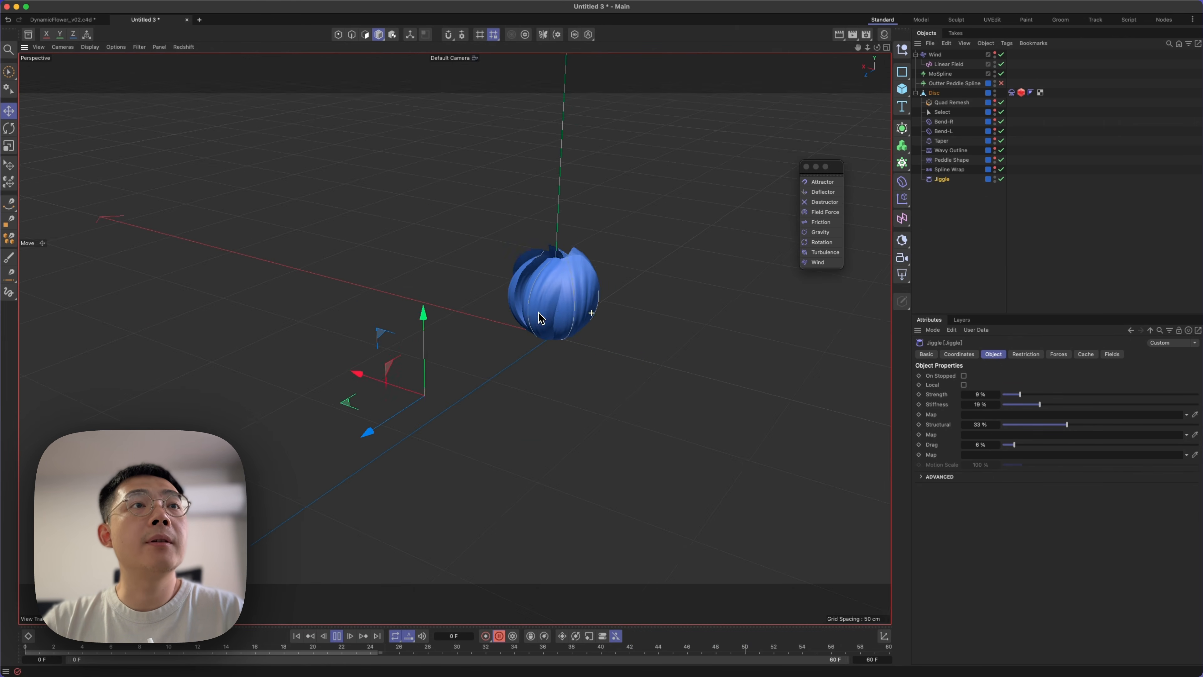
{"action": "right_click_drag", "start_coordinate": [555, 310], "coordinate": [605, 296], "text": "alt"}
{"action": "key", "text": "1"}
{"action": "left_click_drag", "start_coordinate": [605, 295], "coordinate": [602, 349]}
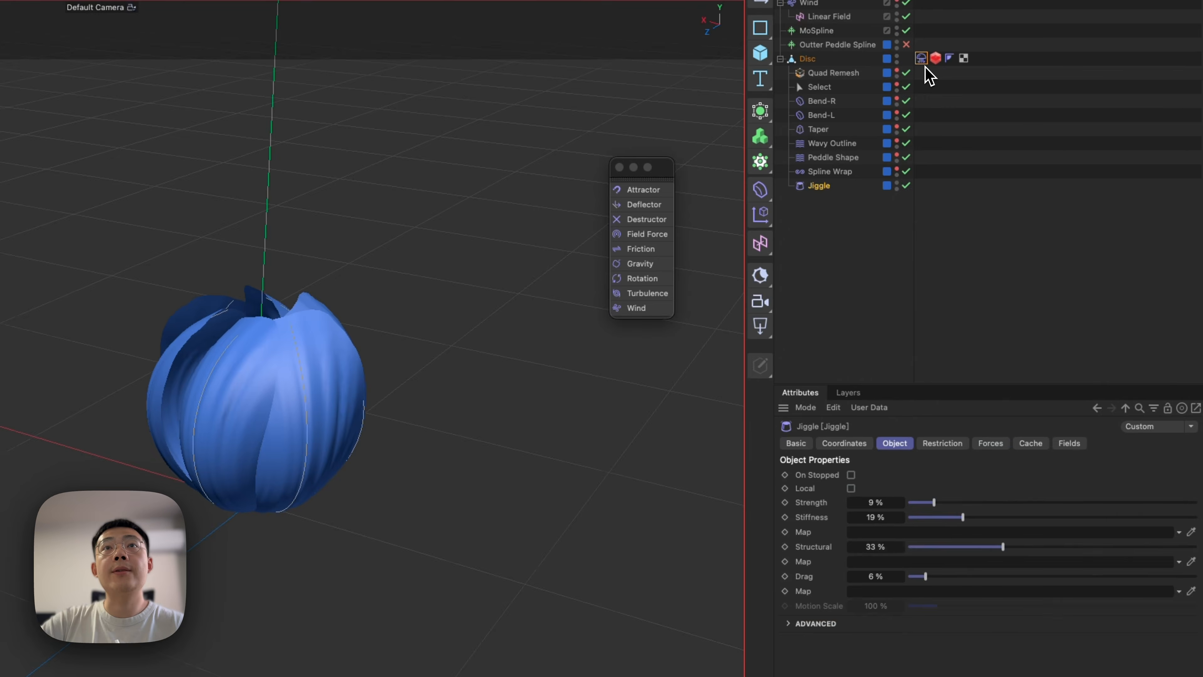
Cache the Disc's Soft Body simulation internally with Cache Object and scrub through the cached animation.
{"action": "left_click", "coordinate": [1021, 93]}
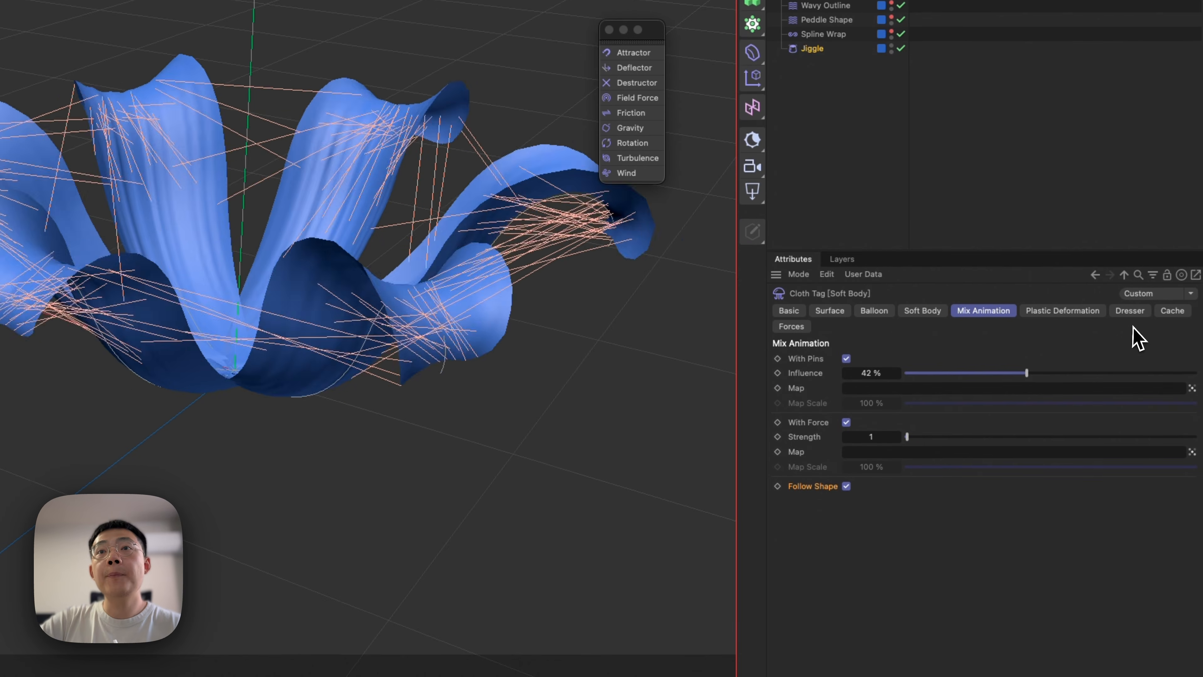
{"action": "left_click", "coordinate": [1172, 310]}
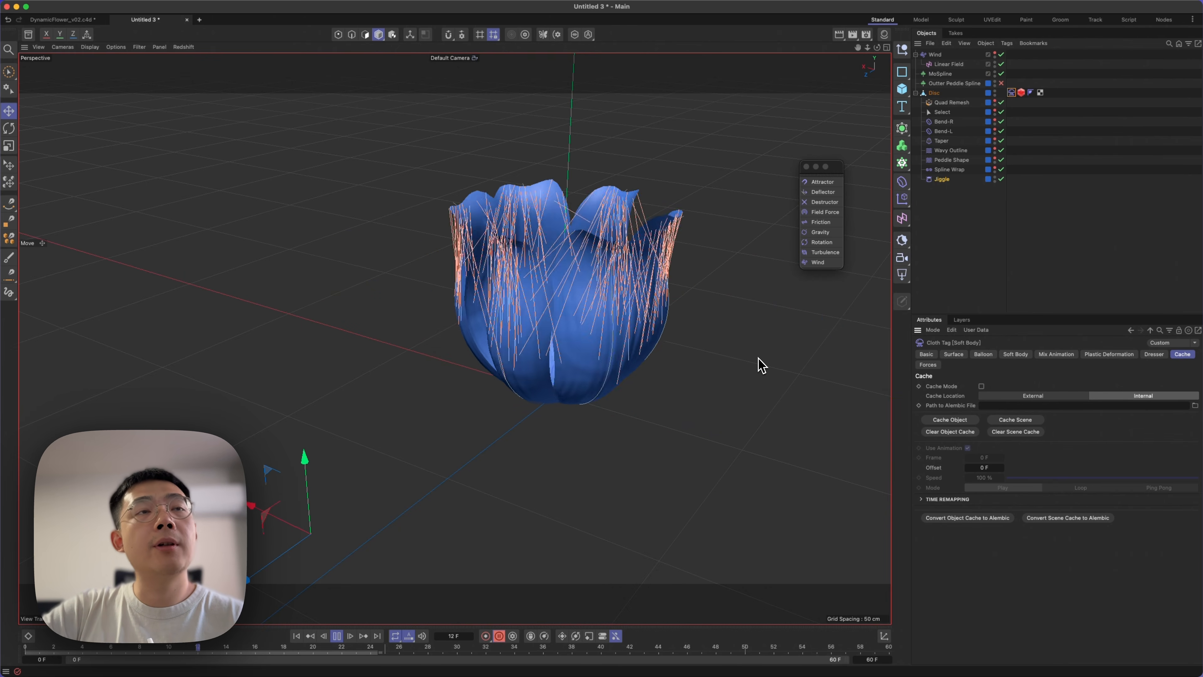
{"action": "left_click", "coordinate": [960, 397]}
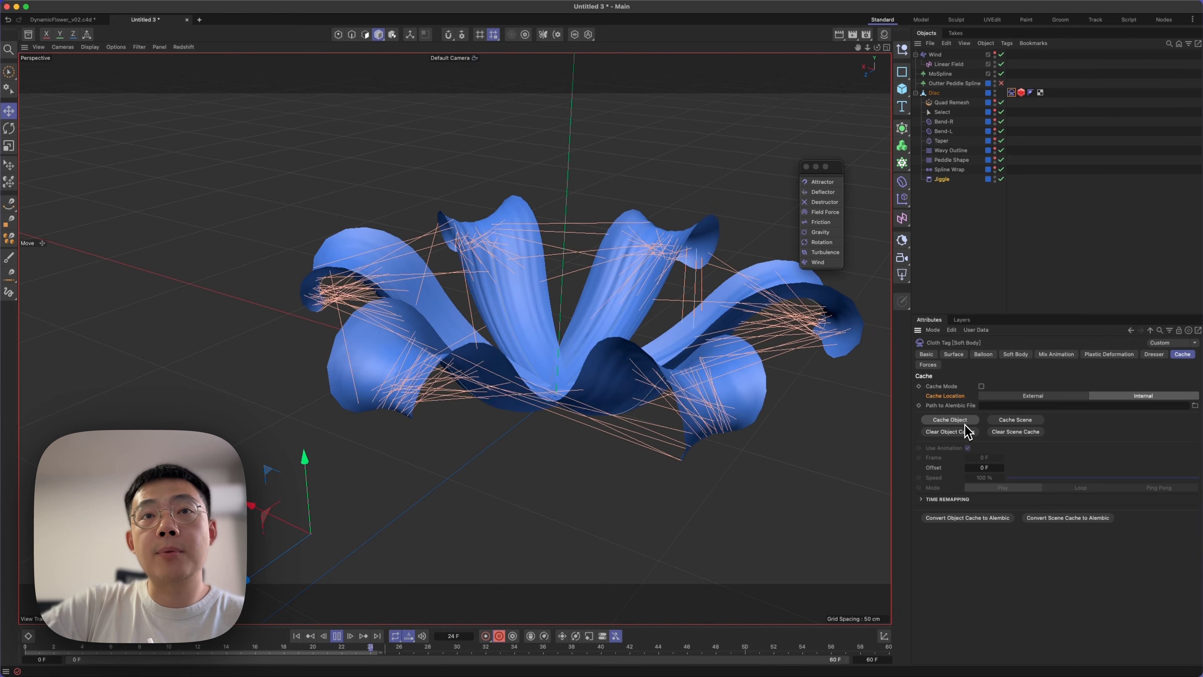
{"action": "left_click", "coordinate": [951, 420]}
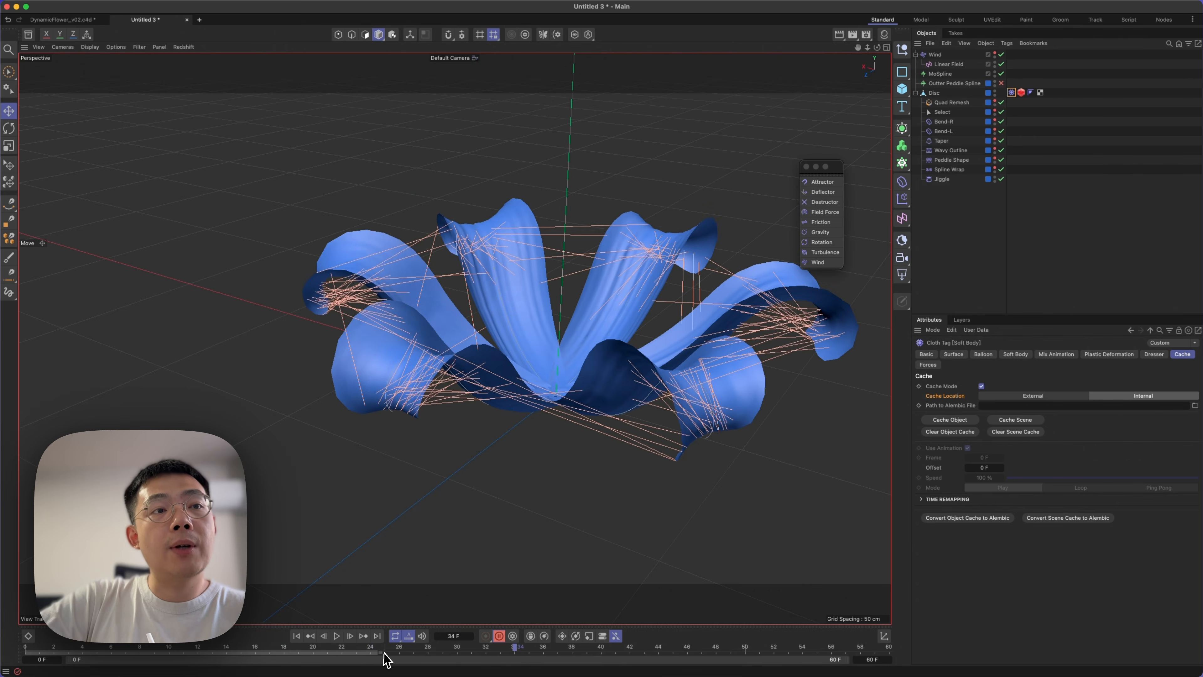
{"action": "left_click_drag", "start_coordinate": [795, 660], "coordinate": [721, 643]}
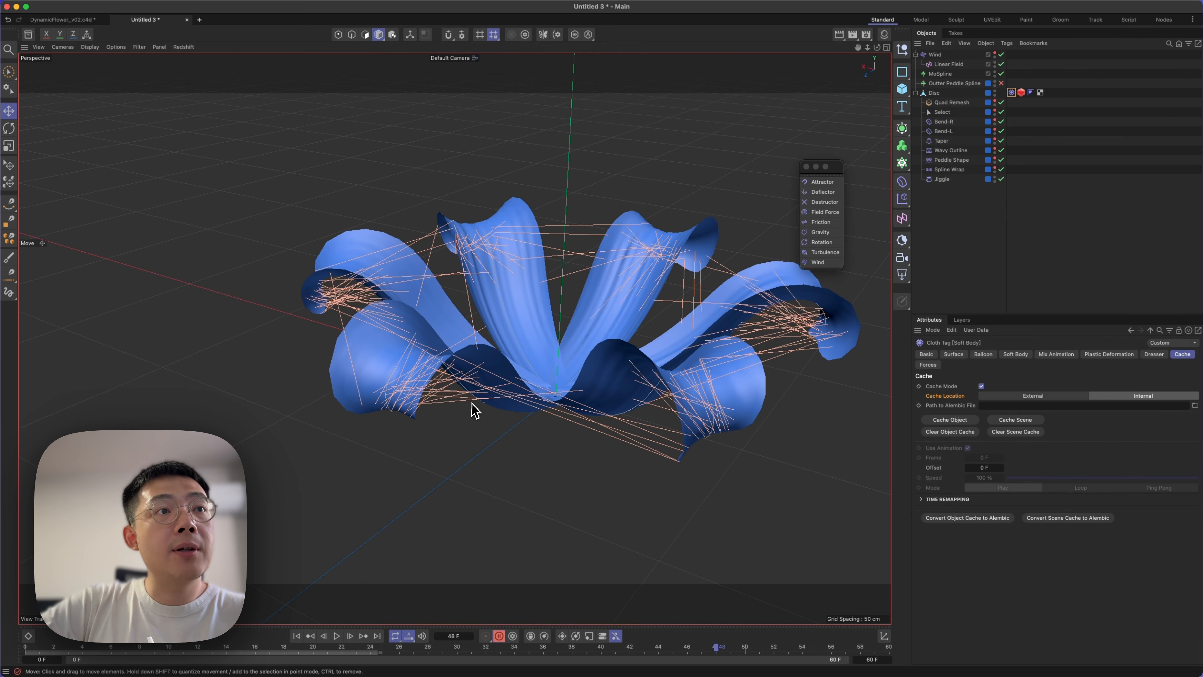
Set the Soft Body's Draw option to Off to hide its connection lines in the viewport.
{"action": "left_click", "coordinate": [1016, 356]}
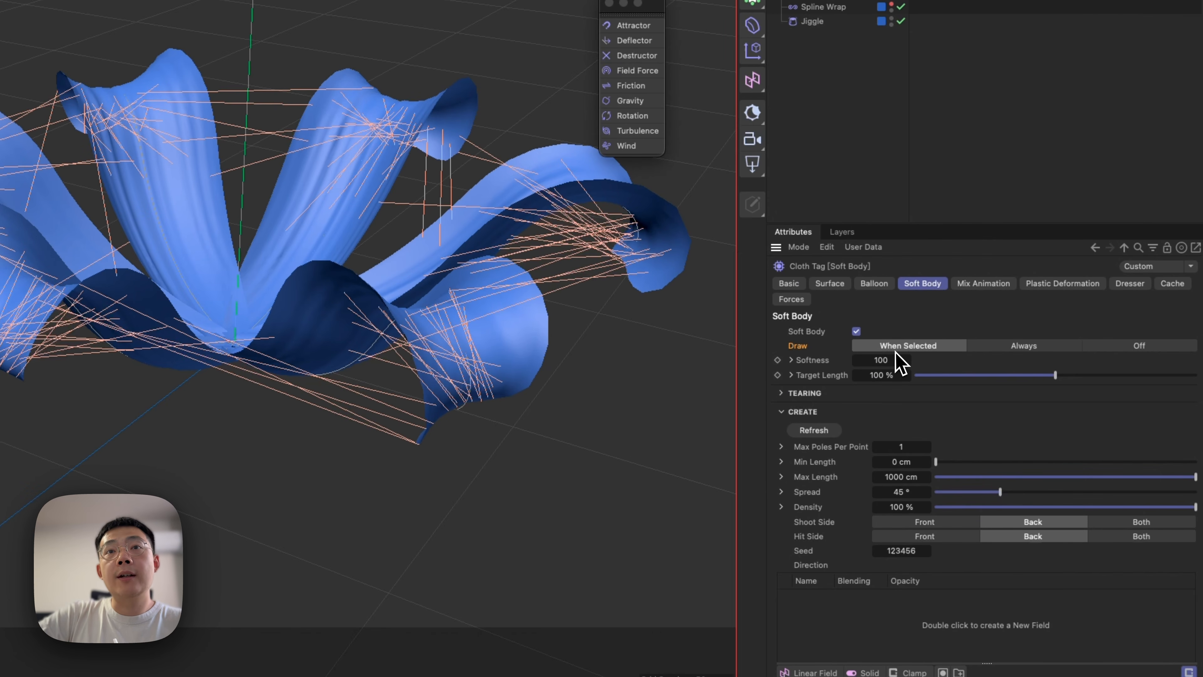
{"action": "left_click", "coordinate": [1033, 348]}
{"action": "left_click", "coordinate": [1104, 348]}
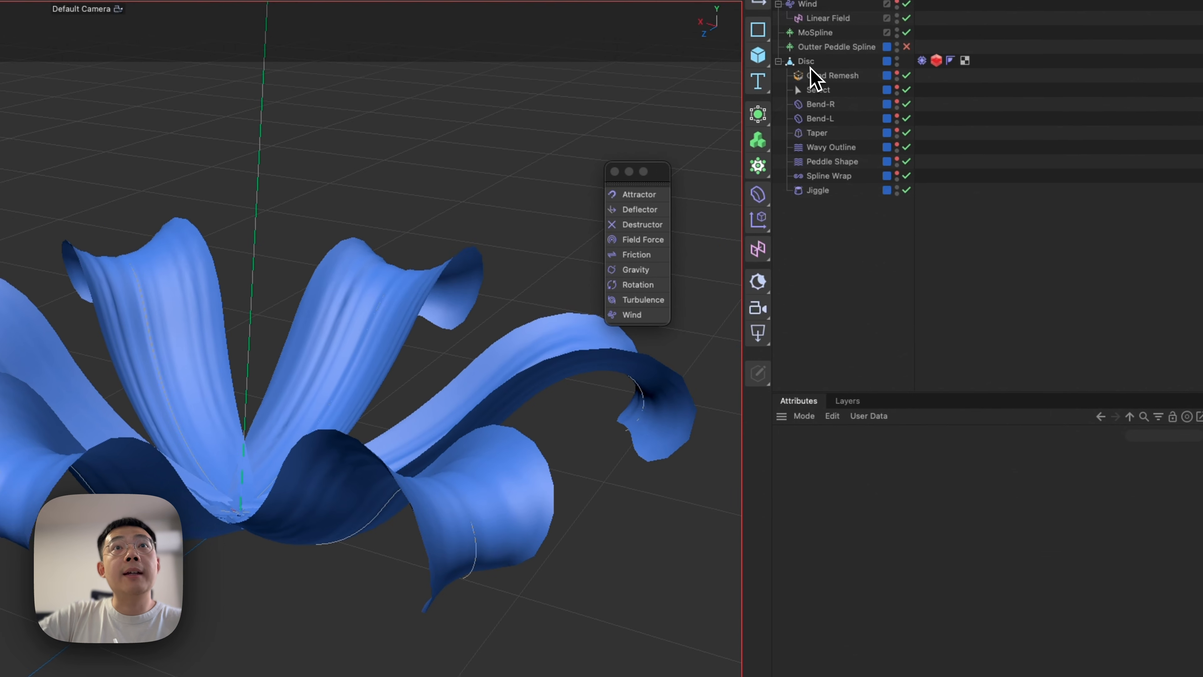
Wrap the Disc in a Cloth Surface with a Thickness of 1 cm and 0 Subdivisions.
{"action": "left_click", "coordinate": [805, 56]}
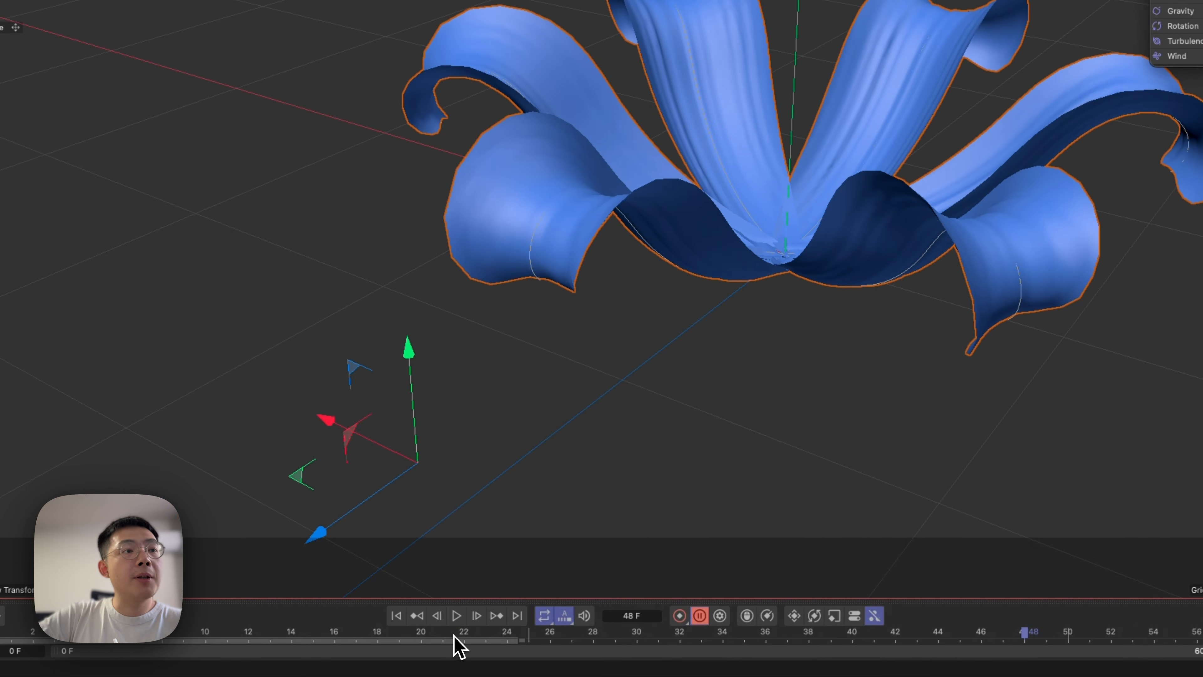
{"action": "left_click_drag", "start_coordinate": [459, 644], "coordinate": [860, 614]}
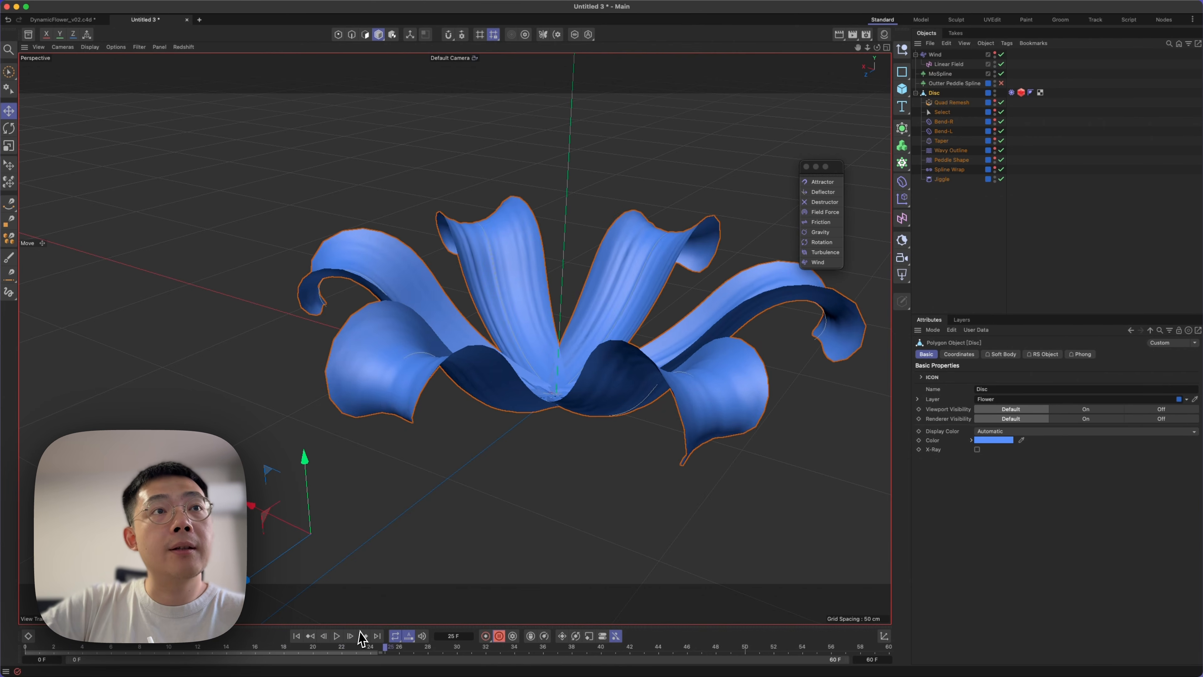
{"action": "left_click_drag", "start_coordinate": [602, 628], "coordinate": [860, 633]}
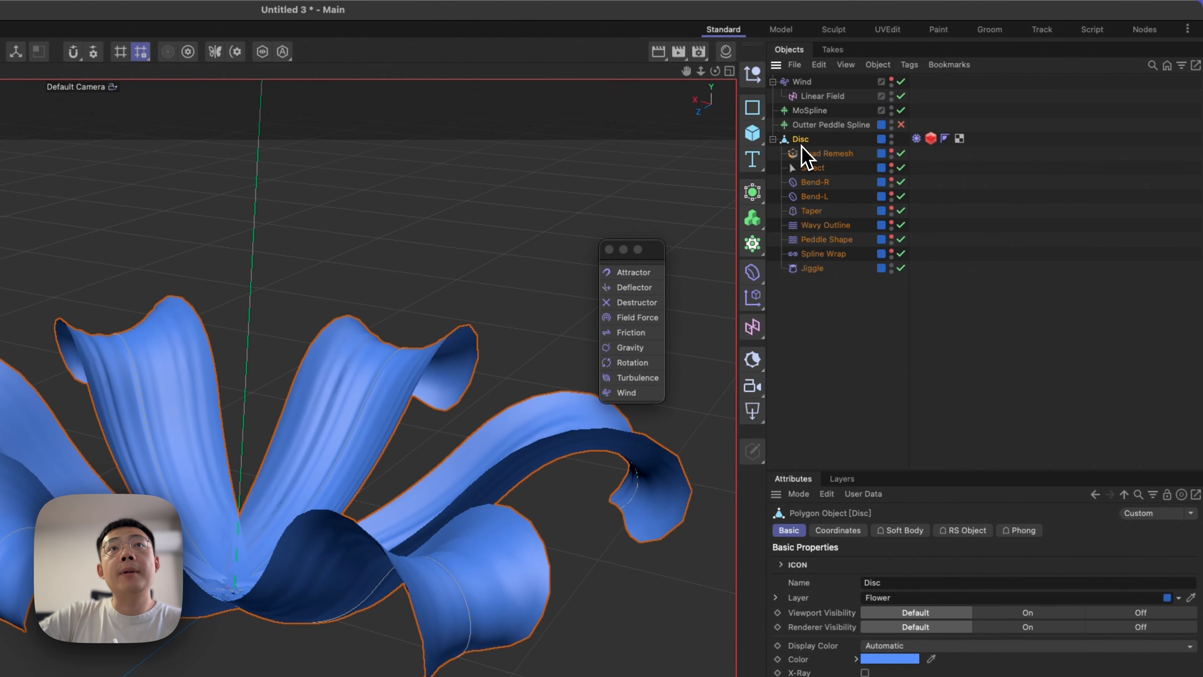
{"action": "left_click", "coordinate": [757, 216]}
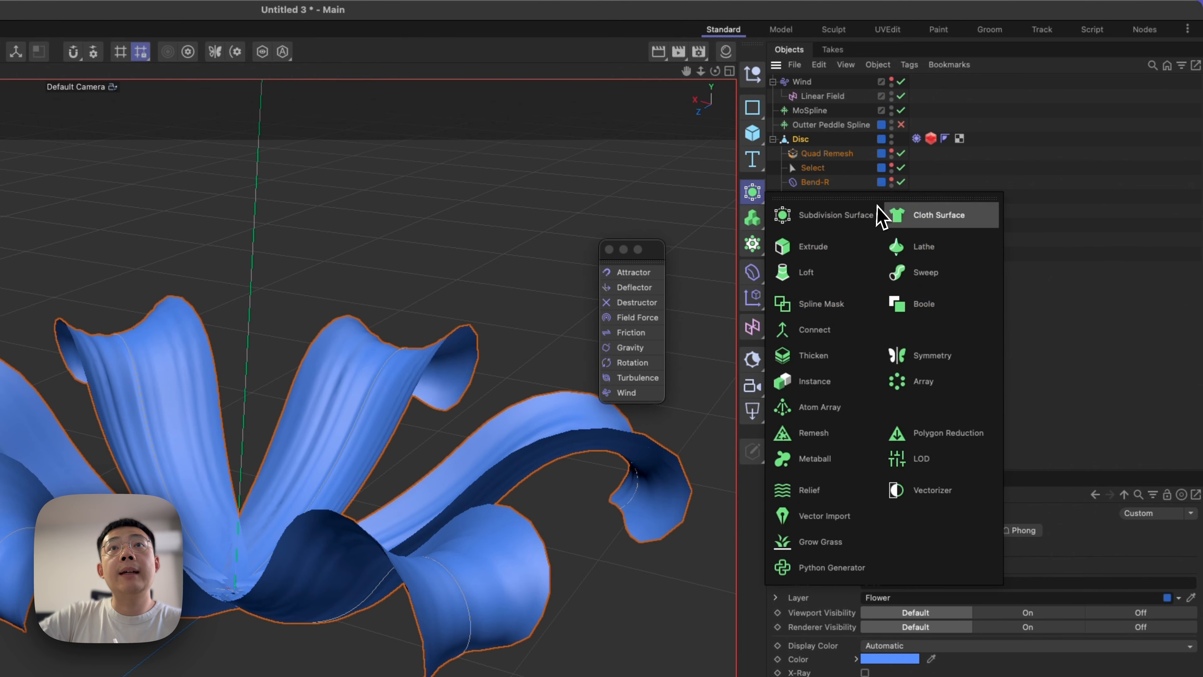
{"action": "left_click", "coordinate": [922, 217]}
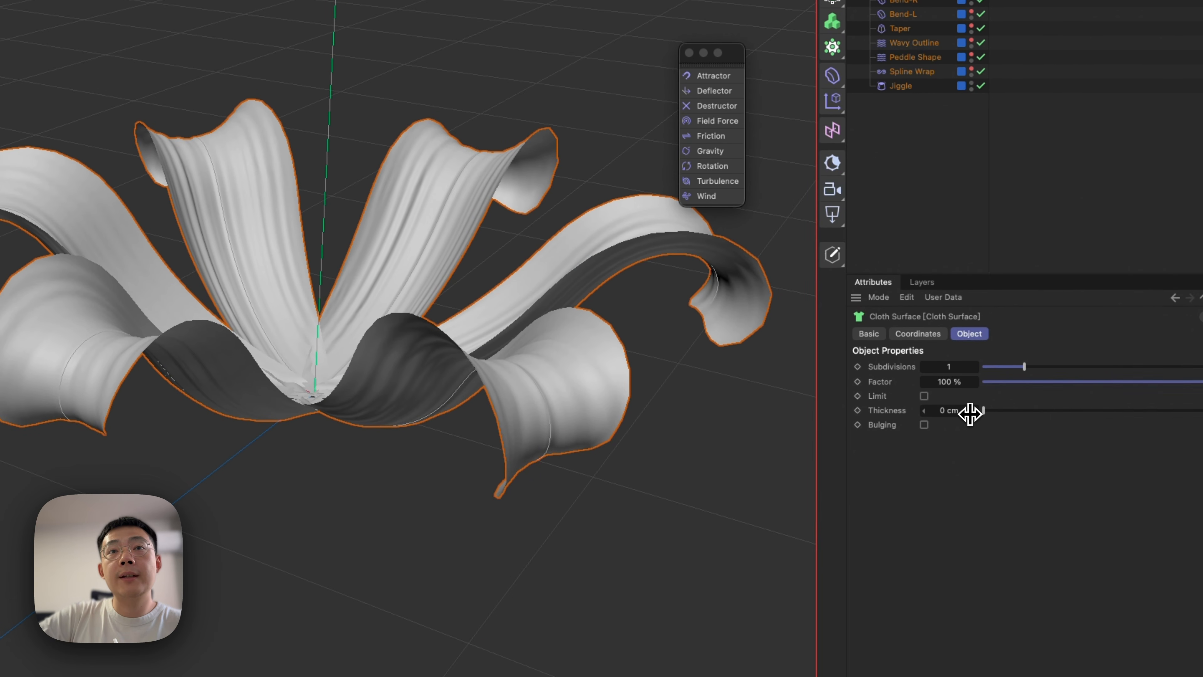
{"action": "left_click", "coordinate": [969, 411]}
{"action": "type", "text": "1"}
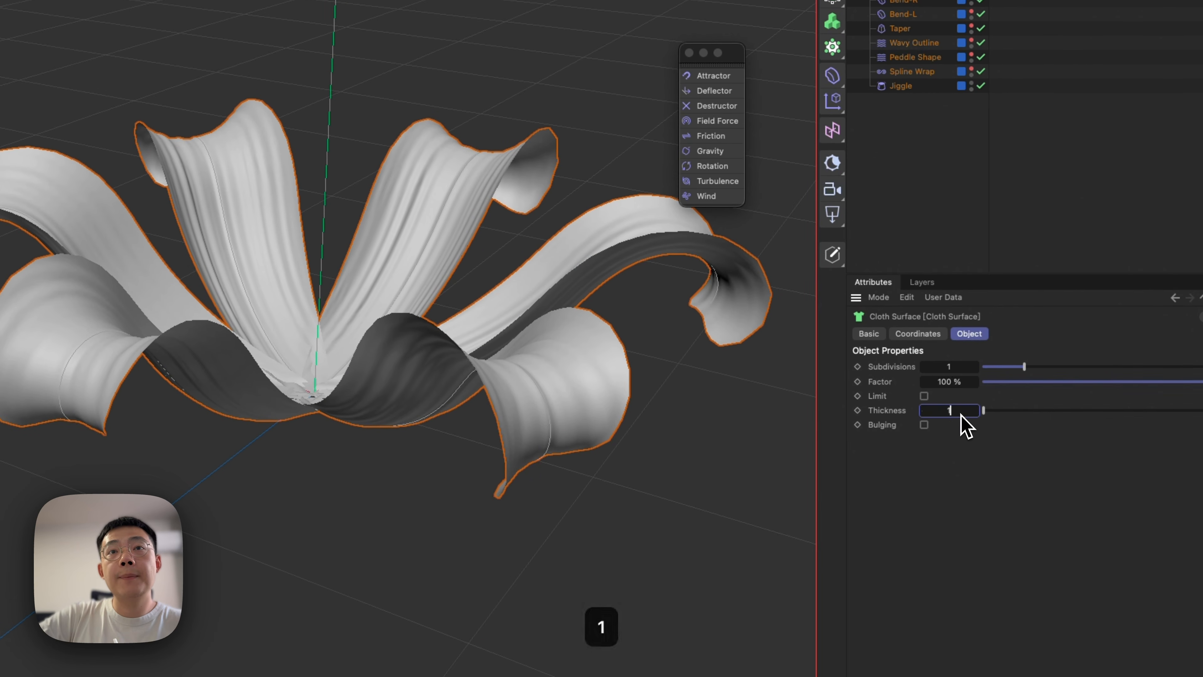
{"action": "left_click", "coordinate": [977, 370]}
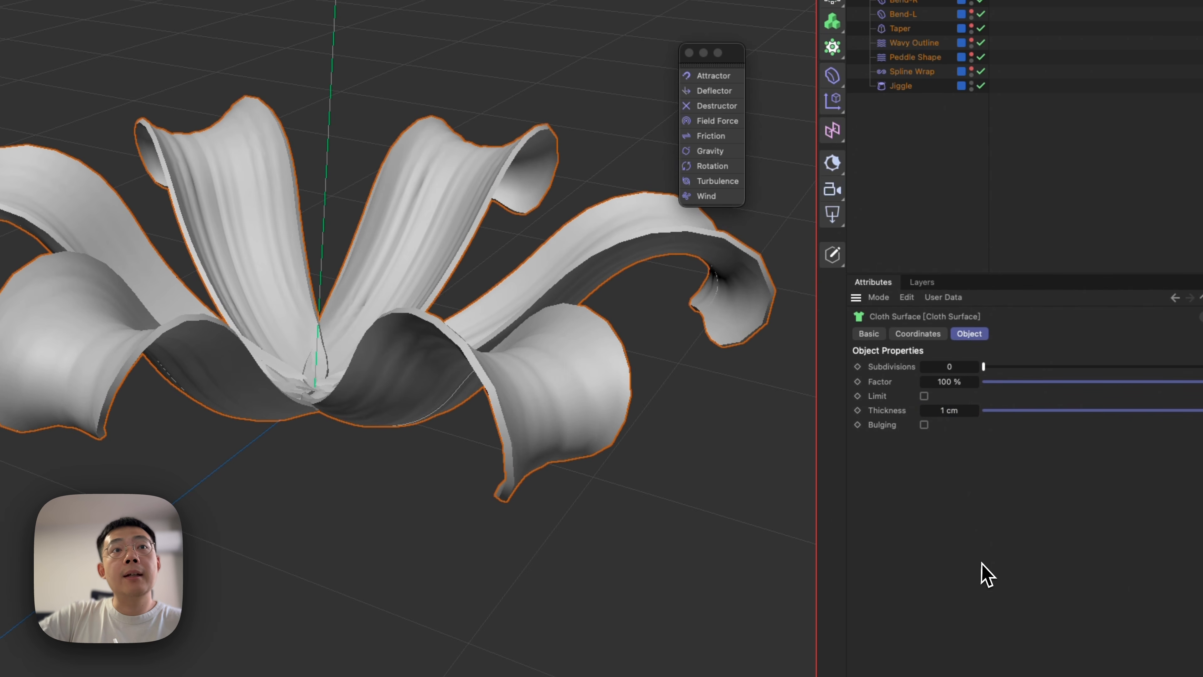
Place the Cloth Surface under a Subdivision Surface and check the smoothed petal edges from several angles.
{"action": "mouse_move", "coordinate": [490, 364]}
{"action": "left_mouse_down", "text": "alt"}
{"action": "mouse_move", "coordinate": [537, 352]}
{"action": "mouse_move", "coordinate": [472, 370]}
{"action": "left_mouse_up", "text": "alt"}
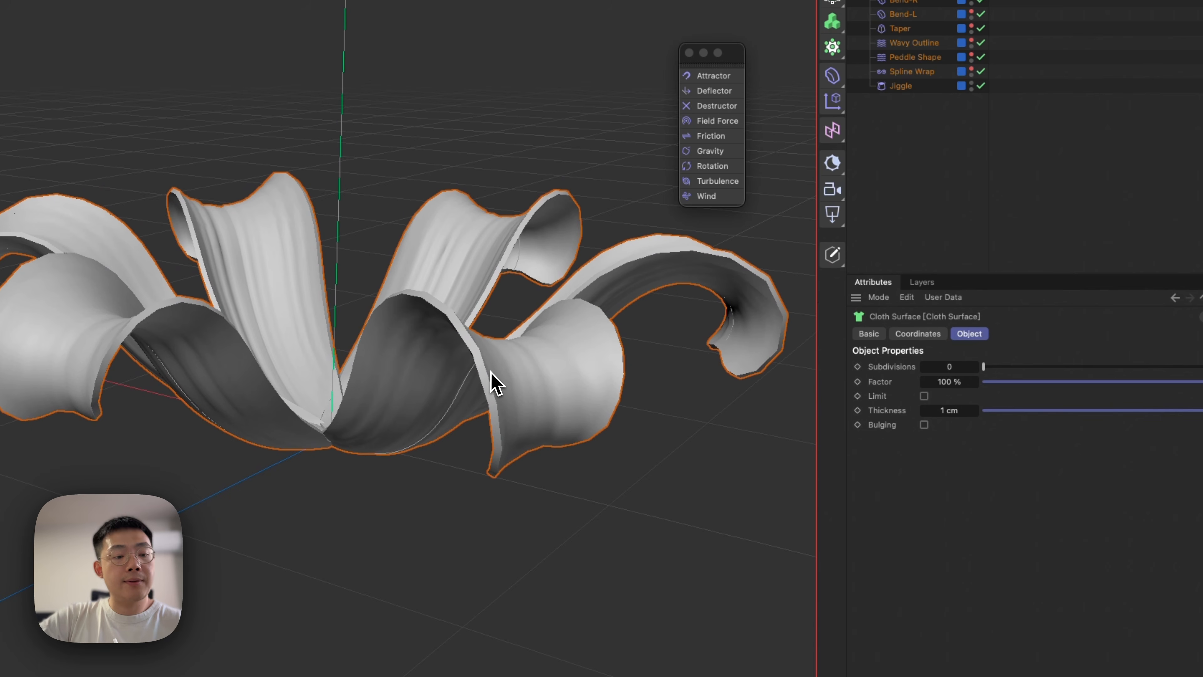
{"action": "right_click_drag", "start_coordinate": [490, 363], "coordinate": [645, 315], "text": "alt"}
{"action": "left_click_drag", "start_coordinate": [498, 373], "coordinate": [536, 363], "text": "alt"}
{"action": "right_click_drag", "start_coordinate": [521, 371], "coordinate": [477, 426], "text": "alt"}
{"action": "key", "text": "2"}
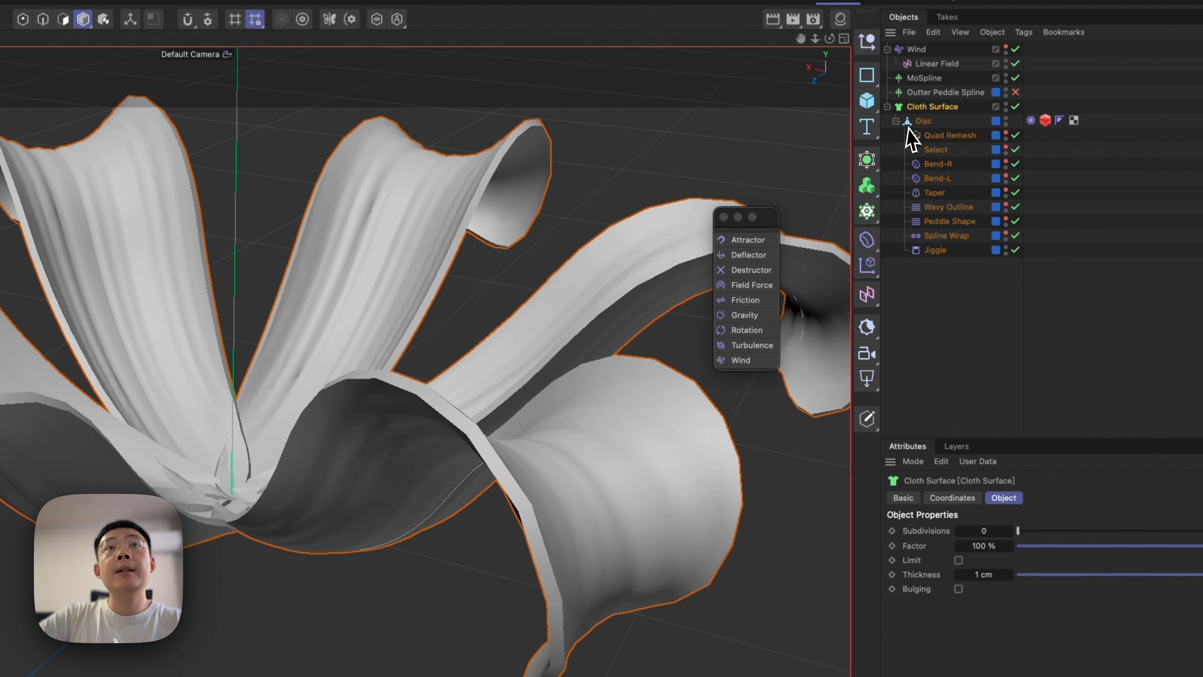
{"action": "left_click", "coordinate": [867, 161], "text": "alt"}
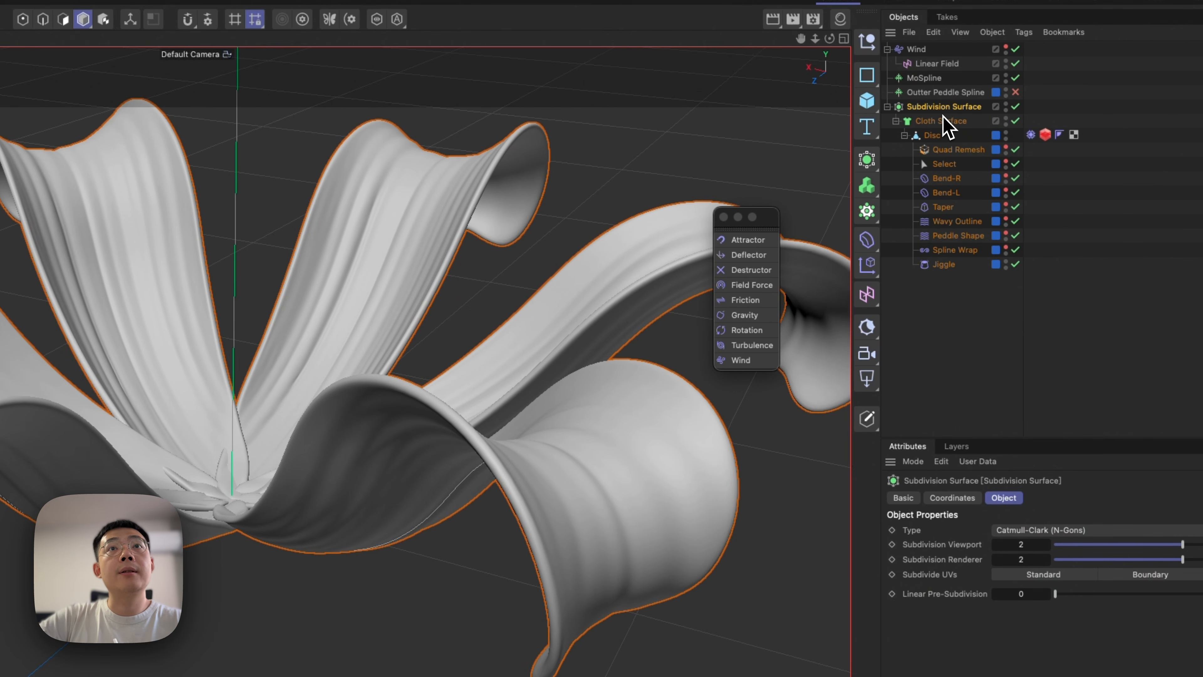
{"action": "left_click_drag", "start_coordinate": [545, 502], "coordinate": [602, 492], "text": "alt"}
{"action": "left_click_drag", "start_coordinate": [613, 486], "coordinate": [705, 519], "text": "alt"}
{"action": "left_click_drag", "start_coordinate": [741, 401], "coordinate": [534, 337], "text": "alt"}
{"action": "key", "text": "1"}
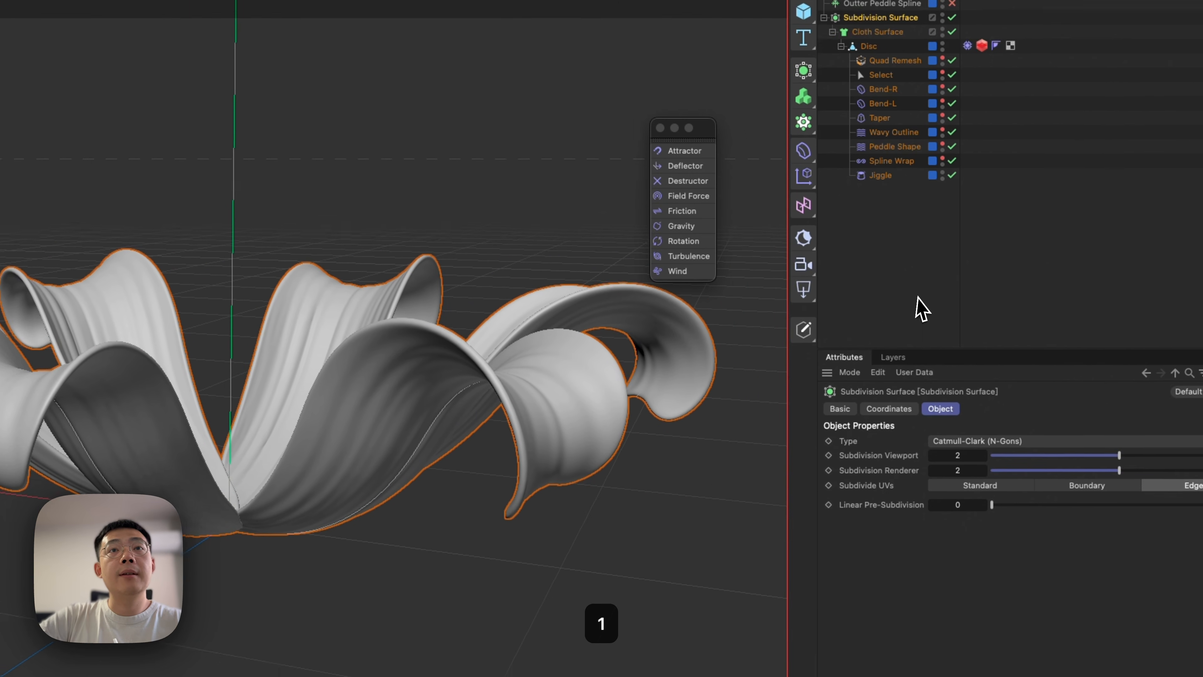
Switch to the DynamicFlower_v02.c4d document and examine the finished flower and its surrounding terrain.
{"action": "left_click", "coordinate": [1147, 194]}
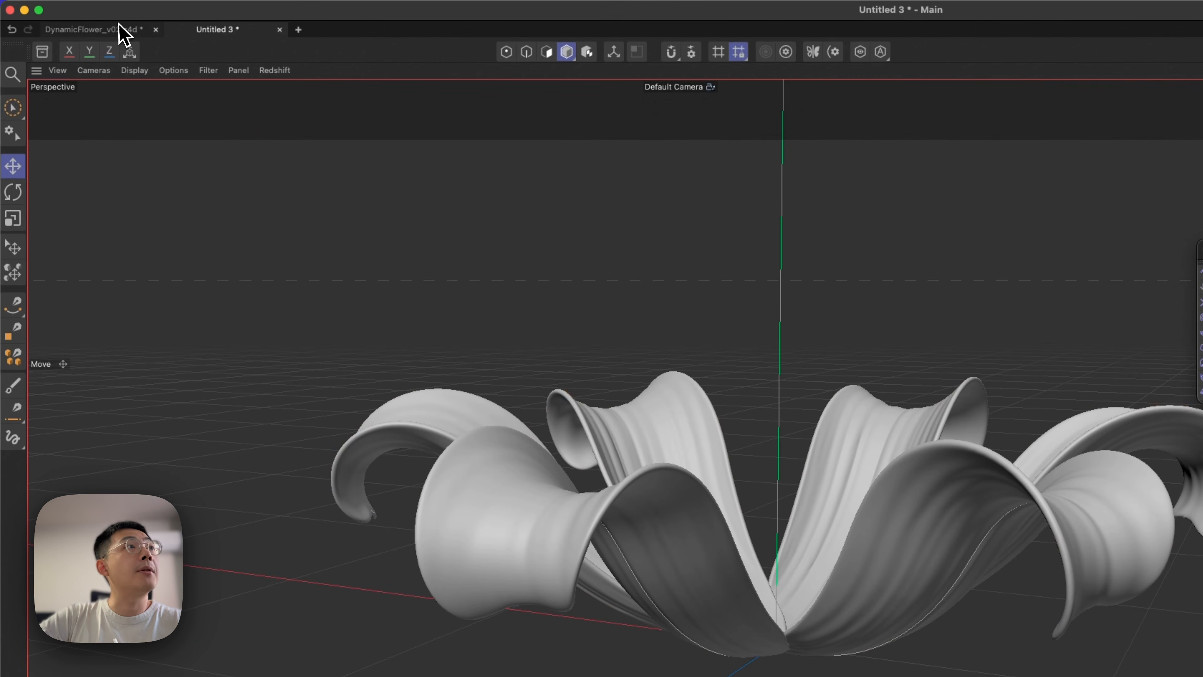
{"action": "left_click", "coordinate": [121, 31]}
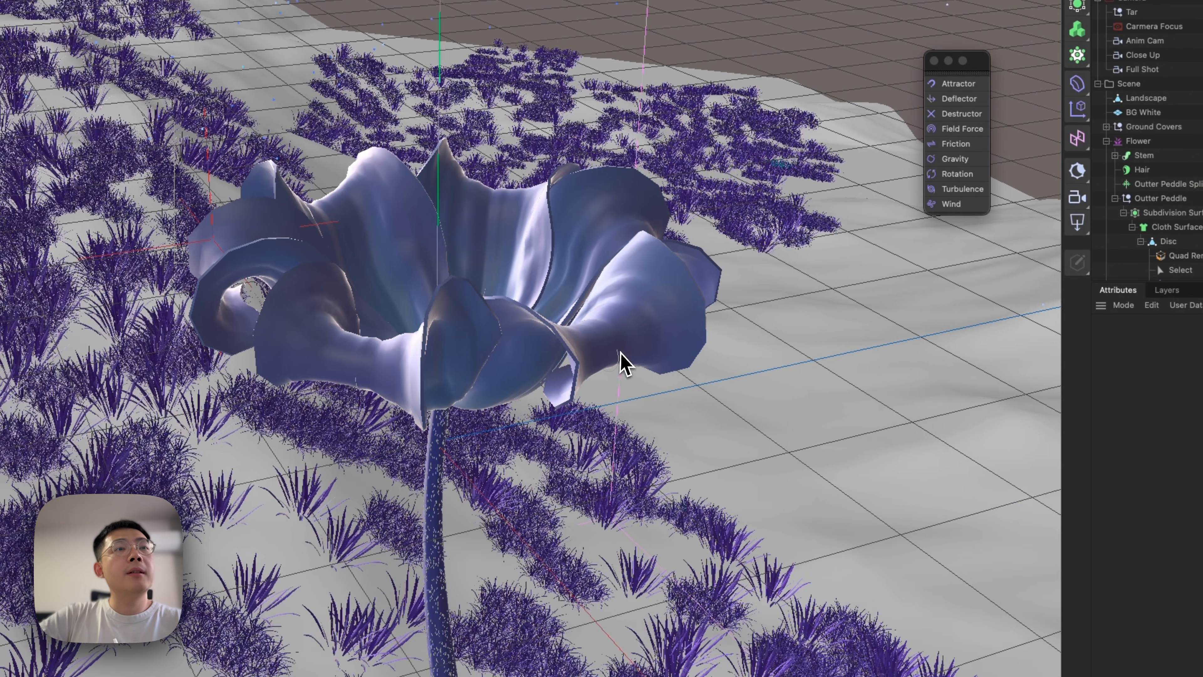
{"action": "right_click_drag", "start_coordinate": [673, 538], "coordinate": [426, 662], "text": "alt"}
{"action": "right_click_drag", "start_coordinate": [453, 474], "coordinate": [498, 477], "text": "alt"}
{"action": "middle_click_drag", "start_coordinate": [576, 466], "coordinate": [516, 251], "text": "alt"}
{"action": "left_click_drag", "start_coordinate": [518, 252], "coordinate": [643, 228], "text": "alt"}
{"action": "right_click_drag", "start_coordinate": [643, 227], "coordinate": [525, 290], "text": "alt"}
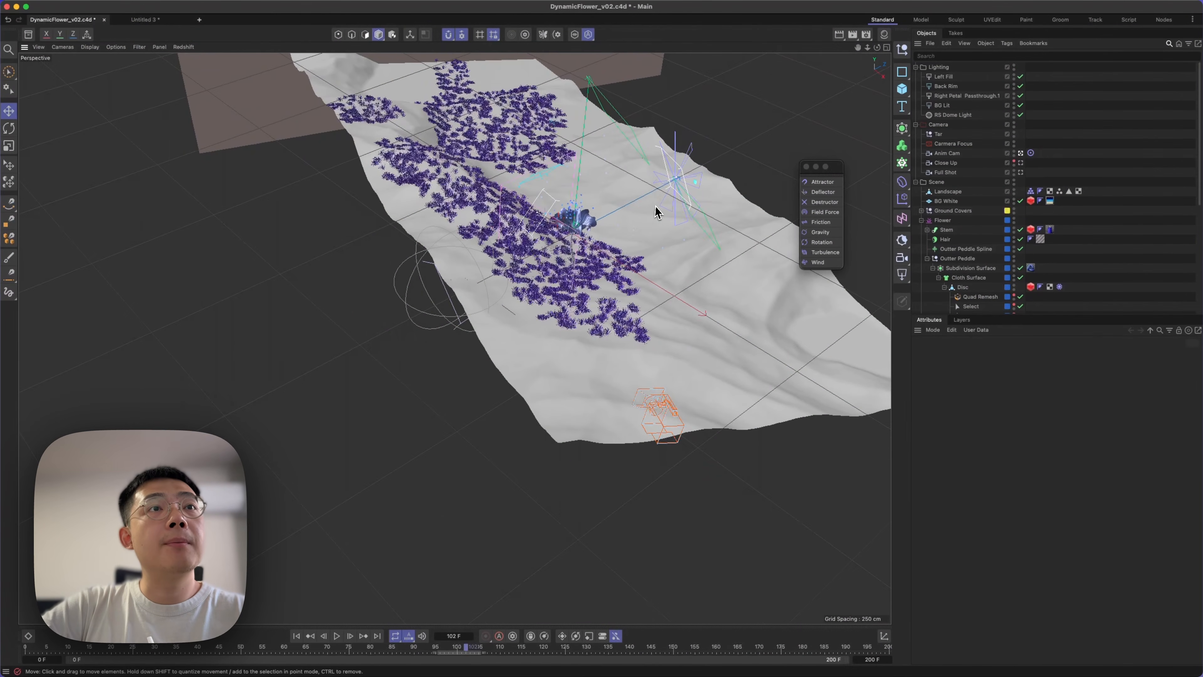
{"action": "key", "text": "1"}
{"action": "left_click_drag", "start_coordinate": [708, 125], "coordinate": [617, 179]}
Select the Landscape terrain, look up the Landscape primitive among the parametric objects and clear the selection.
{"action": "left_click", "coordinate": [546, 224]}
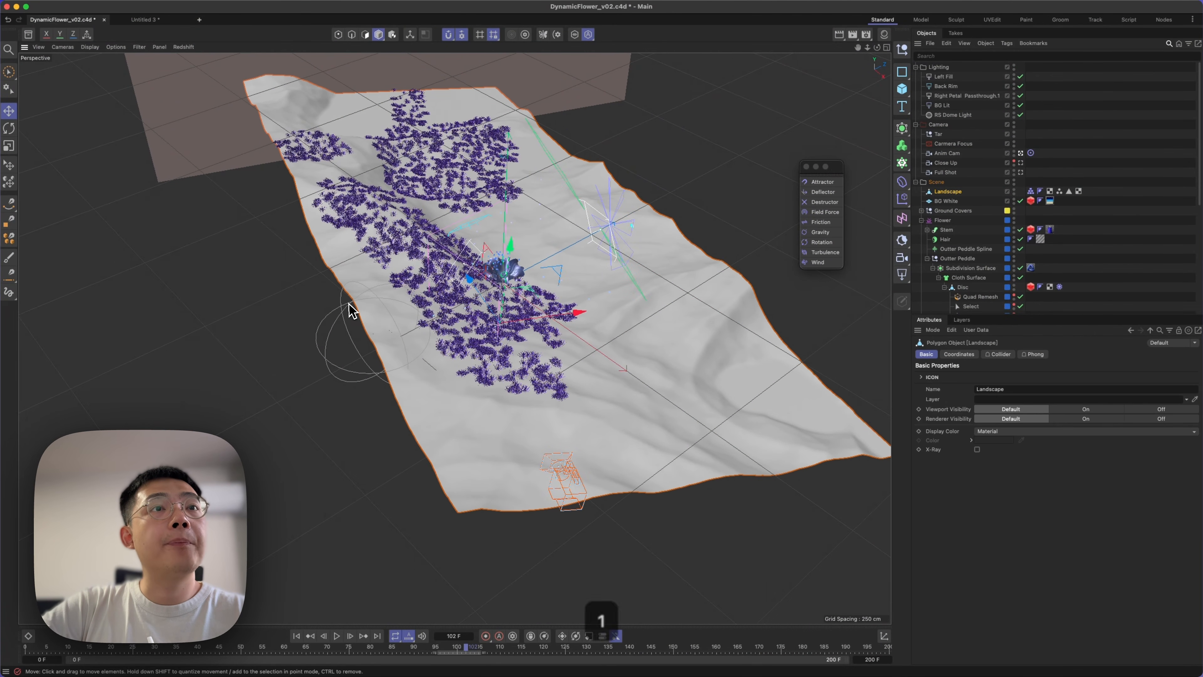
{"action": "left_click", "coordinate": [903, 99]}
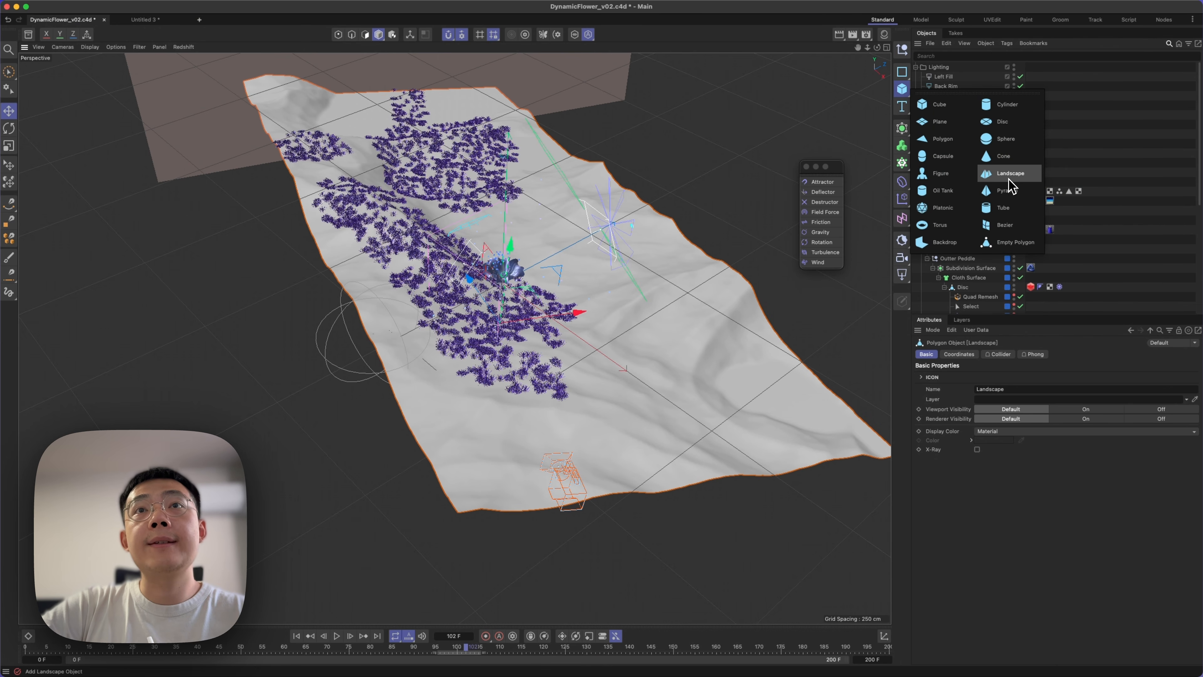
{"action": "key", "text": "Escape"}
{"action": "key", "text": "Escape"}
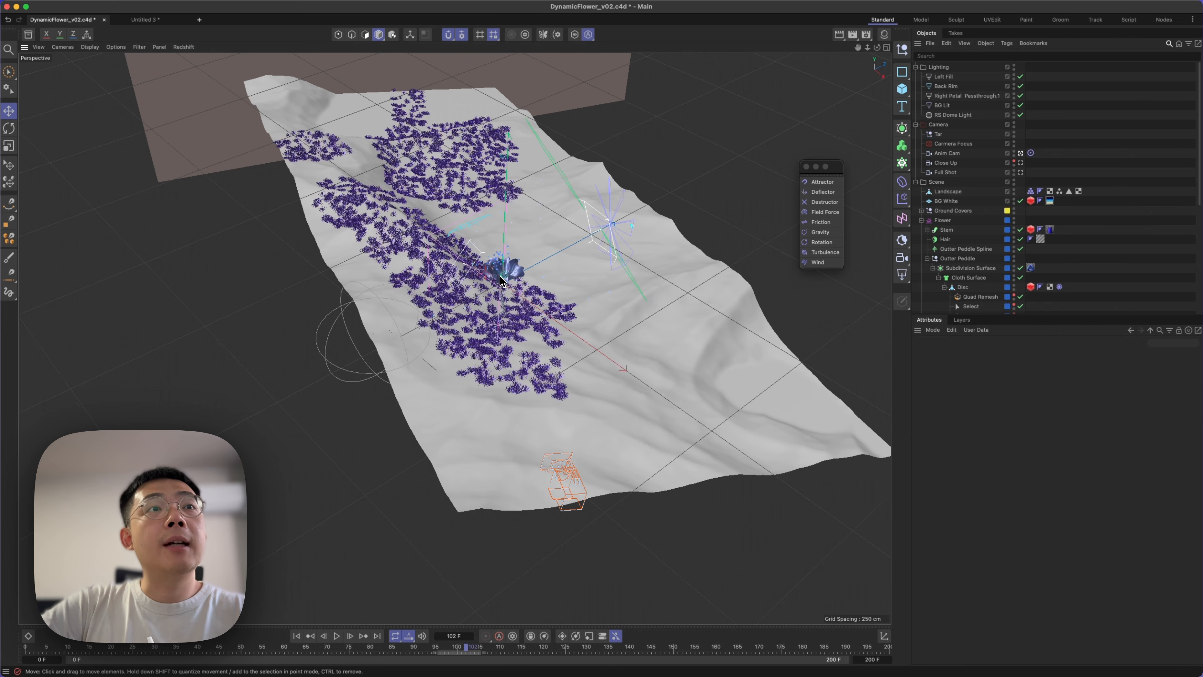
Examine the flower and its stem up close, and play through the animation in the Anim Cam view.
{"action": "right_click_drag", "start_coordinate": [500, 277], "coordinate": [719, 191], "text": "alt"}
{"action": "left_click_drag", "start_coordinate": [583, 262], "coordinate": [532, 246], "text": "alt"}
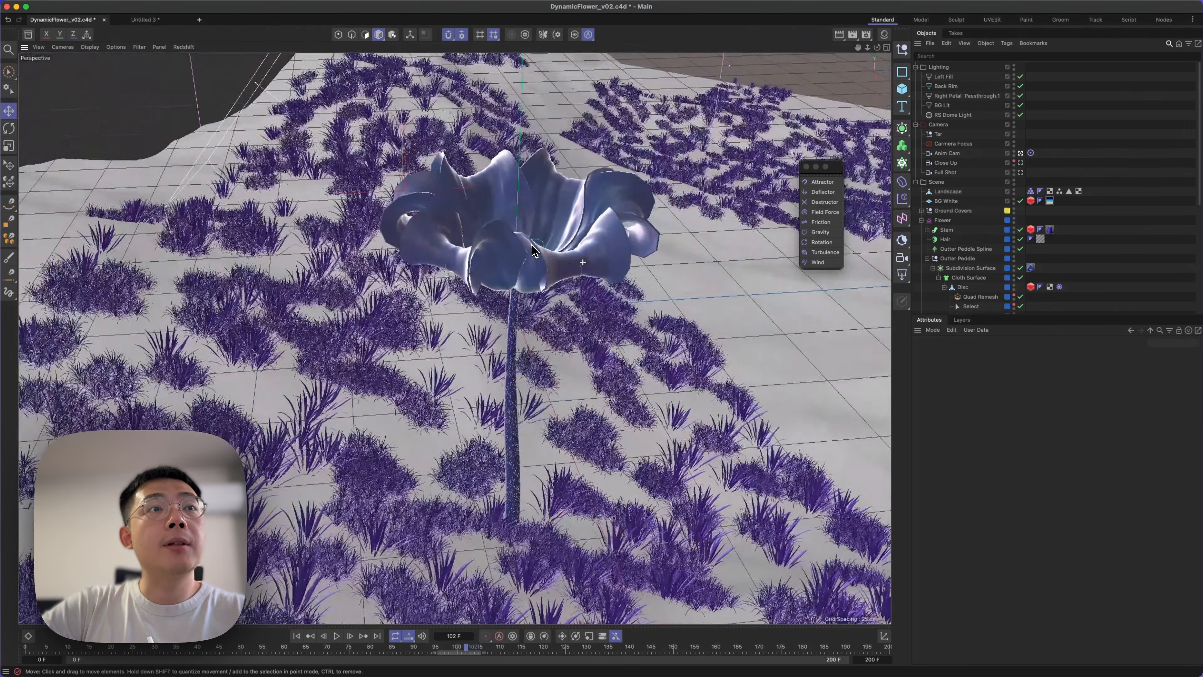
{"action": "right_click_drag", "start_coordinate": [532, 245], "coordinate": [598, 229], "text": "alt"}
{"action": "key", "text": "2"}
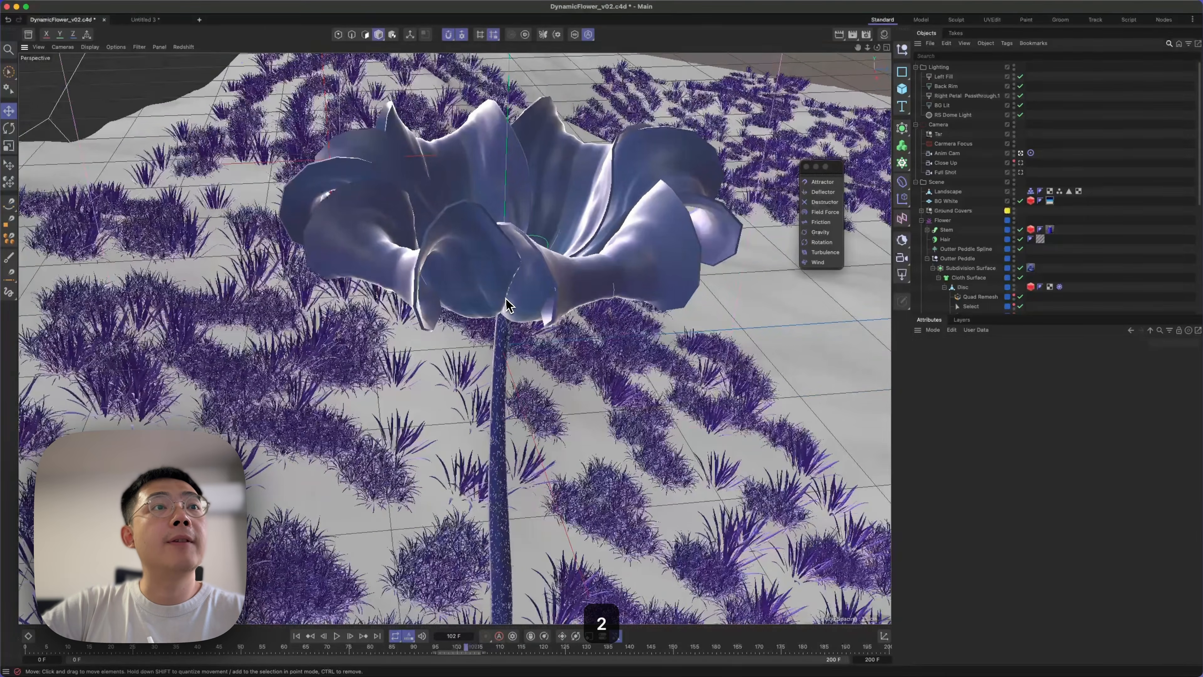
{"action": "middle_click", "coordinate": [506, 298]}
{"action": "middle_click", "coordinate": [290, 256]}
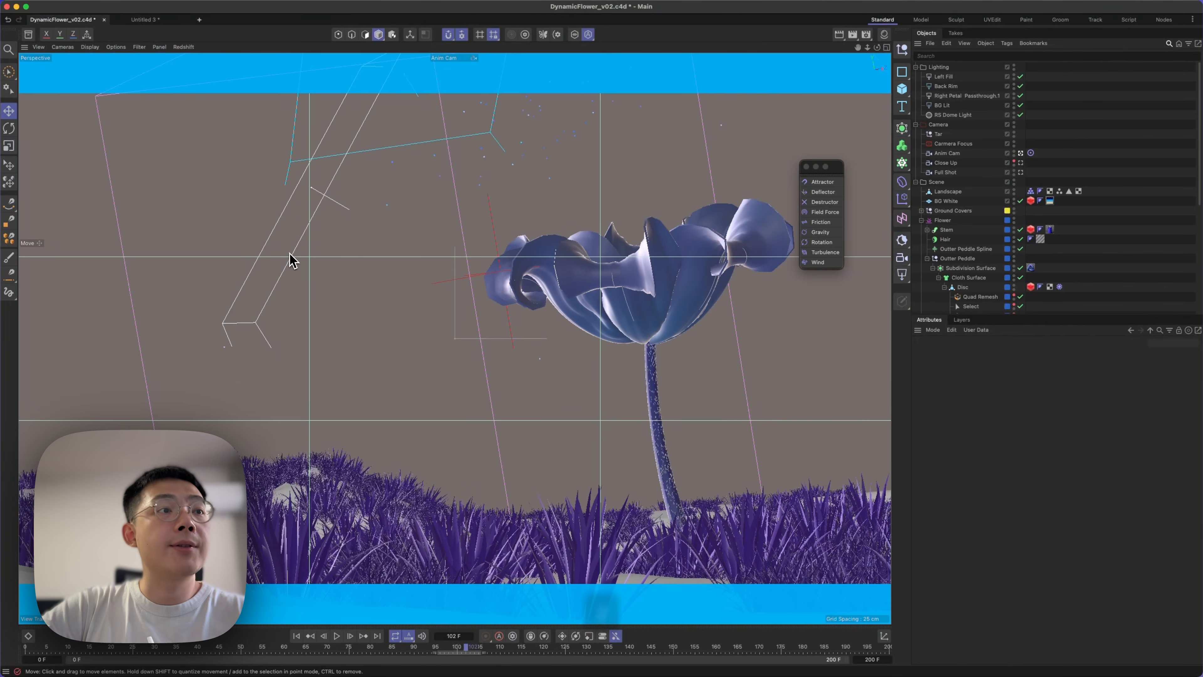
{"action": "left_click", "coordinate": [30, 648]}
{"action": "left_click", "coordinate": [742, 650]}
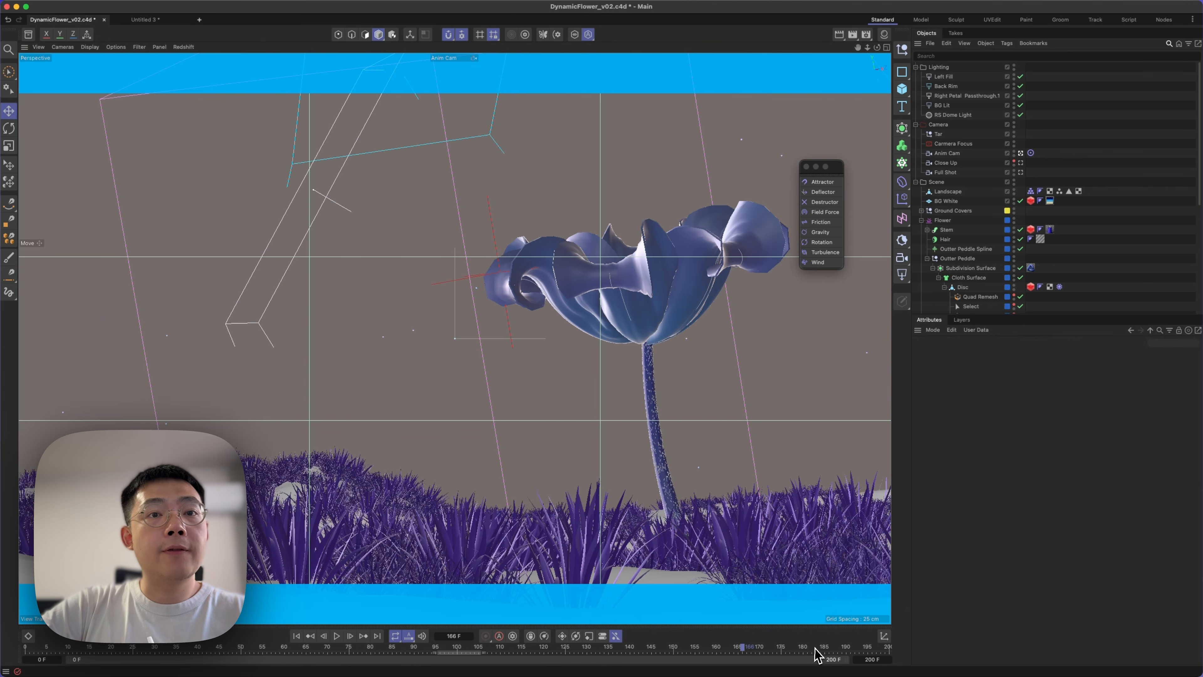
{"action": "left_click", "coordinate": [841, 652]}
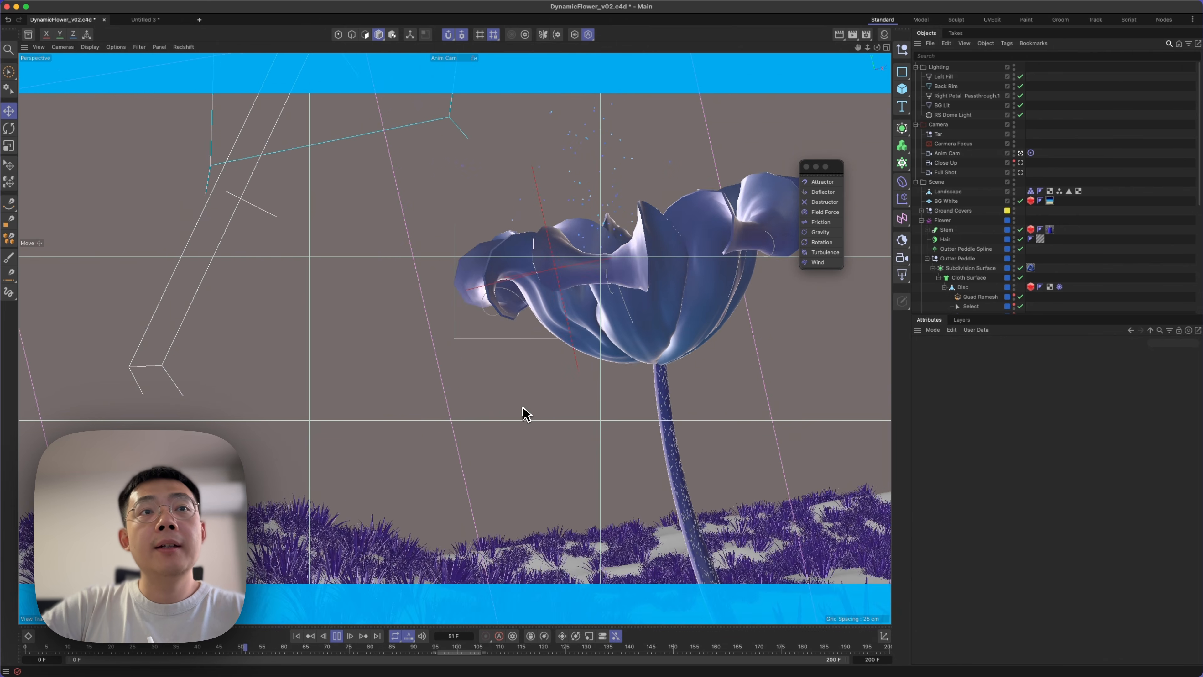
Stop the playback, return to the first frame, and examine the closed flower and its bloom at frame 109 in the free perspective view.
{"action": "left_click", "coordinate": [337, 637]}
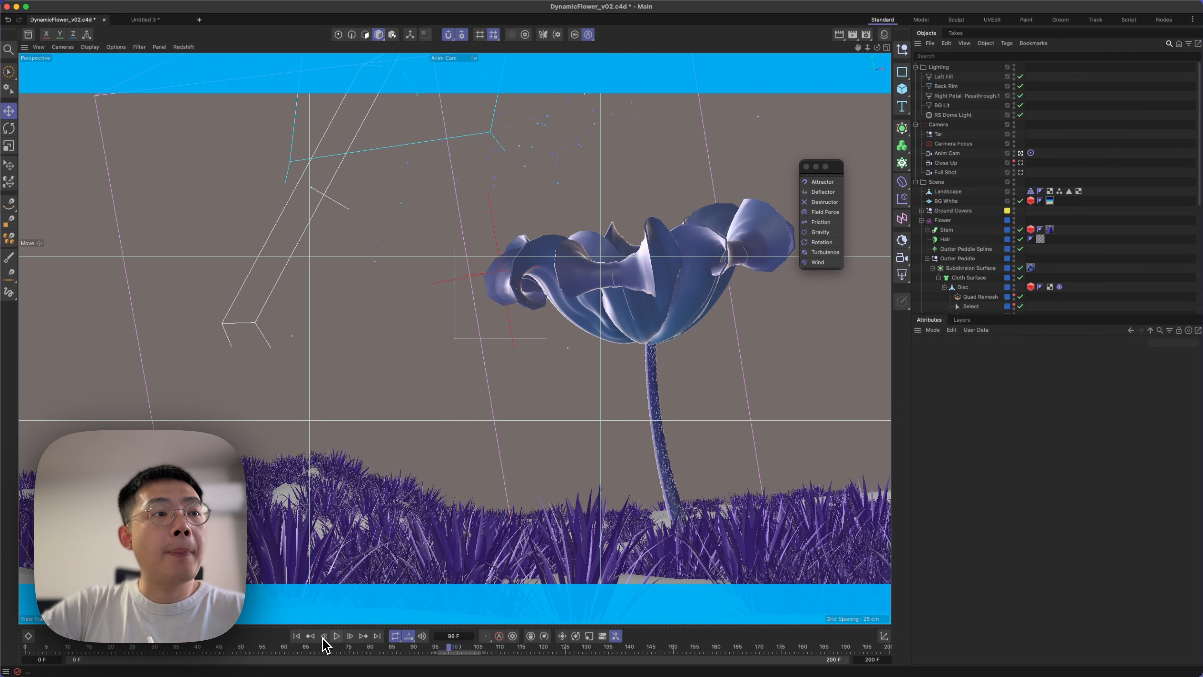
{"action": "left_click", "coordinate": [296, 636]}
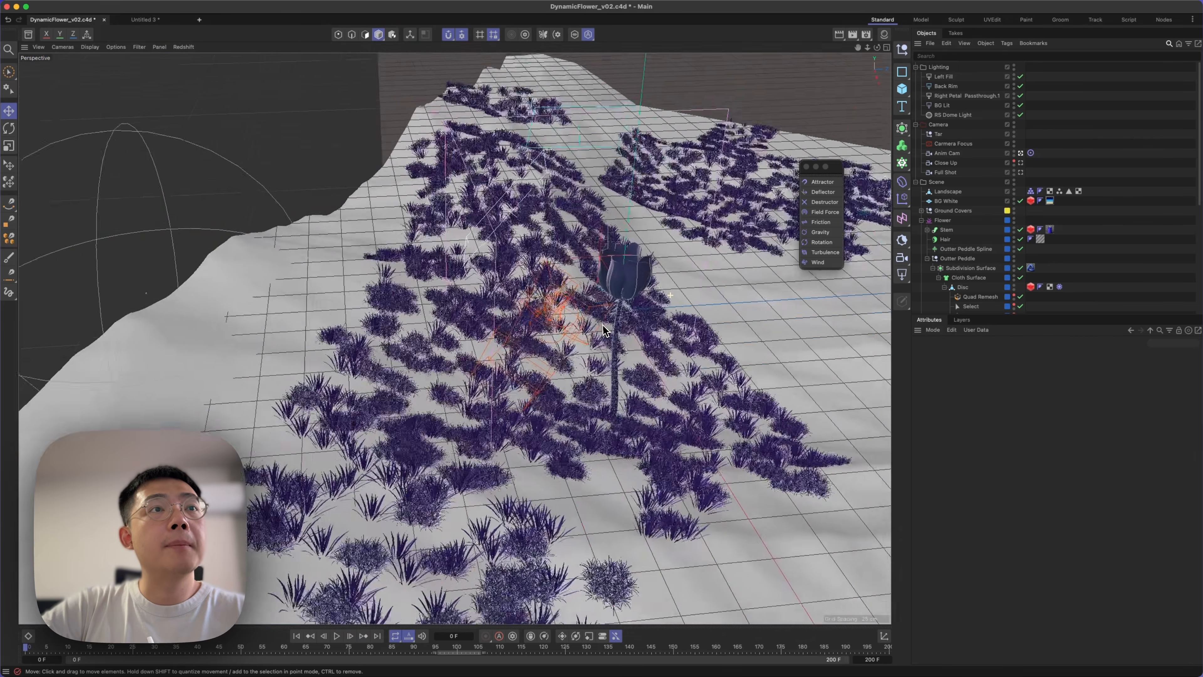
{"action": "mouse_move", "coordinate": [602, 326]}
{"action": "left_mouse_down", "text": "alt"}
{"action": "mouse_move", "coordinate": [572, 342]}
{"action": "mouse_move", "coordinate": [626, 337]}
{"action": "mouse_move", "coordinate": [587, 308]}
{"action": "left_mouse_up", "text": "alt"}
{"action": "right_click_drag", "start_coordinate": [606, 306], "coordinate": [765, 251], "text": "alt"}
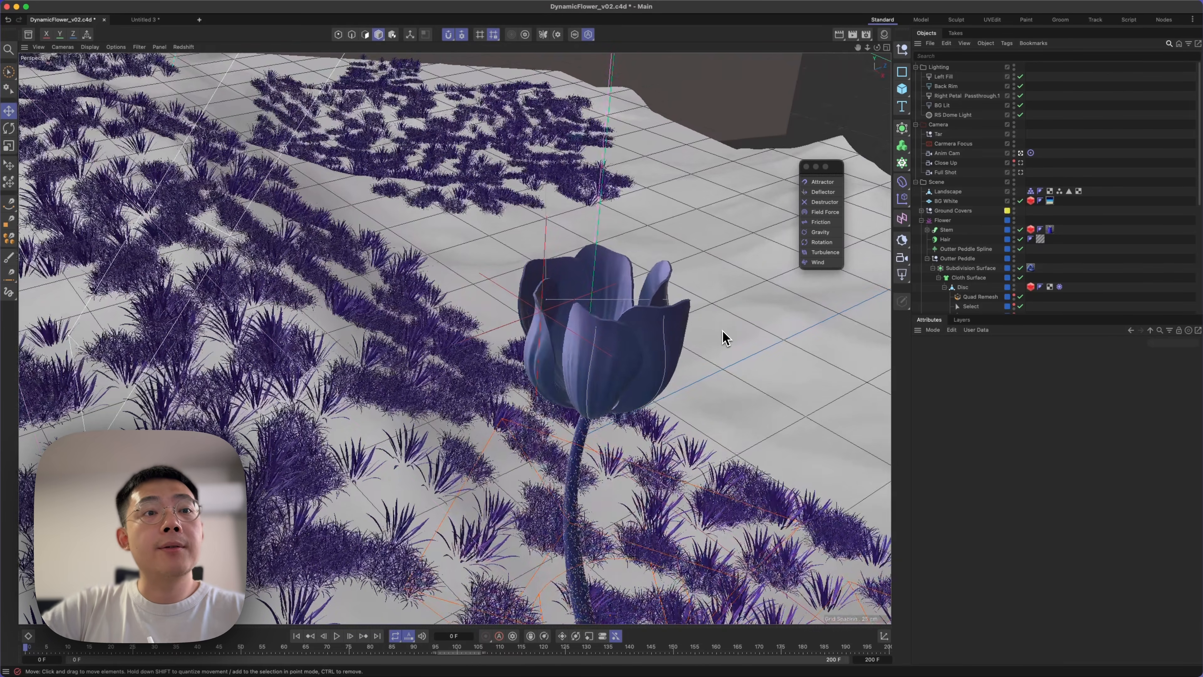
{"action": "mouse_move", "coordinate": [478, 651]}
{"action": "left_mouse_down"}
{"action": "mouse_move", "coordinate": [649, 644]}
{"action": "mouse_move", "coordinate": [496, 656]}
{"action": "left_mouse_up"}
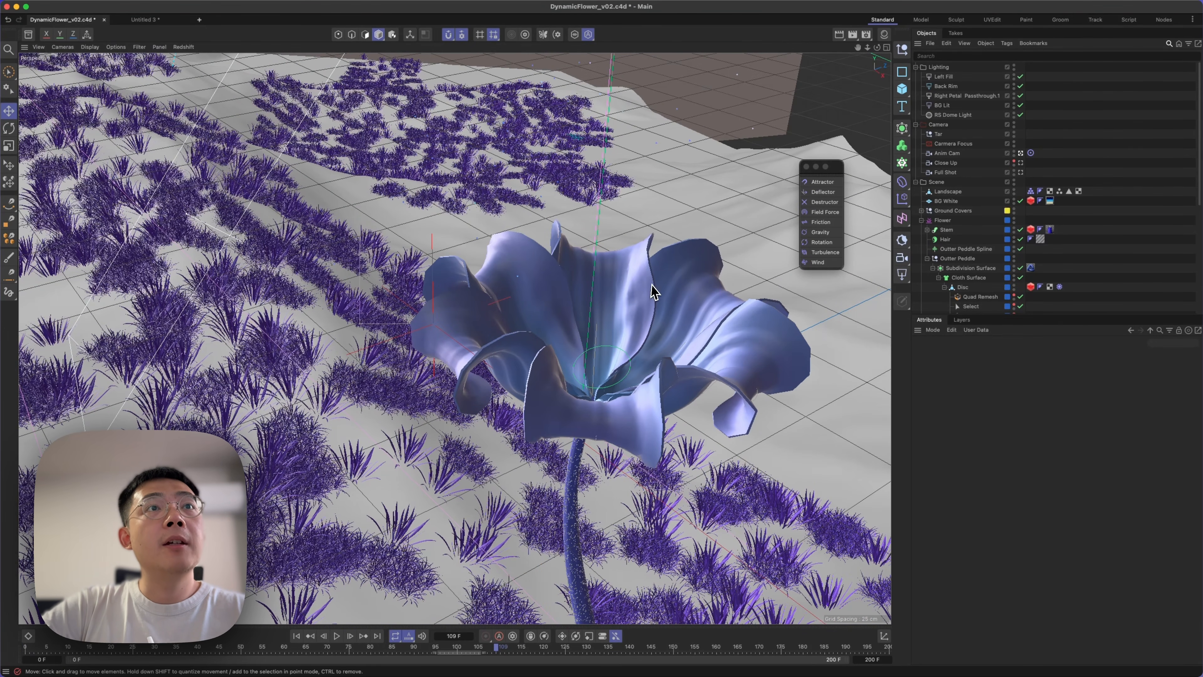
{"action": "left_click_drag", "start_coordinate": [628, 243], "coordinate": [593, 375], "text": "alt"}
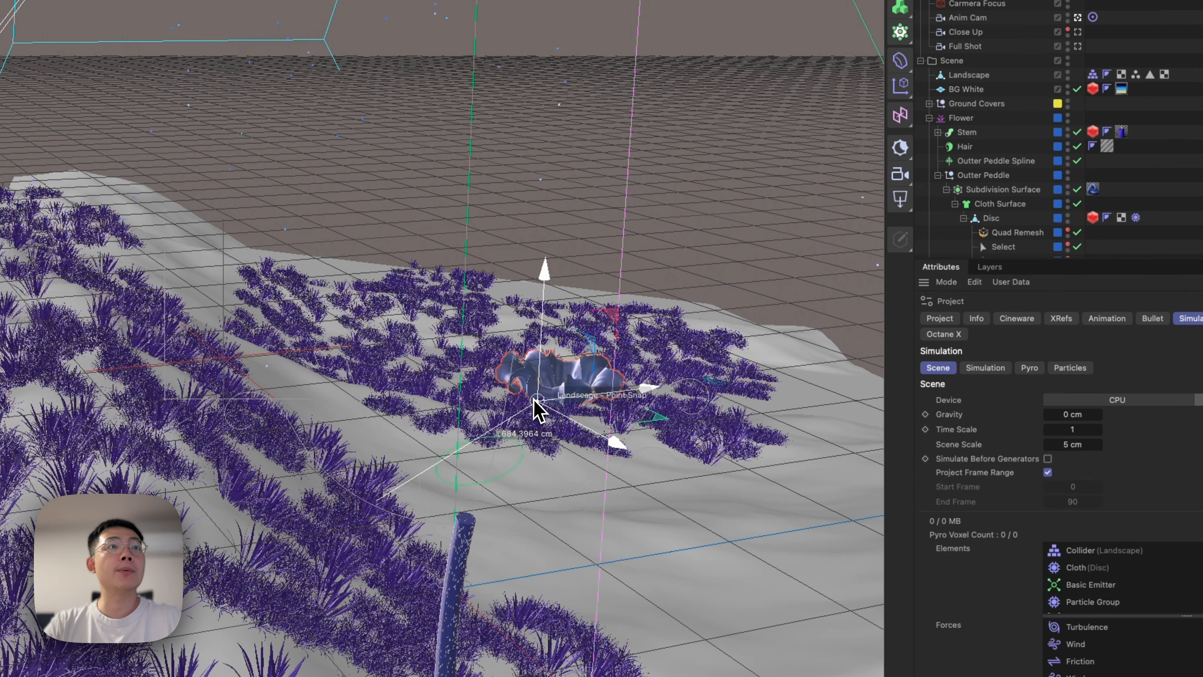
Undo the last changes to the flower, play the animation in a wide perspective view and stop it at frame 146.
{"action": "key", "text": "super+z"}
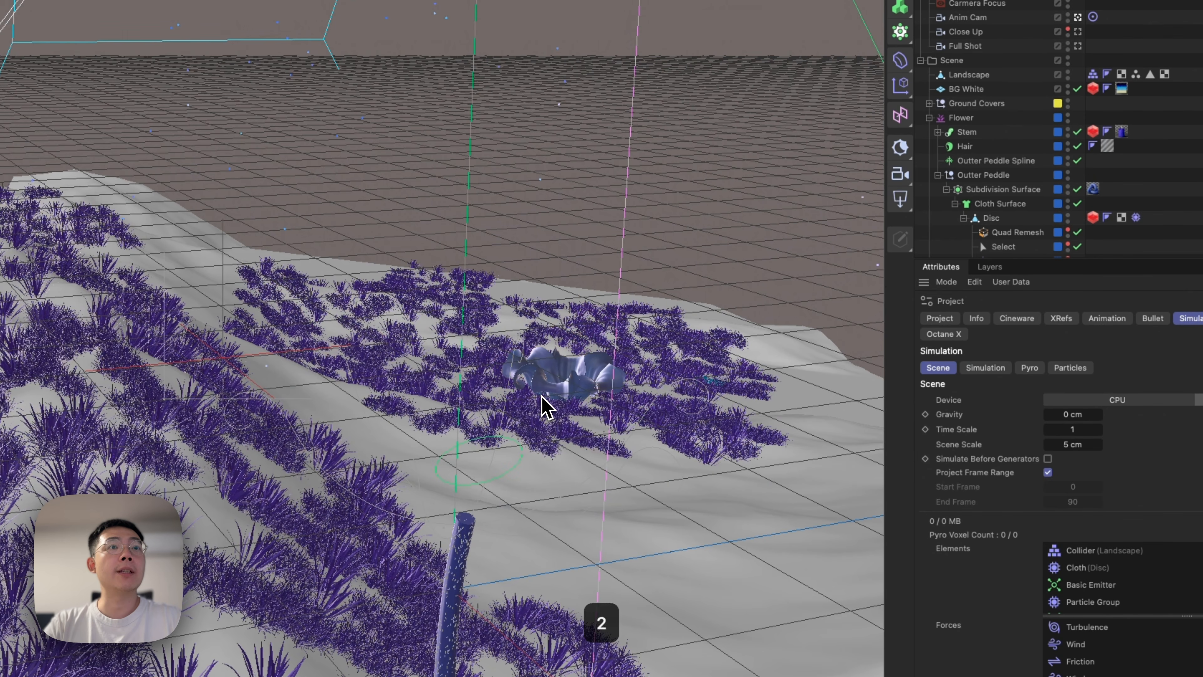
{"action": "key", "text": "super+z"}
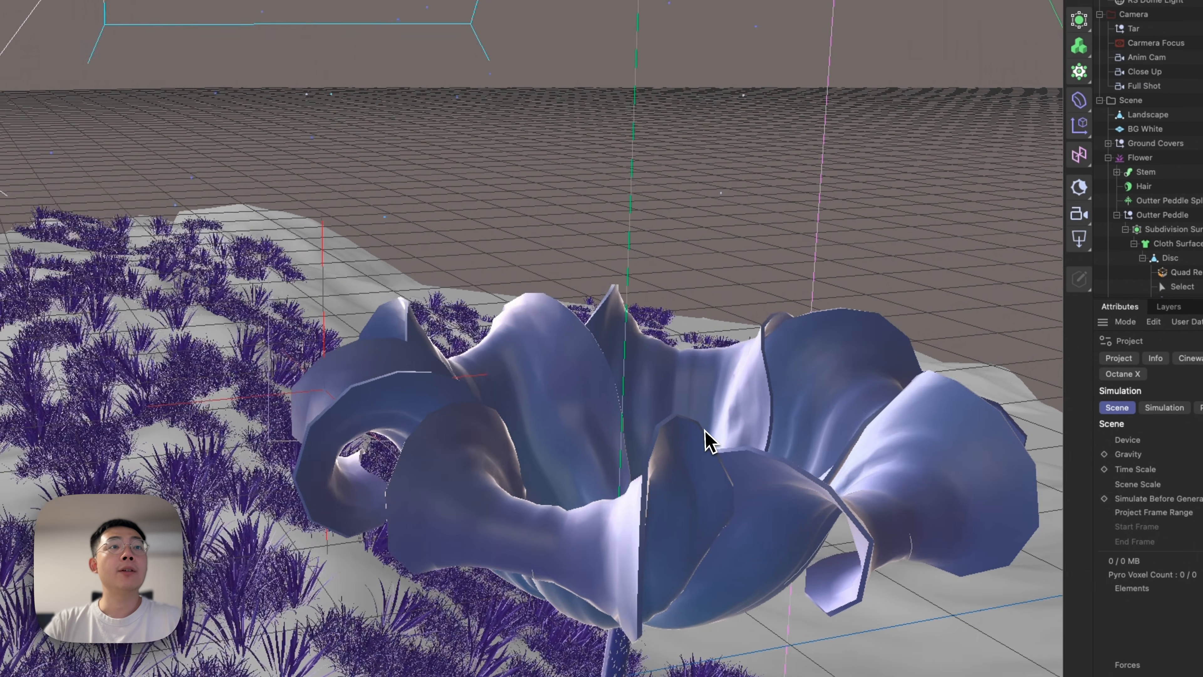
{"action": "scroll", "coordinate": [704, 430], "scroll_direction": "down", "scroll_amount": 3}
{"action": "left_click_drag", "start_coordinate": [675, 349], "coordinate": [483, 651], "text": "alt"}
{"action": "scroll", "coordinate": [692, 392], "scroll_direction": "down", "scroll_amount": 5}
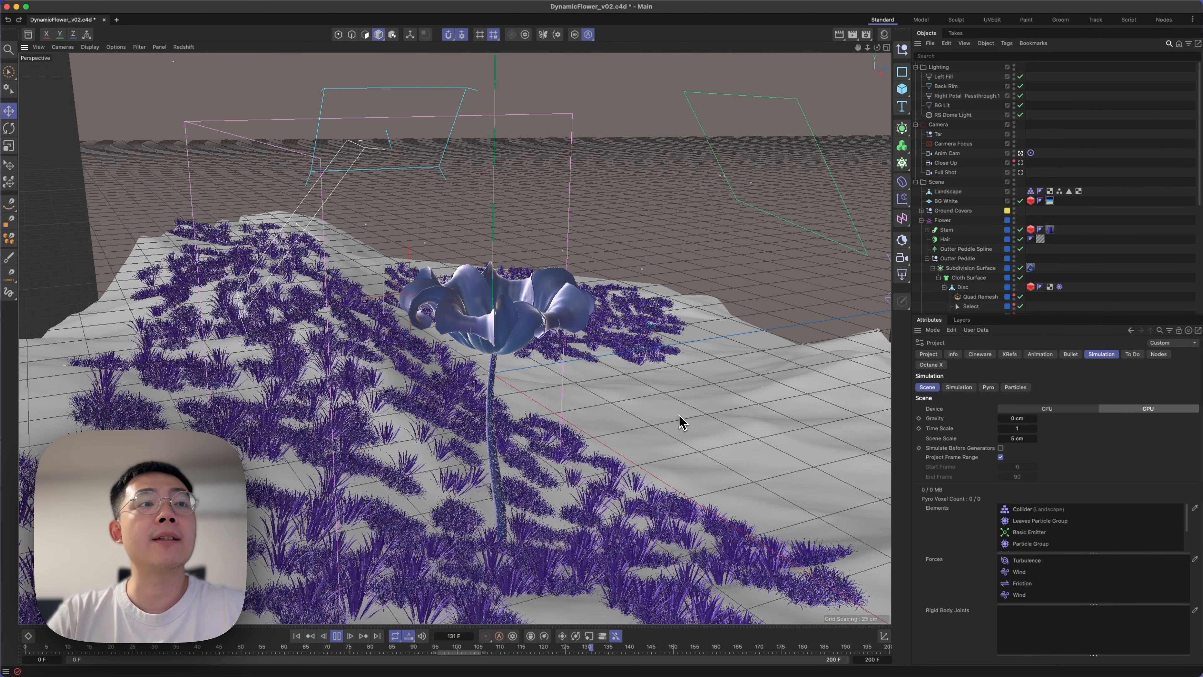
{"action": "left_click", "coordinate": [336, 635]}
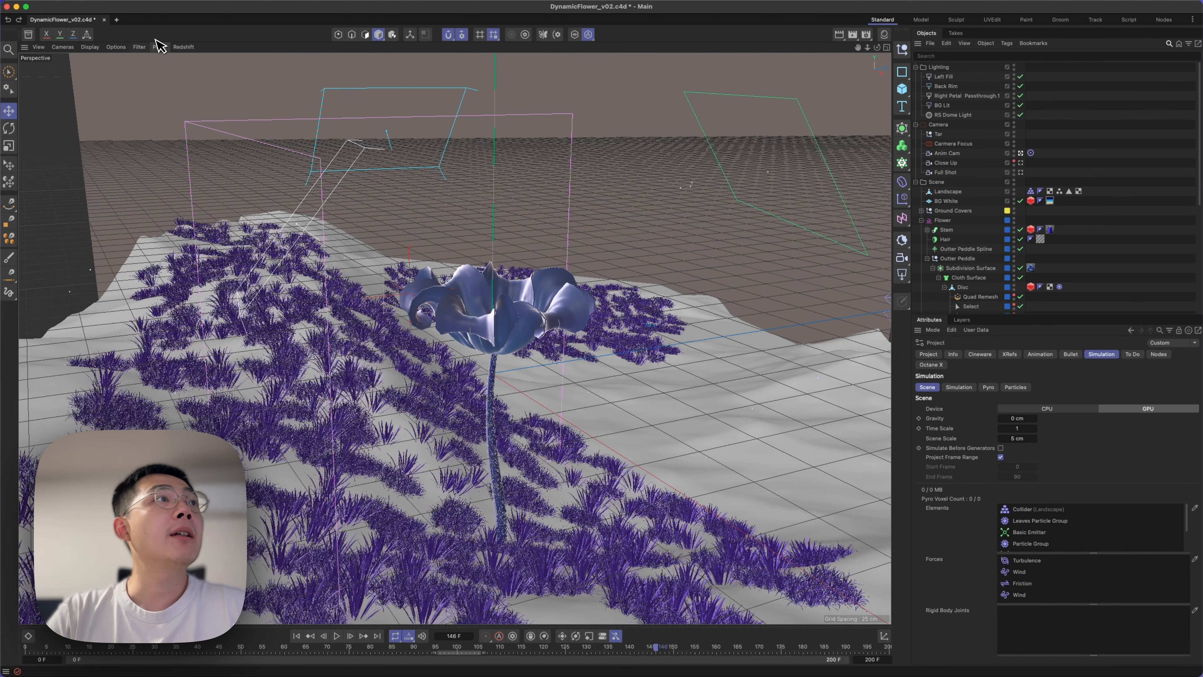
Open the Redshift RenderView, enlarge its window and start an interactive render of the scene.
{"action": "left_click", "coordinate": [453, 4]}
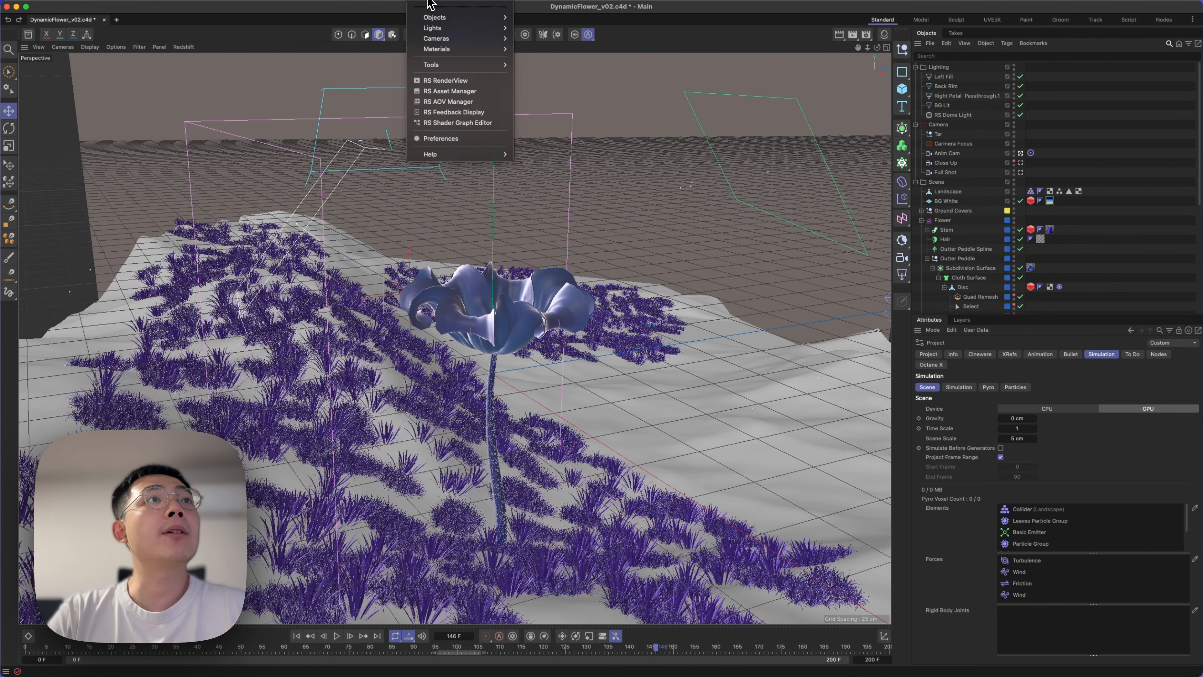
{"action": "left_click", "coordinate": [448, 81]}
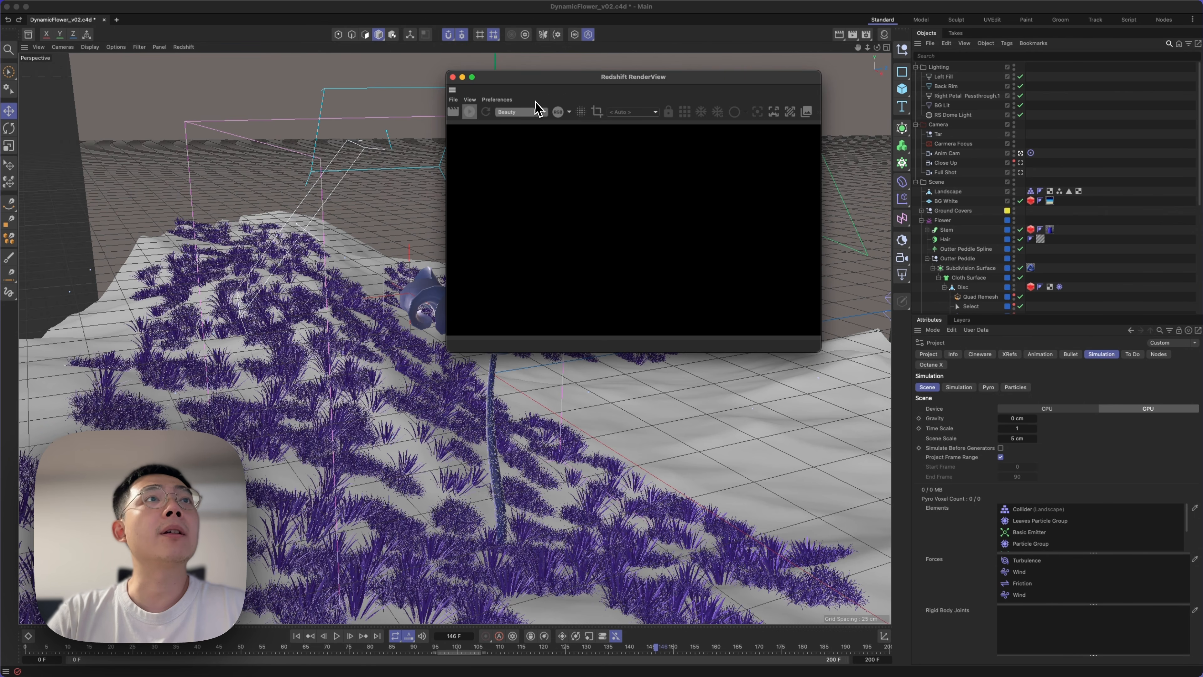
{"action": "left_click_drag", "start_coordinate": [818, 353], "coordinate": [948, 427]}
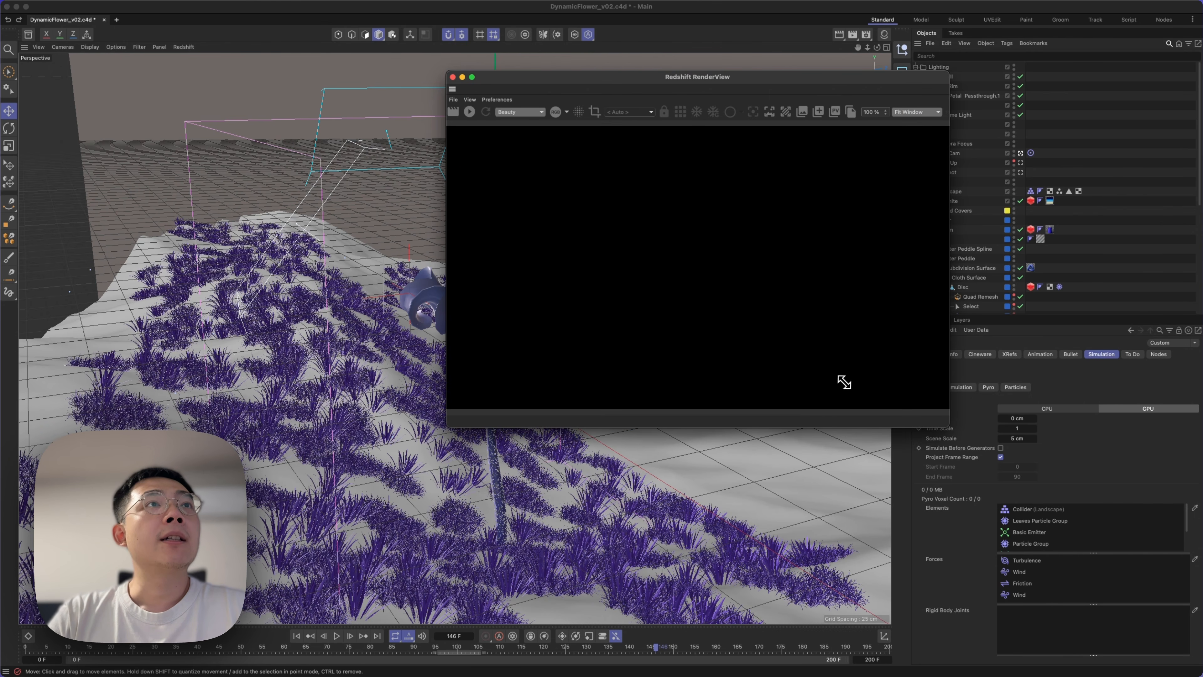
{"action": "left_click", "coordinate": [470, 112]}
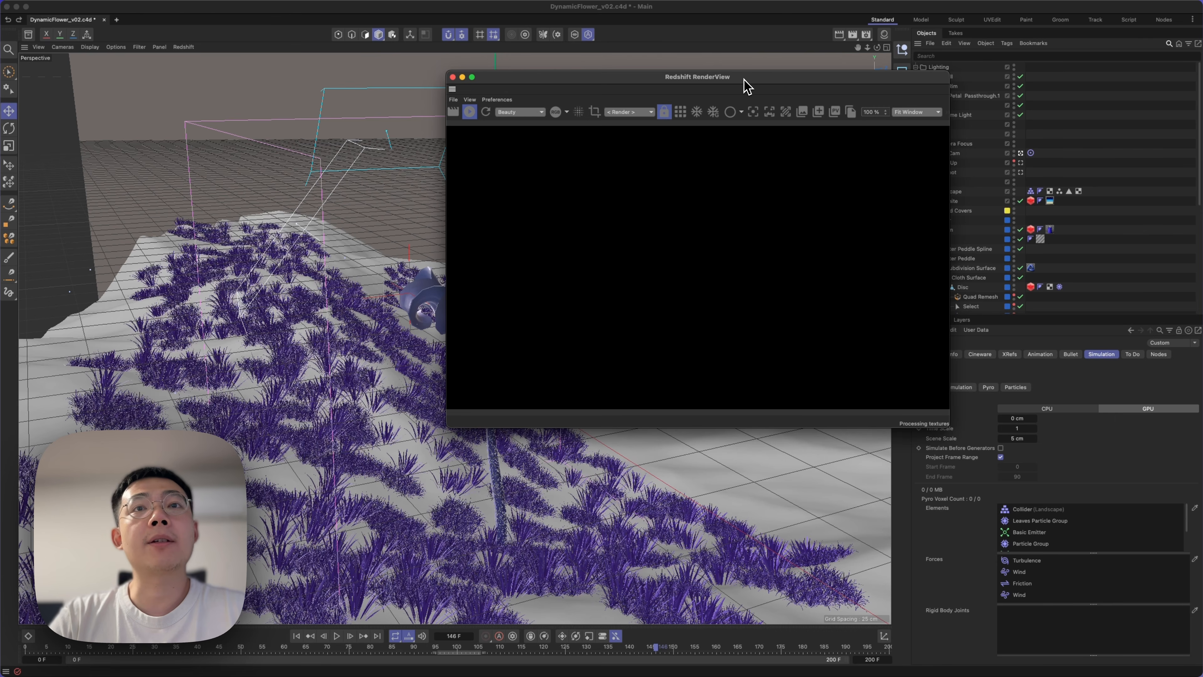
{"action": "left_click_drag", "start_coordinate": [744, 79], "coordinate": [327, 264]}
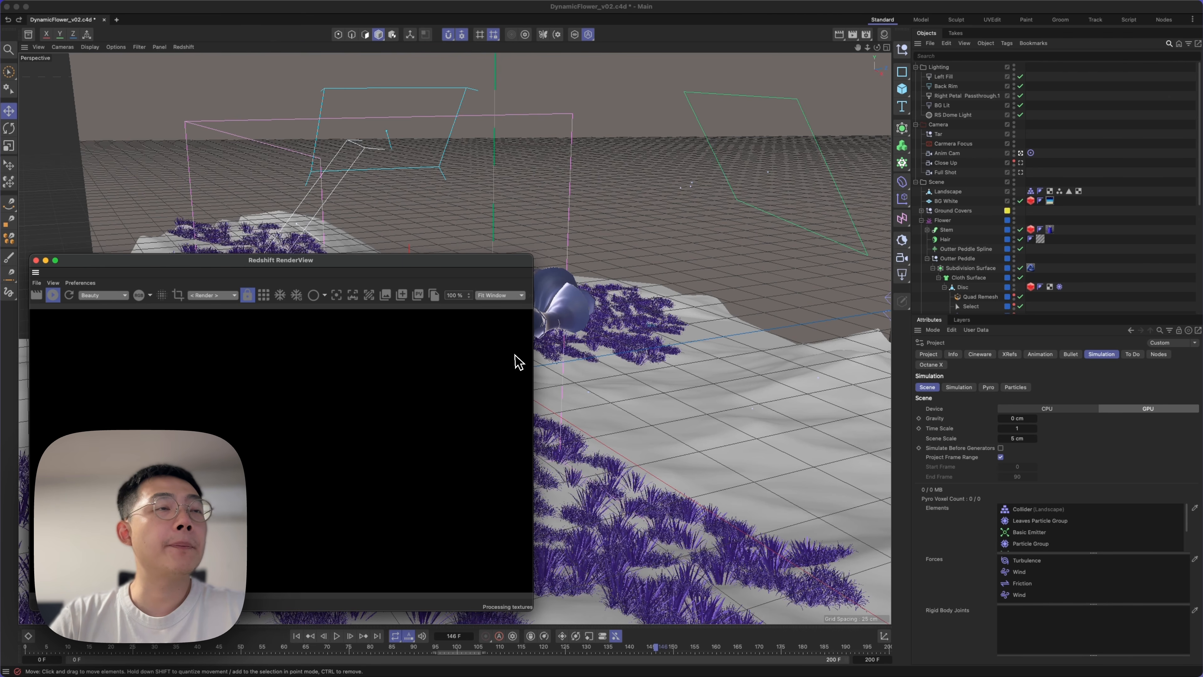
Examine the landscape, backdrop and lights around the flower while the render is processed.
{"action": "scroll", "coordinate": [716, 332], "scroll_direction": "down", "scroll_amount": 5}
{"action": "scroll", "coordinate": [716, 332], "scroll_direction": "up", "scroll_amount": 8}
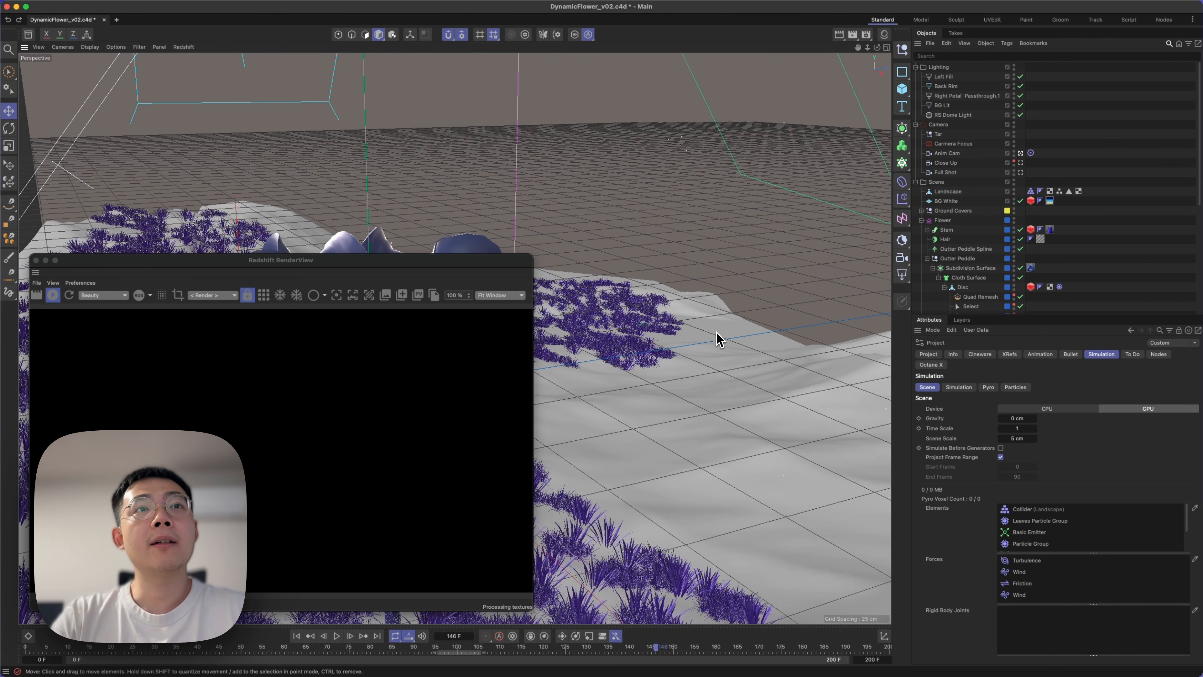
{"action": "middle_click_drag", "start_coordinate": [716, 331], "coordinate": [634, 401], "text": "alt"}
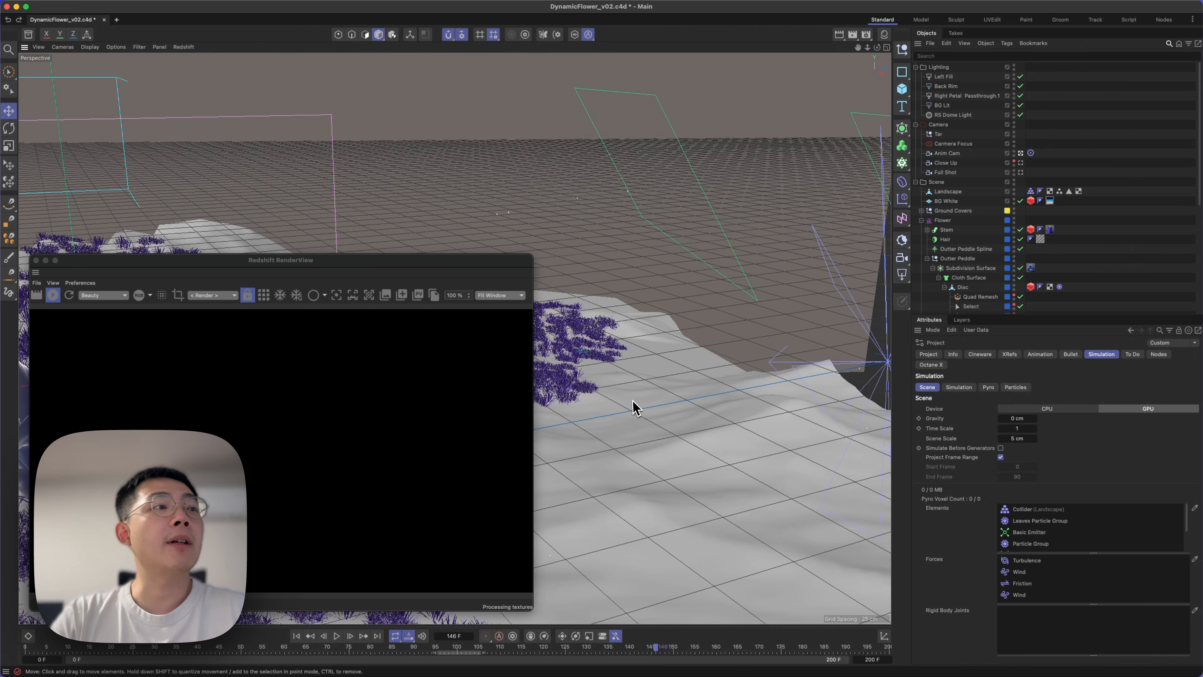
{"action": "left_click_drag", "start_coordinate": [610, 435], "coordinate": [562, 419], "text": "alt"}
{"action": "scroll", "coordinate": [639, 450], "scroll_direction": "down", "scroll_amount": 4}
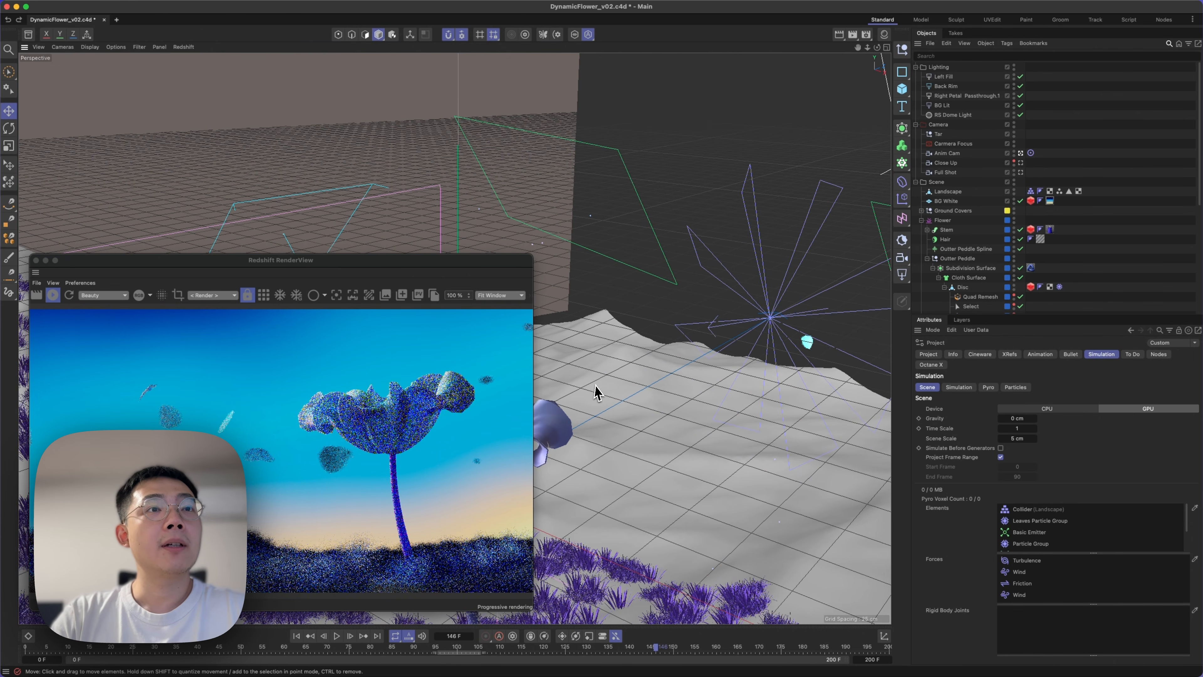
Maximize the Anim Cam viewport and reposition the render window over it for comparison.
{"action": "middle_click", "coordinate": [776, 197]}
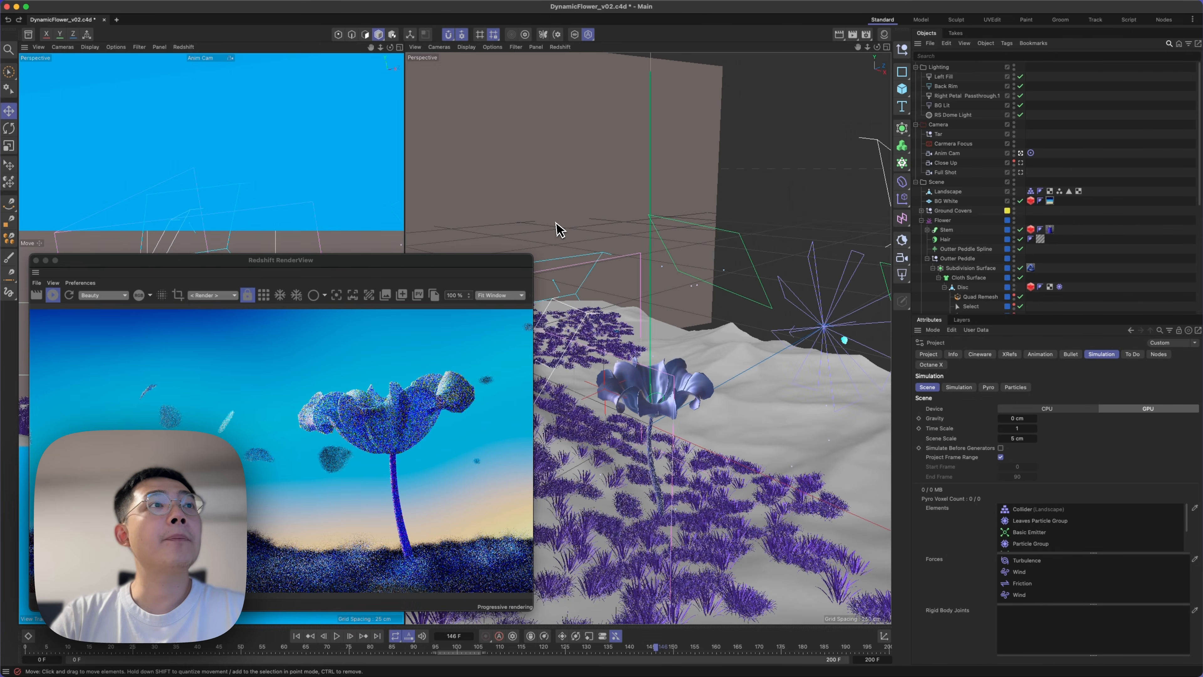
{"action": "middle_click", "coordinate": [295, 153]}
{"action": "left_click_drag", "start_coordinate": [432, 262], "coordinate": [833, 164]}
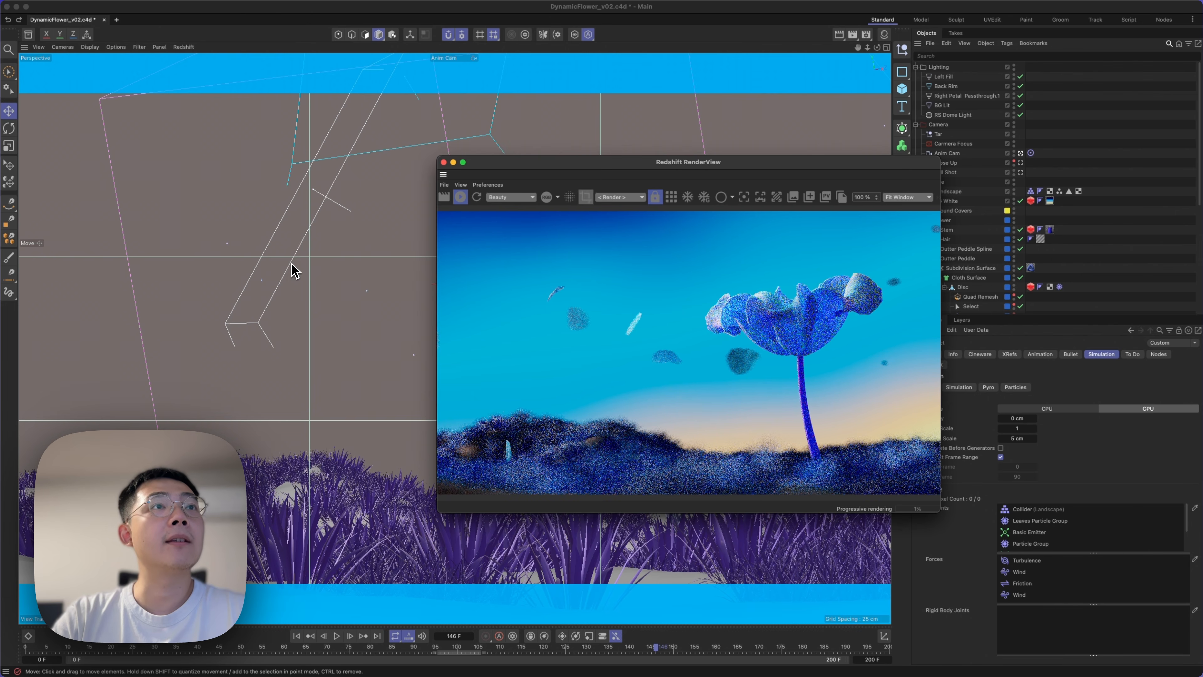
{"action": "left_click_drag", "start_coordinate": [624, 168], "coordinate": [387, 108]}
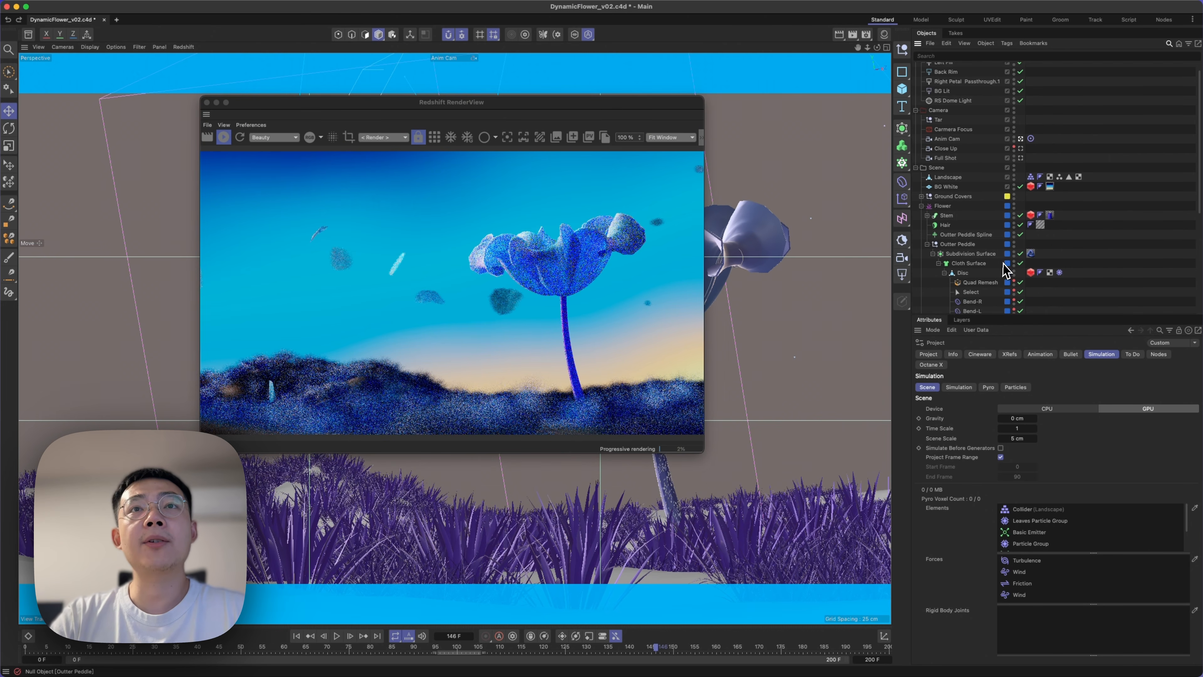
Turn off Cache Mode for the Leaves Particle Group and show its Draw settings.
{"action": "scroll", "coordinate": [983, 256], "scroll_direction": "down", "scroll_amount": 5}
{"action": "scroll", "coordinate": [983, 256], "scroll_direction": "down", "scroll_amount": 2}
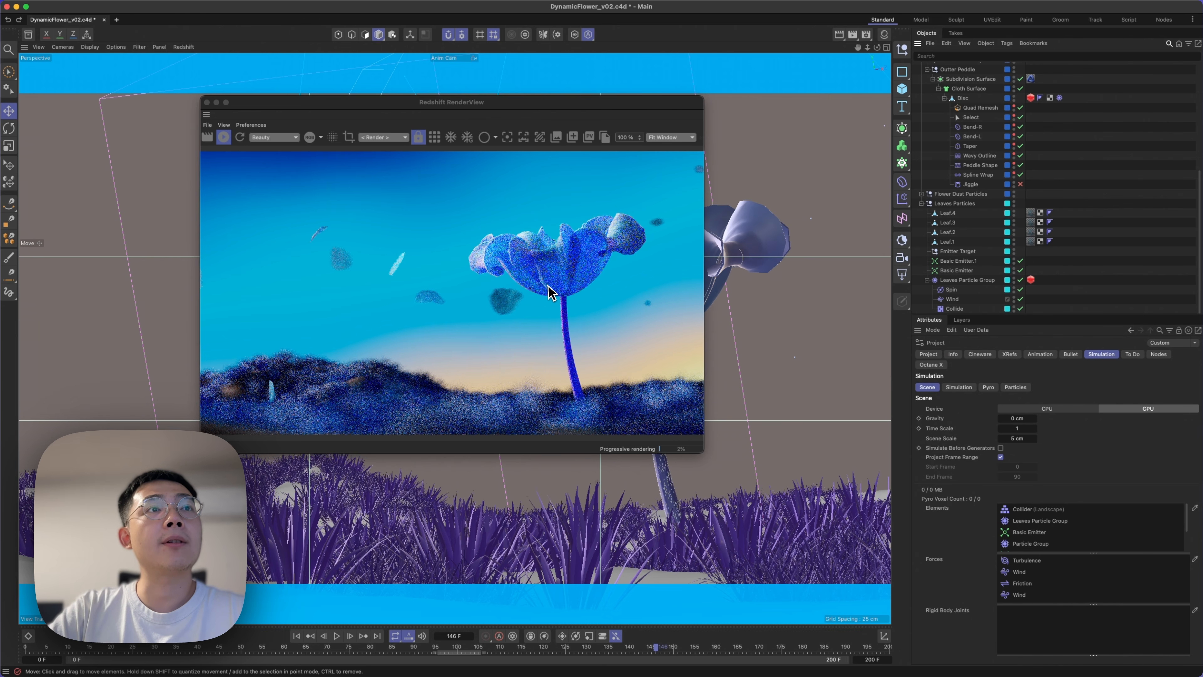
{"action": "left_click", "coordinate": [945, 280]}
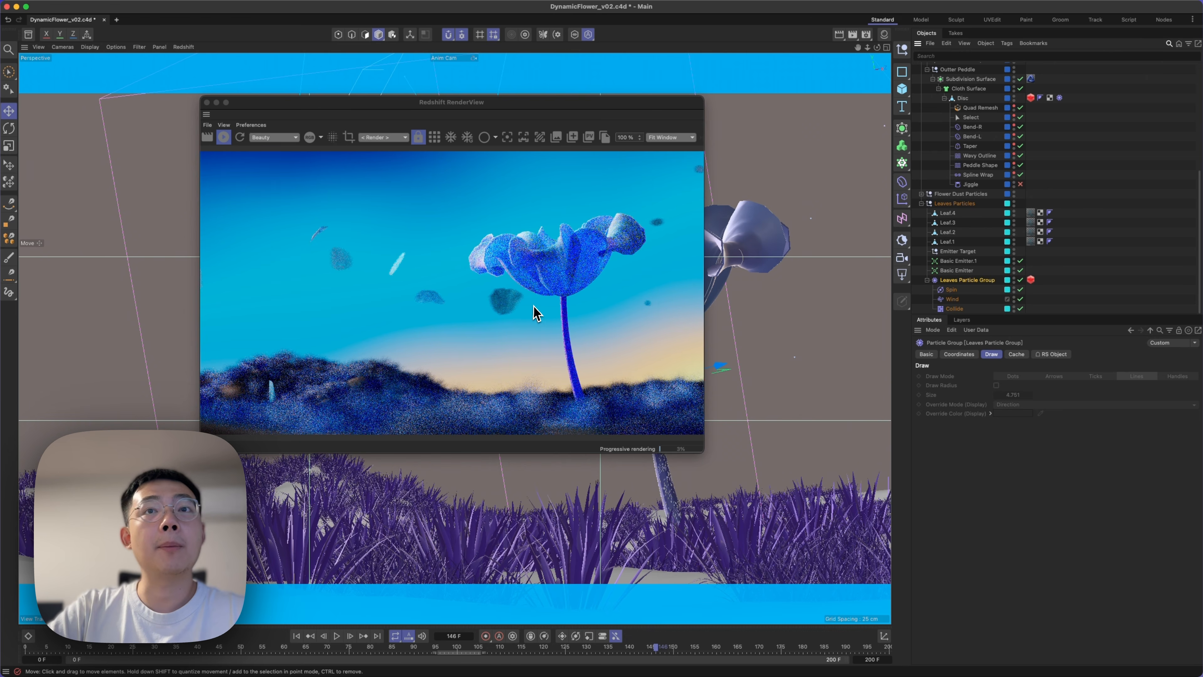
{"action": "left_click", "coordinate": [1017, 355]}
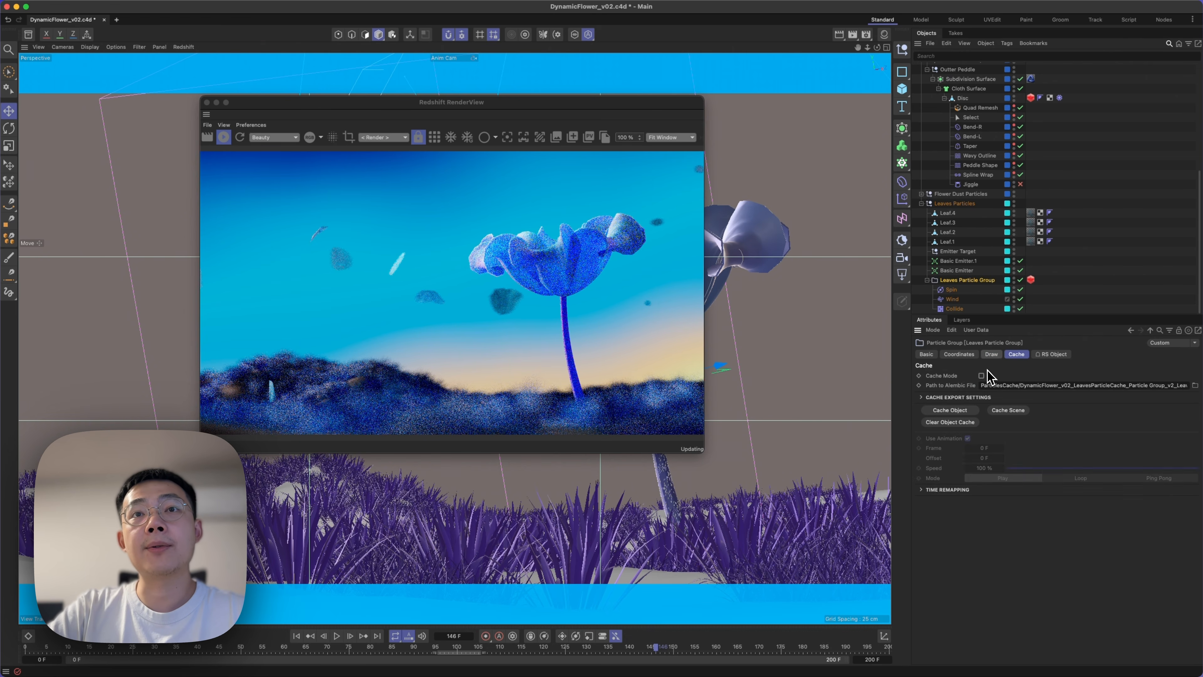
{"action": "left_click", "coordinate": [993, 355]}
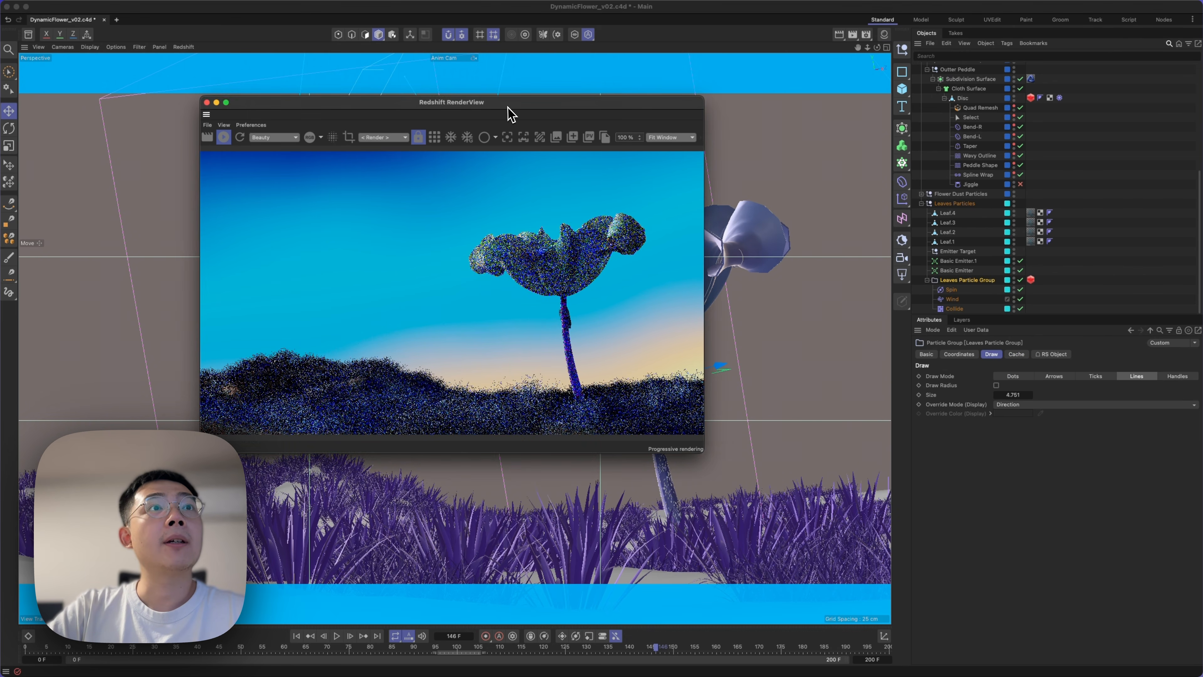
Try displaying the Leaves Particle Group as Dots, and as Arrows with Draw Radius enabled, with the render window moved clear of the flower.
{"action": "mouse_move", "coordinate": [512, 103]}
{"action": "left_mouse_down"}
{"action": "mouse_move", "coordinate": [876, 20]}
{"action": "mouse_move", "coordinate": [708, 79]}
{"action": "mouse_move", "coordinate": [703, 200]}
{"action": "left_mouse_up"}
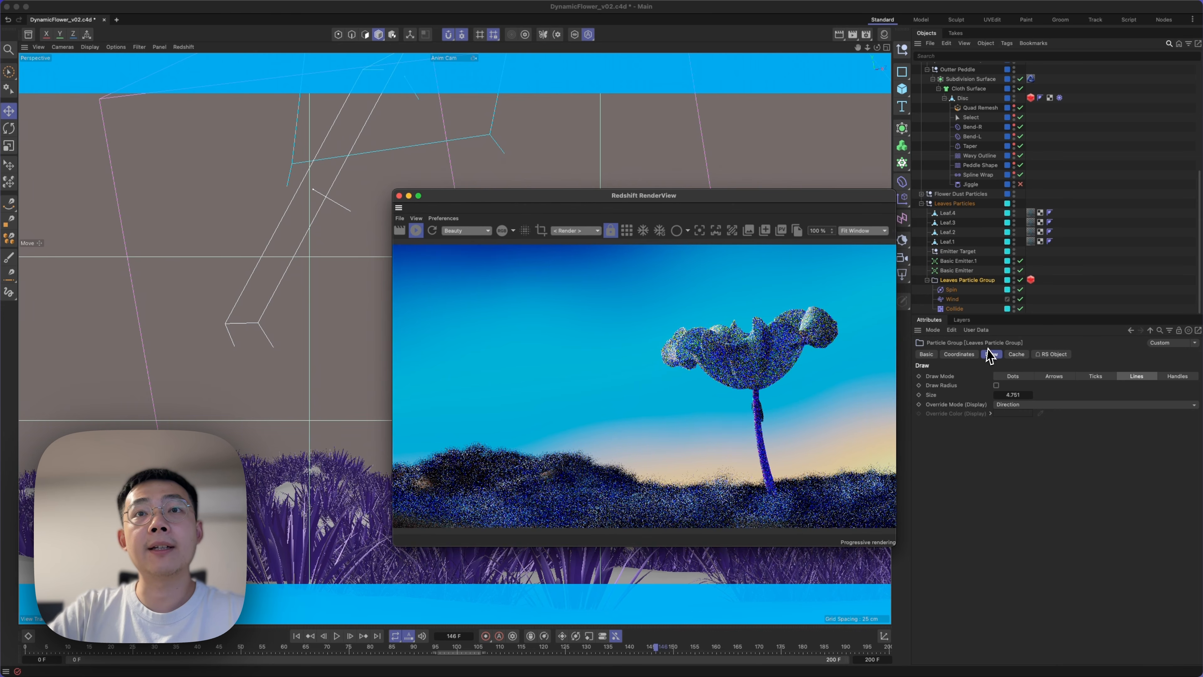
{"action": "left_click", "coordinate": [1013, 377]}
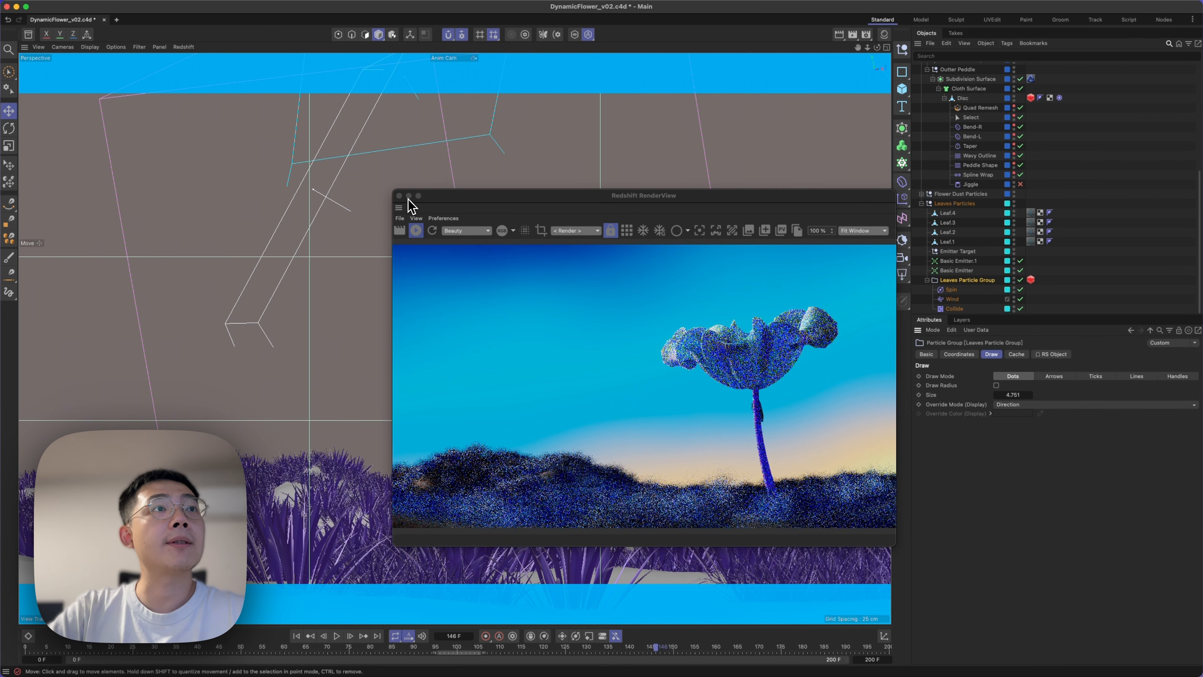
{"action": "left_click_drag", "start_coordinate": [429, 199], "coordinate": [502, 502]}
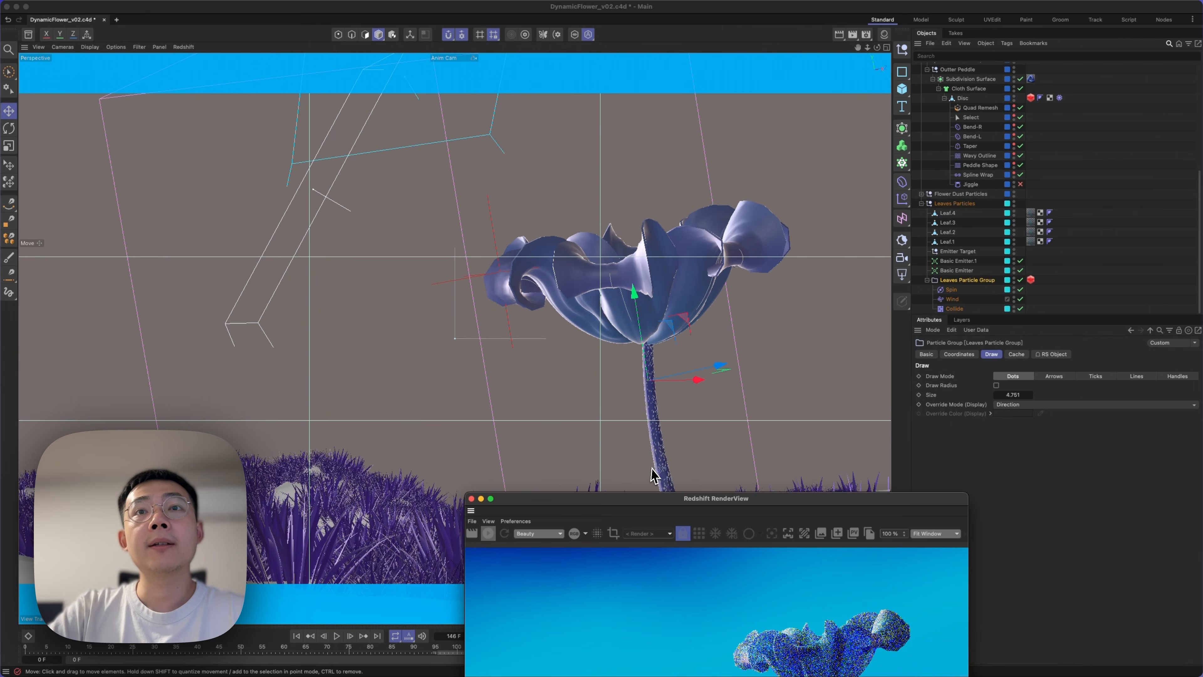
{"action": "left_click", "coordinate": [1066, 378]}
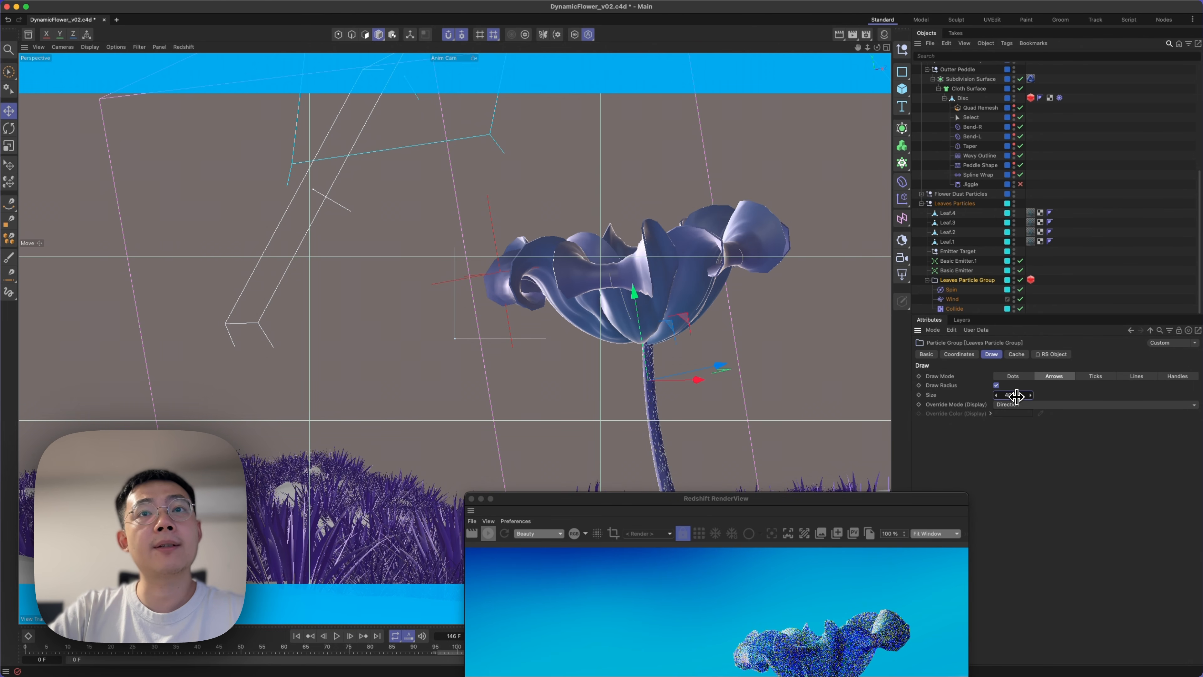
Undo the Draw Mode and Draw Radius changes of the Leaves Particle Group, back to Lines.
{"action": "key", "text": "super+z"}
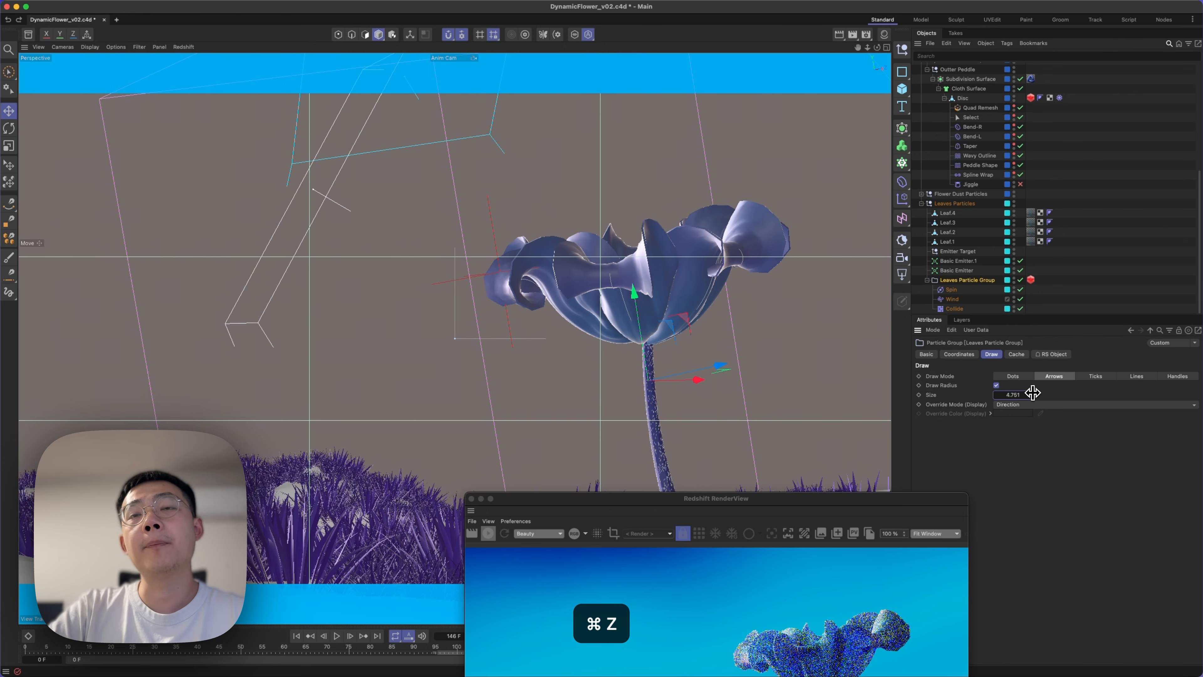
{"action": "key", "text": "super+z"}
{"action": "key", "text": "super+z"}
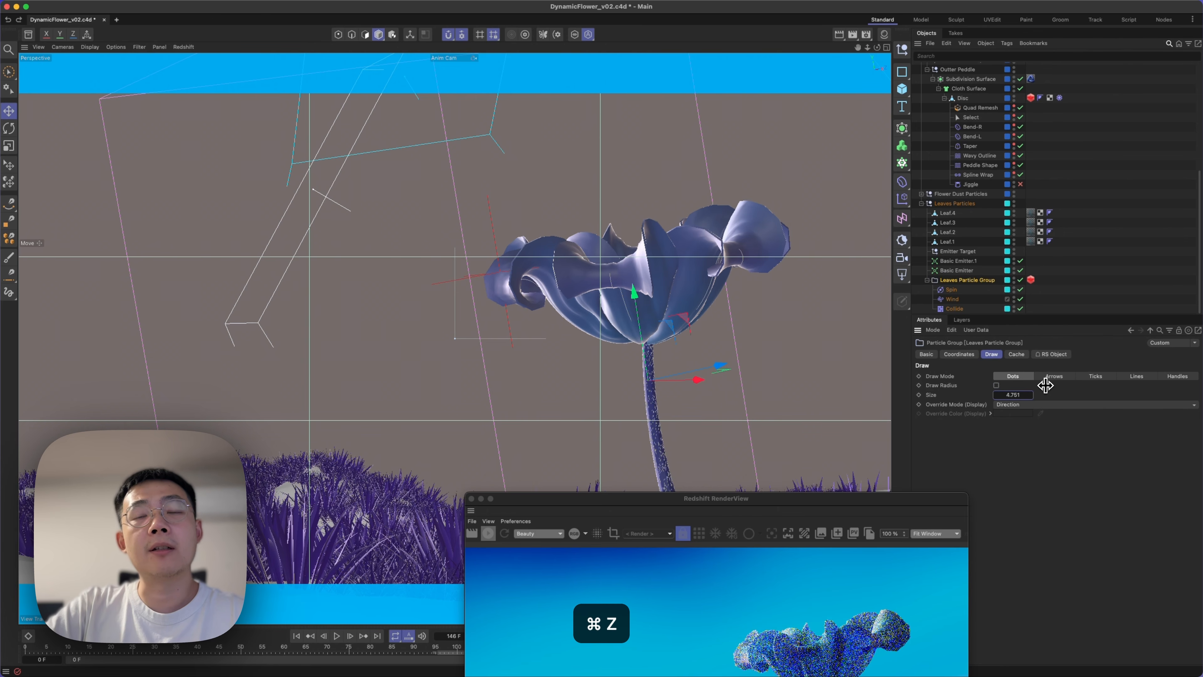
{"action": "key", "text": "super+z"}
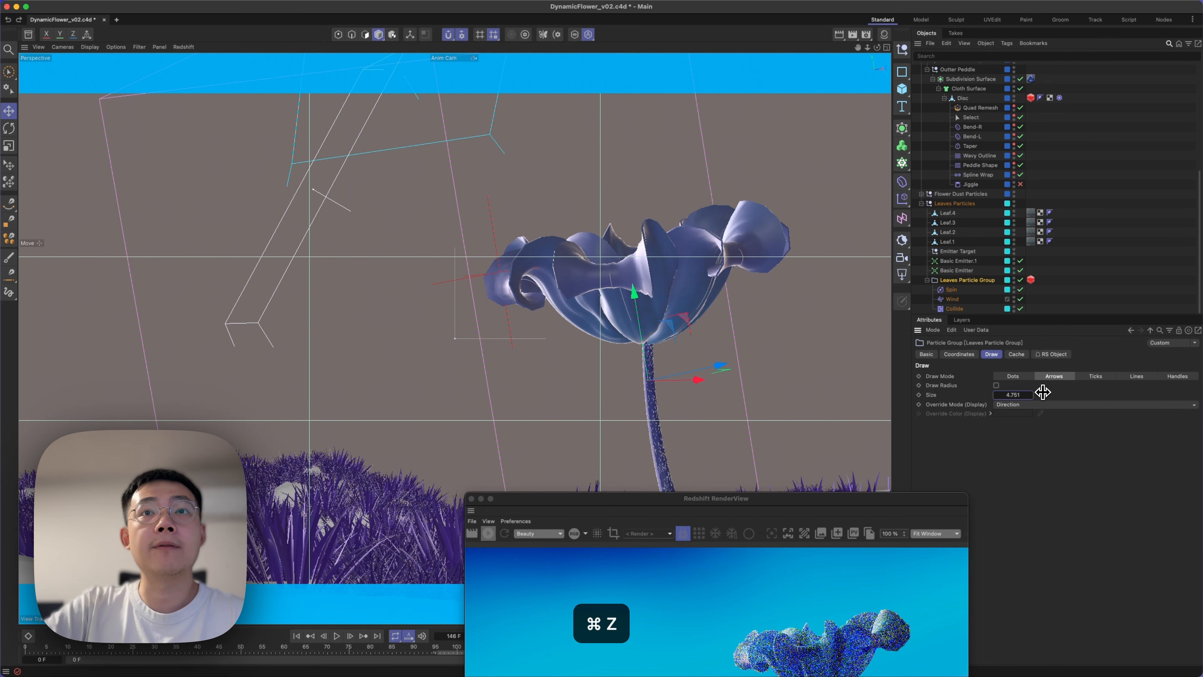
{"action": "key", "text": "super+z"}
{"action": "key", "text": "super+z"}
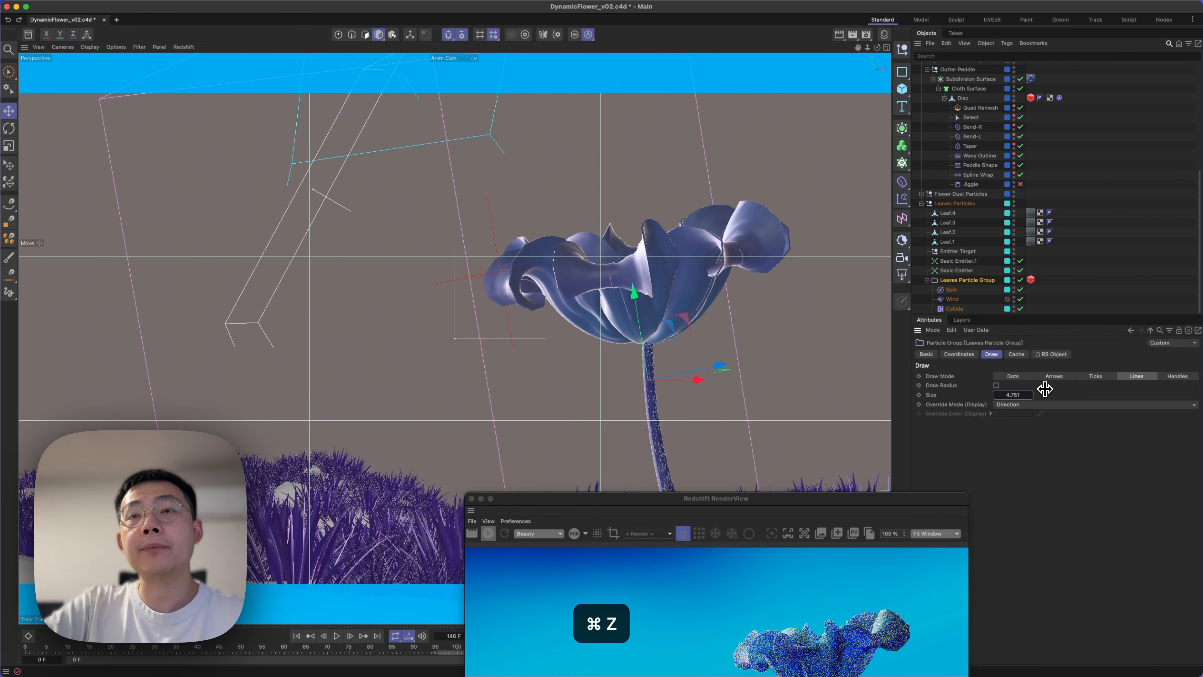
Close the Redshift RenderView and clear the object selection.
{"action": "left_click_drag", "start_coordinate": [679, 503], "coordinate": [636, 77]}
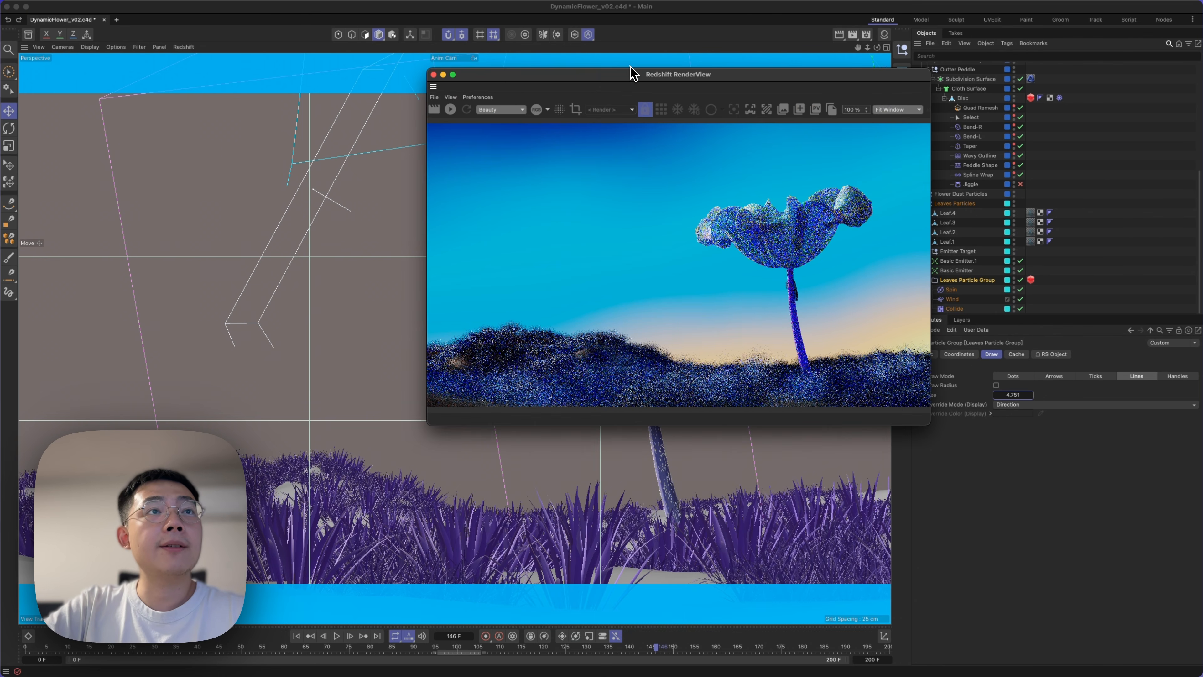
{"action": "left_click", "coordinate": [433, 75]}
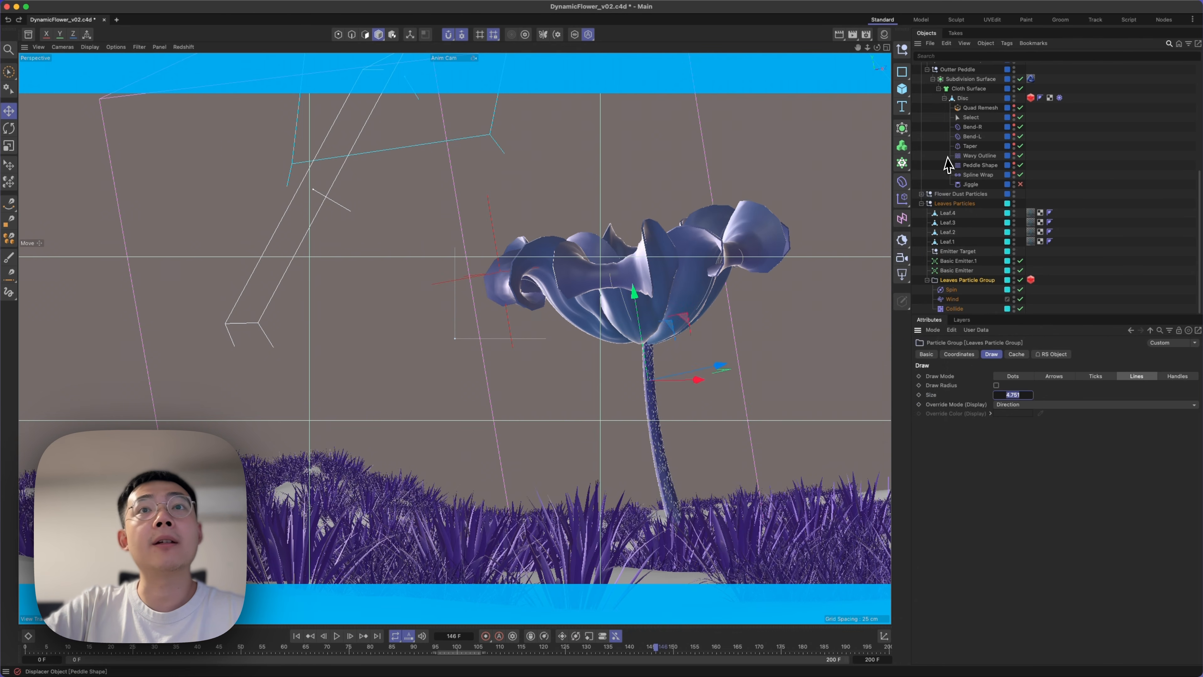
{"action": "left_click", "coordinate": [1070, 214]}
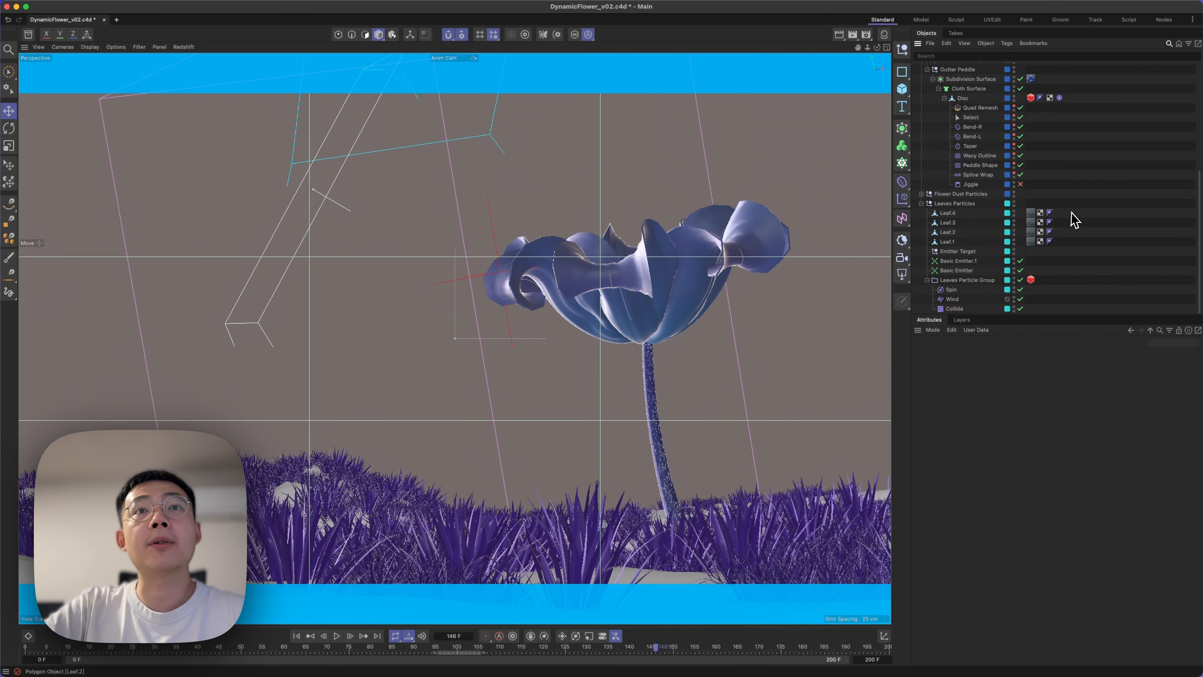
Create a new empty project and detach the simulation commands as a floating palette beside the grid.
{"action": "left_click", "coordinate": [117, 19]}
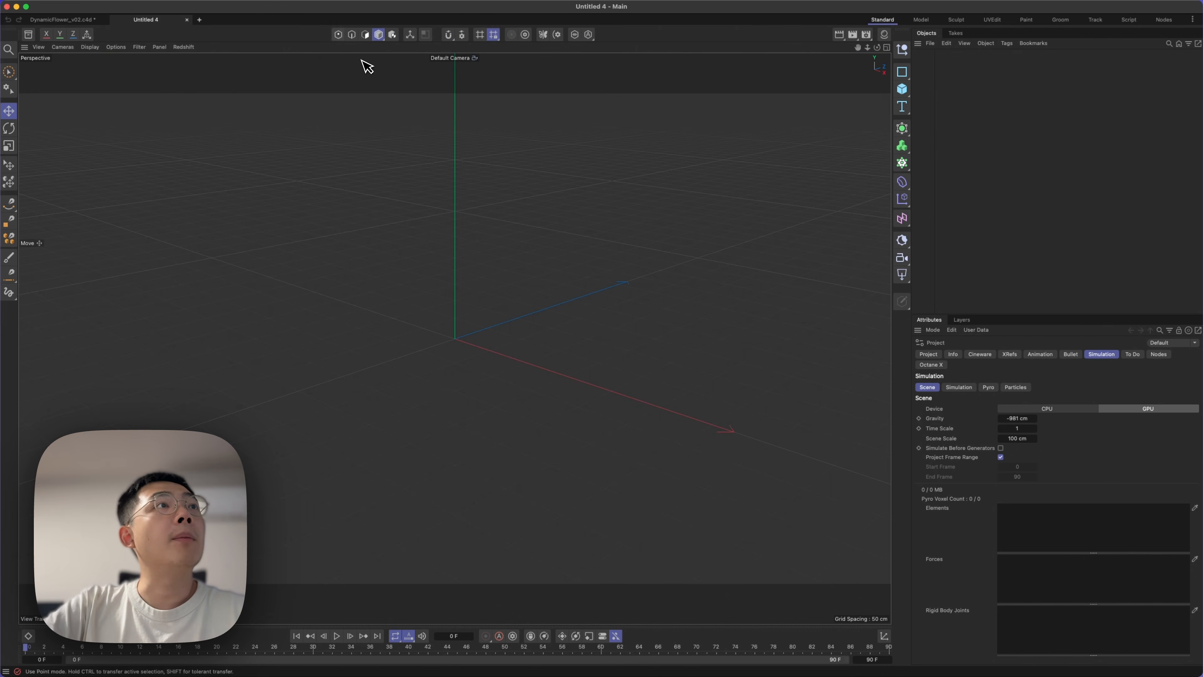
{"action": "left_click", "coordinate": [288, 2]}
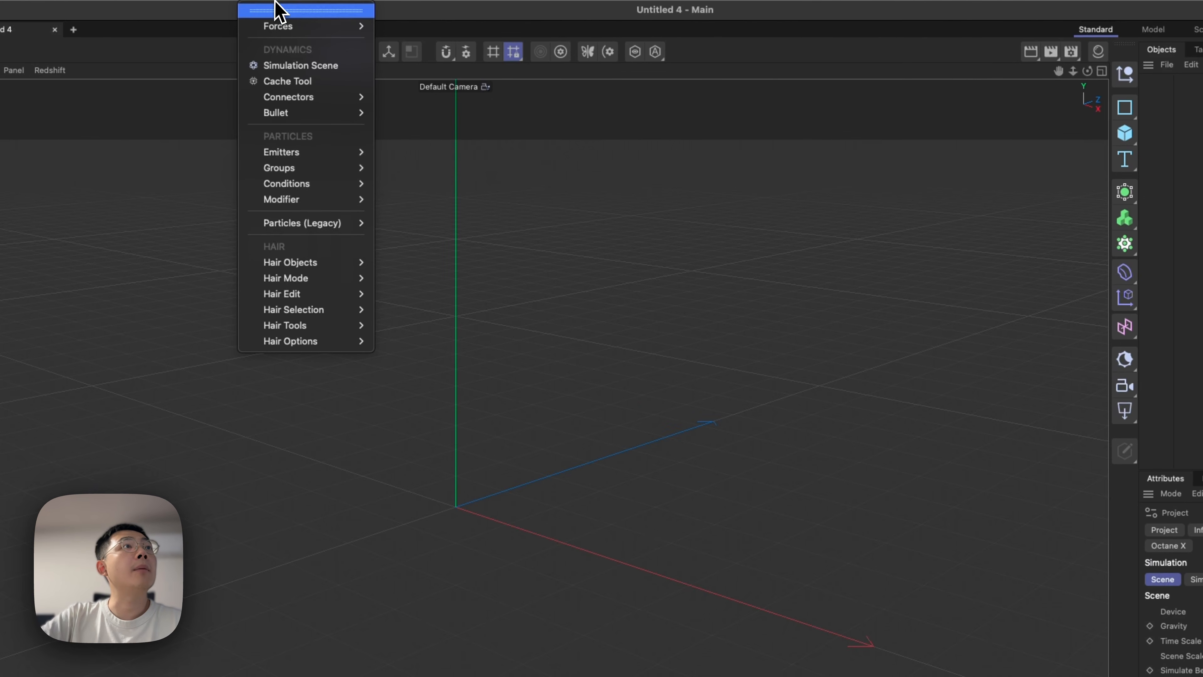
{"action": "left_click", "coordinate": [337, 8]}
{"action": "left_click_drag", "start_coordinate": [281, 13], "coordinate": [818, 315]}
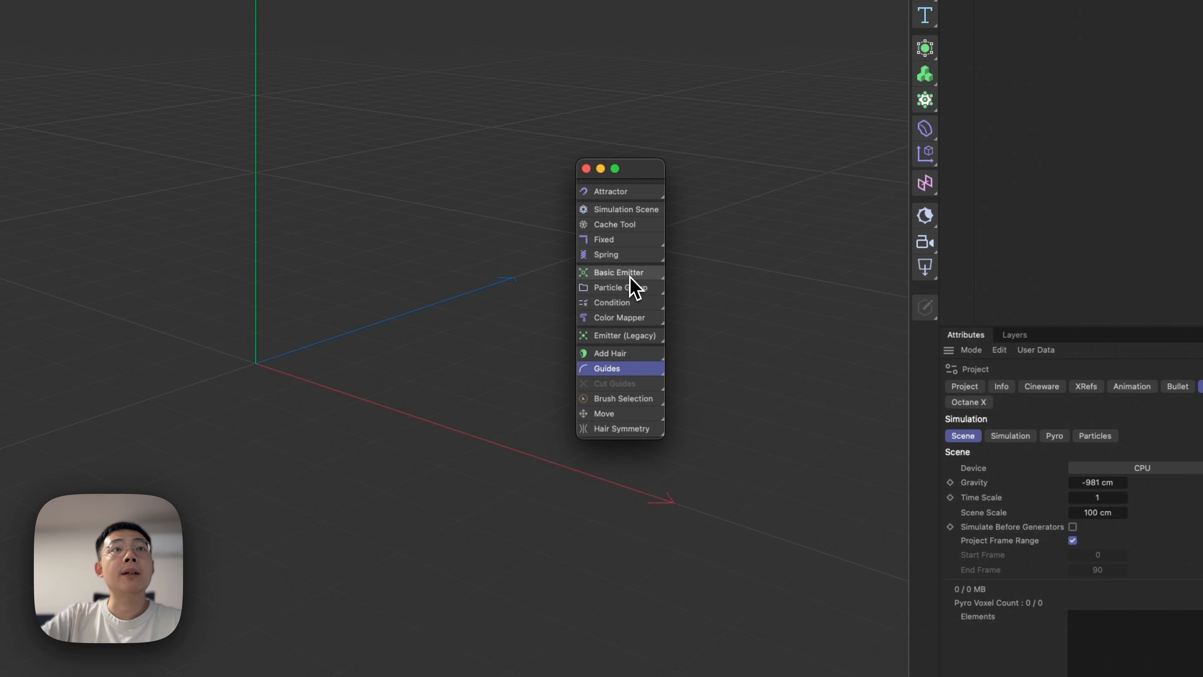
Add a Basic Emitter and play the animation, viewing the particle stream from the side.
{"action": "left_click", "coordinate": [814, 420]}
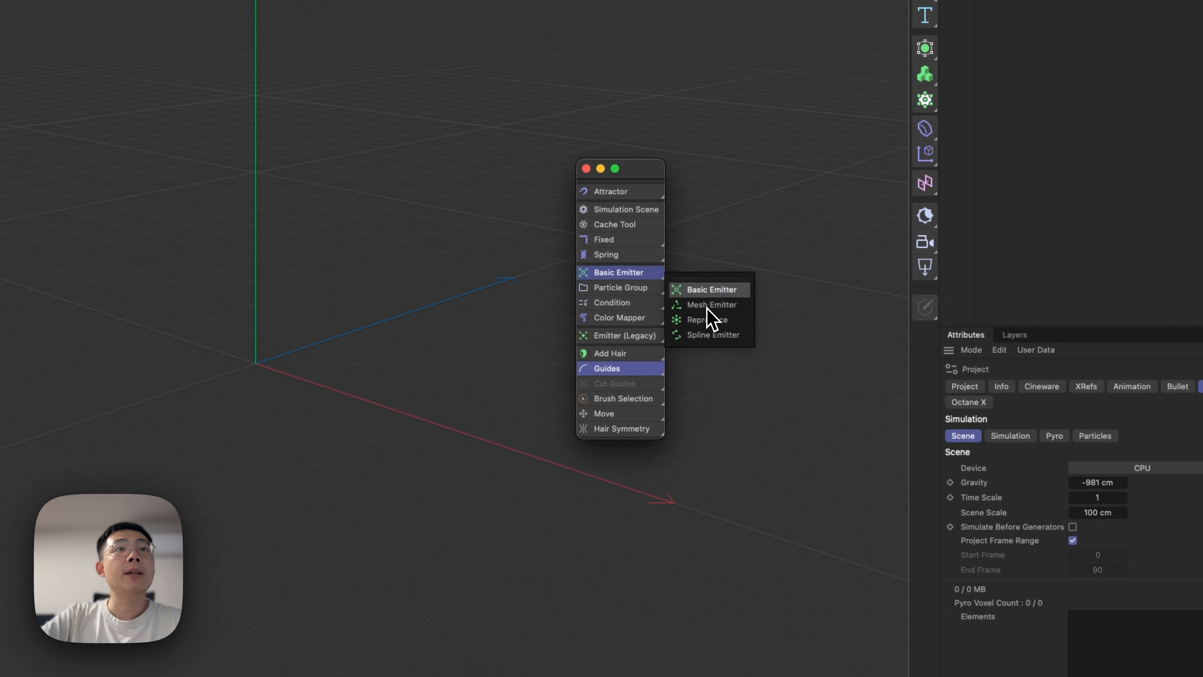
{"action": "left_click", "coordinate": [713, 290]}
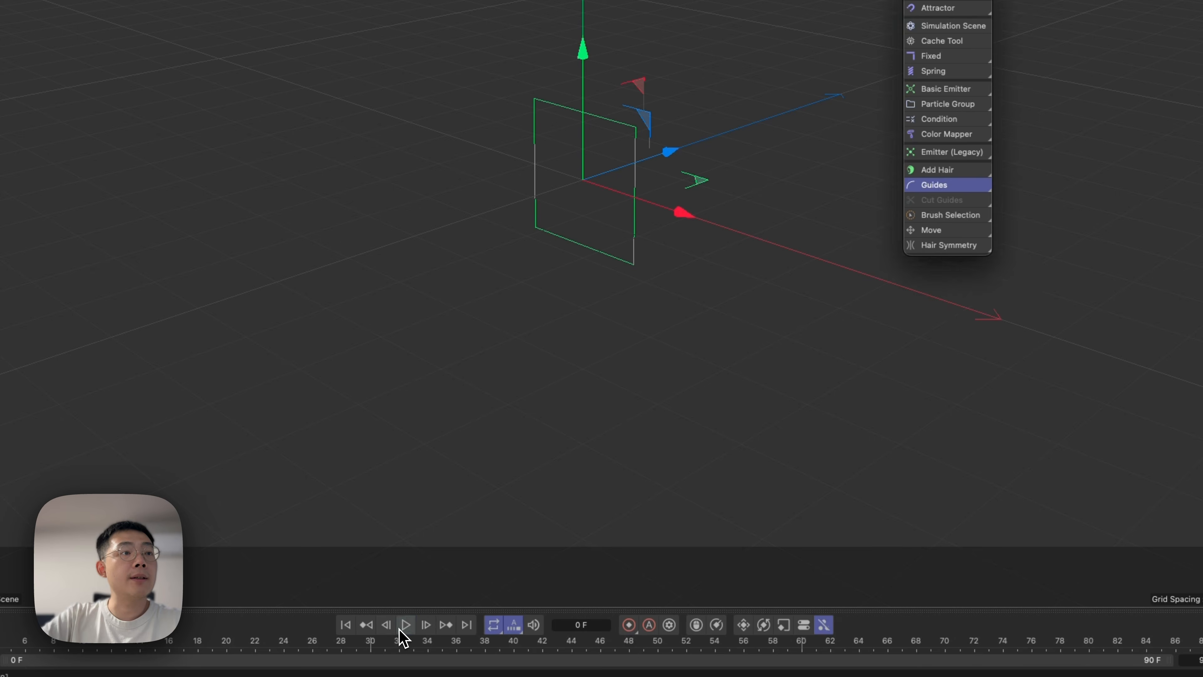
{"action": "left_click", "coordinate": [406, 623]}
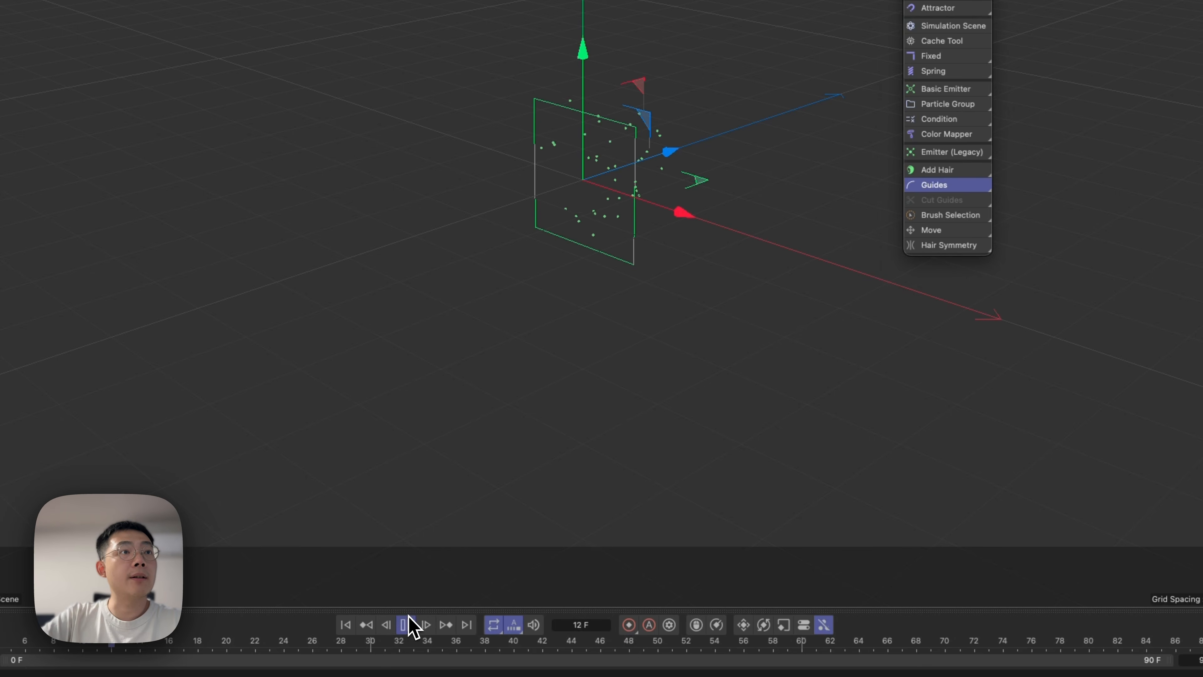
{"action": "left_click_drag", "start_coordinate": [641, 167], "coordinate": [510, 176], "text": "alt"}
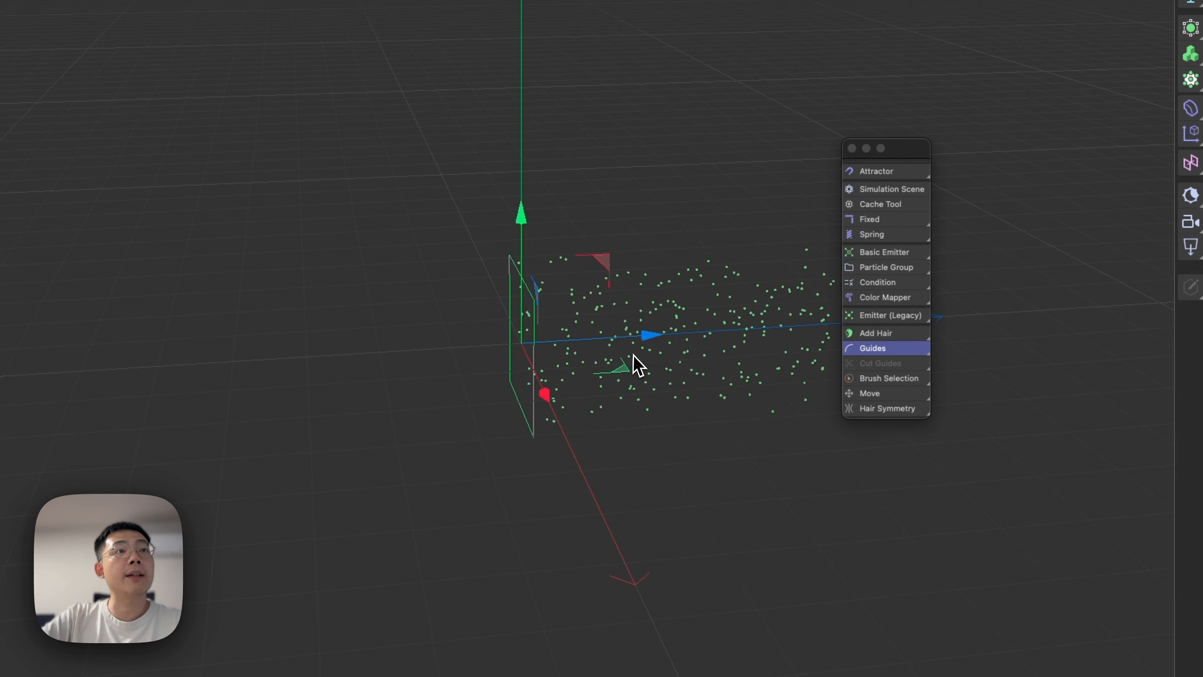
{"action": "left_click_drag", "start_coordinate": [638, 366], "coordinate": [393, 369], "text": "alt"}
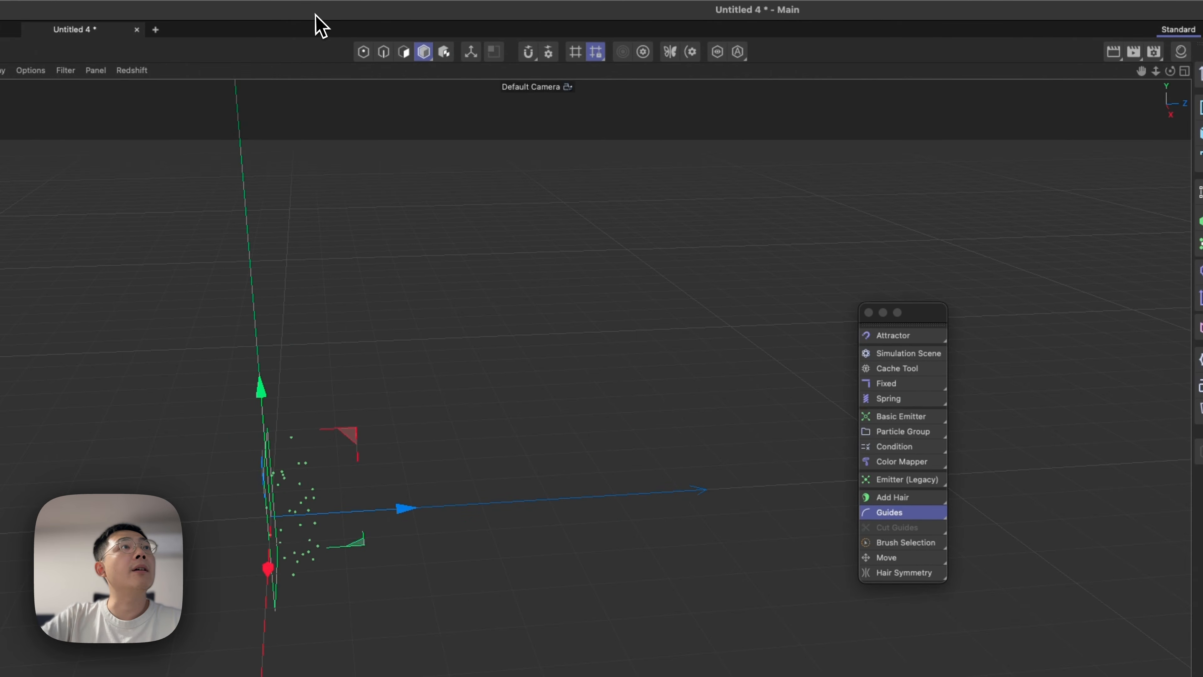
Detach the Forces commands as a second floating palette next to the simulation palette.
{"action": "left_click", "coordinate": [277, 3]}
{"action": "mouse_move", "coordinate": [322, 2]}
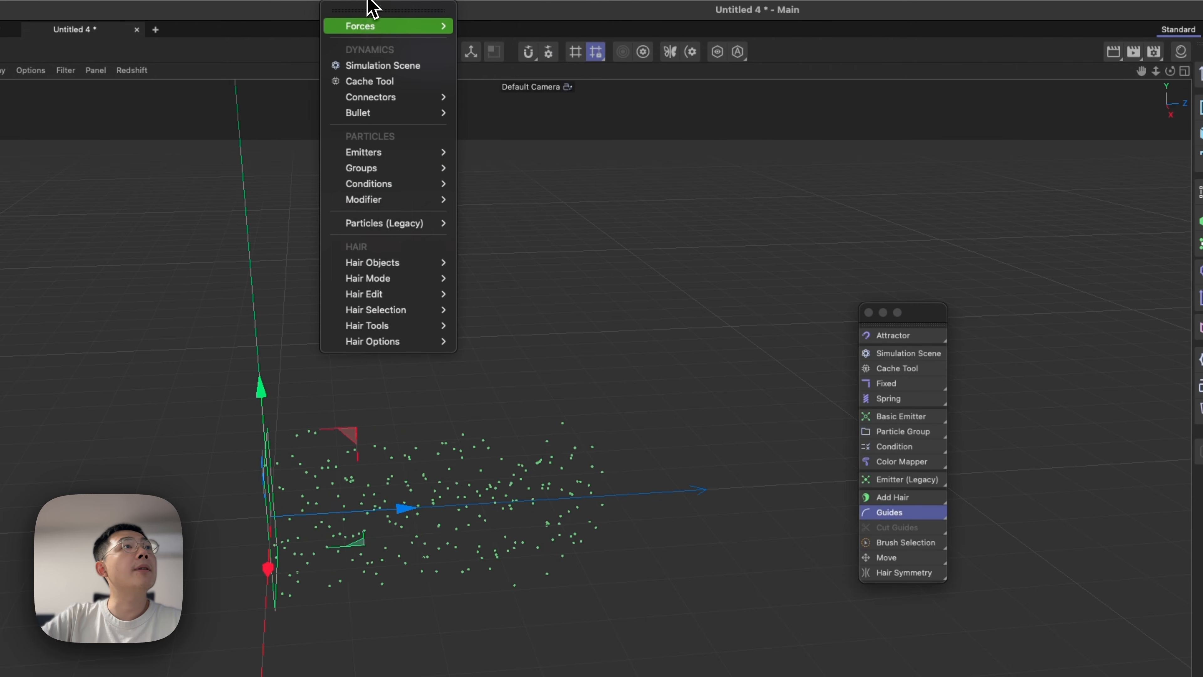
{"action": "mouse_move", "coordinate": [372, 27]}
{"action": "left_click", "coordinate": [483, 28]}
{"action": "left_click_drag", "start_coordinate": [509, 25], "coordinate": [1024, 311]}
{"action": "left_click_drag", "start_coordinate": [758, 223], "coordinate": [760, 222]}
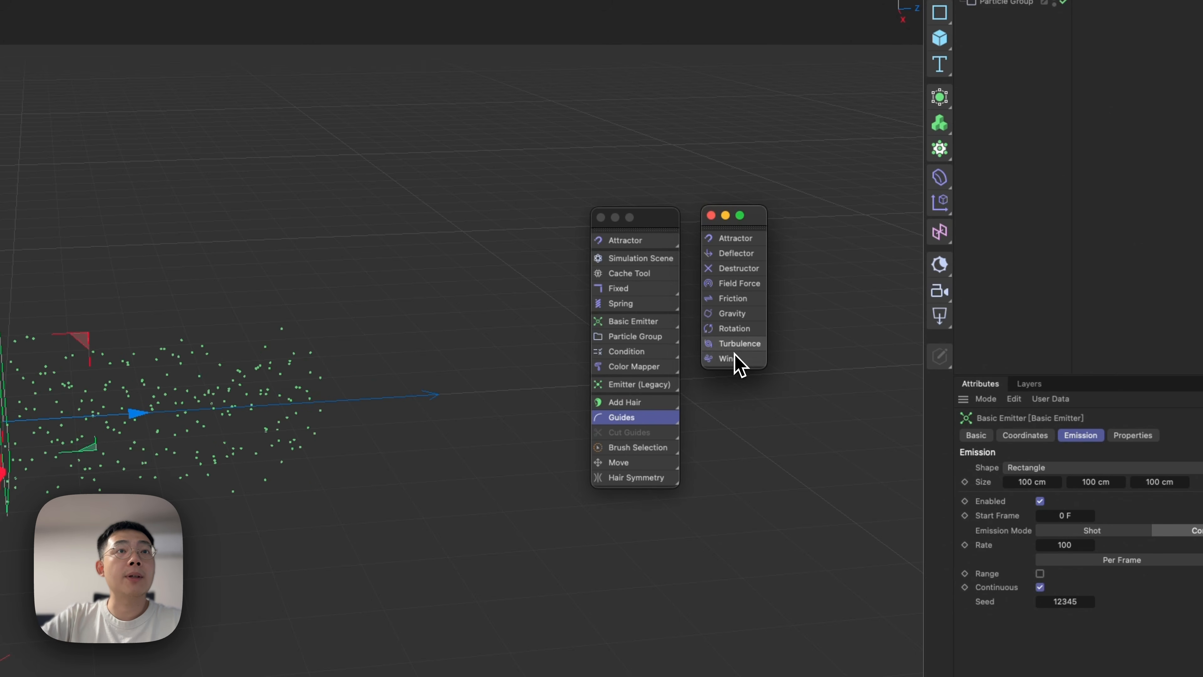
Add a Wind force, move it about 52 cm behind the emitter and rotate it.
{"action": "left_click", "coordinate": [730, 362]}
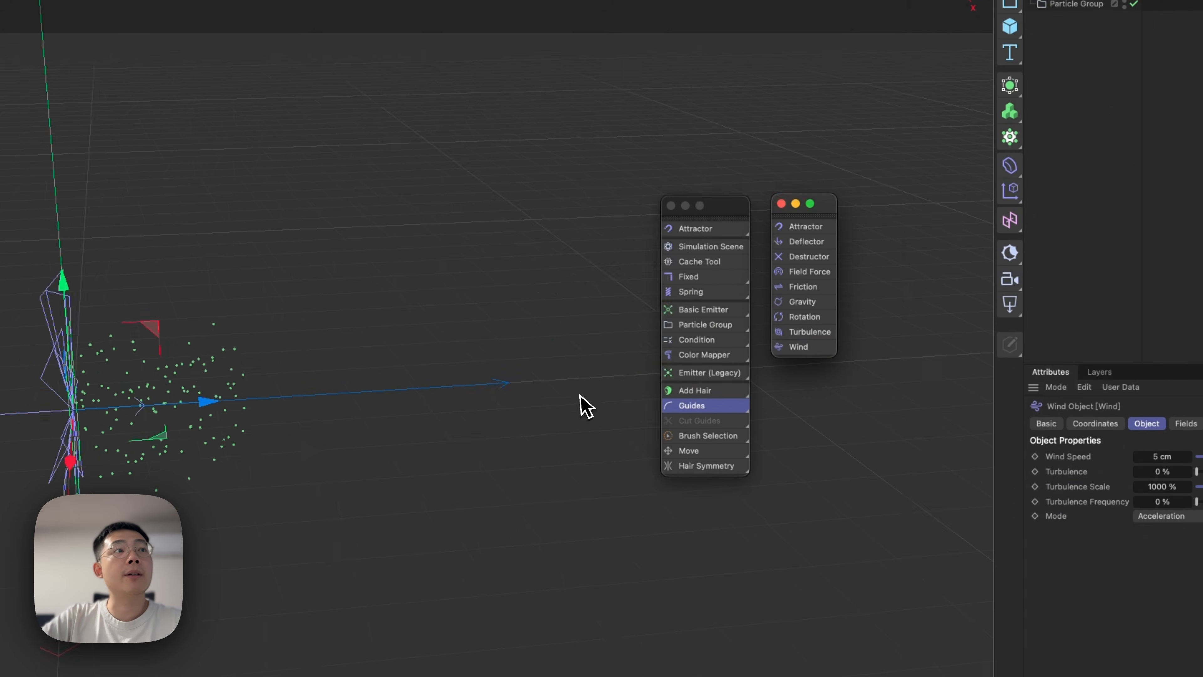
{"action": "left_click_drag", "start_coordinate": [447, 367], "coordinate": [432, 289]}
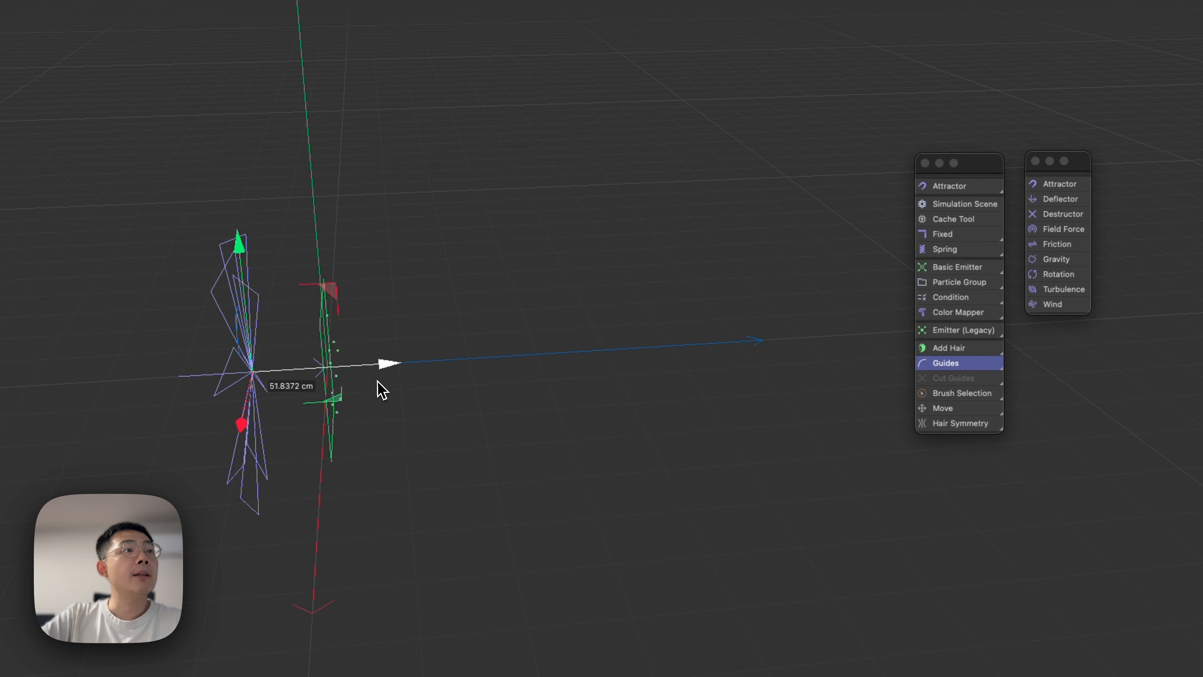
{"action": "key", "text": "r"}
{"action": "left_click_drag", "start_coordinate": [282, 363], "coordinate": [253, 290]}
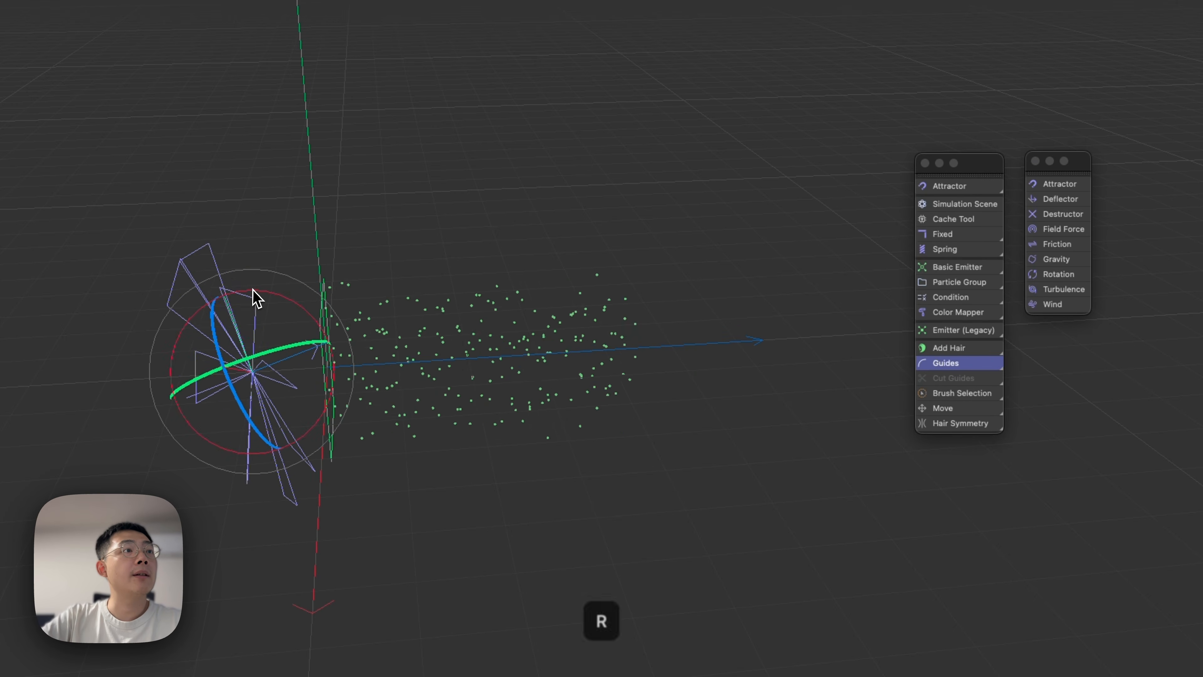
{"action": "left_click_drag", "start_coordinate": [382, 395], "coordinate": [370, 332], "text": "alt"}
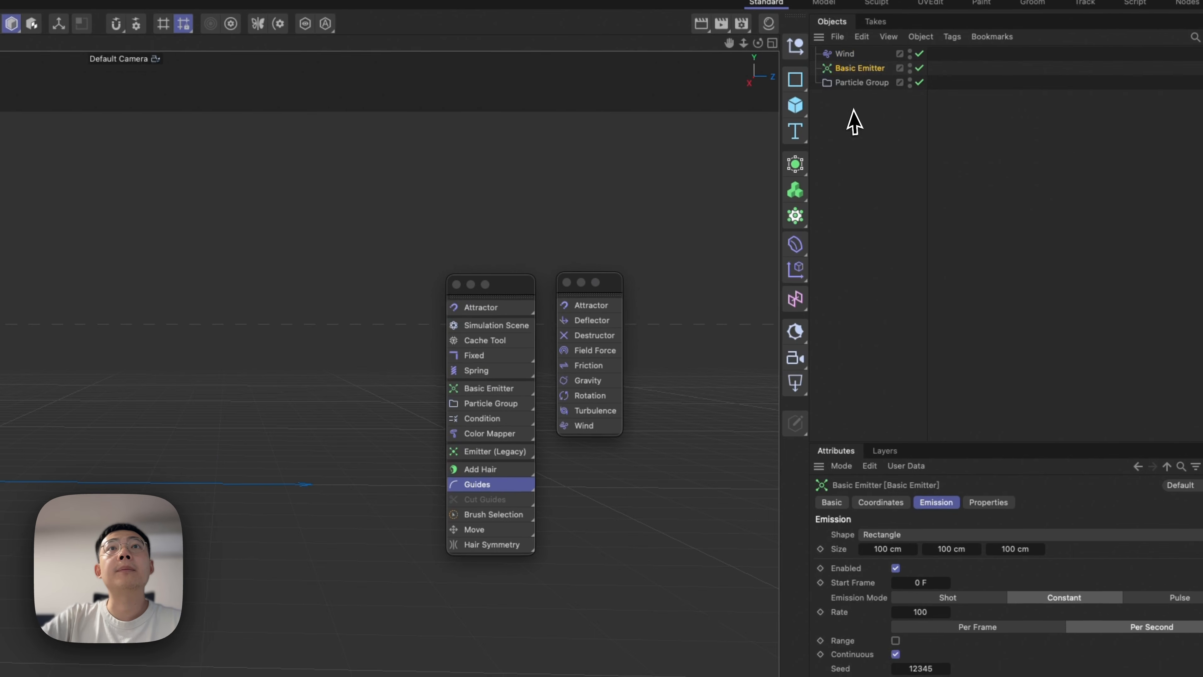
Nest the Wind under the Particle Group and set Wind Speed to 13.1 cm, Turbulence to 43.63% and Turbulence Frequency to 12.88%.
{"action": "left_click", "coordinate": [839, 57]}
{"action": "left_click_drag", "start_coordinate": [854, 84], "coordinate": [856, 88]}
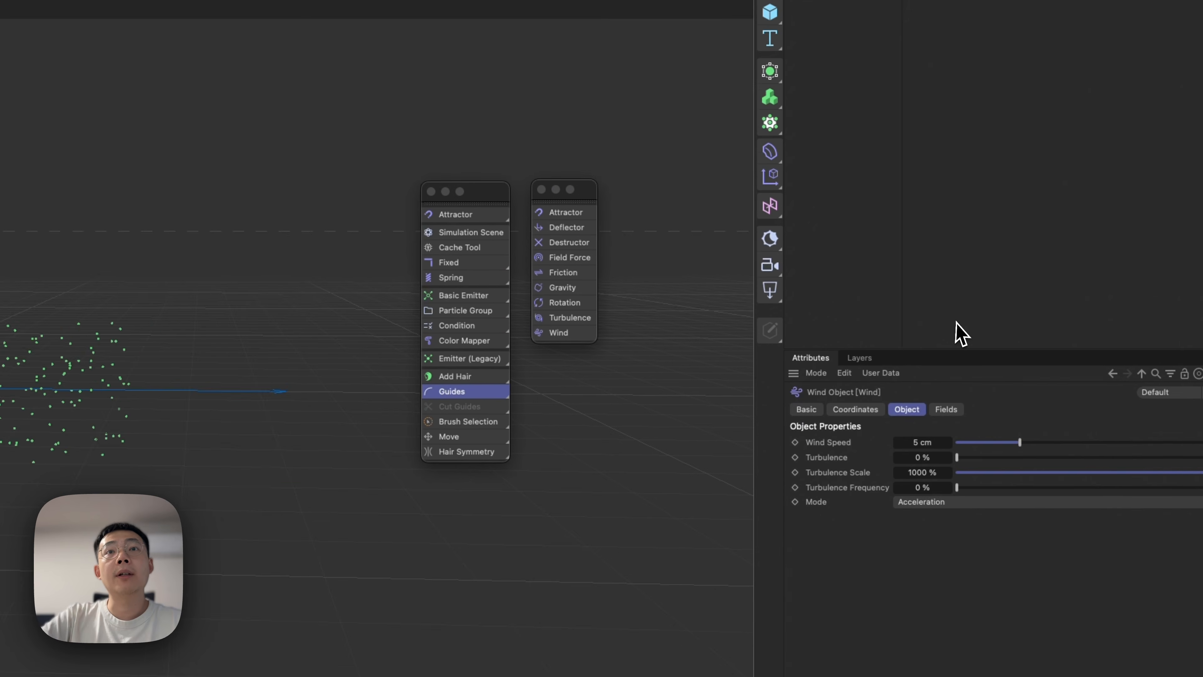
{"action": "left_click_drag", "start_coordinate": [995, 359], "coordinate": [1103, 364]}
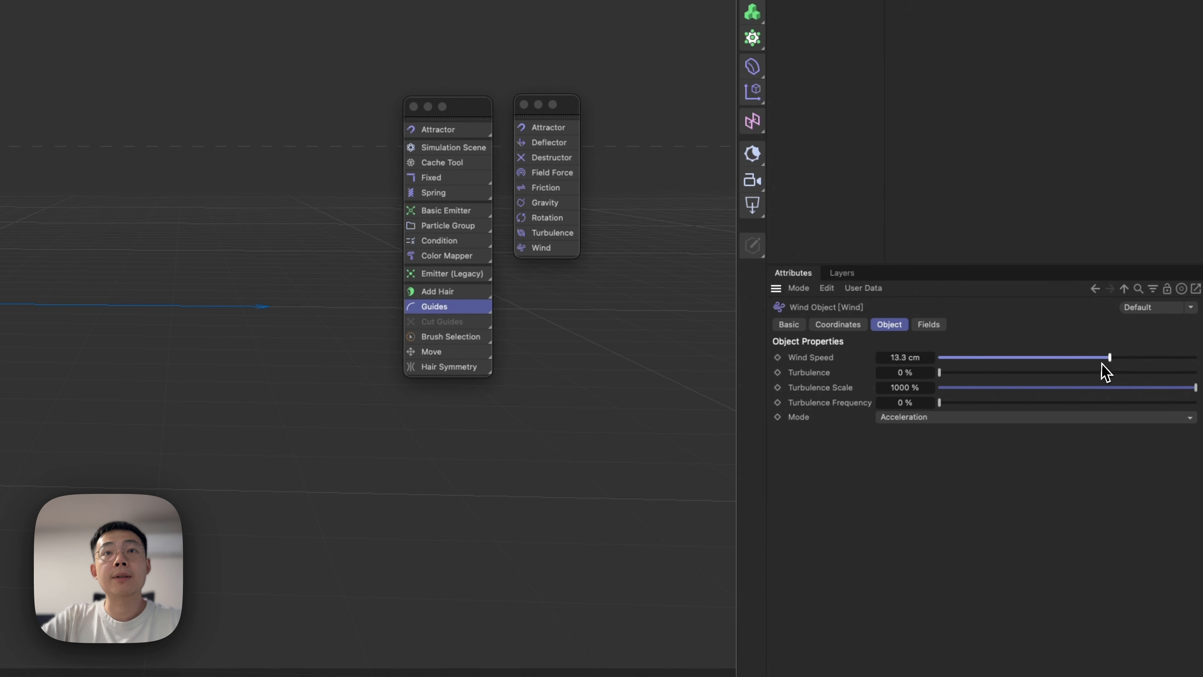
{"action": "left_click_drag", "start_coordinate": [984, 375], "coordinate": [1032, 380]}
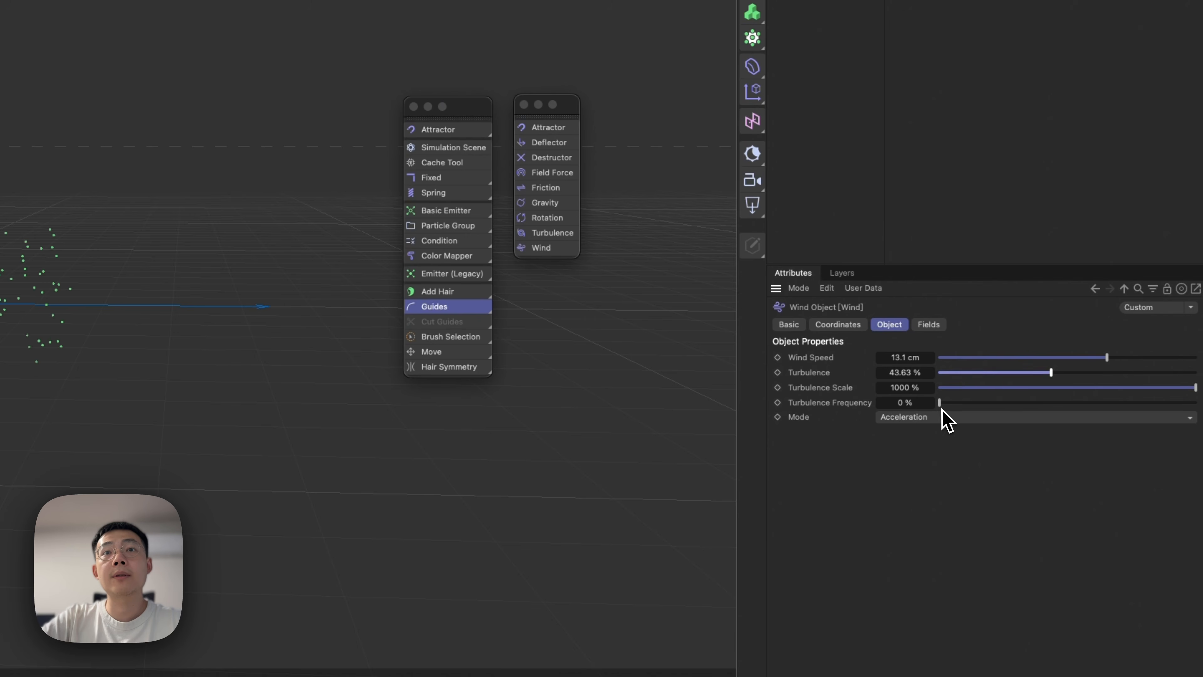
{"action": "left_click_drag", "start_coordinate": [942, 409], "coordinate": [972, 409]}
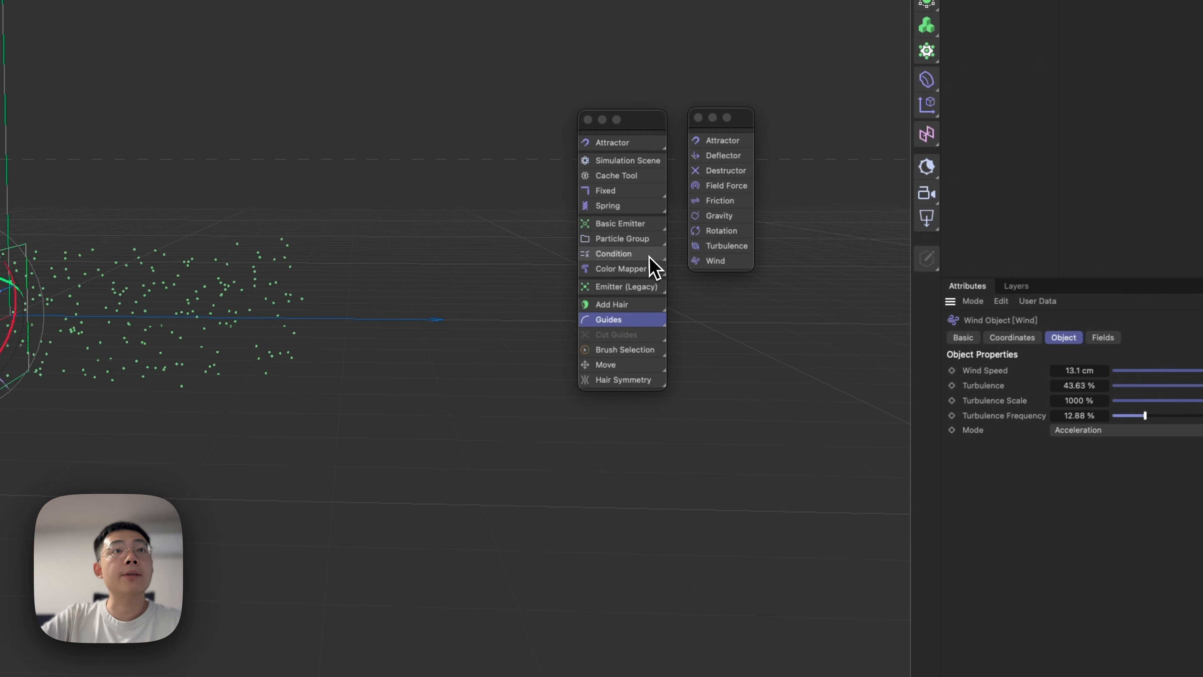
{"action": "left_click", "coordinate": [635, 274]}
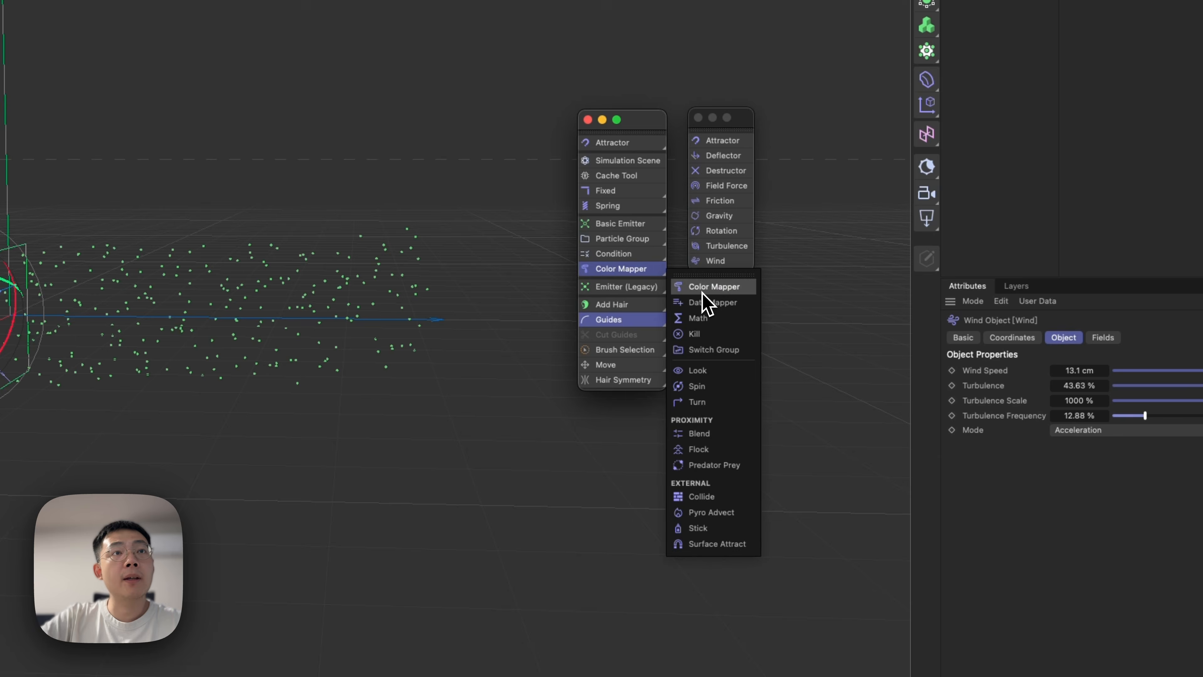
Check the Basic Emitter's available emission shapes, keeping Rectangle, and show its Properties together with the Emission settings.
{"action": "left_click", "coordinate": [908, 36]}
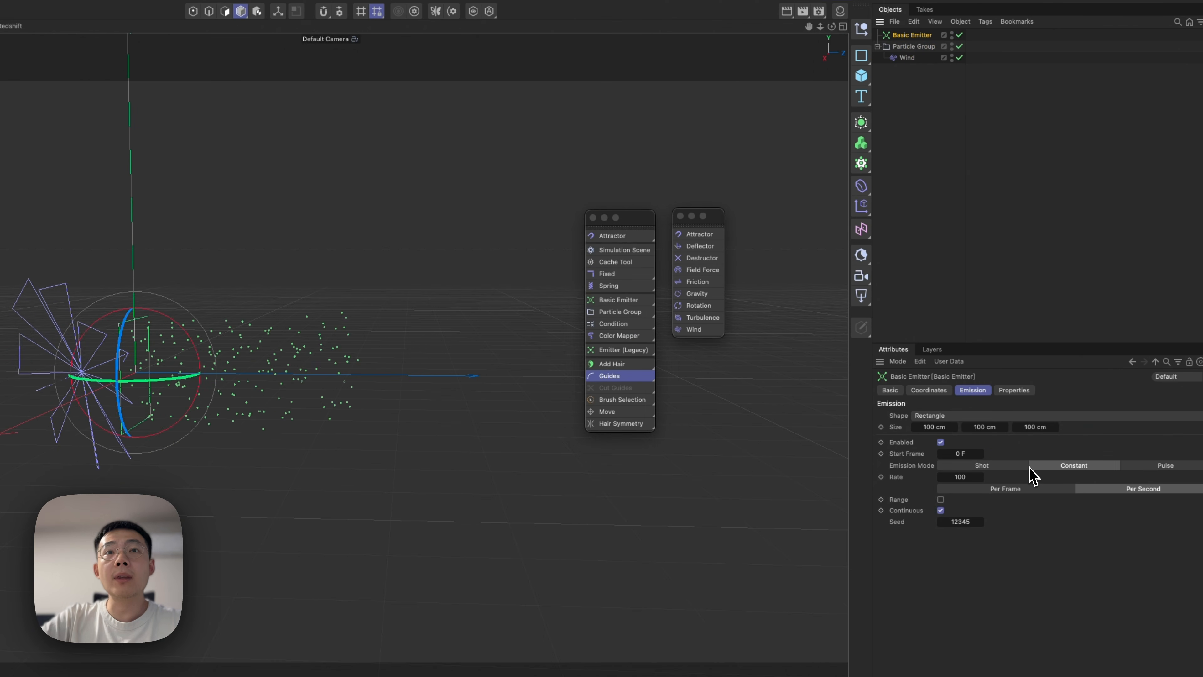
{"action": "left_click", "coordinate": [959, 415]}
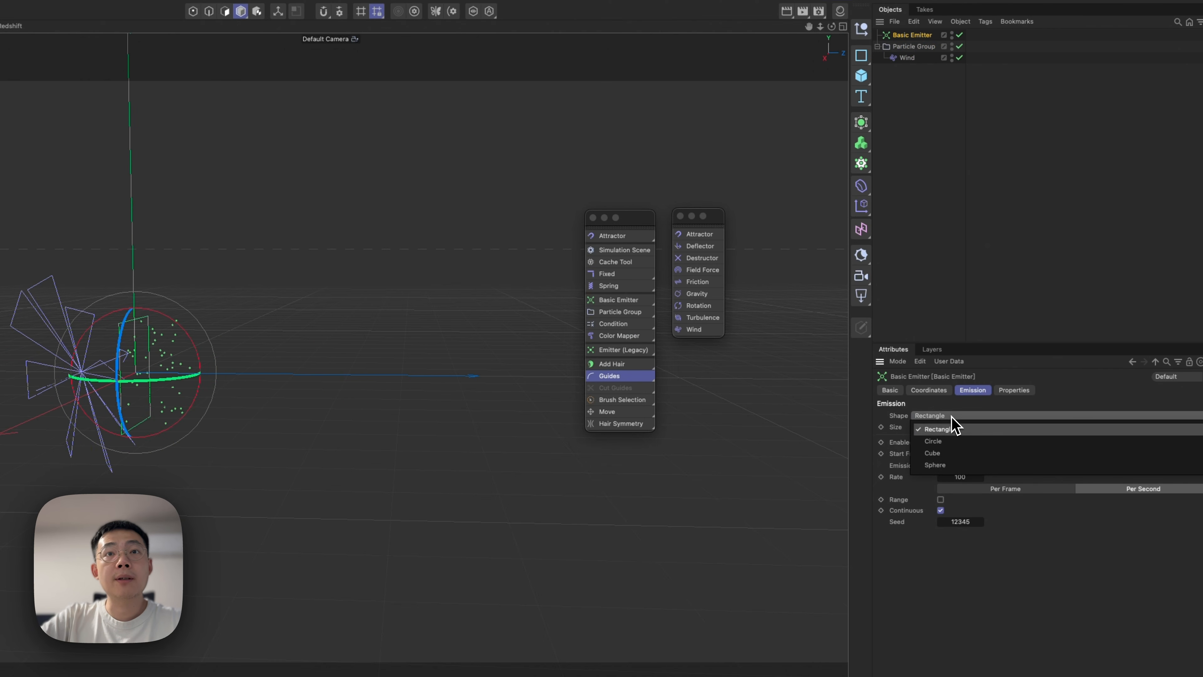
{"action": "left_click", "coordinate": [949, 417]}
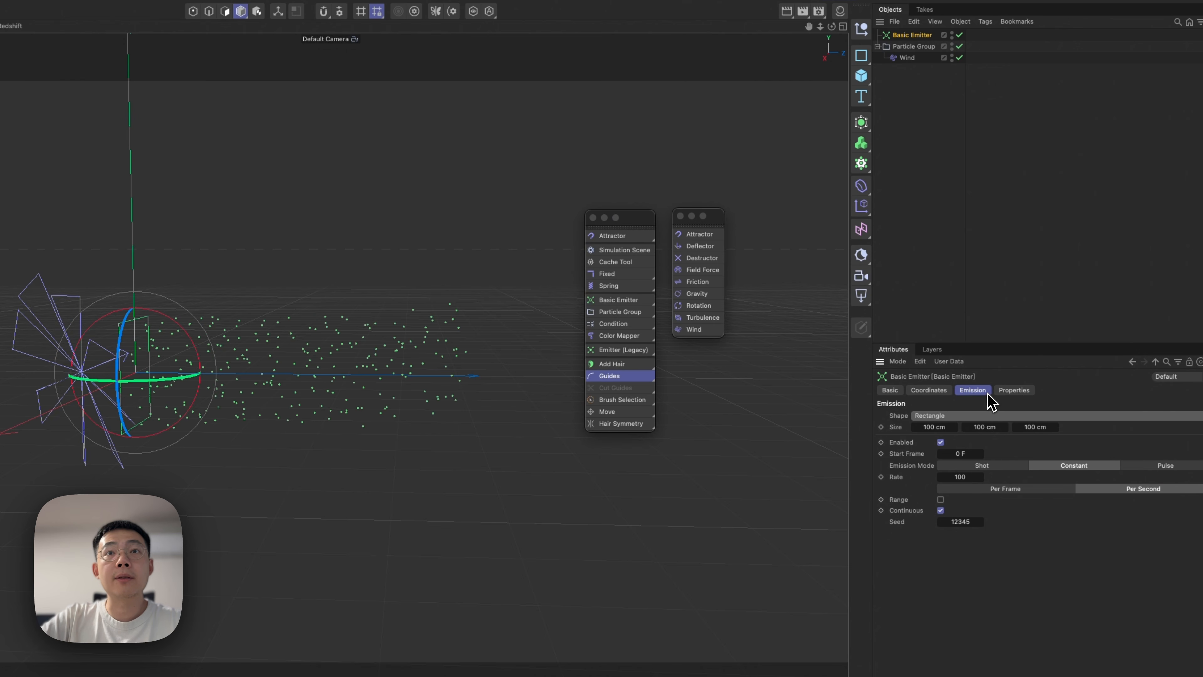
{"action": "left_click", "coordinate": [1014, 390], "text": "shift"}
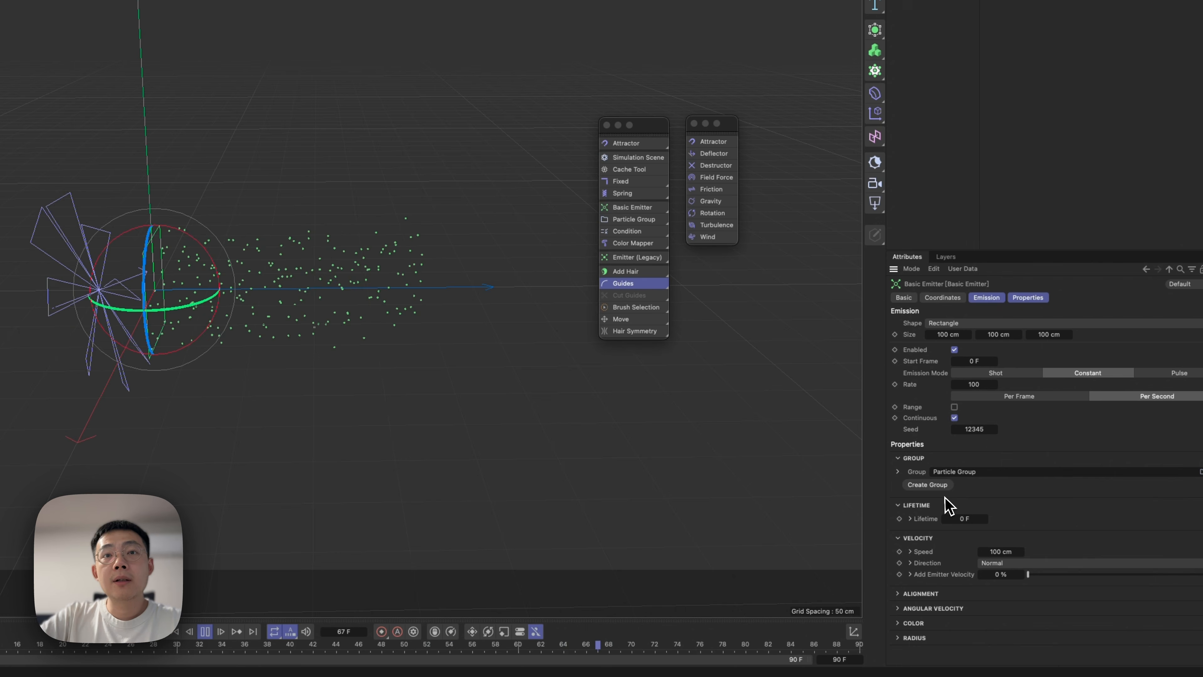
Set the Basic Emitter's Lifetime to 55 F with a Lifetime Variance of 10 F.
{"action": "left_click", "coordinate": [911, 518]}
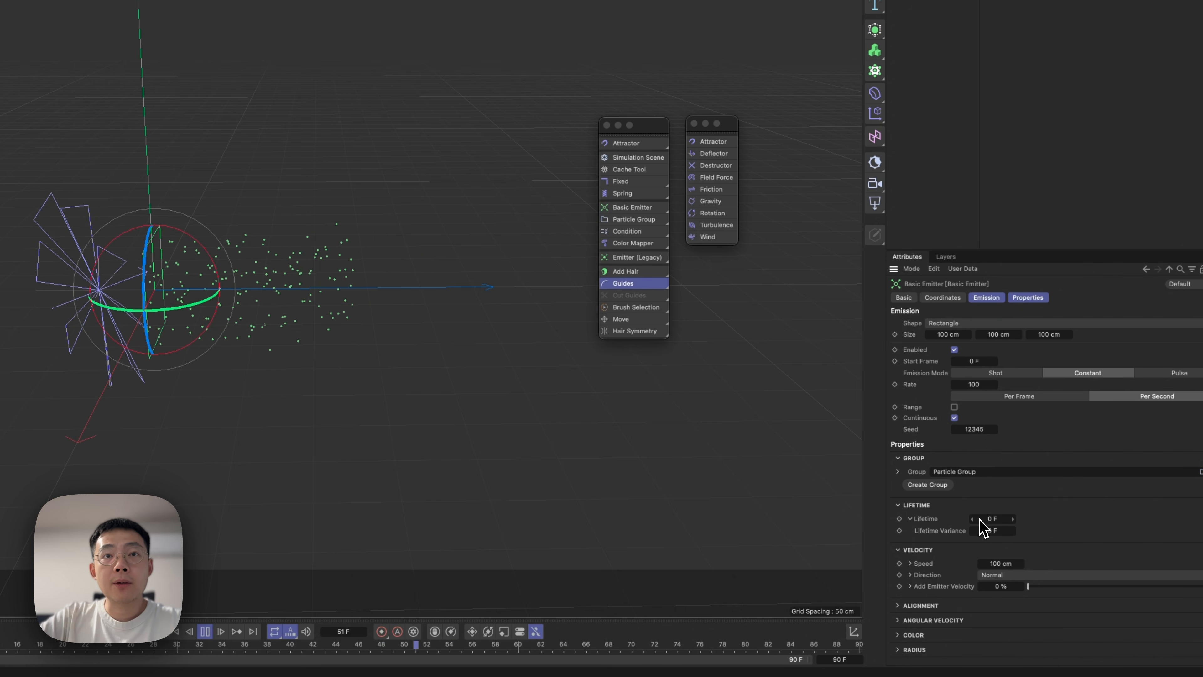
{"action": "left_click", "coordinate": [997, 519]}
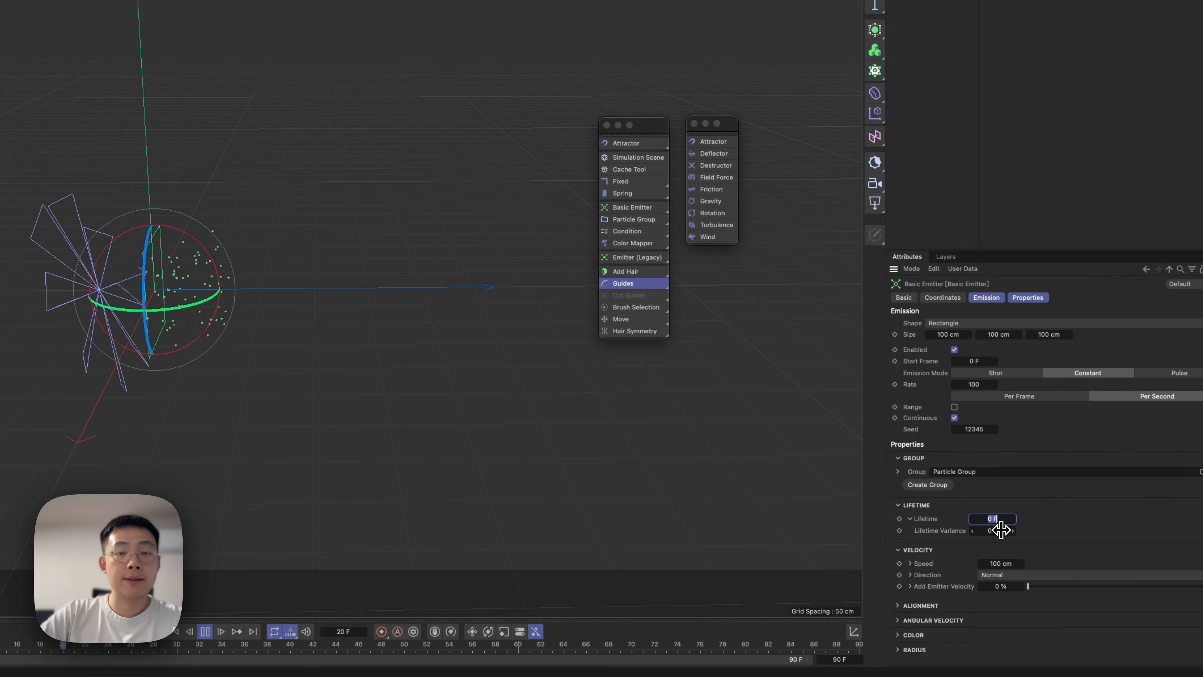
{"action": "type", "text": "5"}
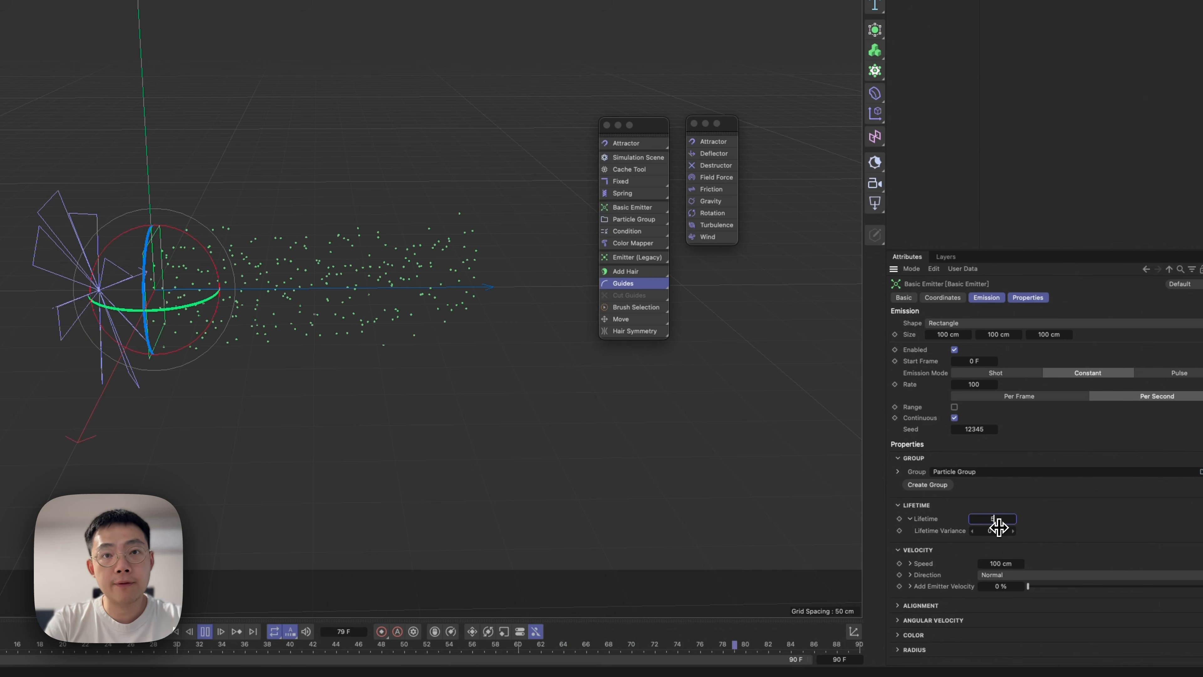
{"action": "type", "text": "0"}
{"action": "key", "text": "Return"}
{"action": "left_click", "coordinate": [999, 529]}
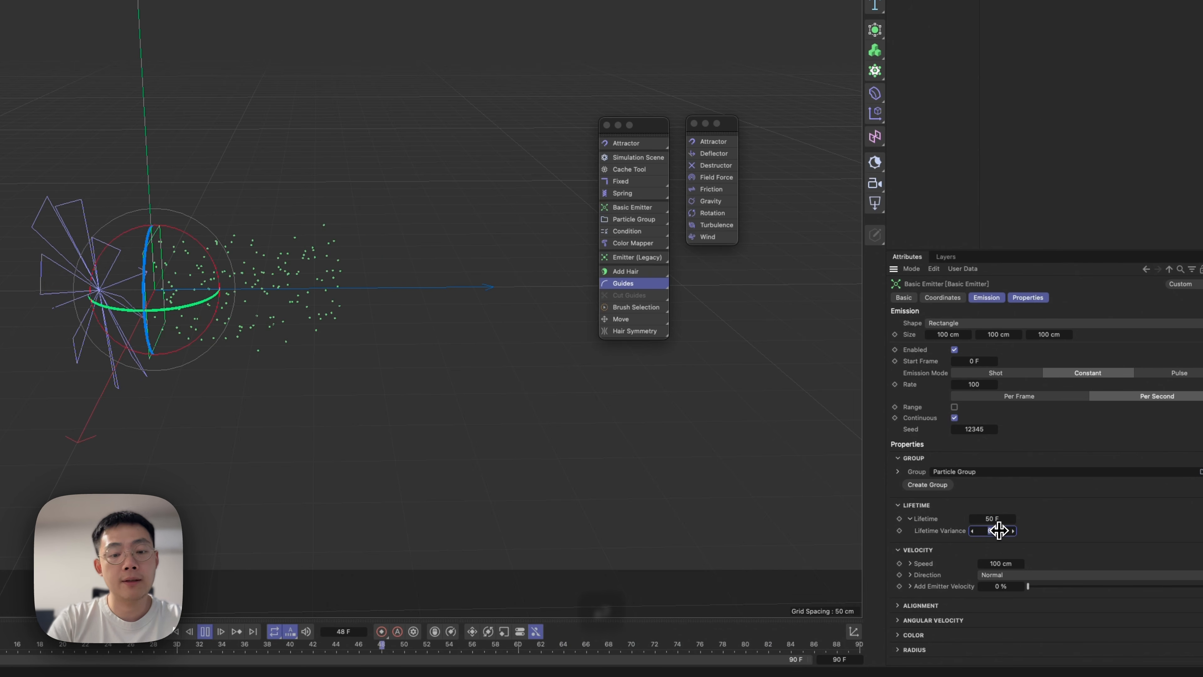
{"action": "type", "text": "10"}
{"action": "key", "text": "Return"}
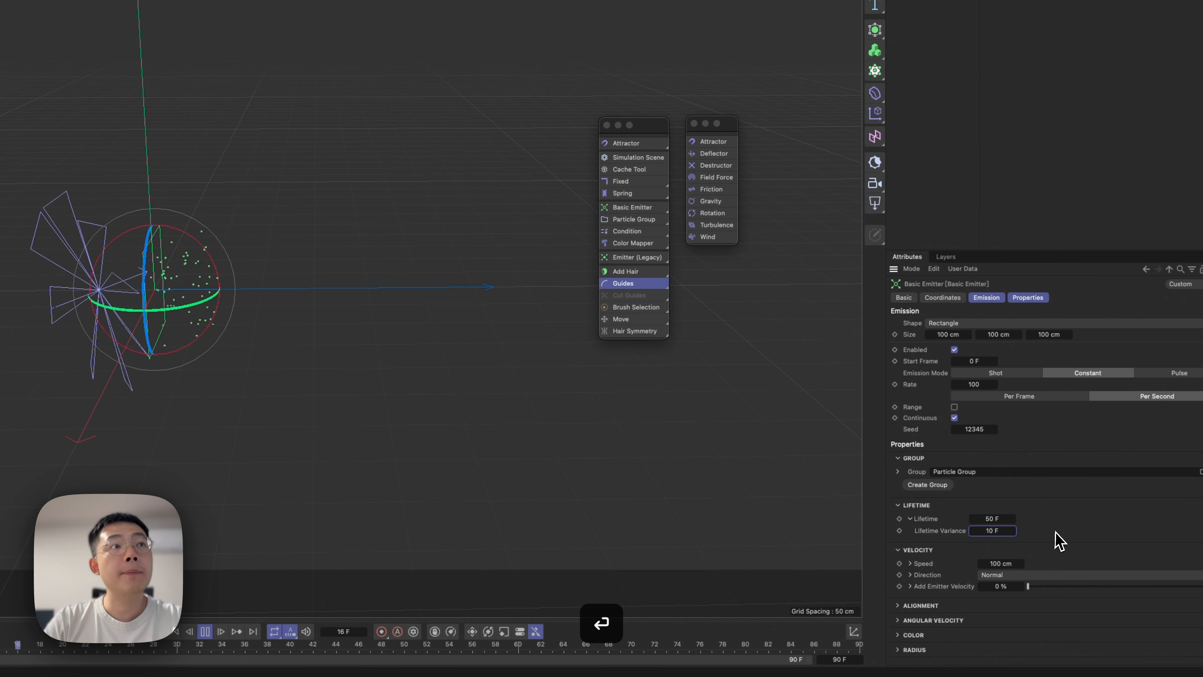
{"action": "left_click_drag", "start_coordinate": [998, 522], "coordinate": [1002, 520]}
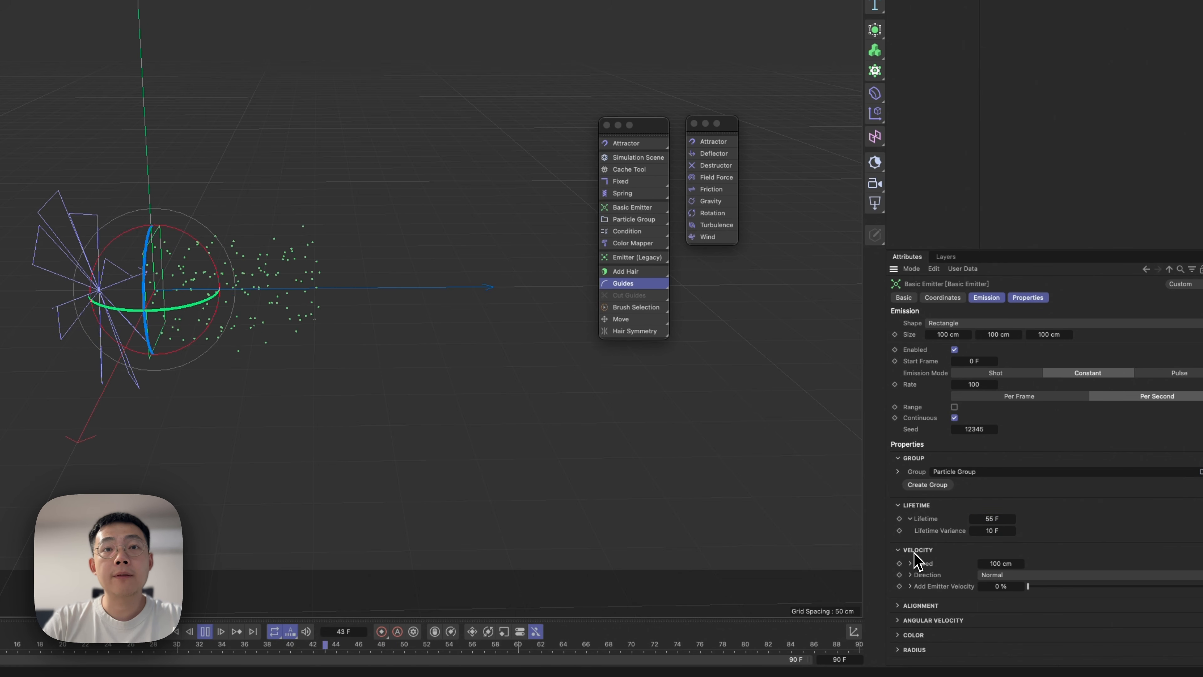
Set the emitter's Speed Variance to 31 cm, direction Spread to 45° and Spread Falloff to 14%.
{"action": "left_click", "coordinate": [910, 574]}
{"action": "left_click", "coordinate": [909, 563]}
{"action": "scroll", "coordinate": [943, 575], "scroll_direction": "down", "scroll_amount": 2}
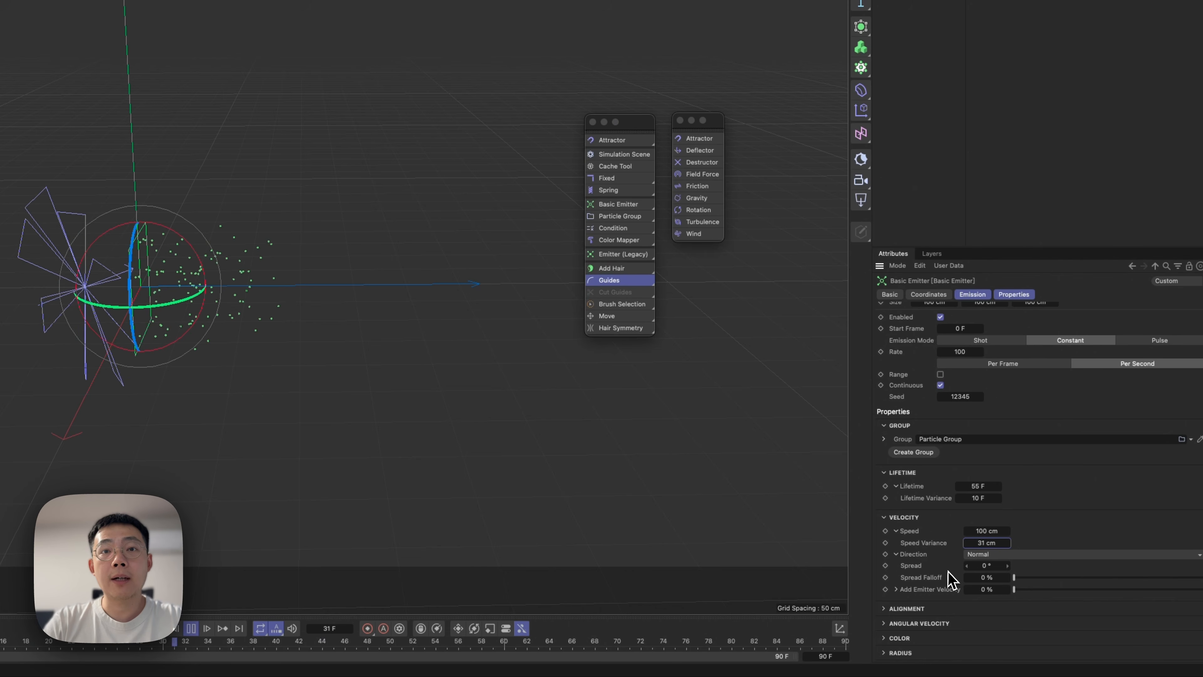
{"action": "left_click", "coordinate": [987, 566]}
{"action": "type", "text": "45"}
{"action": "key", "text": "Return"}
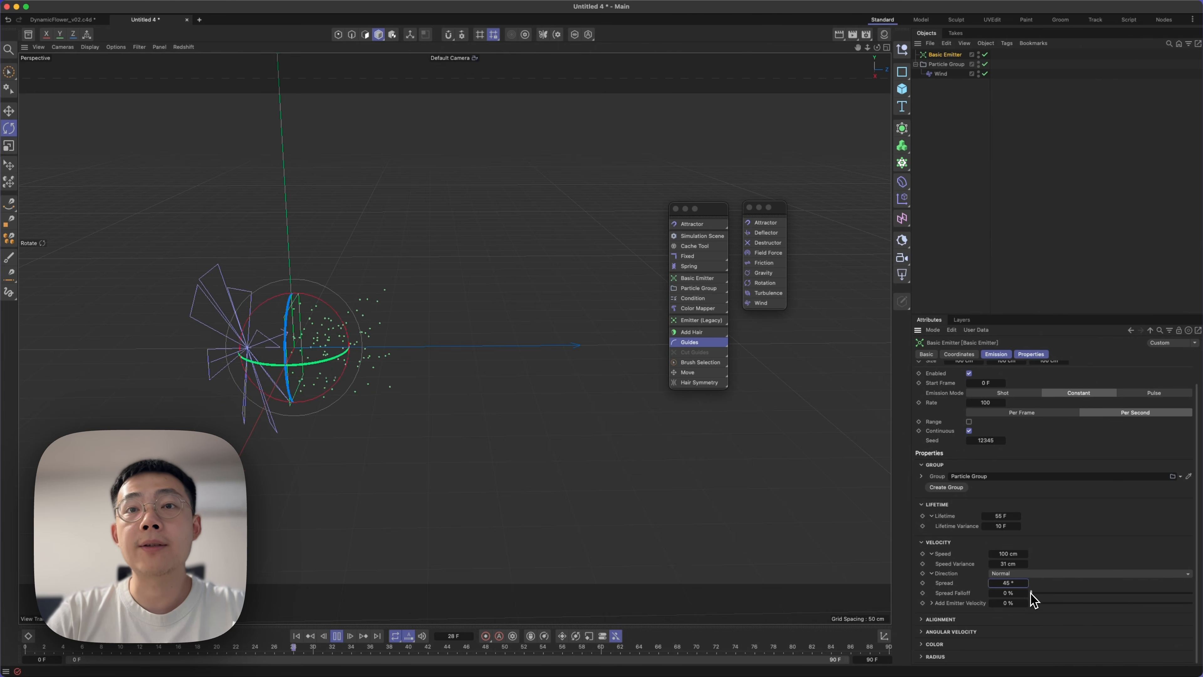
{"action": "left_click_drag", "start_coordinate": [1031, 593], "coordinate": [1051, 593]}
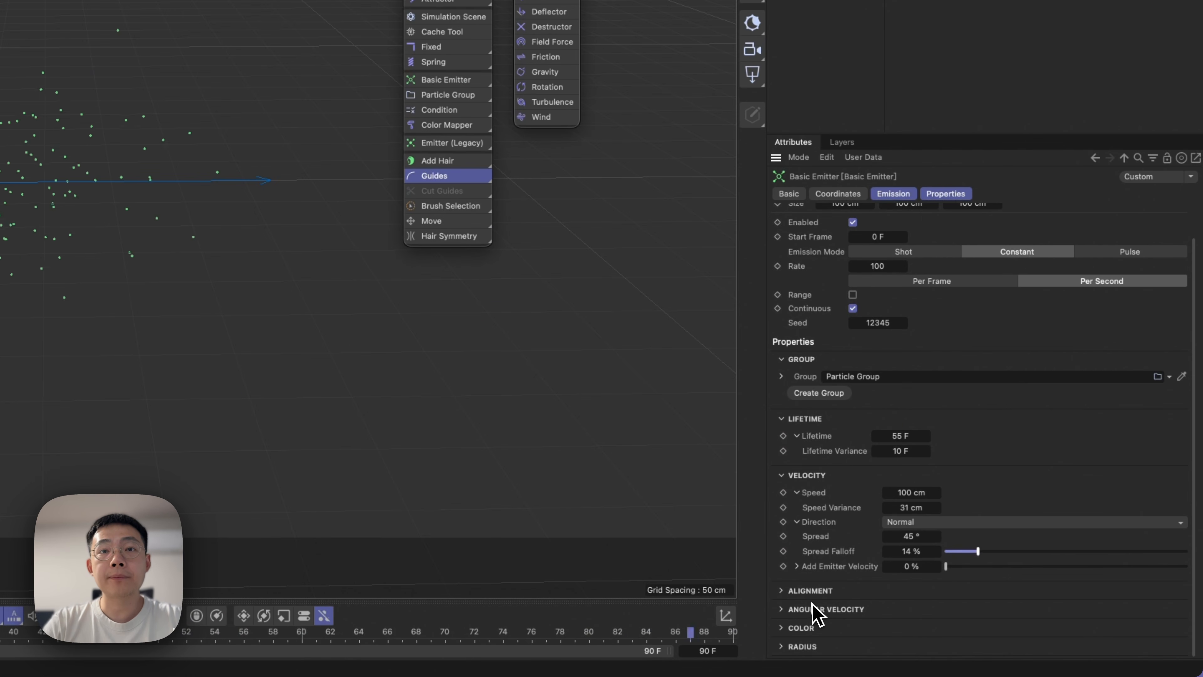
Expand the emitter's Alignment and Color settings and set the color Sample Mode to Random.
{"action": "left_click", "coordinate": [818, 592]}
{"action": "scroll", "coordinate": [832, 607], "scroll_direction": "down", "scroll_amount": 1}
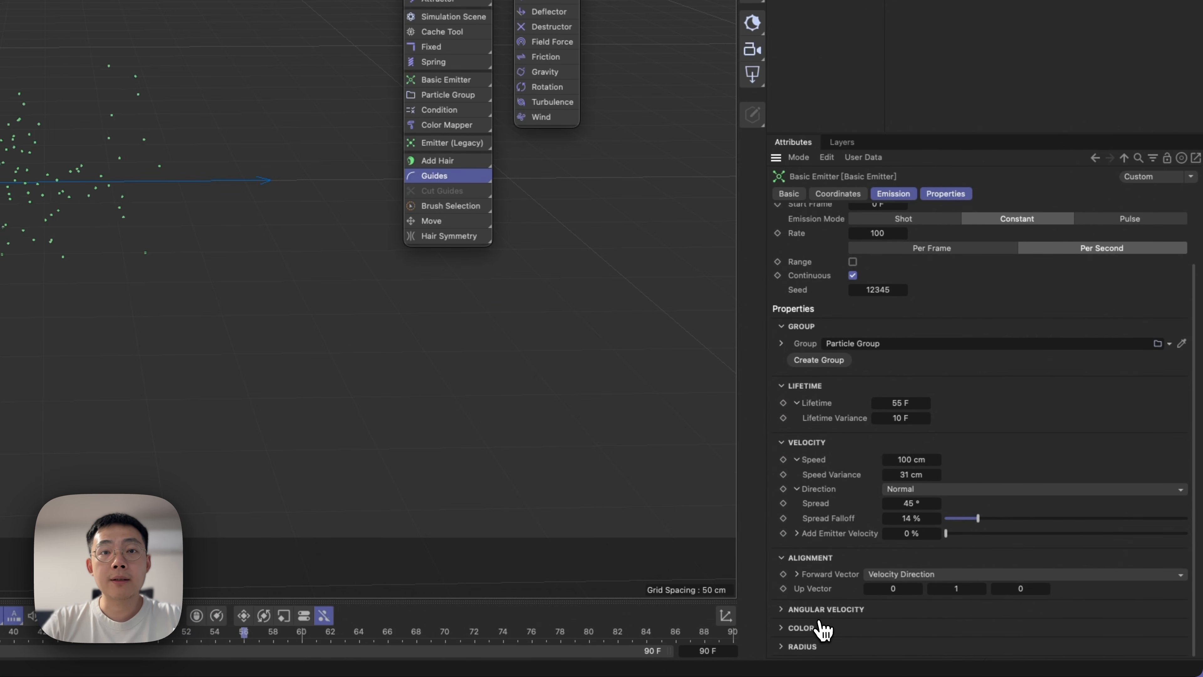
{"action": "left_click", "coordinate": [805, 628]}
{"action": "scroll", "coordinate": [810, 616], "scroll_direction": "down", "scroll_amount": 1}
{"action": "left_click", "coordinate": [1018, 598]}
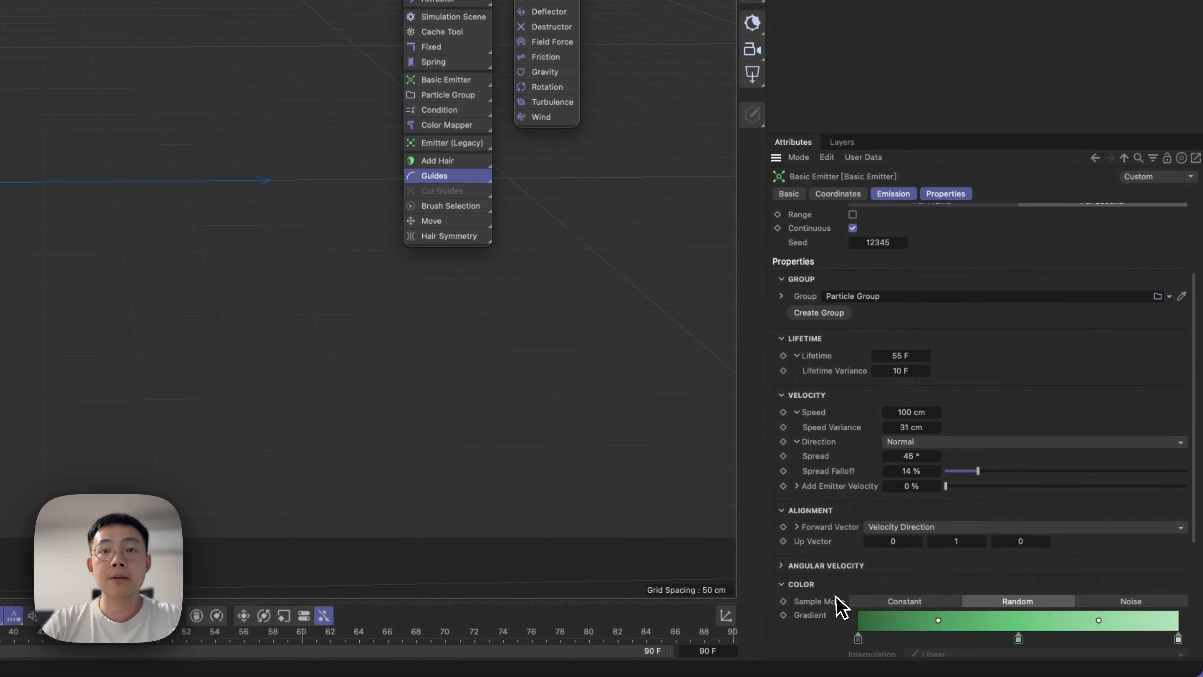
{"action": "scroll", "coordinate": [834, 588], "scroll_direction": "down", "scroll_amount": 4}
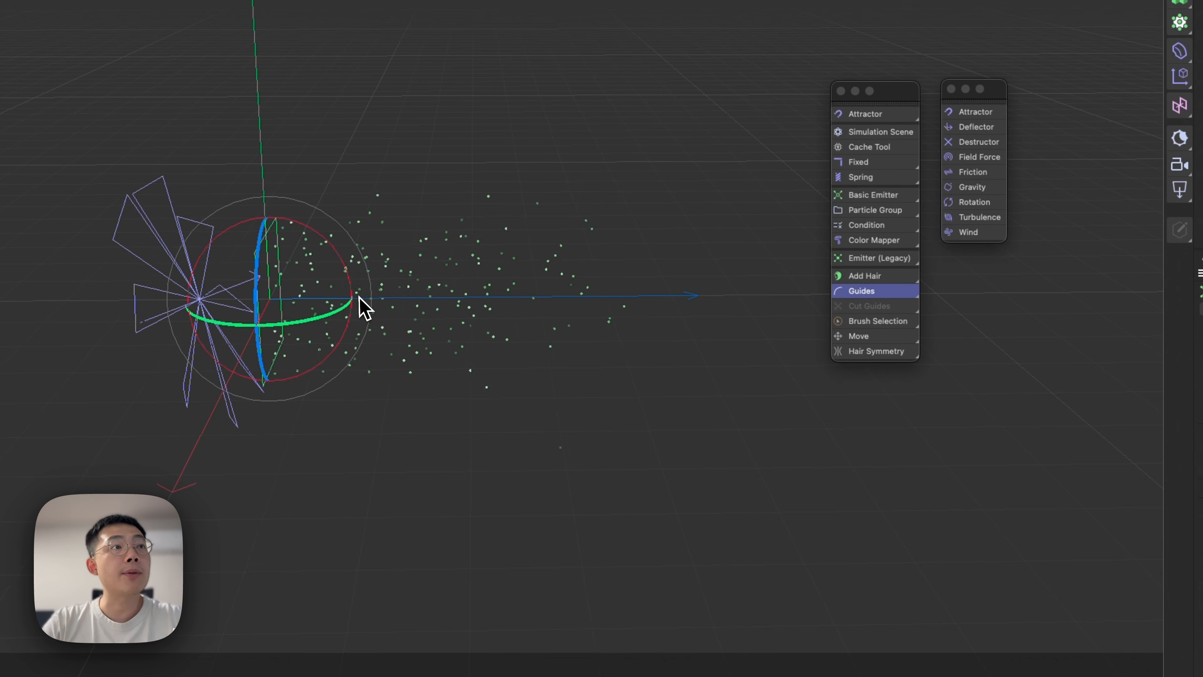
Set the Basic Emitter's particle Radius to 5 cm with a Variance of 2 cm.
{"action": "left_click_drag", "start_coordinate": [282, 299], "coordinate": [249, 286], "text": "alt"}
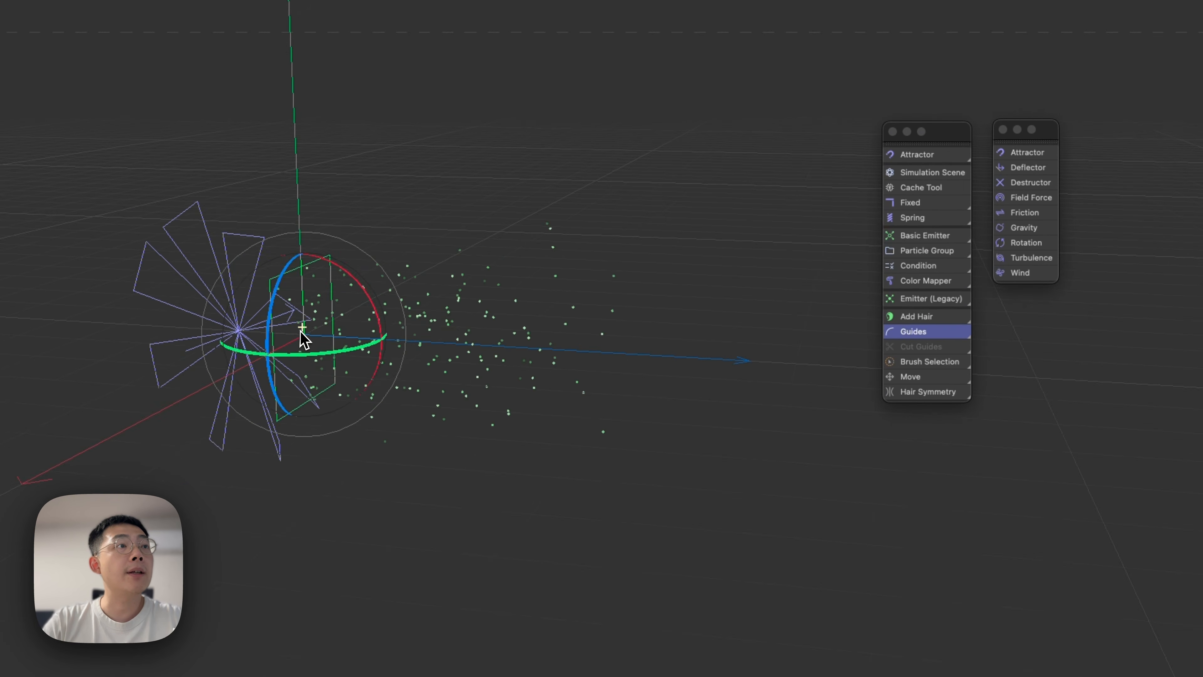
{"action": "right_click_drag", "start_coordinate": [251, 286], "coordinate": [385, 271], "text": "alt"}
{"action": "left_click_drag", "start_coordinate": [441, 320], "coordinate": [363, 371], "text": "alt"}
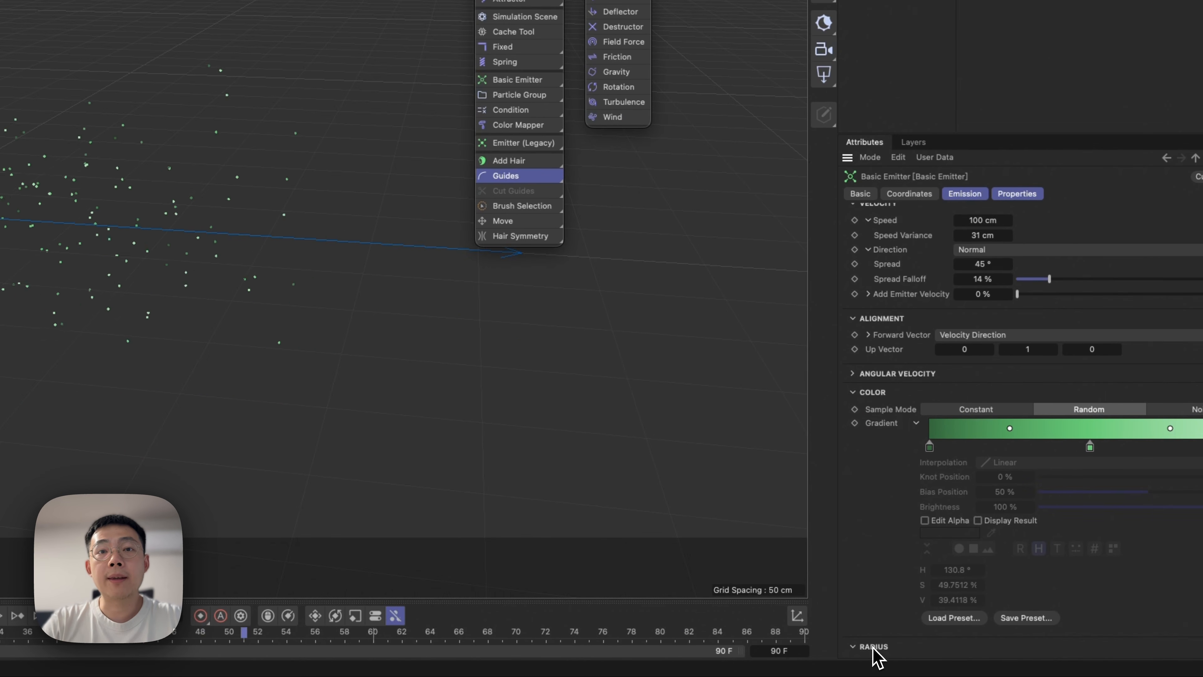
{"action": "scroll", "coordinate": [878, 649], "scroll_direction": "down", "scroll_amount": 2}
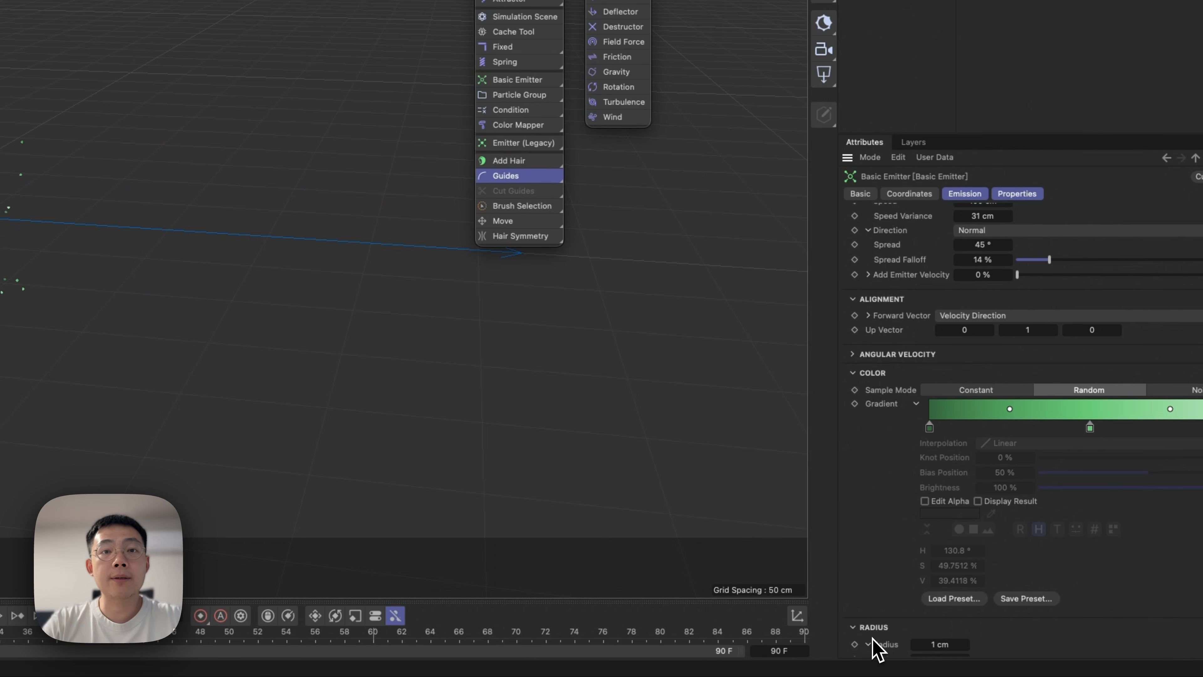
{"action": "scroll", "coordinate": [878, 649], "scroll_direction": "down", "scroll_amount": 2}
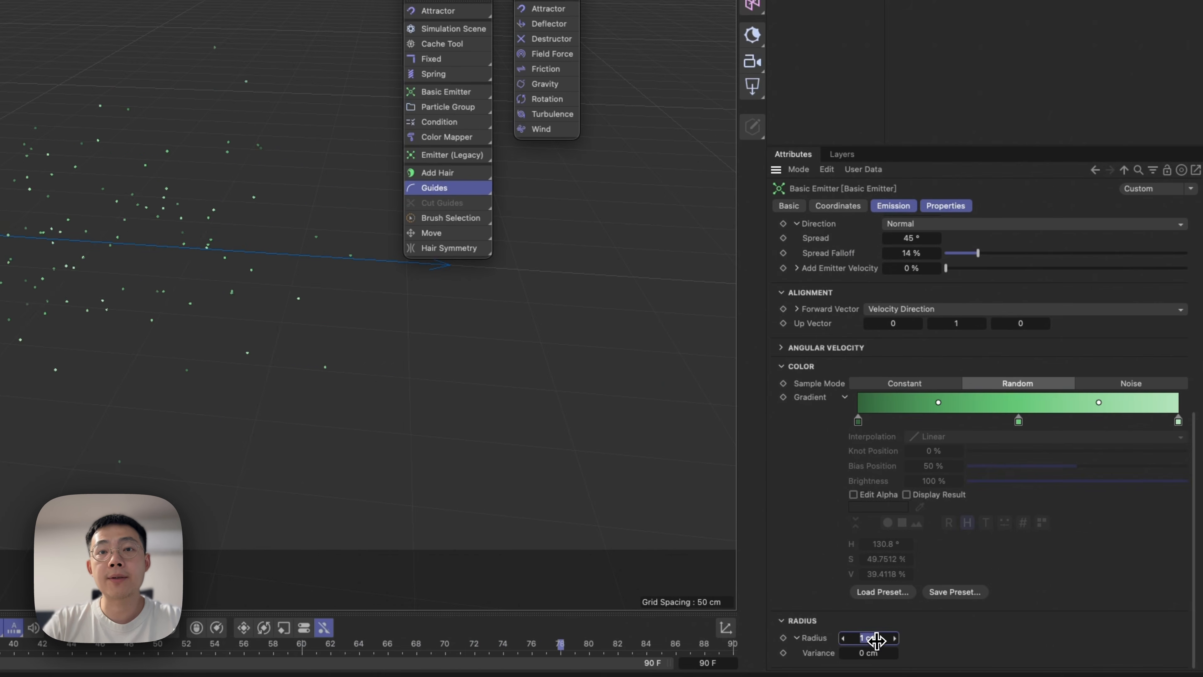
{"action": "left_click", "coordinate": [876, 638]}
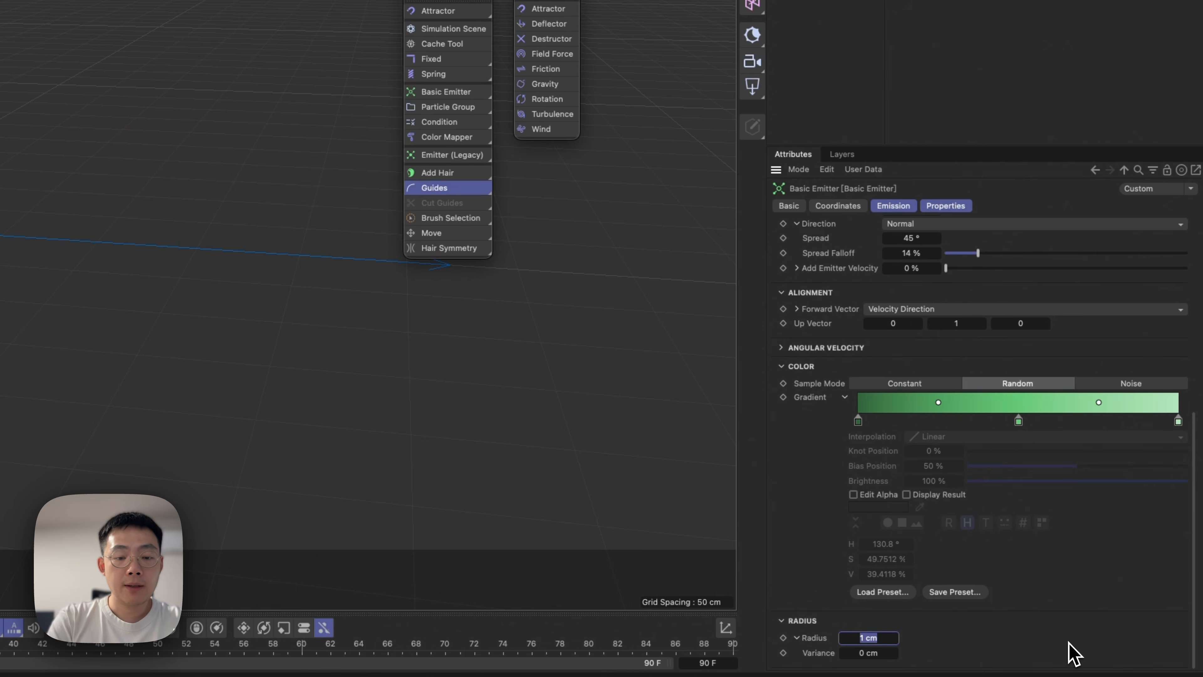
{"action": "type", "text": "5"}
{"action": "key", "text": "Tab"}
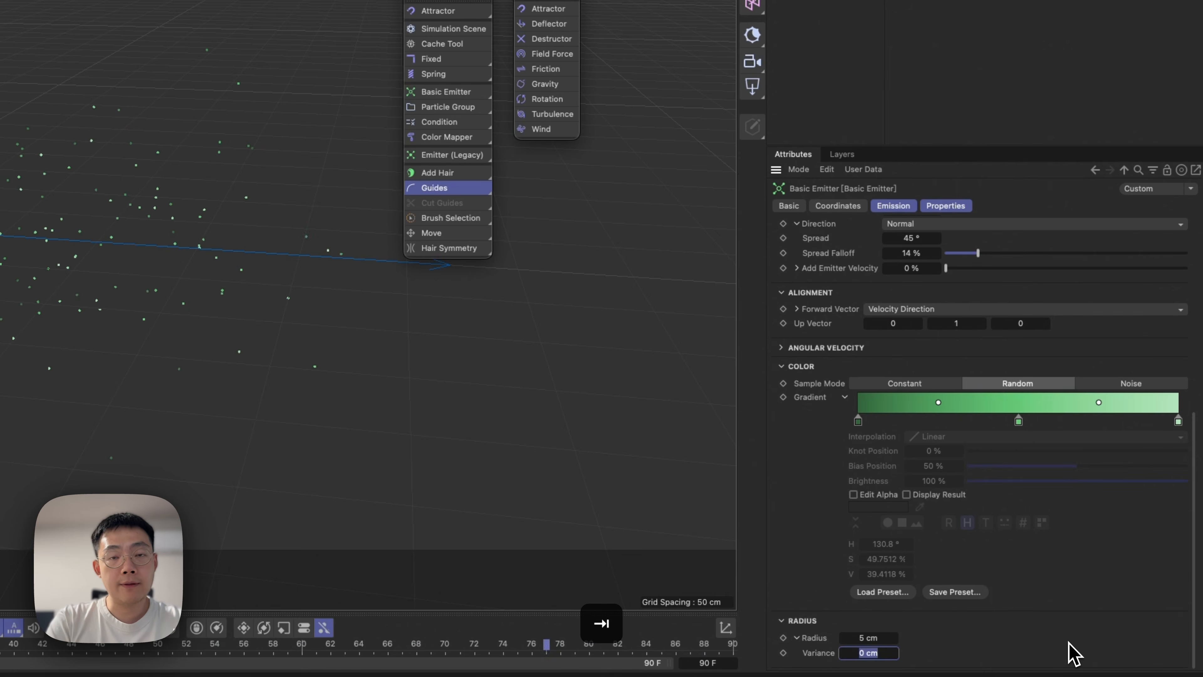
{"action": "type", "text": "2"}
{"action": "key", "text": "Return"}
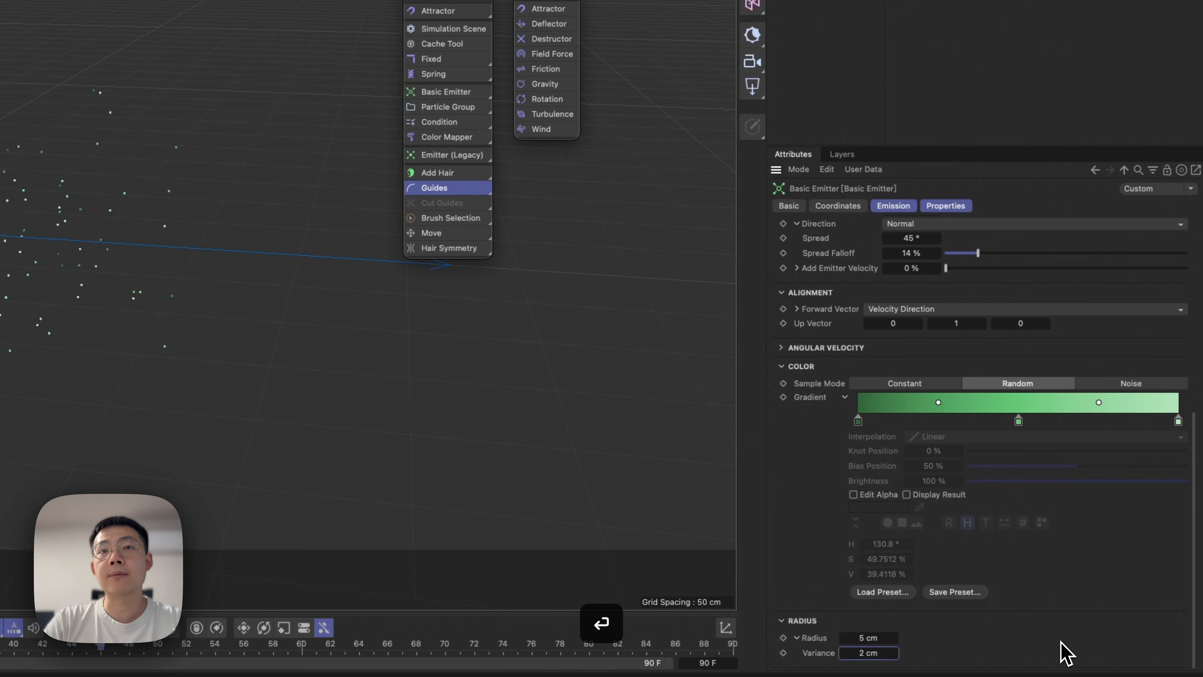
{"action": "scroll", "coordinate": [876, 294], "scroll_direction": "up", "scroll_amount": 10}
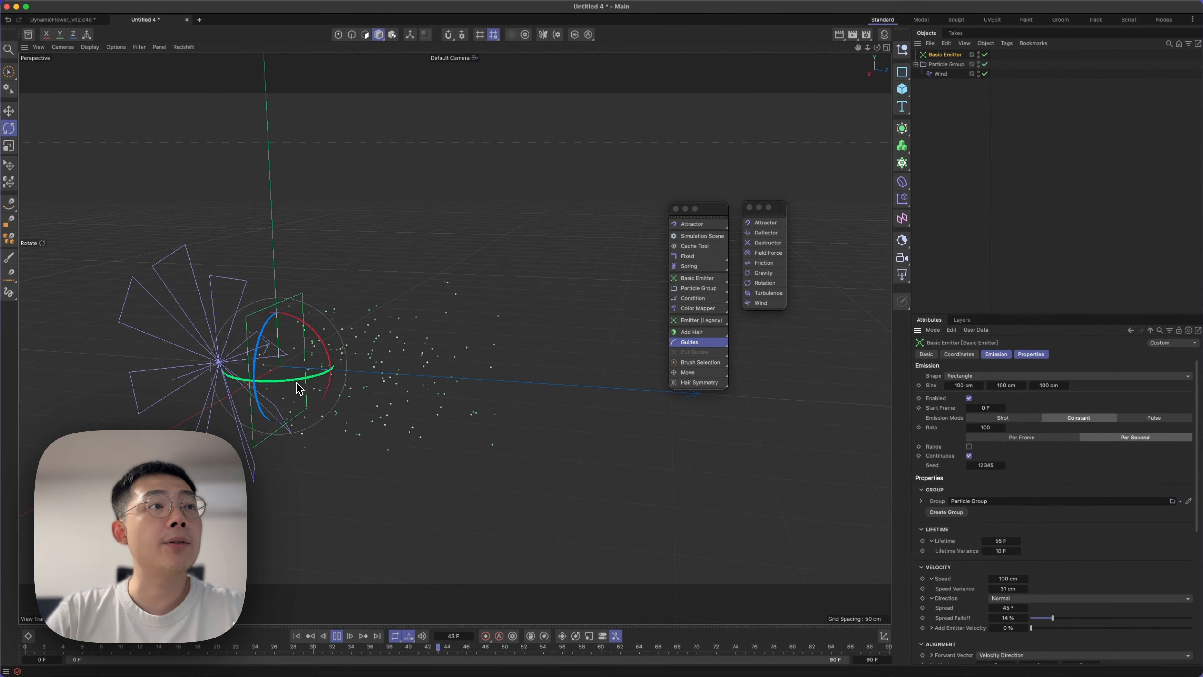
Add a Friction force inside the Particle Group with Strength 3.7 in Force mode, and set the Wind Speed to 18.9 cm.
{"action": "mouse_move", "coordinate": [297, 388]}
{"action": "left_mouse_down", "text": "alt"}
{"action": "mouse_move", "coordinate": [341, 339]}
{"action": "mouse_move", "coordinate": [282, 382]}
{"action": "left_mouse_up", "text": "alt"}
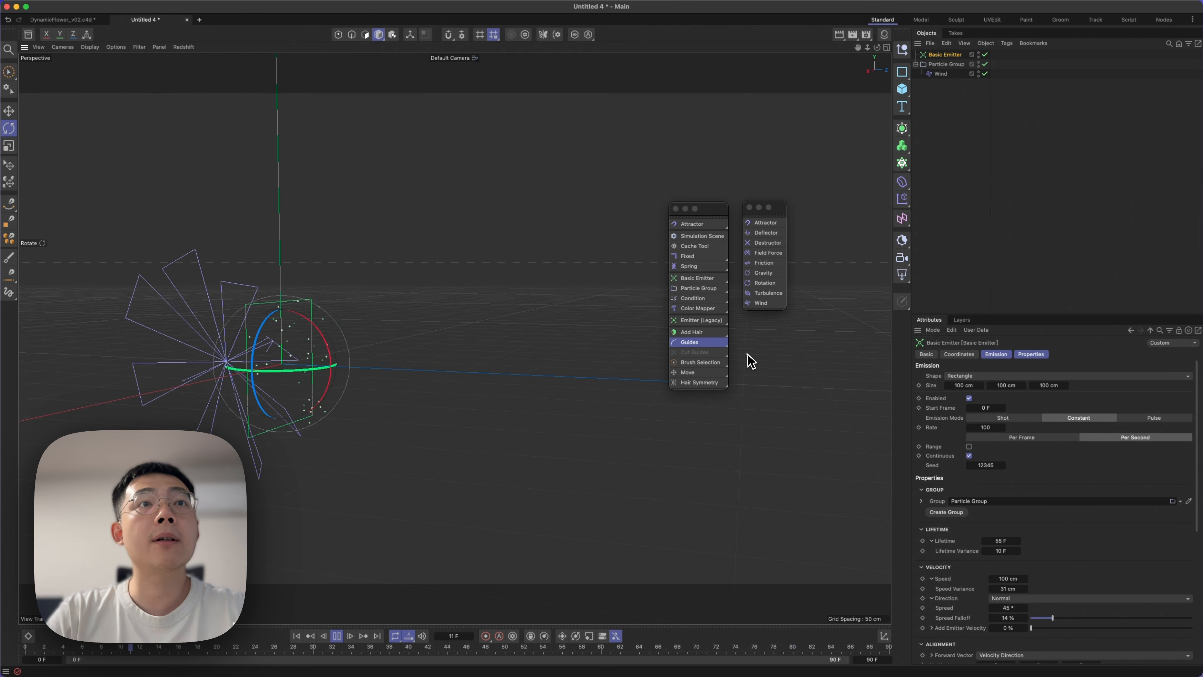
{"action": "left_click", "coordinate": [765, 264]}
{"action": "left_click_drag", "start_coordinate": [941, 61], "coordinate": [974, 93]}
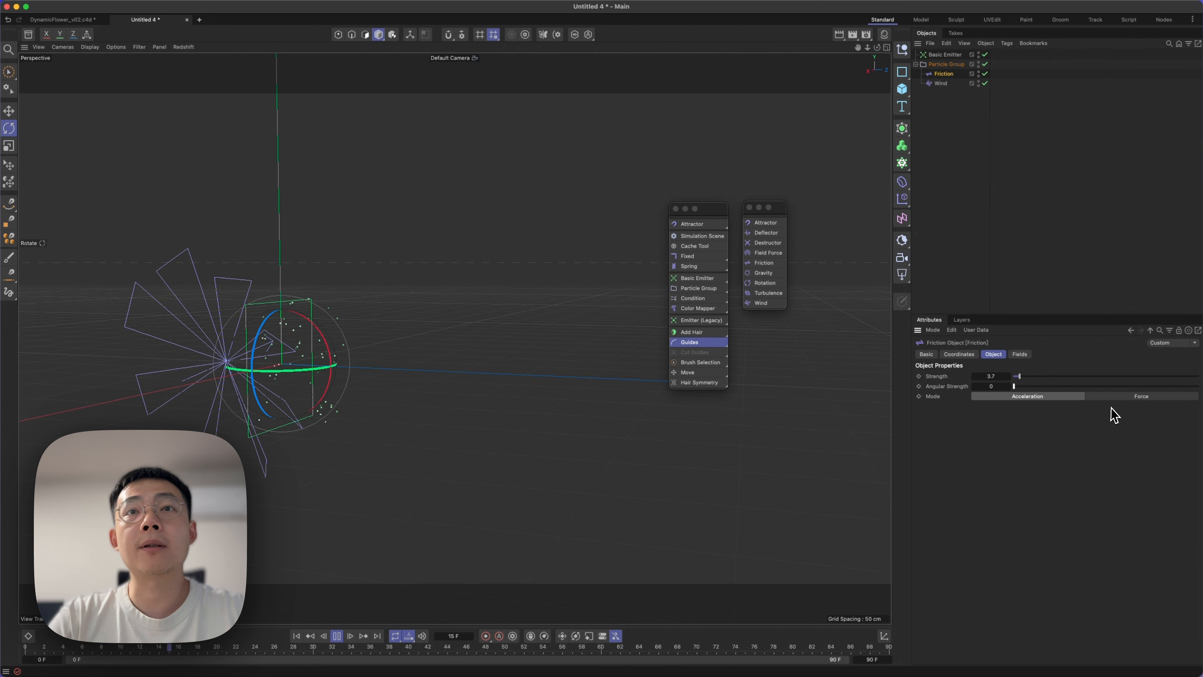
{"action": "left_click", "coordinate": [1130, 398]}
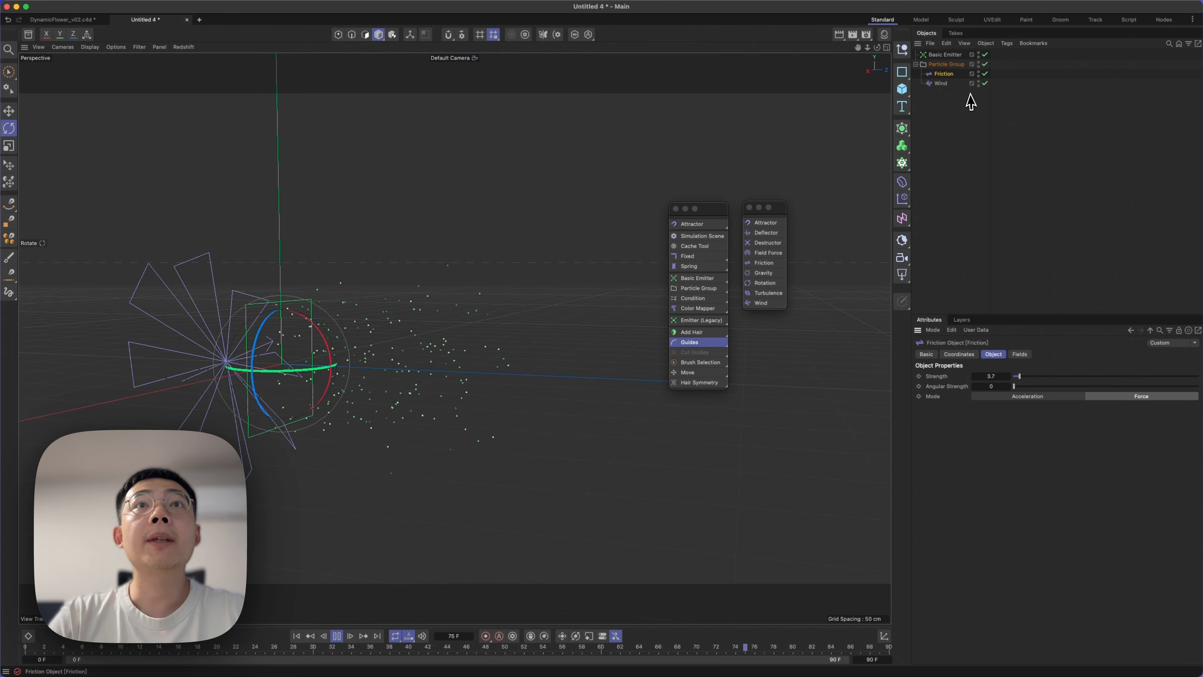
{"action": "left_click", "coordinate": [957, 85]}
{"action": "left_click_drag", "start_coordinate": [1125, 380], "coordinate": [1193, 379]}
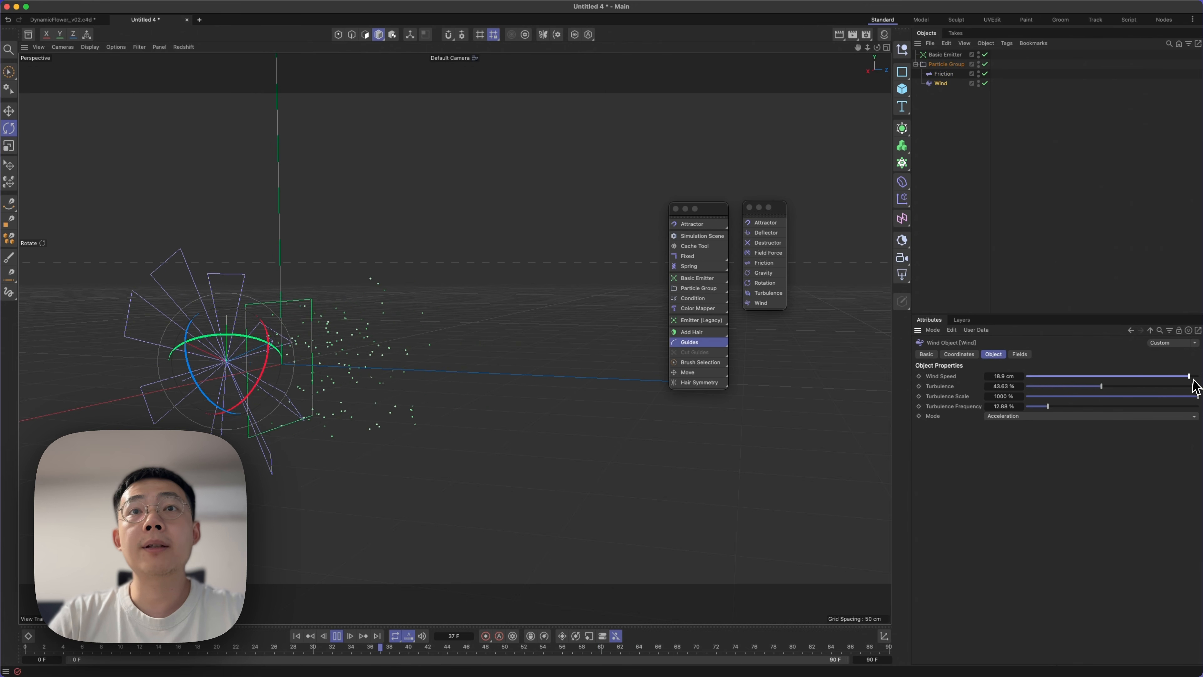
Add a Turbulence force inside the Particle Group with Strength 19.8 cm, Scale 25.47% and Frequency 11.97%.
{"action": "left_click", "coordinate": [767, 292]}
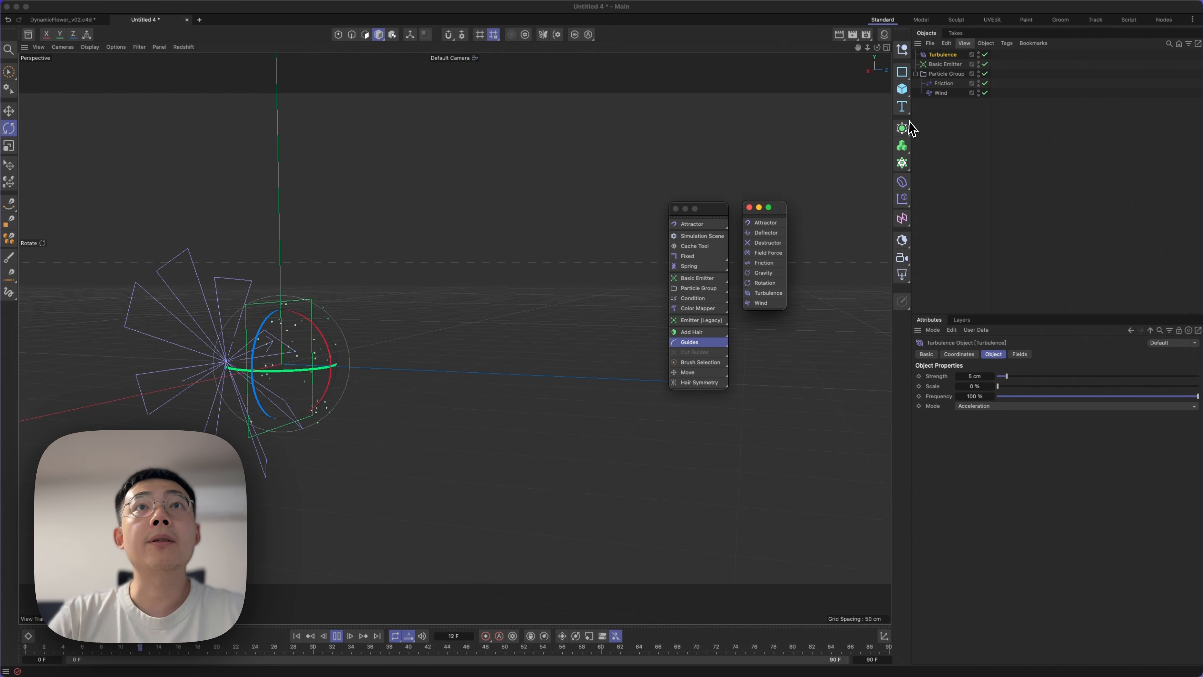
{"action": "left_click_drag", "start_coordinate": [940, 56], "coordinate": [948, 78]}
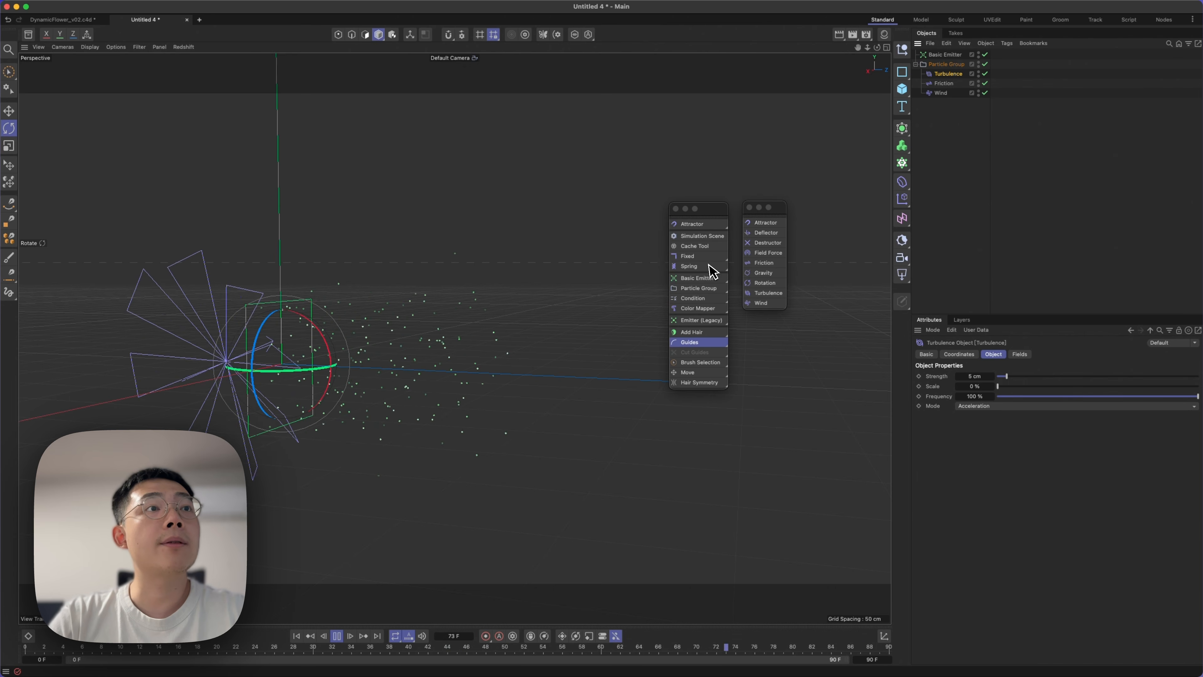
{"action": "left_click_drag", "start_coordinate": [1033, 378], "coordinate": [1121, 378]}
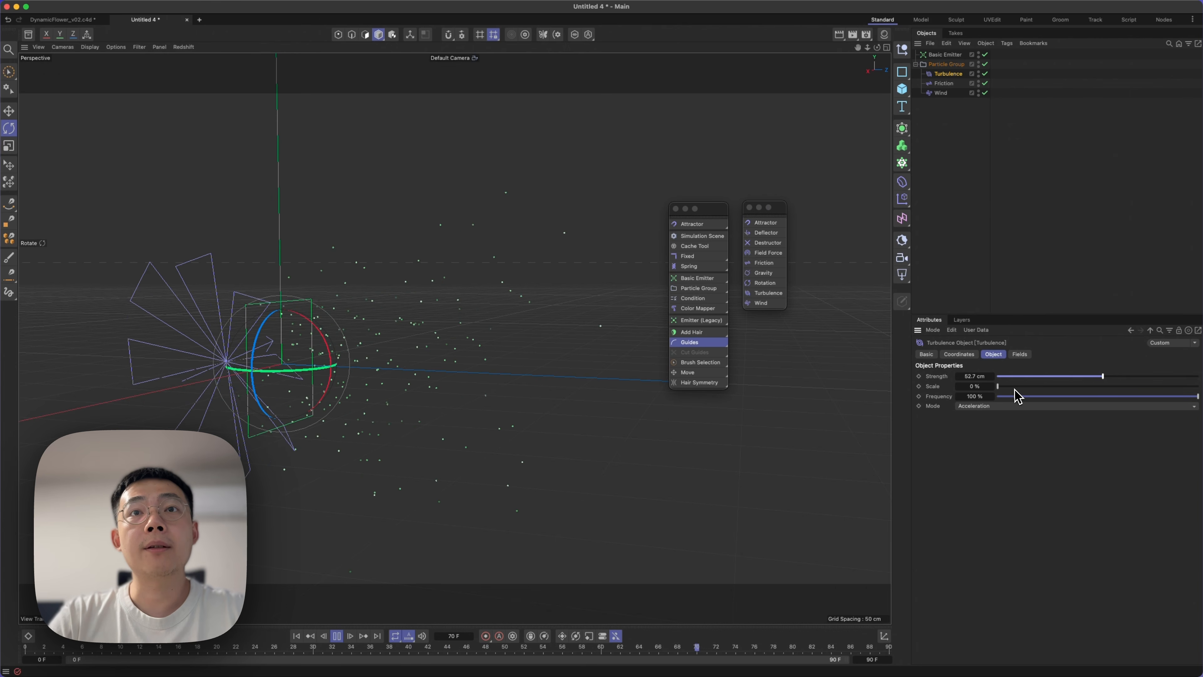
{"action": "left_click_drag", "start_coordinate": [1014, 387], "coordinate": [1046, 386]}
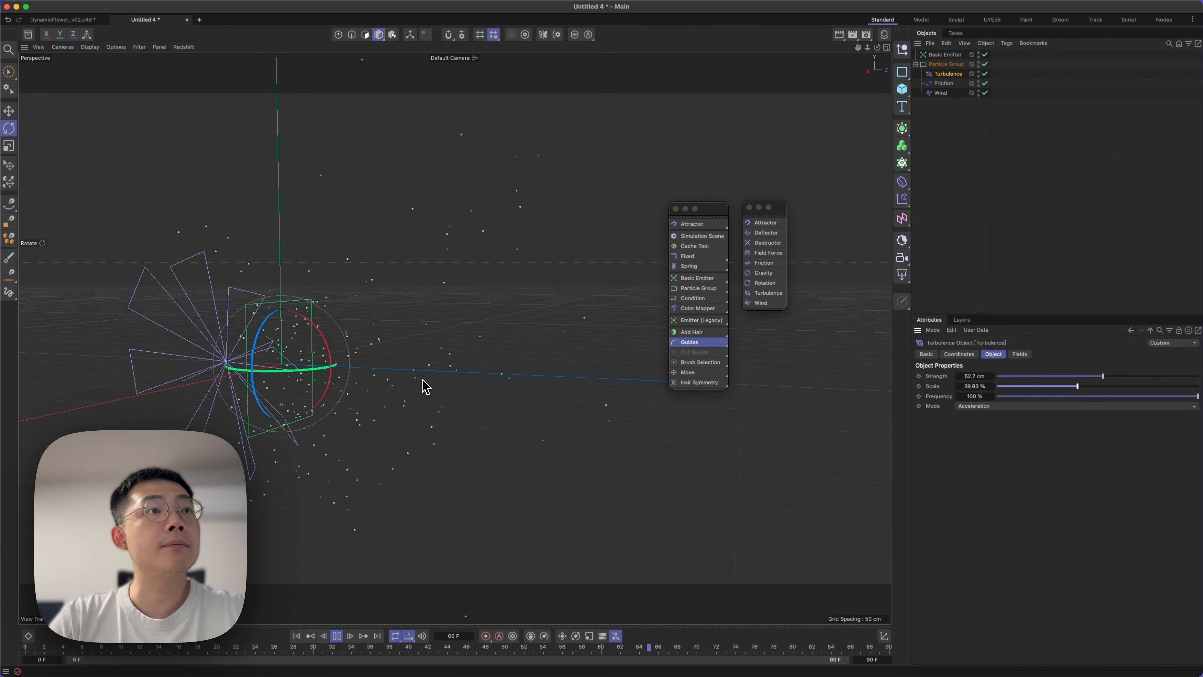
{"action": "left_click_drag", "start_coordinate": [1089, 397], "coordinate": [1041, 407]}
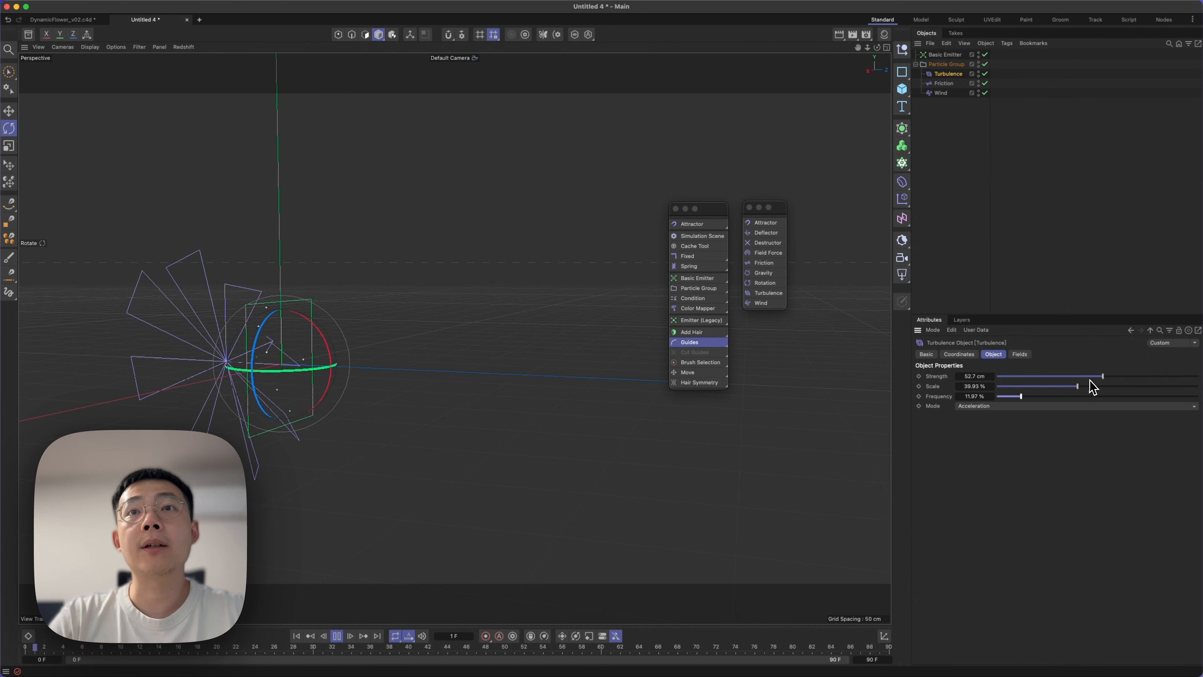
{"action": "left_click_drag", "start_coordinate": [1090, 380], "coordinate": [1045, 379]}
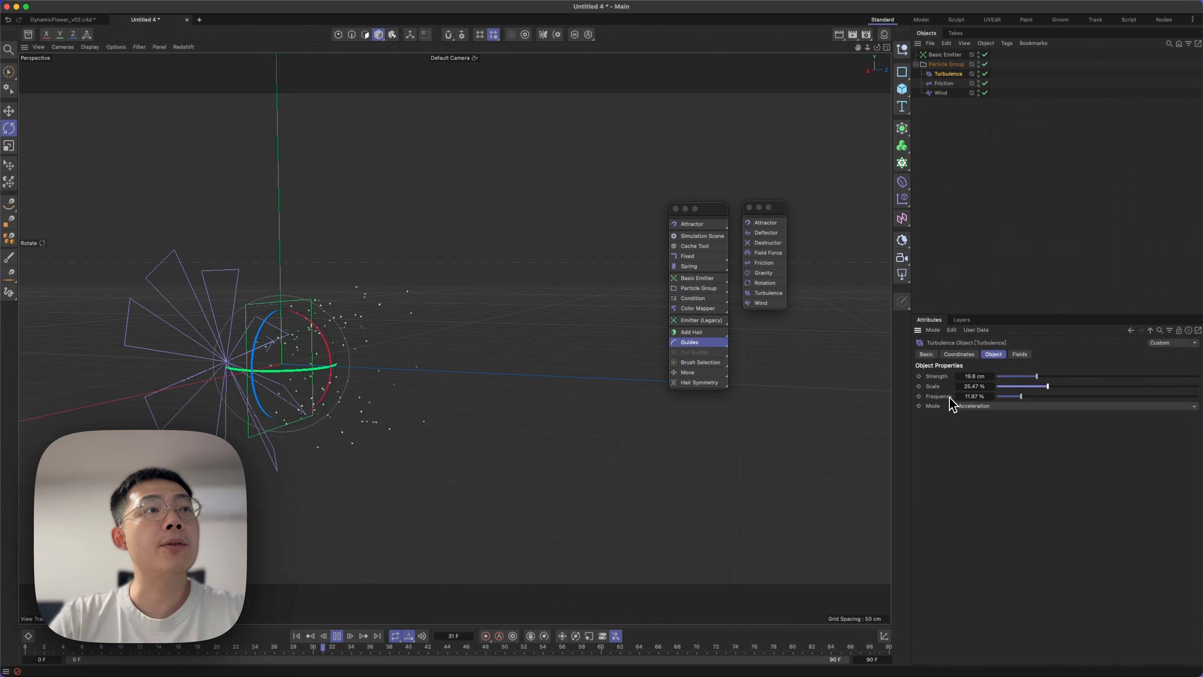
{"action": "left_click_drag", "start_coordinate": [340, 349], "coordinate": [408, 338]}
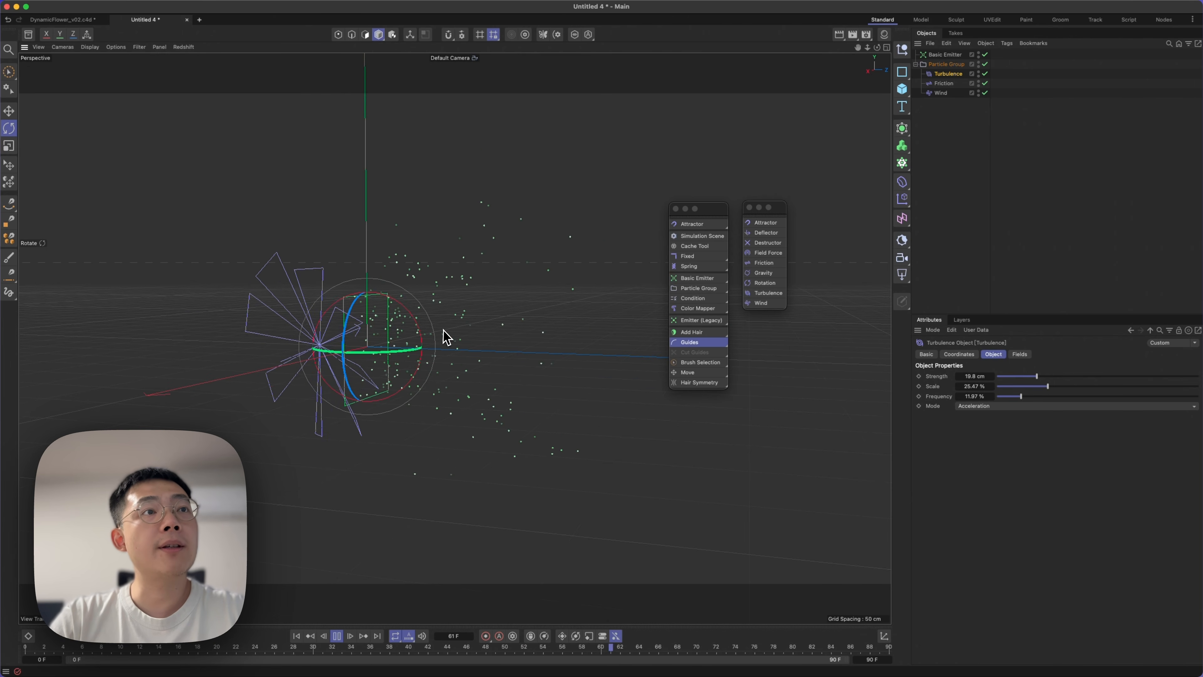
{"action": "left_click_drag", "start_coordinate": [453, 338], "coordinate": [431, 379], "text": "alt"}
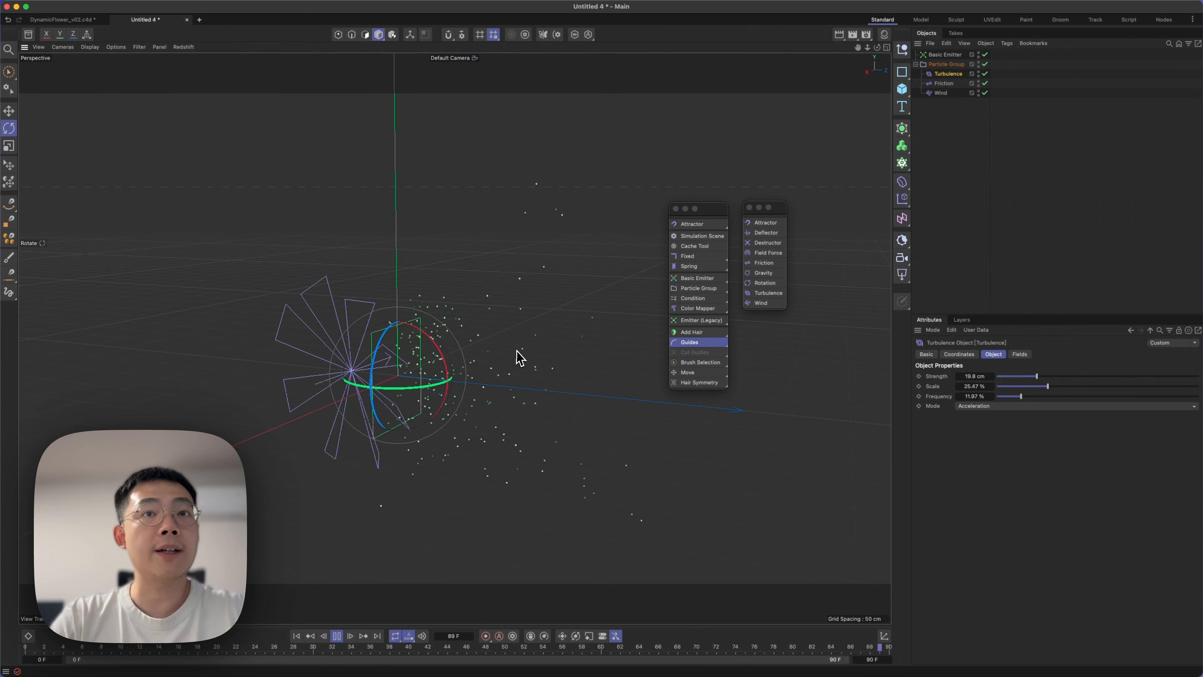
Change the Basic Emitter's emission Shape to Circle.
{"action": "left_click", "coordinate": [943, 55]}
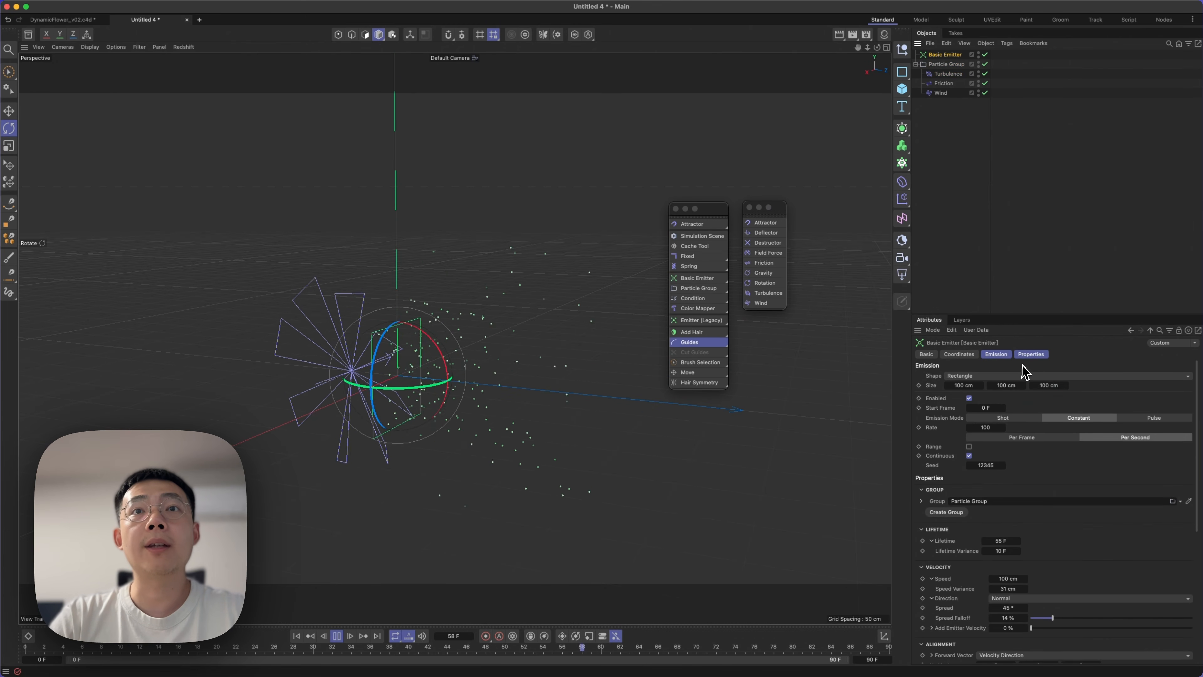
{"action": "left_click", "coordinate": [955, 376]}
{"action": "left_click", "coordinate": [975, 408]}
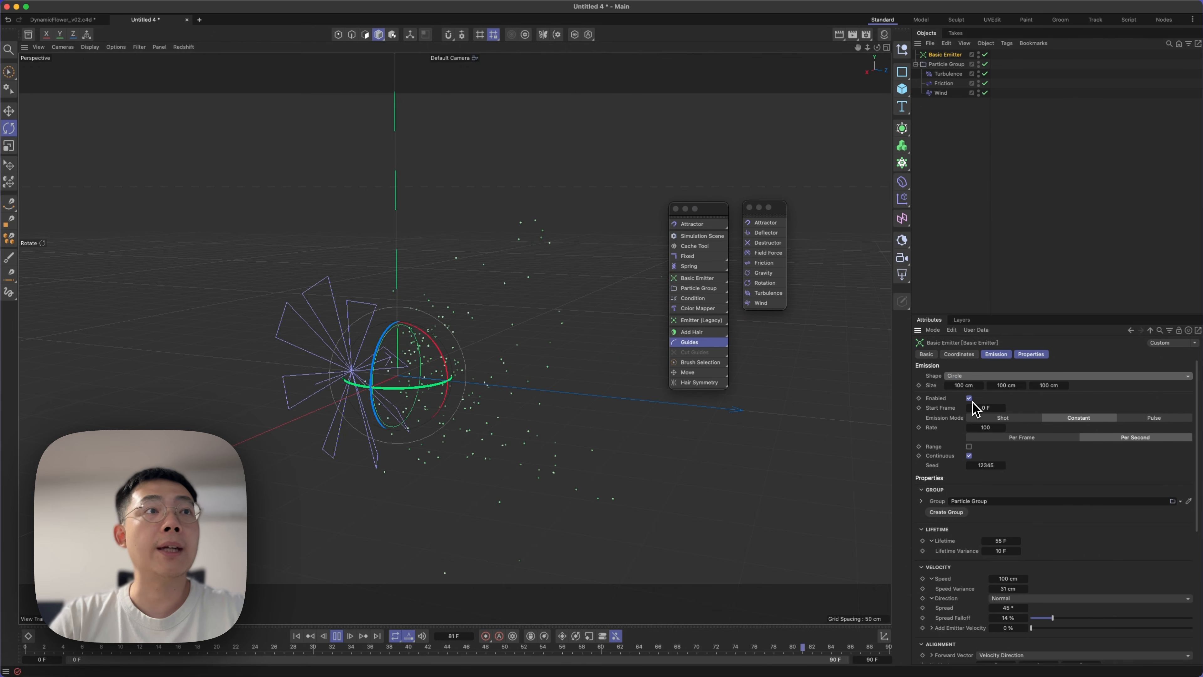
Rotate the Basic Emitter so it emits upward and move it up and away from the Wind object.
{"action": "left_click_drag", "start_coordinate": [440, 353], "coordinate": [425, 272]}
{"action": "key", "text": "e"}
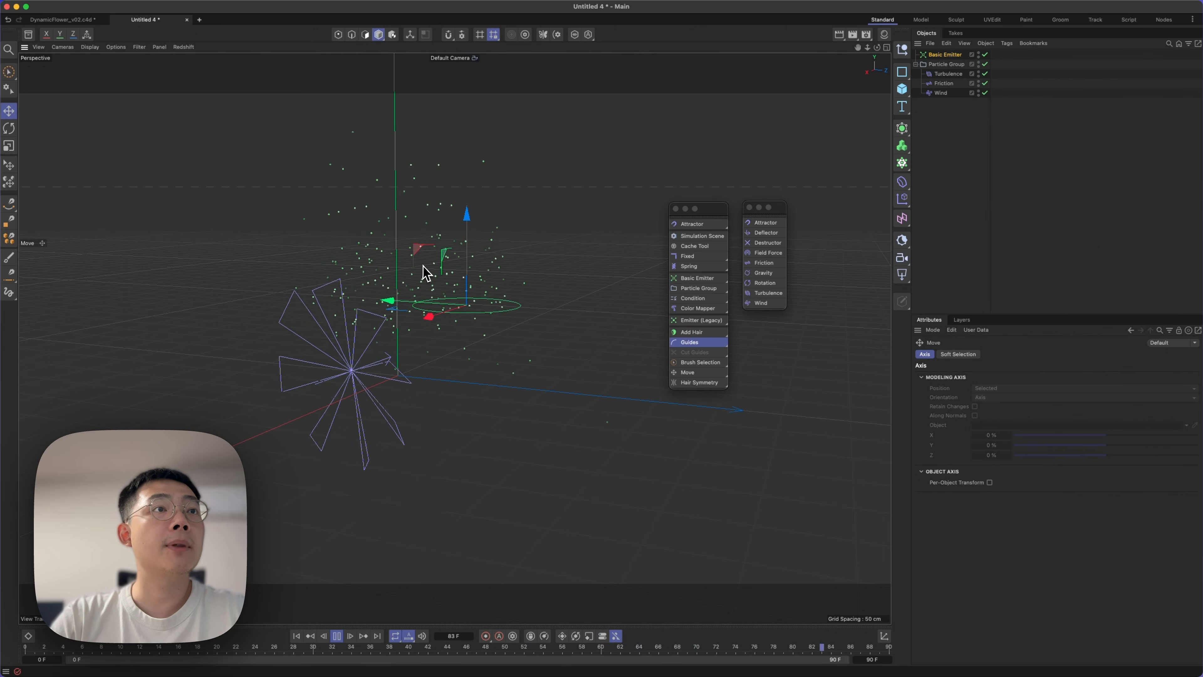
{"action": "middle_click_drag", "start_coordinate": [470, 302], "coordinate": [488, 359], "text": "alt"}
{"action": "left_click_drag", "start_coordinate": [488, 359], "coordinate": [533, 363], "text": "alt"}
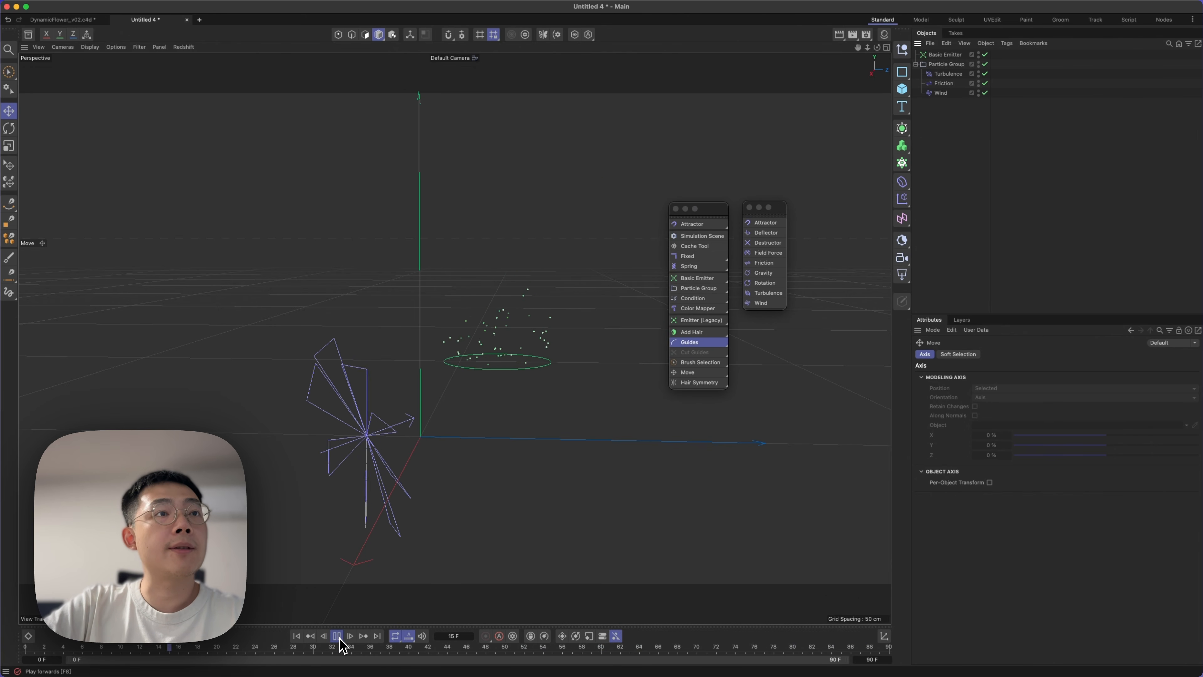
Start the Redshift IPR in the viewport and add an RS Object render tag to the Particle Group.
{"action": "left_click", "coordinate": [182, 47]}
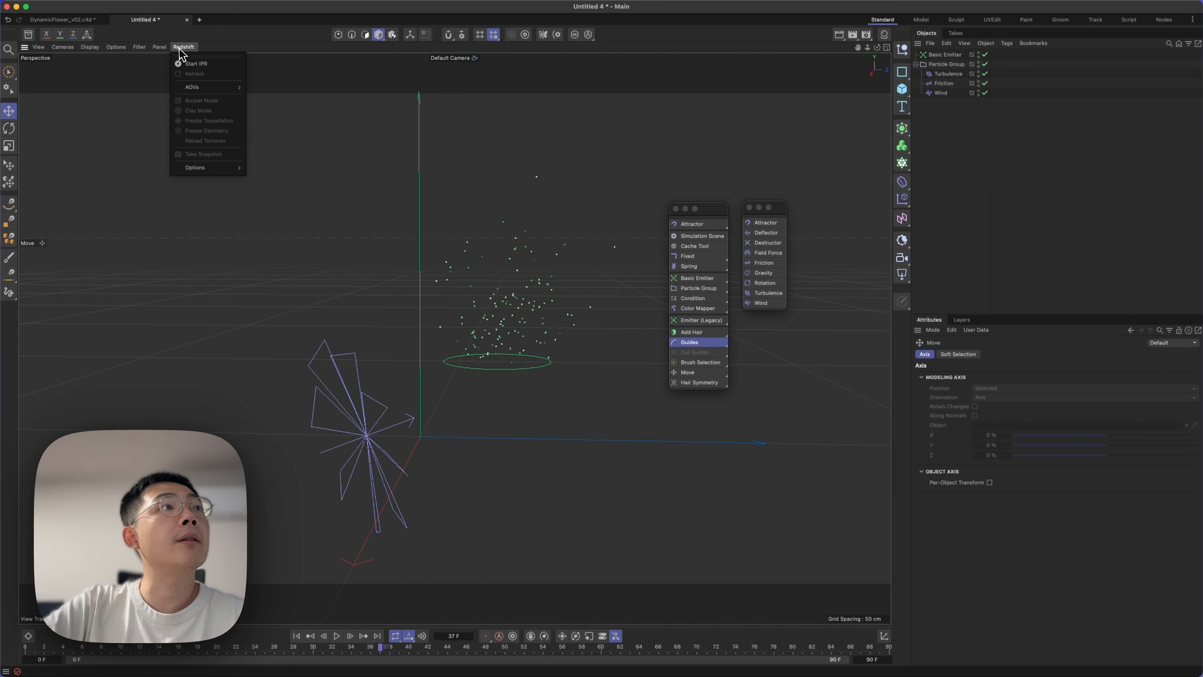
{"action": "left_click", "coordinate": [188, 65]}
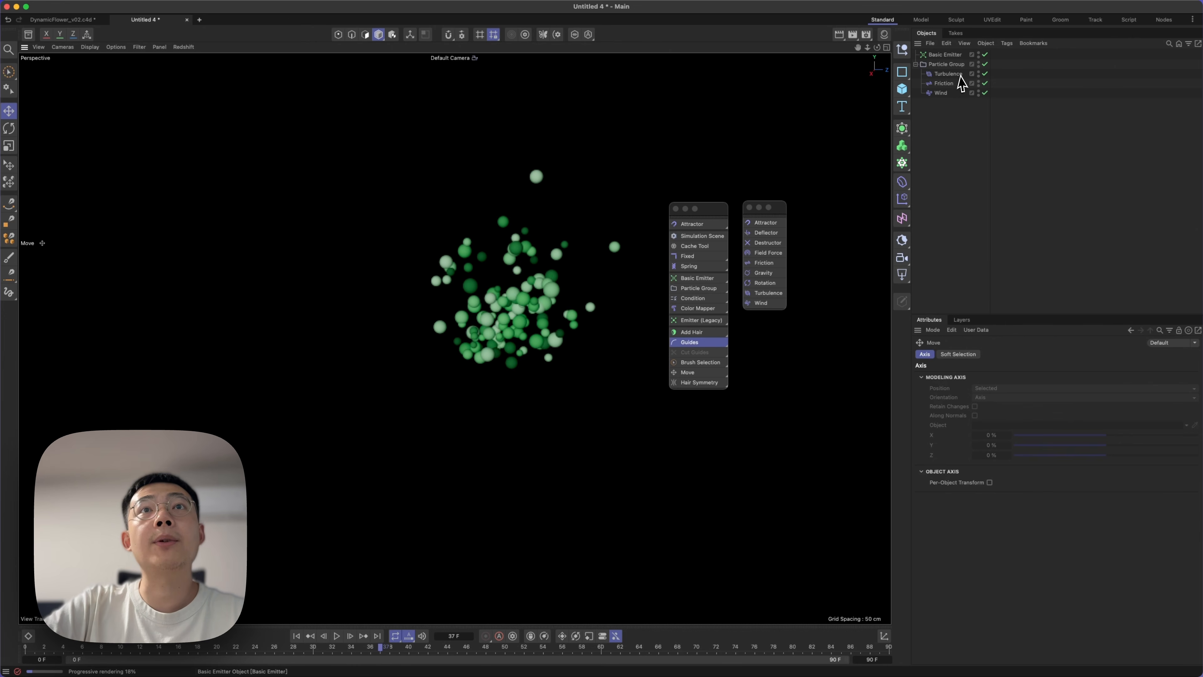
{"action": "left_click", "coordinate": [946, 64]}
{"action": "right_click", "coordinate": [946, 66]}
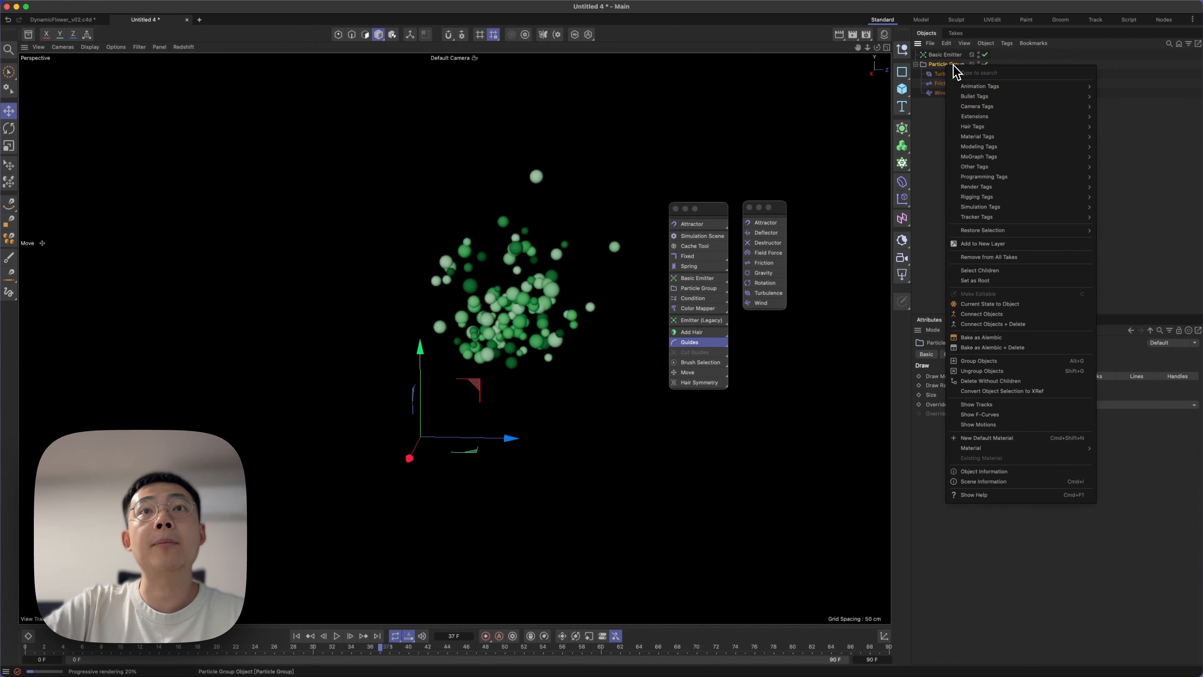
{"action": "mouse_move", "coordinate": [997, 192]}
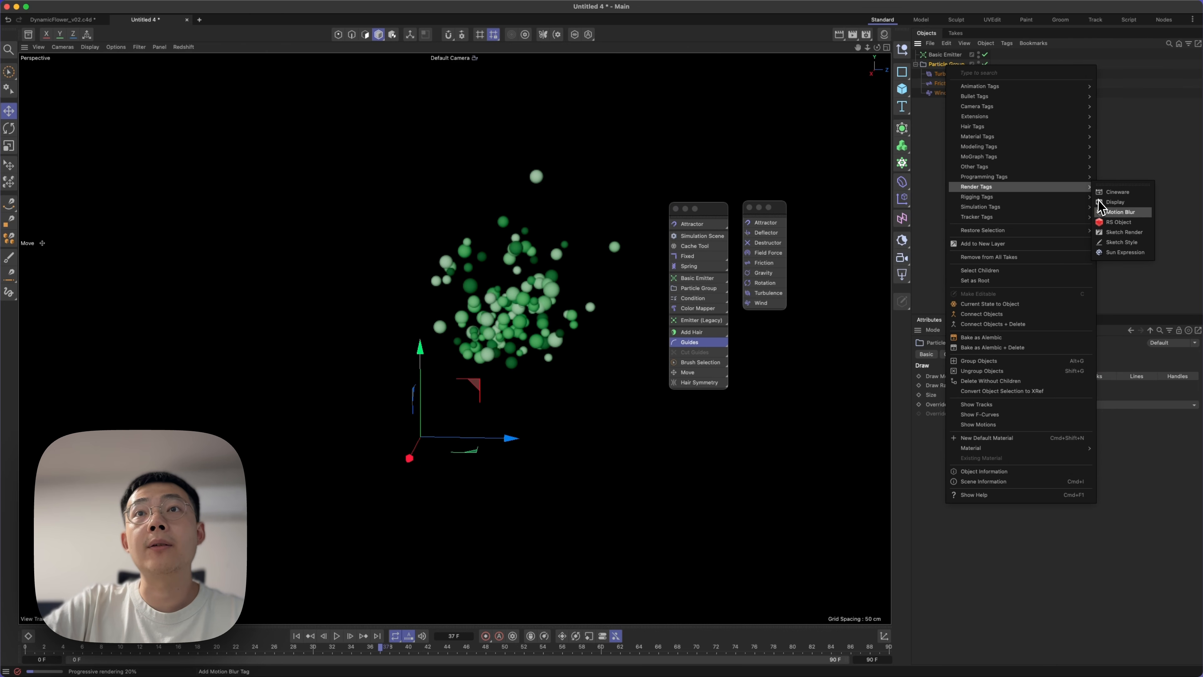
{"action": "left_click", "coordinate": [1117, 222]}
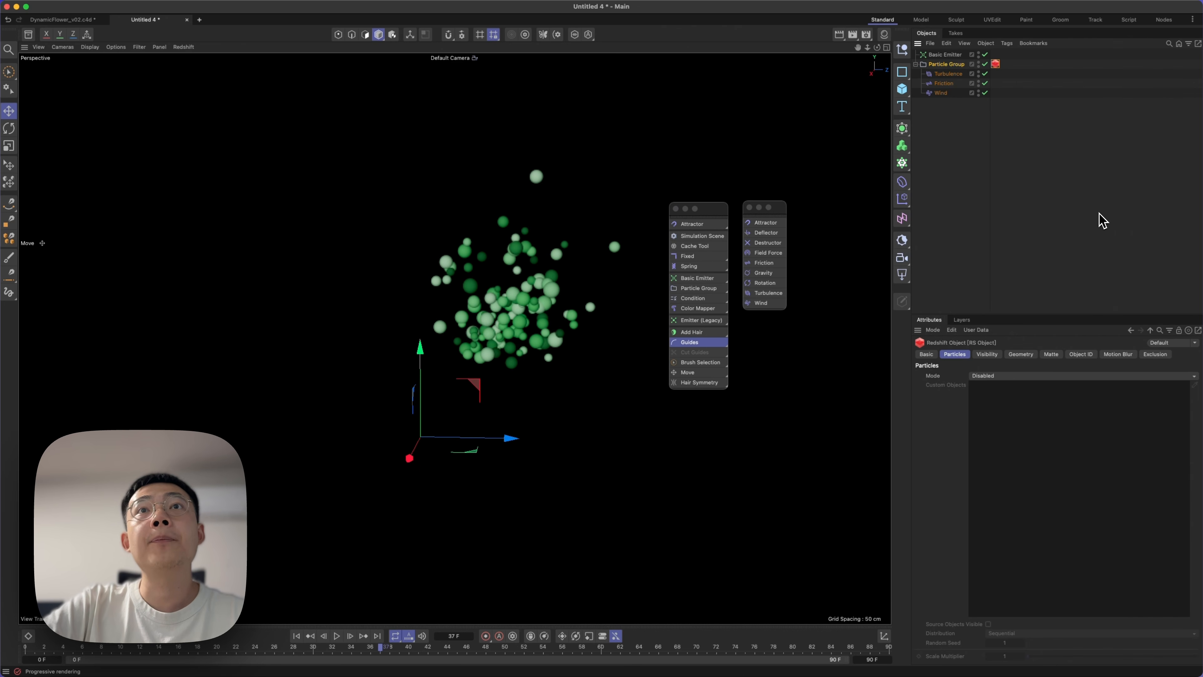
Set the RS Object tag's Particles Mode to Custom Objects and create a Figure primitive.
{"action": "left_click", "coordinate": [974, 375]}
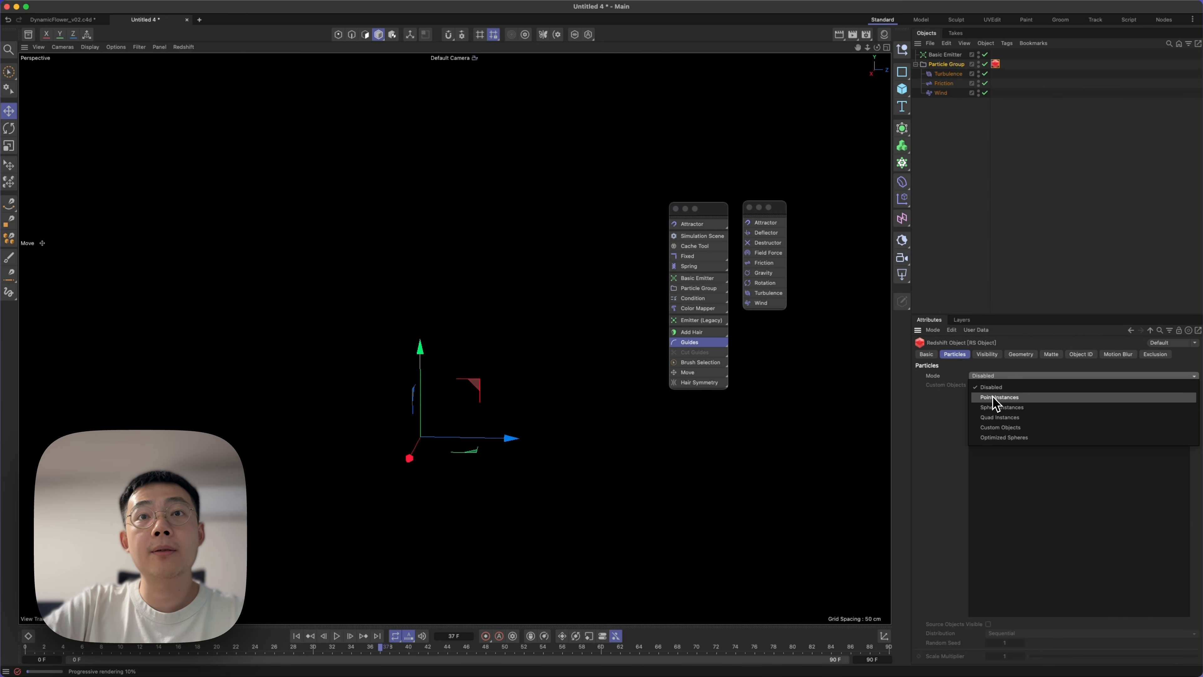
{"action": "left_click", "coordinate": [1008, 432]}
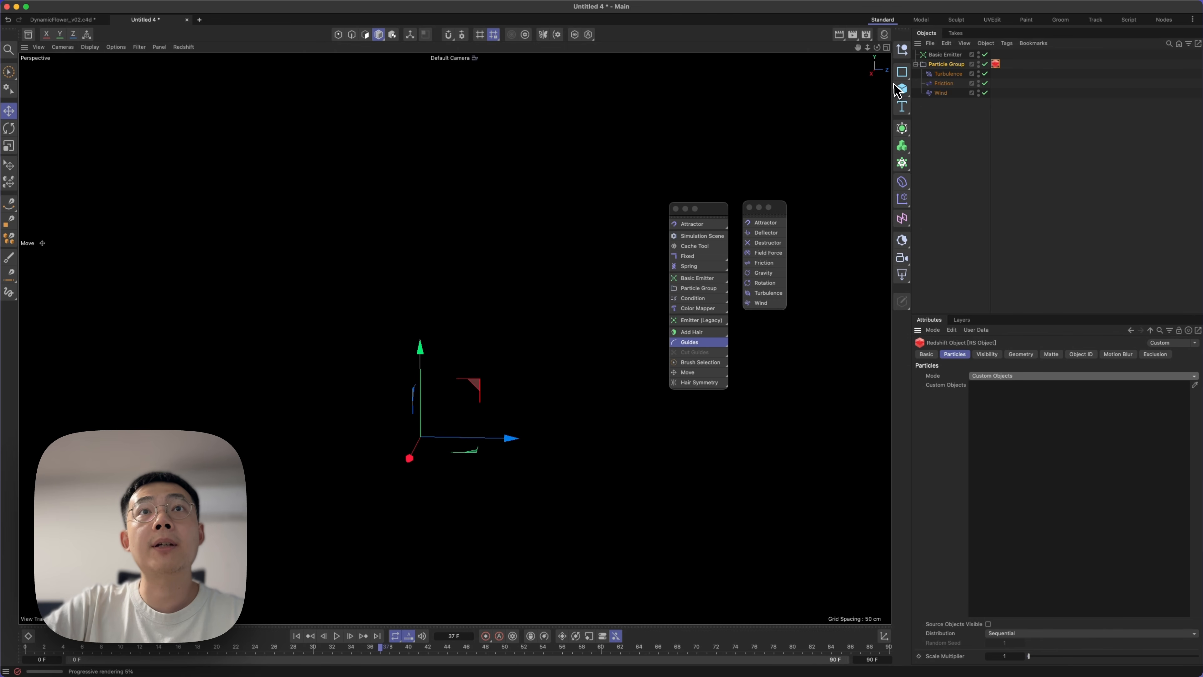
{"action": "left_click", "coordinate": [903, 89]}
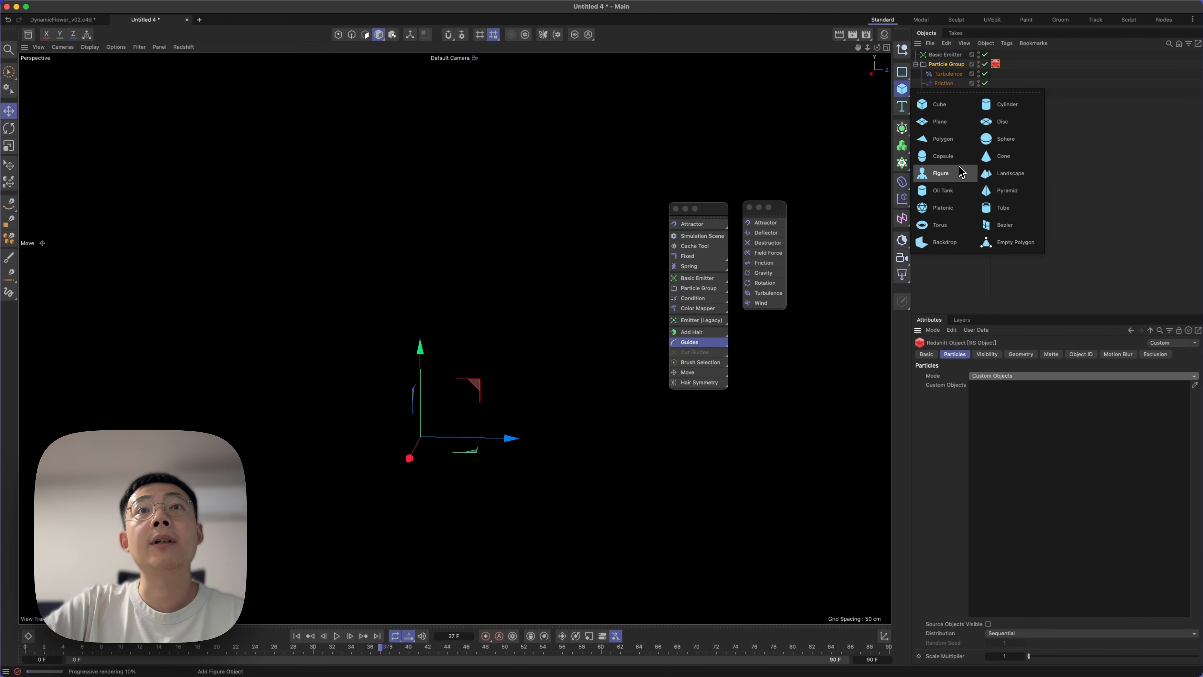
{"action": "left_click", "coordinate": [947, 176]}
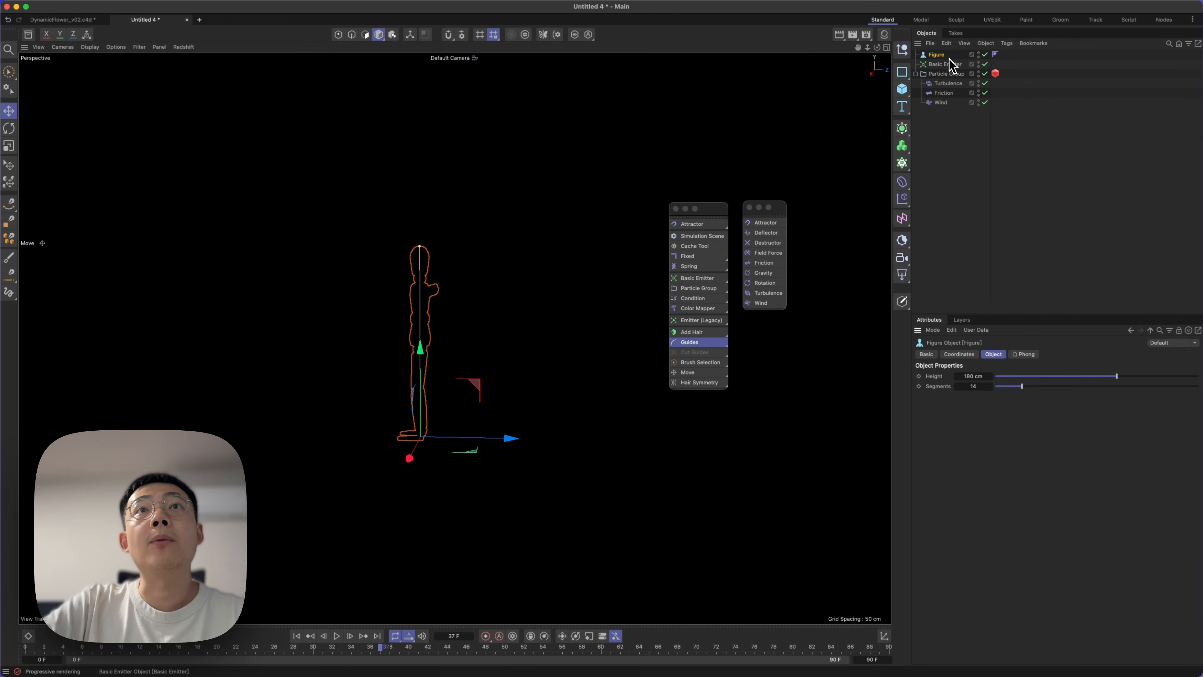
Assign the Figure as the RS Object tag's custom object and set the Scale Multiplier to 0.001.
{"action": "left_click", "coordinate": [996, 73]}
{"action": "left_click_drag", "start_coordinate": [937, 55], "coordinate": [1030, 467]}
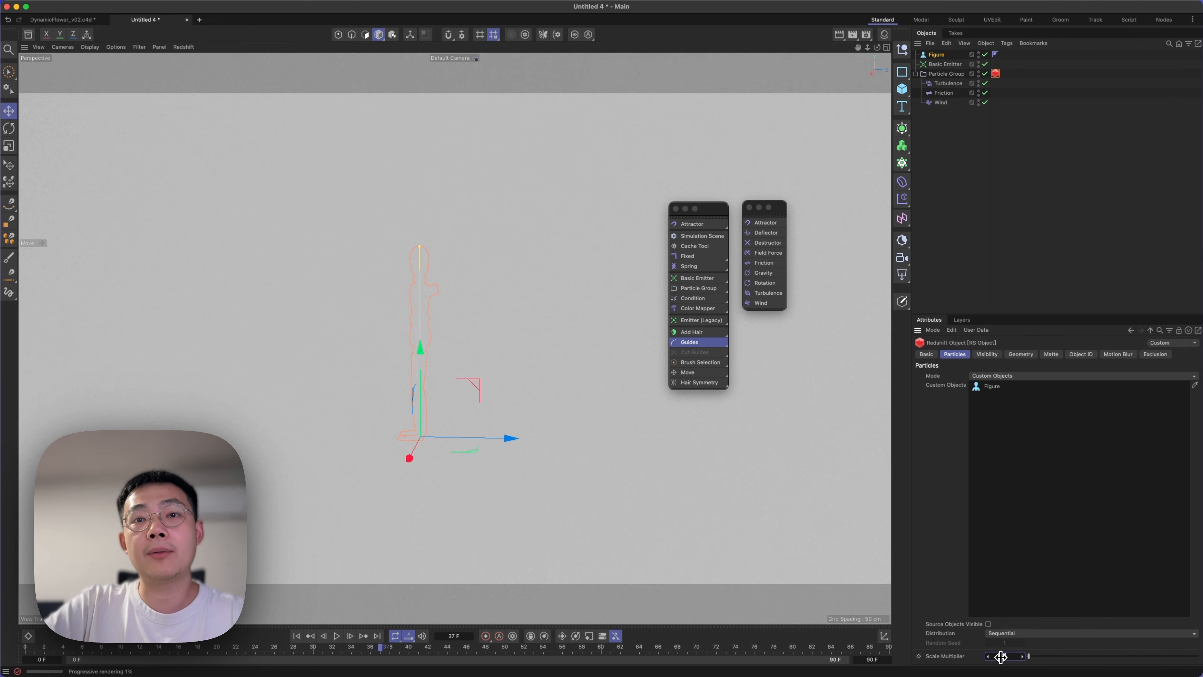
{"action": "type", "text": ".001"}
{"action": "key", "text": "Return"}
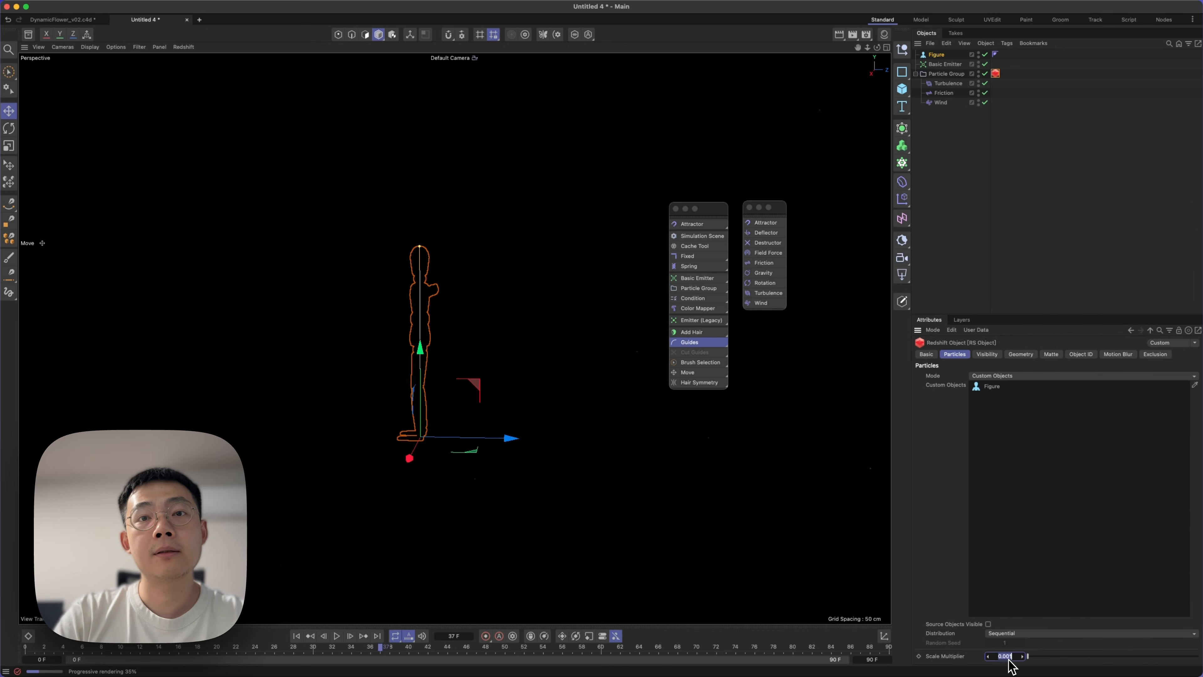
Try the RS Object tag's Optimized Spheres and Quad Instances particle modes, and disable the Figure.
{"action": "left_click", "coordinate": [1020, 377]}
{"action": "left_click", "coordinate": [1016, 438]}
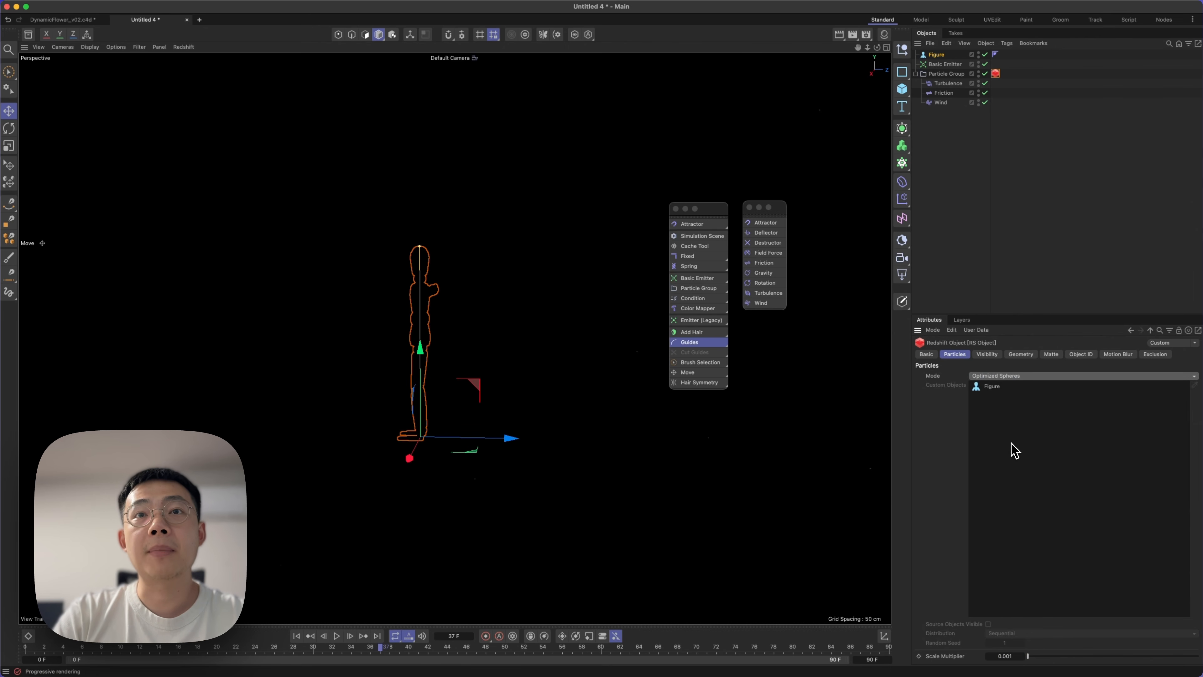
{"action": "left_click", "coordinate": [984, 55]}
{"action": "left_click", "coordinate": [990, 377]}
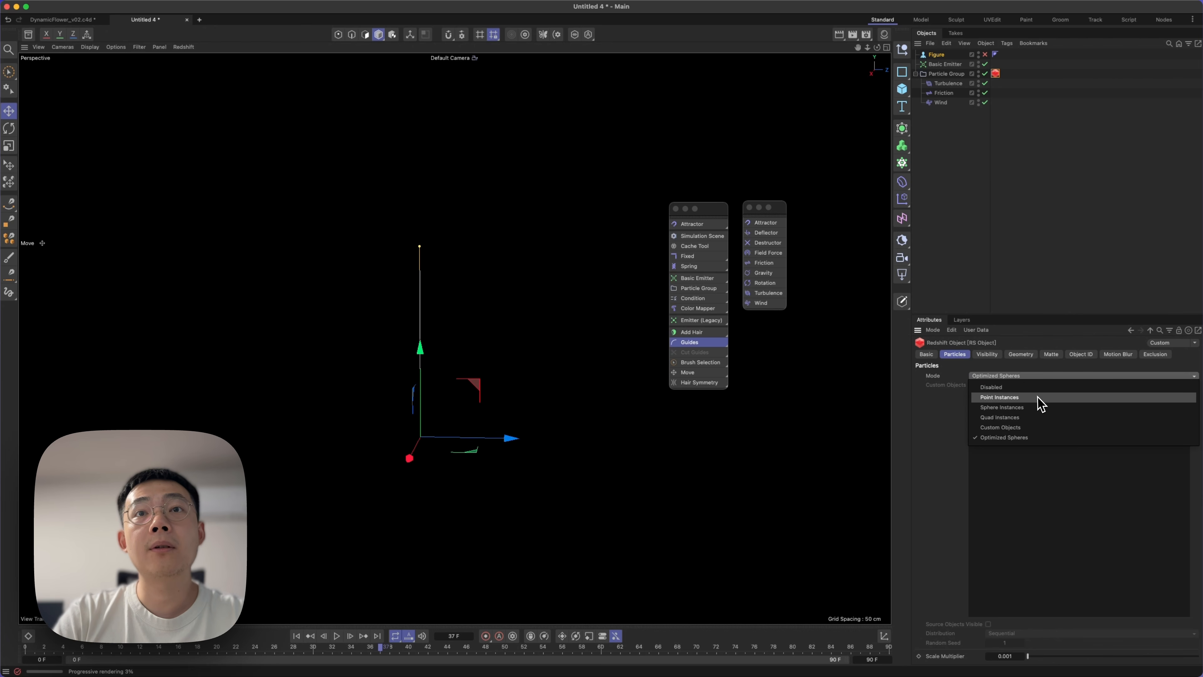
{"action": "left_click", "coordinate": [1034, 418]}
{"action": "left_click", "coordinate": [962, 114]}
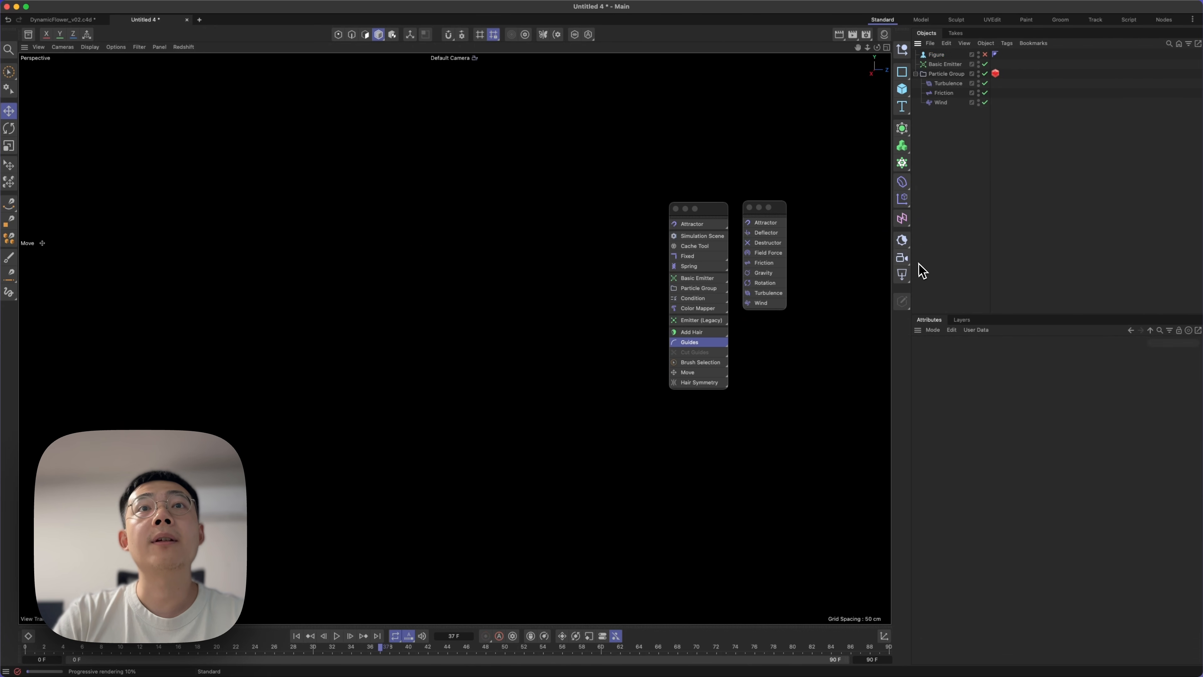
Add an RS Dome Light to the scene and inspect the lit particles from an angled view.
{"action": "left_click_drag", "start_coordinate": [900, 280], "coordinate": [952, 376]}
{"action": "left_click", "coordinate": [1015, 217]}
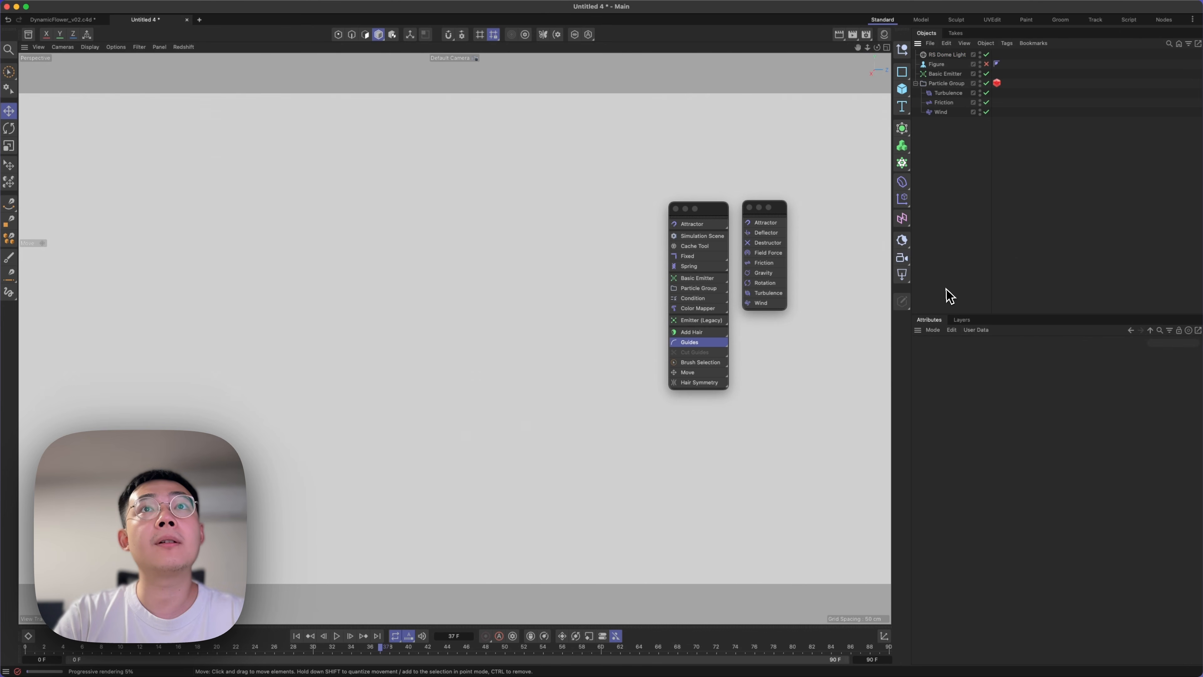
{"action": "left_click", "coordinate": [968, 55]}
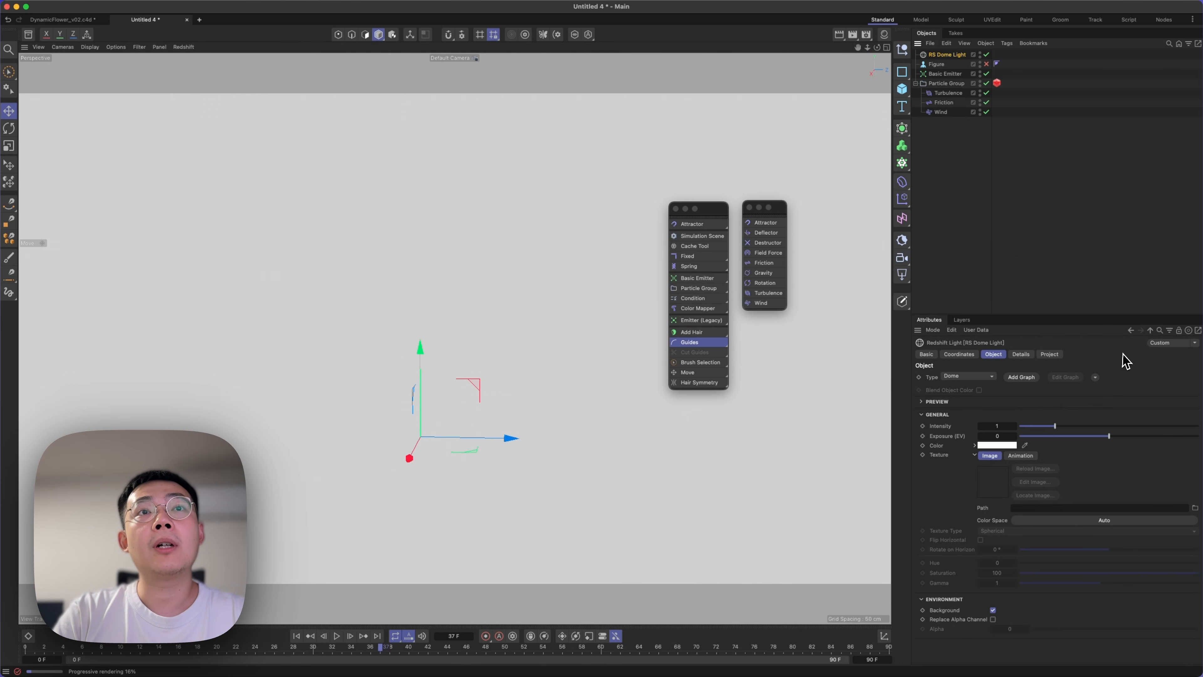
{"action": "left_click_drag", "start_coordinate": [545, 420], "coordinate": [476, 423], "text": "alt"}
{"action": "right_click_drag", "start_coordinate": [476, 423], "coordinate": [295, 500], "text": "alt"}
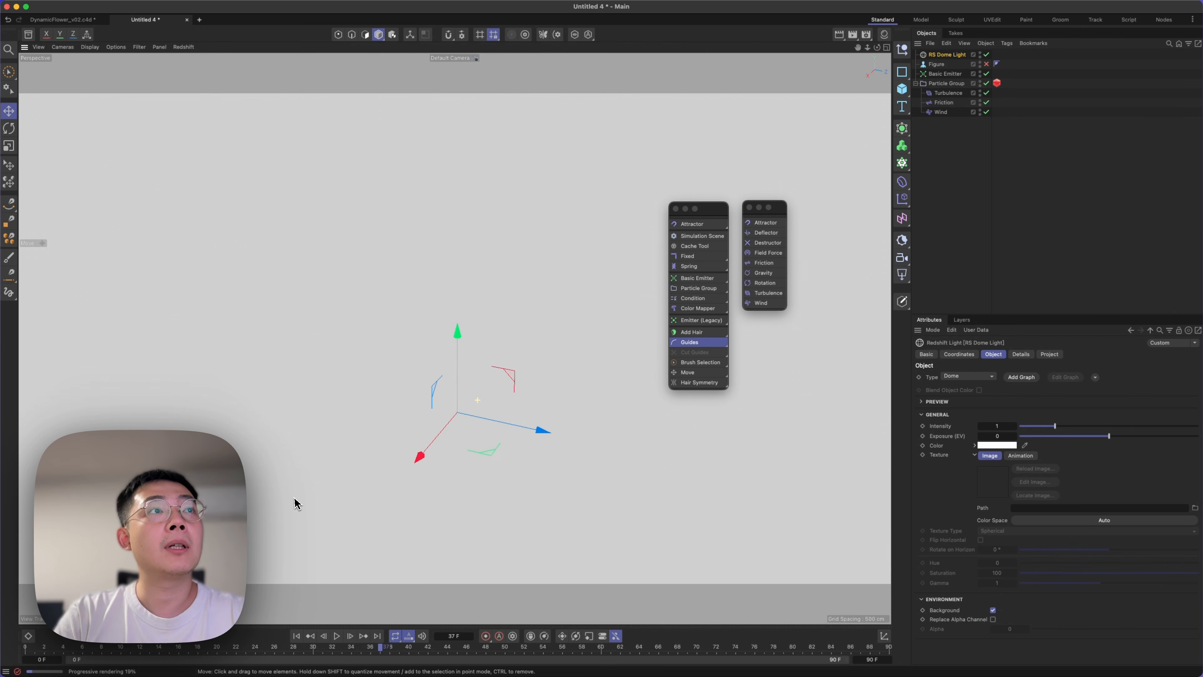
{"action": "scroll", "coordinate": [516, 371], "scroll_direction": "down", "scroll_amount": 3}
{"action": "right_click_drag", "start_coordinate": [516, 371], "coordinate": [611, 335], "text": "alt"}
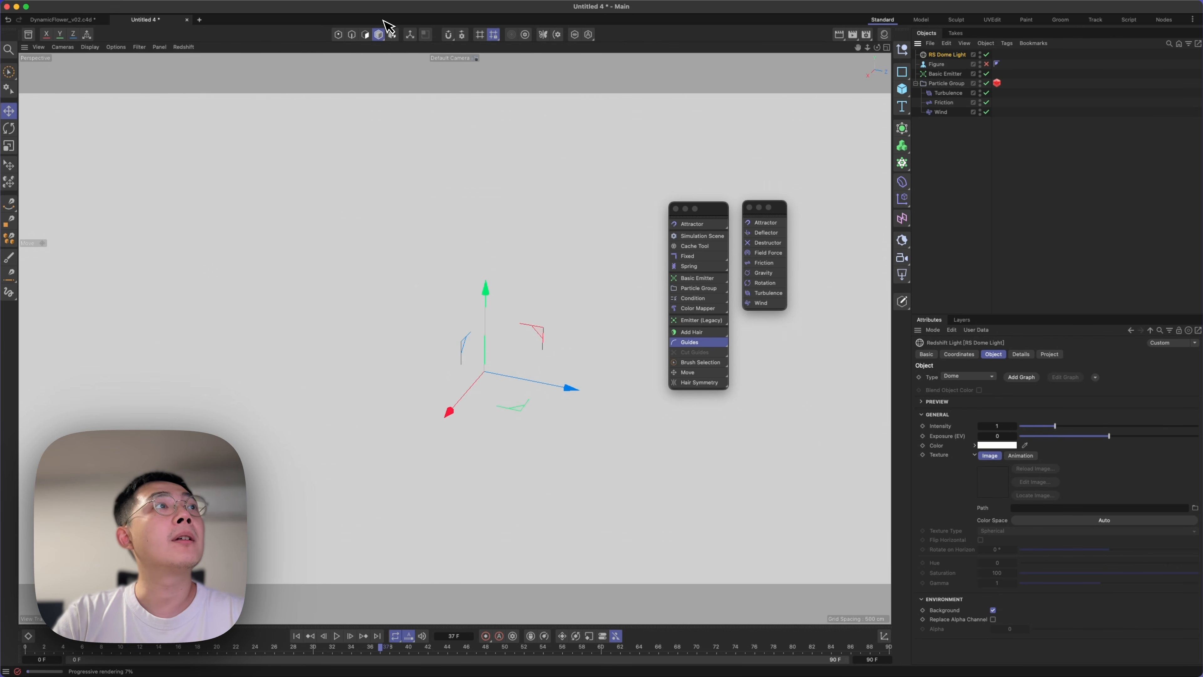
Stop the Redshift IPR in the viewport and disable the RS Dome Light.
{"action": "left_click", "coordinate": [184, 47]}
{"action": "left_click", "coordinate": [194, 71]}
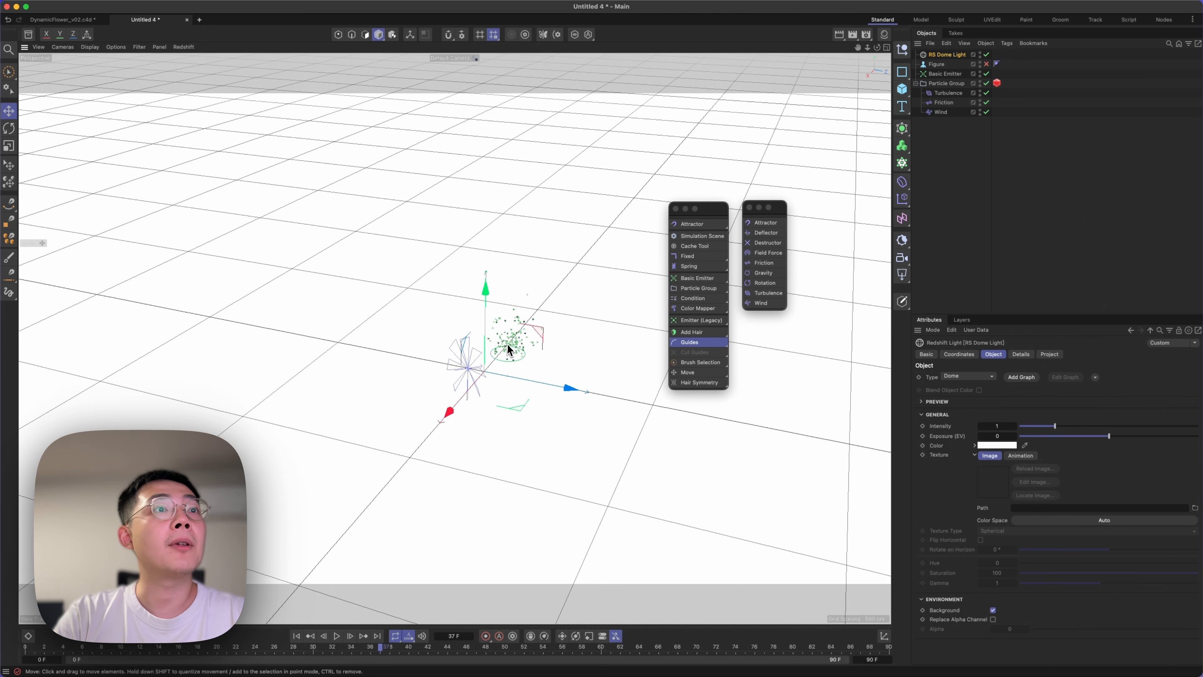
{"action": "left_click_drag", "start_coordinate": [508, 345], "coordinate": [599, 250]}
{"action": "key", "text": "2"}
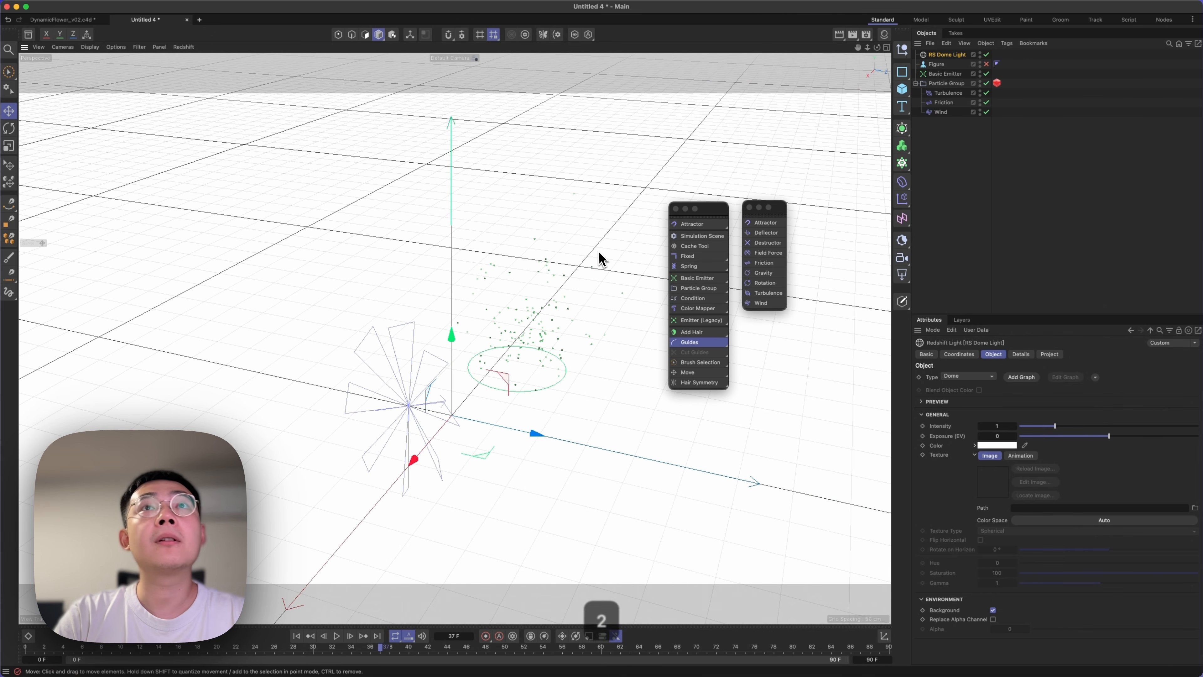
{"action": "left_click", "coordinate": [987, 54]}
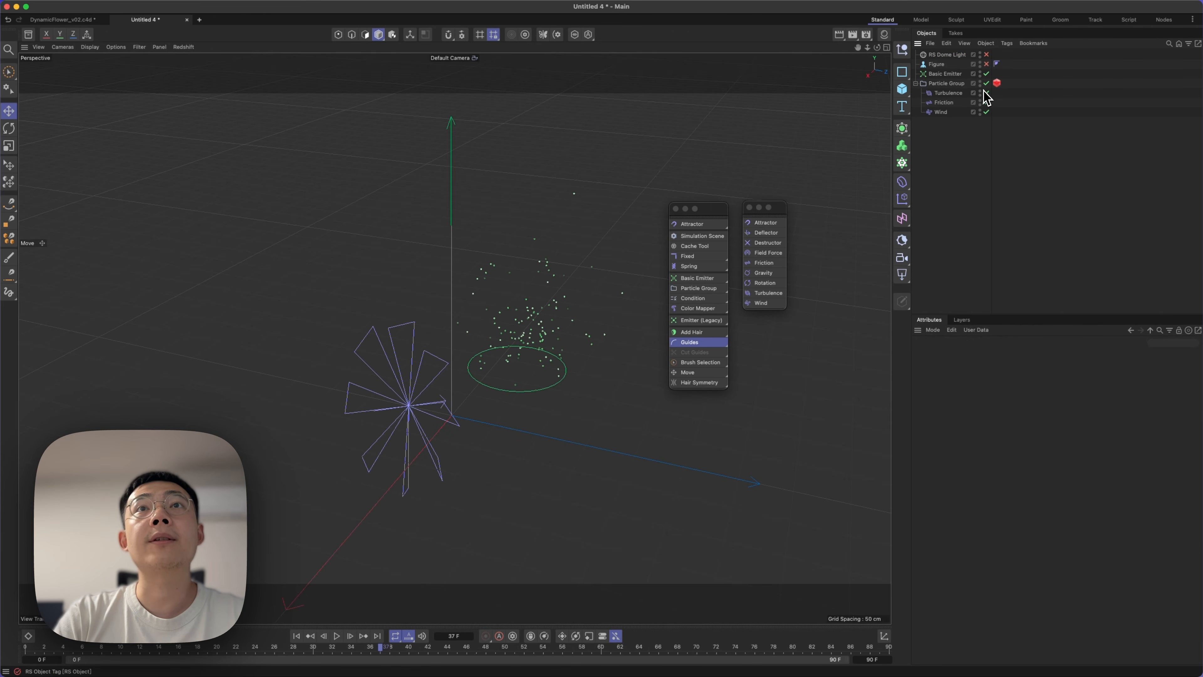
Set the RS Object tag's Particles Mode to Custom Objects and remove the Figure from its custom objects.
{"action": "left_click", "coordinate": [996, 83]}
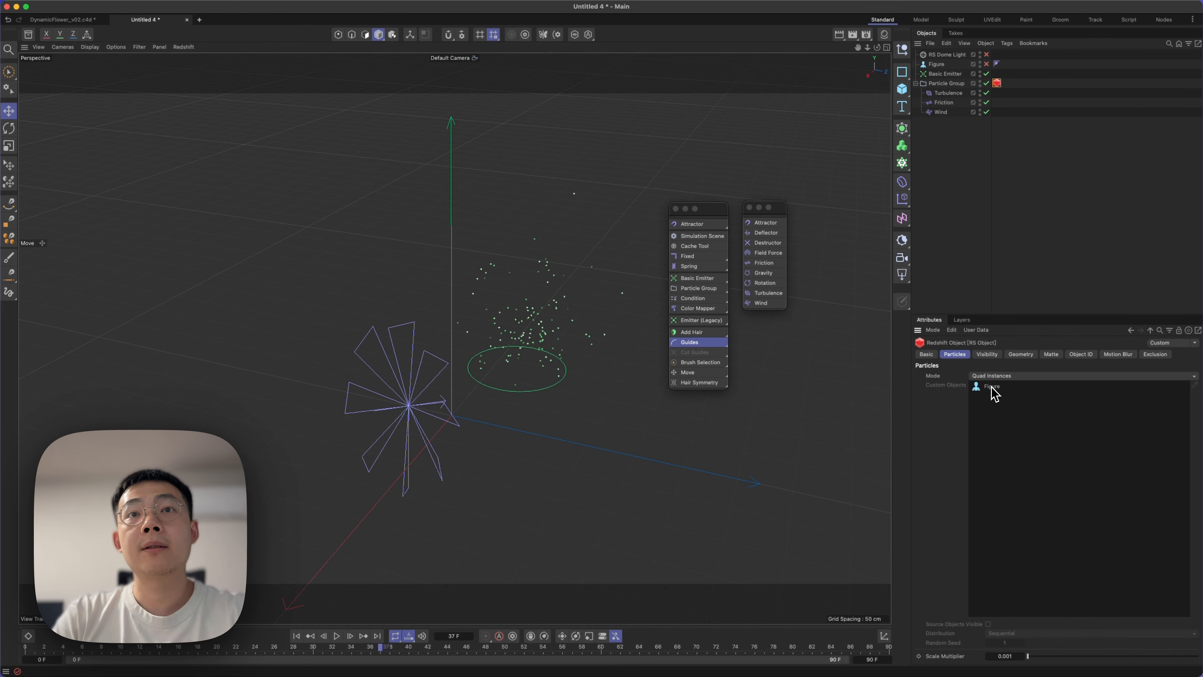
{"action": "left_click", "coordinate": [999, 375]}
{"action": "left_click", "coordinate": [1014, 421]}
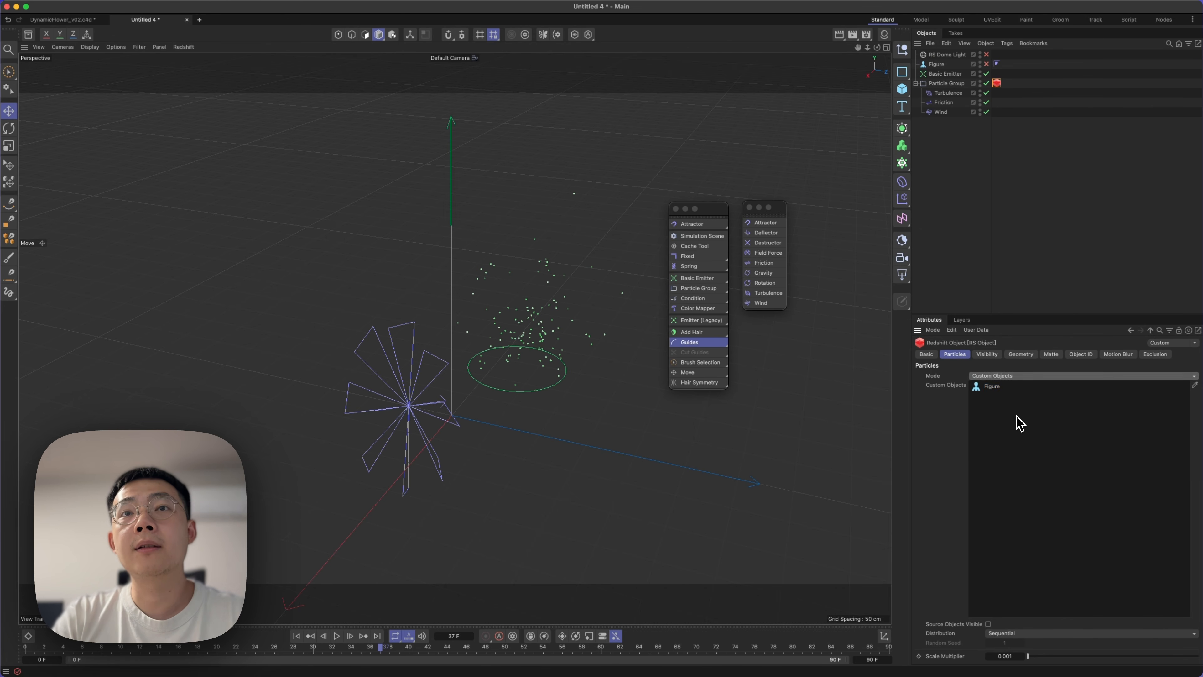
{"action": "key", "text": "BackSpace"}
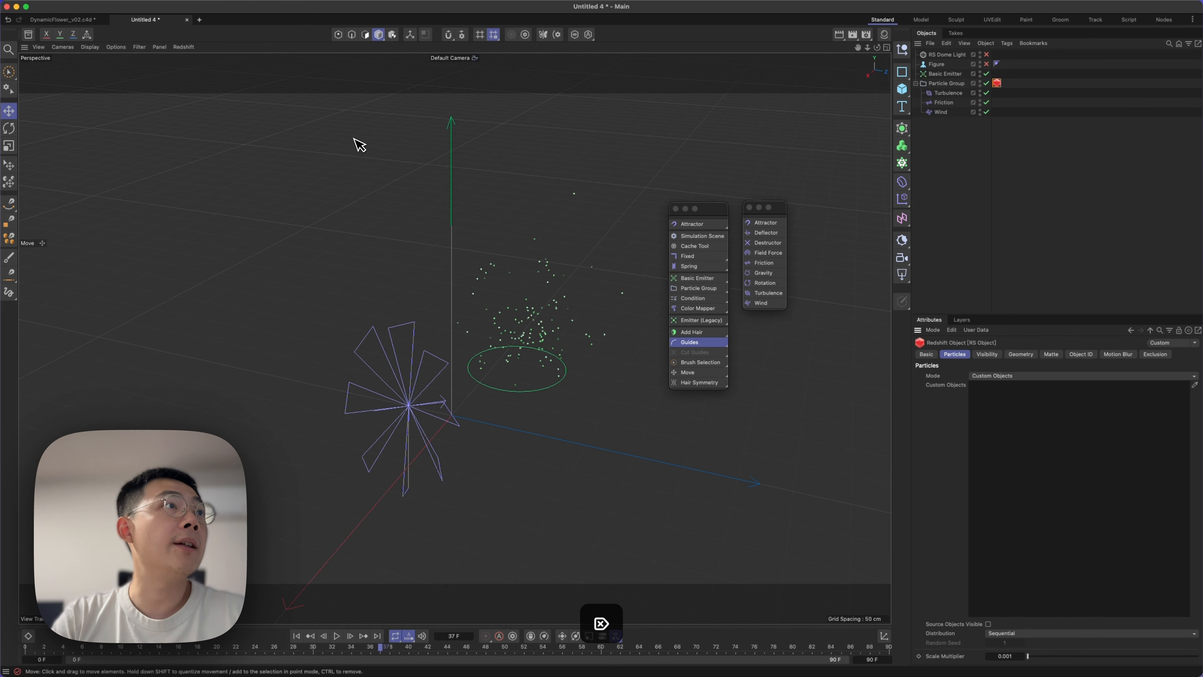
Restart the Redshift IPR in the viewport and delete the RS Object tag from the Particle Group.
{"action": "left_click", "coordinate": [161, 47]}
{"action": "left_click", "coordinate": [234, 124]}
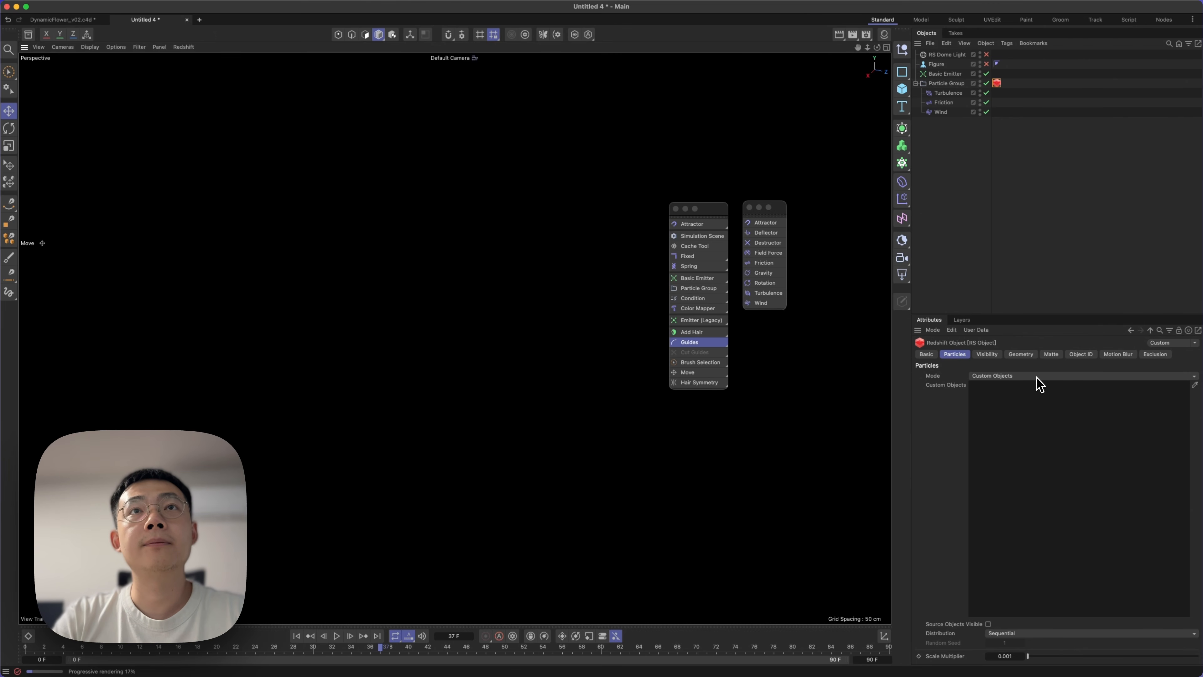
{"action": "left_click", "coordinate": [1010, 115]}
{"action": "left_click", "coordinate": [945, 74]}
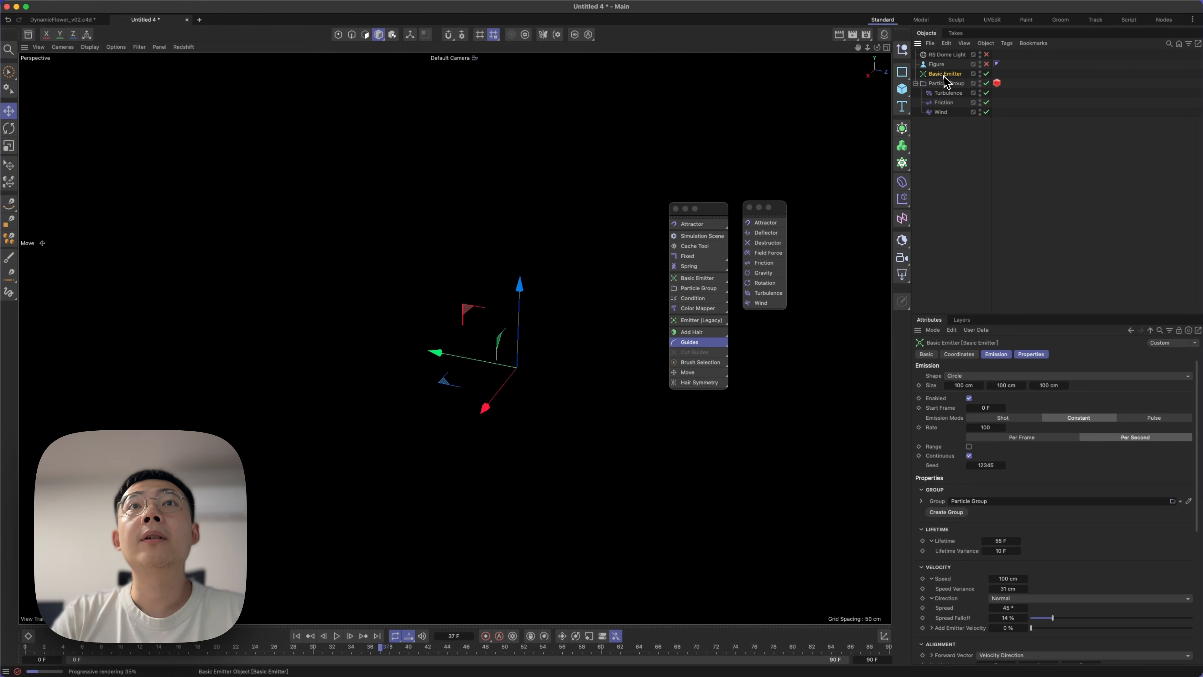
{"action": "left_click", "coordinate": [947, 84]}
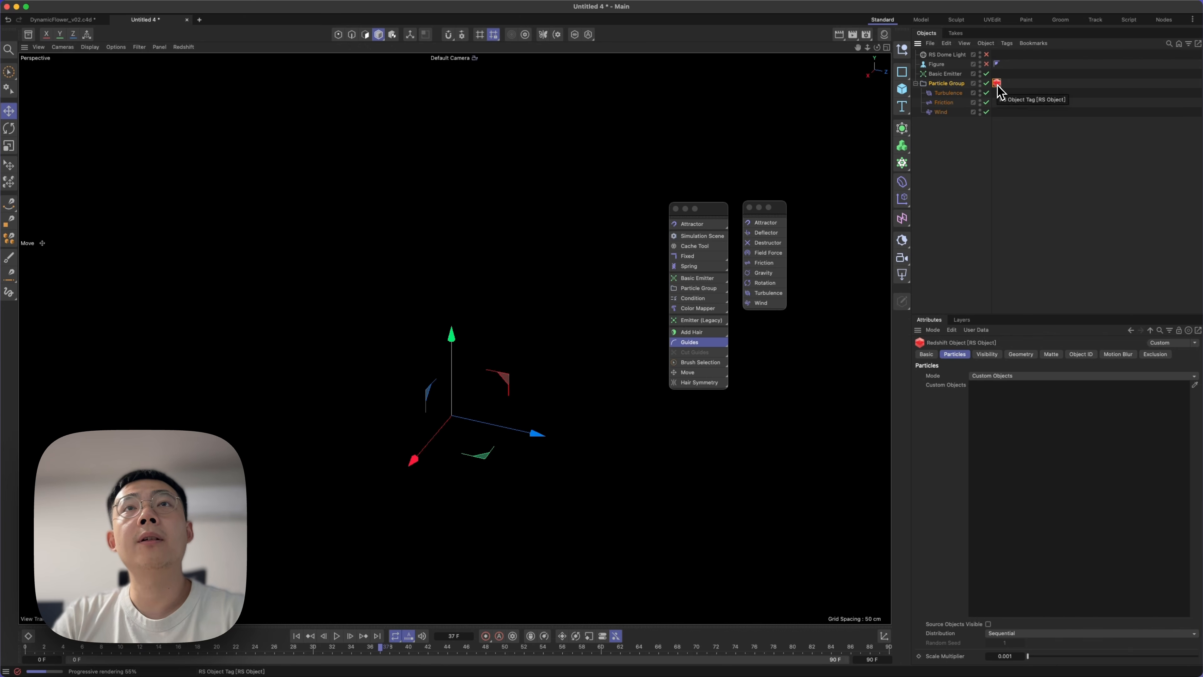
{"action": "left_click", "coordinate": [953, 157]}
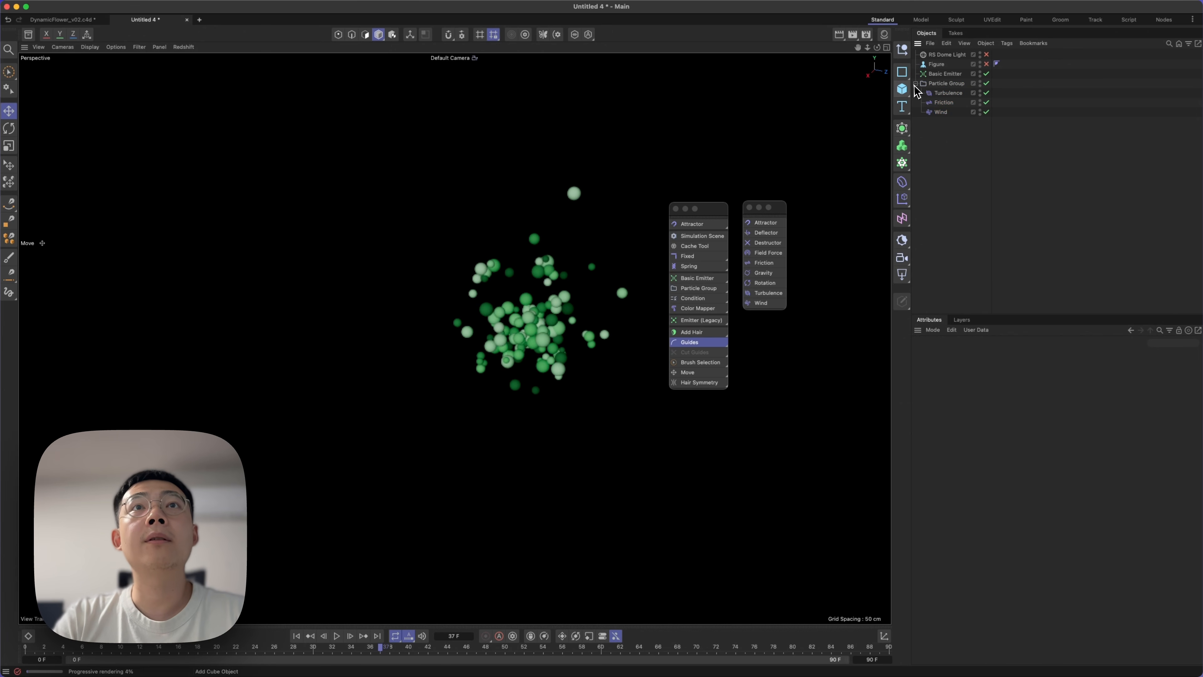
Create a Cube primitive and add a new RS Object render tag to the Particle Group.
{"action": "left_click", "coordinate": [902, 89]}
{"action": "left_click", "coordinate": [949, 93]}
{"action": "right_click", "coordinate": [949, 93]}
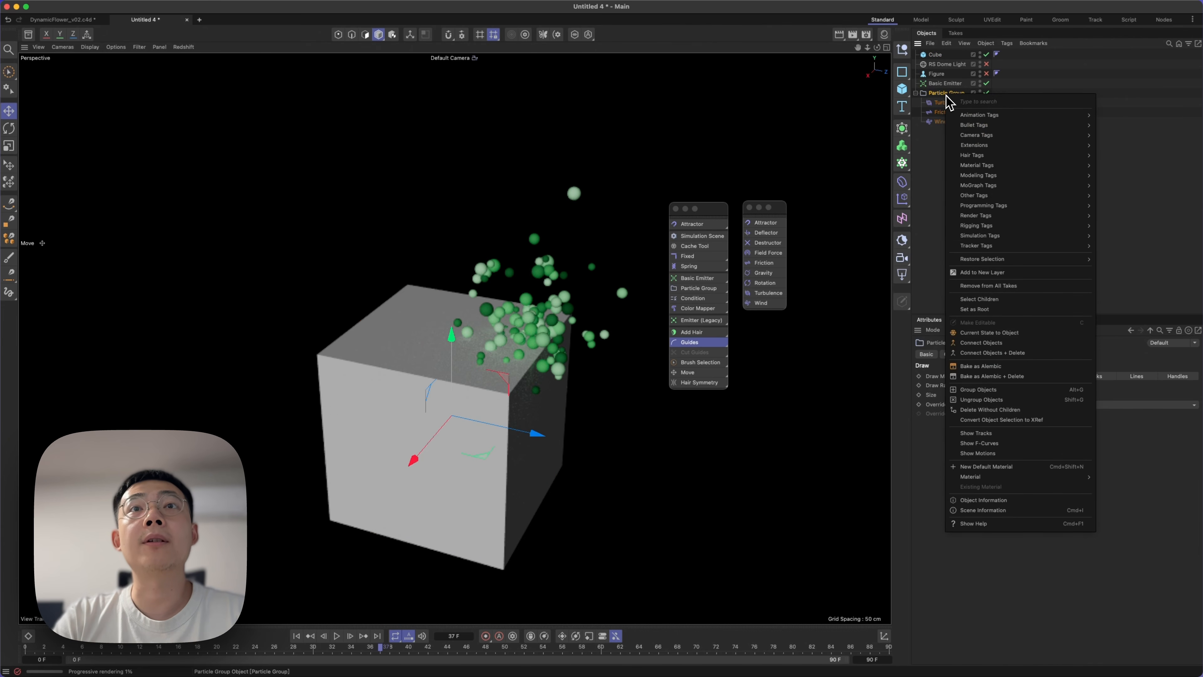
{"action": "mouse_move", "coordinate": [1029, 217]}
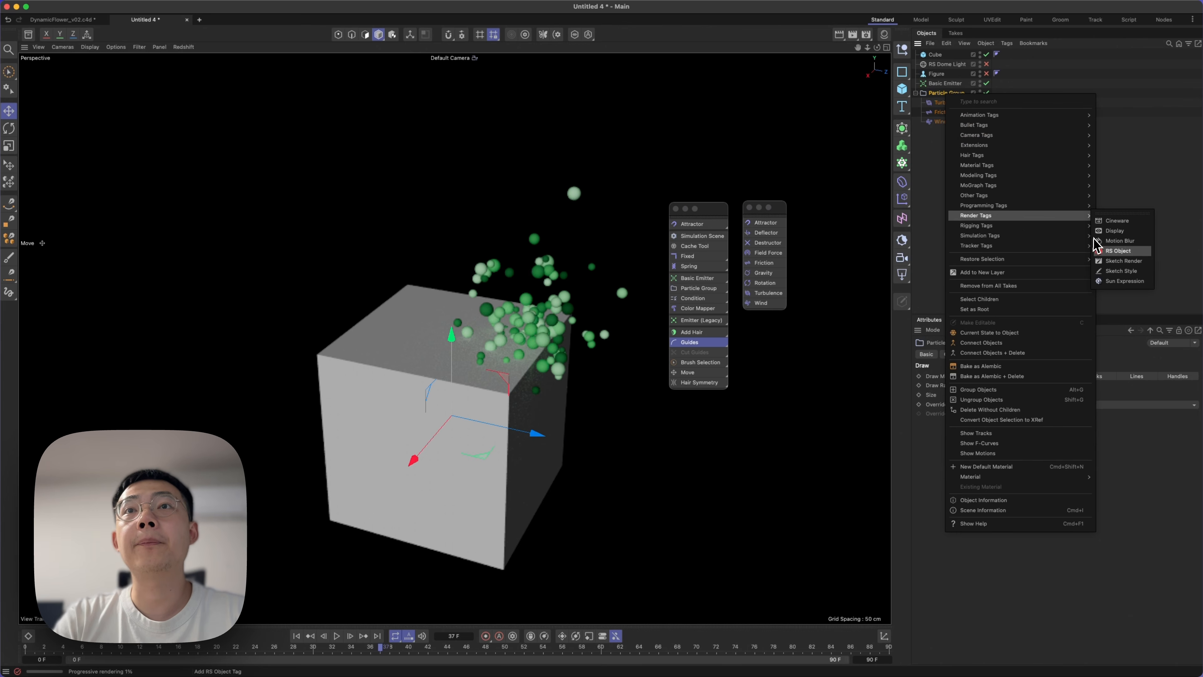
{"action": "left_click", "coordinate": [1100, 249]}
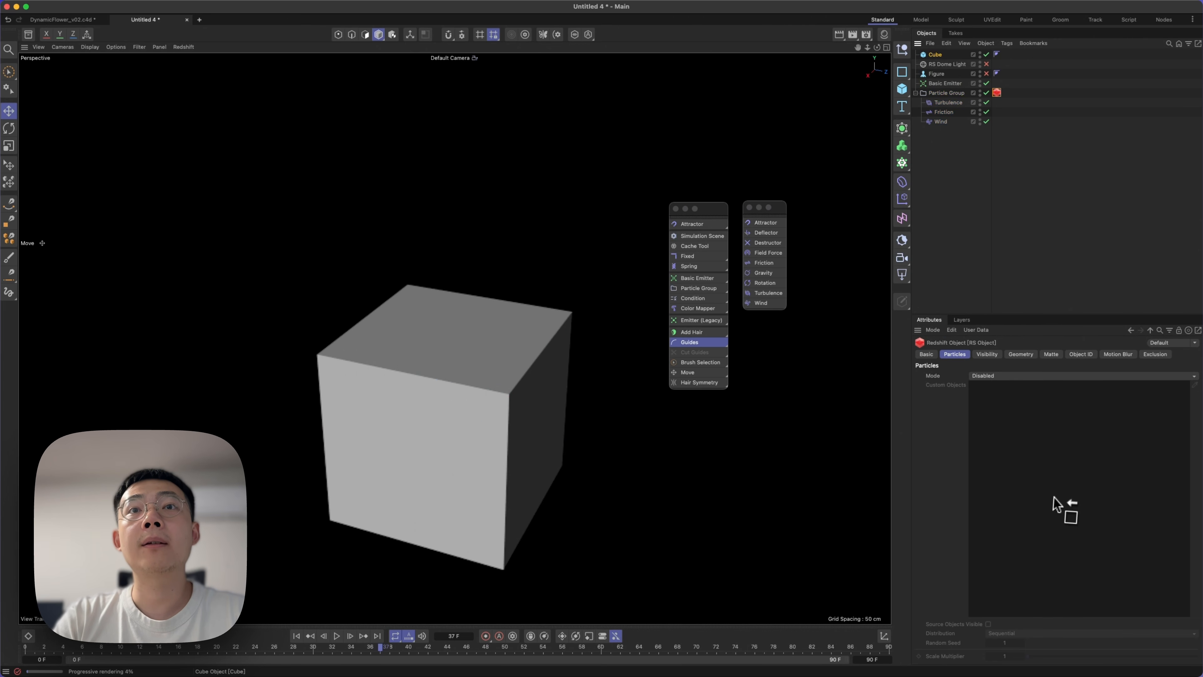
Set the new RS Object tag's Particles Mode to Custom Objects and assign the Cube as its custom object.
{"action": "left_click", "coordinate": [1008, 376]}
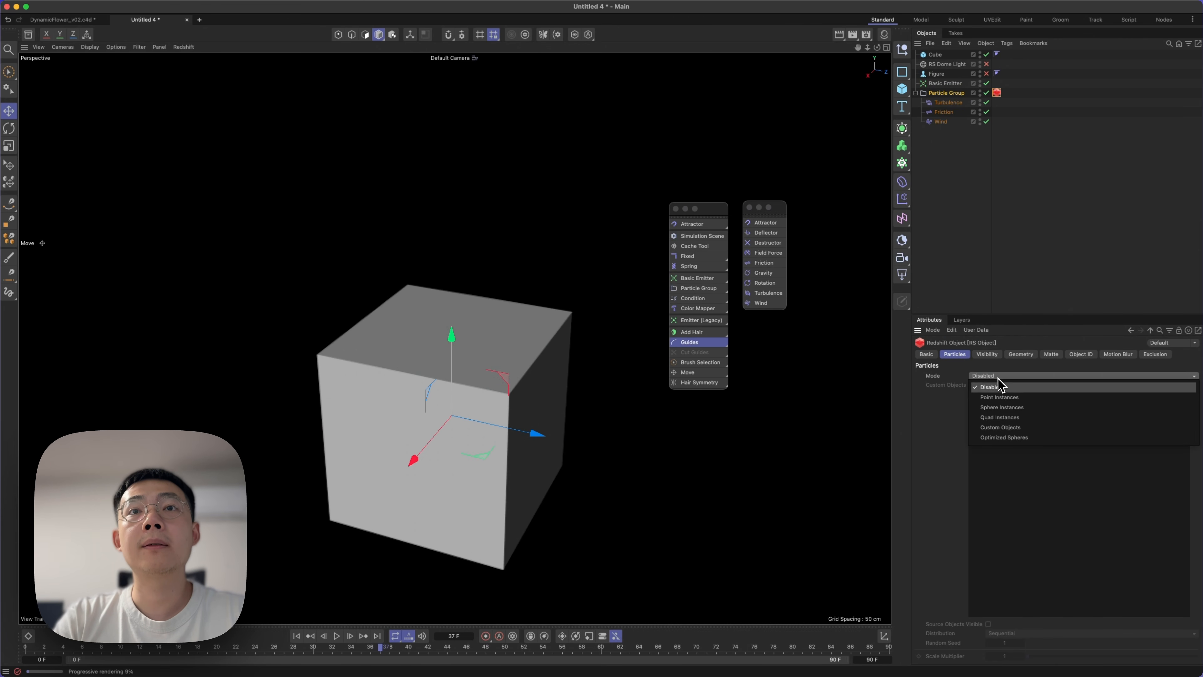
{"action": "left_click", "coordinate": [1010, 428]}
{"action": "left_click_drag", "start_coordinate": [936, 75], "coordinate": [1083, 473]}
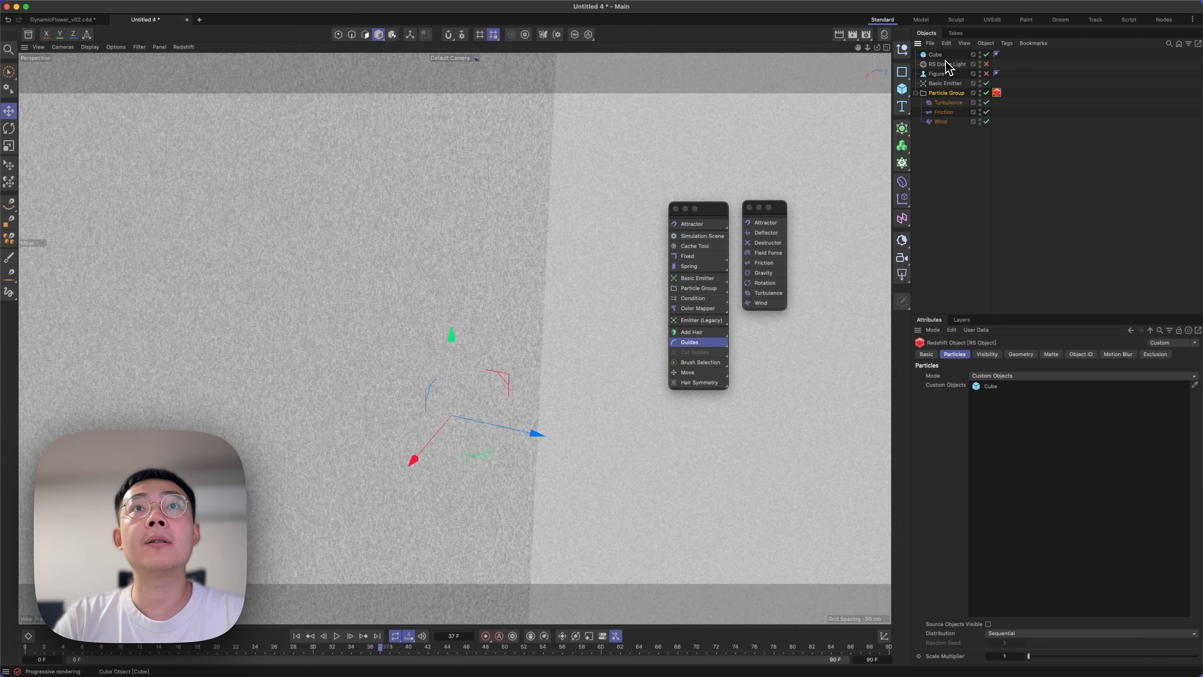
Move the source Cube sideways, away from the emitted particles.
{"action": "left_click", "coordinate": [943, 56]}
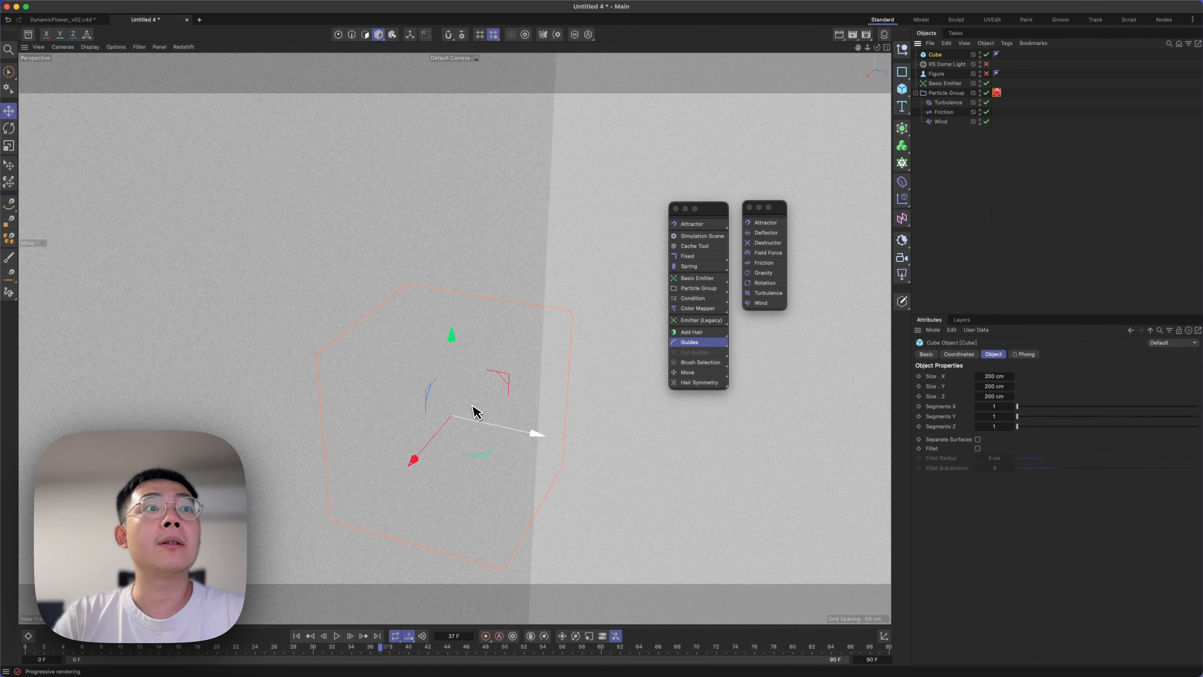
{"action": "left_click_drag", "start_coordinate": [487, 433], "coordinate": [209, 318]}
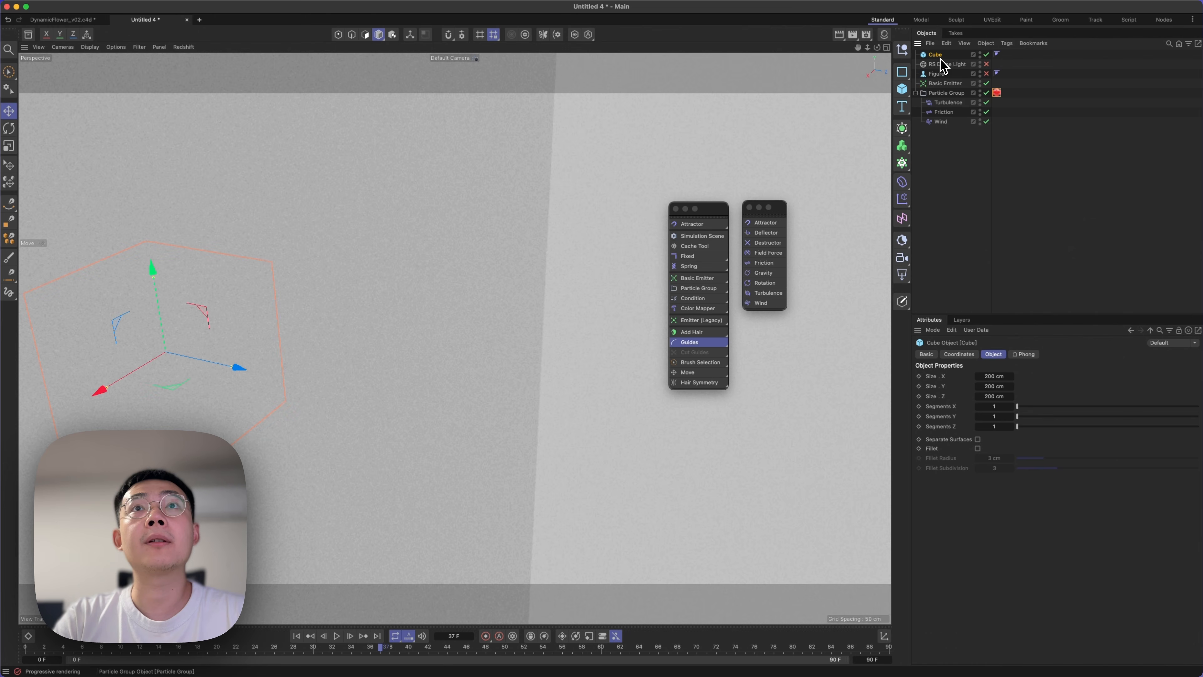
{"action": "left_click", "coordinate": [996, 93]}
Set the Cube's X, Y and Z sizes together to 5 cm, and reduce all three to 1 cm.
{"action": "left_click", "coordinate": [935, 55]}
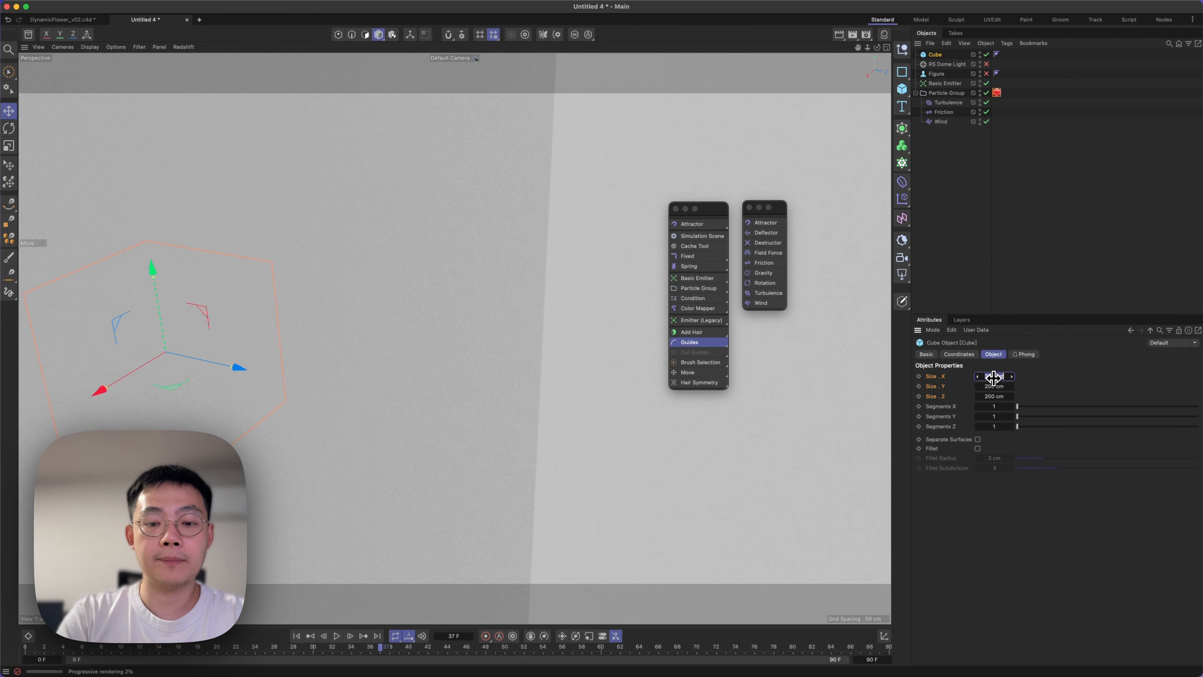
{"action": "type", "text": "5"}
{"action": "key", "text": "super+Return"}
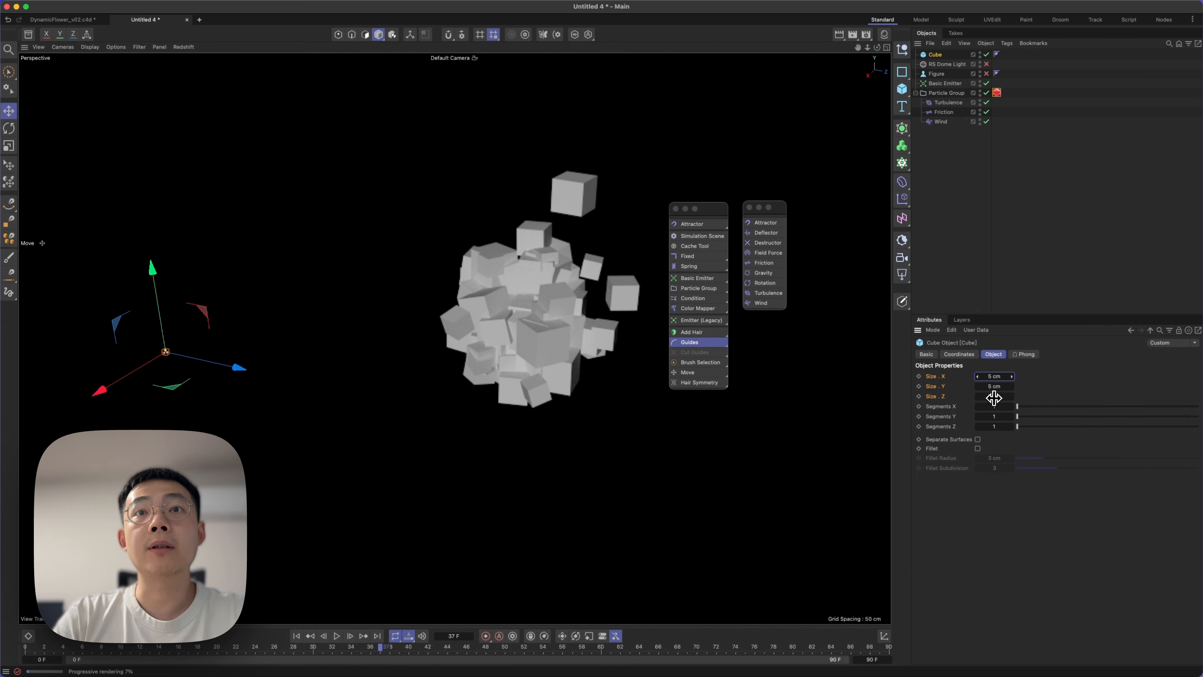
{"action": "type", "text": "1"}
{"action": "key", "text": "super+Return"}
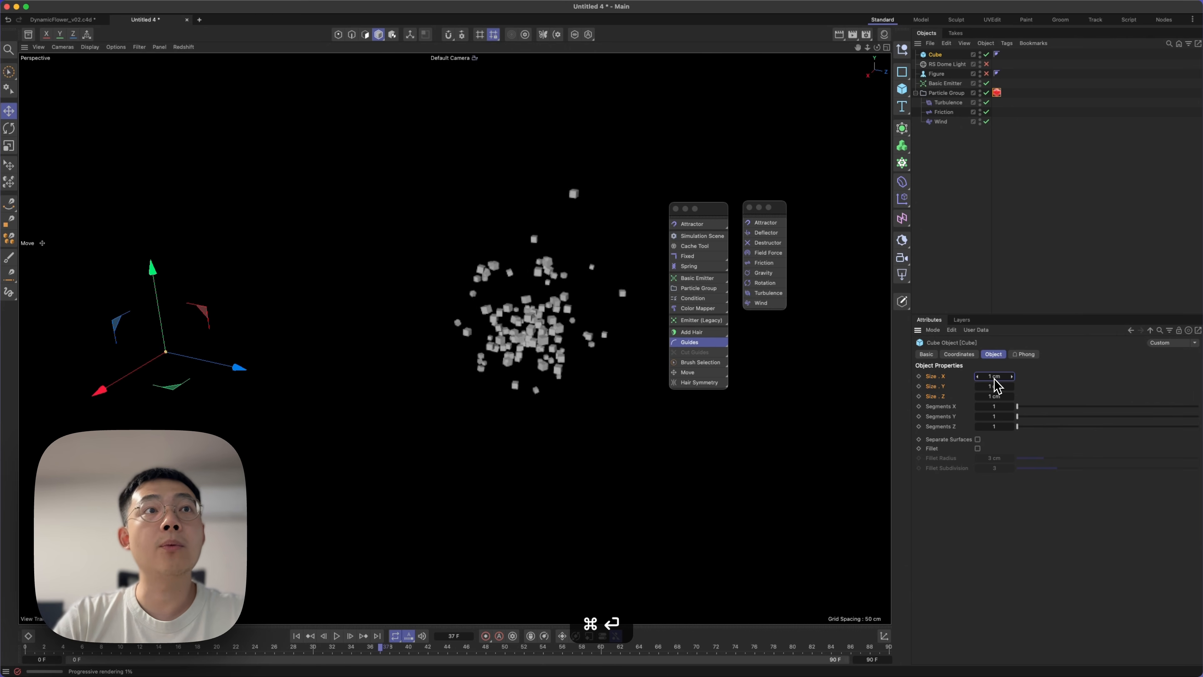
Create a Sphere with a 1 cm radius and add it to the RS Object tag's custom objects.
{"action": "left_click", "coordinate": [996, 92]}
{"action": "left_click_drag", "start_coordinate": [908, 89], "coordinate": [1003, 148]}
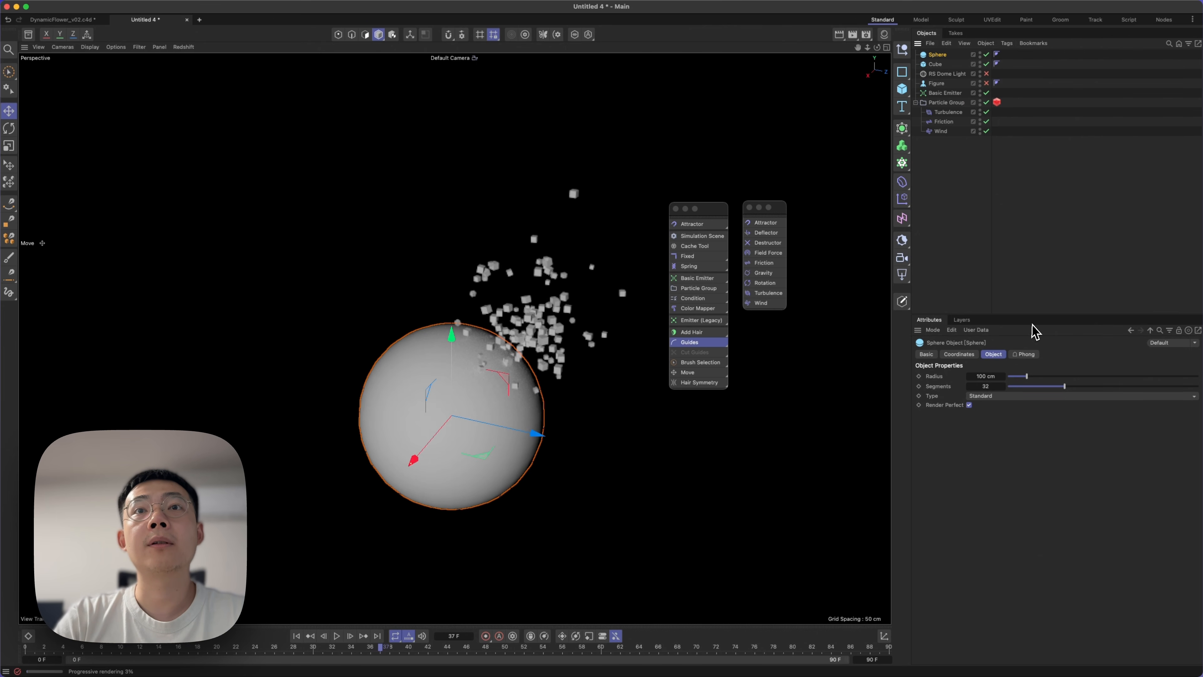
{"action": "double_click", "coordinate": [987, 376]}
{"action": "type", "text": "1"}
{"action": "key", "text": "Return"}
{"action": "left_click", "coordinate": [997, 103]}
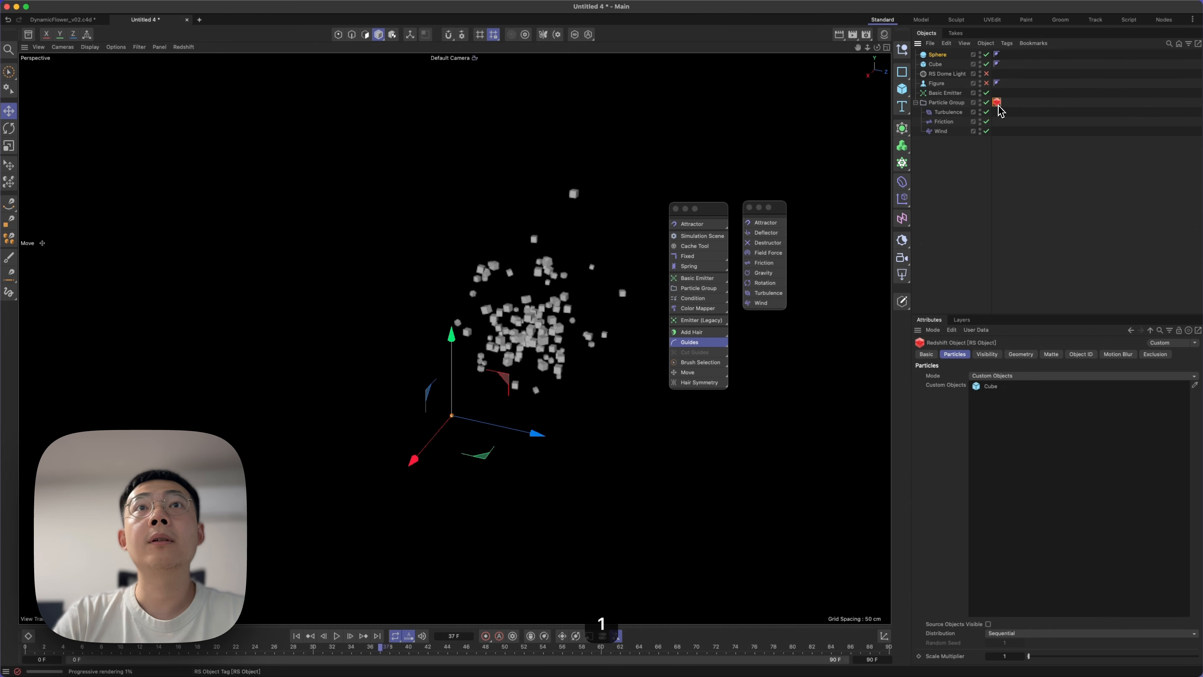
{"action": "left_click_drag", "start_coordinate": [1066, 320], "coordinate": [1028, 473]}
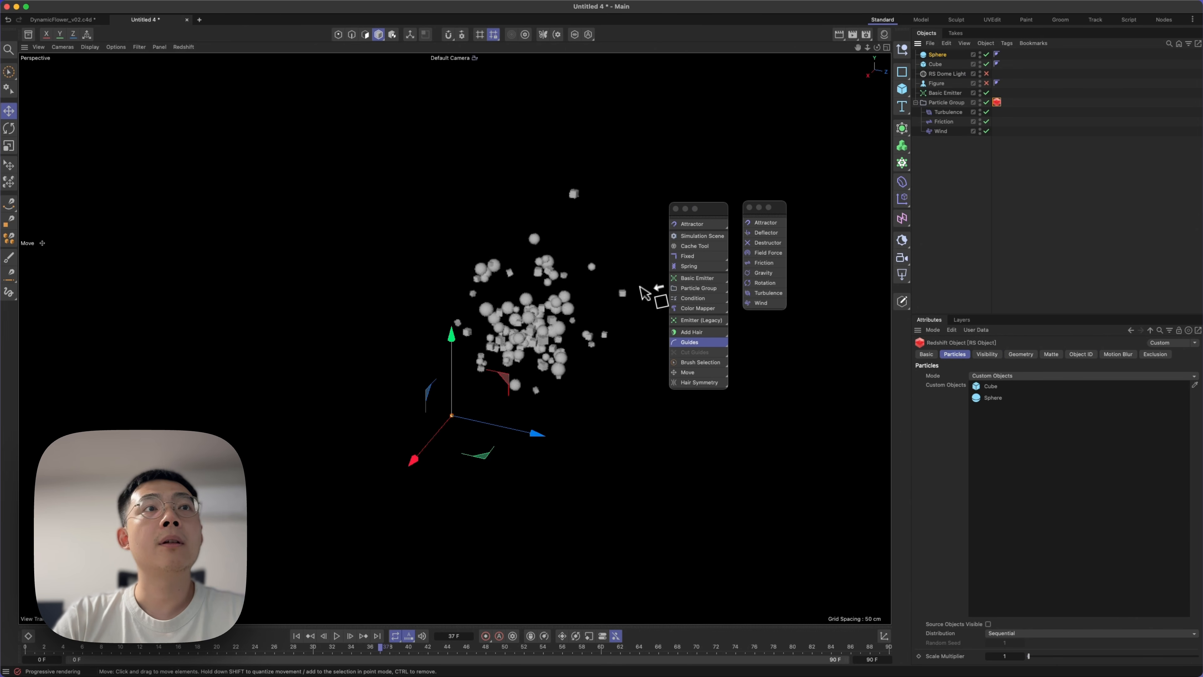
Set the RS Object tag's Scale Multiplier to 0.1 and inspect the particles up close.
{"action": "left_click_drag", "start_coordinate": [888, 526], "coordinate": [1037, 661]}
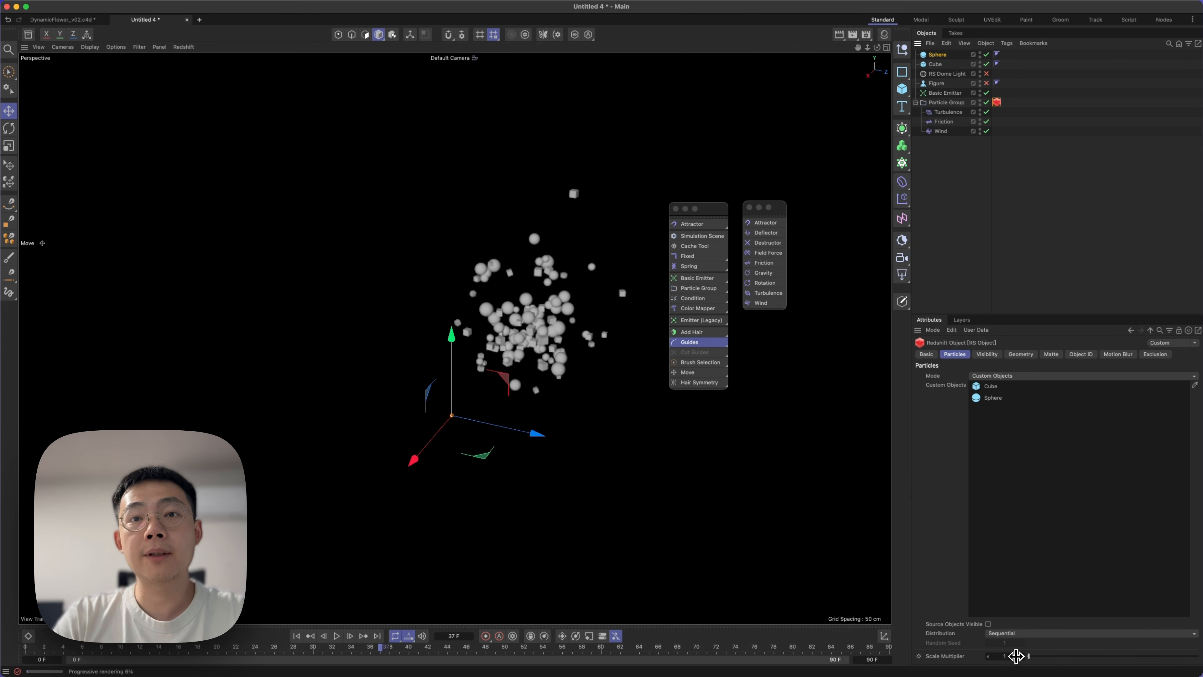
{"action": "key", "text": "Return"}
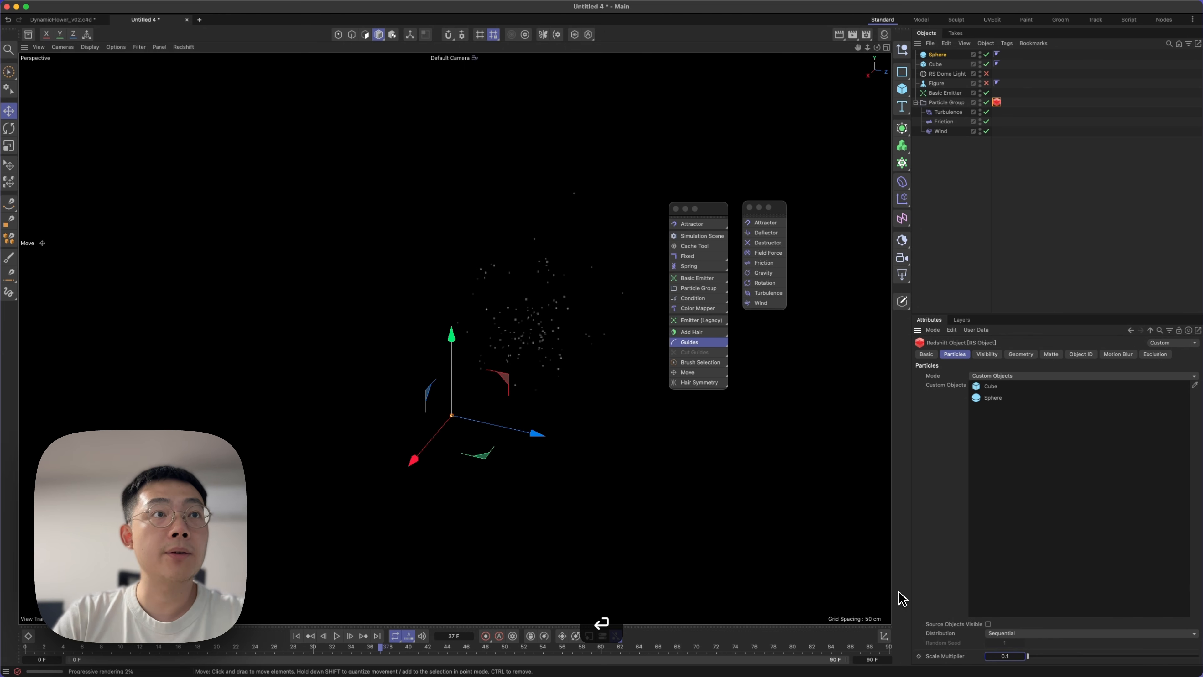
{"action": "scroll", "coordinate": [521, 336], "scroll_direction": "up", "scroll_amount": 10}
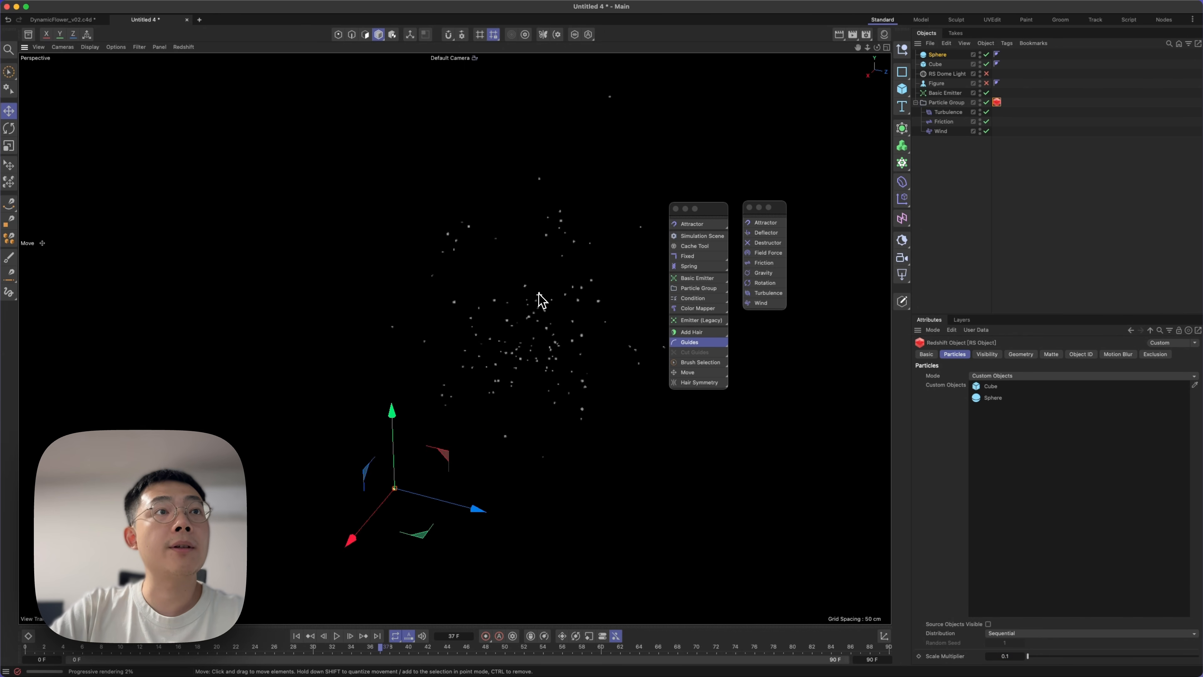
{"action": "mouse_move", "coordinate": [544, 308]}
{"action": "left_mouse_down"}
{"action": "mouse_move", "coordinate": [583, 325]}
{"action": "mouse_move", "coordinate": [559, 326]}
{"action": "left_mouse_up"}
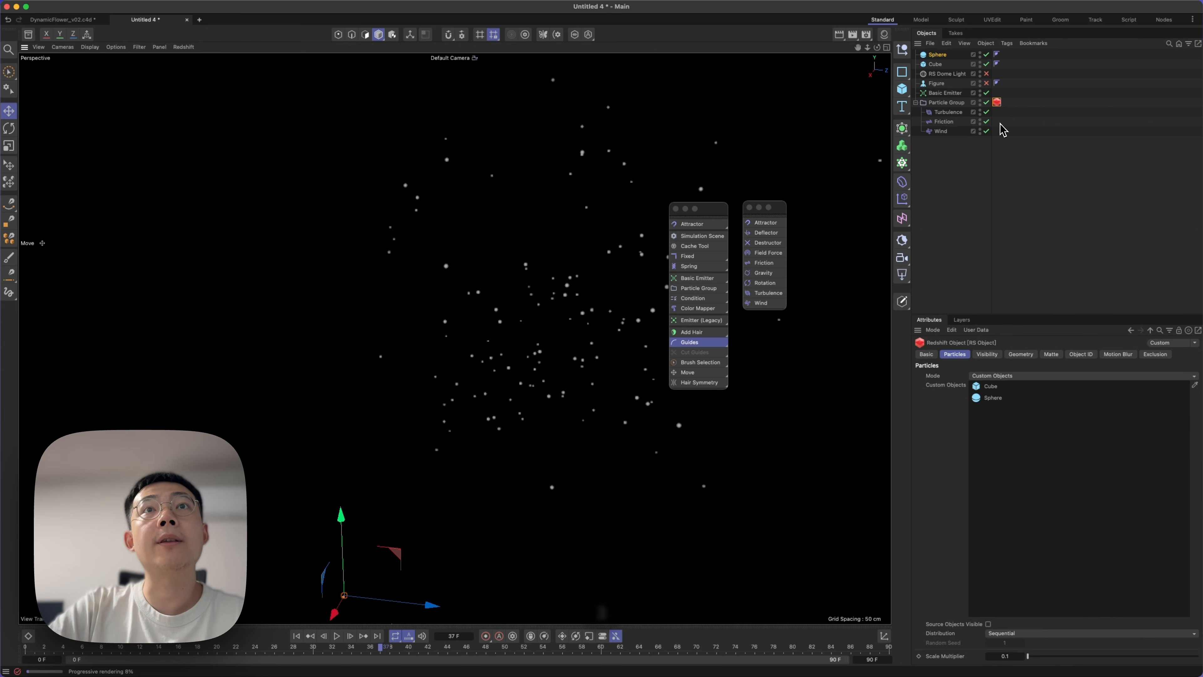
Create a new Redshift standard material and open its node graph in the Node Editor.
{"action": "left_click", "coordinate": [999, 124]}
{"action": "left_click", "coordinate": [884, 35]}
{"action": "double_click", "coordinate": [814, 136]}
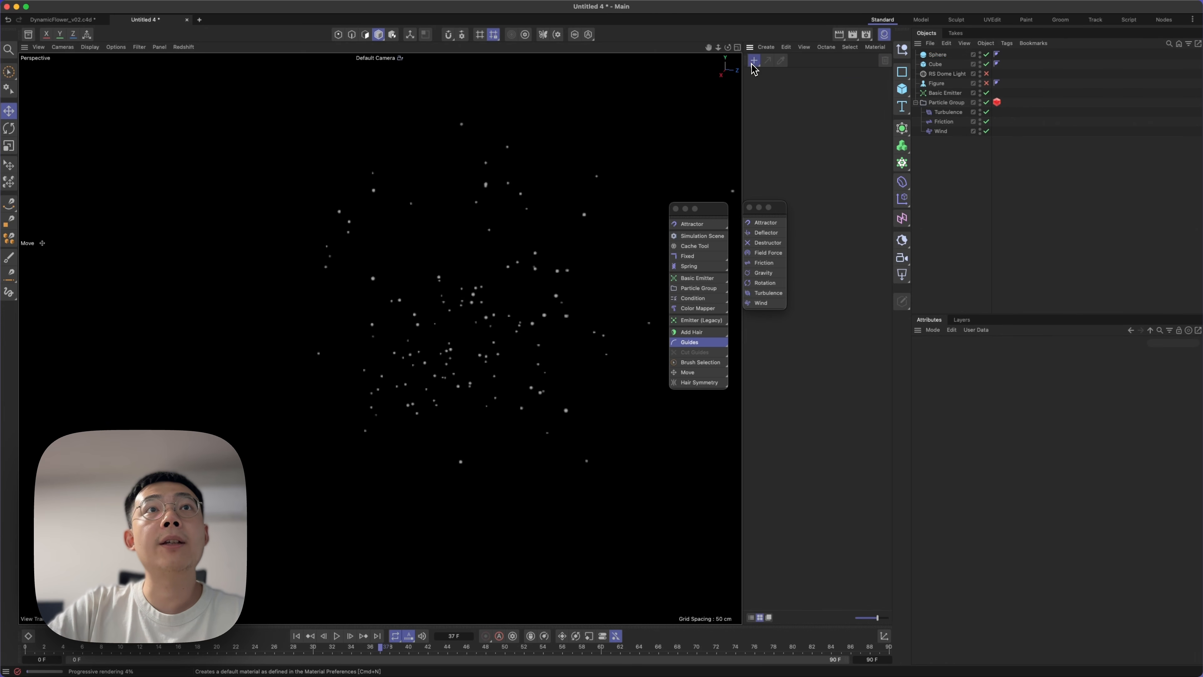
{"action": "double_click", "coordinate": [761, 93]}
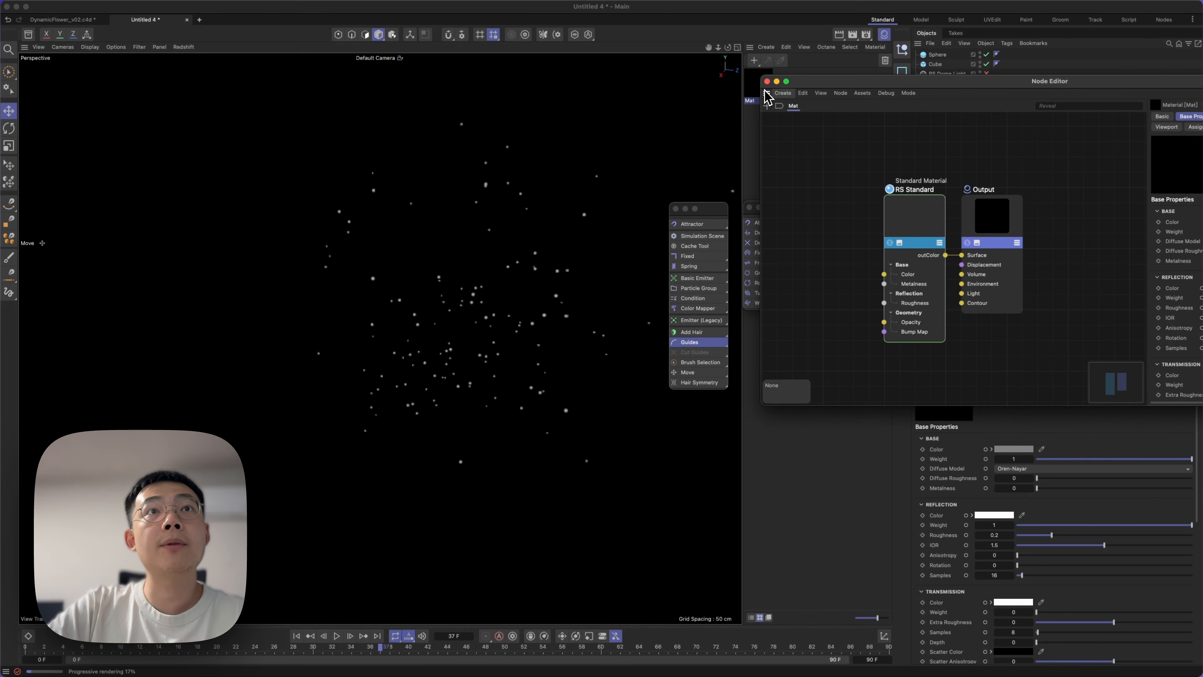
{"action": "left_click_drag", "start_coordinate": [782, 87], "coordinate": [194, 263]}
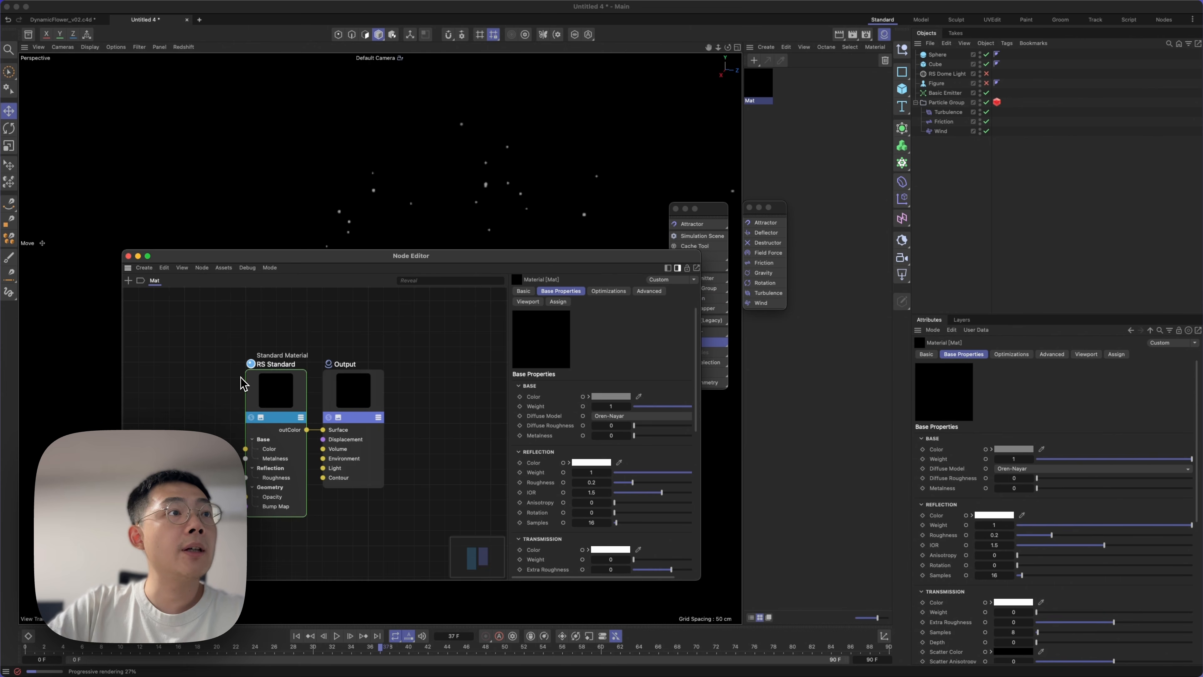
Add a Color User Data node to the Mat graph and place it beside the RS Standard node.
{"action": "type", "text": "c"}
{"action": "type", "text": "colo"}
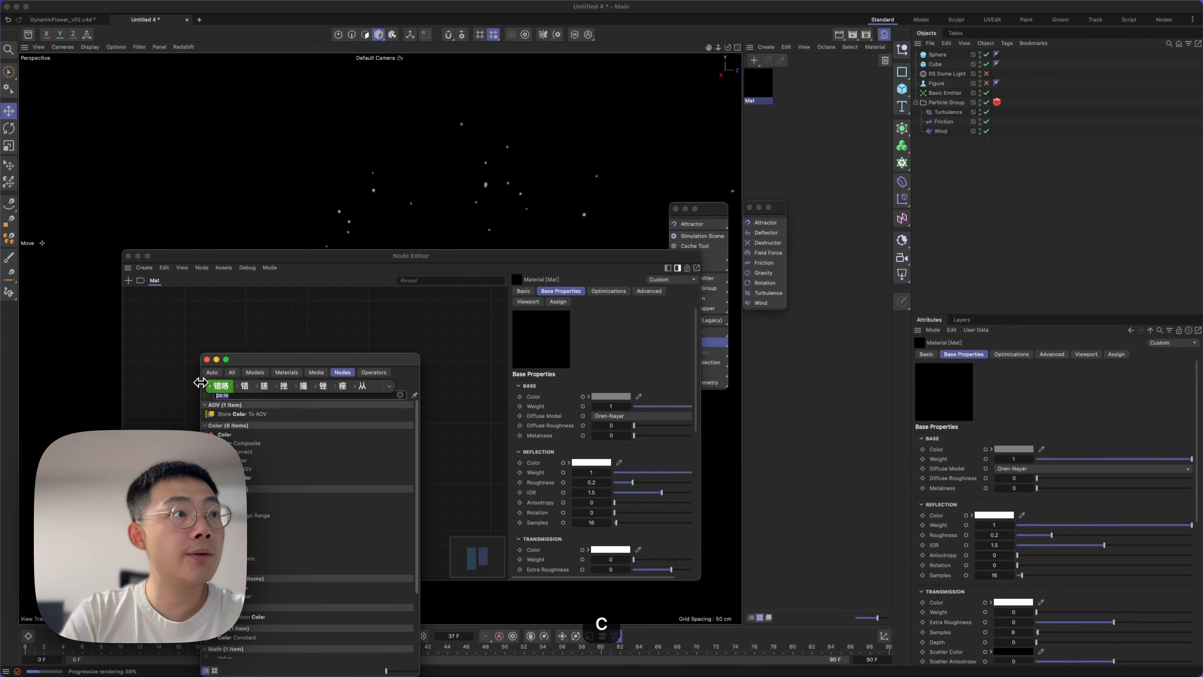
{"action": "key", "text": "Return"}
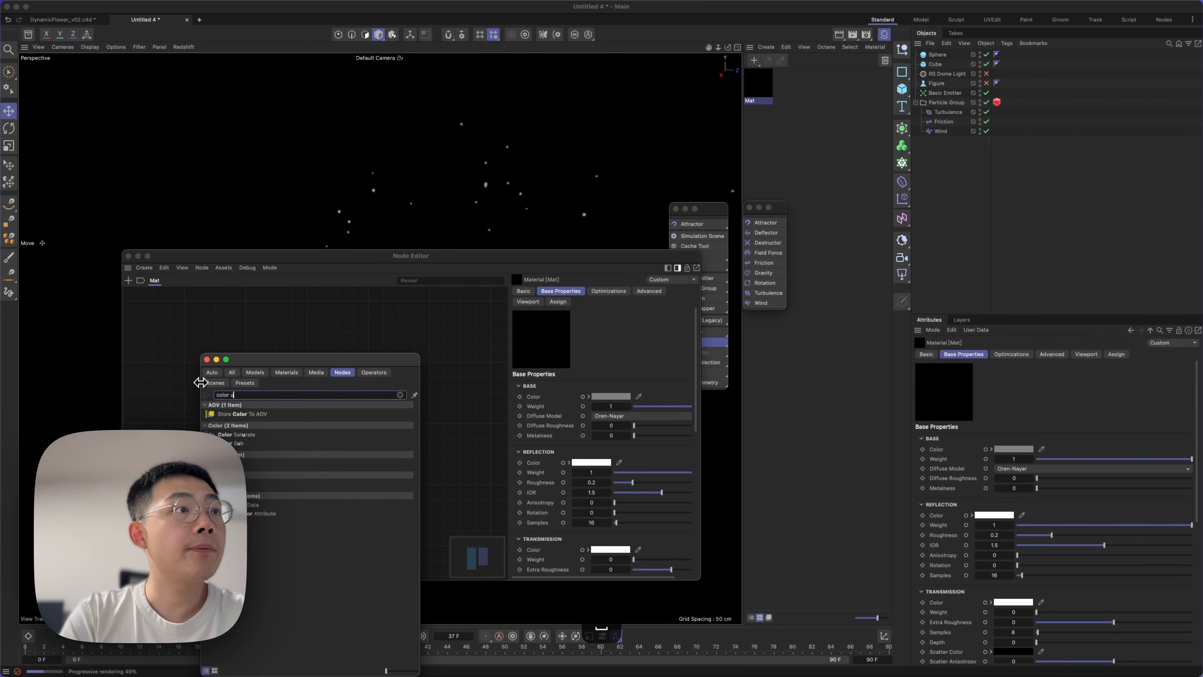
{"action": "key", "text": "Return"}
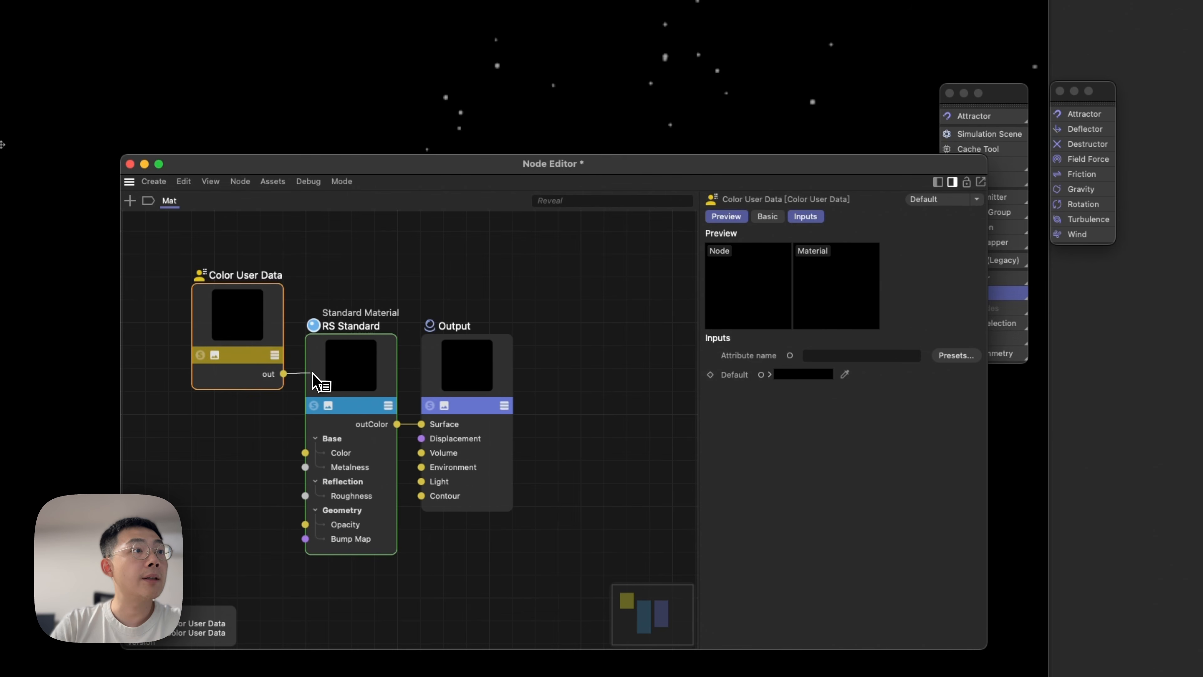
{"action": "key", "text": "Escape"}
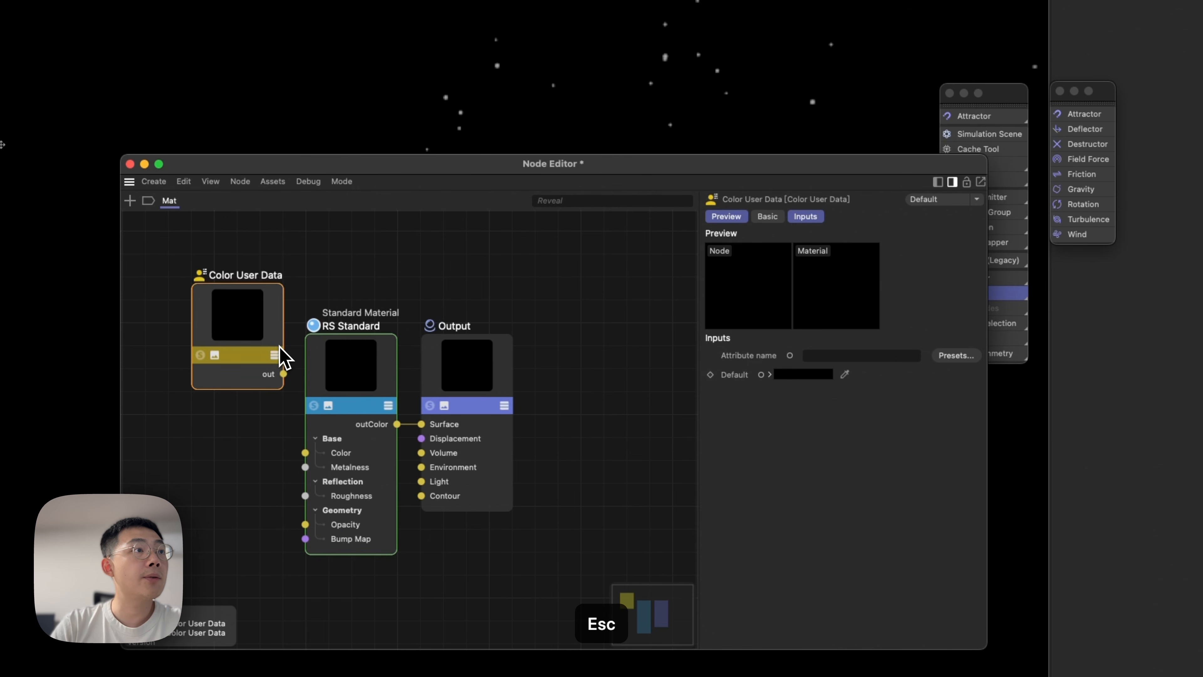
{"action": "left_click_drag", "start_coordinate": [283, 358], "coordinate": [258, 404]}
Add an Incandescent node to the Mat graph.
{"action": "double_click", "coordinate": [317, 301]}
{"action": "type", "text": "in"}
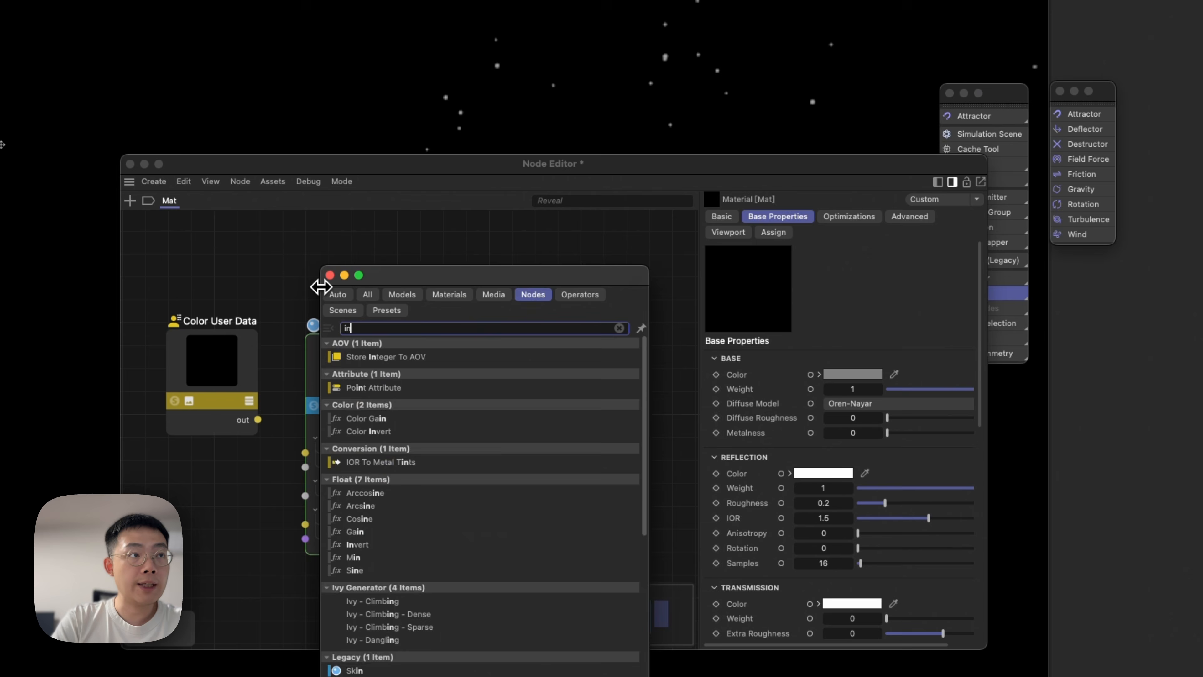
{"action": "type", "text": "can"}
{"action": "key", "text": "Return"}
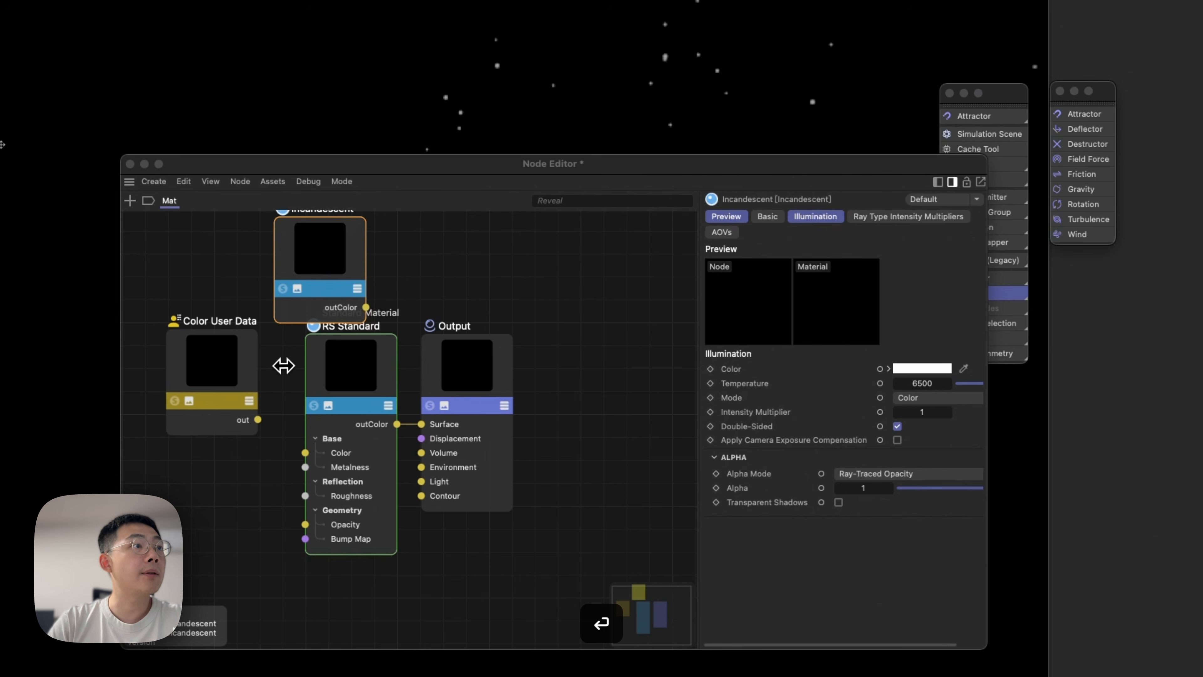
Connect Color User Data to the Incandescent node's Illumination Color, and the Incandescent outColor to the Output's Surface.
{"action": "left_click_drag", "start_coordinate": [256, 420], "coordinate": [312, 283]}
{"action": "mouse_move", "coordinate": [378, 335]}
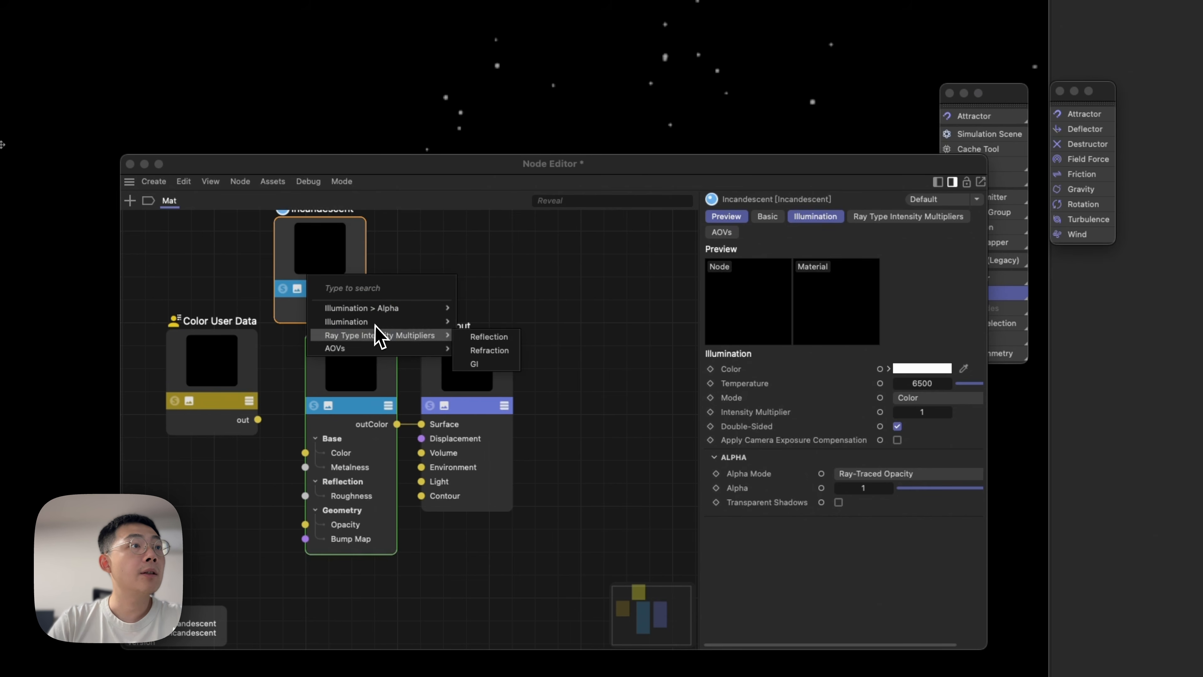
{"action": "mouse_move", "coordinate": [407, 322]}
{"action": "left_click", "coordinate": [474, 323]}
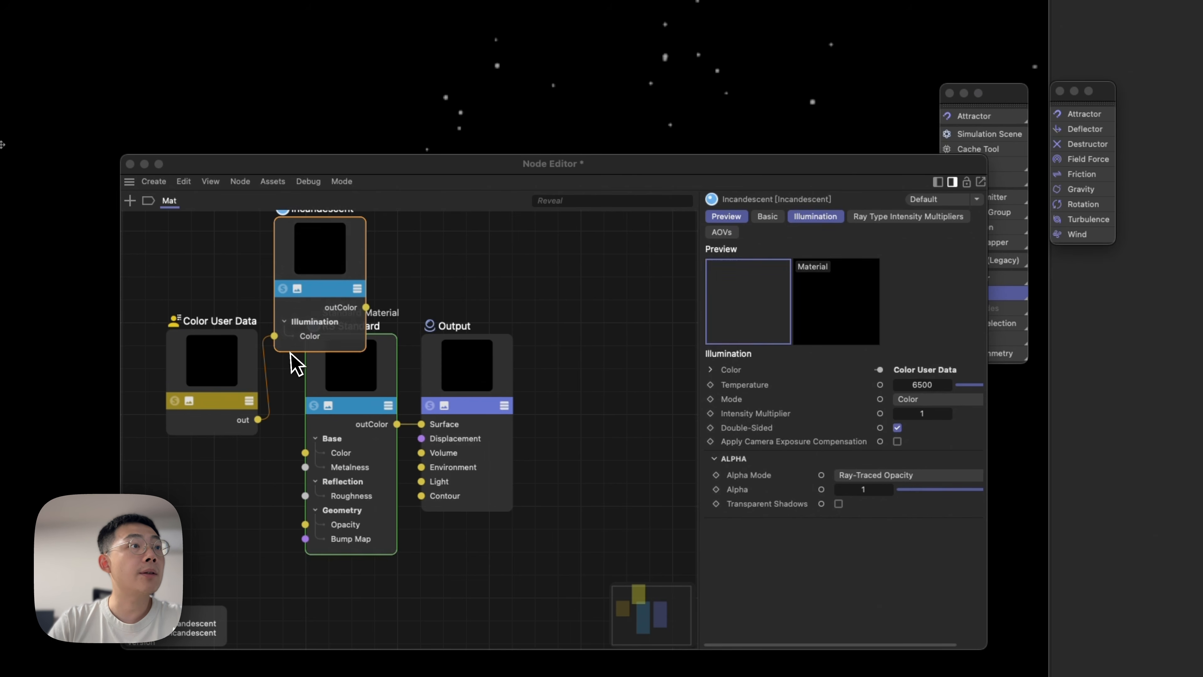
{"action": "left_click_drag", "start_coordinate": [366, 307], "coordinate": [423, 424]}
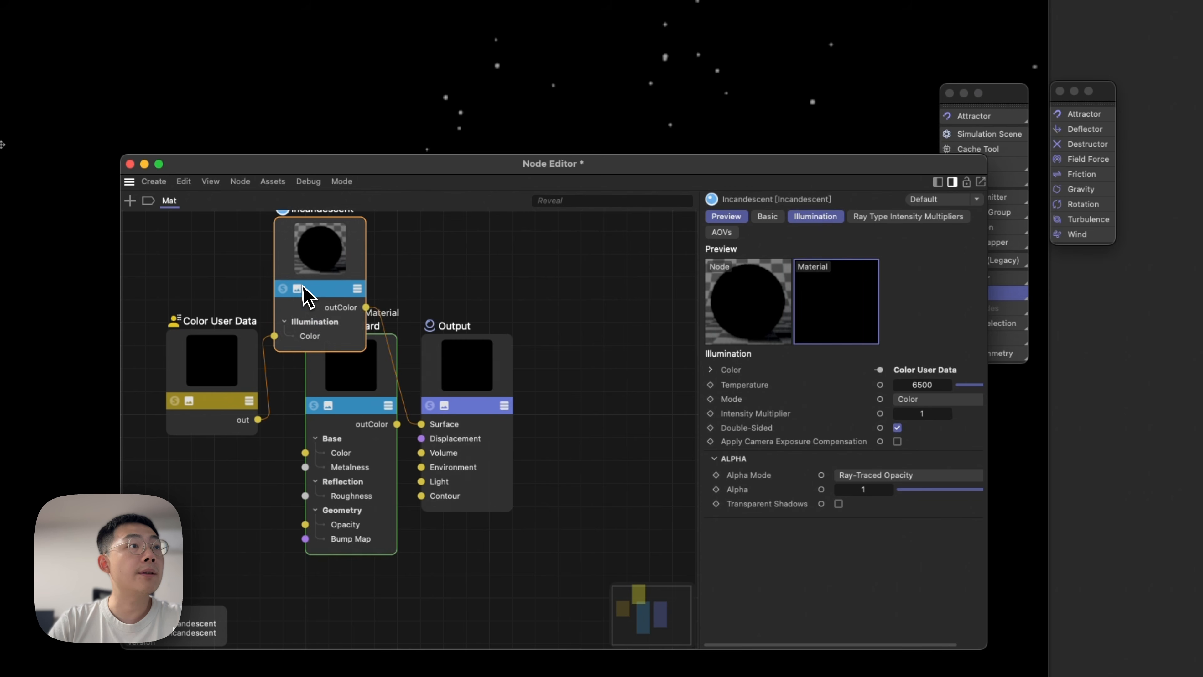
{"action": "left_click_drag", "start_coordinate": [303, 289], "coordinate": [349, 277]}
Set the Color User Data node's attribute name with the Particle Color preset from Particles.
{"action": "left_click", "coordinate": [229, 401]}
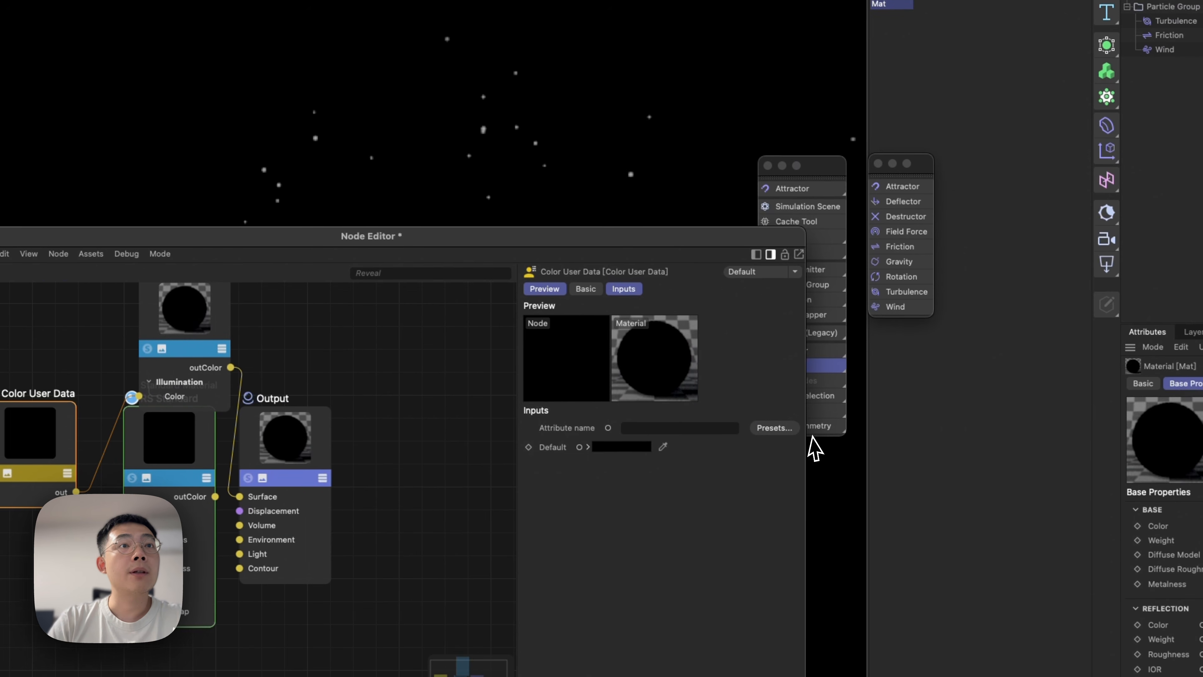
{"action": "left_click", "coordinate": [770, 430]}
{"action": "mouse_move", "coordinate": [801, 442]}
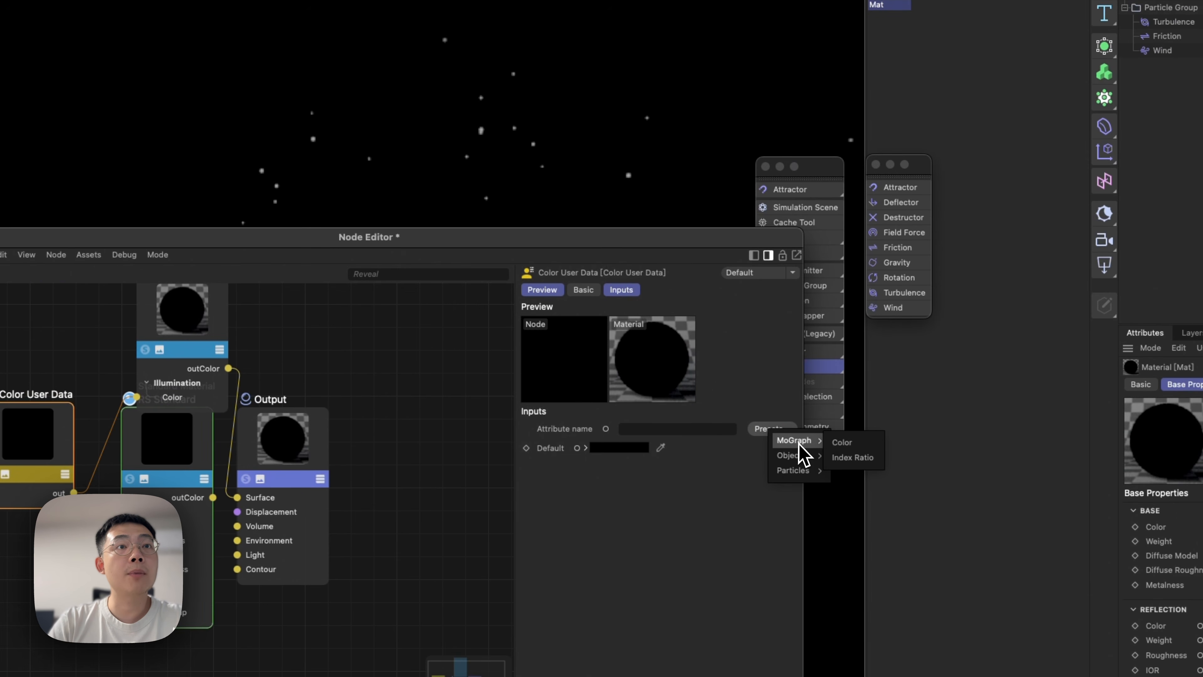
{"action": "mouse_move", "coordinate": [800, 470]}
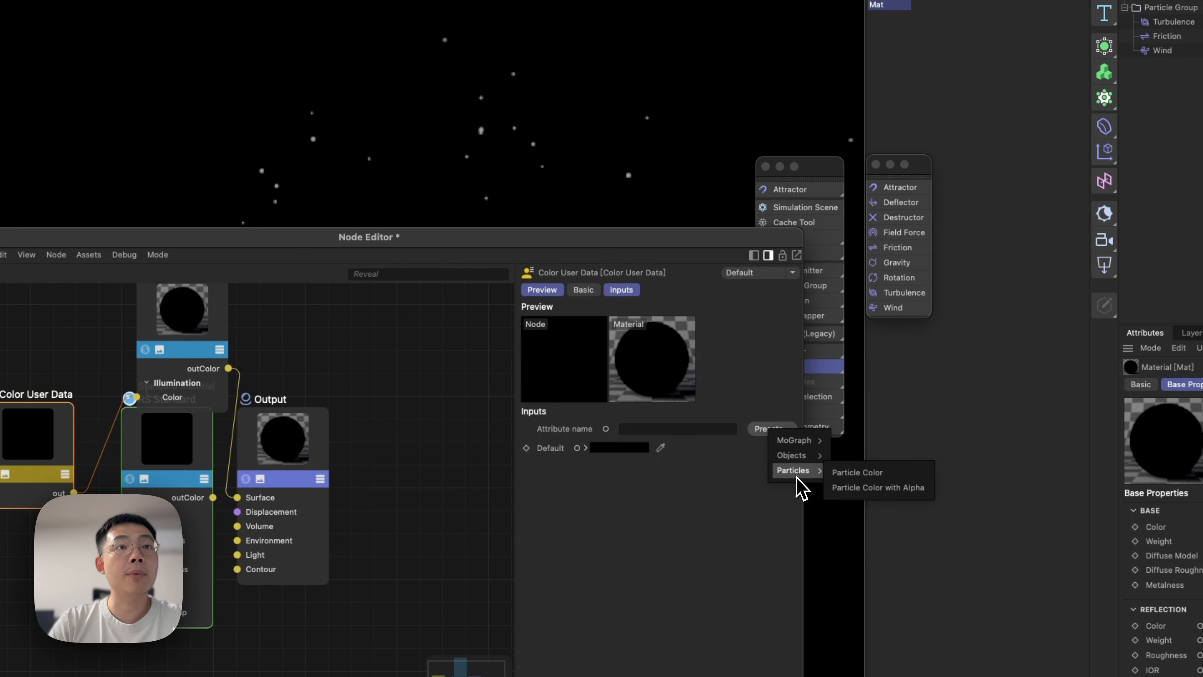
{"action": "left_click", "coordinate": [844, 474]}
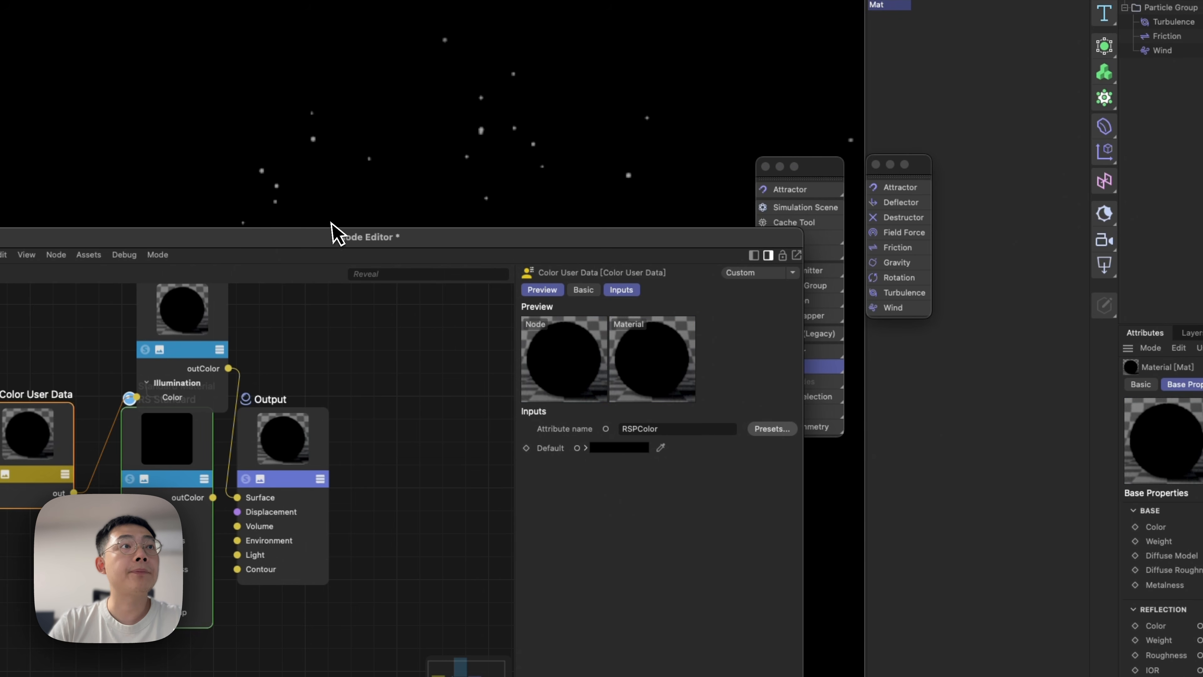
Arrange the Incandescent node above the RS Standard node so they do not overlap, and close the Node Editor.
{"action": "left_click_drag", "start_coordinate": [336, 236], "coordinate": [908, 247]}
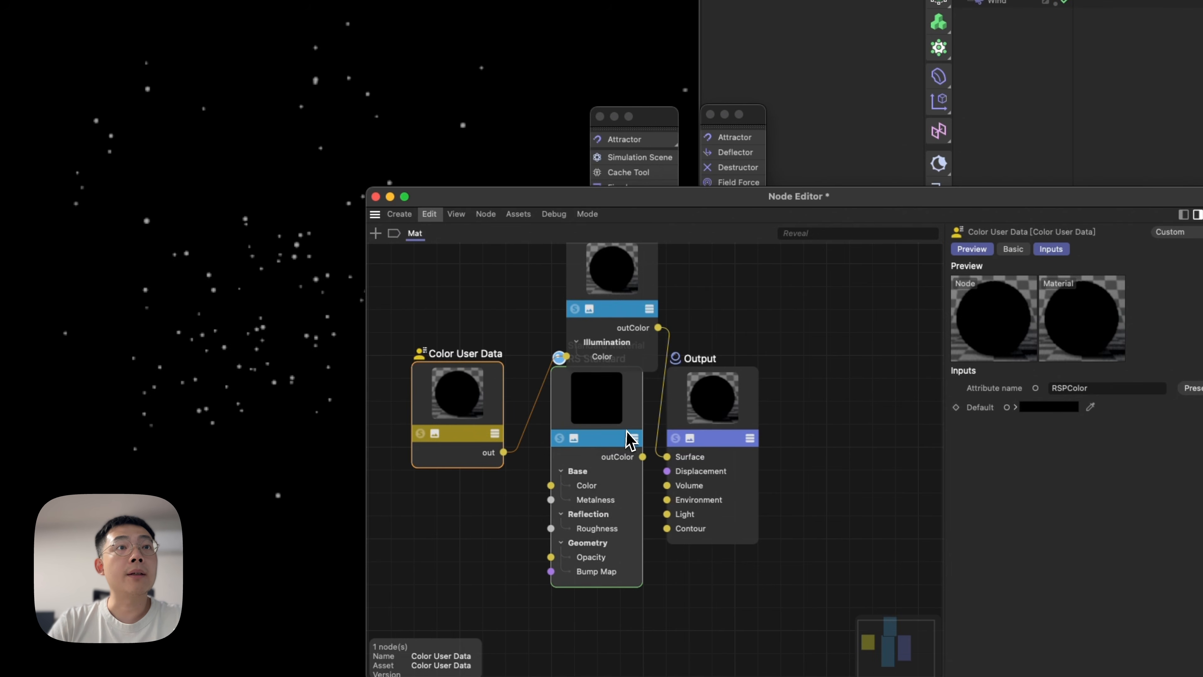
{"action": "left_click_drag", "start_coordinate": [630, 438], "coordinate": [625, 545]}
{"action": "left_click_drag", "start_coordinate": [623, 309], "coordinate": [623, 394]}
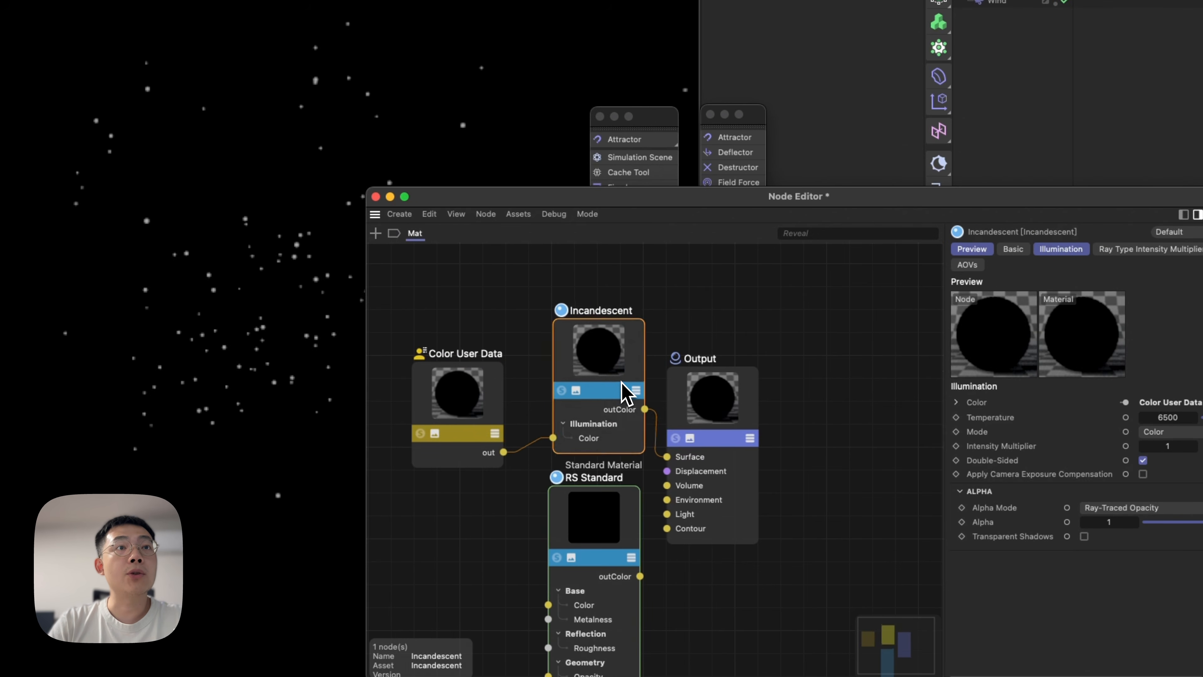
{"action": "left_click", "coordinate": [375, 197]}
Stop and restart the Redshift IPR in the viewport.
{"action": "left_click", "coordinate": [846, 153]}
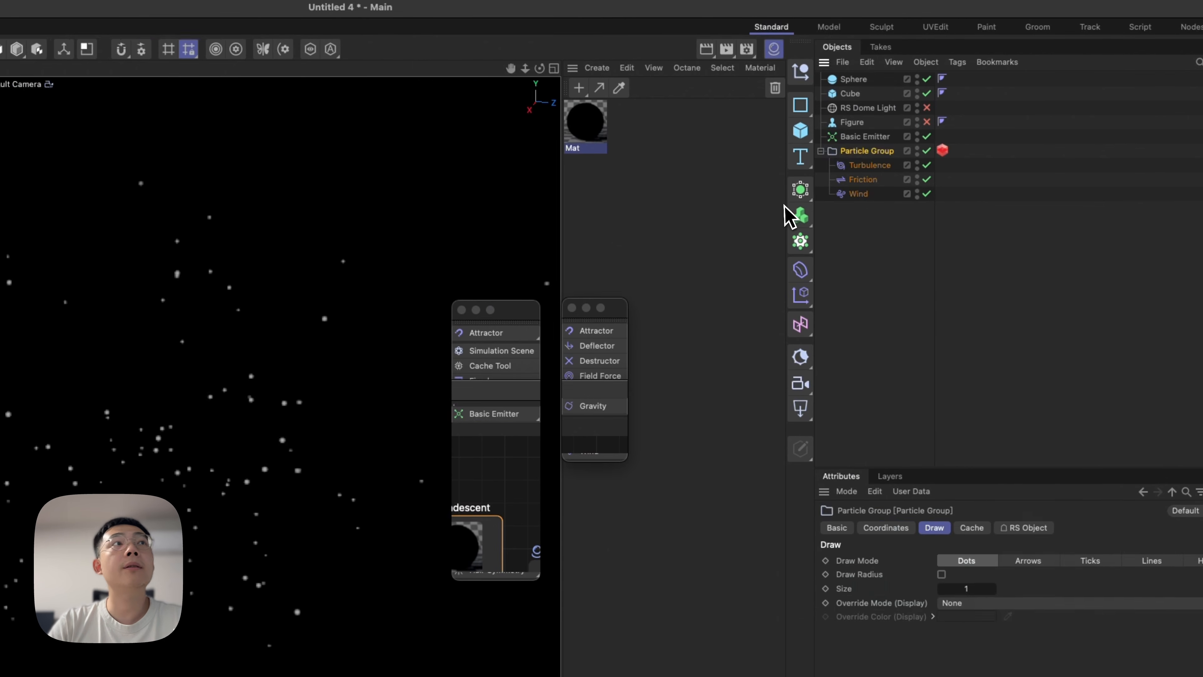
{"action": "left_click", "coordinate": [274, 40]}
{"action": "left_click", "coordinate": [269, 59]}
{"action": "left_click", "coordinate": [275, 39]}
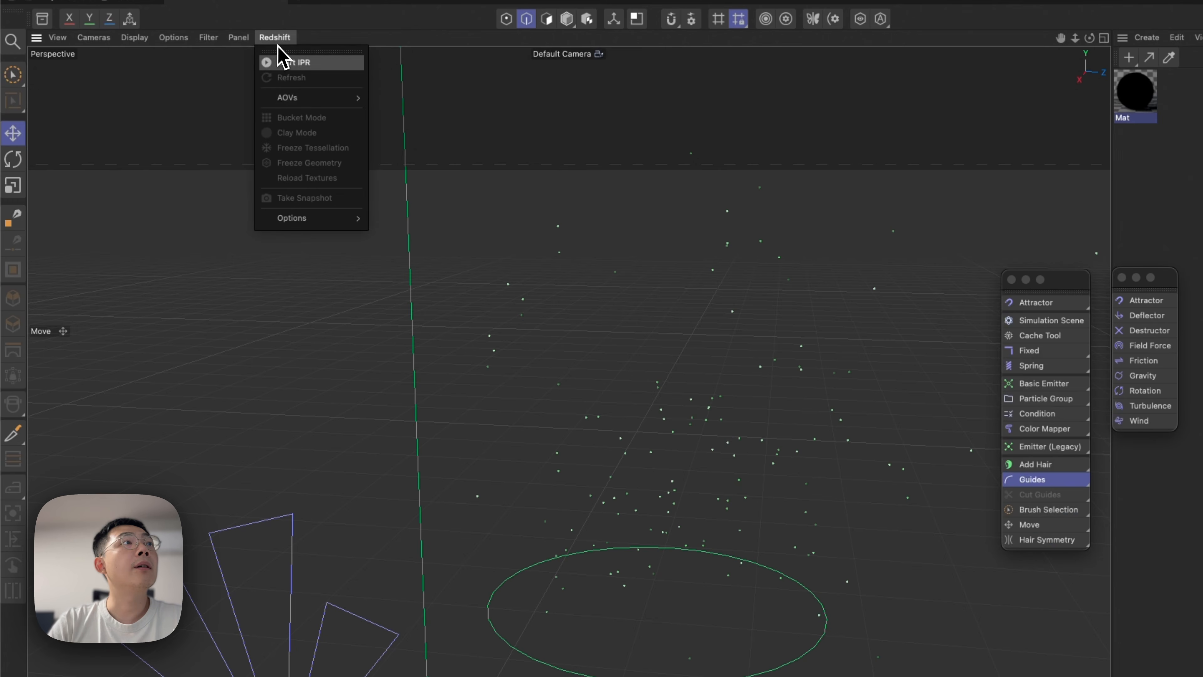
{"action": "left_click", "coordinate": [286, 66]}
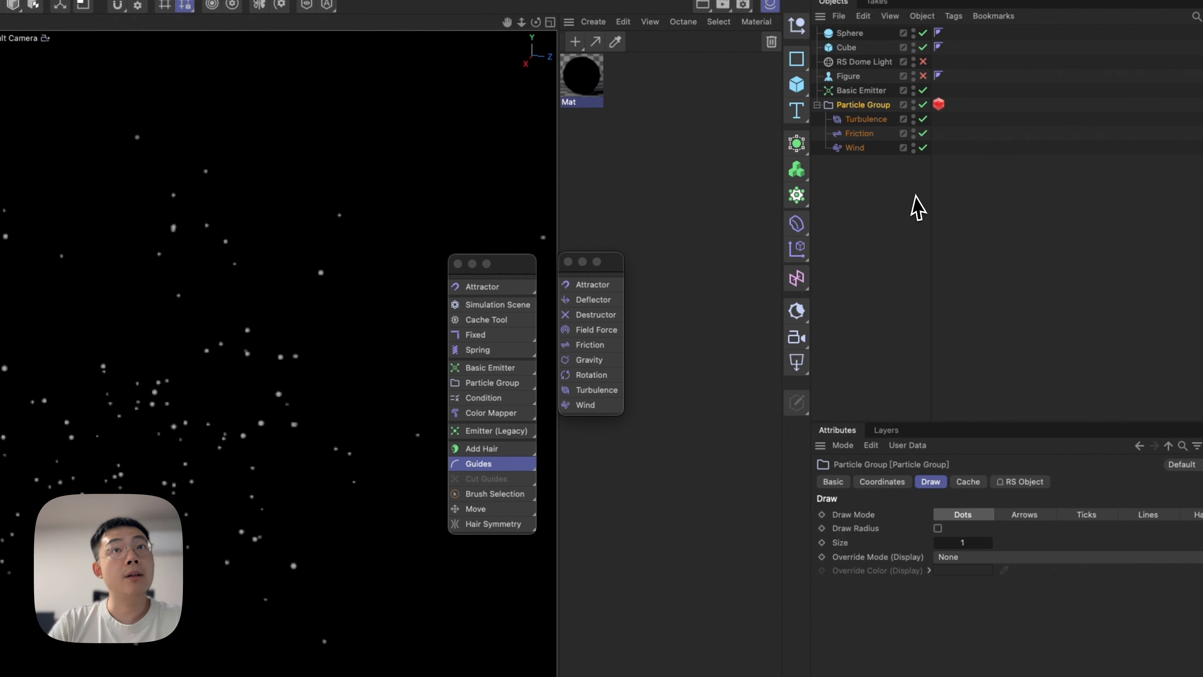
Assign the Mat material to the Sphere, the Cube and the Particle Group.
{"action": "left_click", "coordinate": [938, 103]}
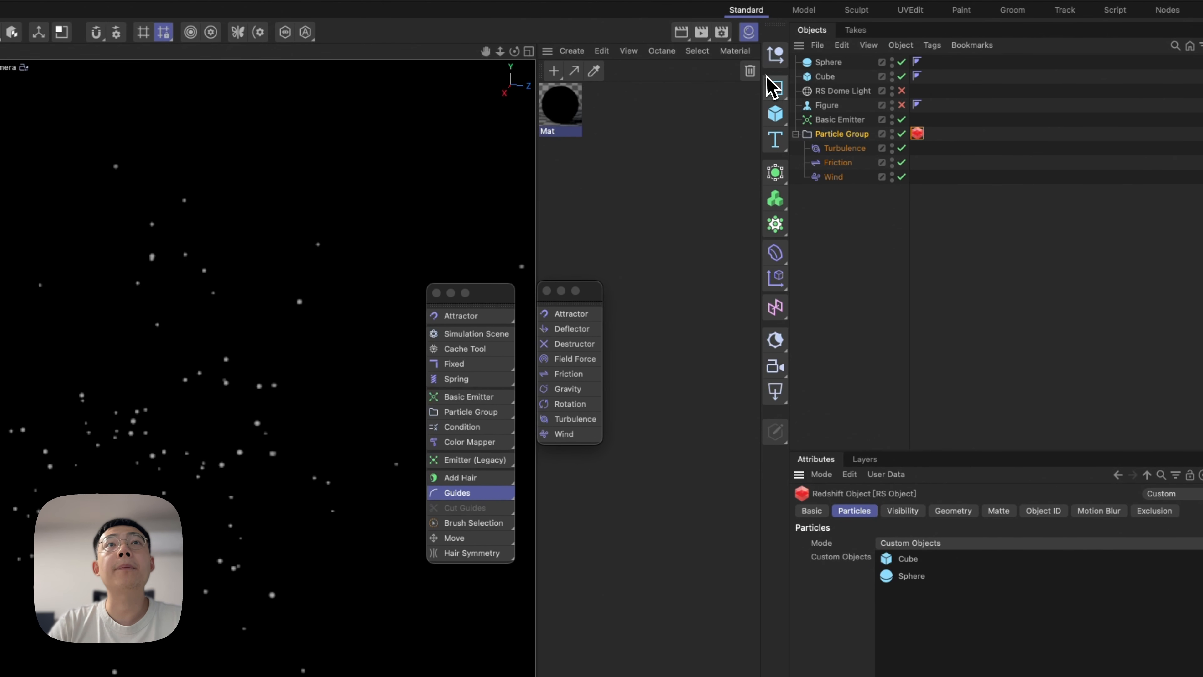
{"action": "left_click_drag", "start_coordinate": [995, 83], "coordinate": [846, 63]}
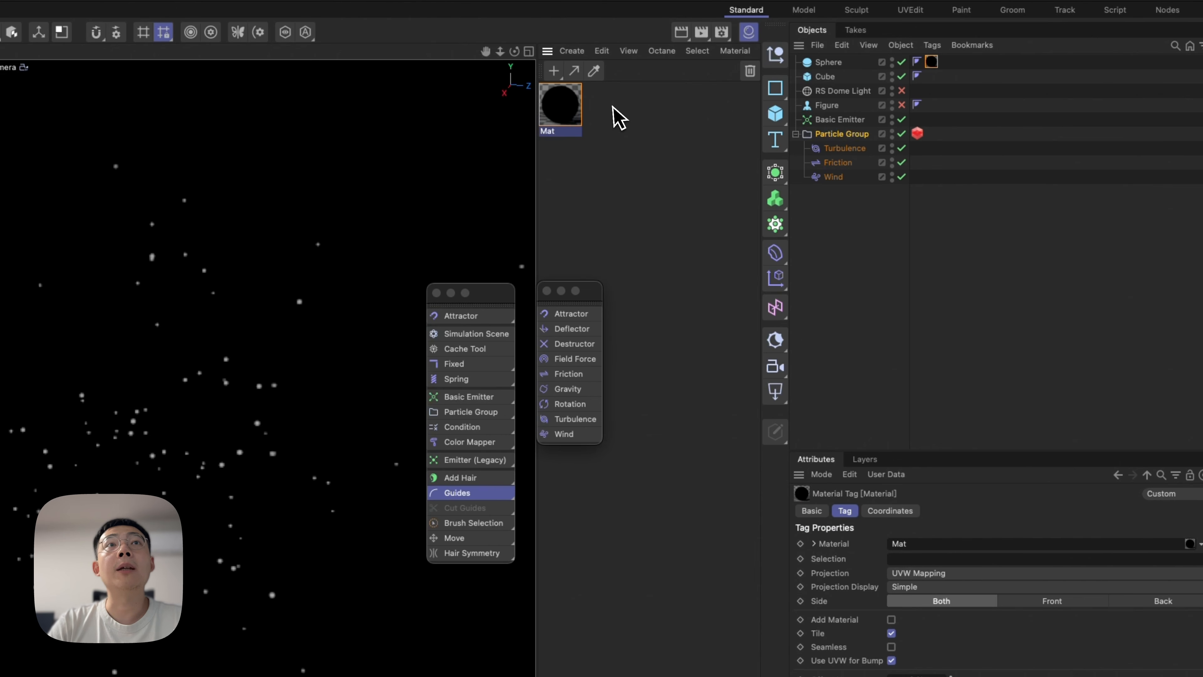
{"action": "left_click_drag", "start_coordinate": [584, 120], "coordinate": [839, 77]}
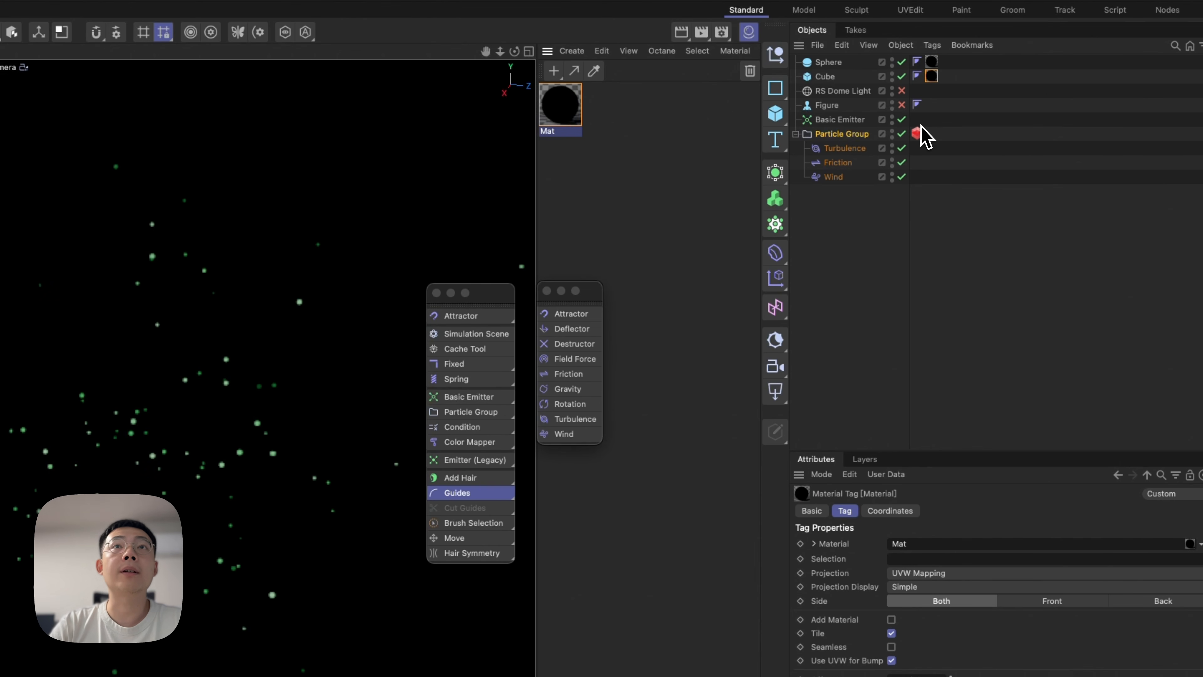
{"action": "left_click", "coordinate": [917, 134]}
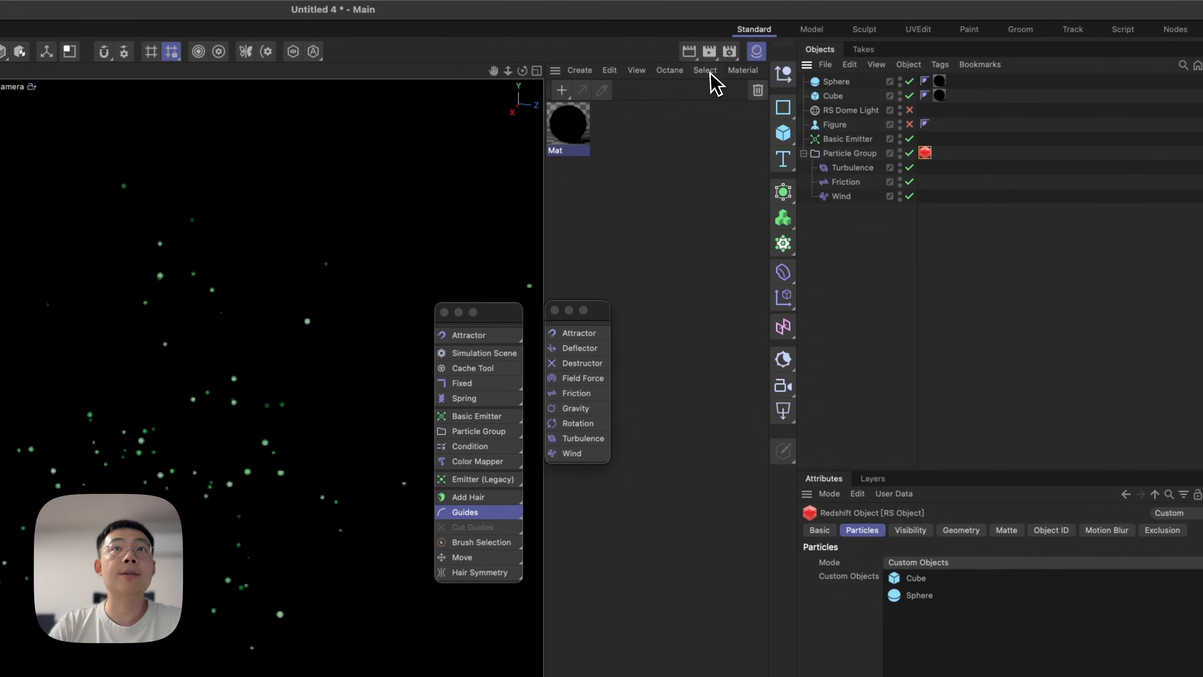
{"action": "left_click", "coordinate": [909, 0]}
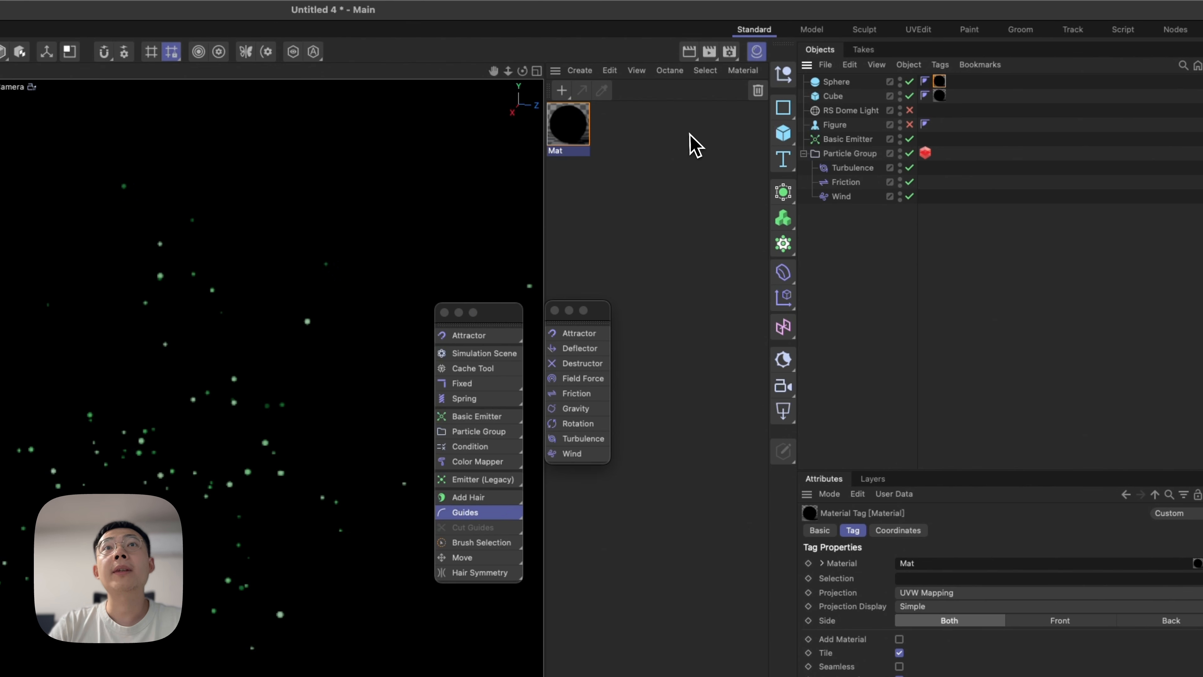
{"action": "left_click_drag", "start_coordinate": [904, 162], "coordinate": [891, 156]}
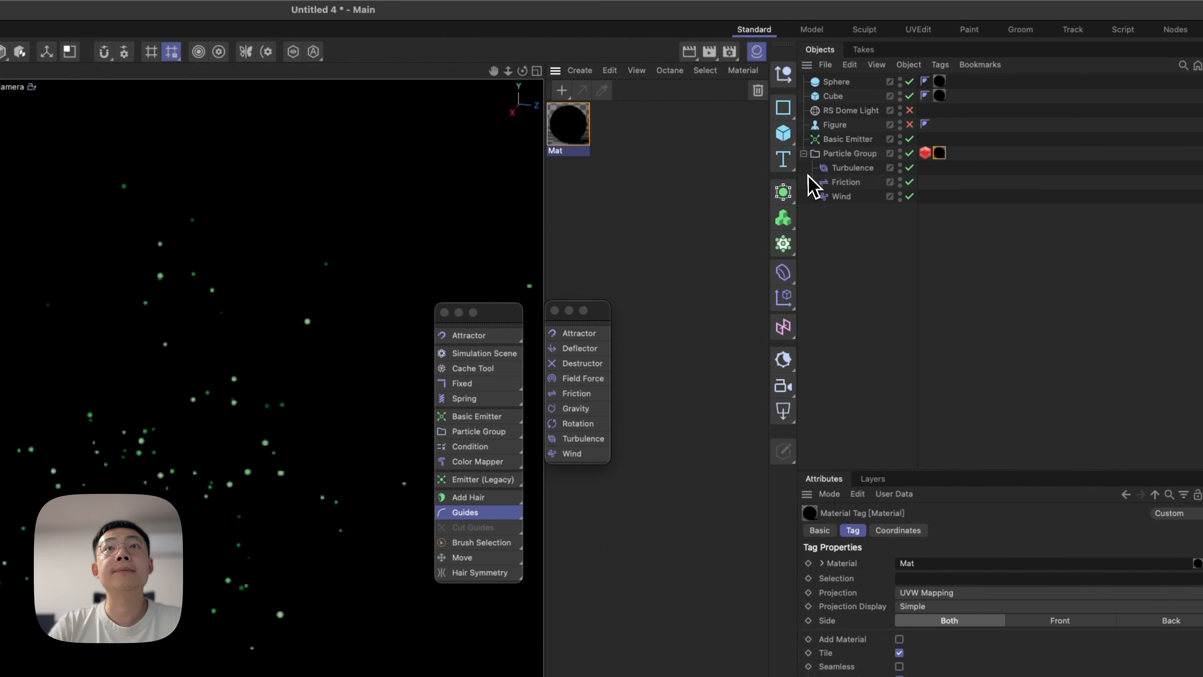
Review how Color User Data feeds the Incandescent node in the Mat graph, and close the Node Editor.
{"action": "double_click", "coordinate": [570, 124]}
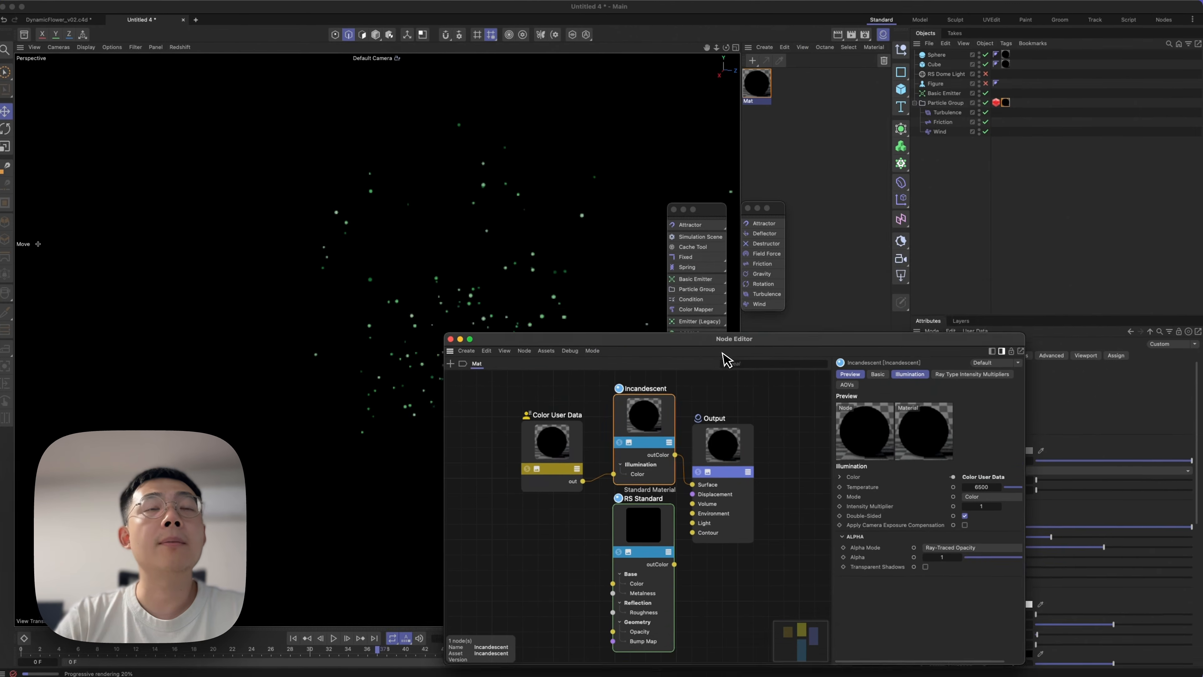
{"action": "left_click_drag", "start_coordinate": [723, 353], "coordinate": [706, 250]}
{"action": "left_click", "coordinate": [452, 243]}
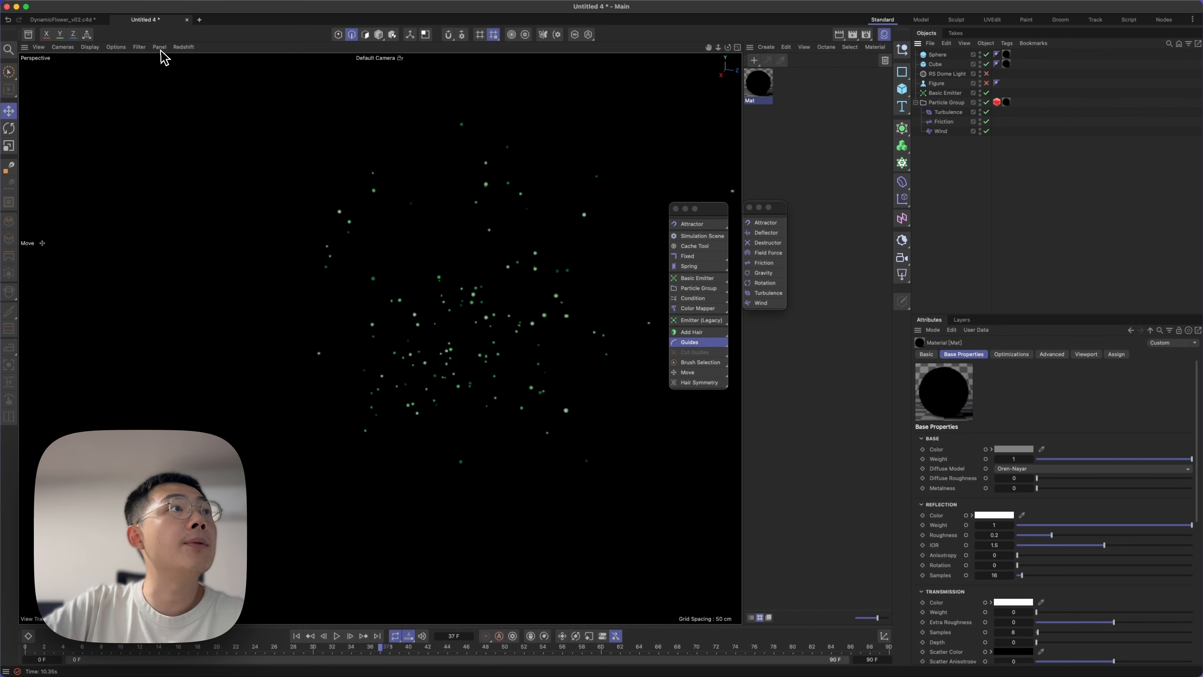
Stop the Redshift IPR and switch to the DynamicFlower_v02.c4d project.
{"action": "left_click", "coordinate": [184, 47]}
{"action": "left_click", "coordinate": [194, 68]}
{"action": "left_click", "coordinate": [95, 22]}
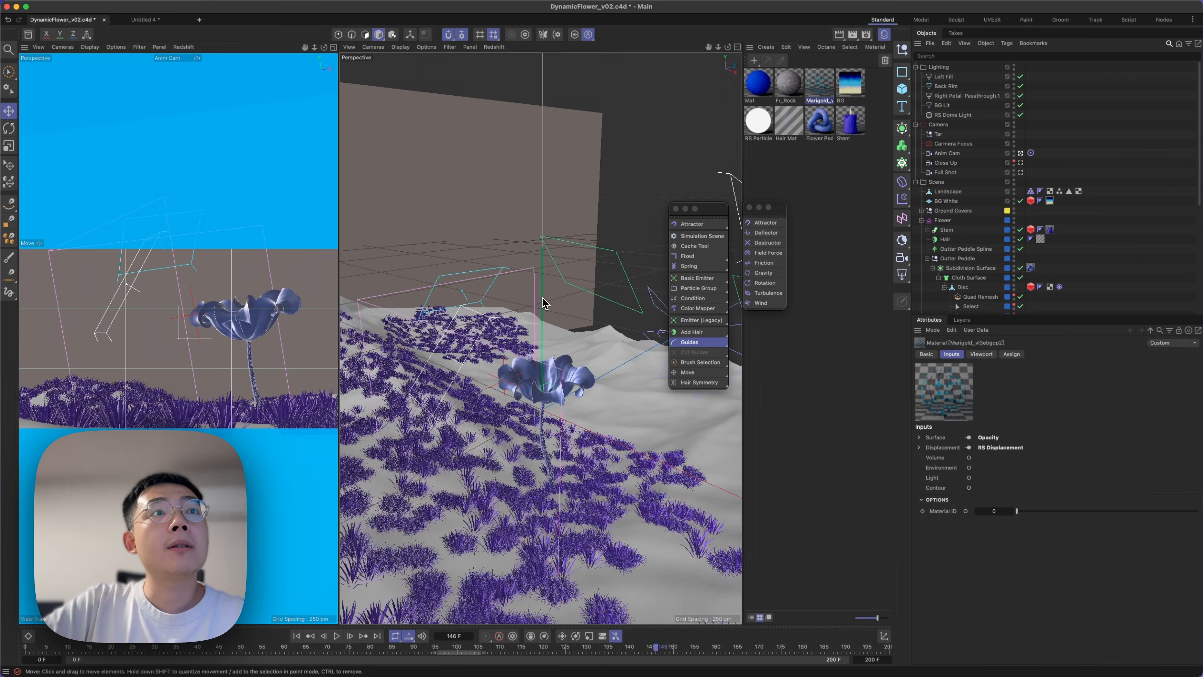
Select Leaf.1 through Leaf.4 under Leaves Particles and isolate them in the viewport.
{"action": "middle_click", "coordinate": [543, 303]}
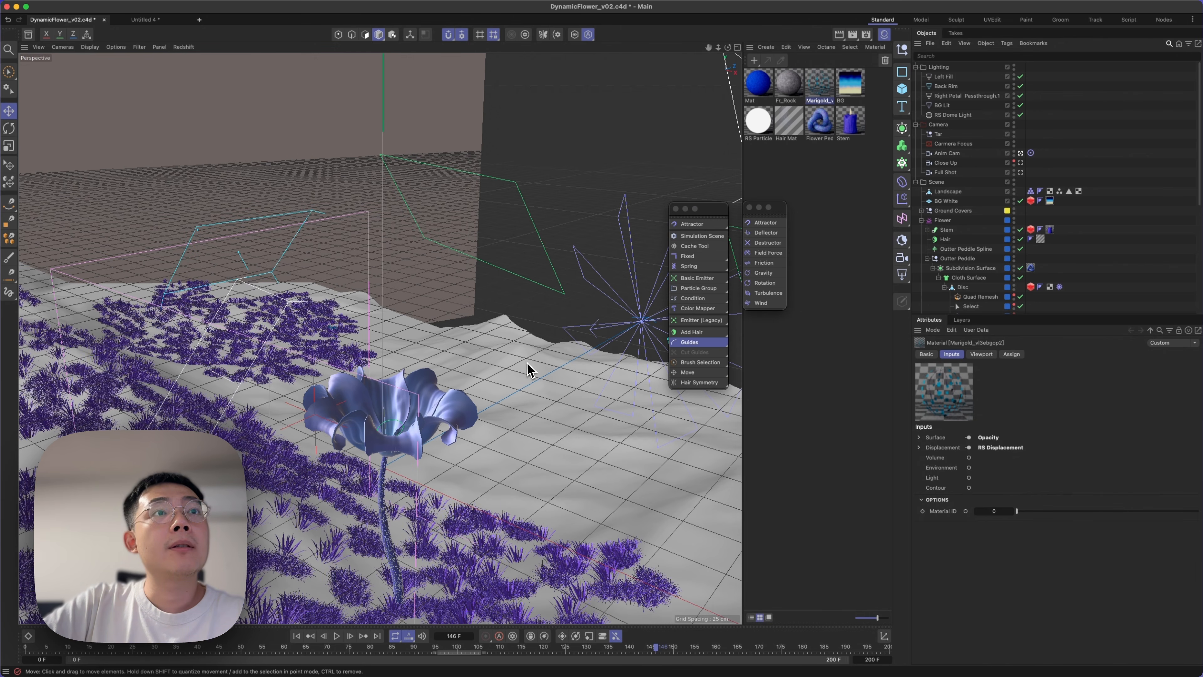
{"action": "scroll", "coordinate": [967, 227], "scroll_direction": "down", "scroll_amount": 8}
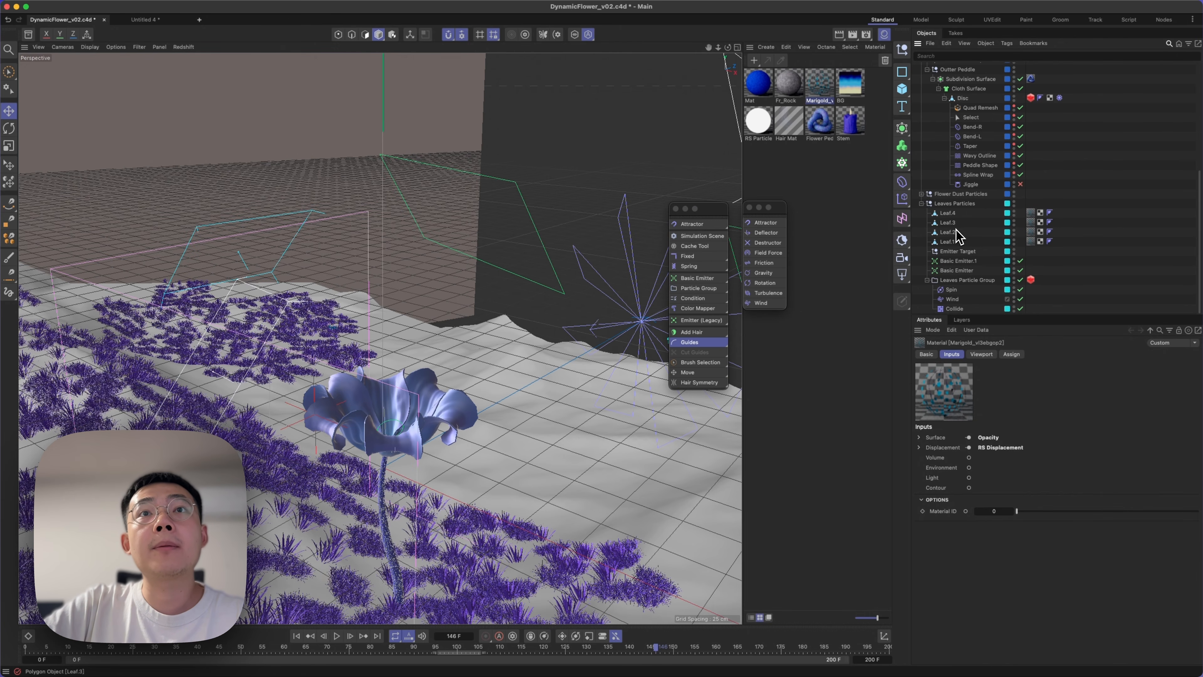
{"action": "left_click", "coordinate": [947, 214]}
{"action": "left_click", "coordinate": [948, 241], "text": "shift"}
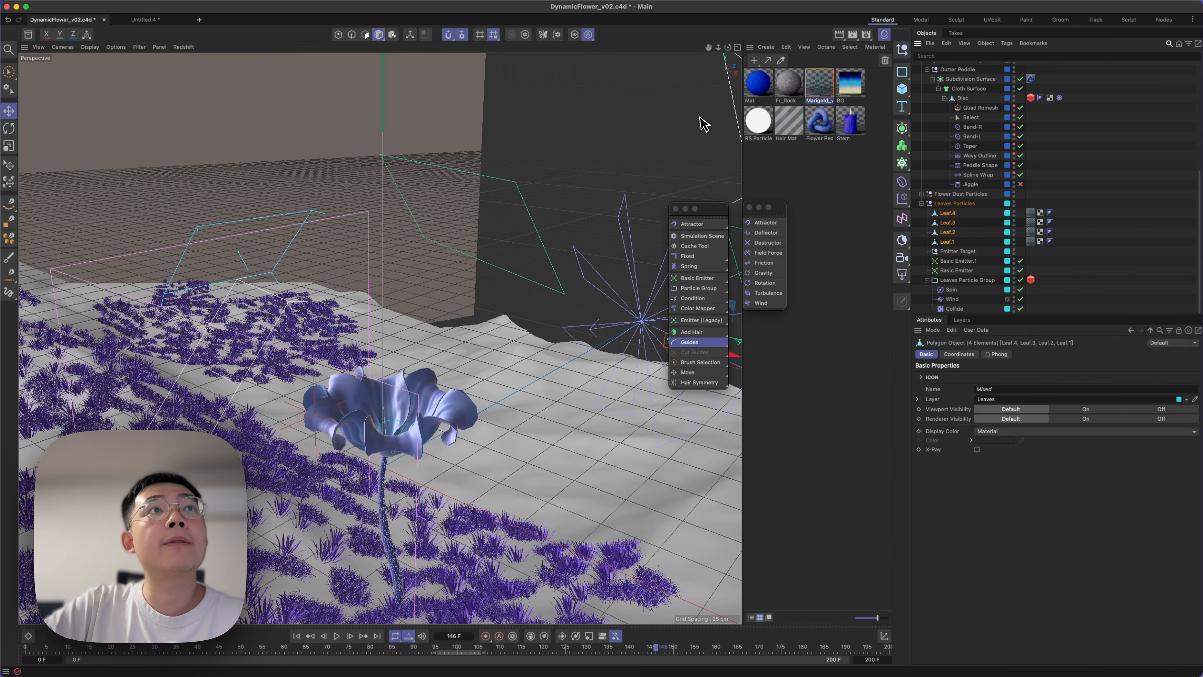
{"action": "left_click", "coordinate": [574, 34]}
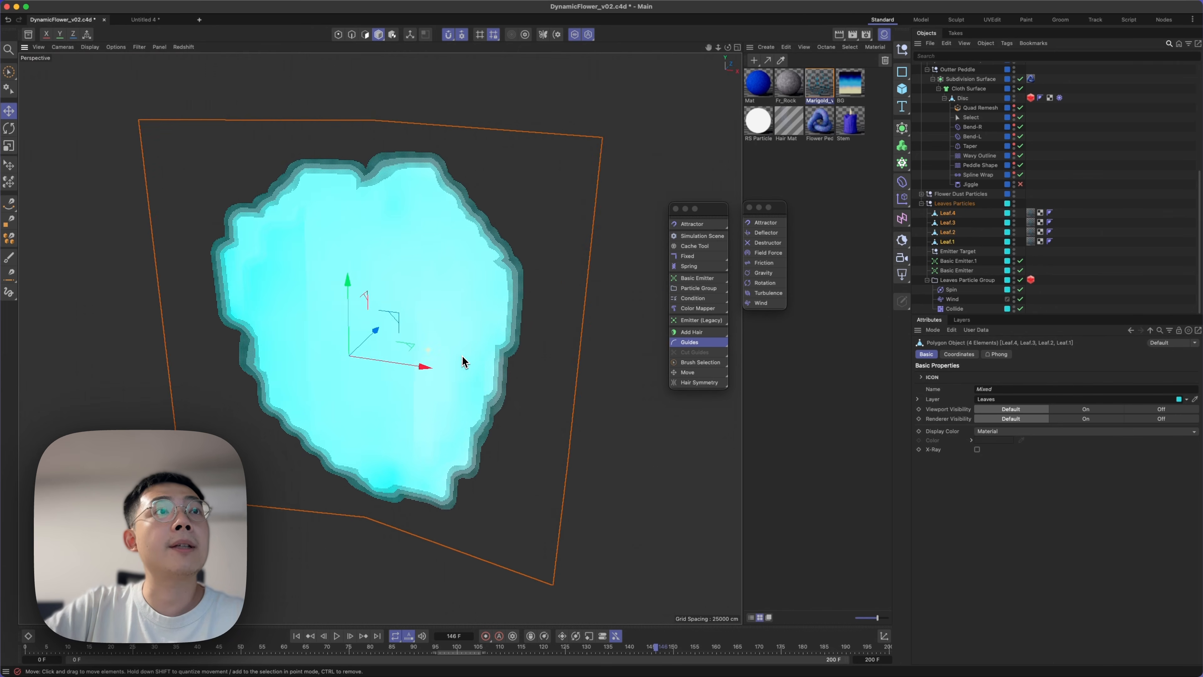
{"action": "scroll", "coordinate": [474, 379], "scroll_direction": "down", "scroll_amount": 5}
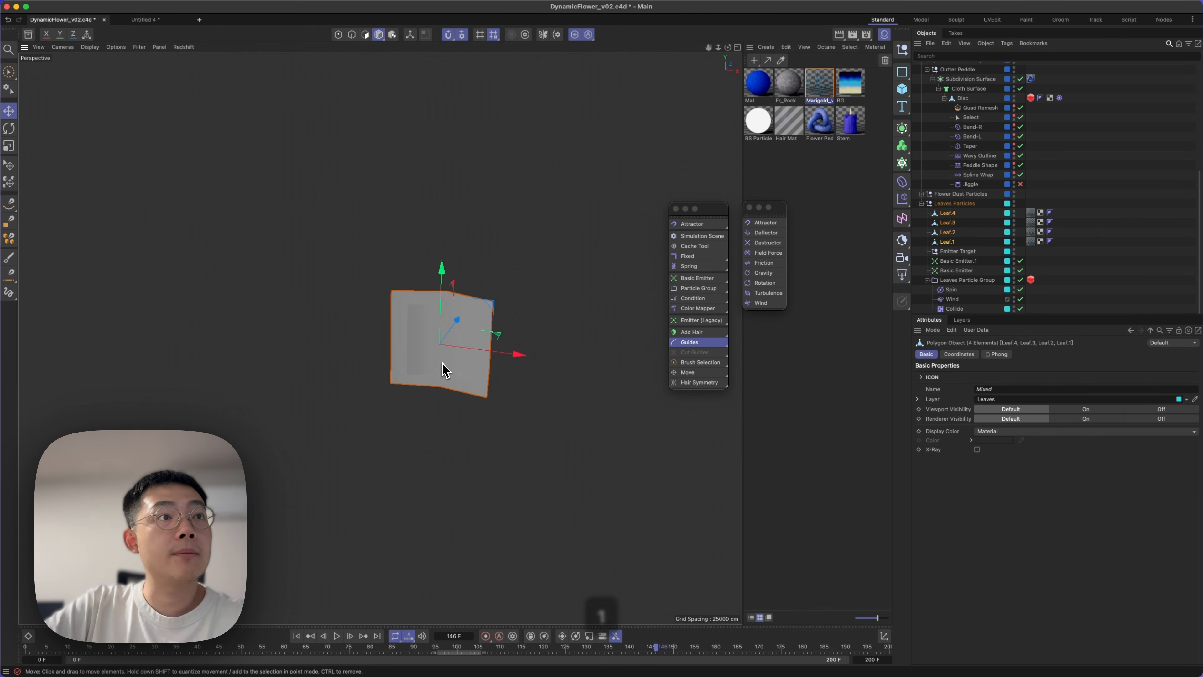
Inspect the isolated leaf meshes one by one, from Leaf.4 through Leaf.1.
{"action": "scroll", "coordinate": [438, 349], "scroll_direction": "up", "scroll_amount": 5}
{"action": "left_click", "coordinate": [945, 215]}
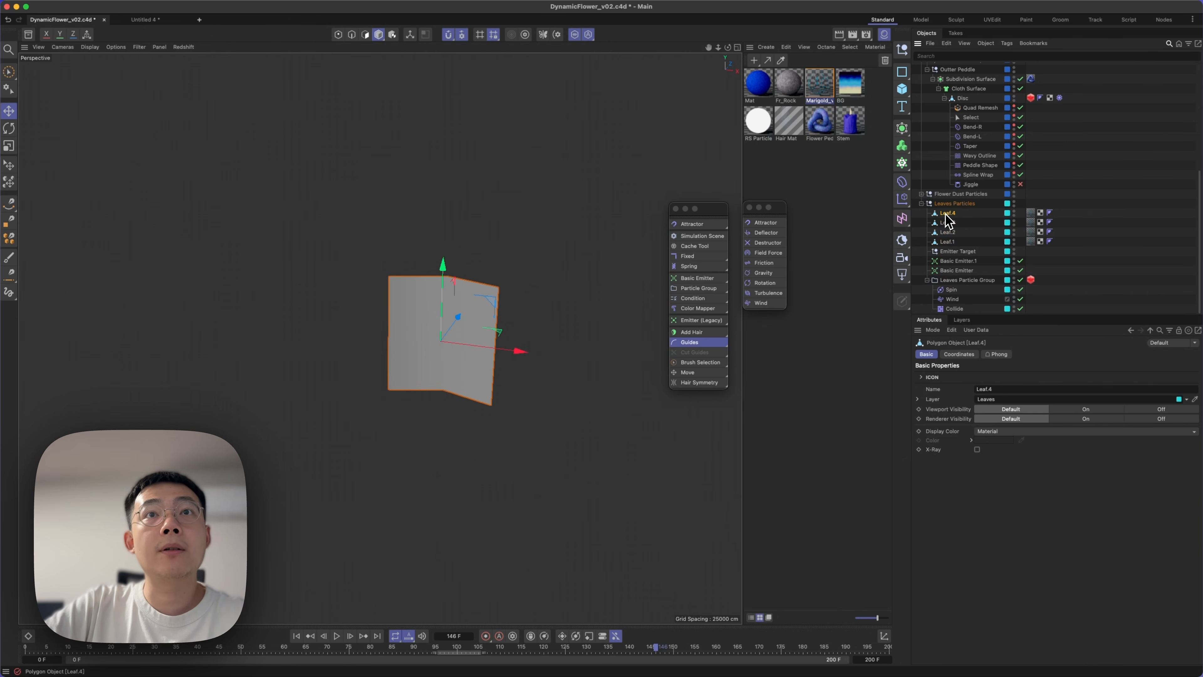
{"action": "left_click_drag", "start_coordinate": [514, 350], "coordinate": [290, 333]}
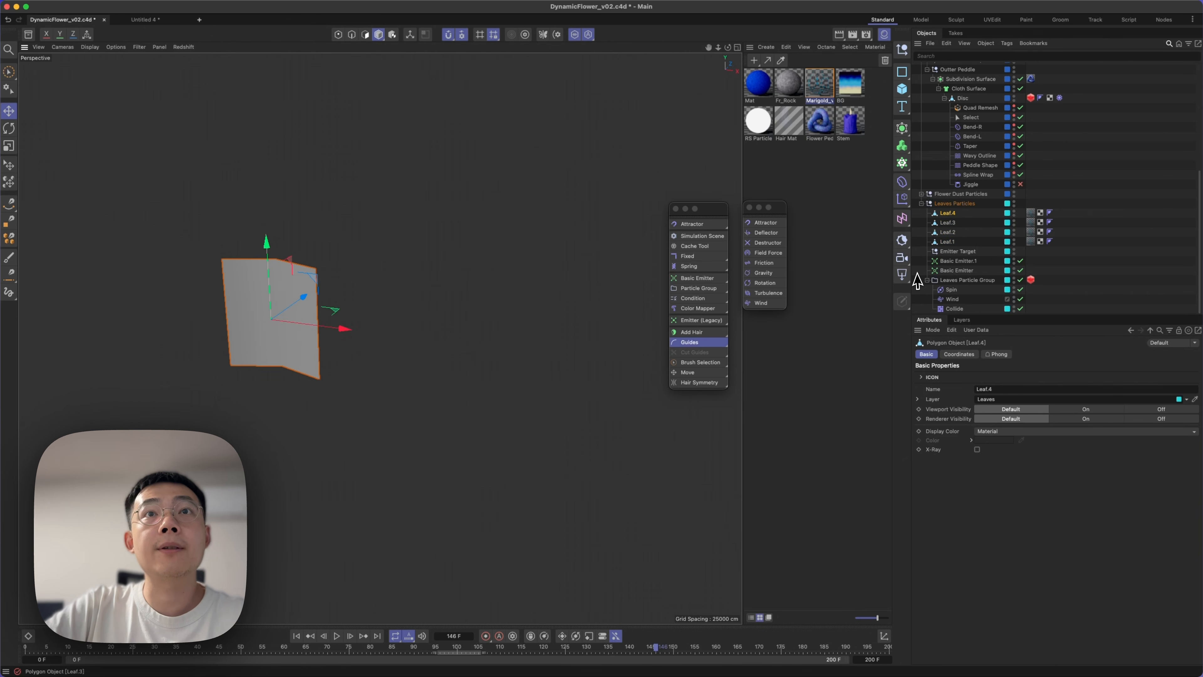
{"action": "left_click", "coordinate": [948, 223]}
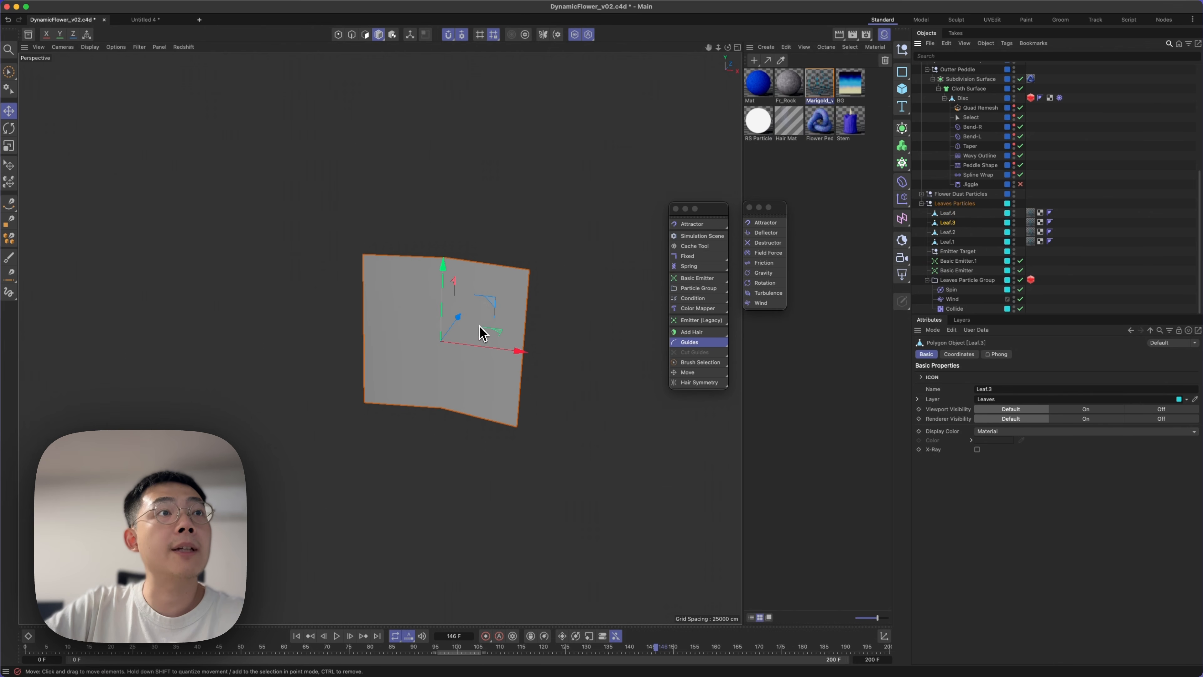
{"action": "right_click", "coordinate": [450, 350]}
{"action": "left_click", "coordinate": [464, 360]}
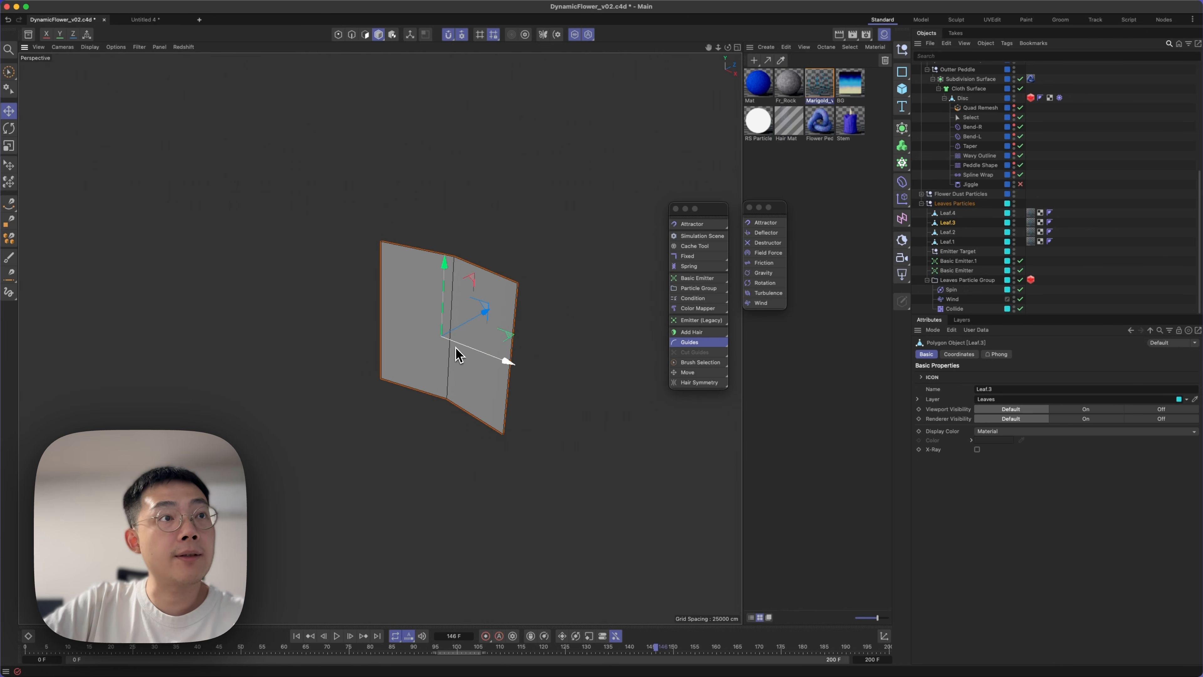
{"action": "left_click_drag", "start_coordinate": [464, 341], "coordinate": [456, 287], "text": "alt"}
{"action": "left_click", "coordinate": [948, 231]}
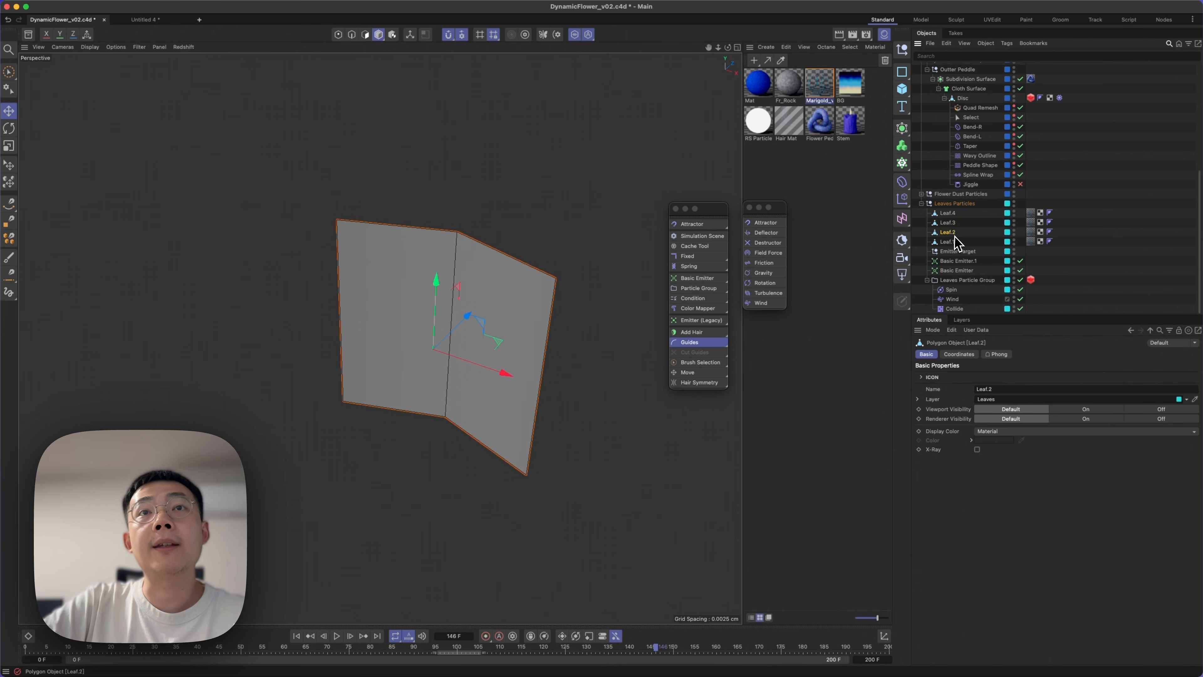
{"action": "left_click", "coordinate": [957, 242]}
Open the Marigold material of the leaves, review how Color User Data and the Color Correct nodes feed its Color Layers, and close the graph.
{"action": "left_click", "coordinate": [1031, 232]}
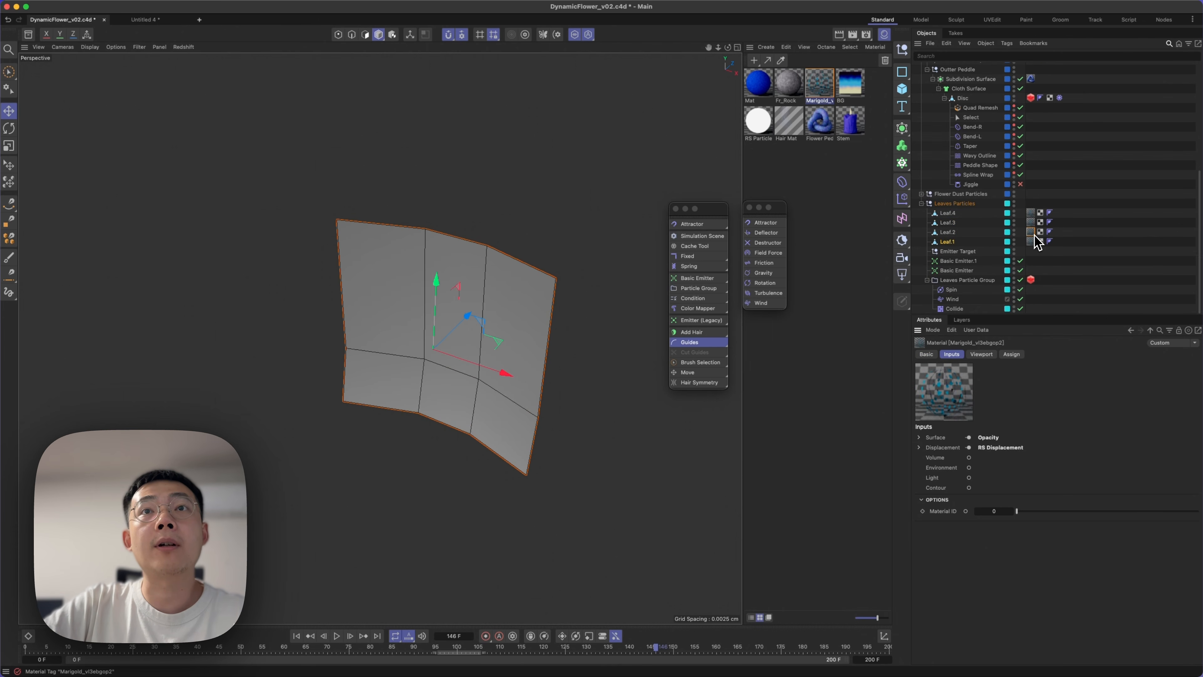
{"action": "double_click", "coordinate": [821, 93]}
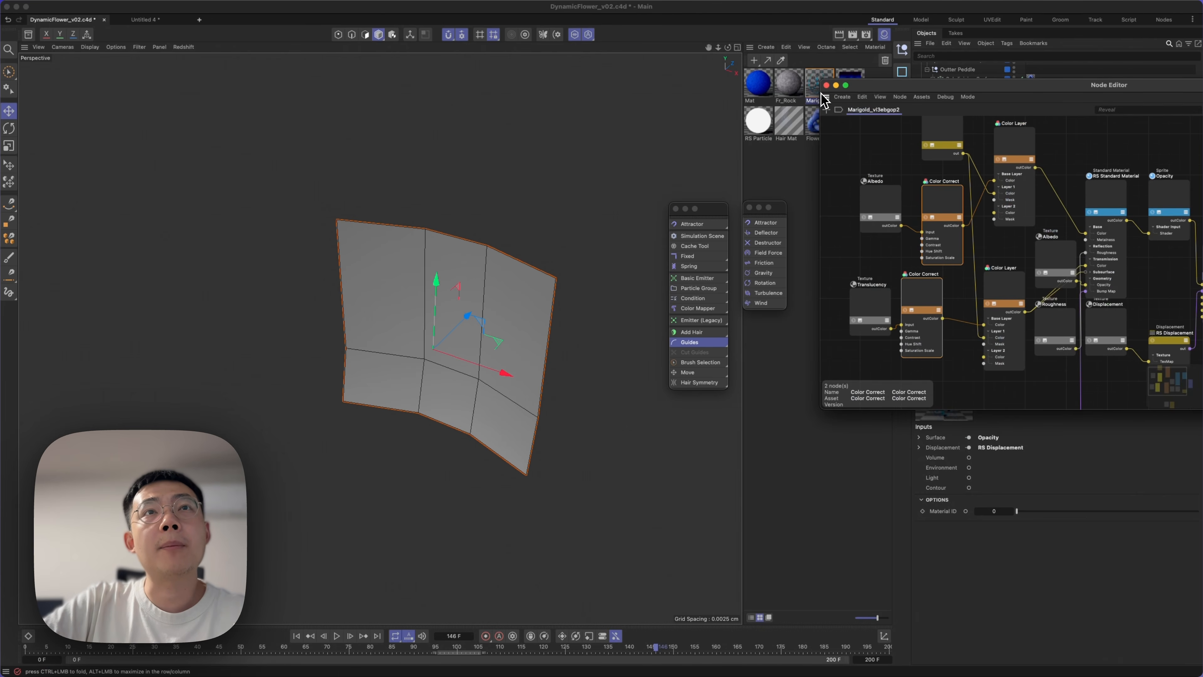
{"action": "left_click_drag", "start_coordinate": [876, 88], "coordinate": [159, 229]}
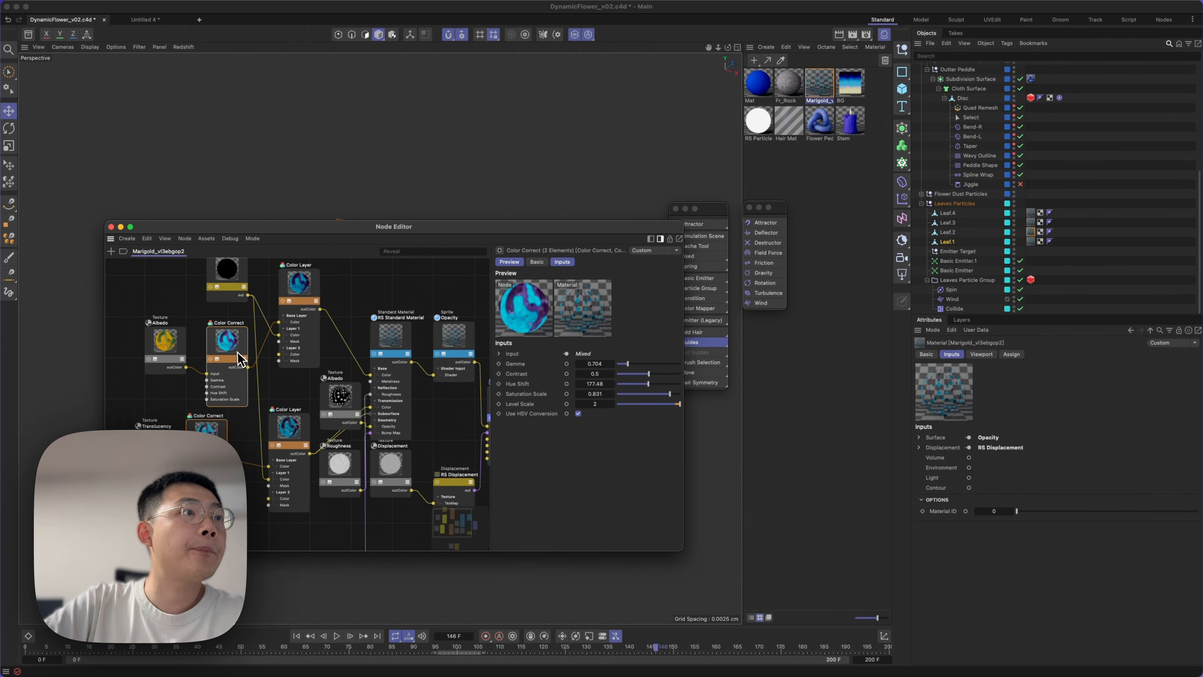
{"action": "left_click_drag", "start_coordinate": [118, 341], "coordinate": [222, 334]}
{"action": "left_click", "coordinate": [210, 321]}
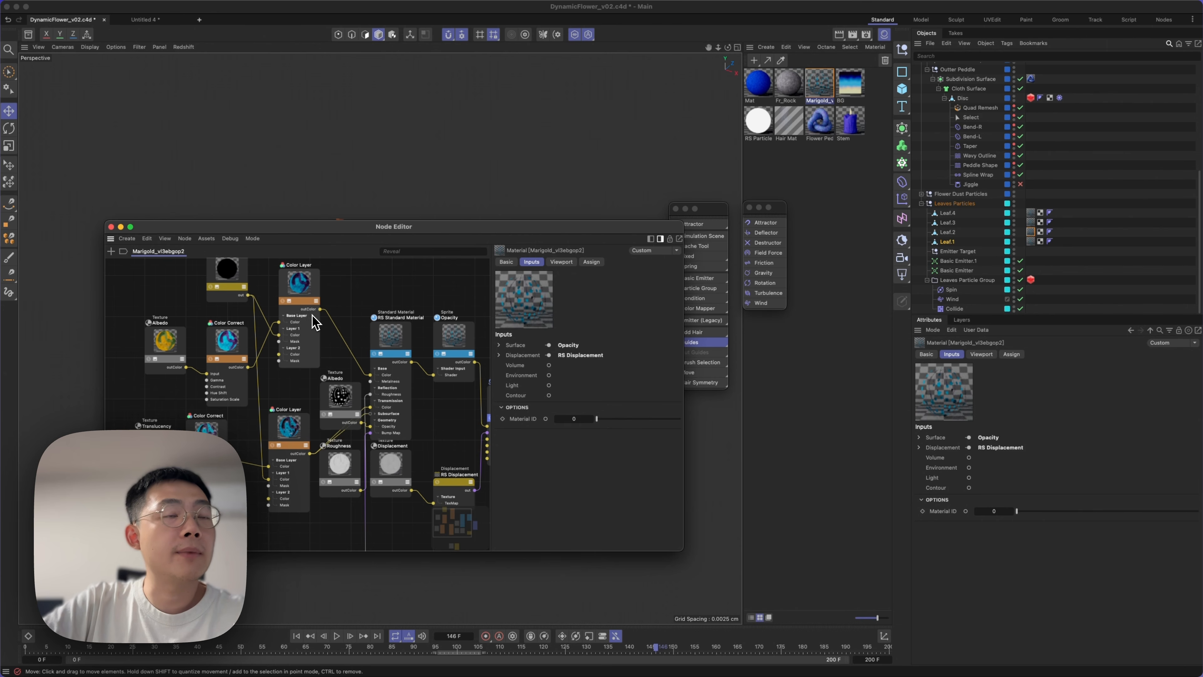
{"action": "mouse_move", "coordinate": [352, 386]}
{"action": "middle_mouse_down"}
{"action": "mouse_move", "coordinate": [336, 232]}
{"action": "mouse_move", "coordinate": [348, 379]}
{"action": "middle_mouse_up"}
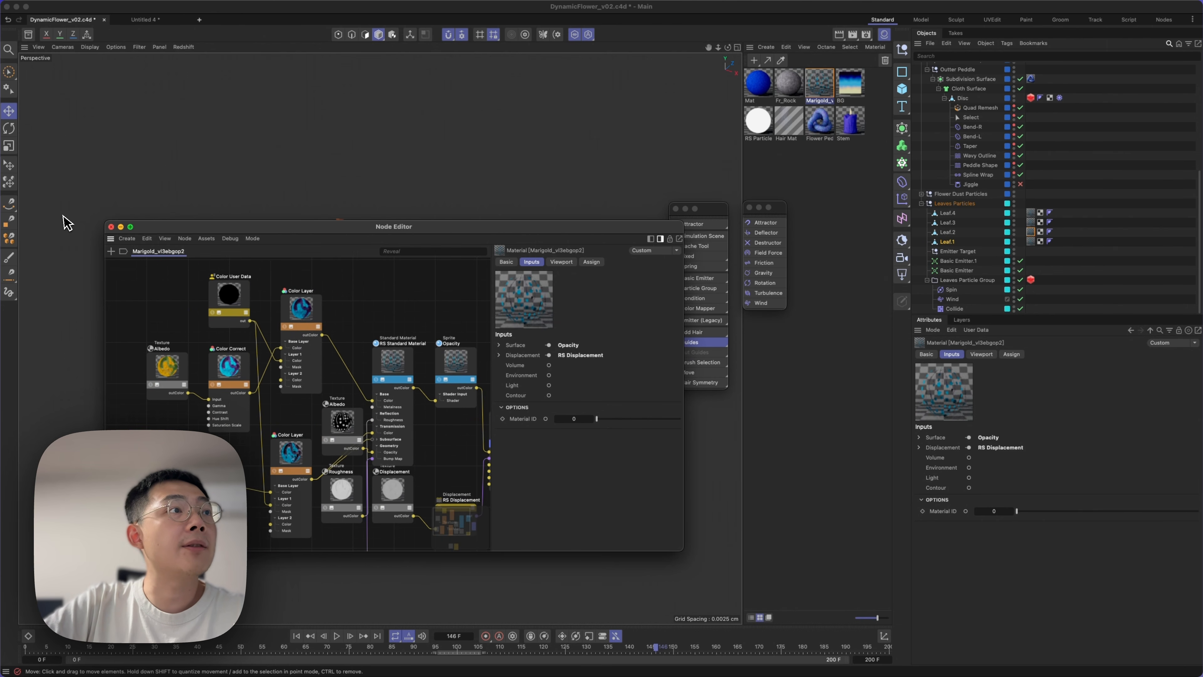
{"action": "left_click", "coordinate": [111, 229]}
Preview the isolated Leaf.1 with the Redshift IPR, and stop the render.
{"action": "left_click", "coordinate": [190, 48]}
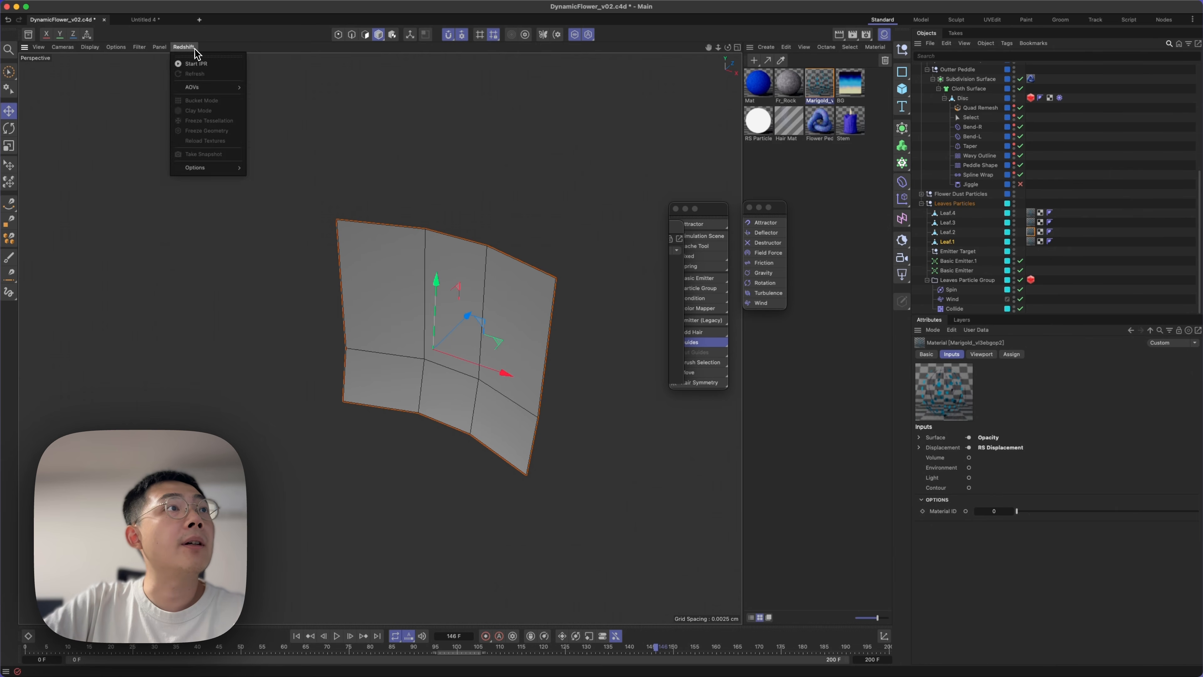
{"action": "left_click", "coordinate": [197, 65]}
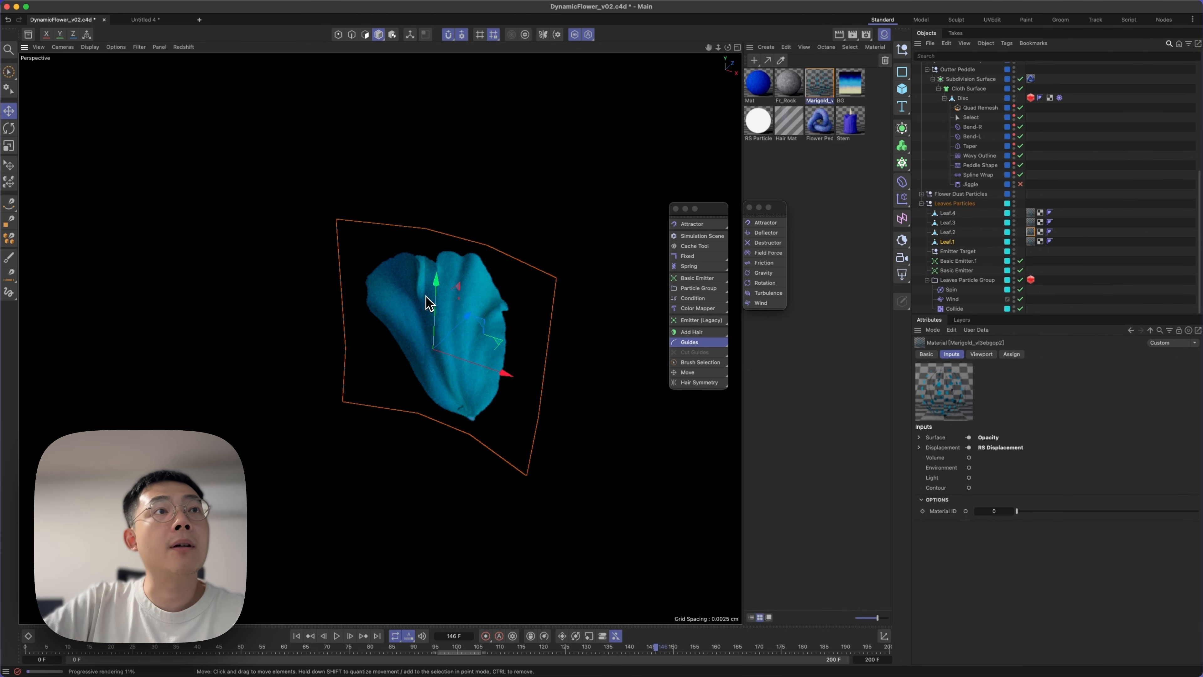
{"action": "left_click", "coordinate": [185, 47]}
{"action": "left_click", "coordinate": [185, 63]}
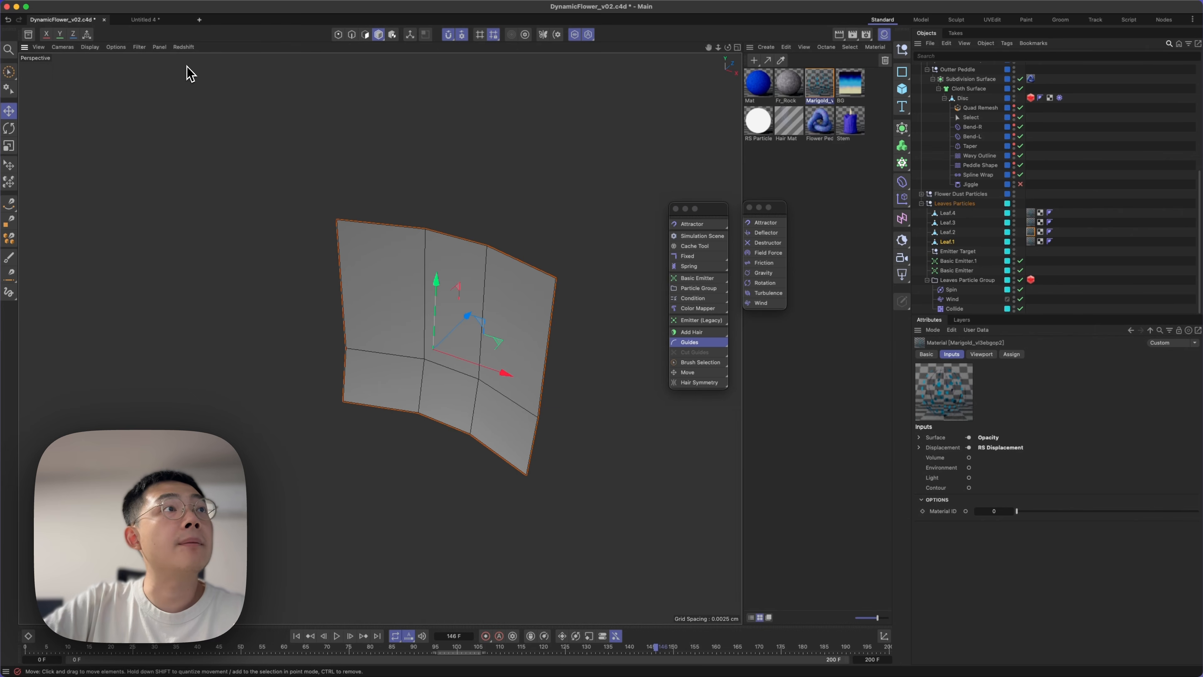
Exit the leaf isolation and show the full scene with the flower and the particle emitters.
{"action": "left_click", "coordinate": [921, 167]}
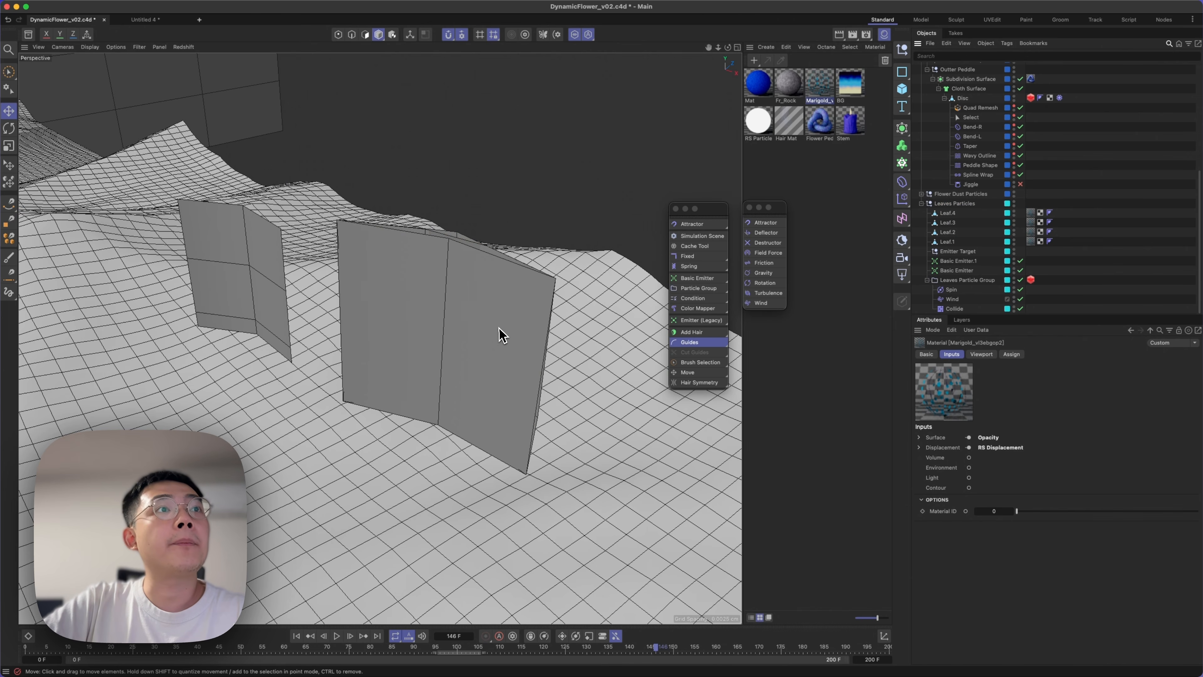
{"action": "scroll", "coordinate": [502, 335], "scroll_direction": "down", "scroll_amount": 10}
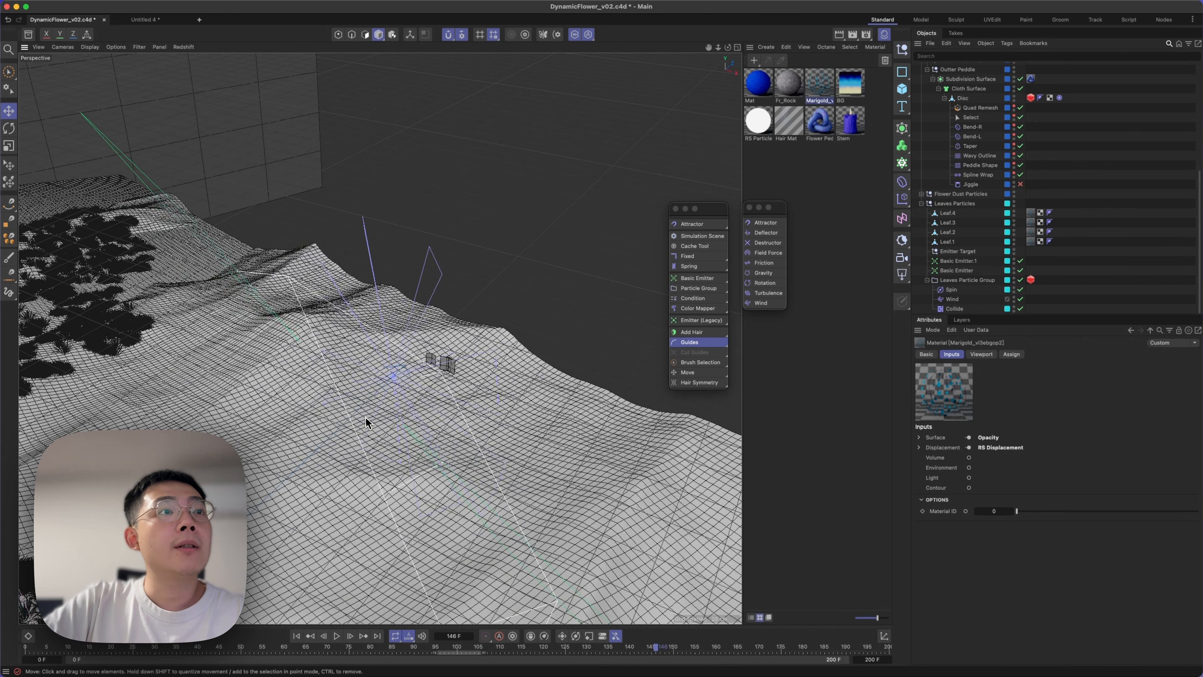
{"action": "middle_click_drag", "start_coordinate": [366, 417], "coordinate": [395, 368], "text": "alt"}
{"action": "left_click_drag", "start_coordinate": [395, 369], "coordinate": [491, 318], "text": "alt"}
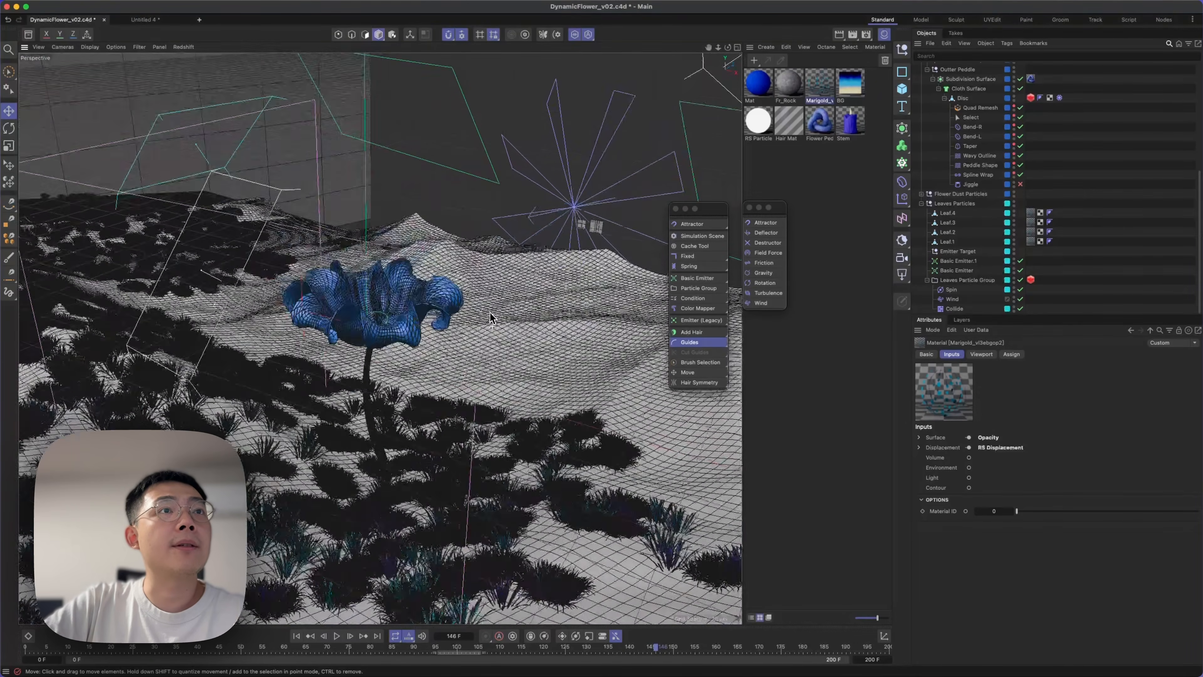
{"action": "key", "text": "3"}
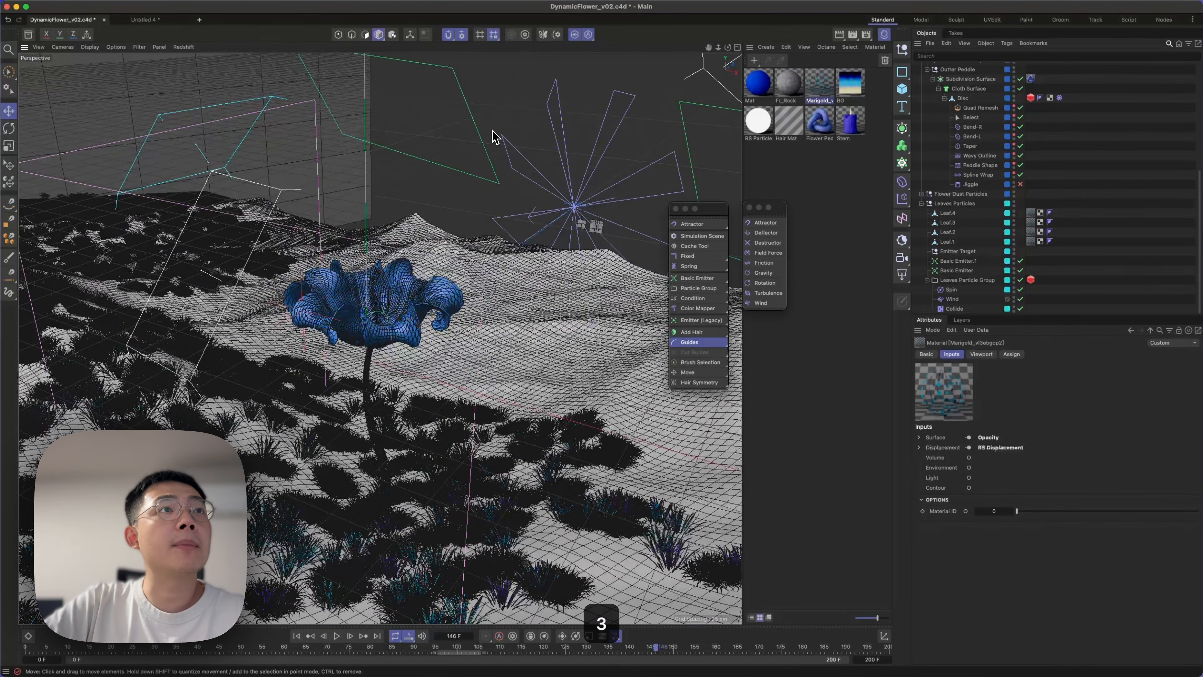
Examine the settings of the Basic Emitter, the Leaves Particle Group and the group's Redshift Object tag with its custom leaf objects.
{"action": "left_click", "coordinate": [483, 127]}
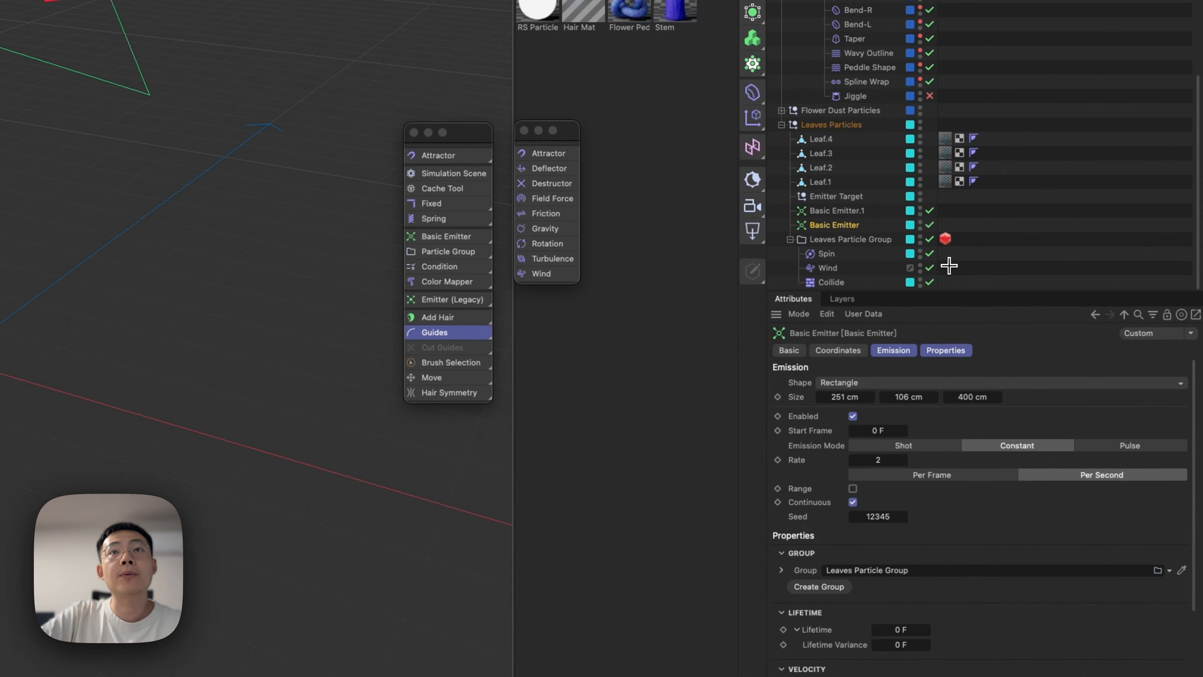
{"action": "left_click", "coordinate": [1030, 279]}
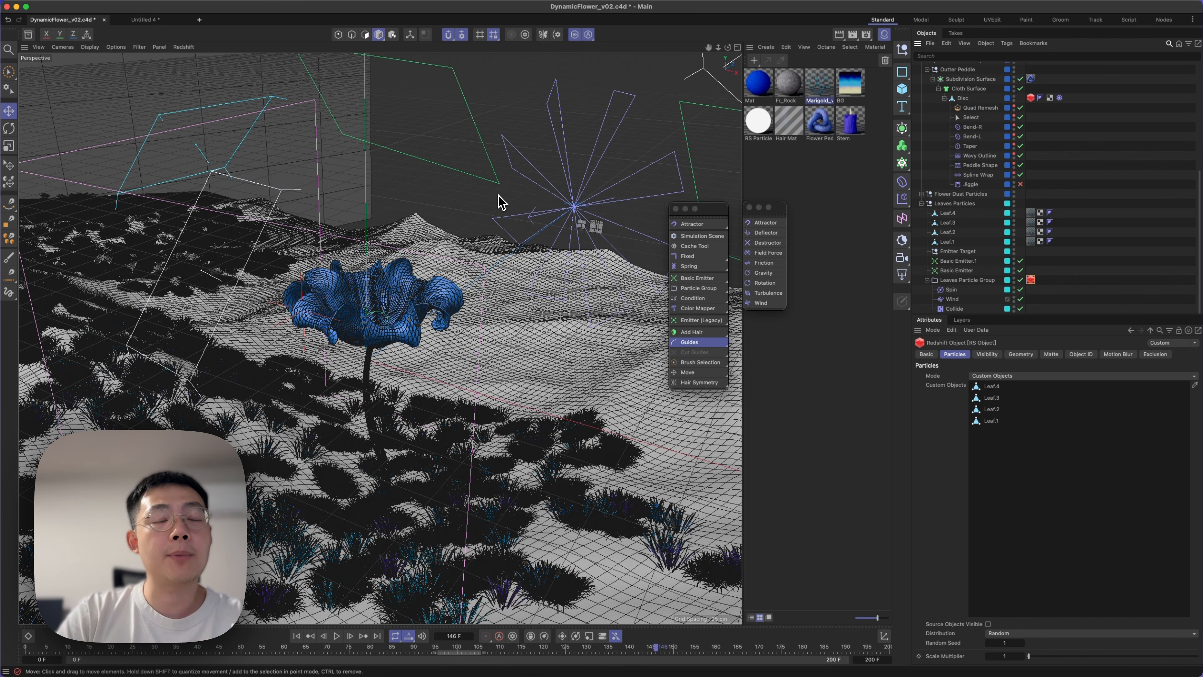
{"action": "left_click", "coordinate": [971, 282]}
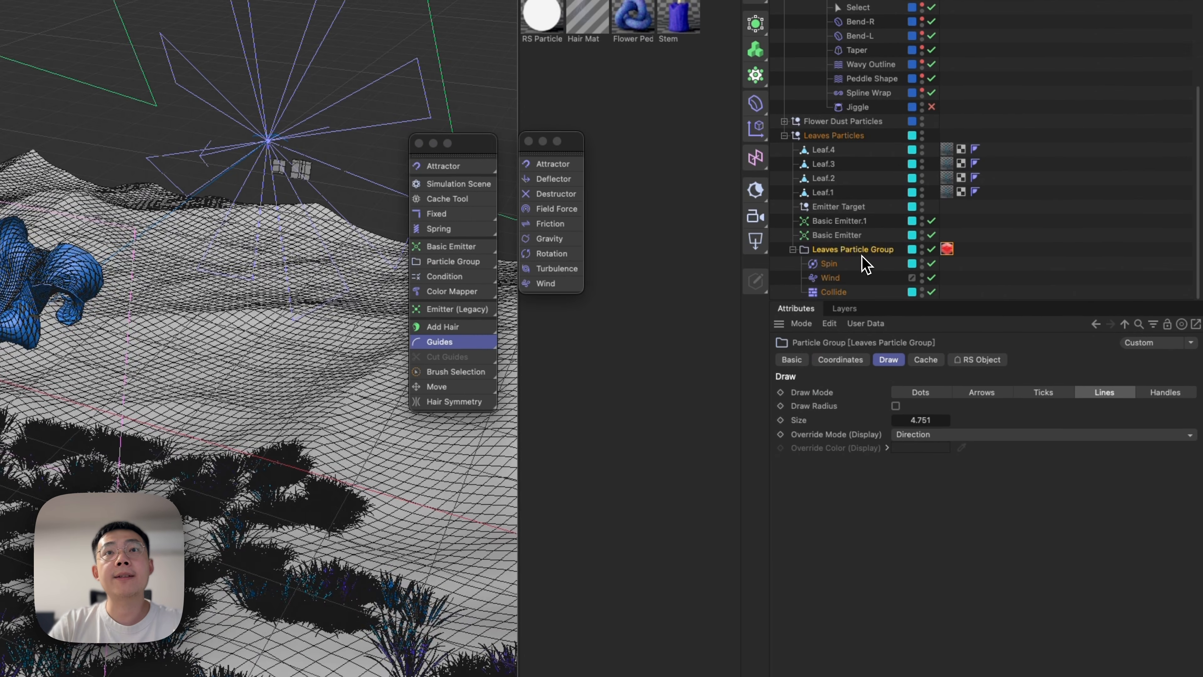